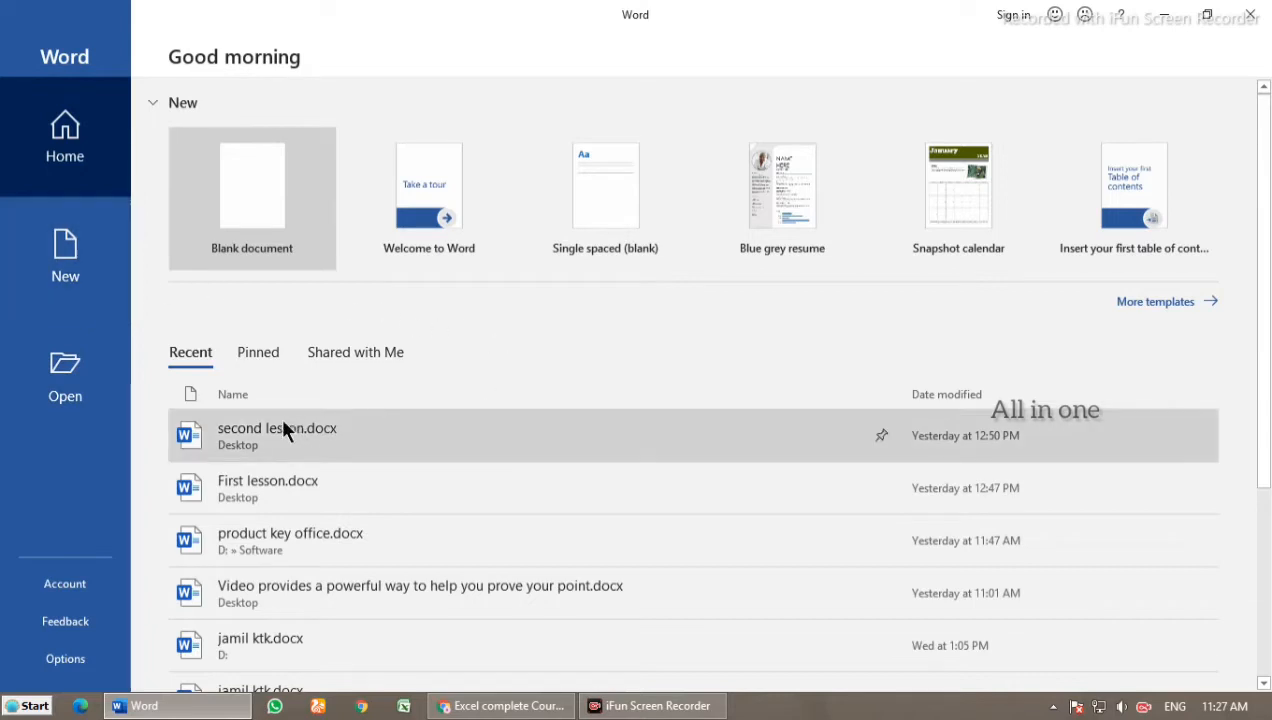
Step: Look over the recent documents list and the lesson files saved on the desktop, and return to Word
scroll(286, 445, down, 2)
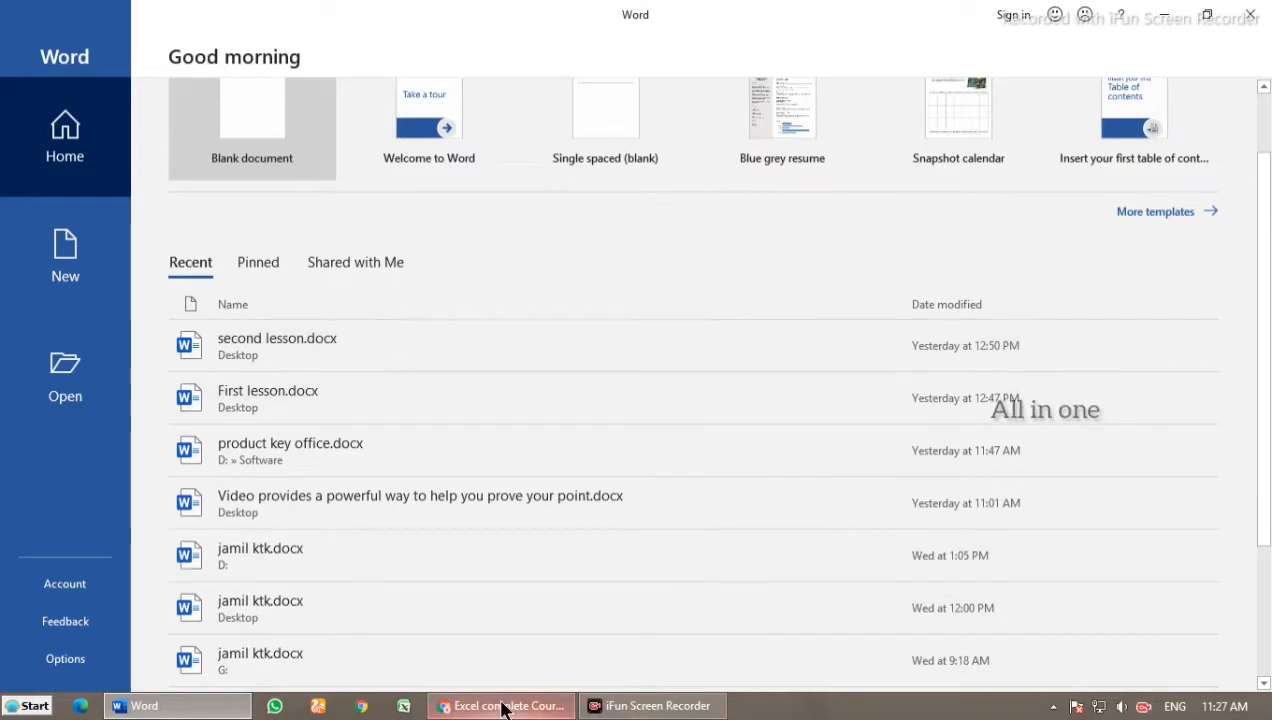
click(192, 708)
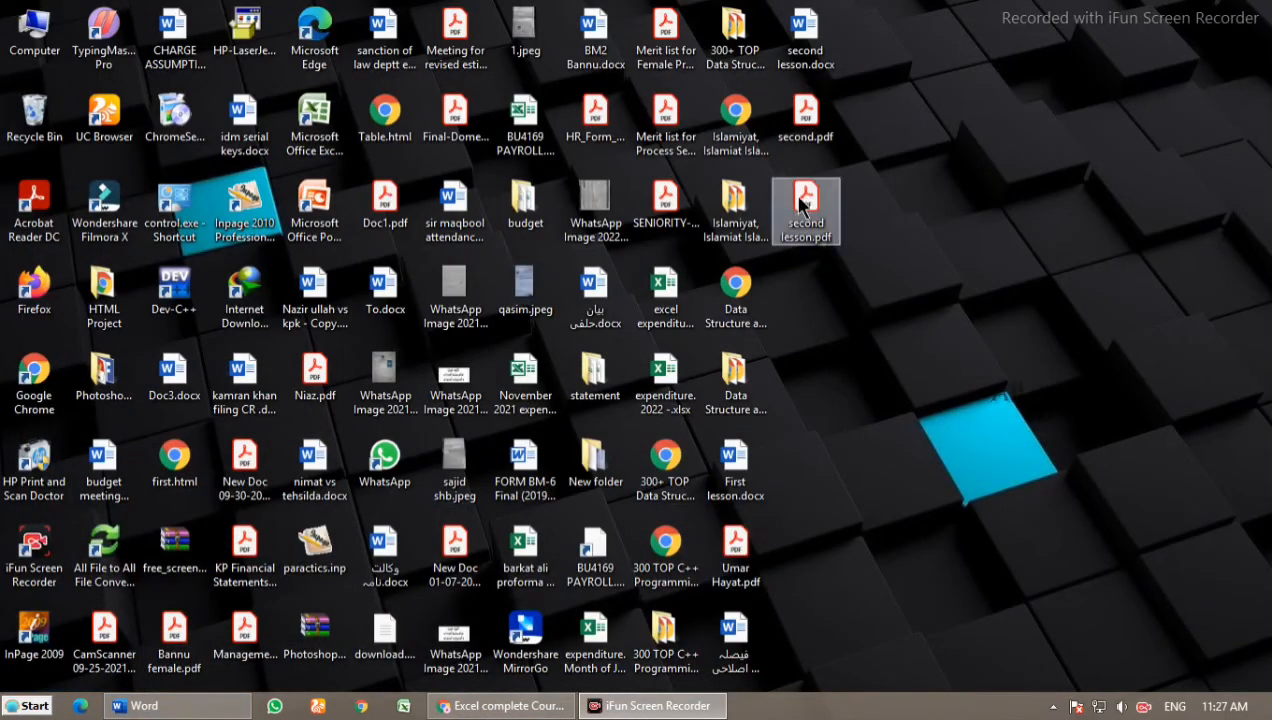
click(809, 42)
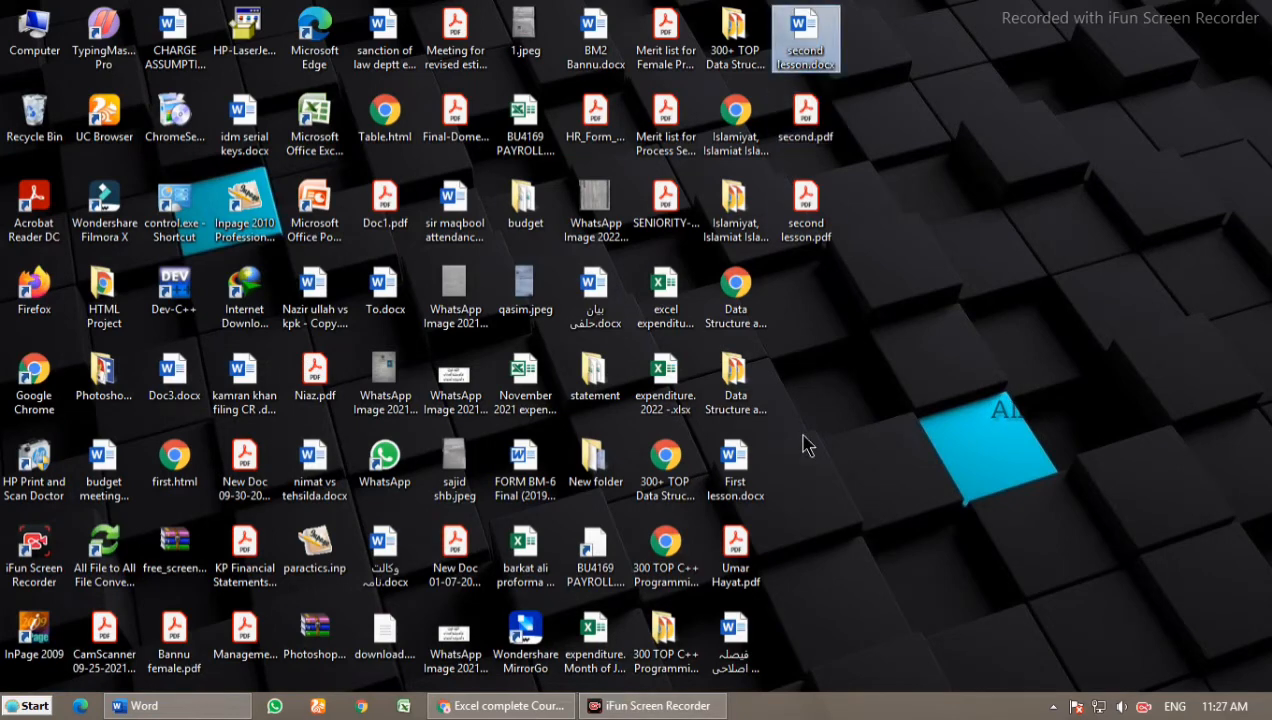
click(726, 456)
click(881, 332)
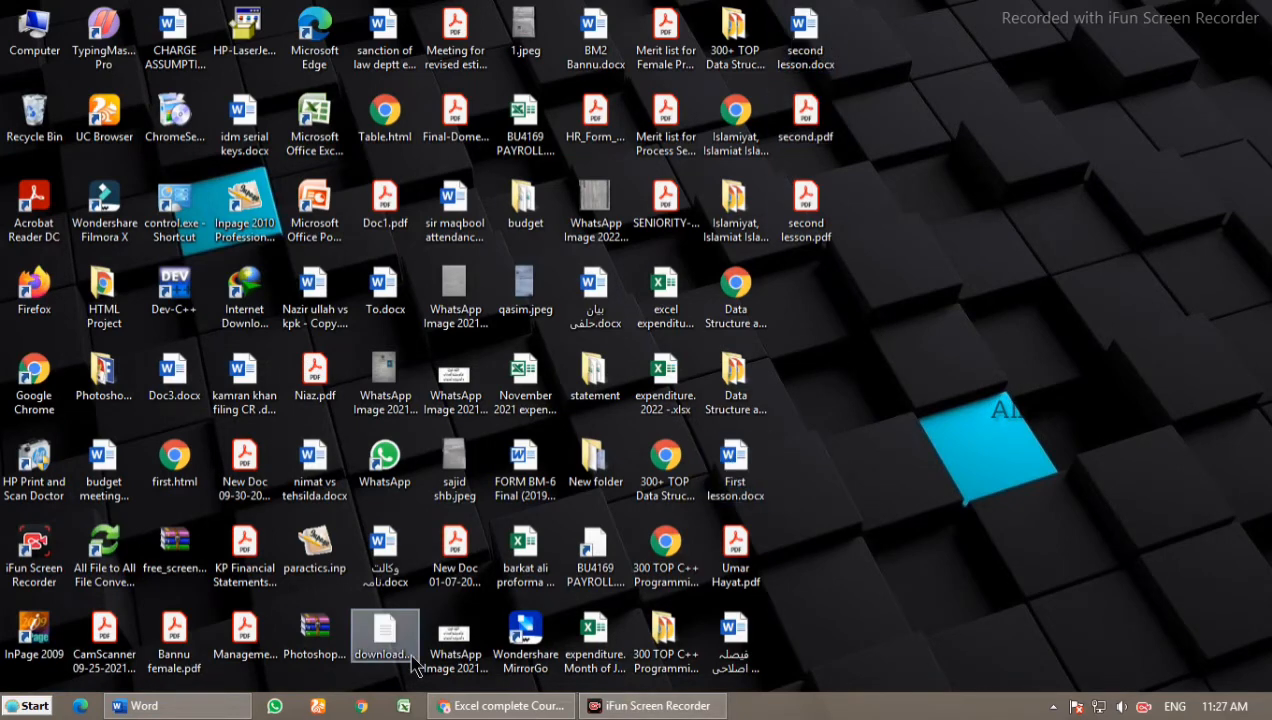
click(192, 706)
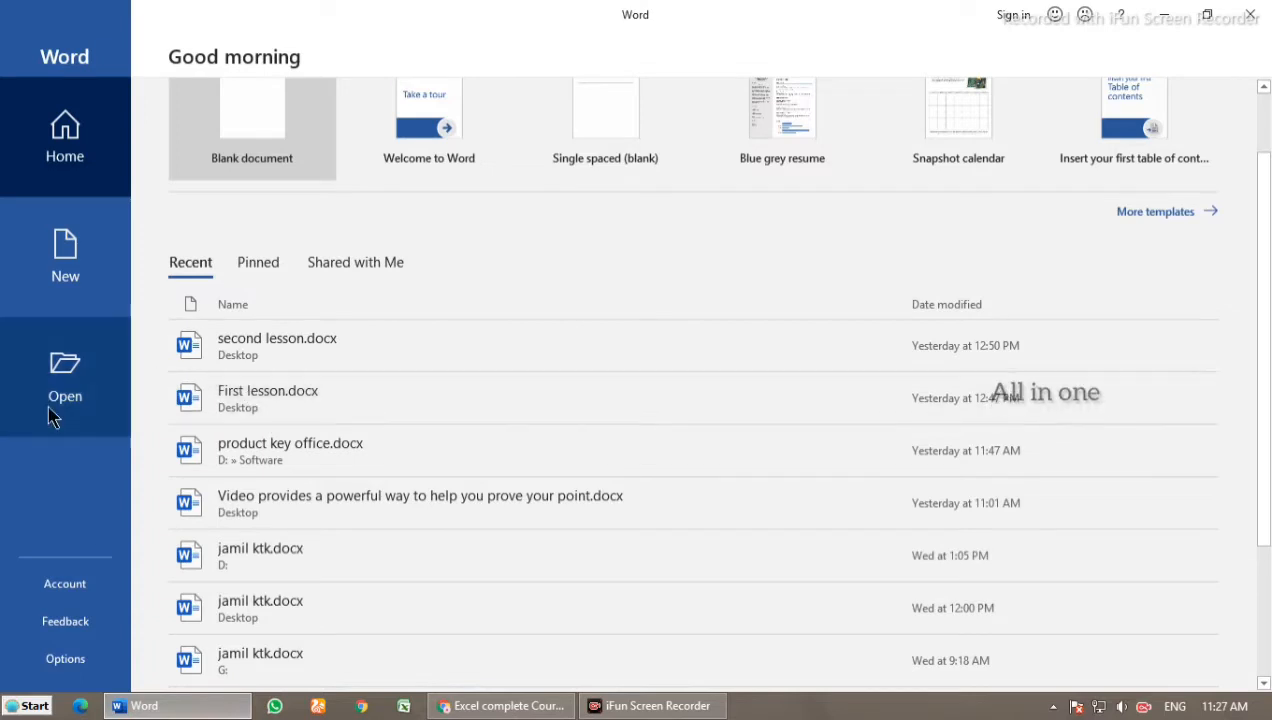
Step: View the recent and This PC locations for opening files, and create a blank document
click(72, 365)
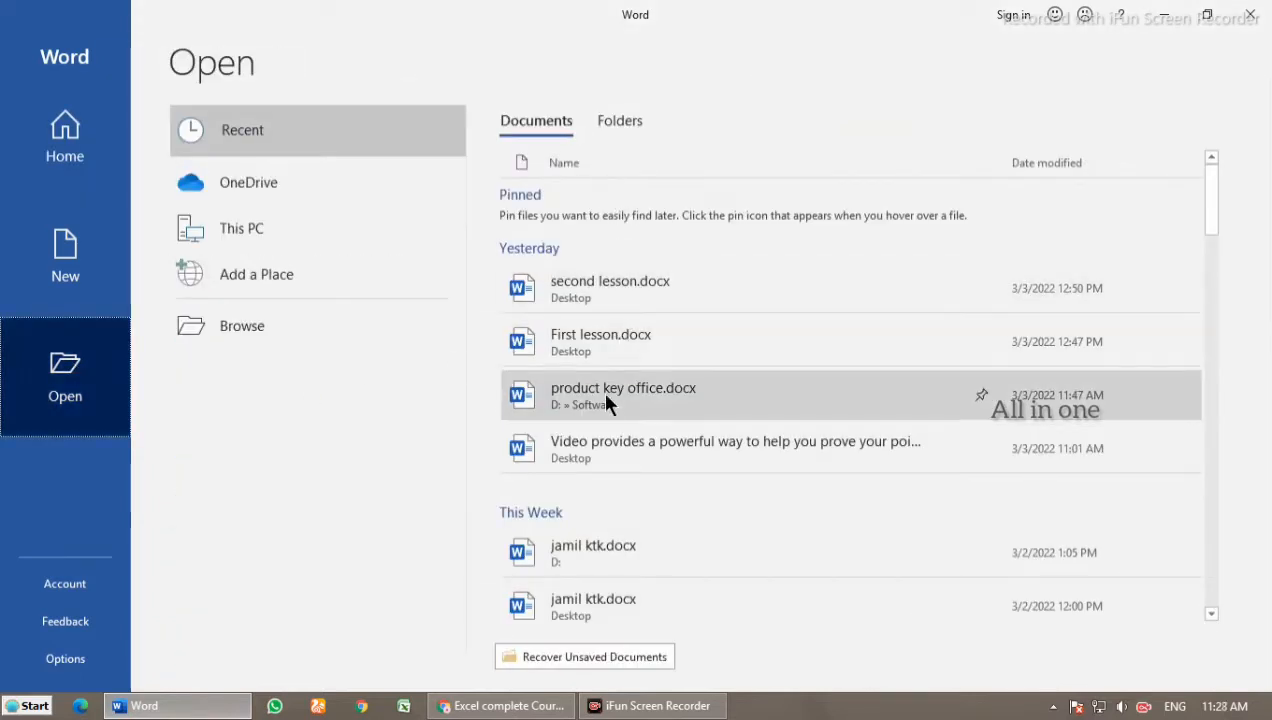
click(247, 228)
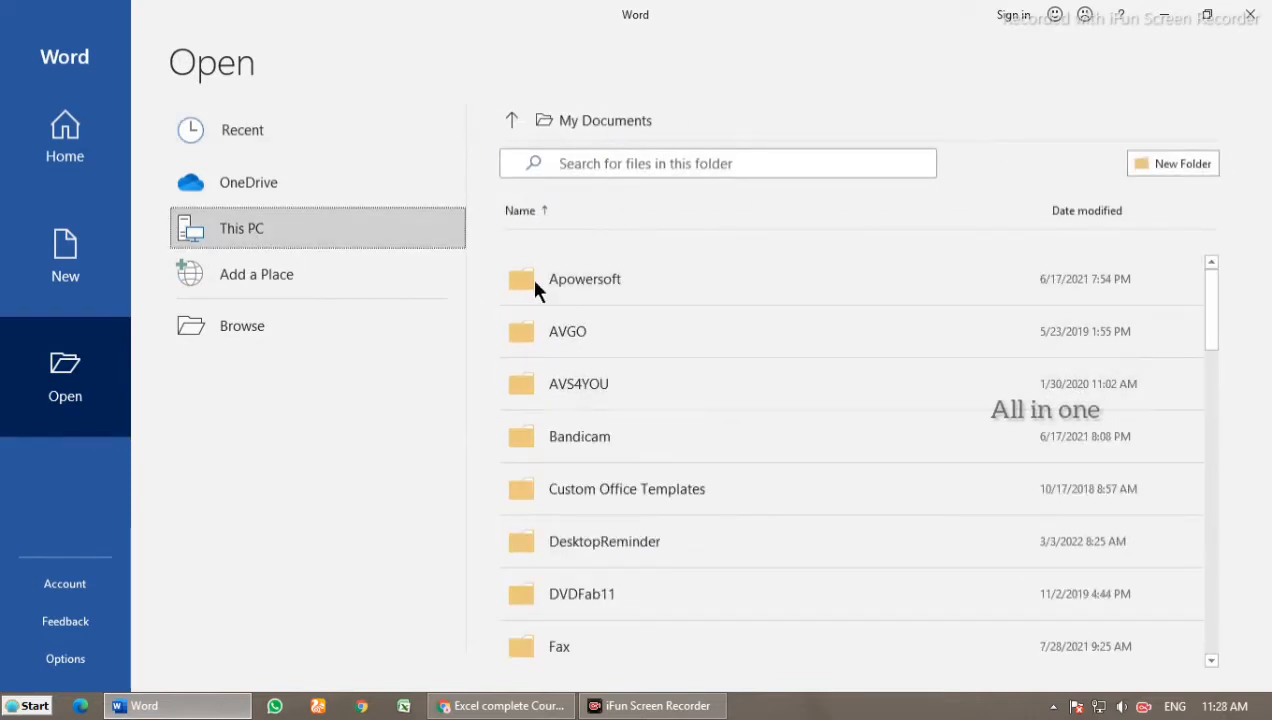
click(70, 147)
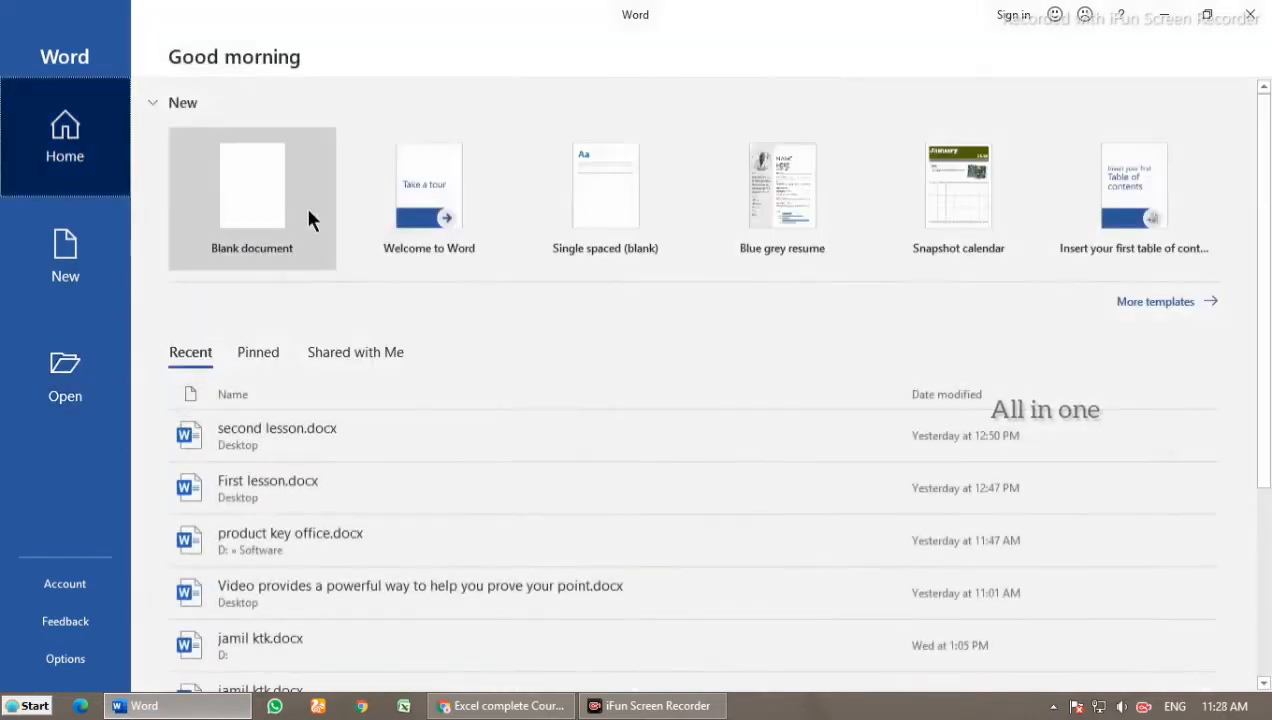
click(267, 188)
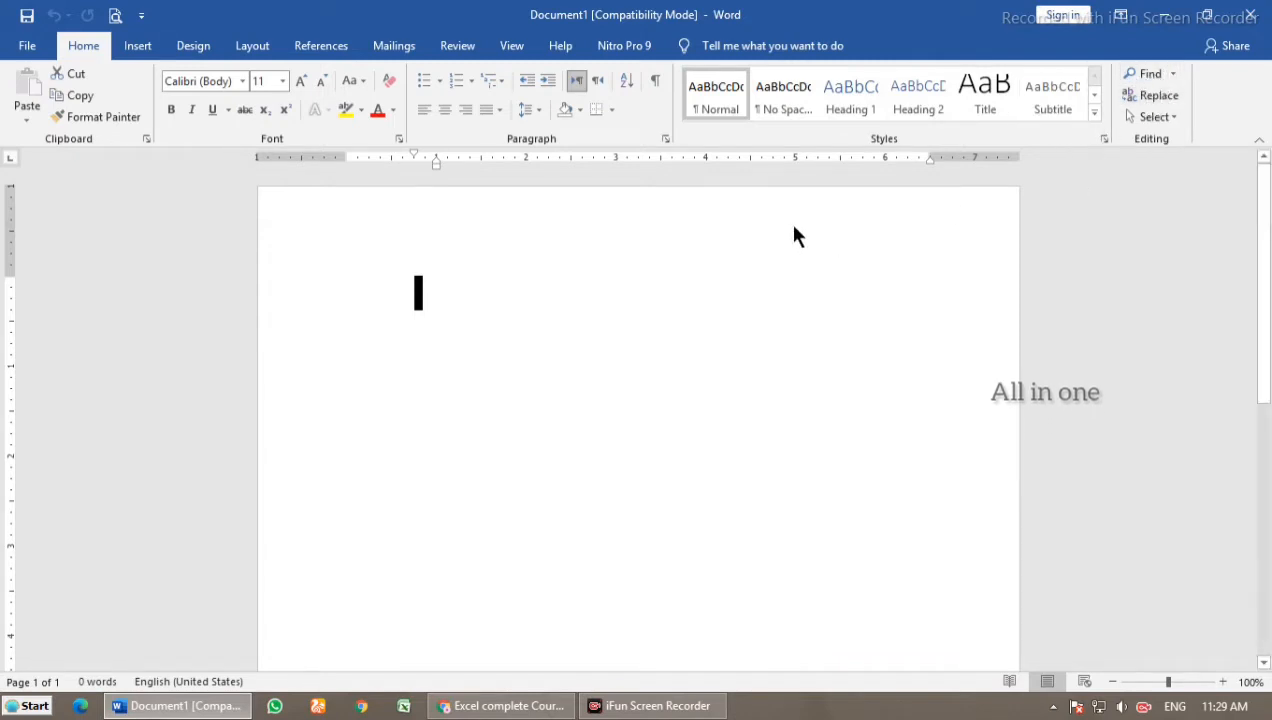
Step: View the text replacement options and close them without replacing anything
click(1159, 97)
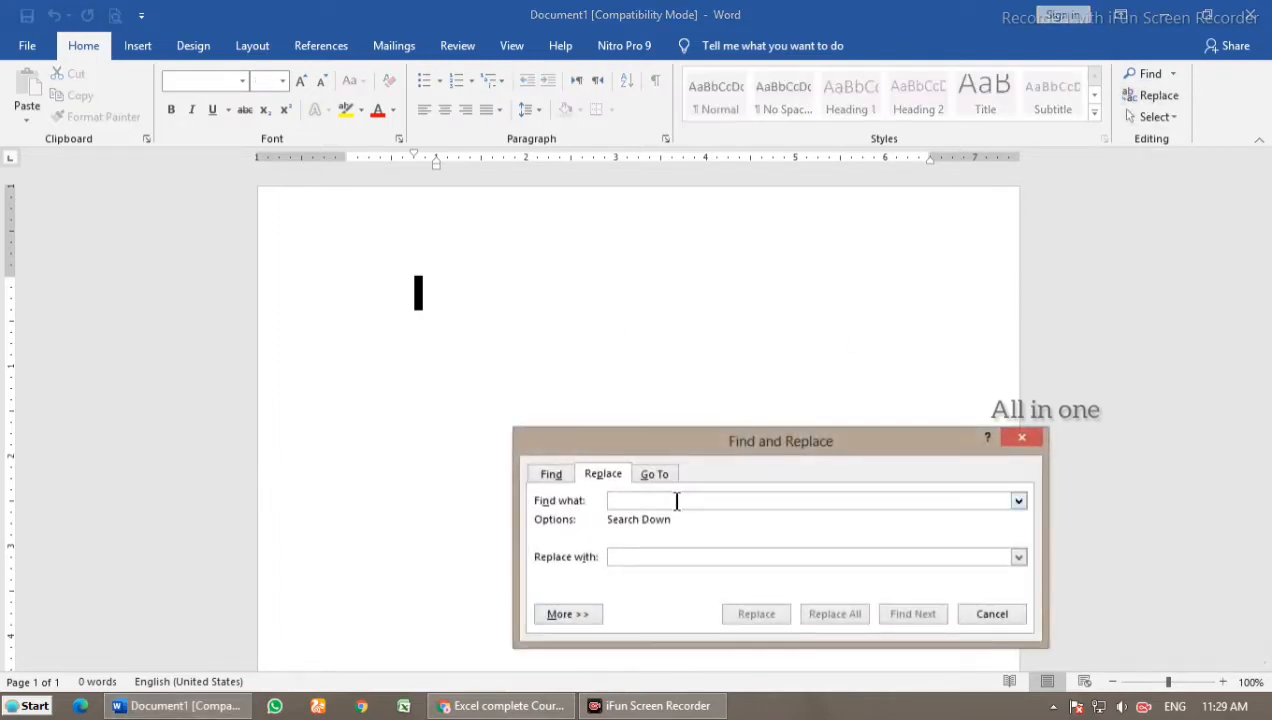
click(1022, 438)
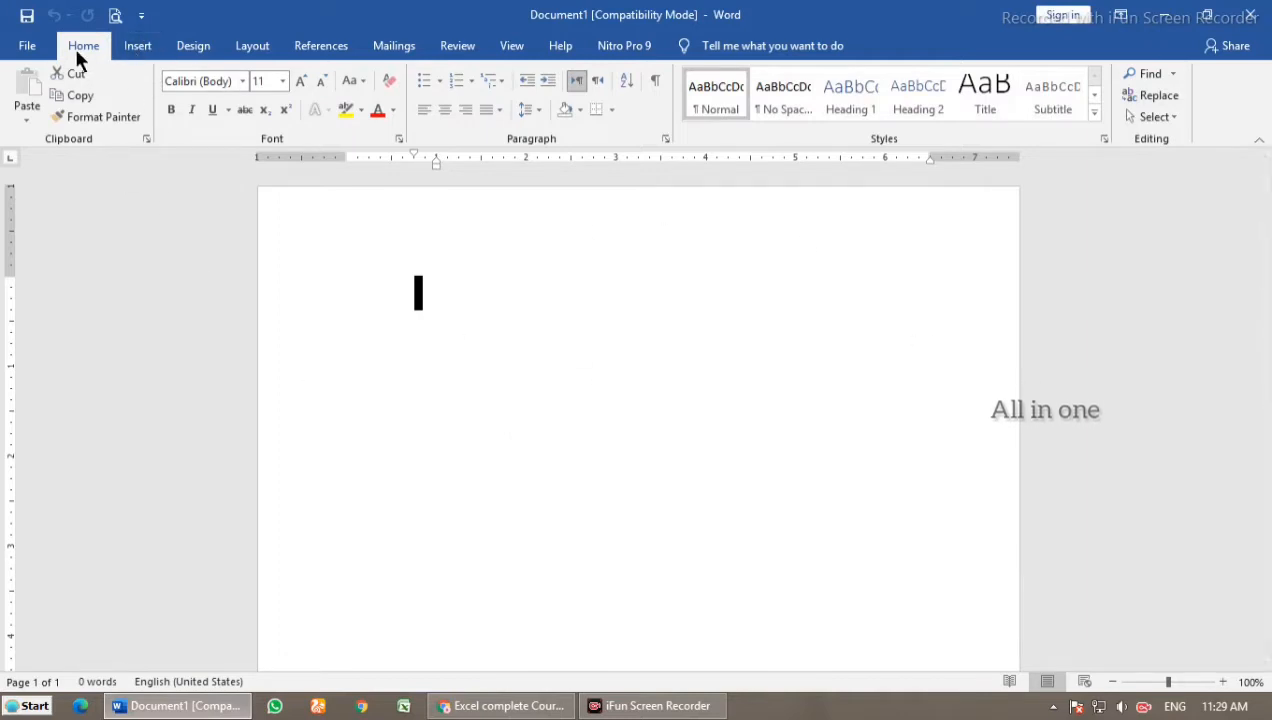
Step: Insert the built-in Austin cover page and look through its layout
click(138, 46)
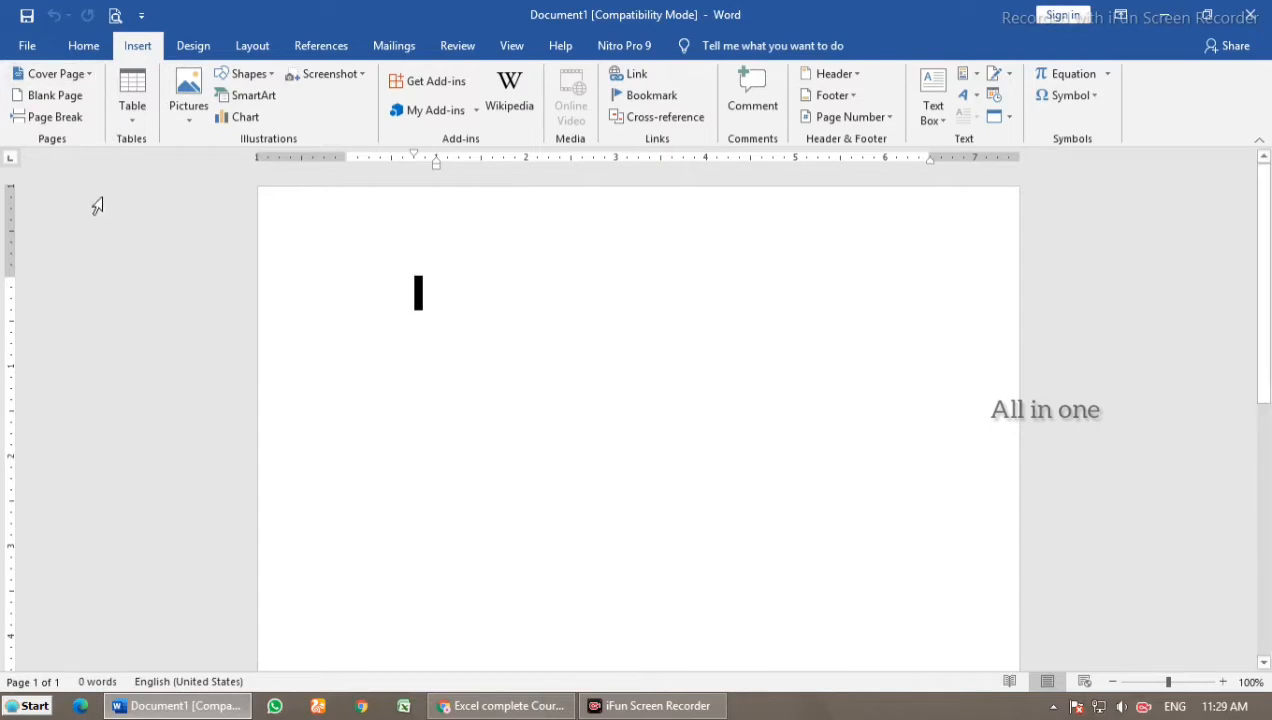
click(87, 75)
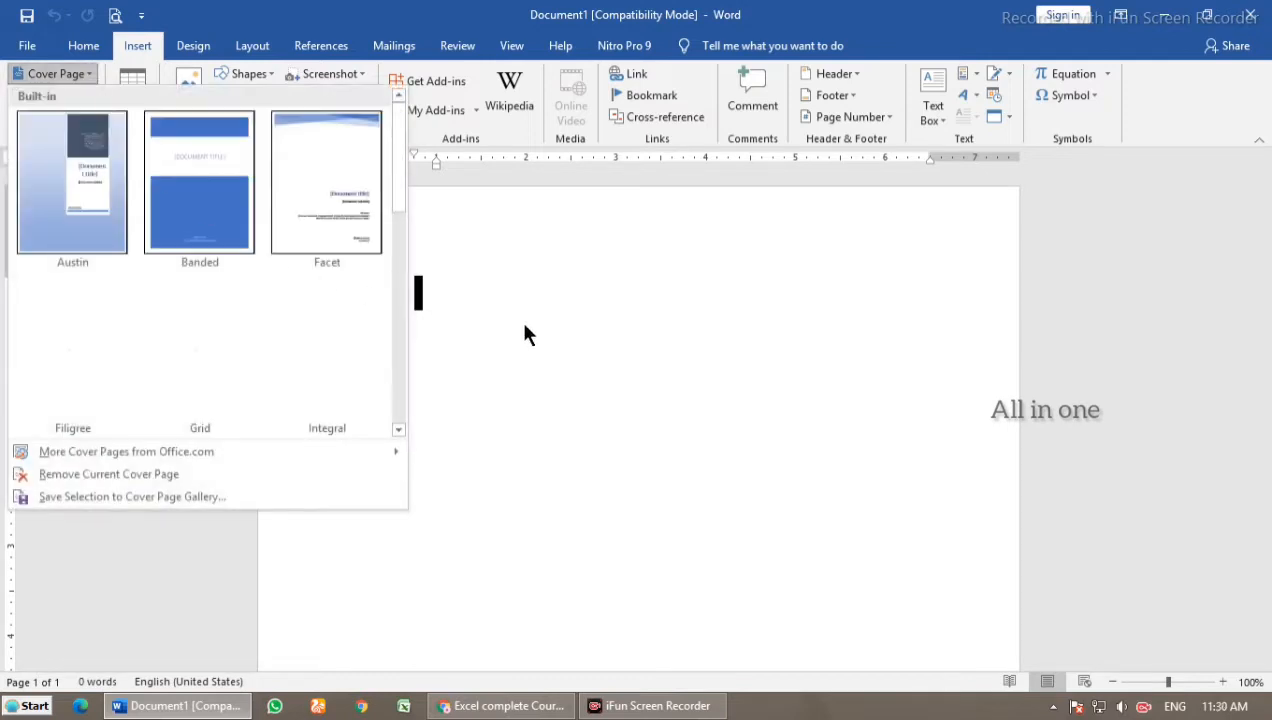
click(85, 185)
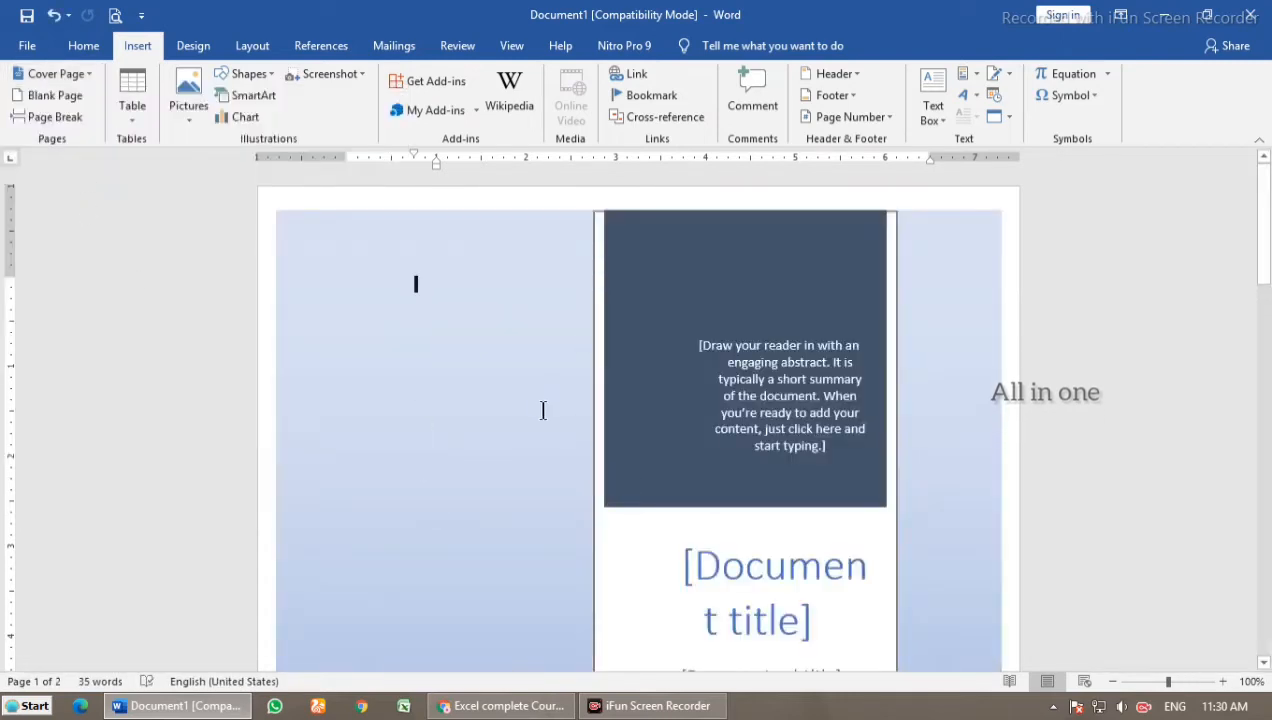
scroll(606, 405, down, 8)
scroll(666, 437, up, 6)
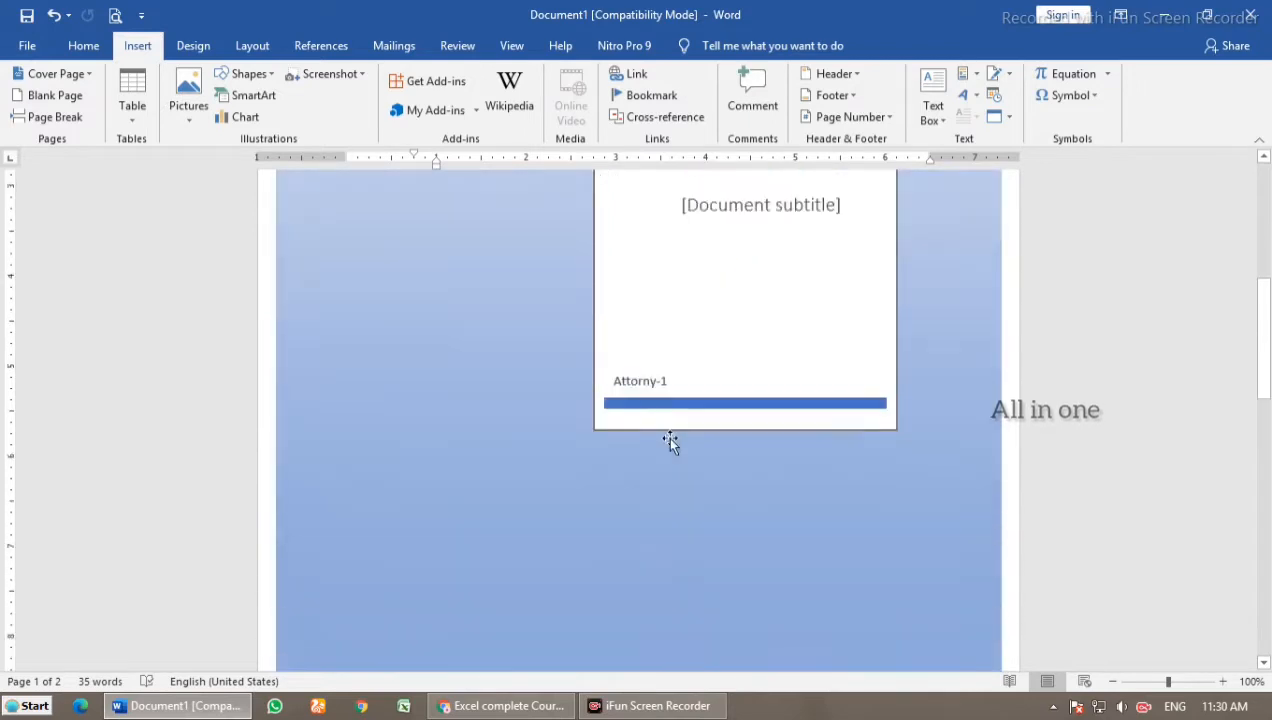
Step: Replace the cover page's document title placeholder with "First lesson"
scroll(687, 434, up, 1)
click(803, 480)
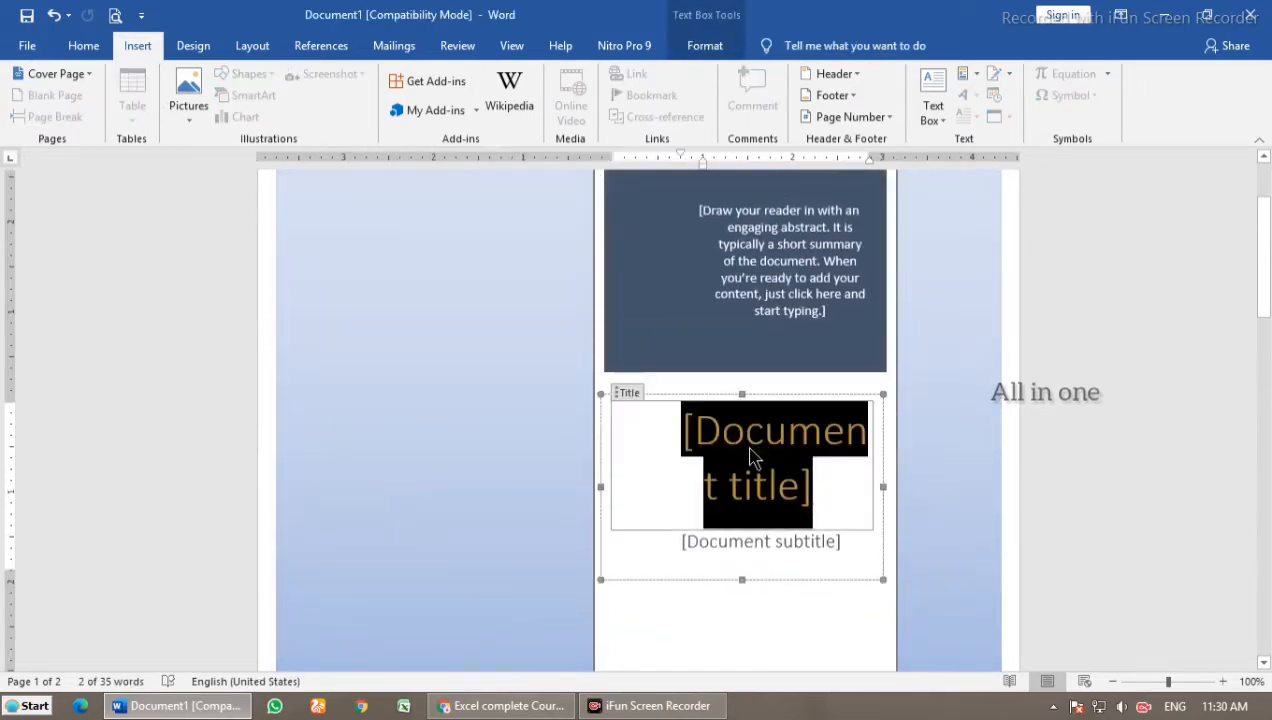
text(Firsat)
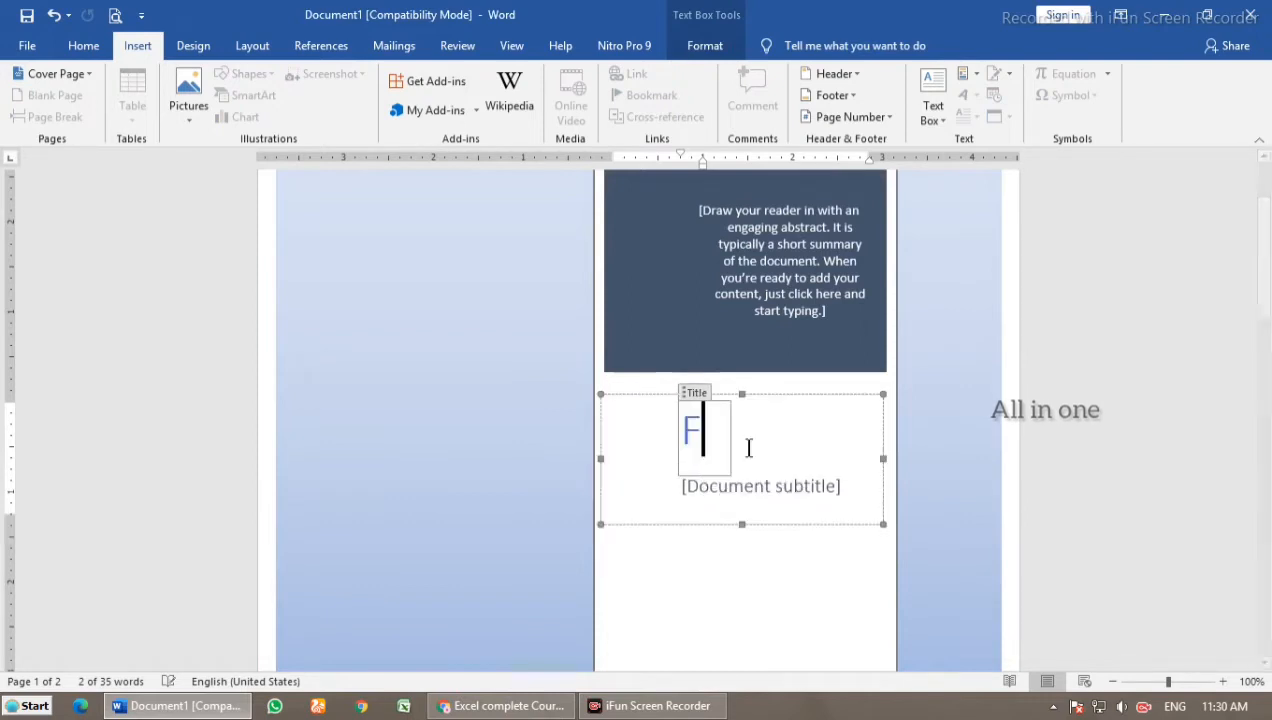
key(BackSpace)
key(BackSpace)
key(BackSpace)
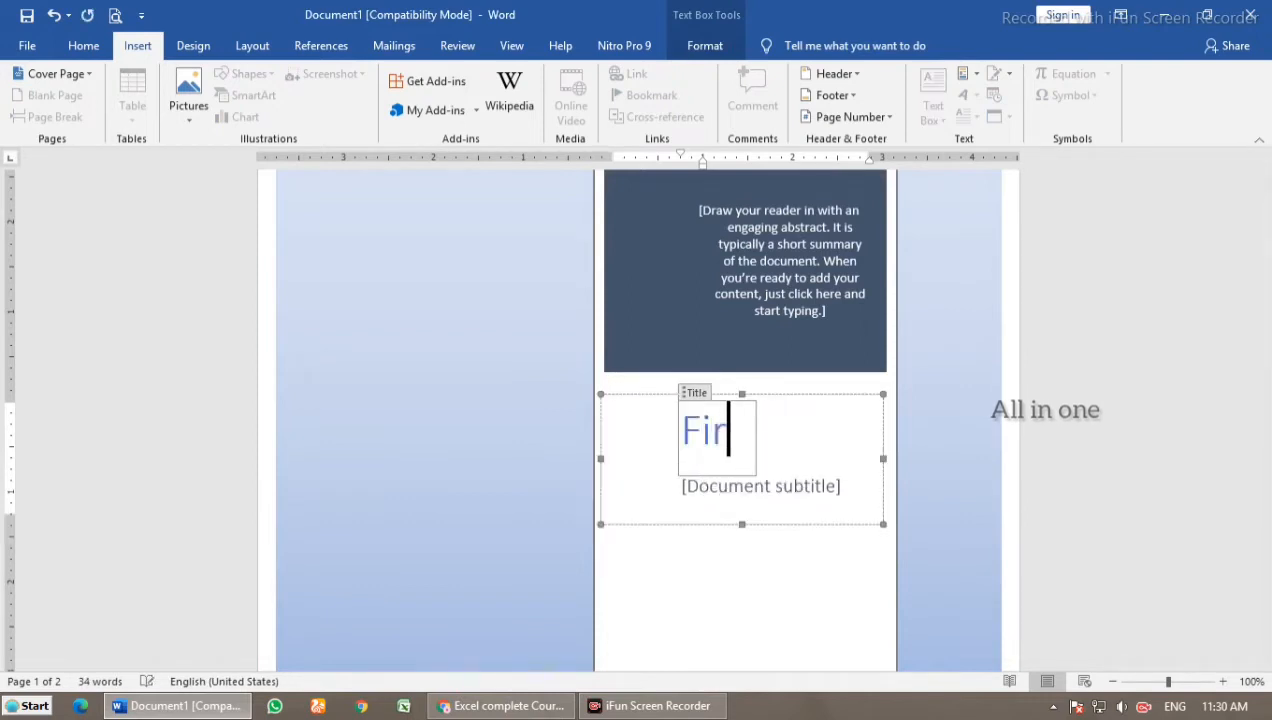
text(st lesson)
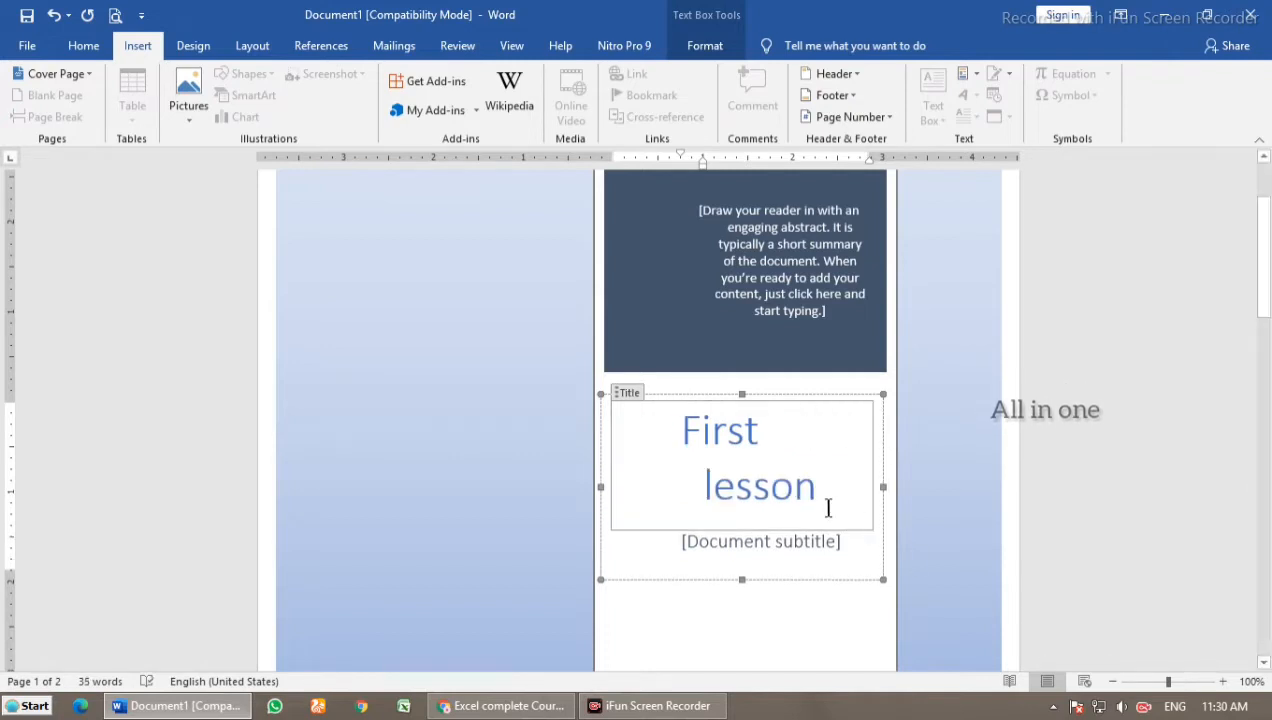
Step: Decrease the cover page title's font size by one increment, and select the subtitle and abstract placeholders in turn
drag(772, 460, 697, 432)
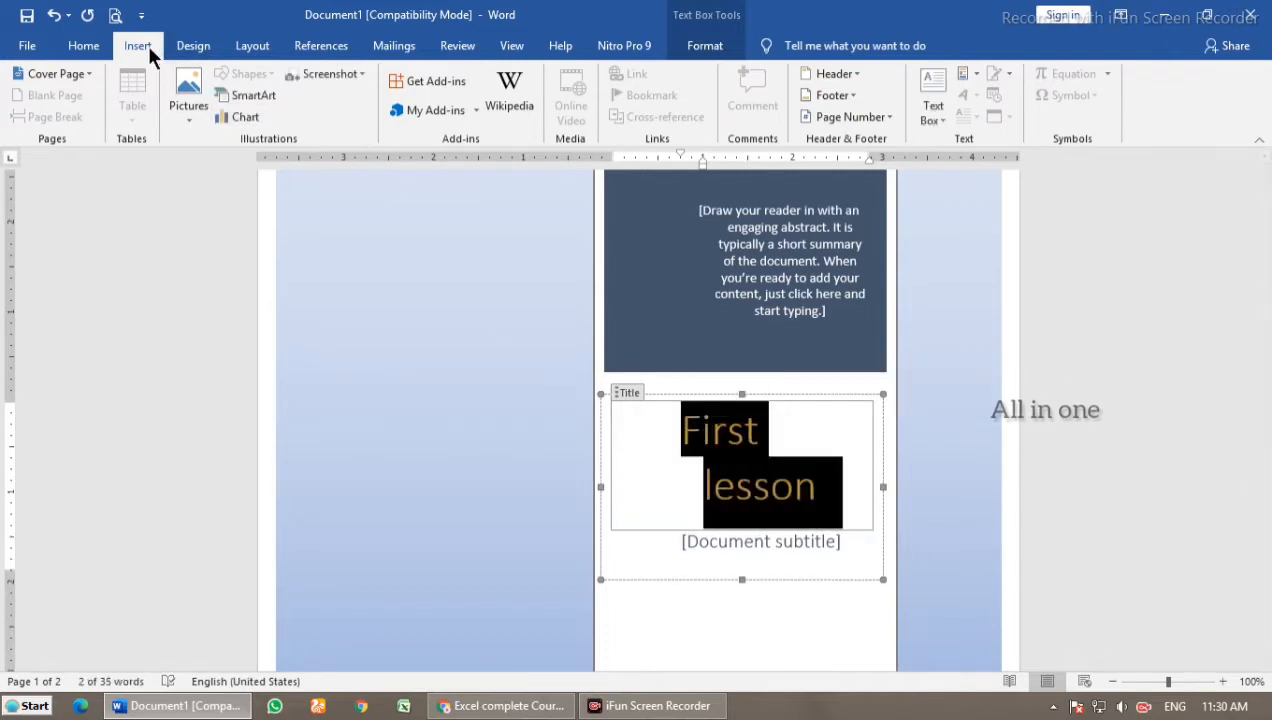
click(83, 45)
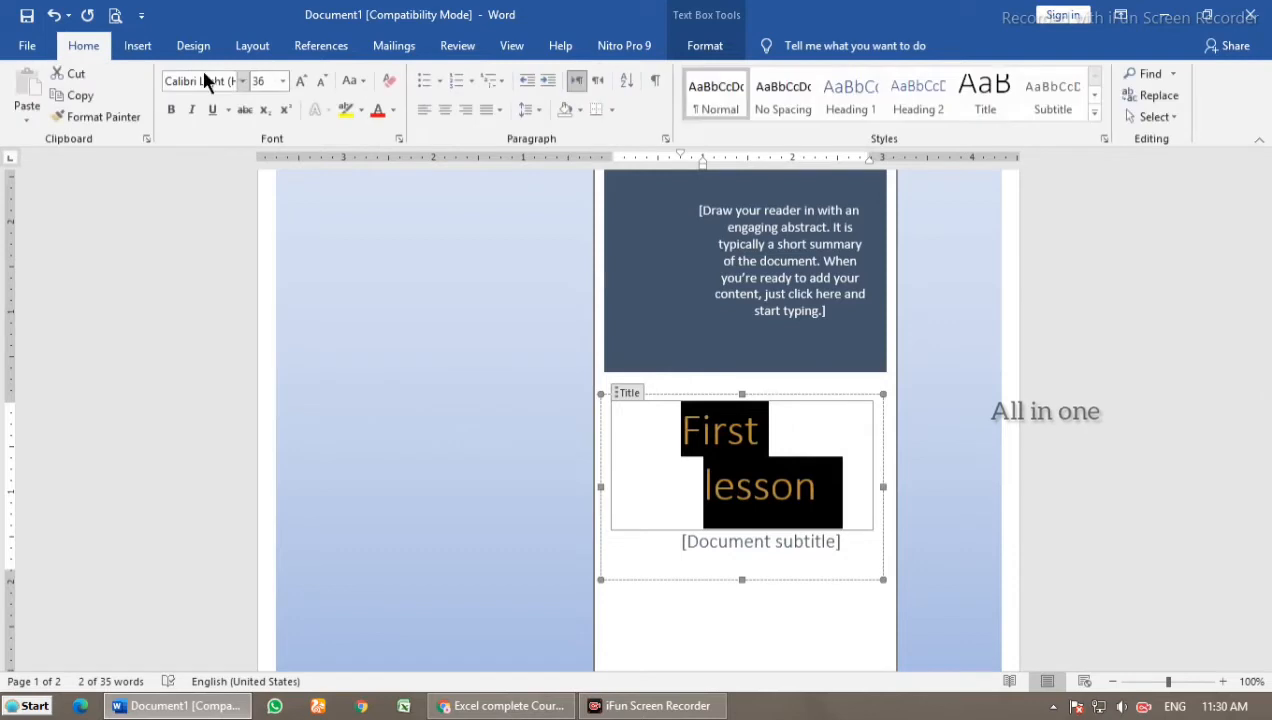
click(316, 80)
click(145, 48)
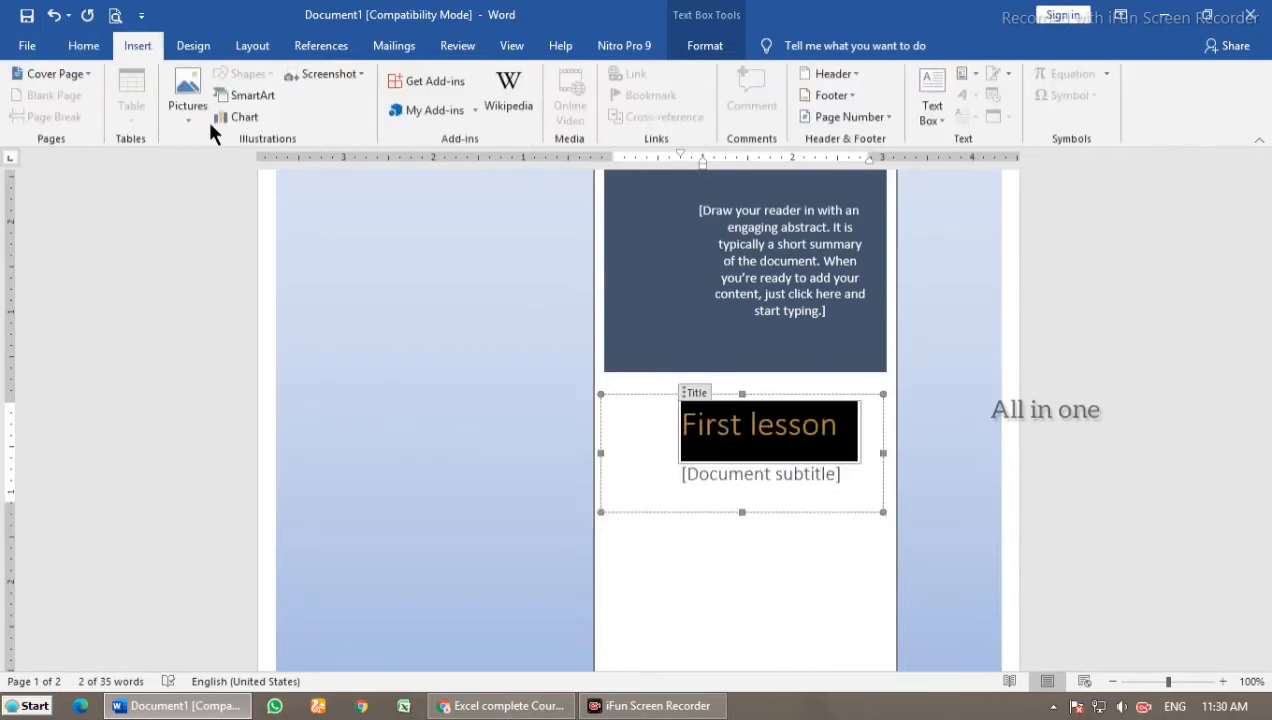
click(745, 474)
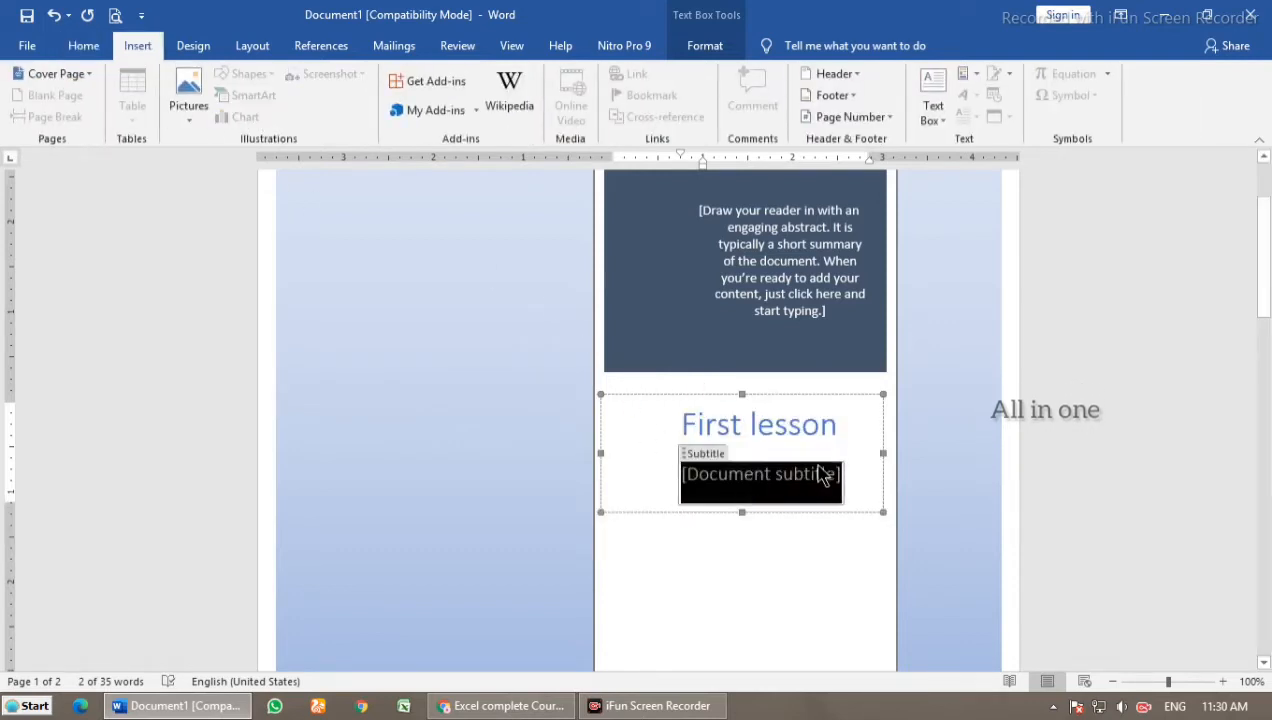
click(756, 305)
scroll(761, 269, up, 2)
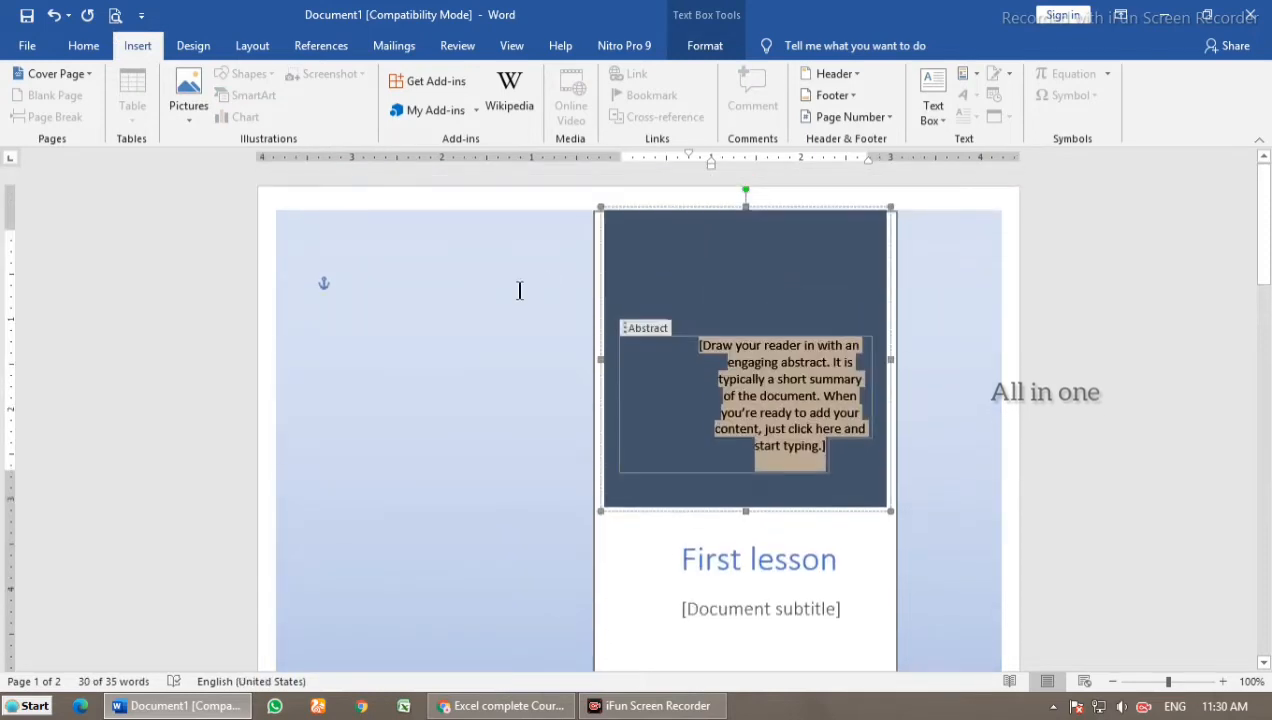
Step: Undo the title edits and the Austin cover page insertion, back to the empty document
key(ctrl+z)
key(ctrl+z)
key(ctrl+z)
key(ctrl+z)
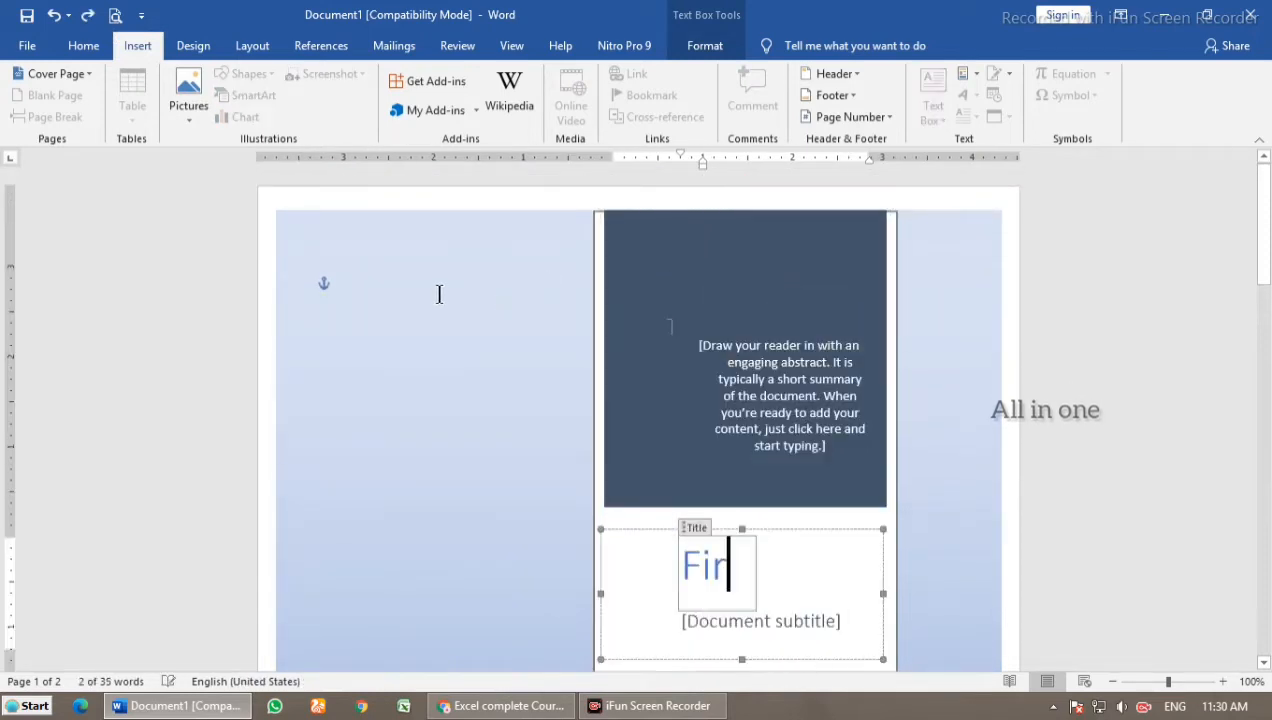
key(ctrl+z)
key(ctrl+z)
key(ctrl+z)
key(ctrl+z)
key(ctrl+z)
key(ctrl+z)
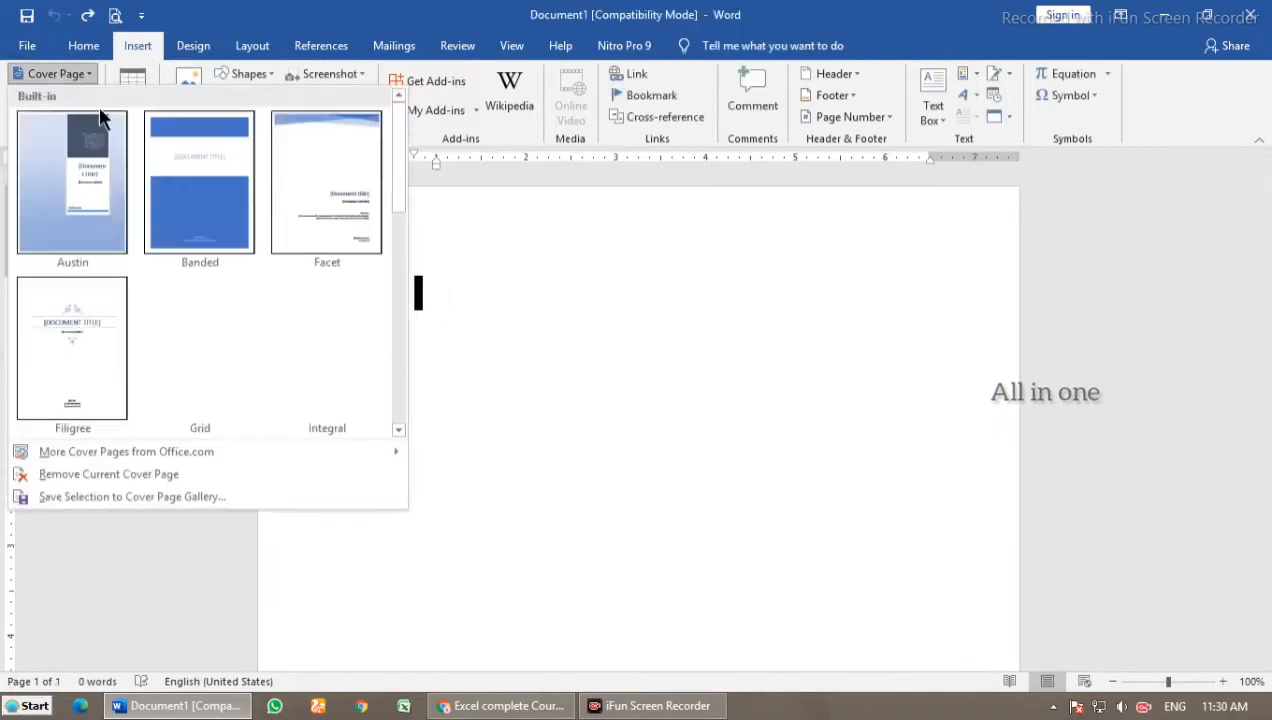
Step: Insert the built-in cover page with the dark vertical bar and blue date arrow, and look through it
click(78, 72)
scroll(300, 345, down, 5)
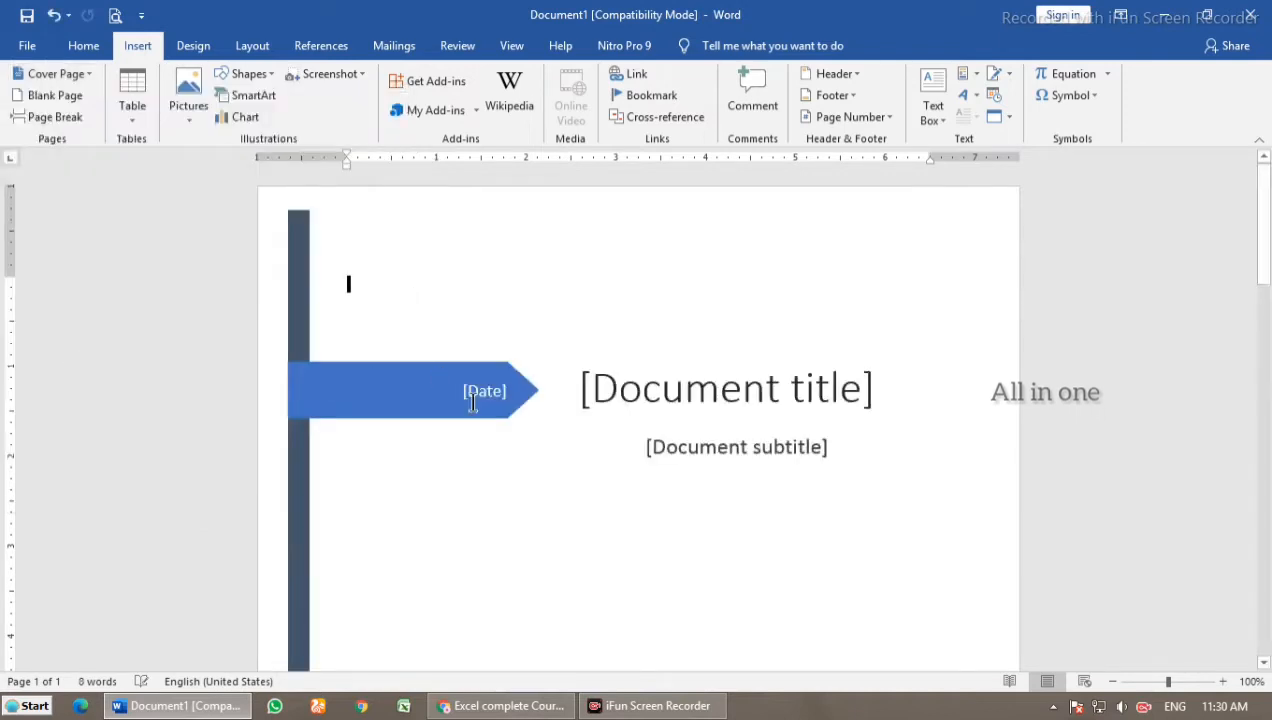
scroll(517, 432, down, 8)
scroll(630, 395, down, 2)
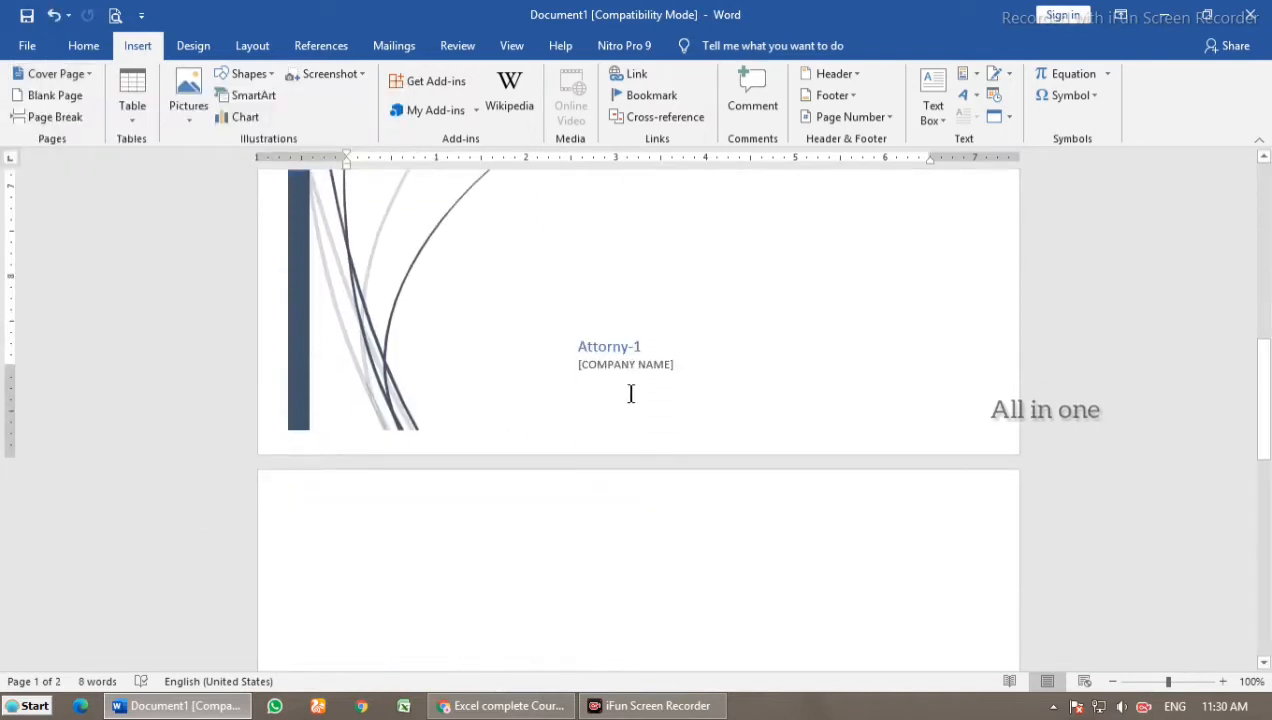
scroll(619, 372, up, 10)
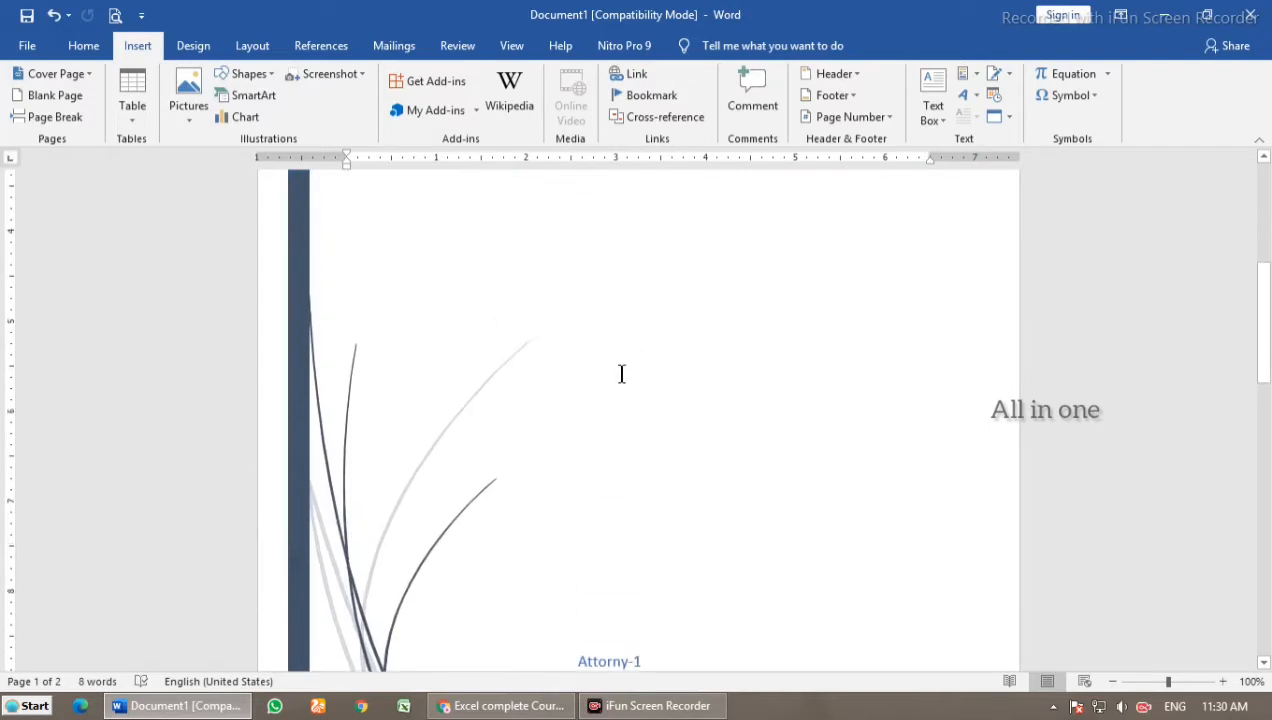
Step: Replace the current cover page with the built-in Integral design
click(83, 72)
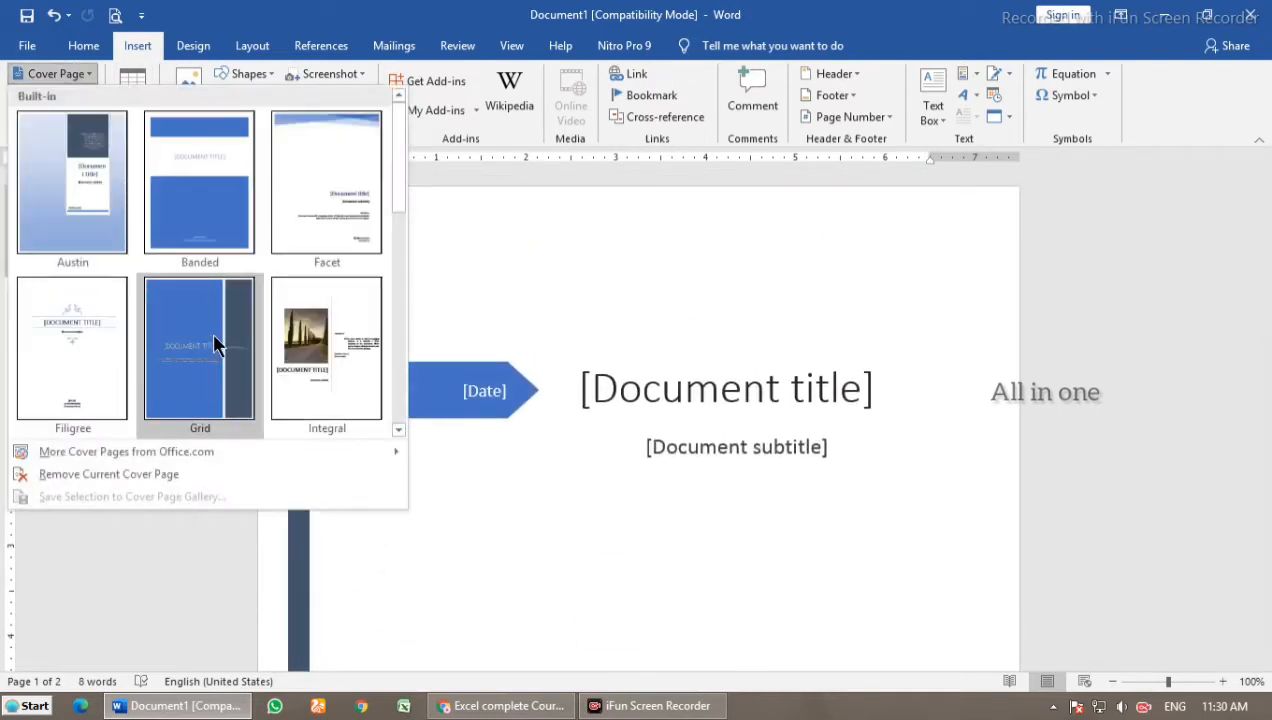
click(327, 326)
scroll(667, 352, down, 3)
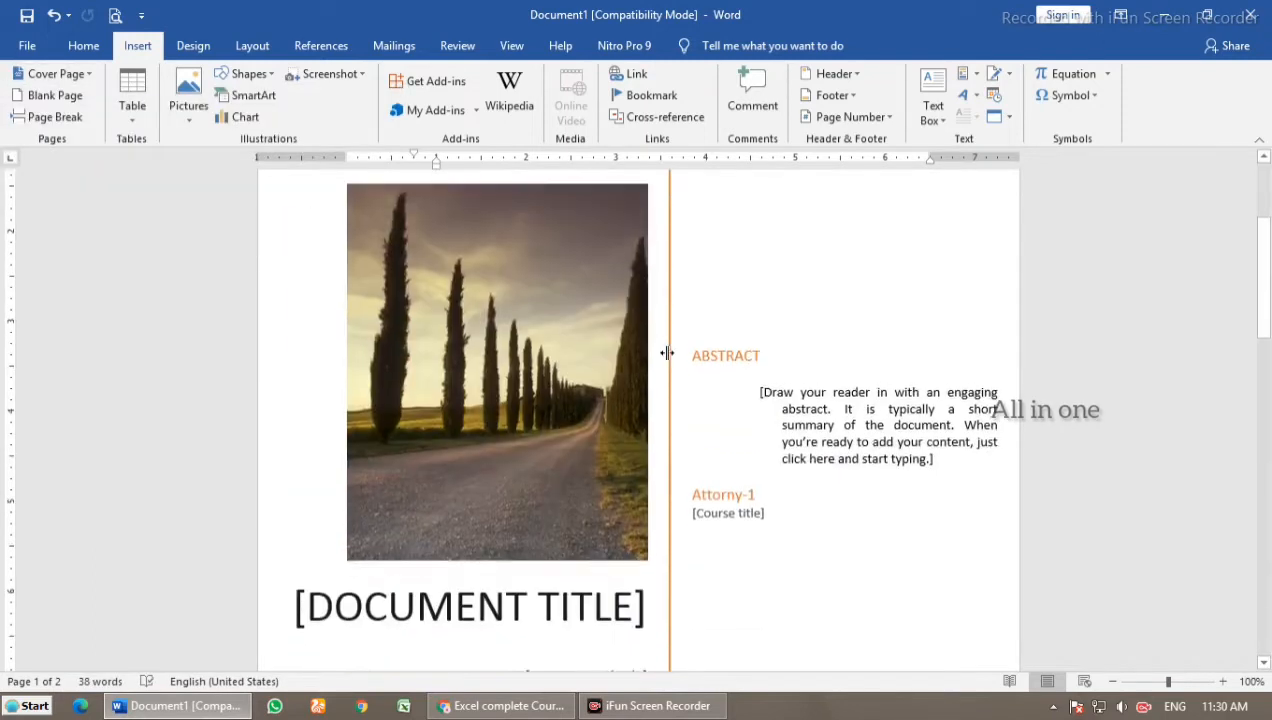
Step: Browse the Pictures library for a replacement for the cover page's tree-lined road photo, and close it without inserting anything
click(525, 390)
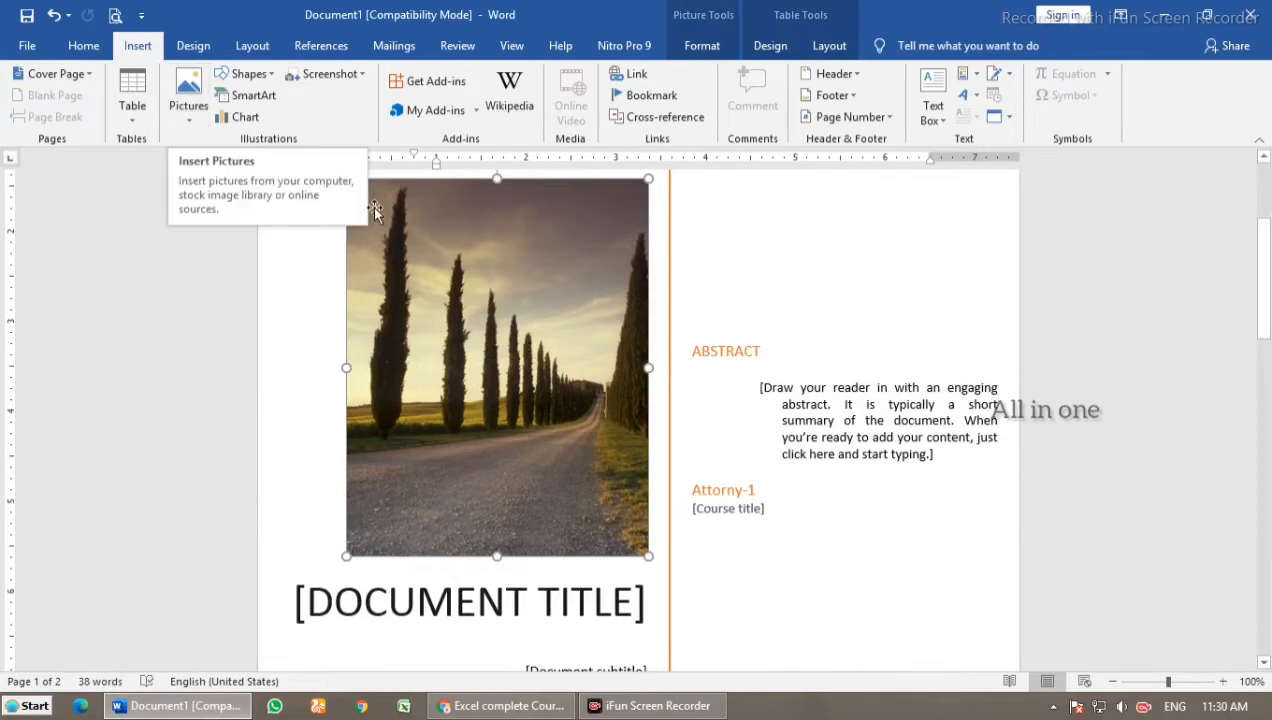
click(190, 120)
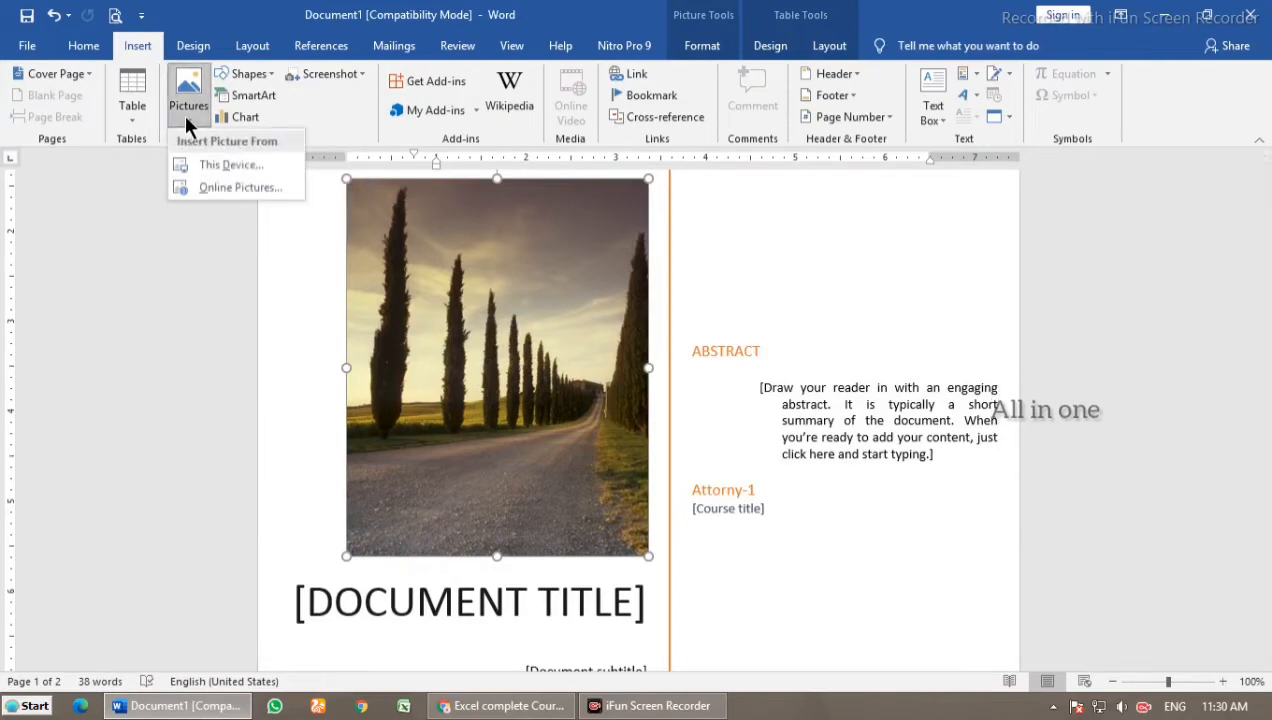
click(224, 163)
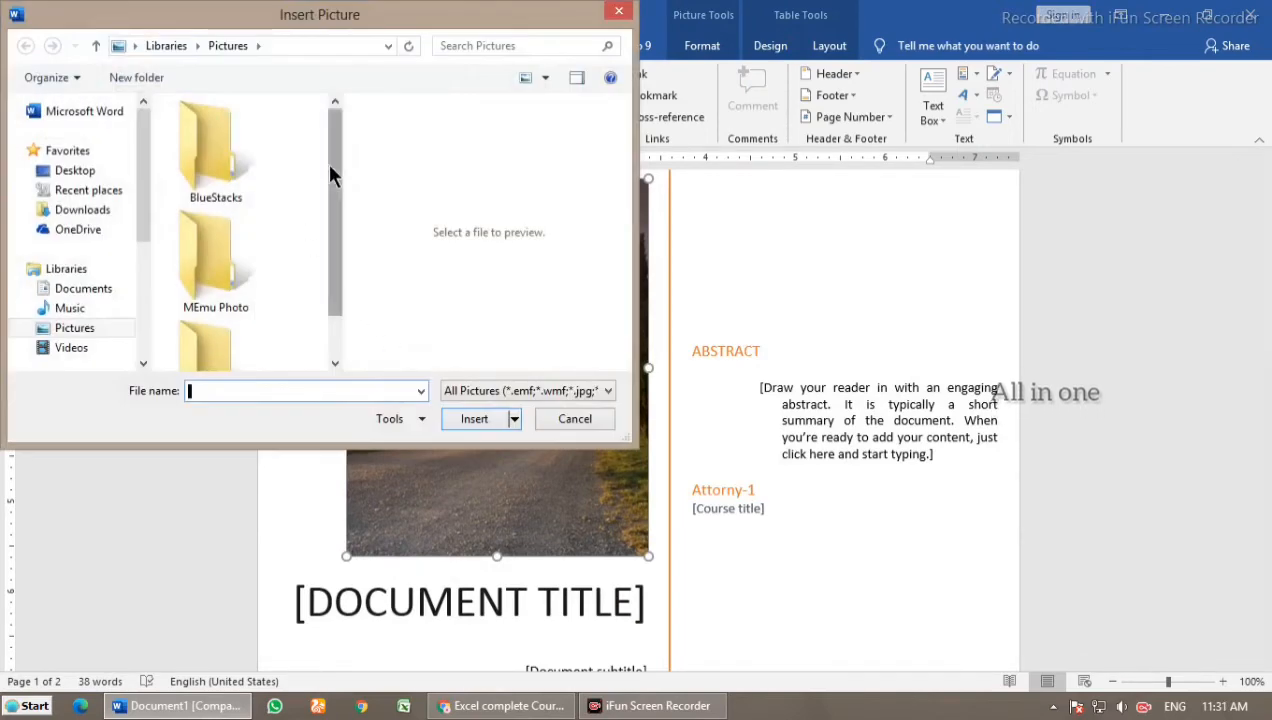
drag(327, 163, 311, 299)
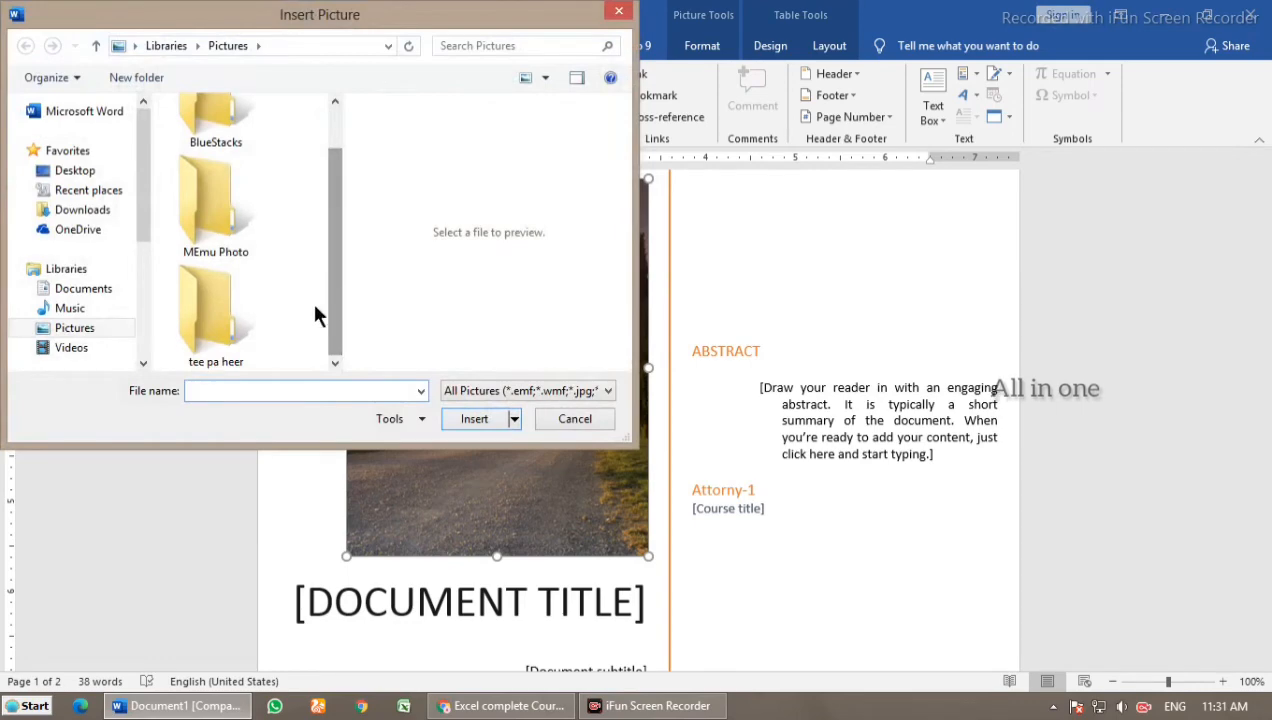
click(619, 12)
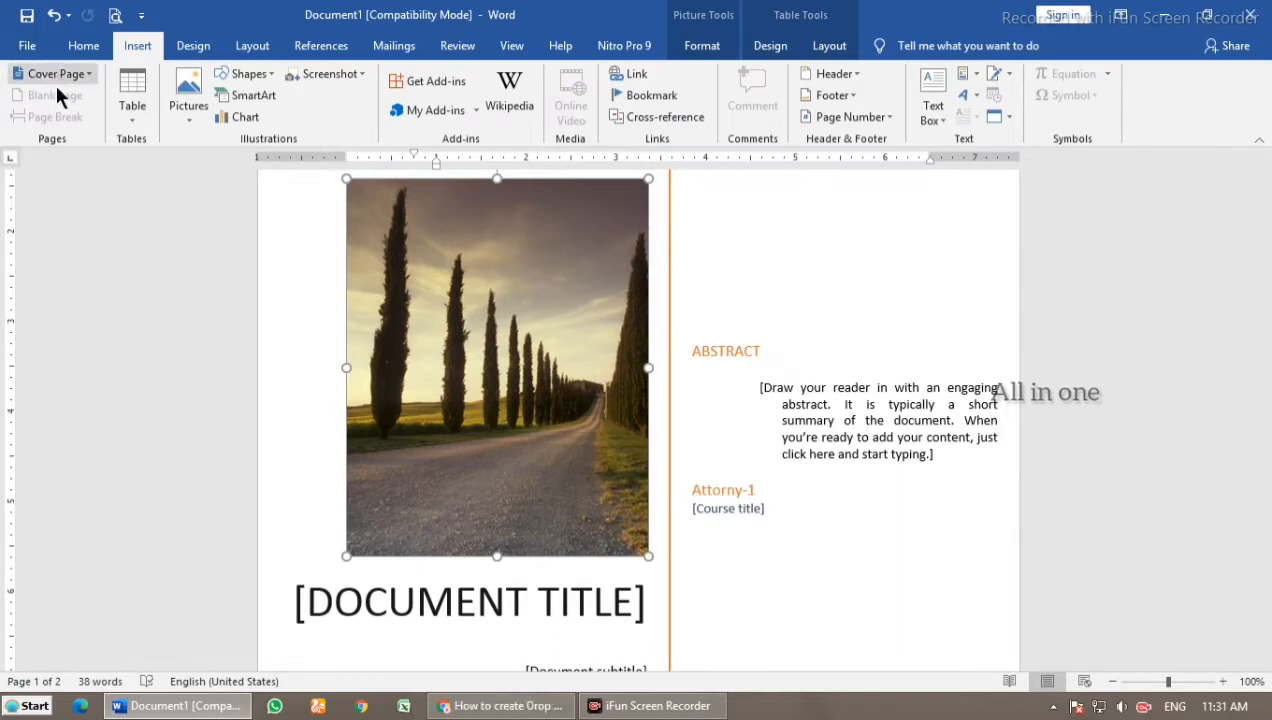
Step: Undo the cover page insertions, back to the empty document
key(ctrl+z)
key(ctrl+z)
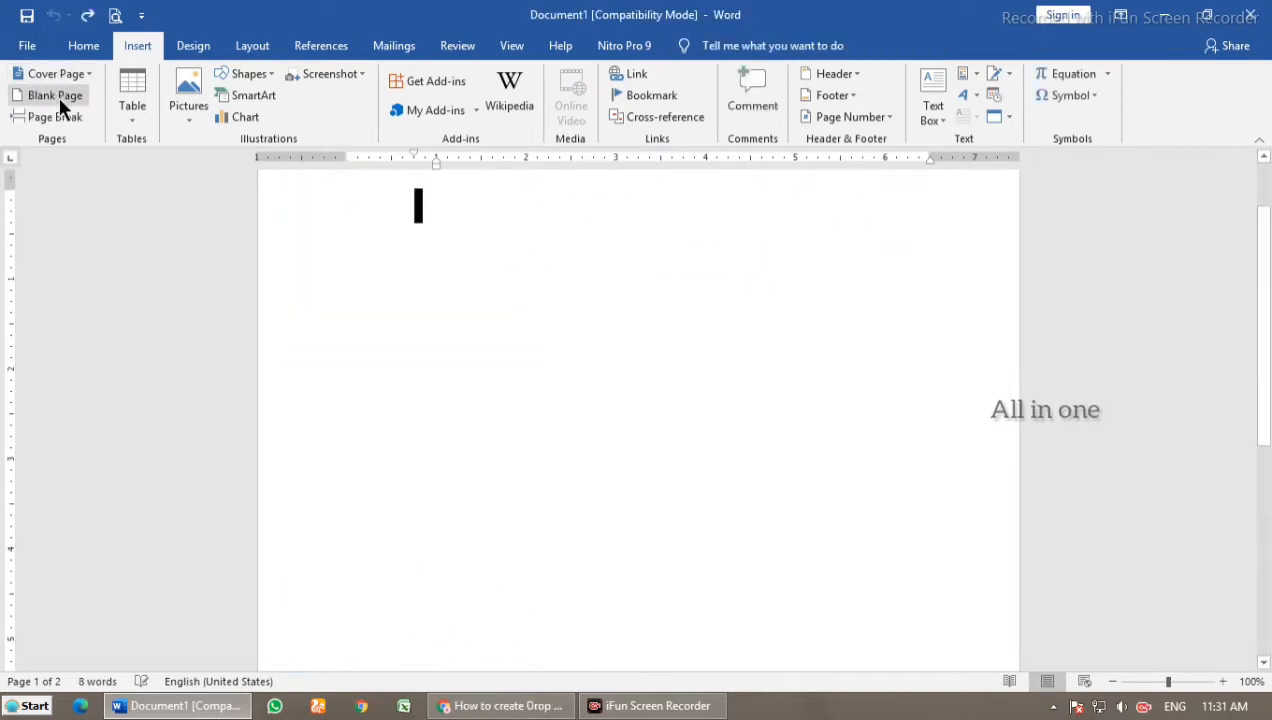
scroll(526, 294, up, 2)
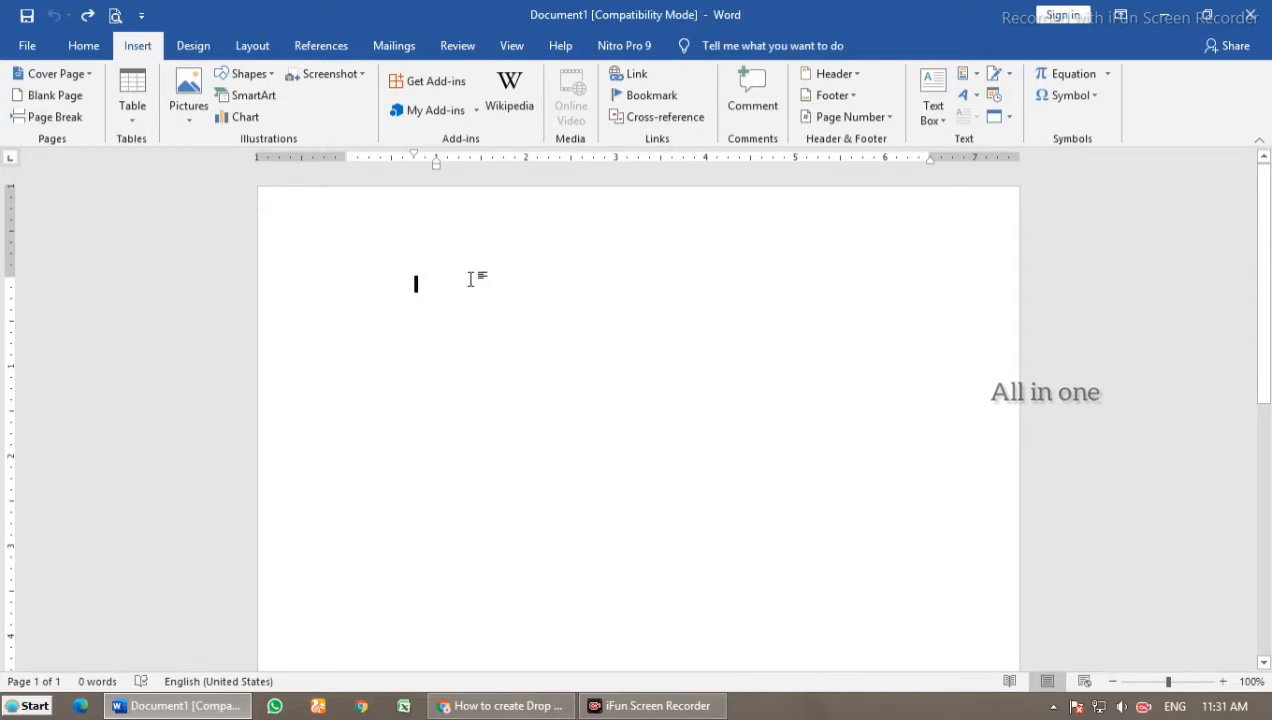
Step: Generate sample paragraphs on the empty page with the =rand() function
text(=)
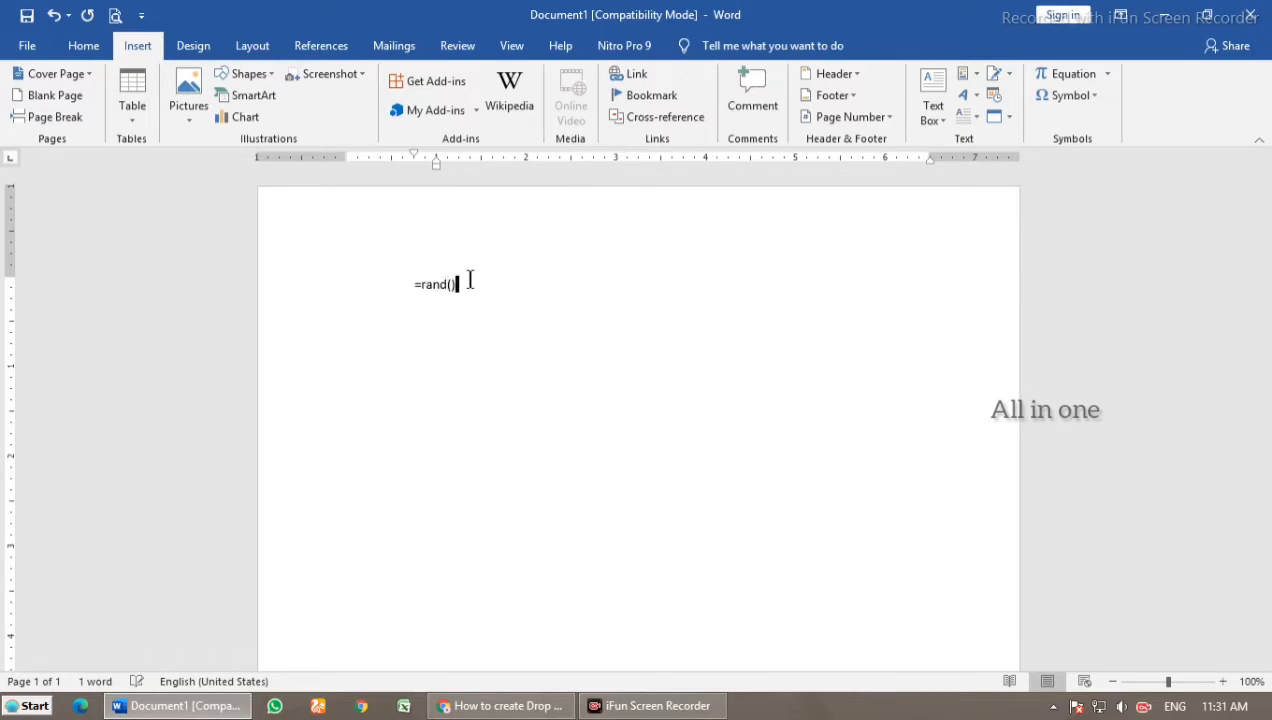
text(rand())
key(Return)
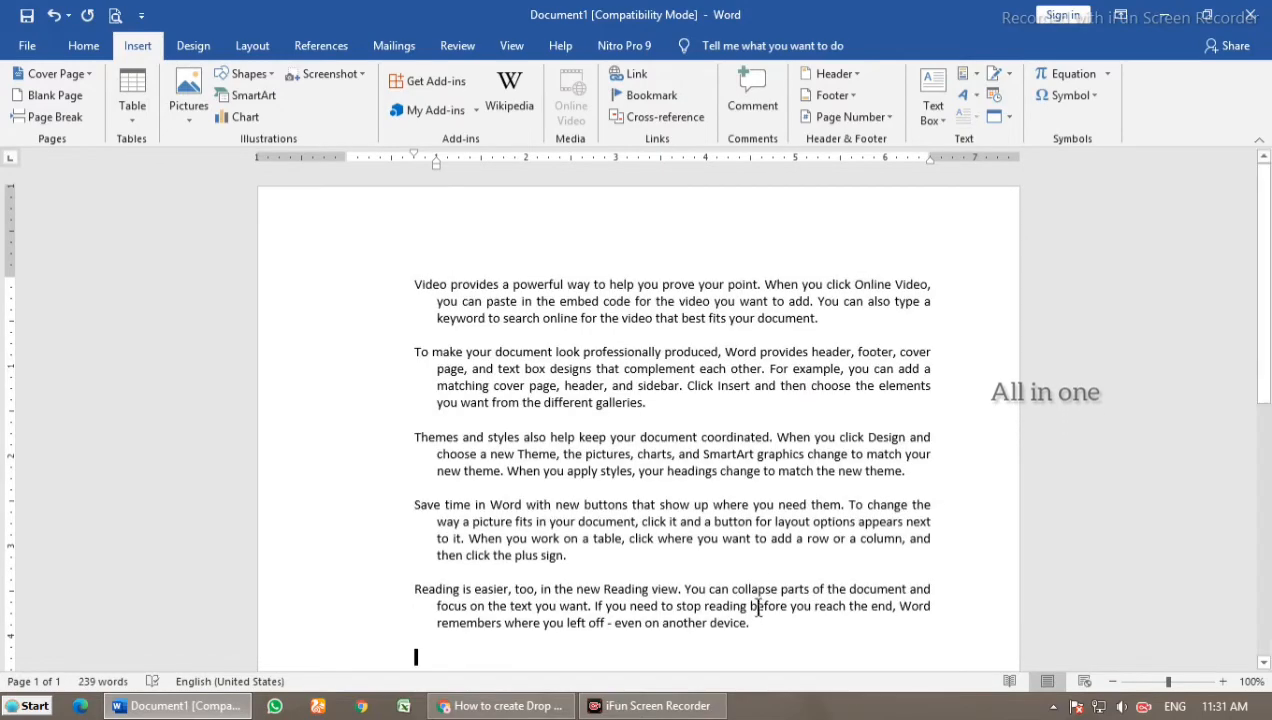
Step: Select all the sample paragraphs and remove their left and hanging indents so they start at the page margin
drag(762, 622, 555, 402)
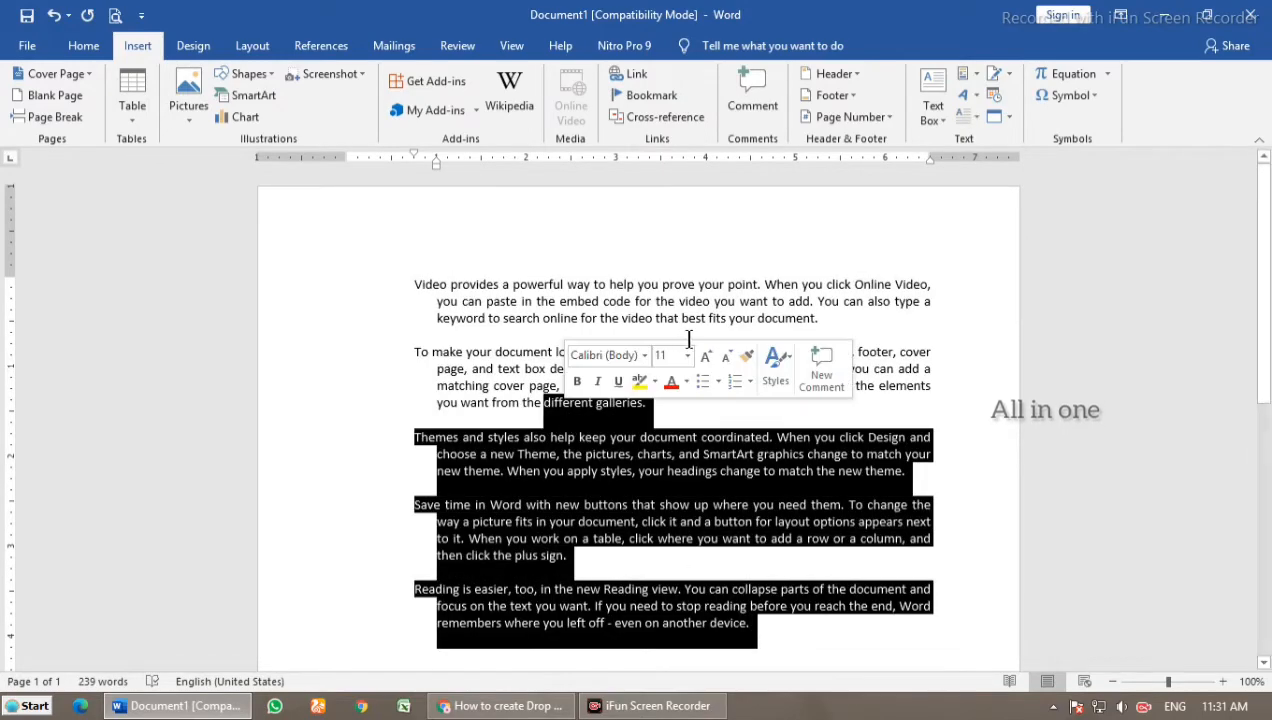
click(722, 538)
drag(758, 622, 415, 249)
drag(436, 165, 347, 160)
click(660, 368)
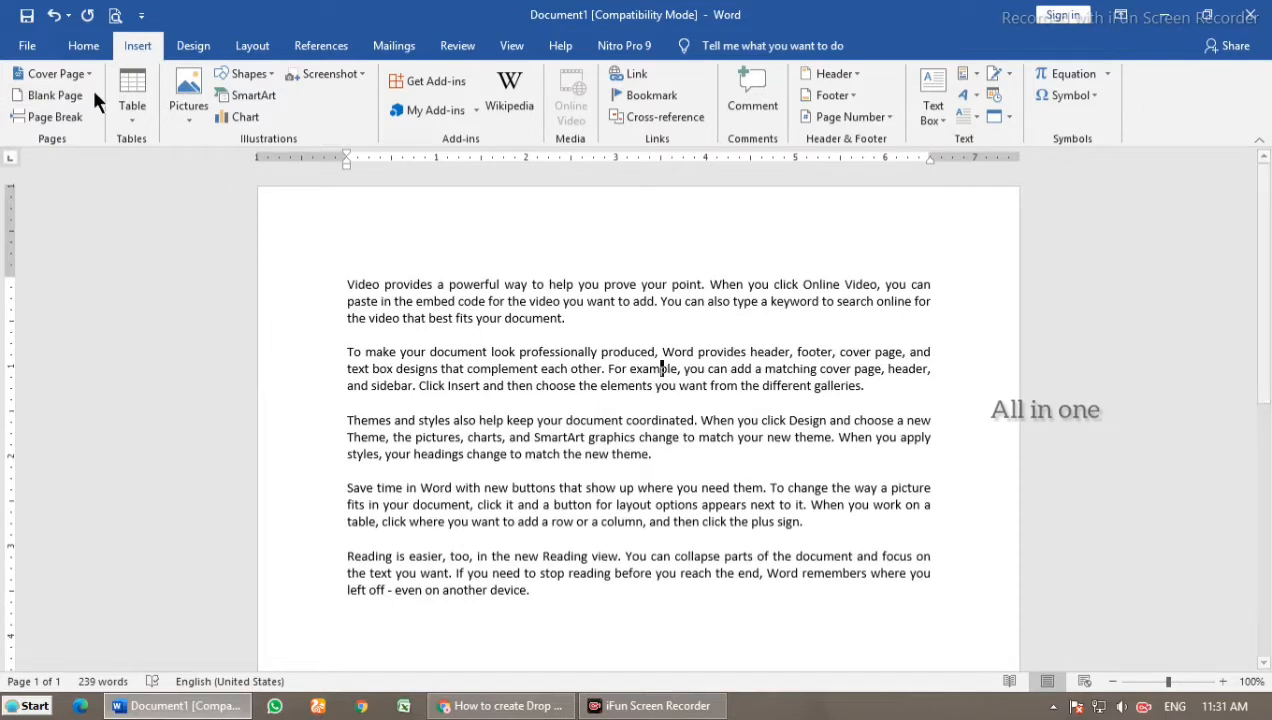
Step: Insert a blank page before the first paragraph, look over the pages, and undo the insertion
scroll(590, 320, down, 10)
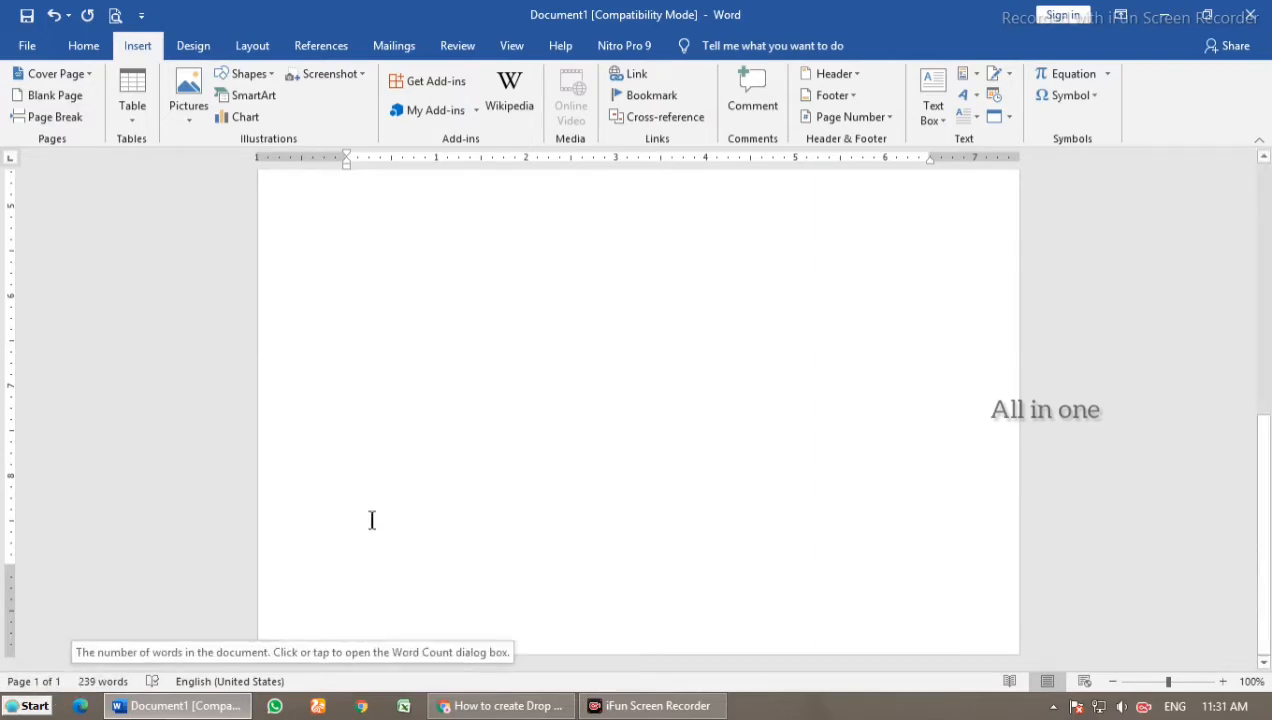
scroll(511, 463, up, 5)
scroll(570, 530, down, 6)
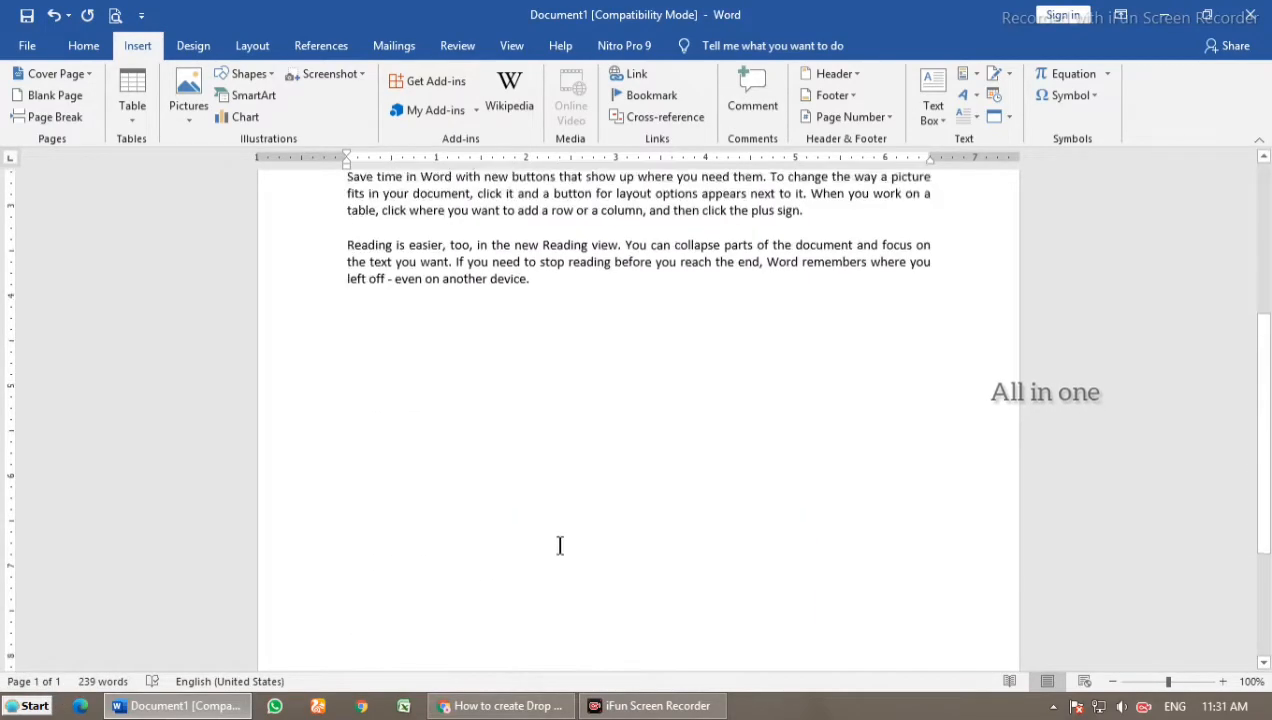
scroll(559, 545, up, 8)
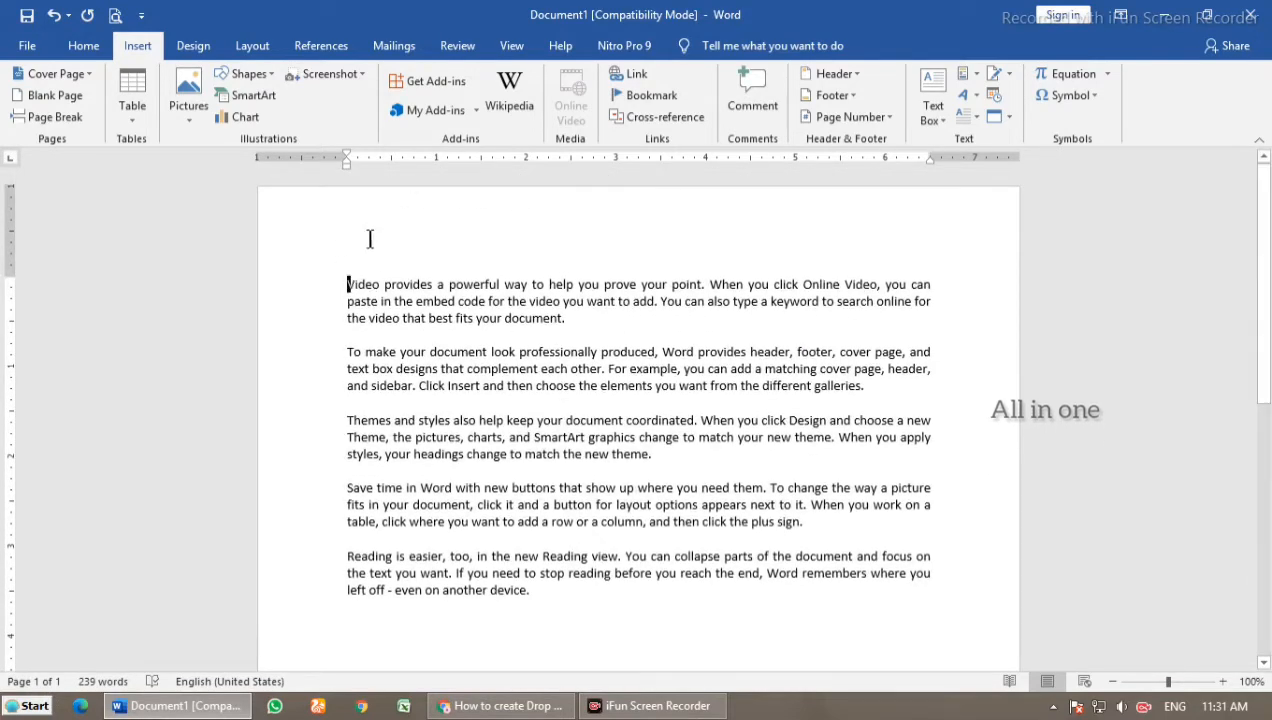
click(45, 95)
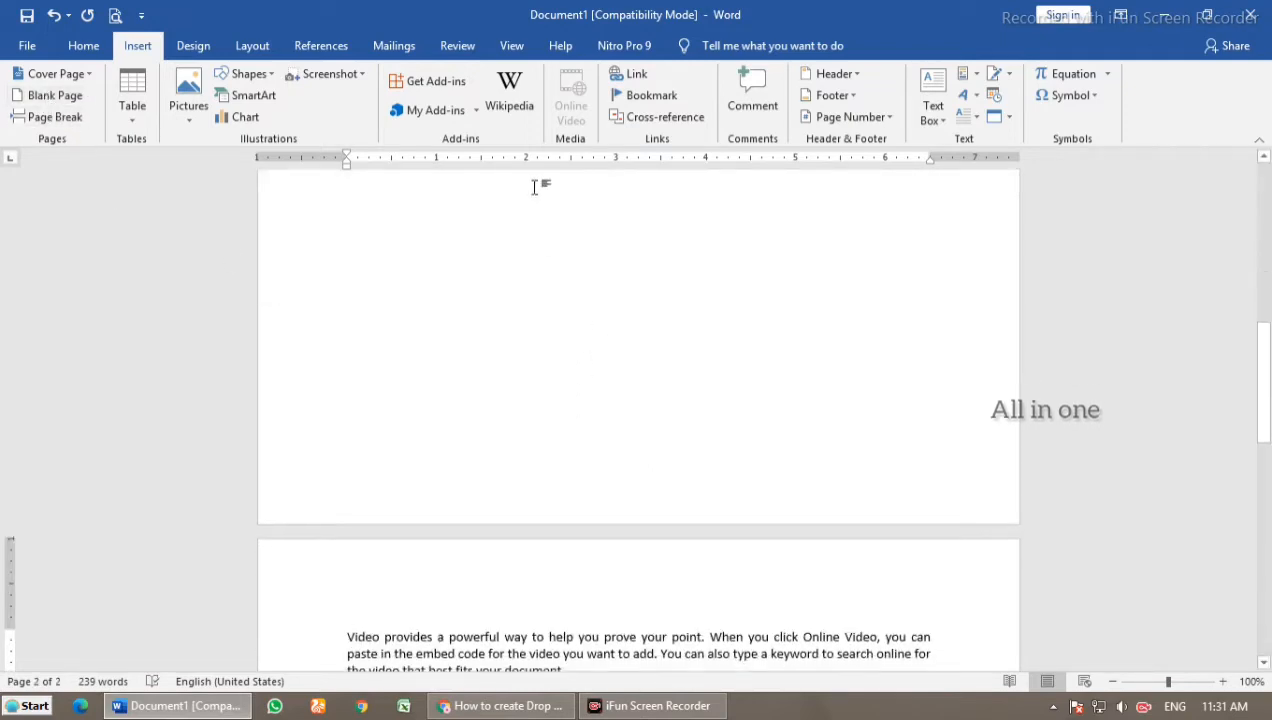
scroll(460, 580, down, 4)
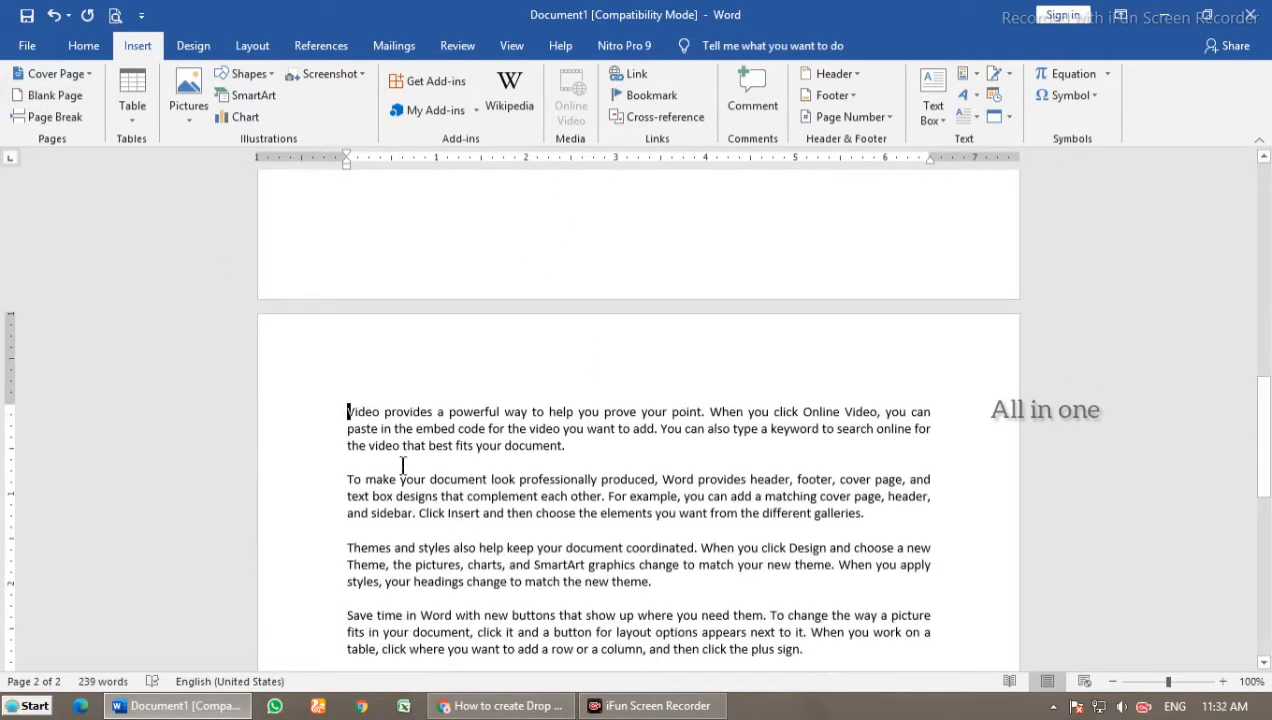
scroll(514, 318, up, 10)
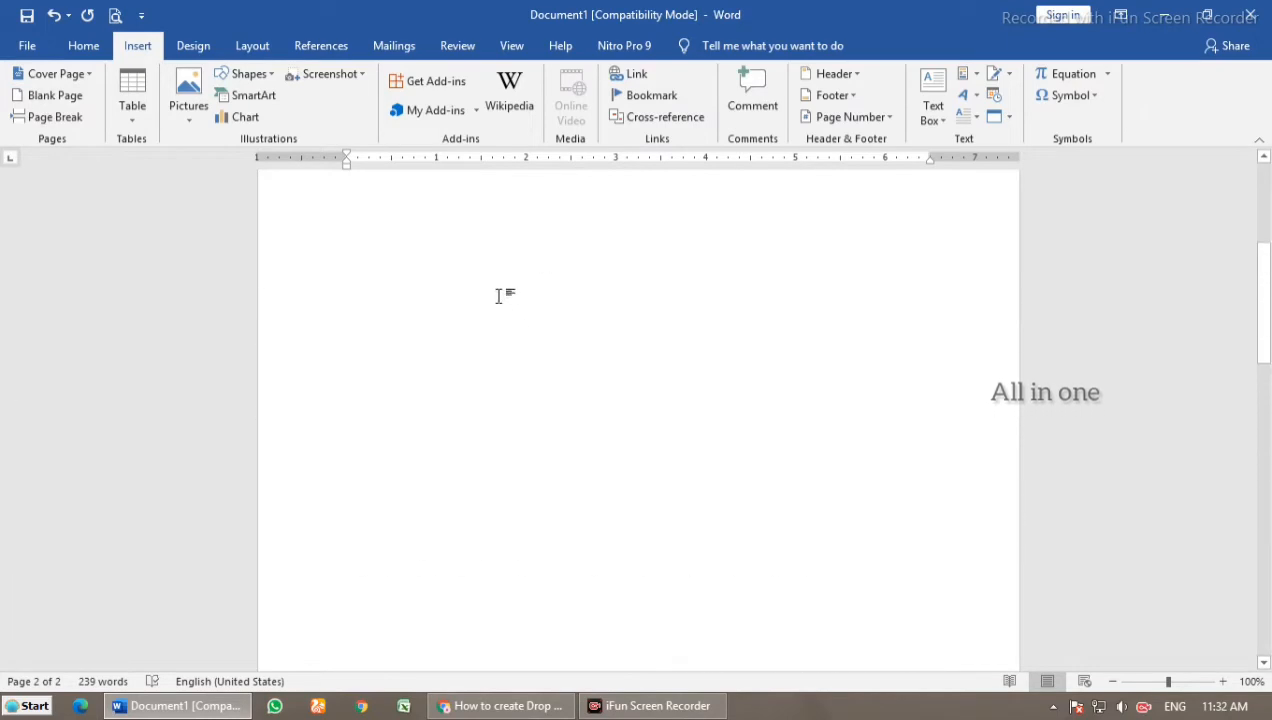
key(ctrl+z)
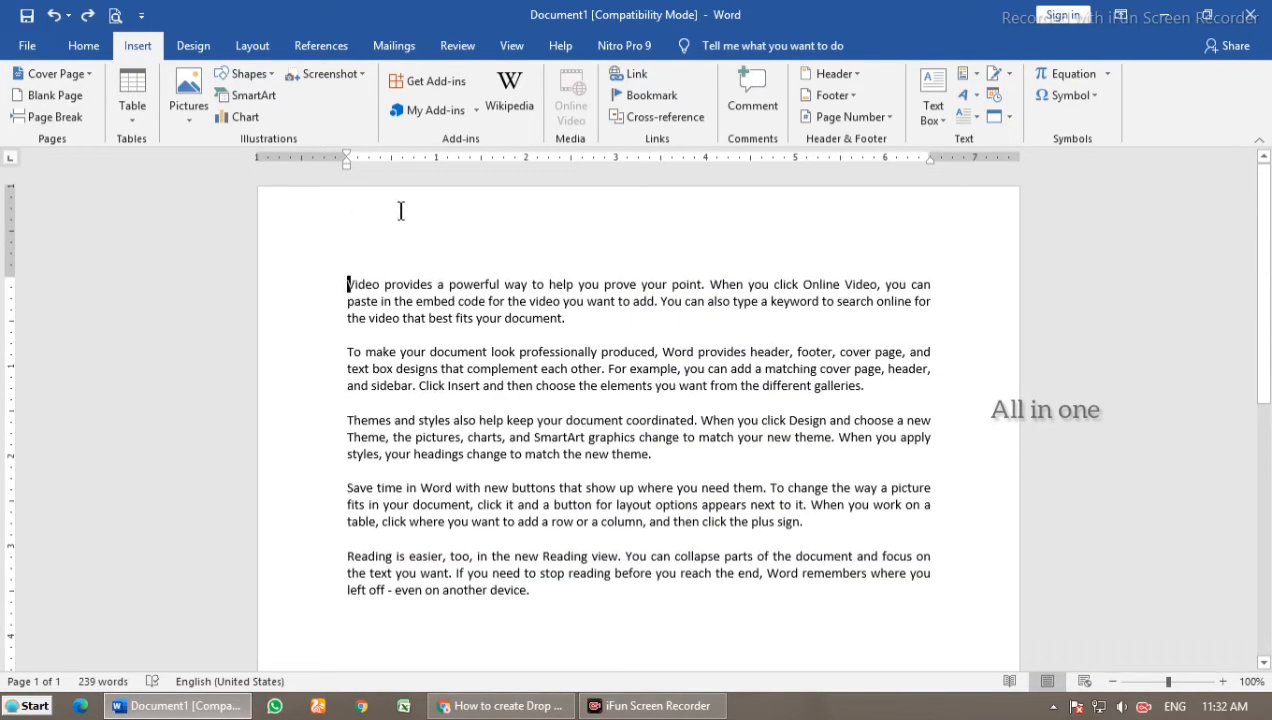
Step: Insert a blank page after the last paragraph, look over it, and undo the insertion
click(536, 594)
click(48, 95)
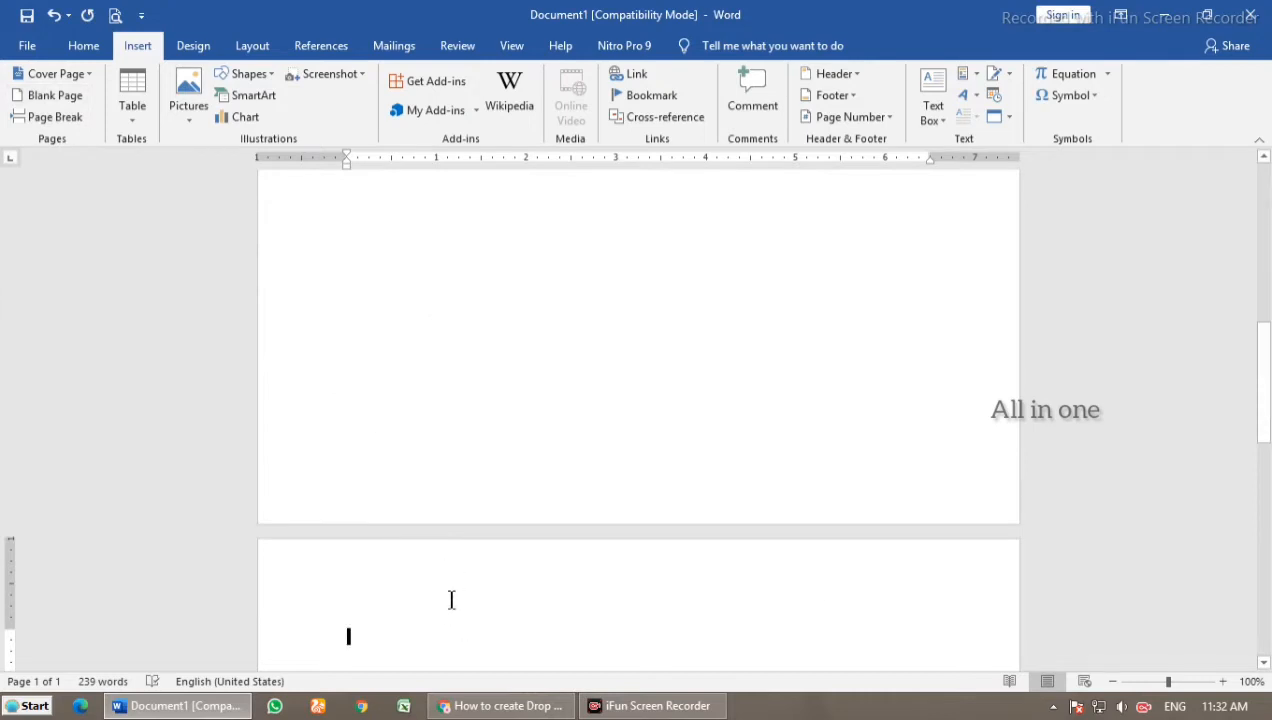
scroll(727, 503, down, 5)
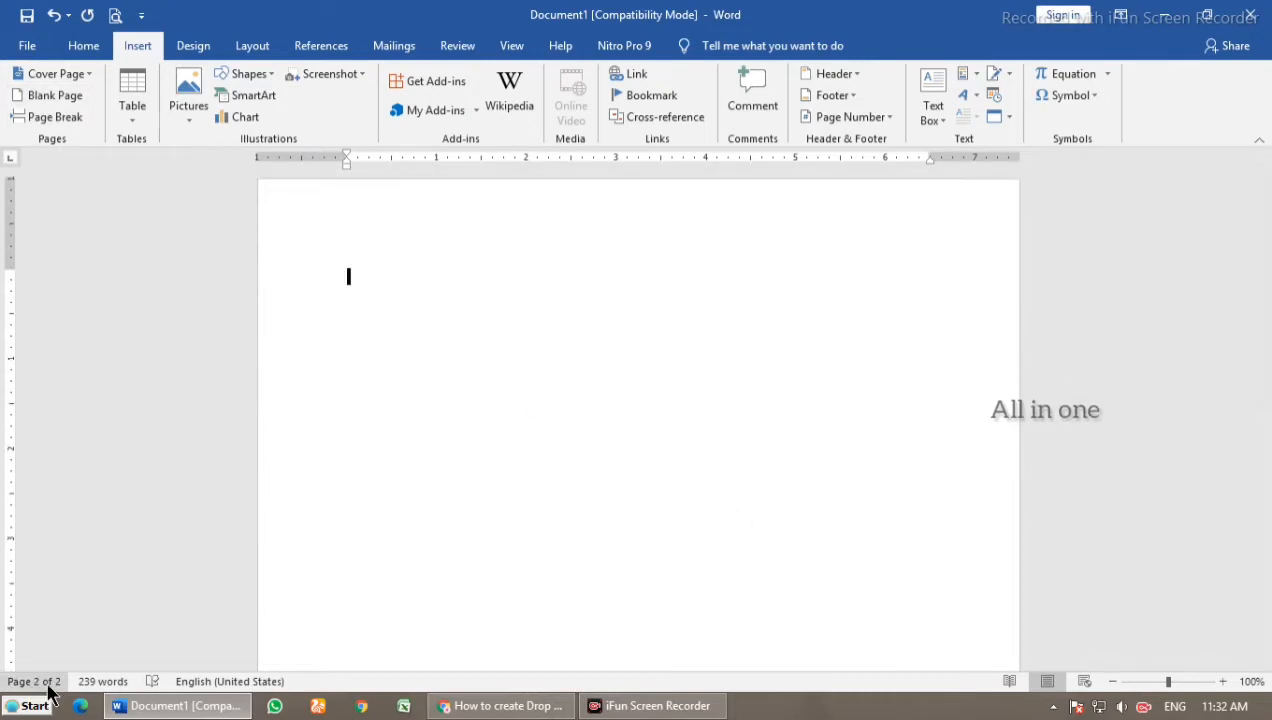
scroll(540, 440, down, 3)
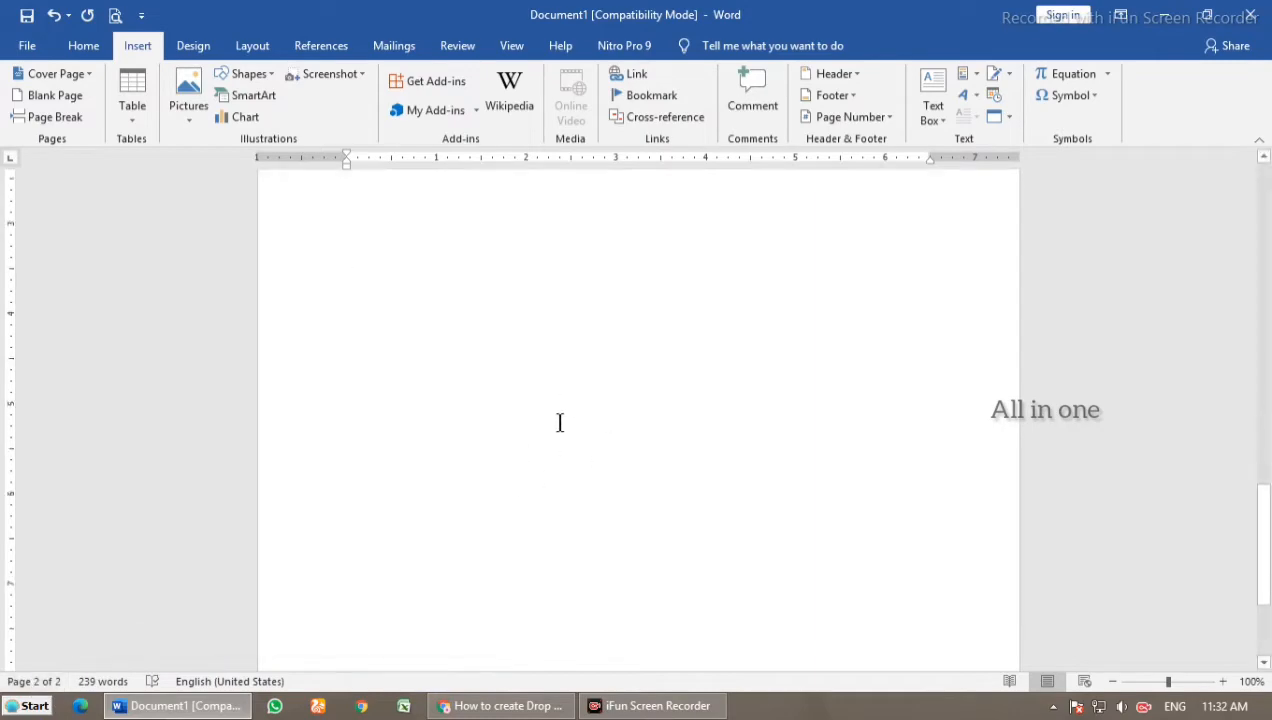
scroll(572, 427, up, 5)
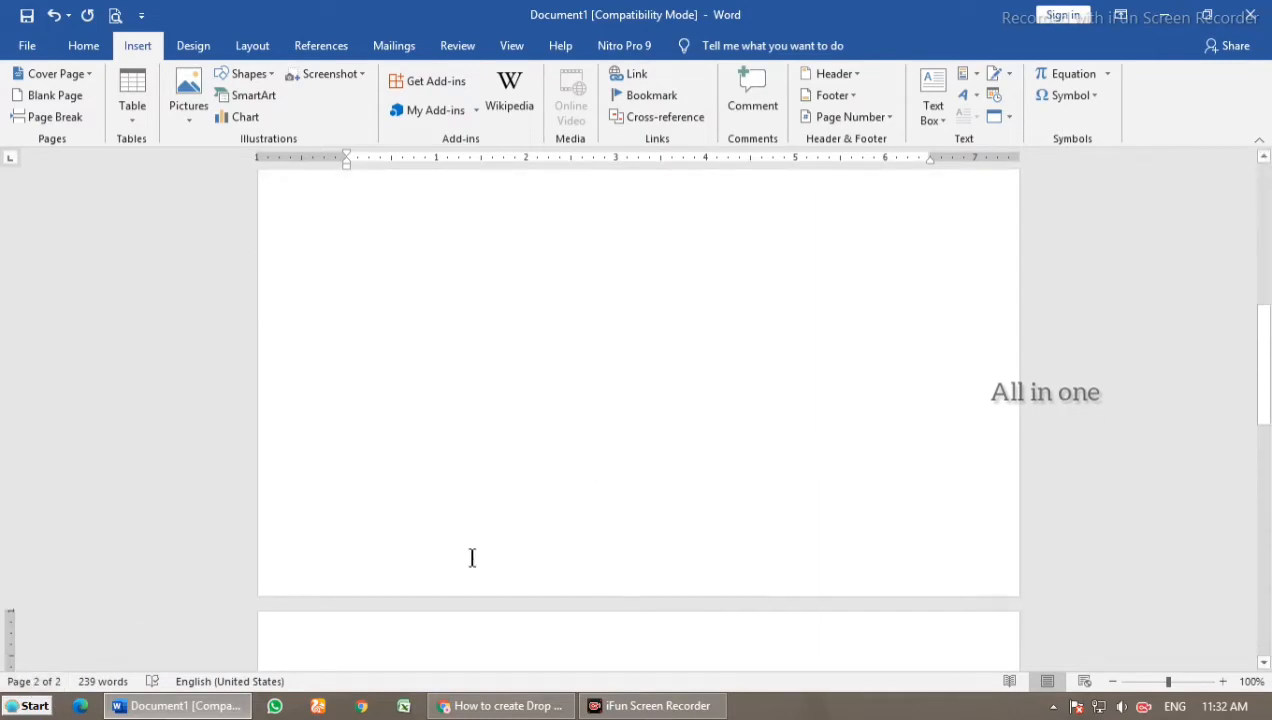
key(ctrl+z)
scroll(482, 500, up, 5)
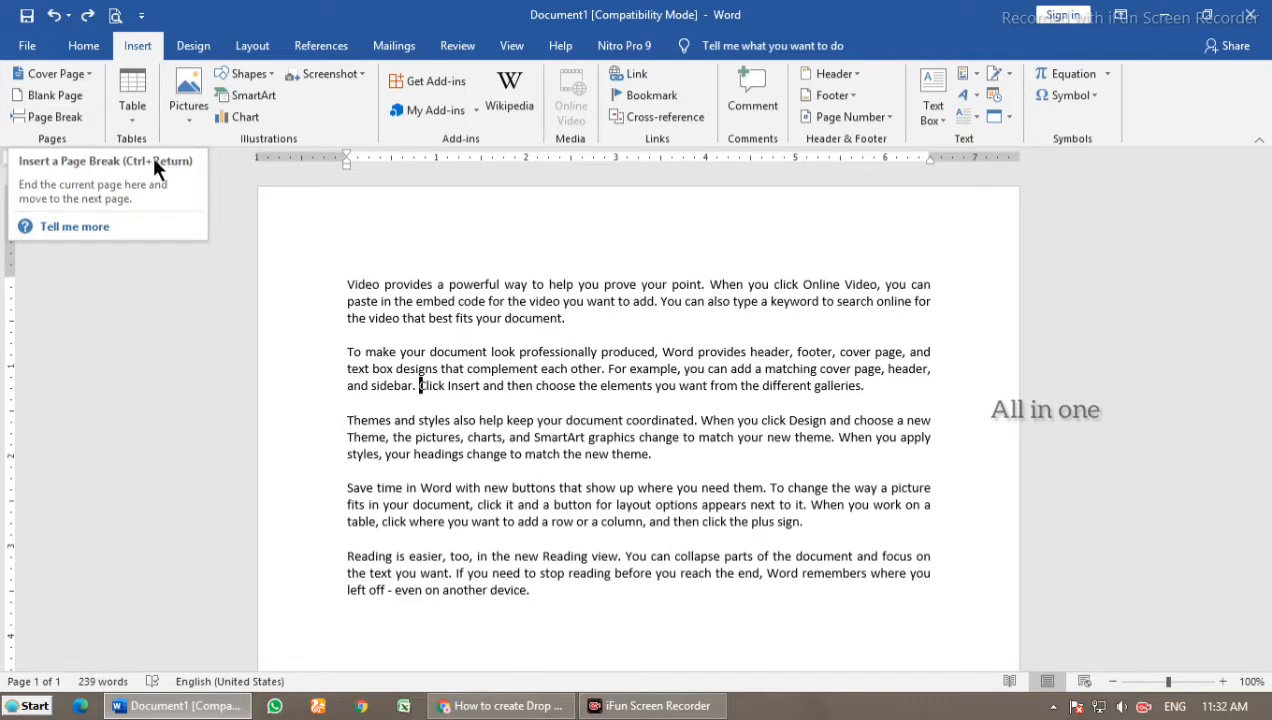
Step: Insert a page break at the end of the second paragraph and check the text on both sides of the break
click(878, 389)
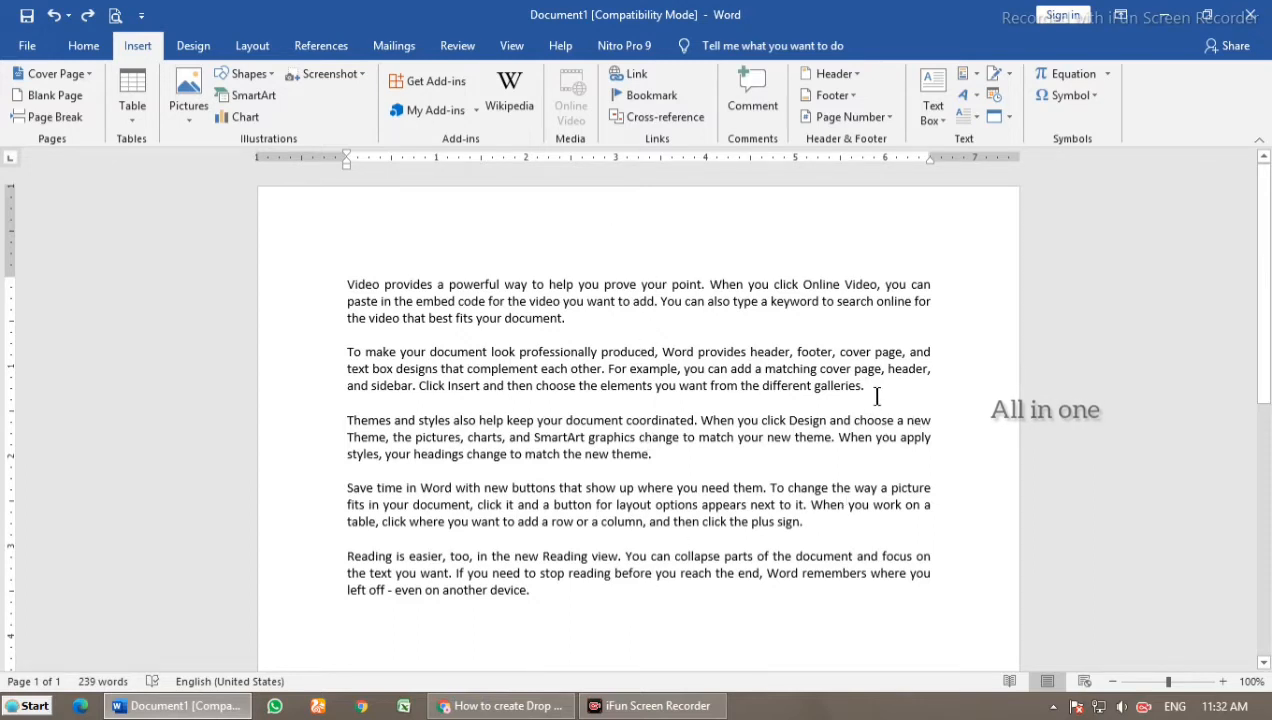
click(59, 116)
scroll(647, 518, up, 10)
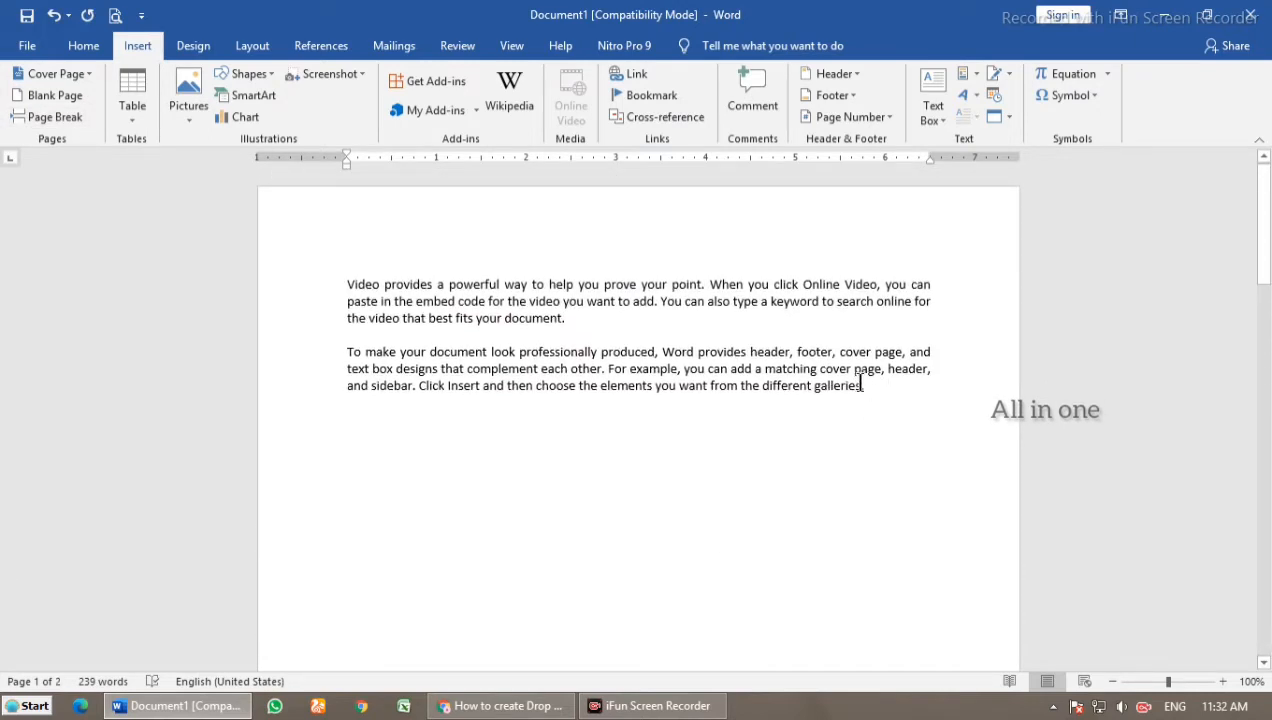
drag(861, 385, 815, 388)
click(765, 472)
scroll(716, 431, down, 9)
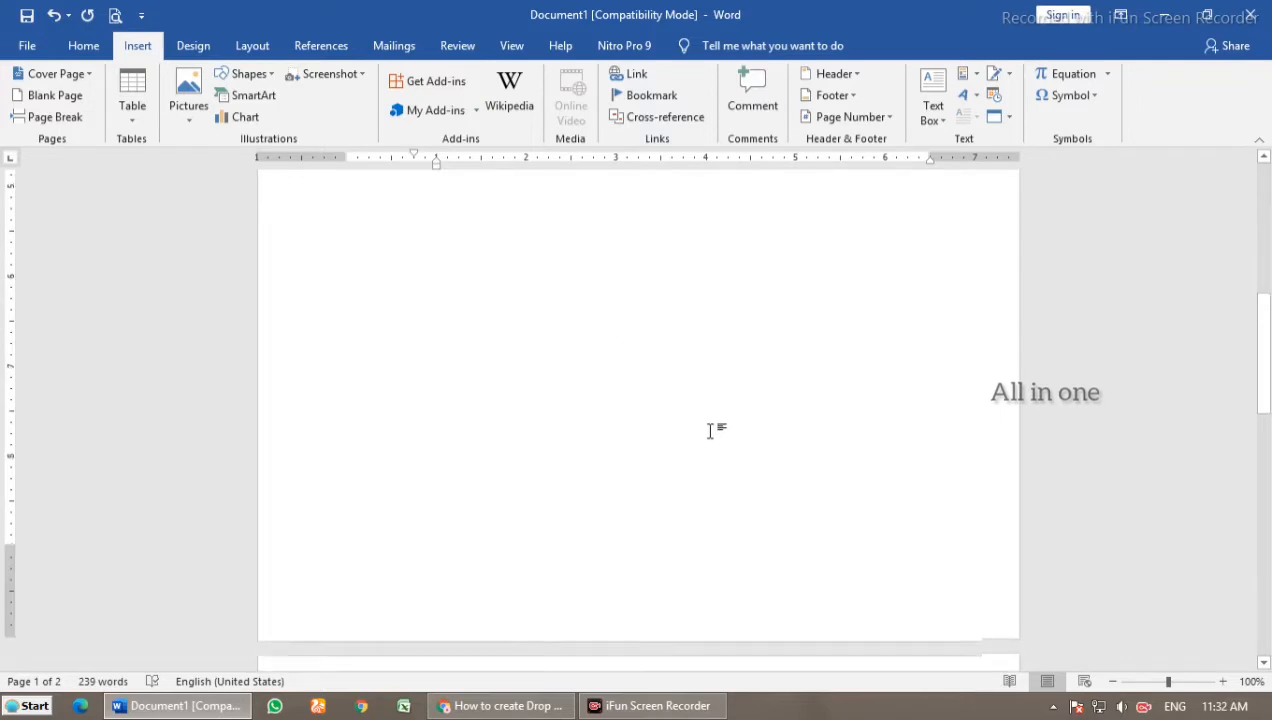
scroll(710, 431, down, 10)
click(343, 200)
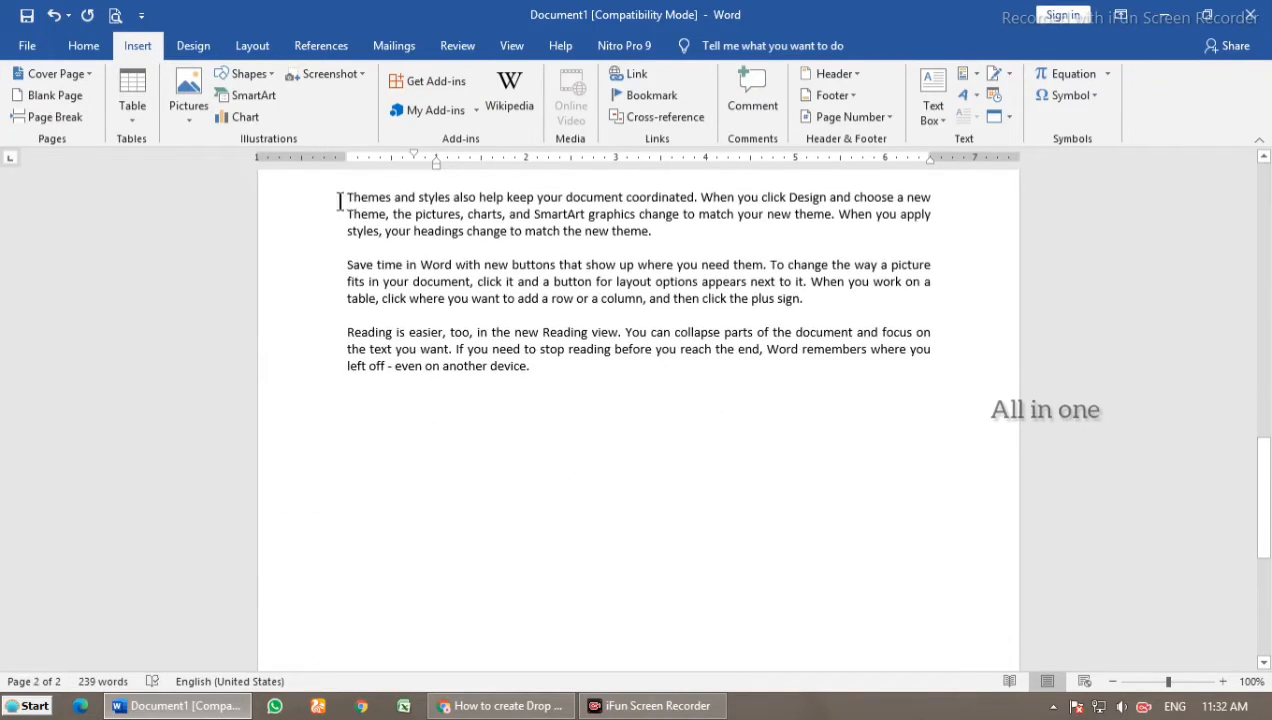
Step: Insert a page break at the end of the "Themes and styles" paragraph and look through the resulting pages
click(652, 231)
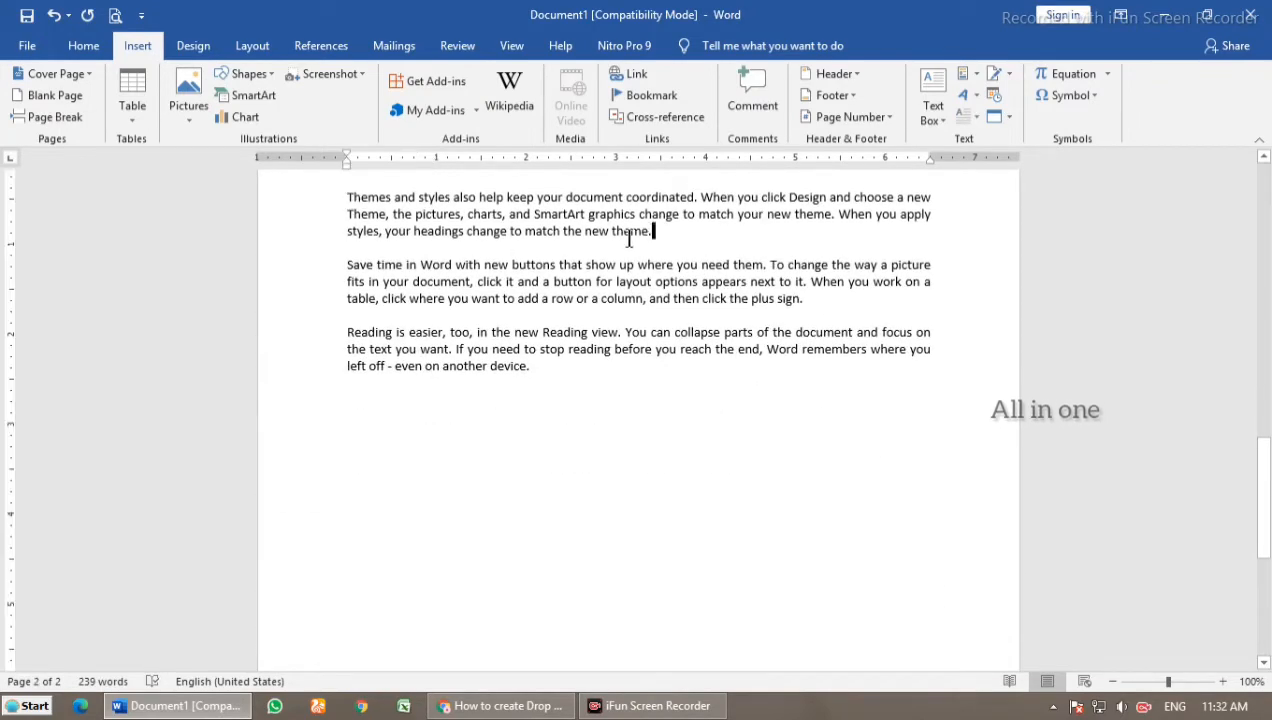
click(51, 114)
scroll(483, 534, down, 3)
scroll(497, 505, up, 7)
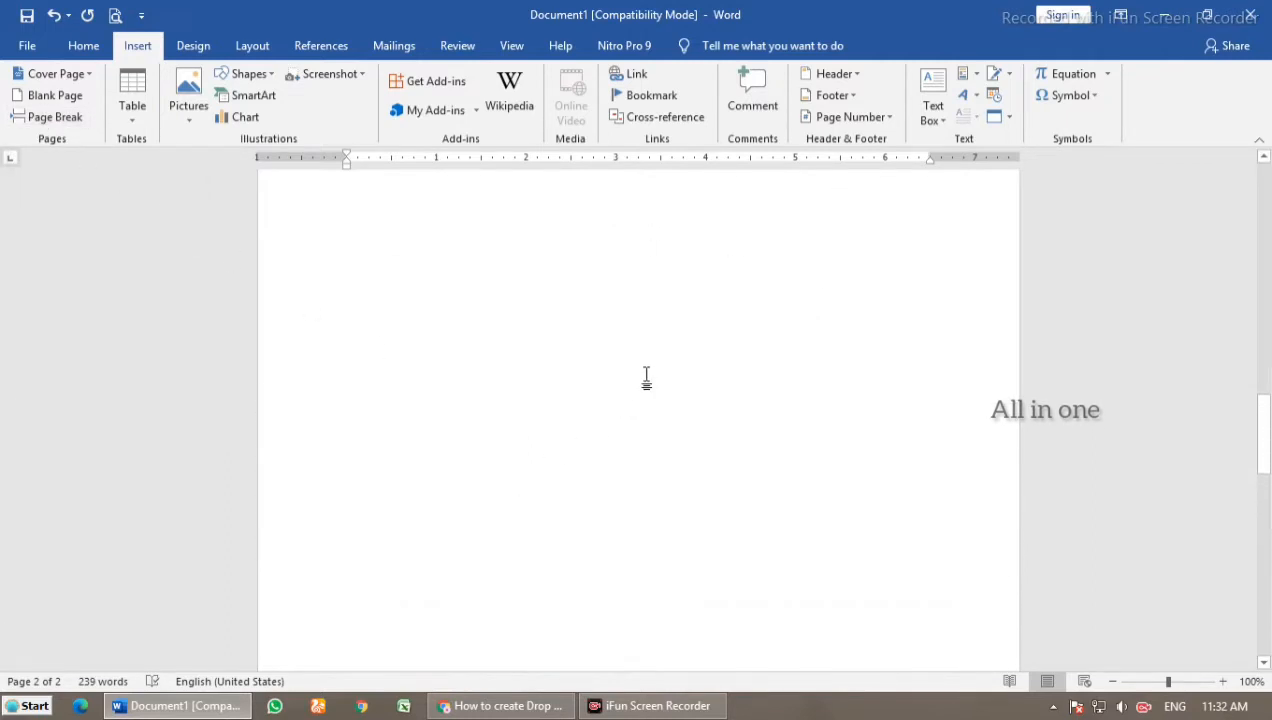
scroll(685, 290, down, 4)
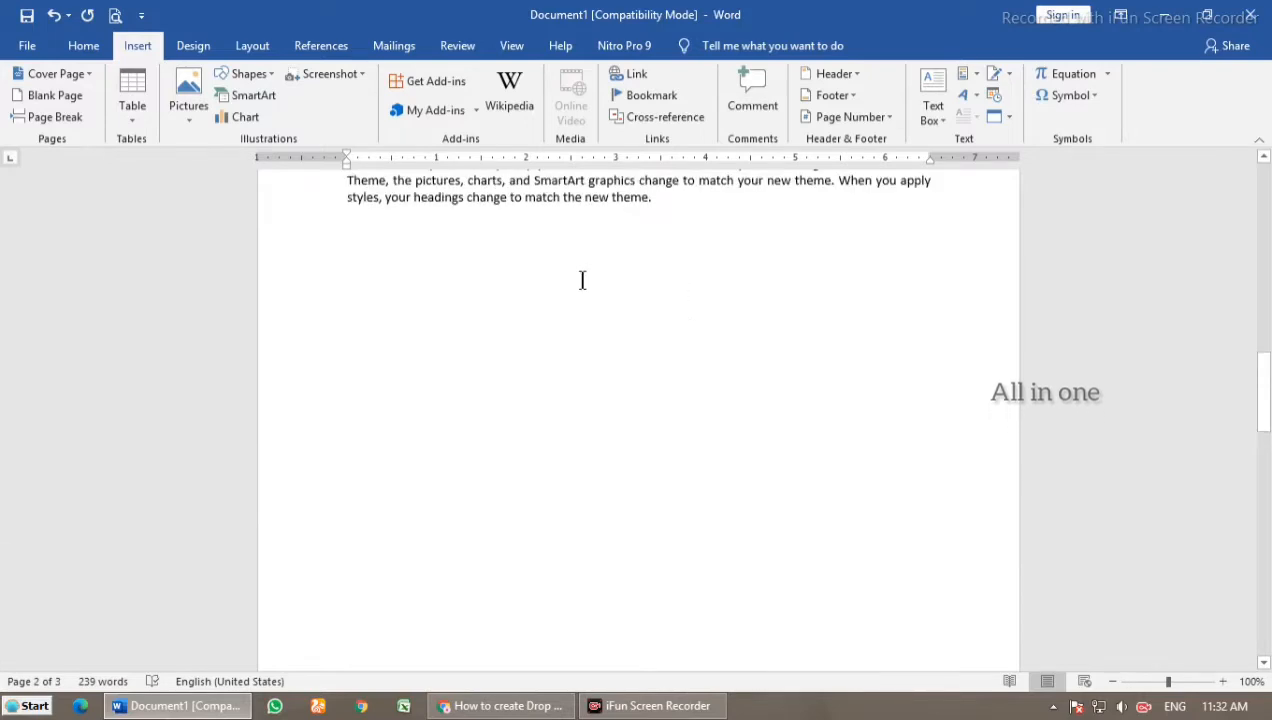
scroll(592, 300, up, 4)
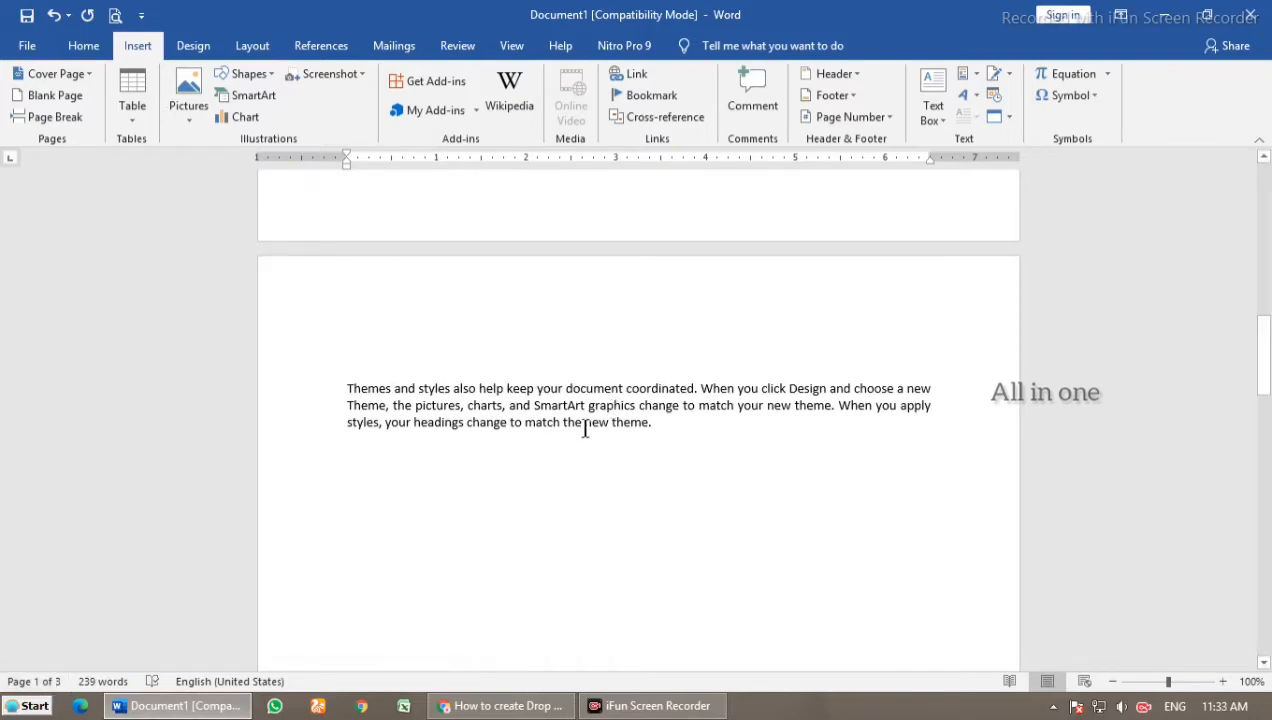
scroll(636, 408, down, 15)
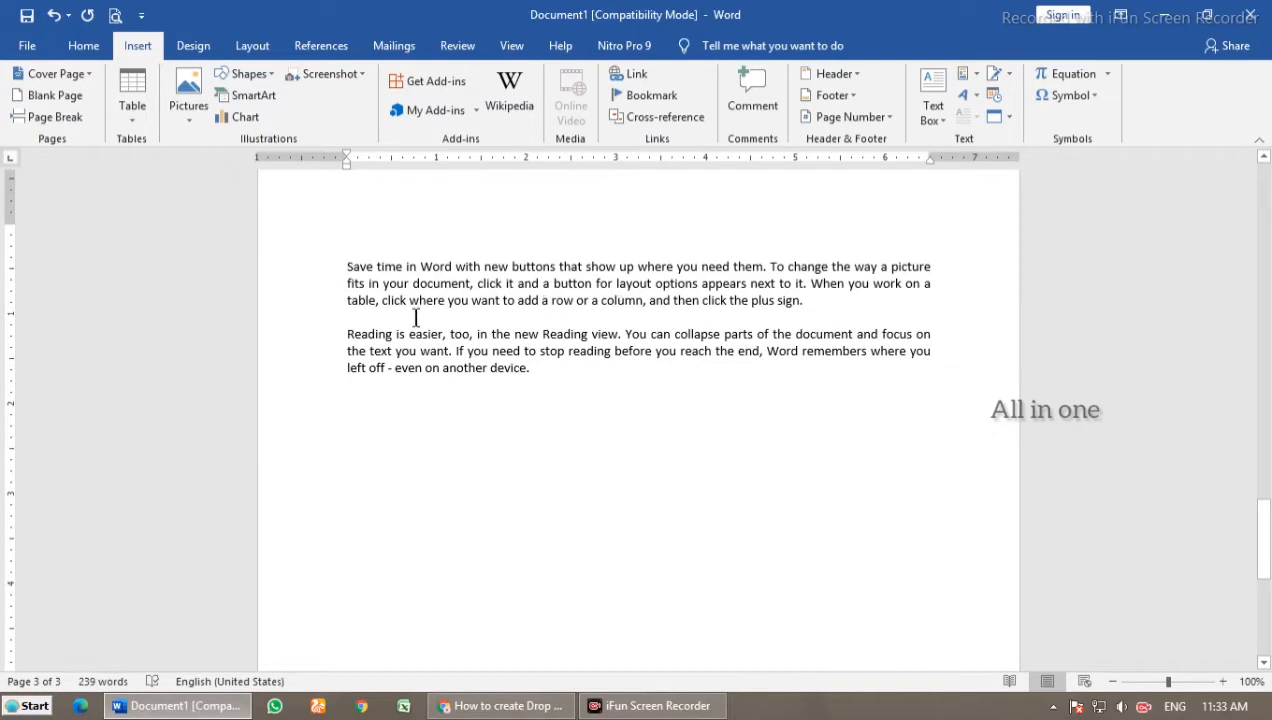
Step: Undo both page breaks in the sample text and return to the start of the document
key(BackSpace)
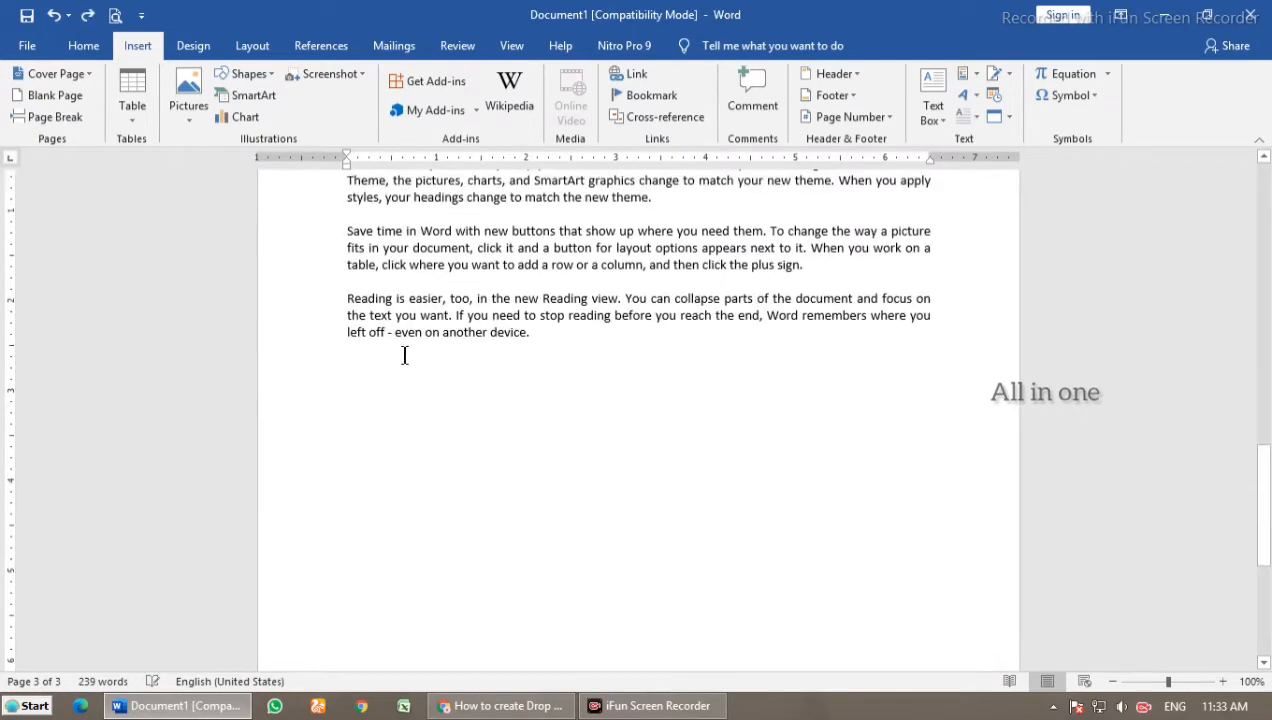
scroll(404, 355, up, 5)
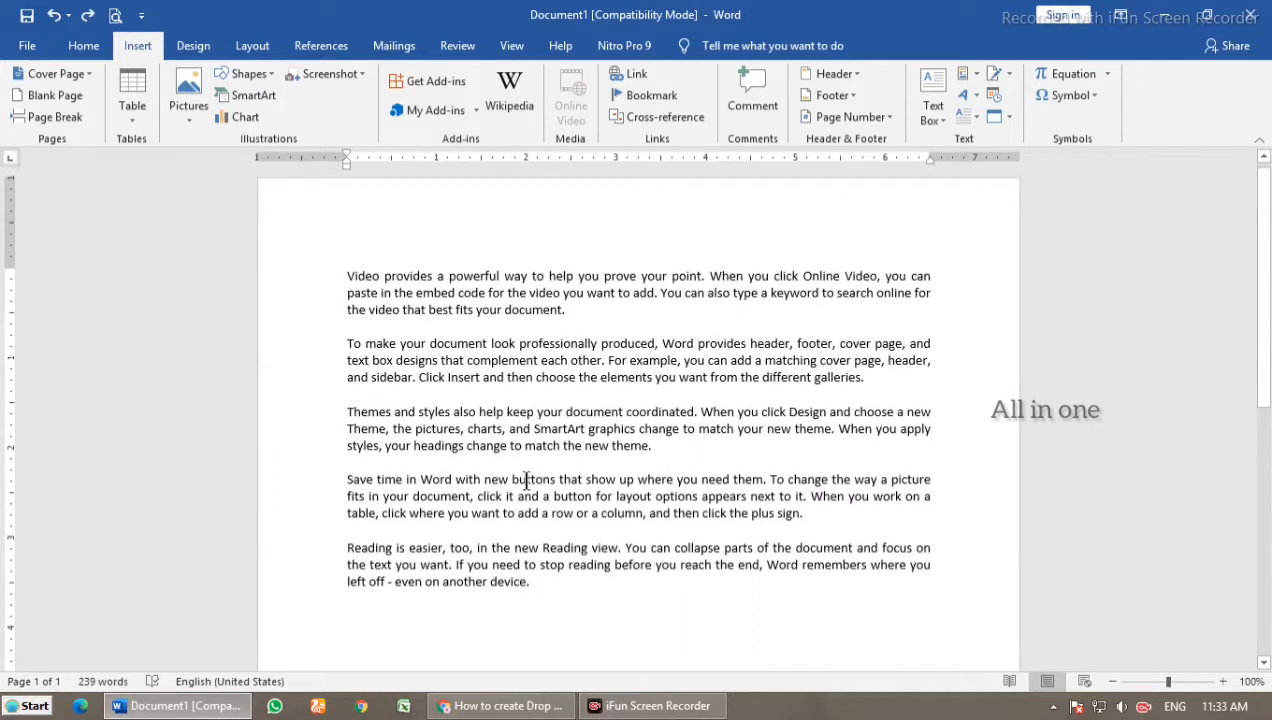
scroll(526, 481, up, 1)
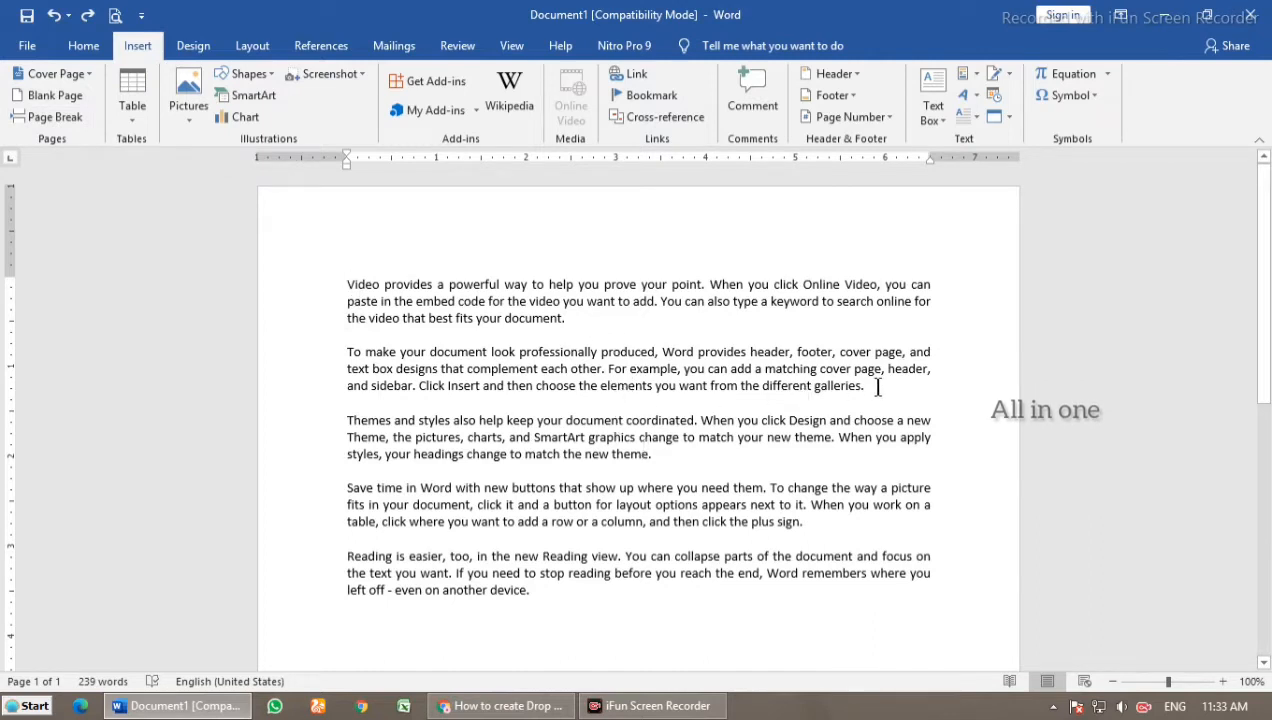
Step: Add an empty line below the last paragraph, "Reading is easier, too", at the end of the sample text
scroll(639, 505, down, 3)
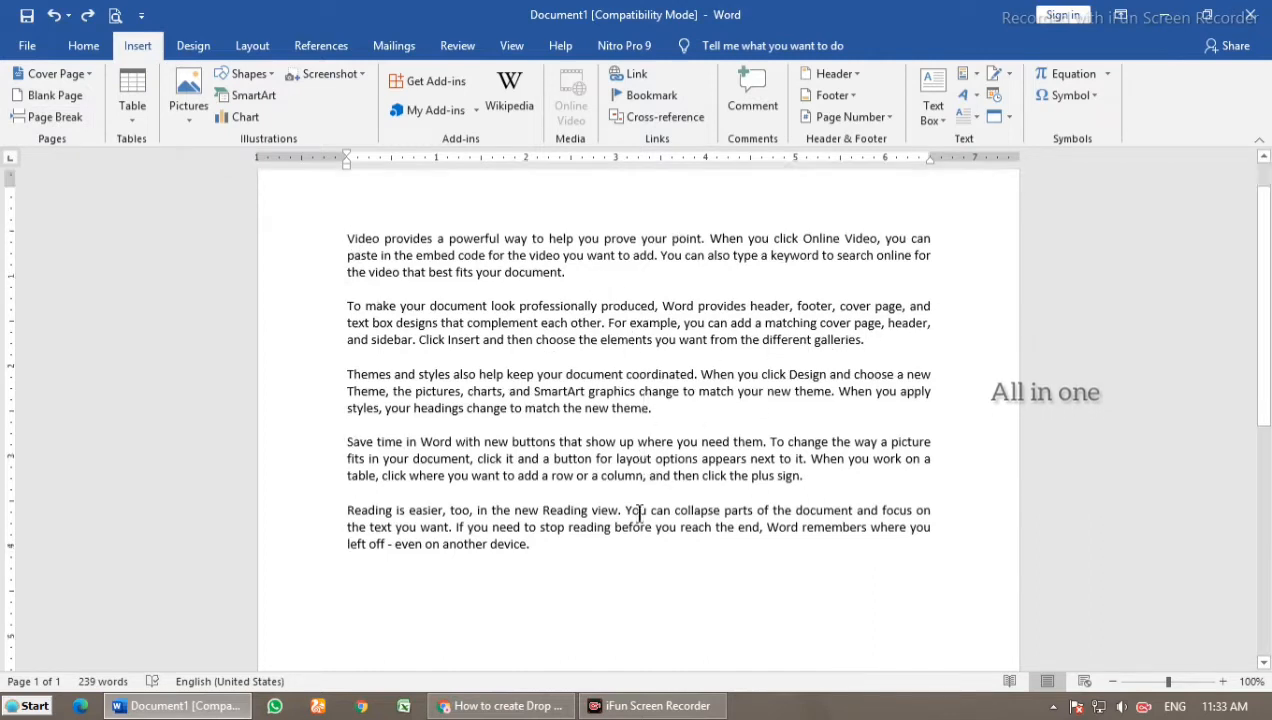
click(597, 493)
key(Return)
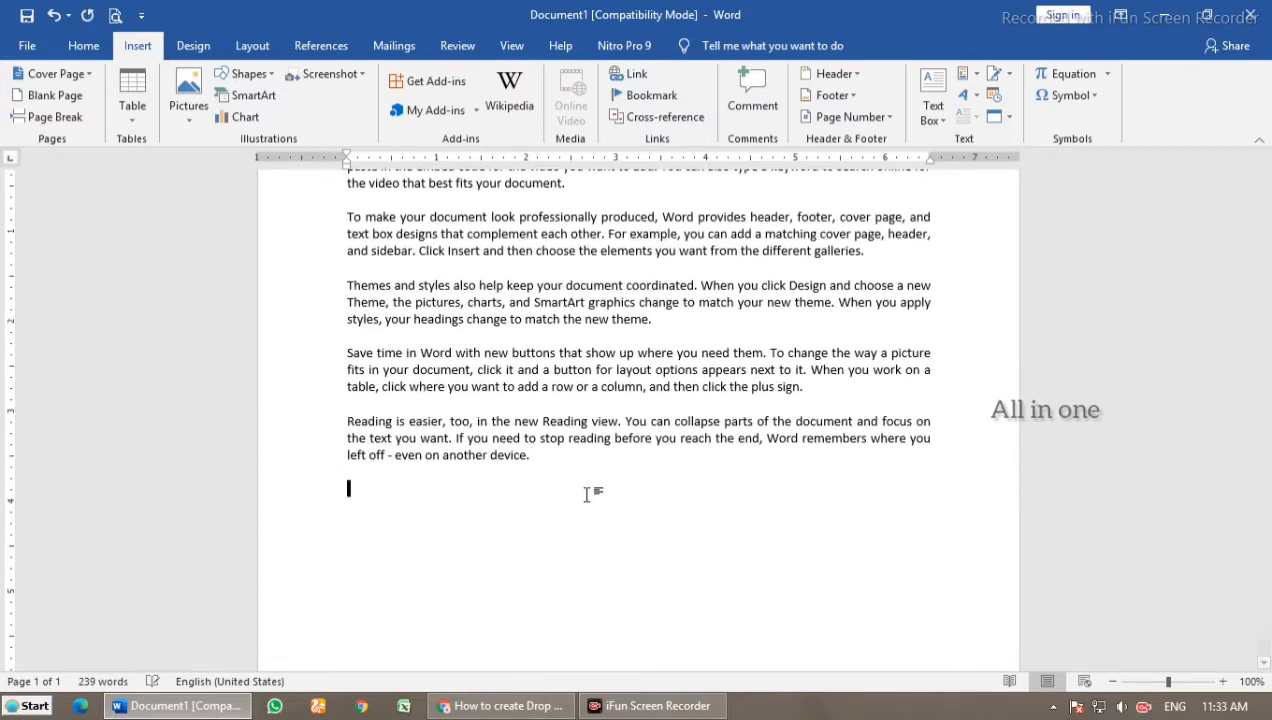
Step: Insert a 10x8 table from the size grid below the last paragraph and undo the insertion
click(127, 112)
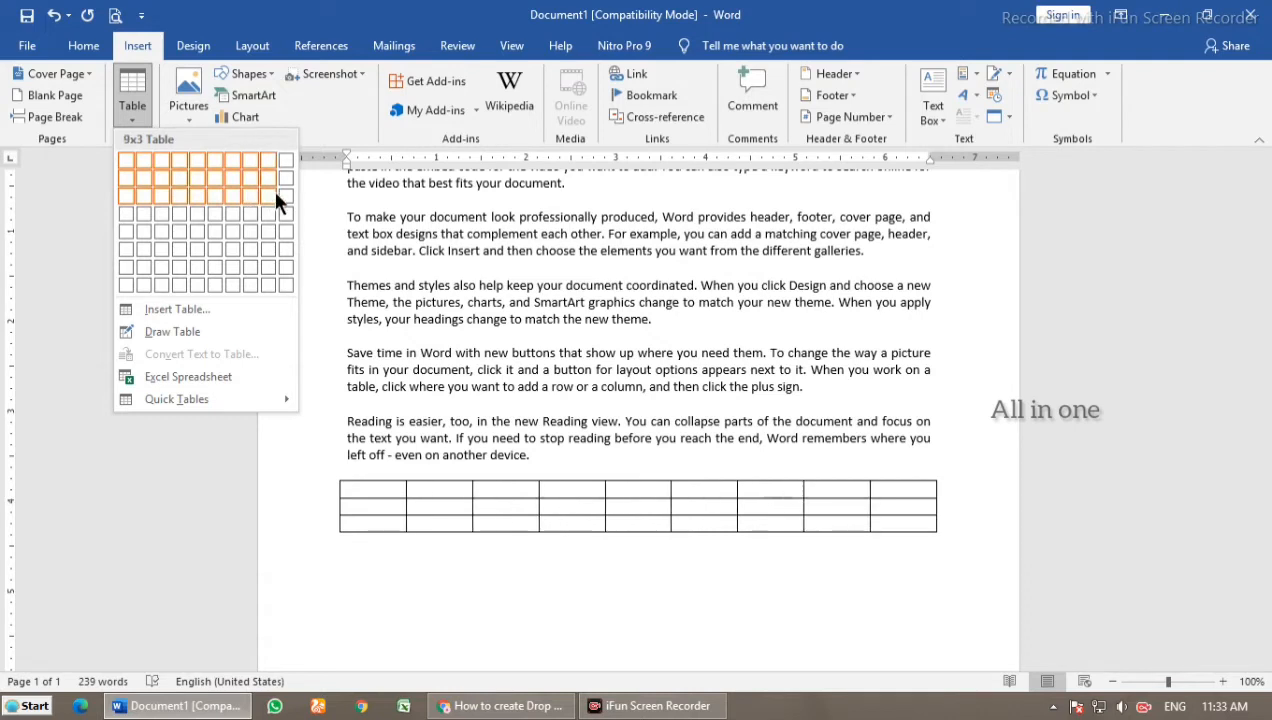
click(286, 294)
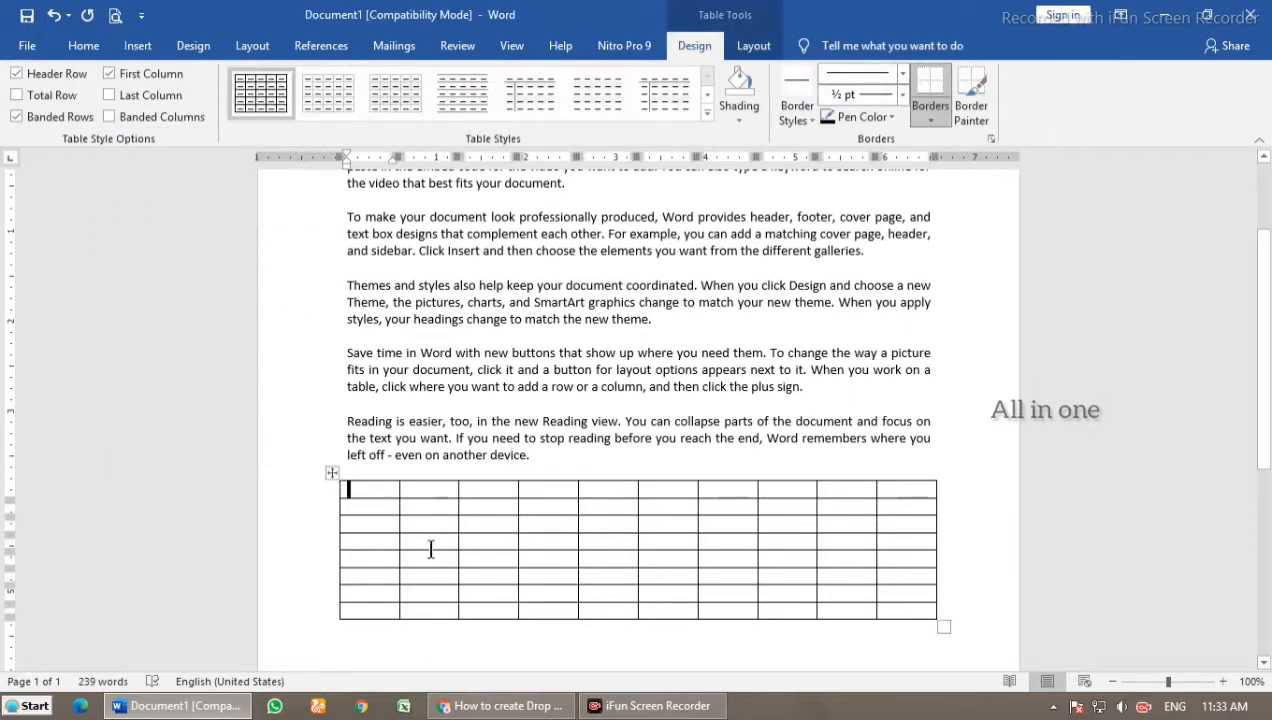
key(ctrl+z)
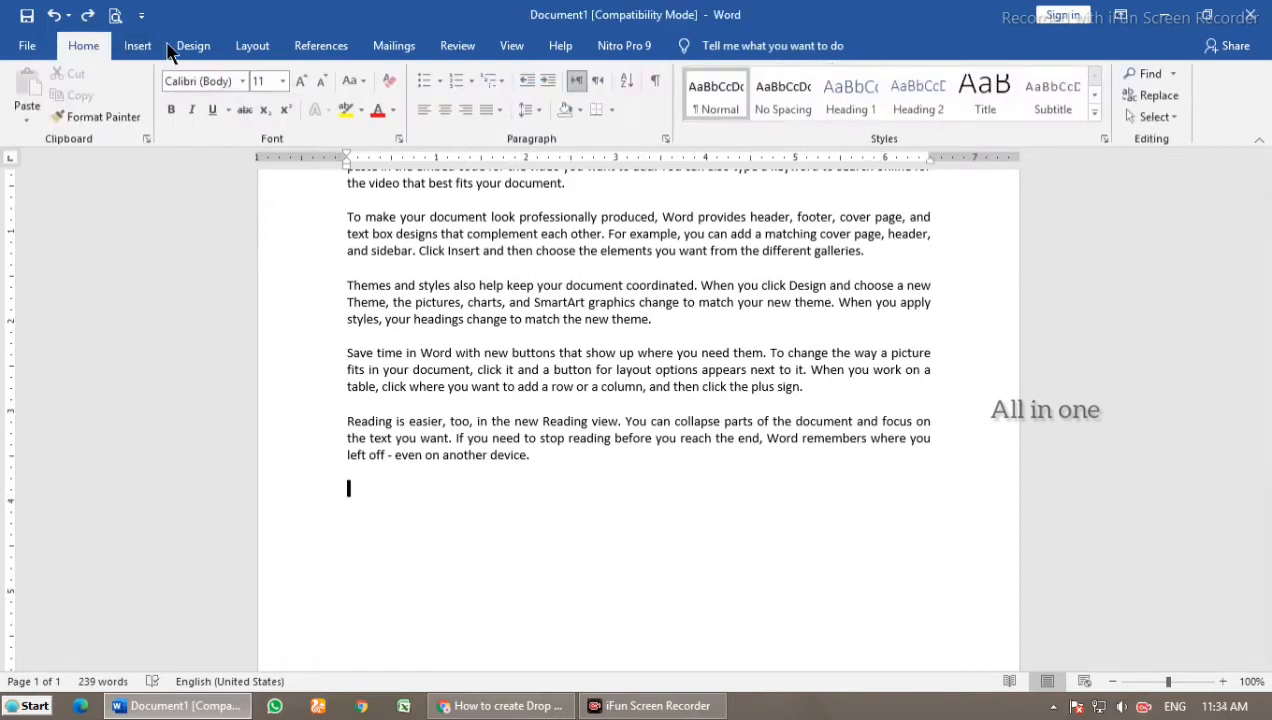
Step: Insert a table with 8 columns and 6 rows at fixed Auto column width below the last paragraph
click(137, 46)
click(137, 115)
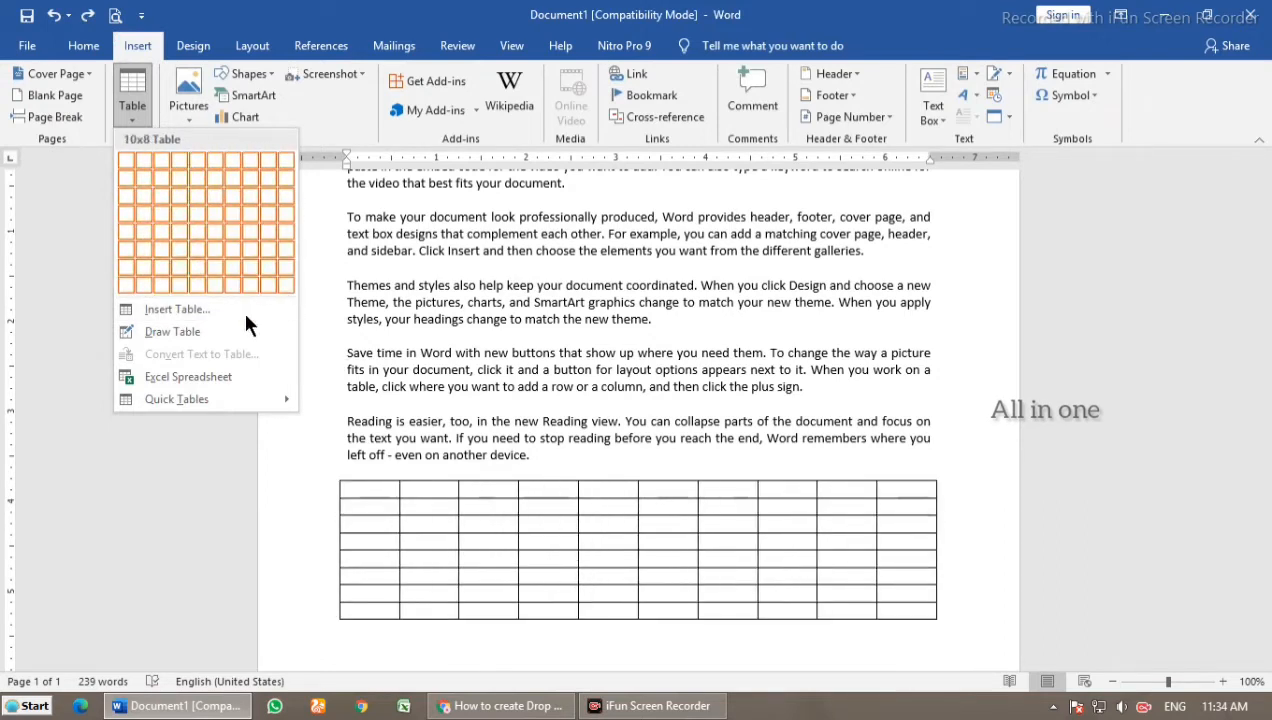
click(165, 311)
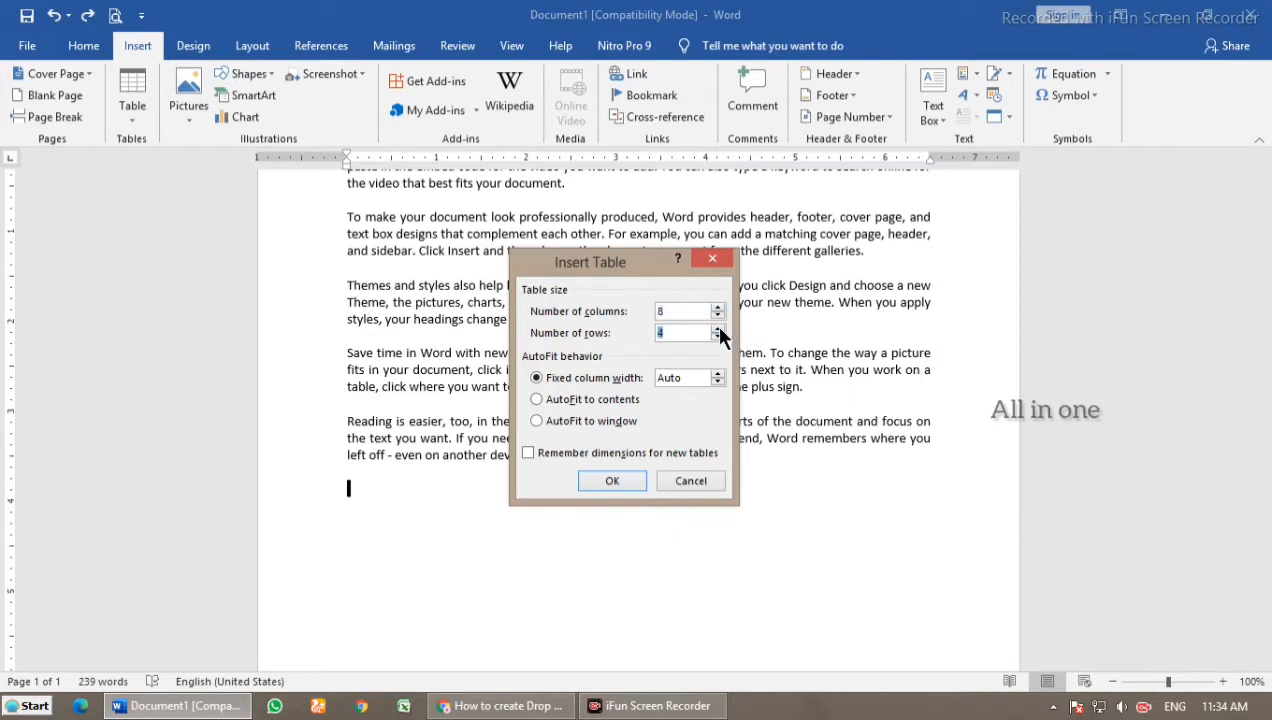
click(718, 329)
click(718, 329)
click(718, 329)
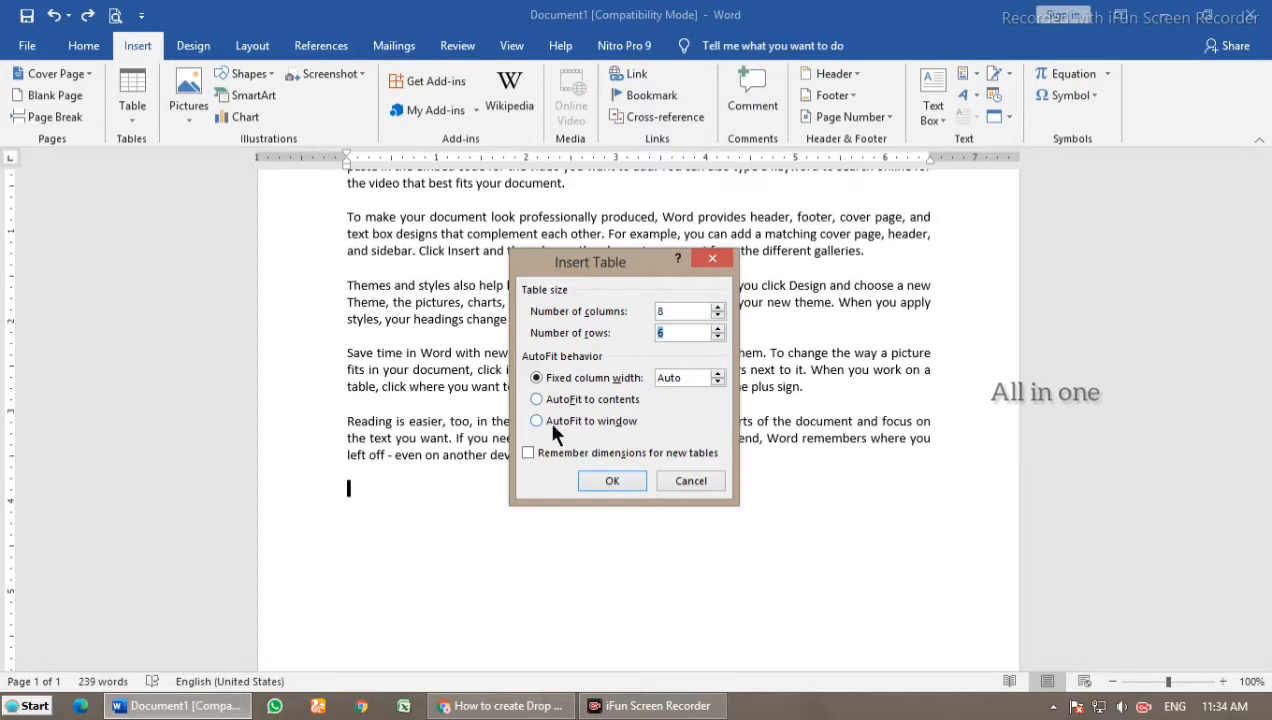
click(608, 481)
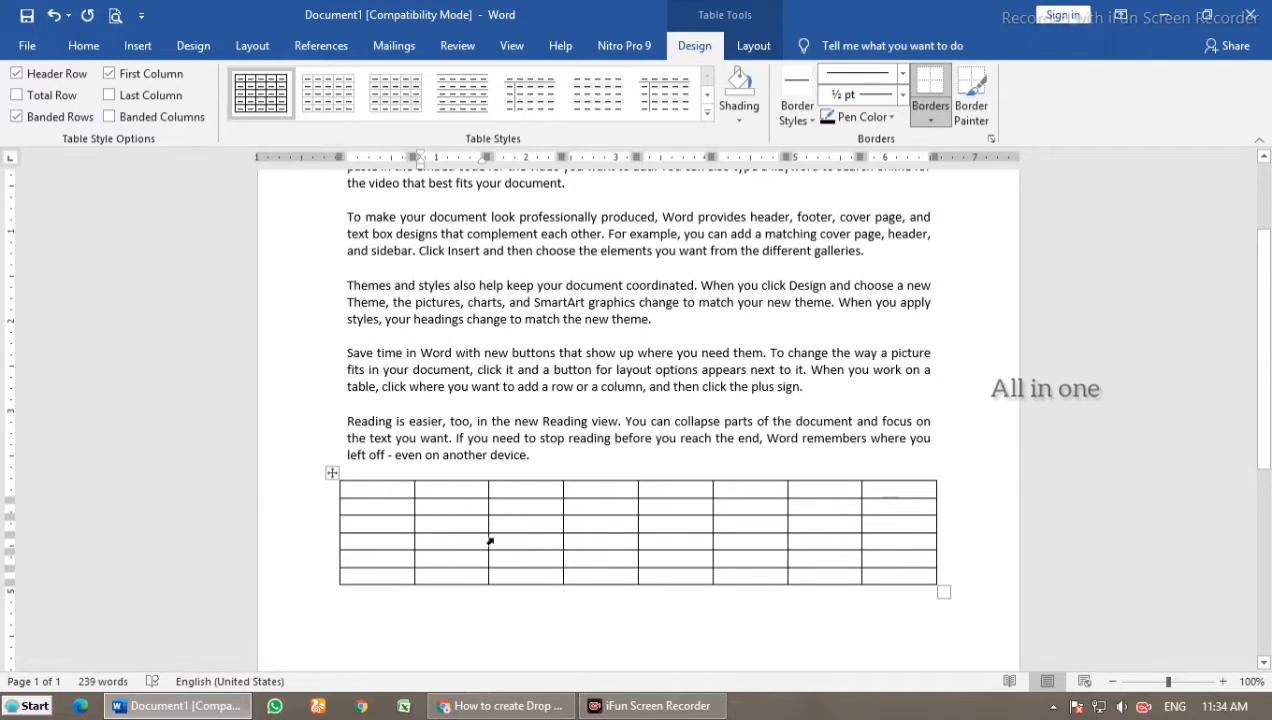
Step: Draw a freehand table frame about 5.74" wide and 2.25" high below the 8-column table
click(301, 511)
click(392, 600)
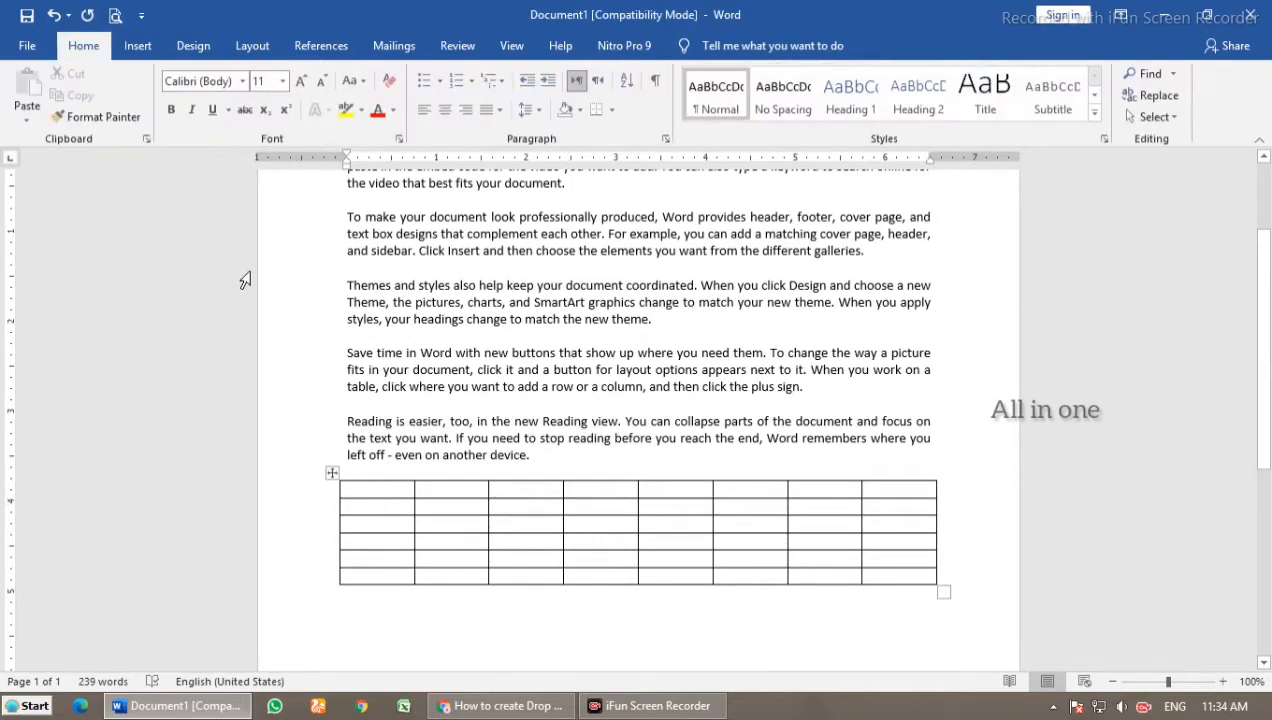
click(136, 46)
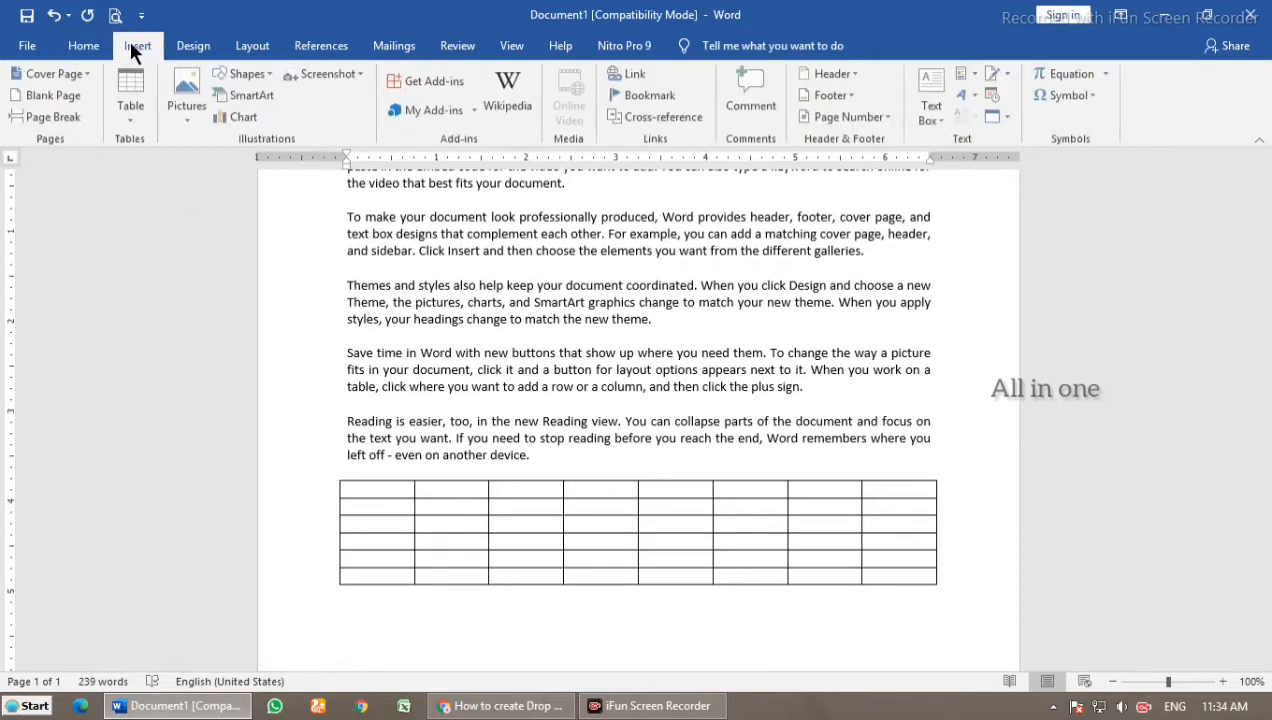
click(132, 114)
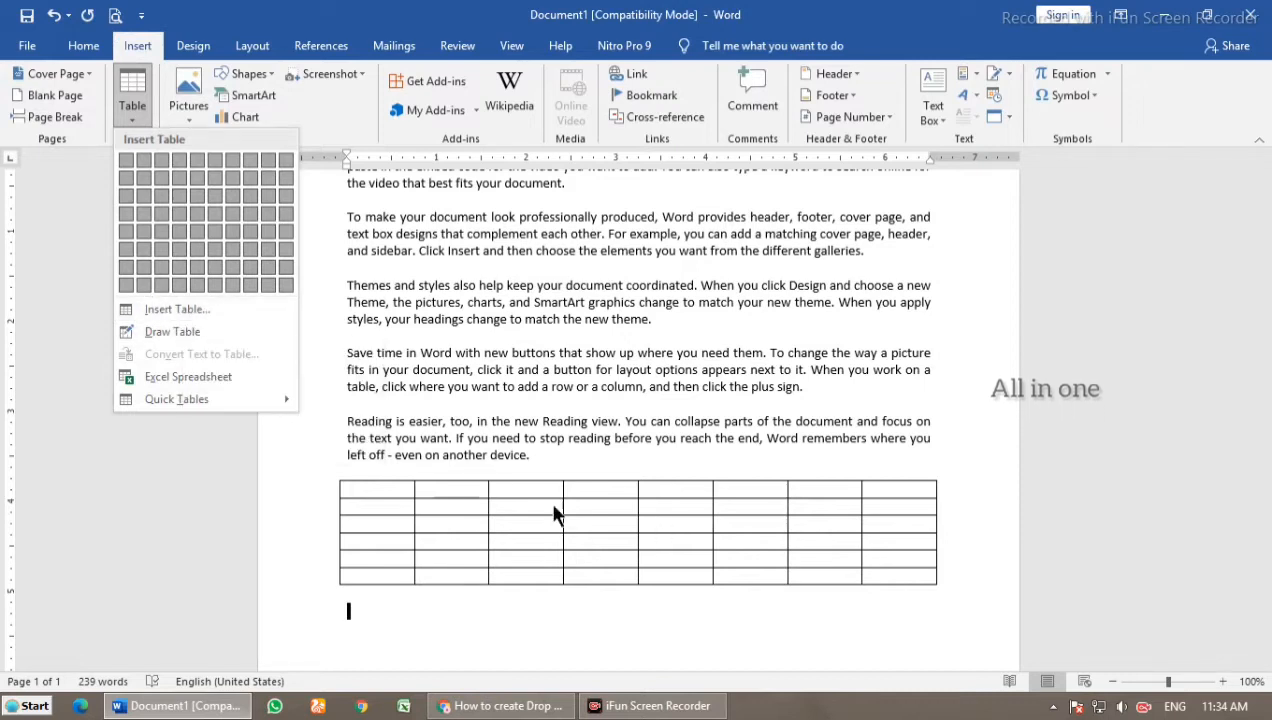
click(186, 333)
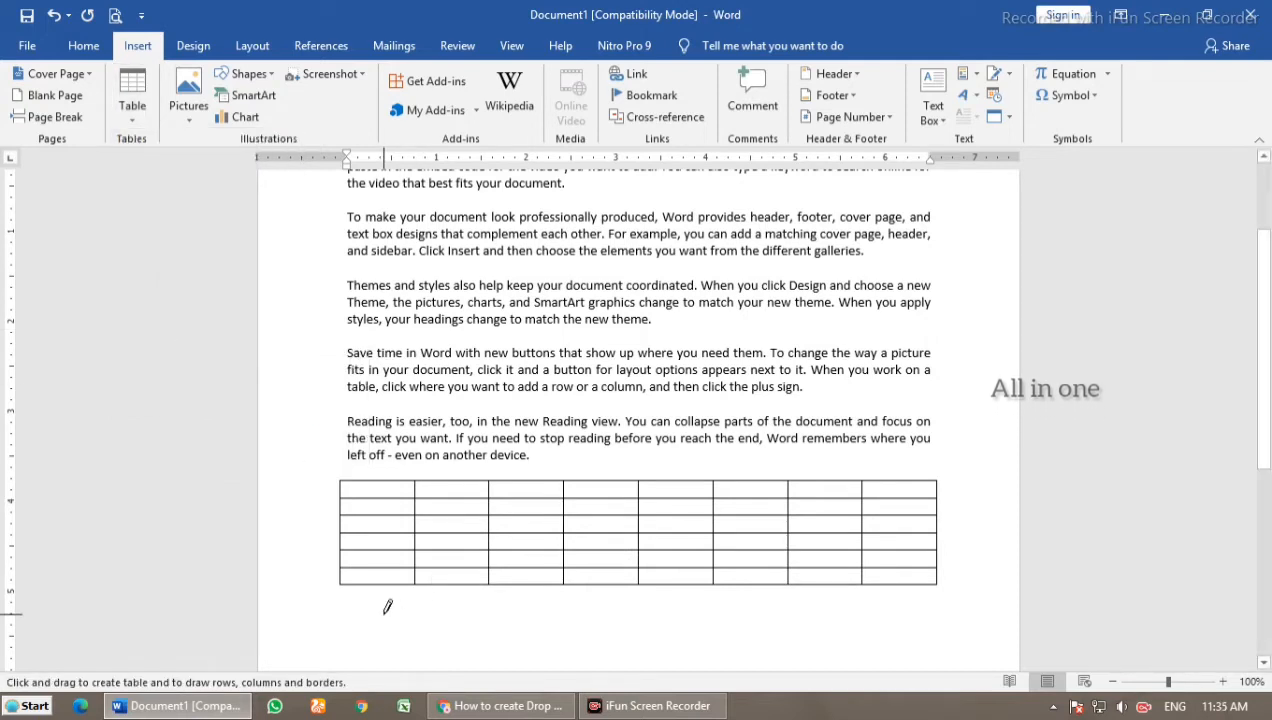
scroll(410, 602, down, 3)
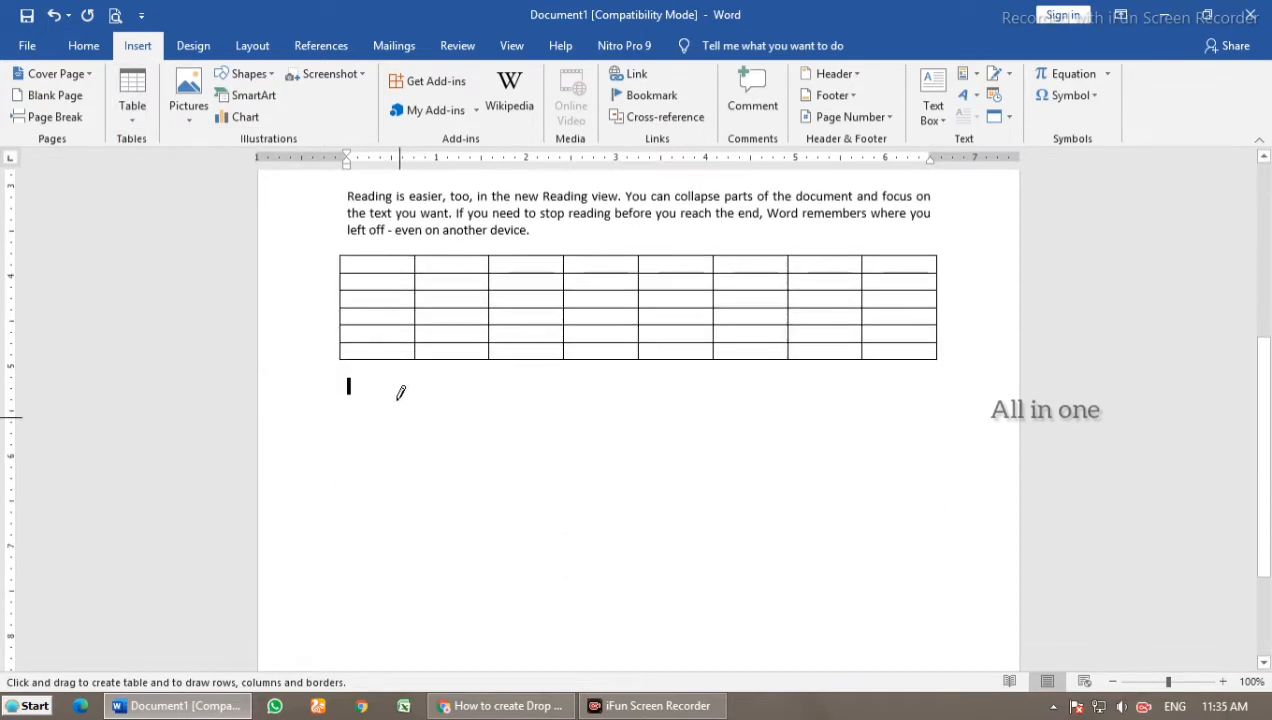
mouse_move(382, 396)
mouse_down()
mouse_move(477, 417)
mouse_move(681, 422)
mouse_move(829, 482)
mouse_move(878, 514)
mouse_move(895, 612)
mouse_up()
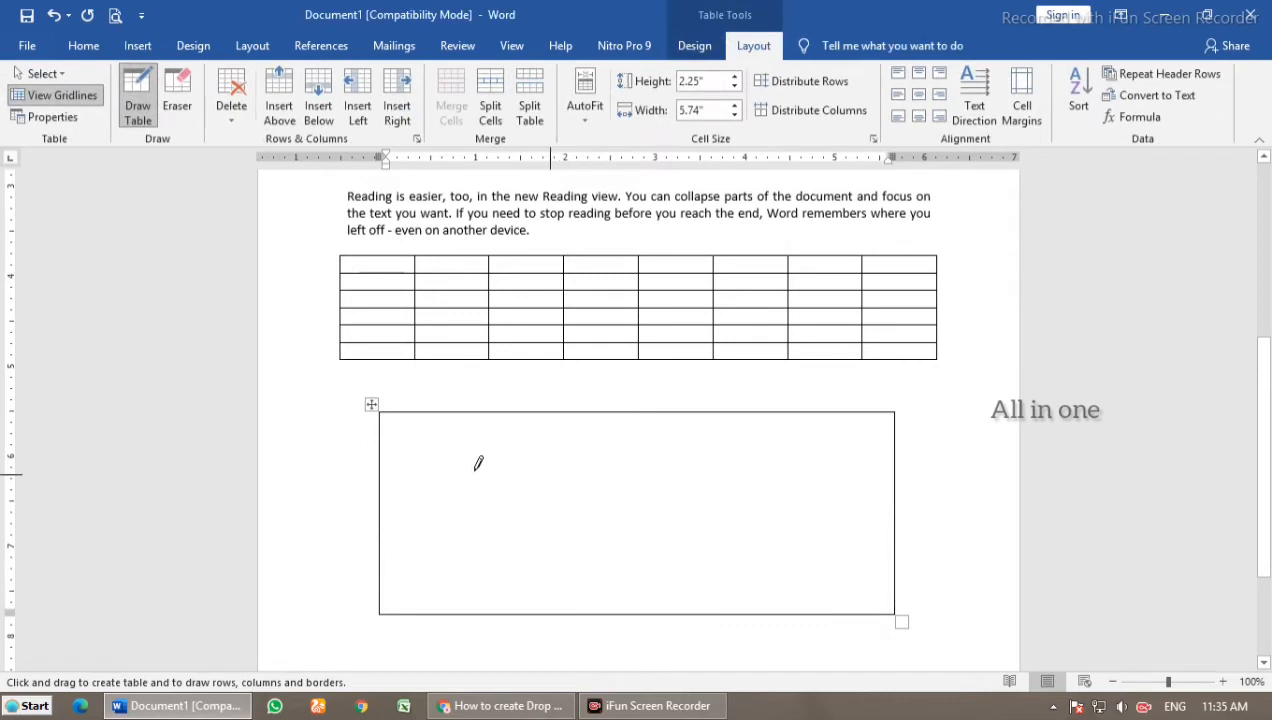
Step: Divide the drawn frame with a horizontal line about 0.31" below its upper edge and four vertical lines, making five columns
drag(399, 437, 783, 439)
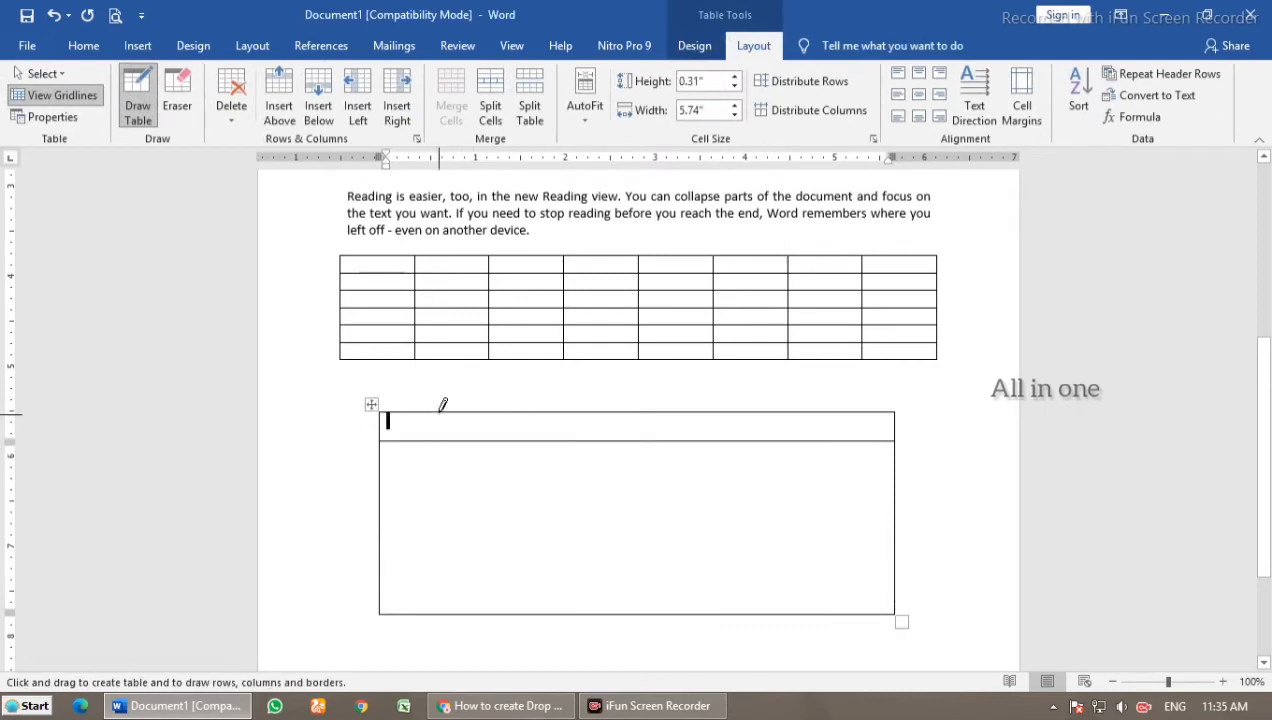
drag(440, 409, 440, 610)
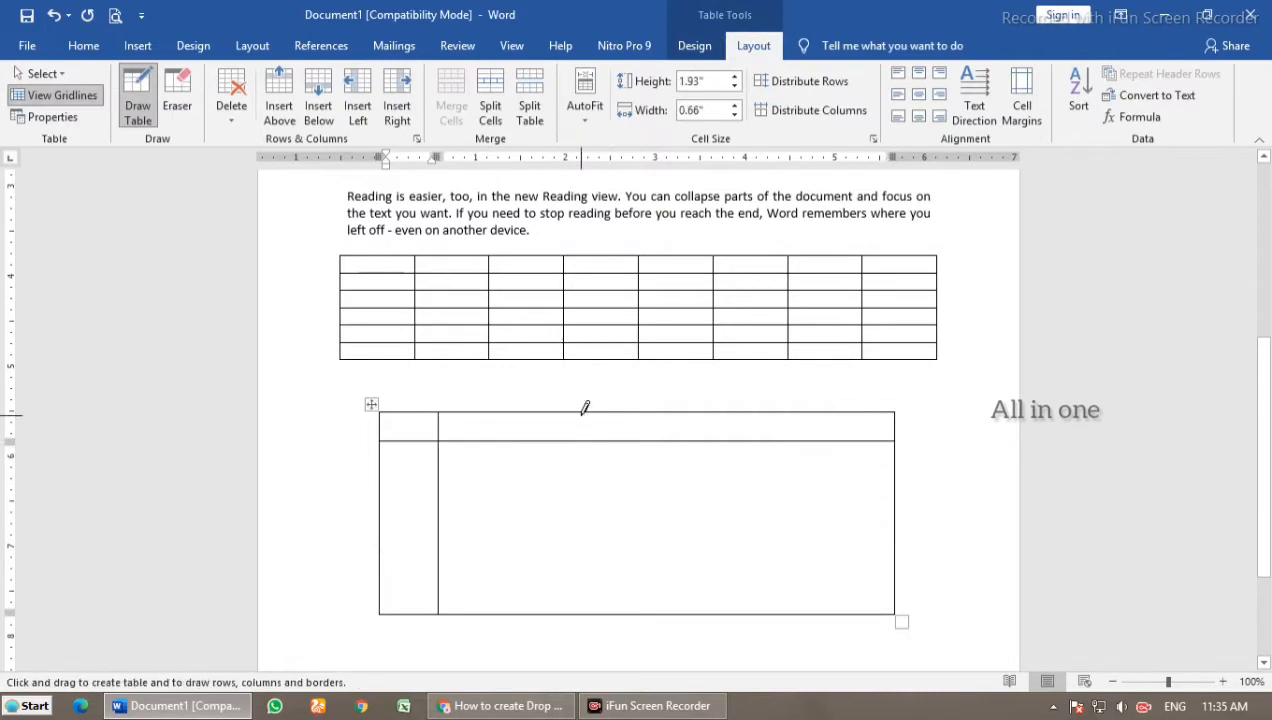
mouse_move(583, 411)
mouse_down()
mouse_move(596, 502)
mouse_move(580, 612)
mouse_up()
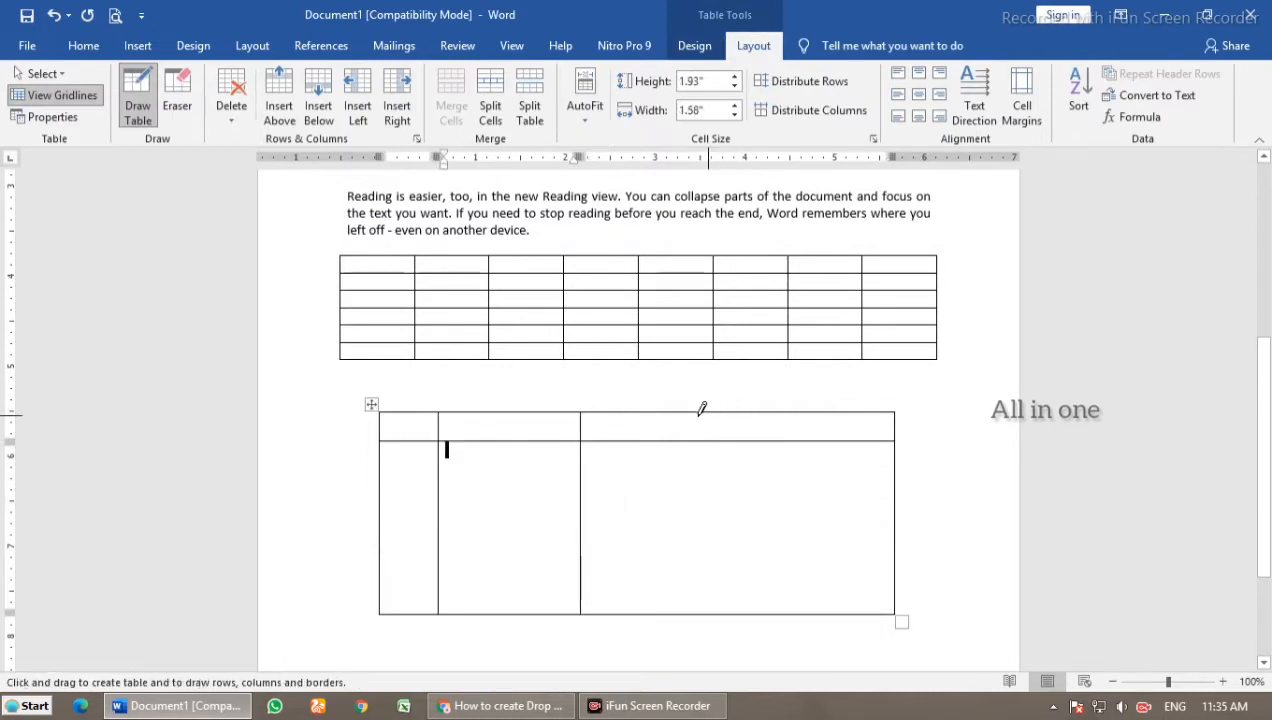
drag(660, 407, 669, 528)
drag(813, 408, 829, 520)
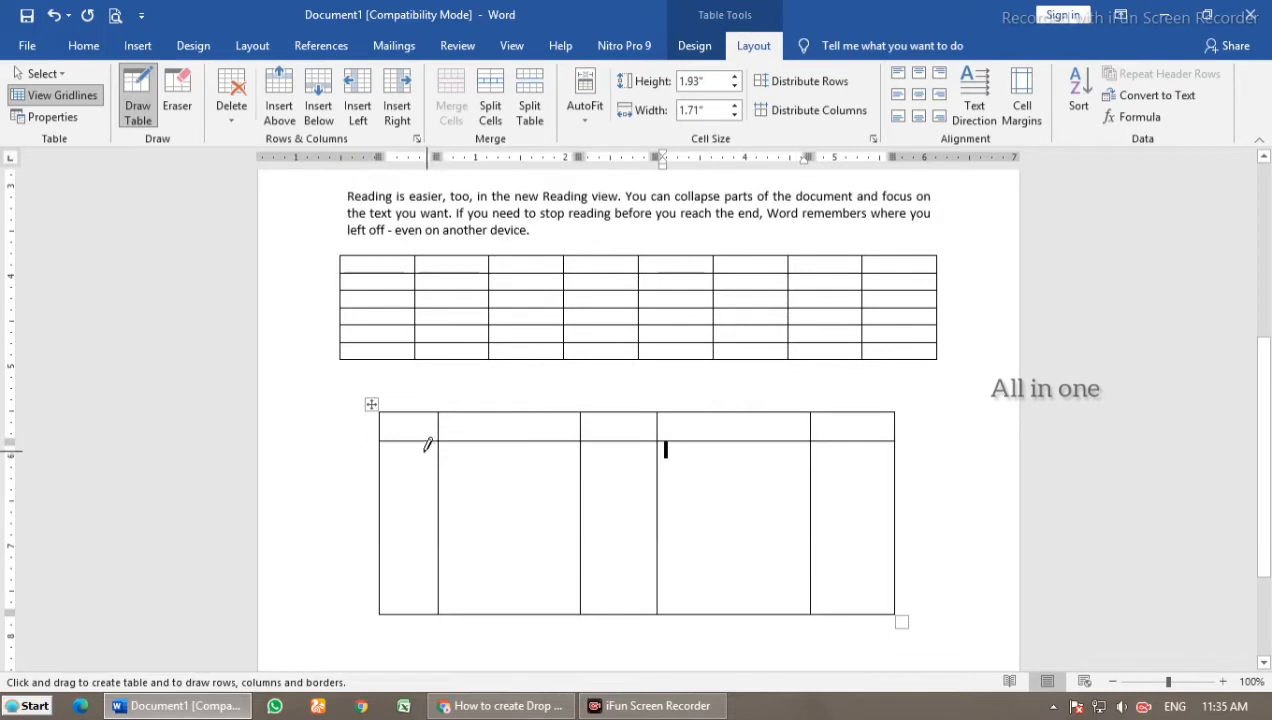
Step: Draw extra partitions in the header and body cells of the second and fourth columns, plus a diagonal line across the last header cell
drag(440, 422, 577, 421)
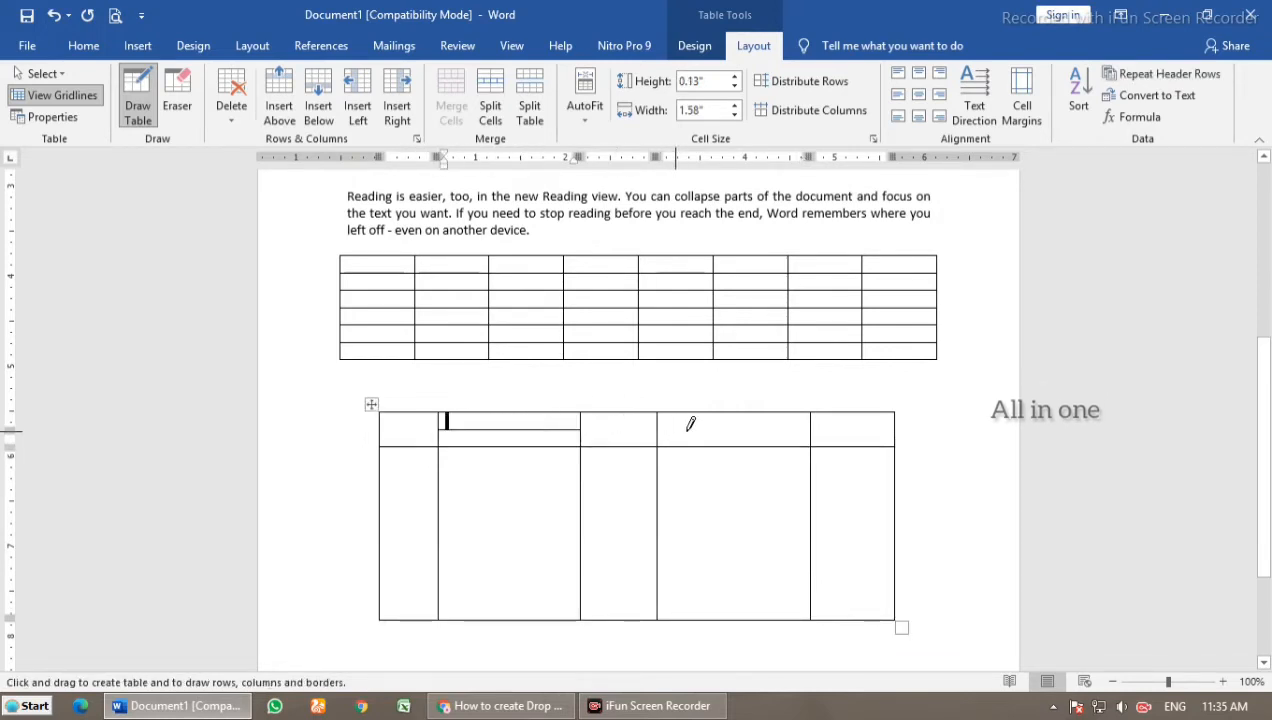
mouse_move(690, 424)
mouse_down()
mouse_move(746, 420)
mouse_move(734, 415)
mouse_move(739, 431)
mouse_up()
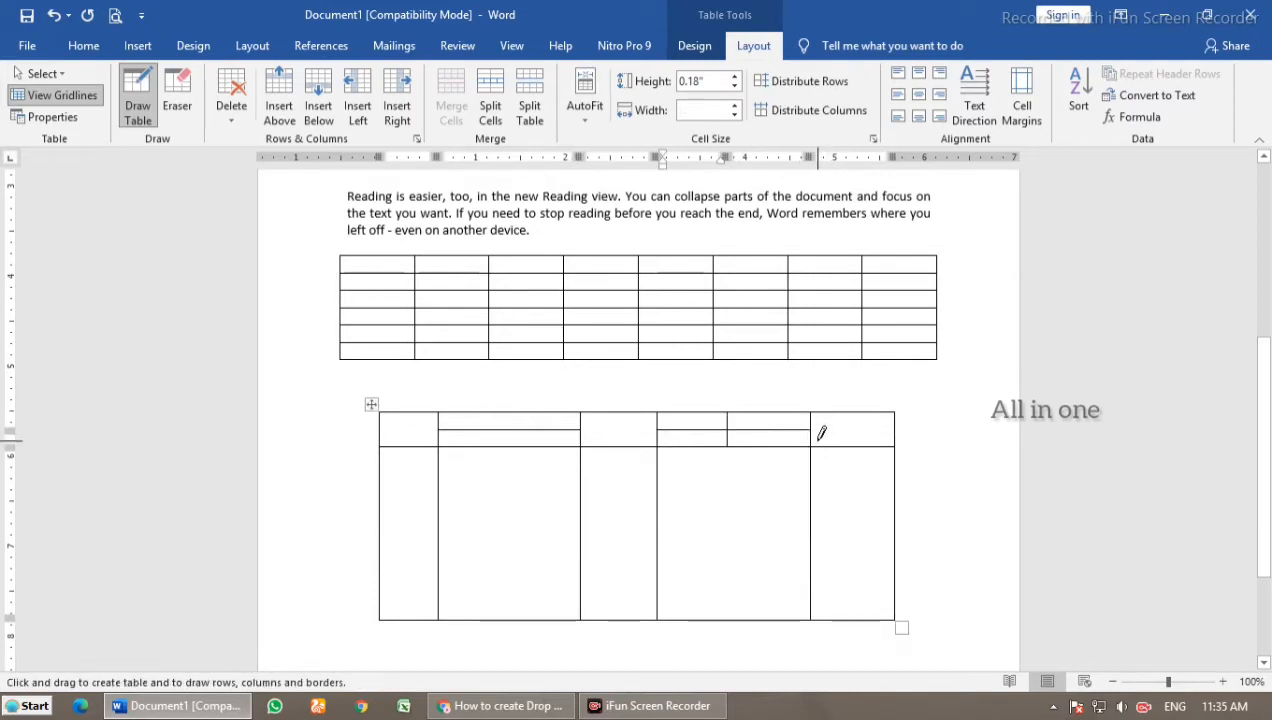
mouse_move(865, 420)
mouse_down()
mouse_move(887, 410)
mouse_move(828, 446)
mouse_up()
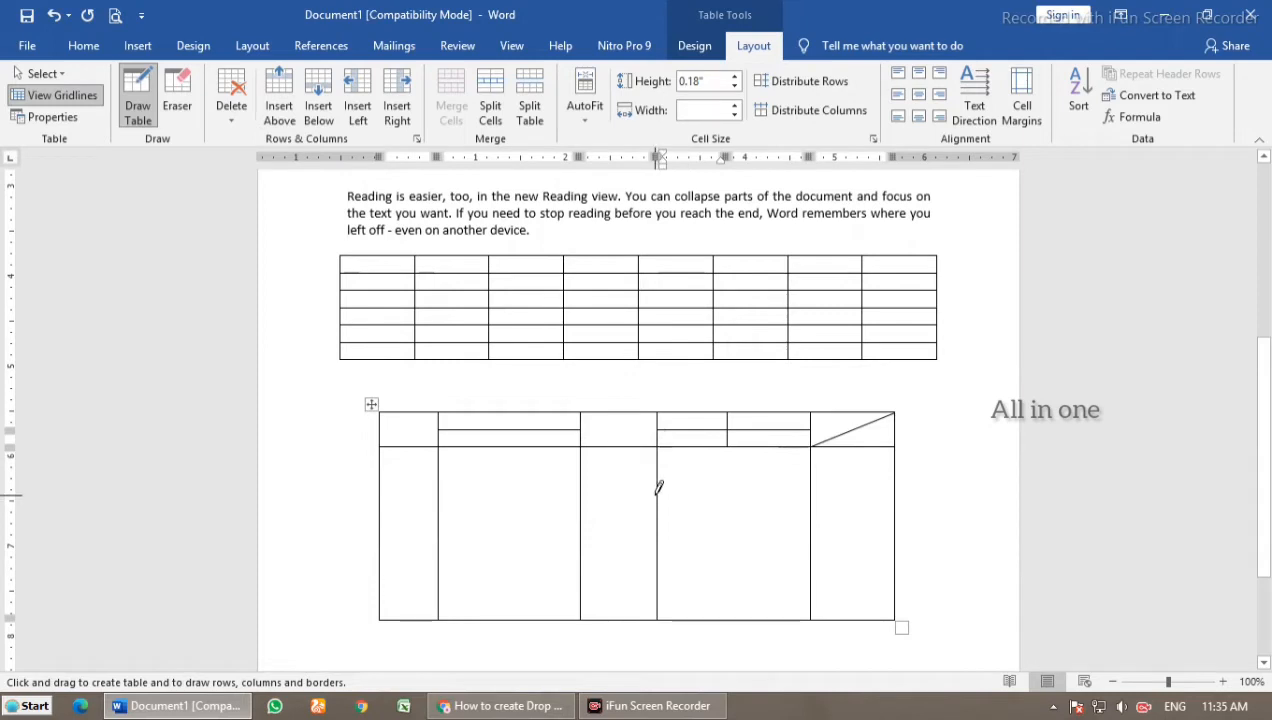
drag(678, 488, 762, 488)
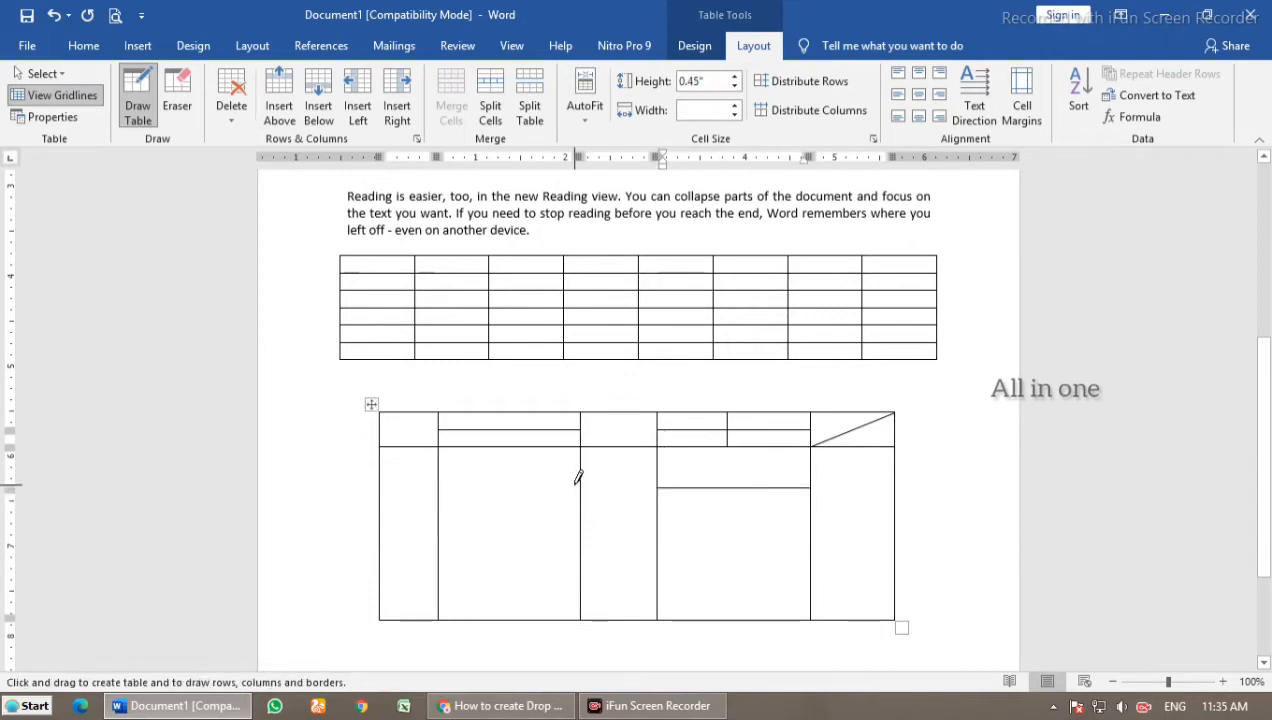
drag(440, 487, 540, 487)
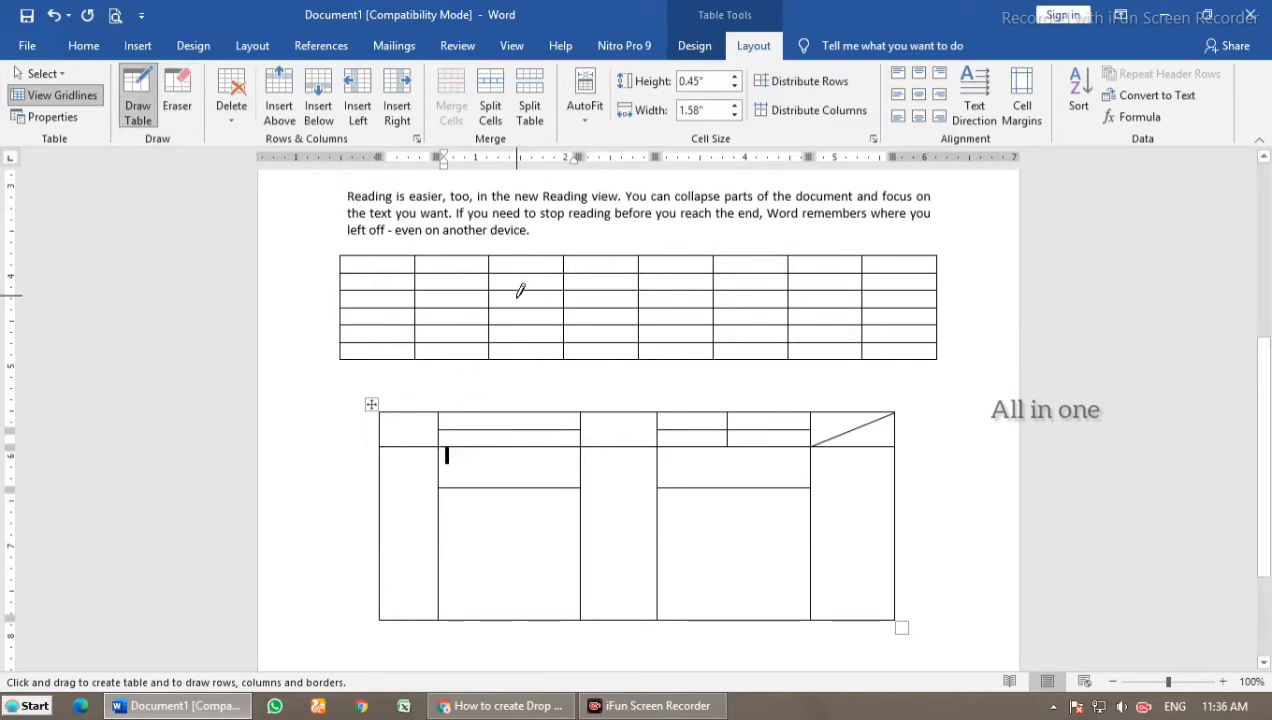
Step: Erase the upper border of the second header cell and the partitions in the second and fourth body cells of the drawn table
click(177, 95)
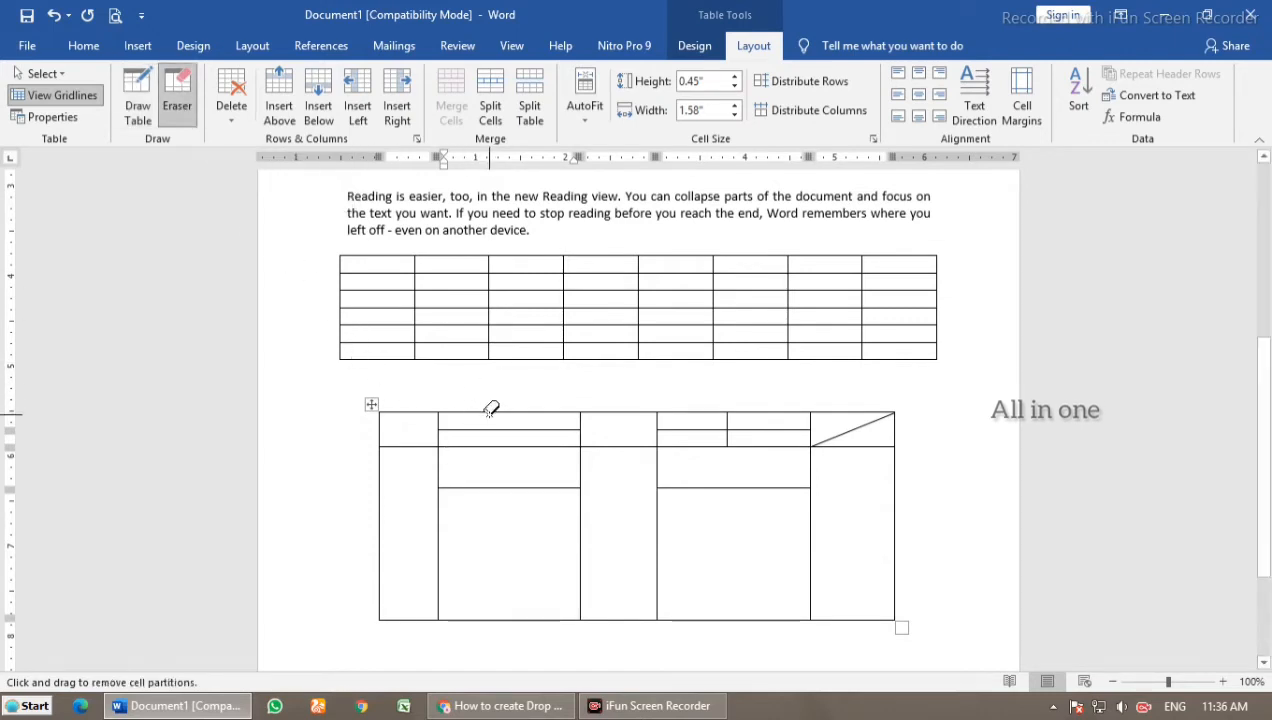
click(490, 409)
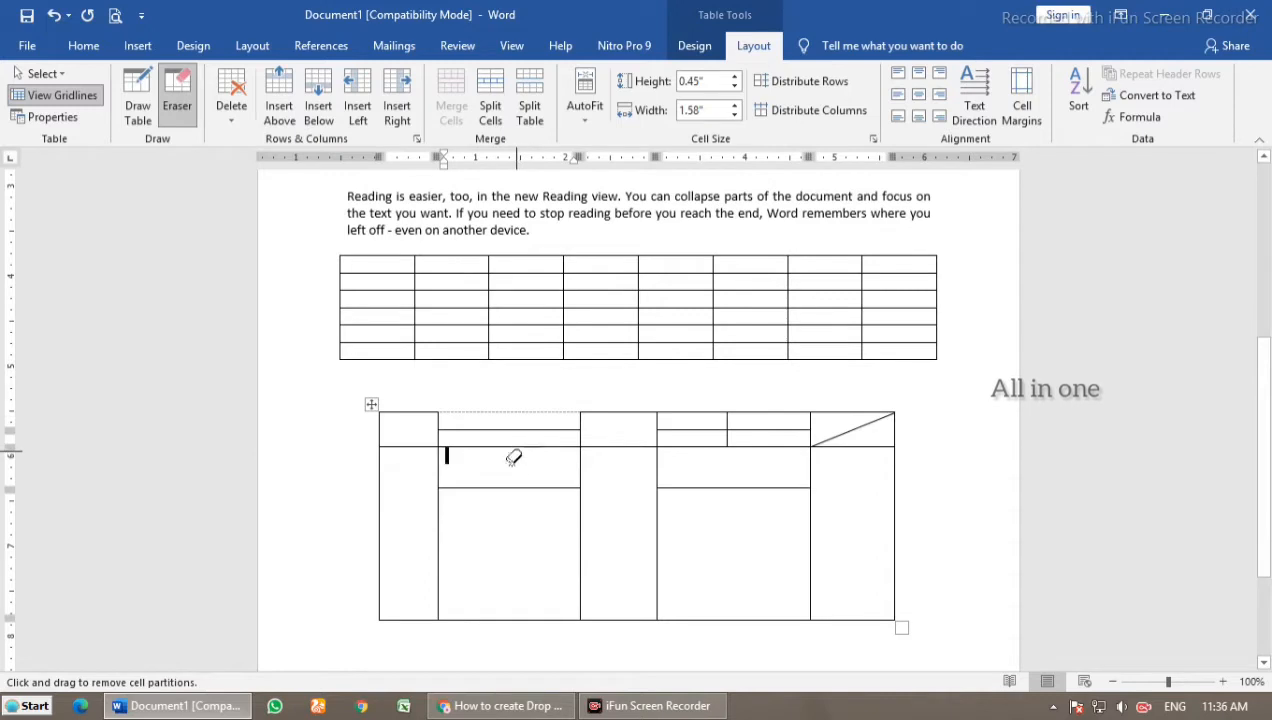
click(514, 486)
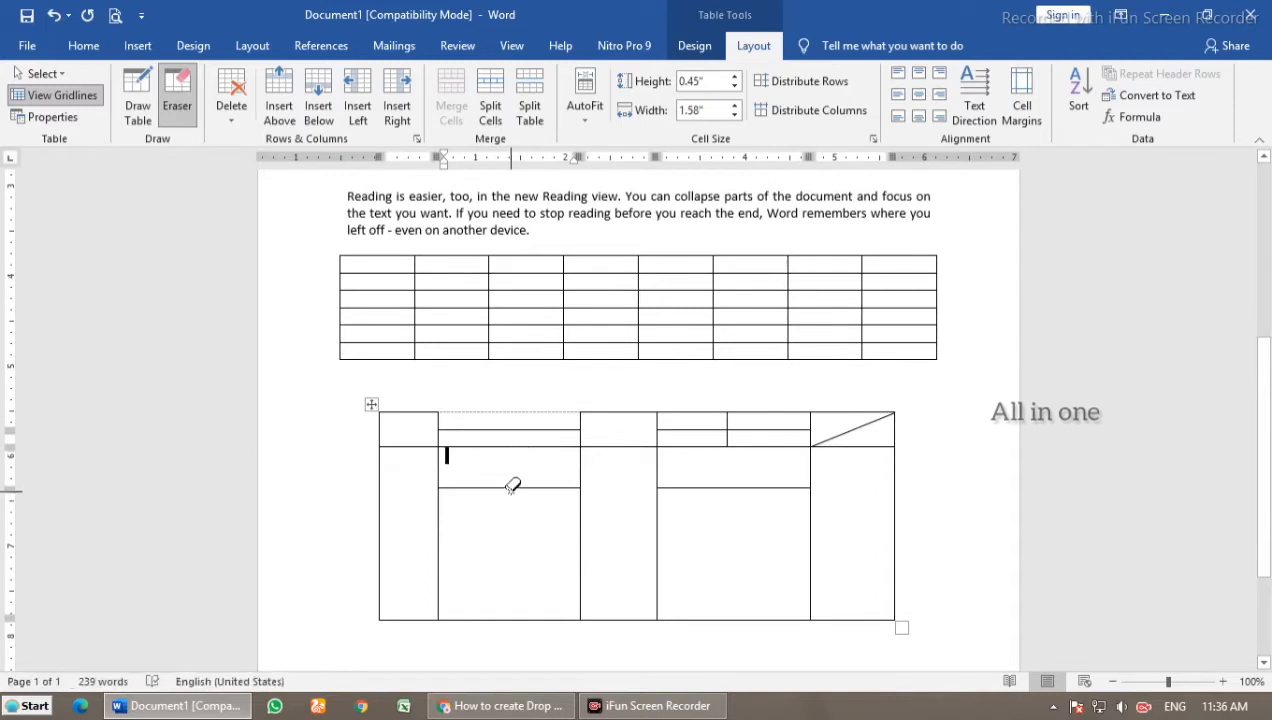
click(733, 488)
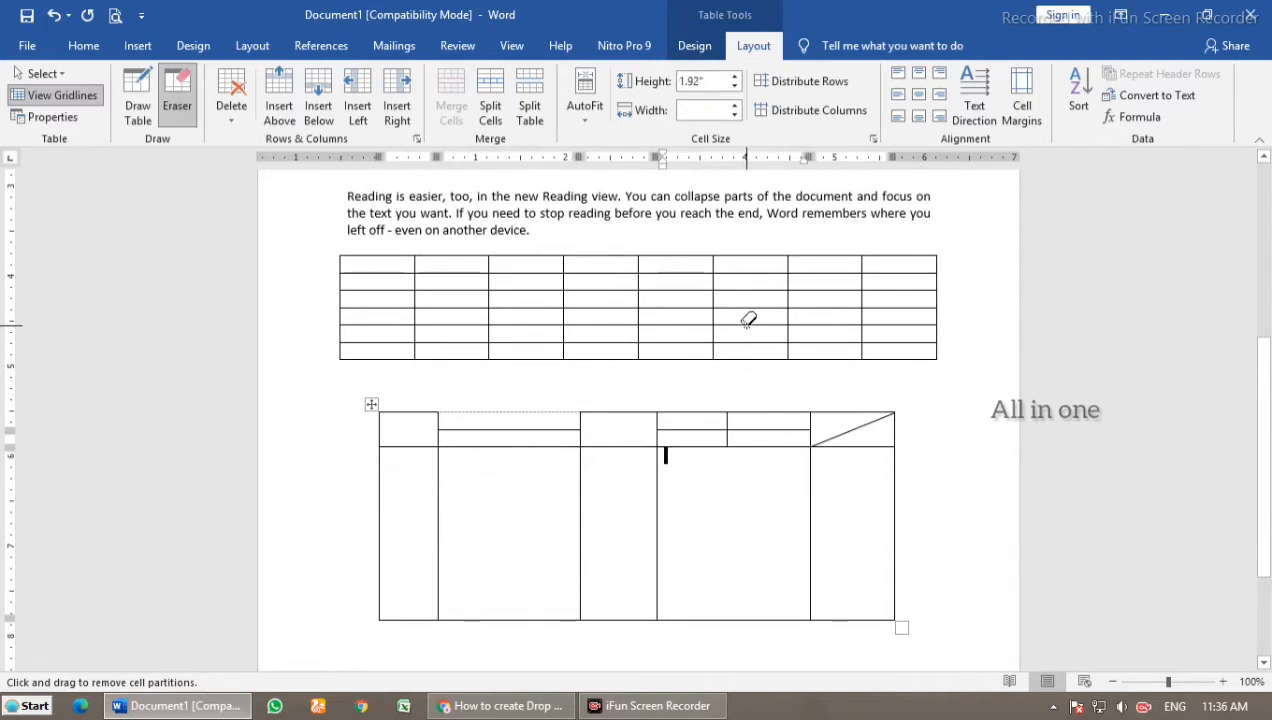
Step: Erase row partitions in several columns of the 8-column table to combine vertically adjacent cells, and turn off the Eraser
drag(748, 320, 761, 352)
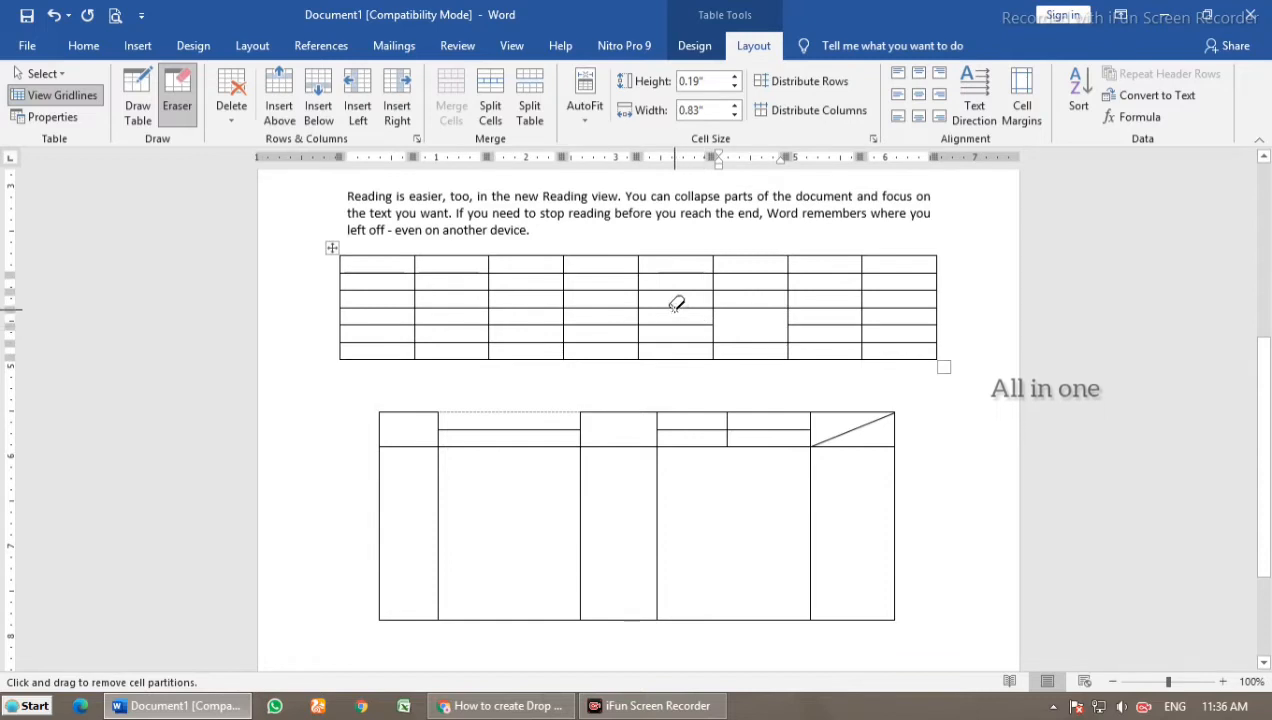
click(592, 303)
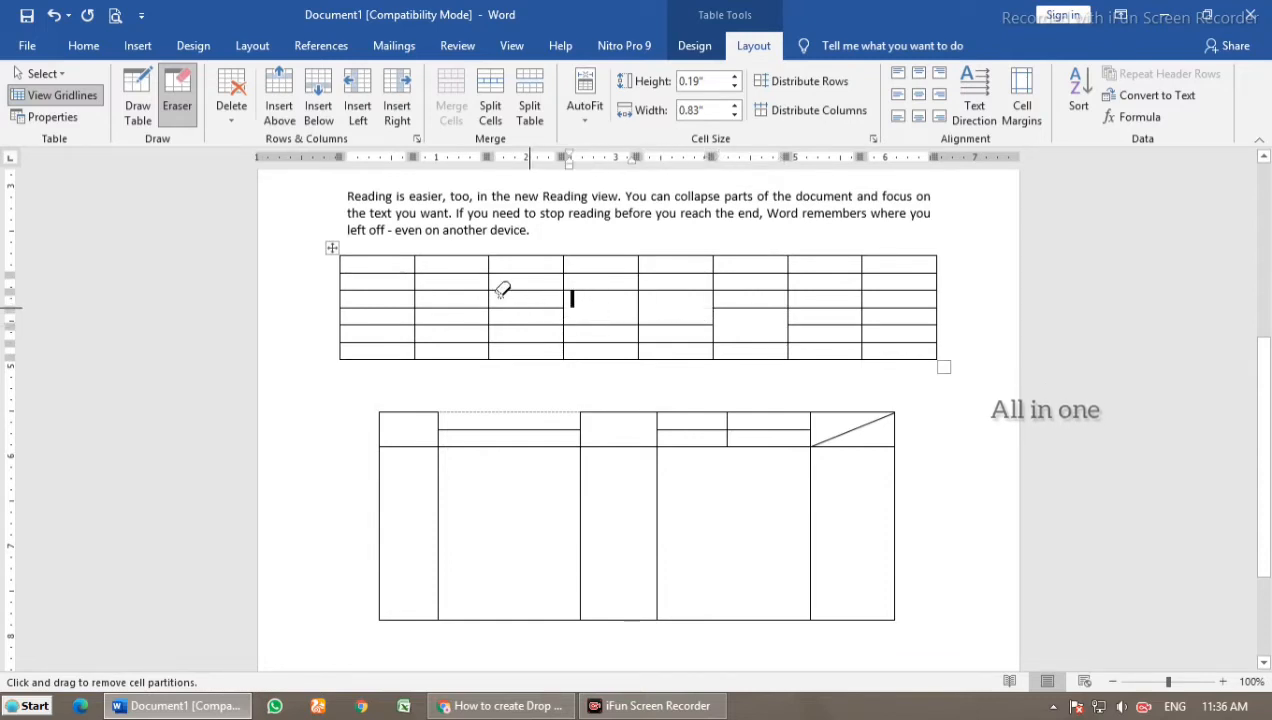
drag(455, 280, 389, 325)
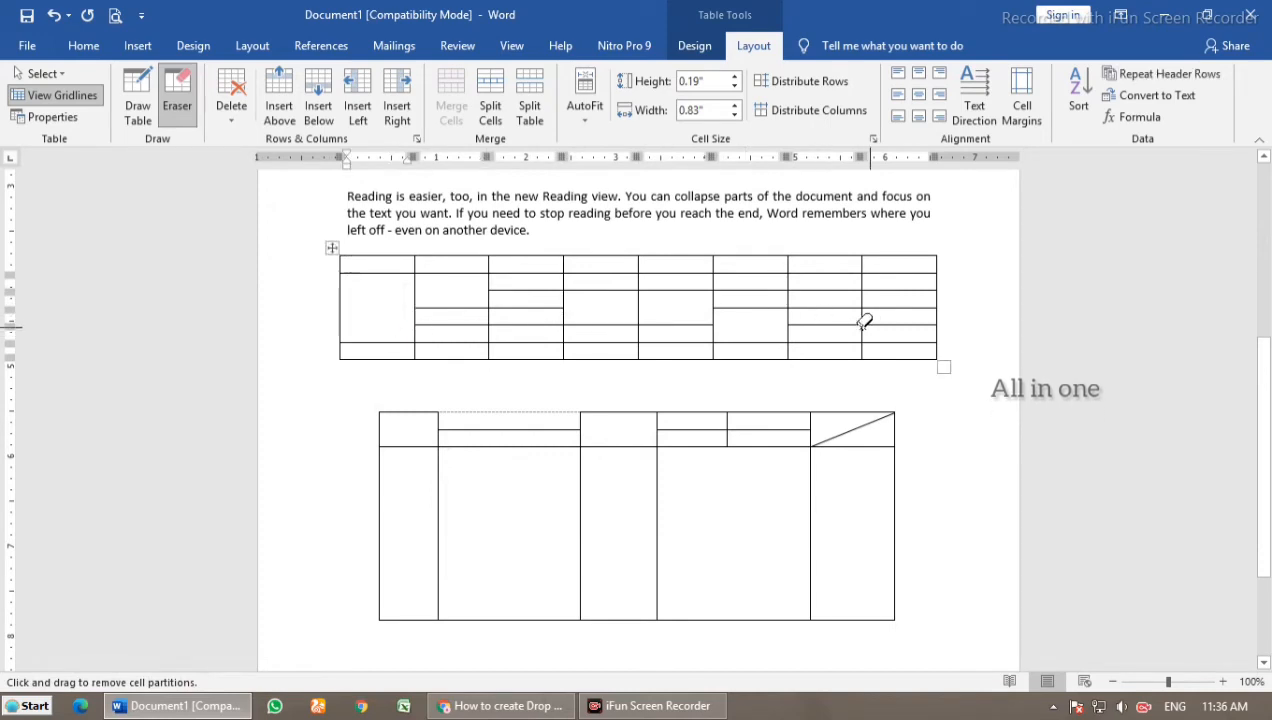
mouse_move(838, 335)
mouse_down()
mouse_move(826, 278)
mouse_move(903, 315)
mouse_move(903, 336)
mouse_up()
click(180, 105)
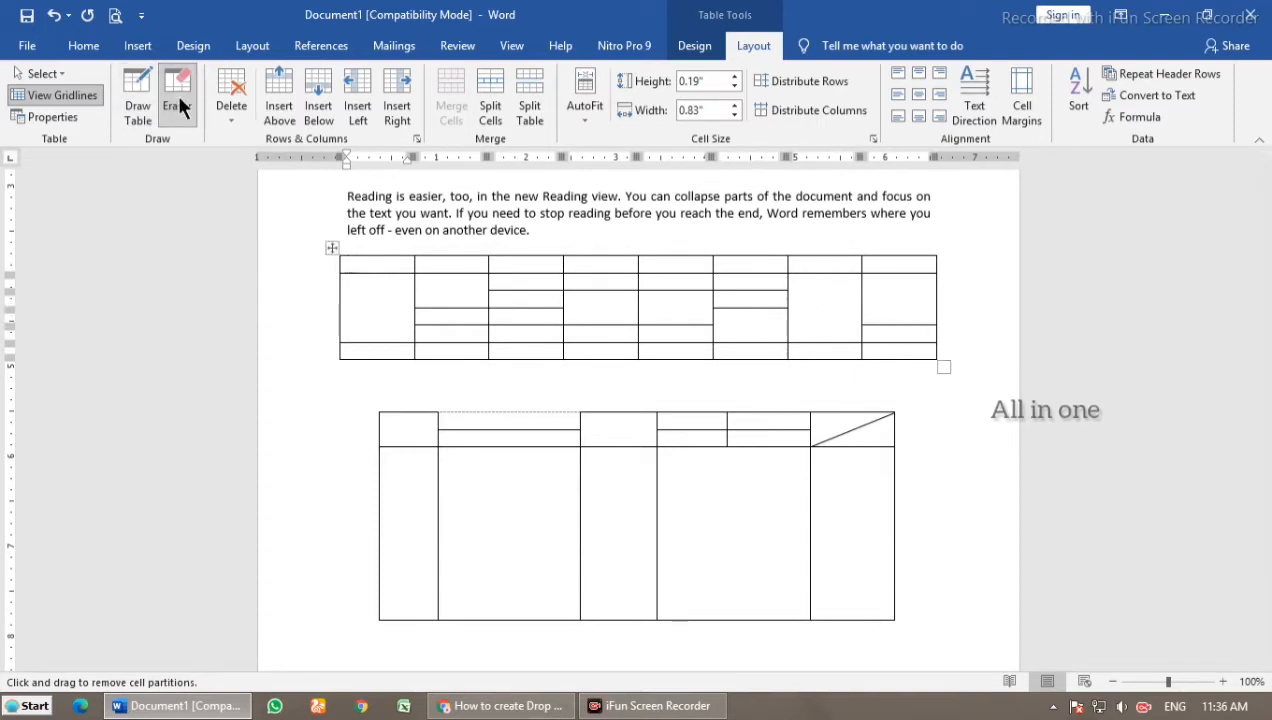
click(177, 115)
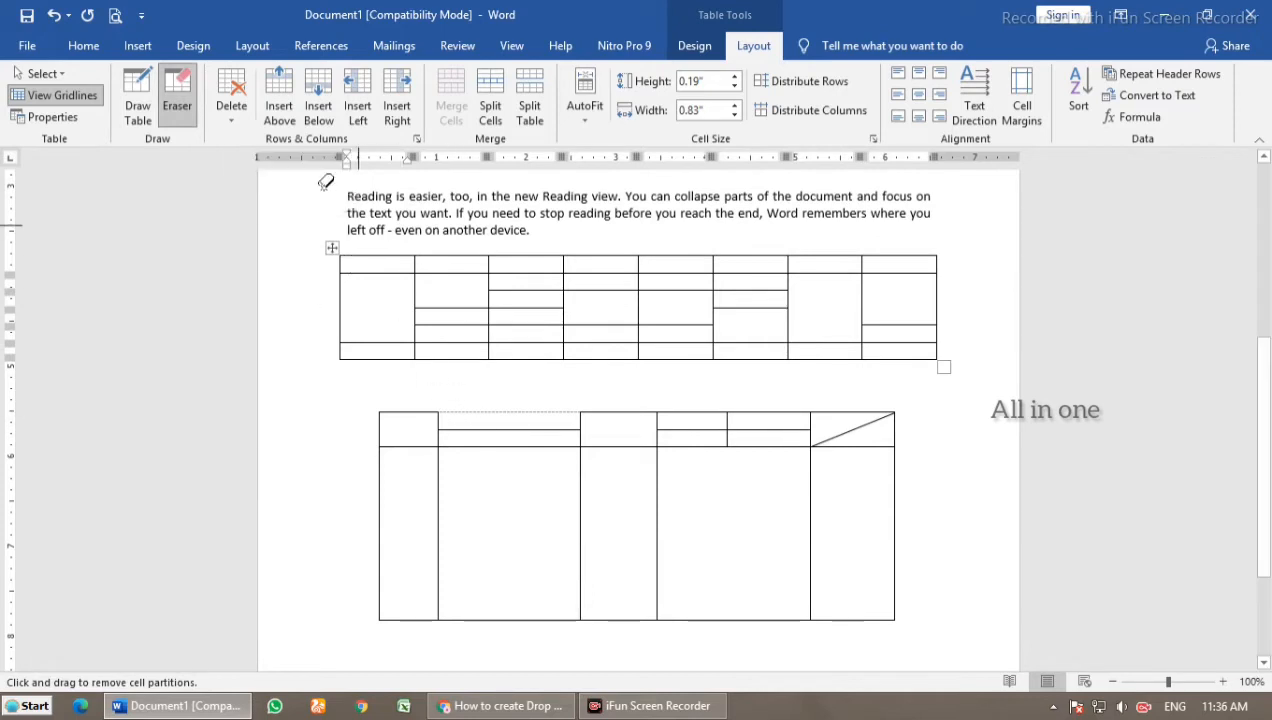
click(230, 110)
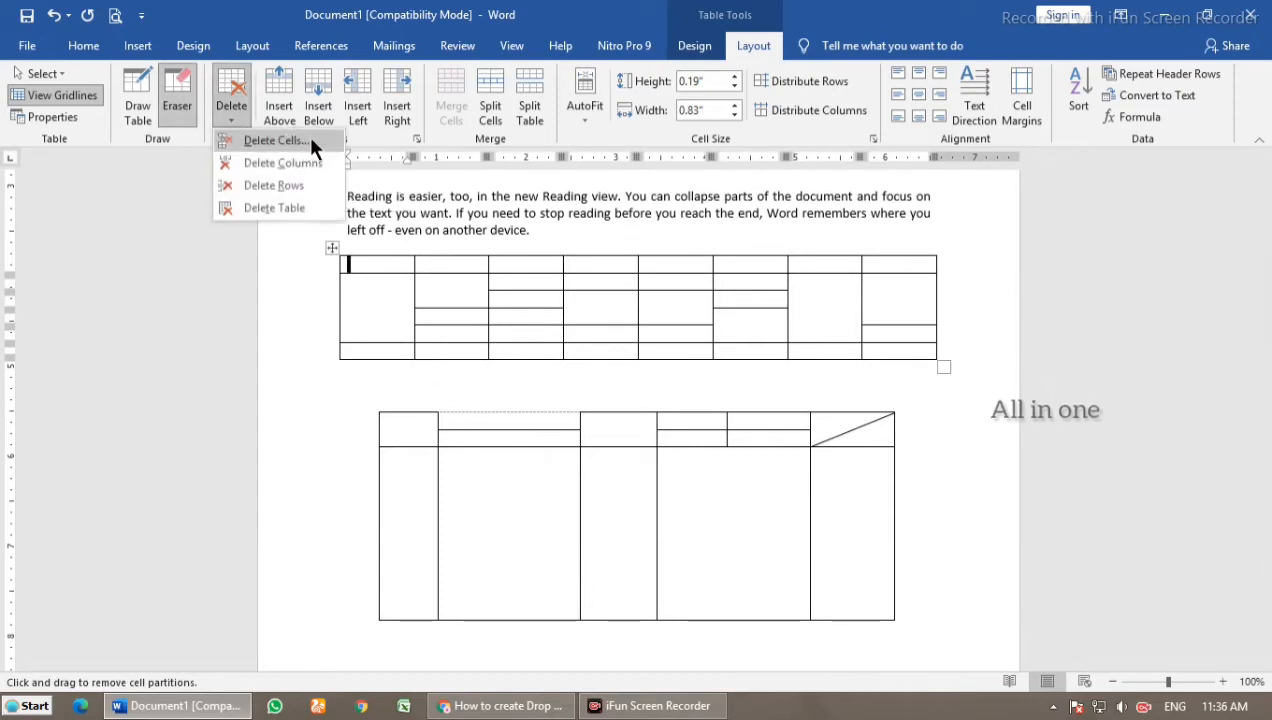
click(166, 112)
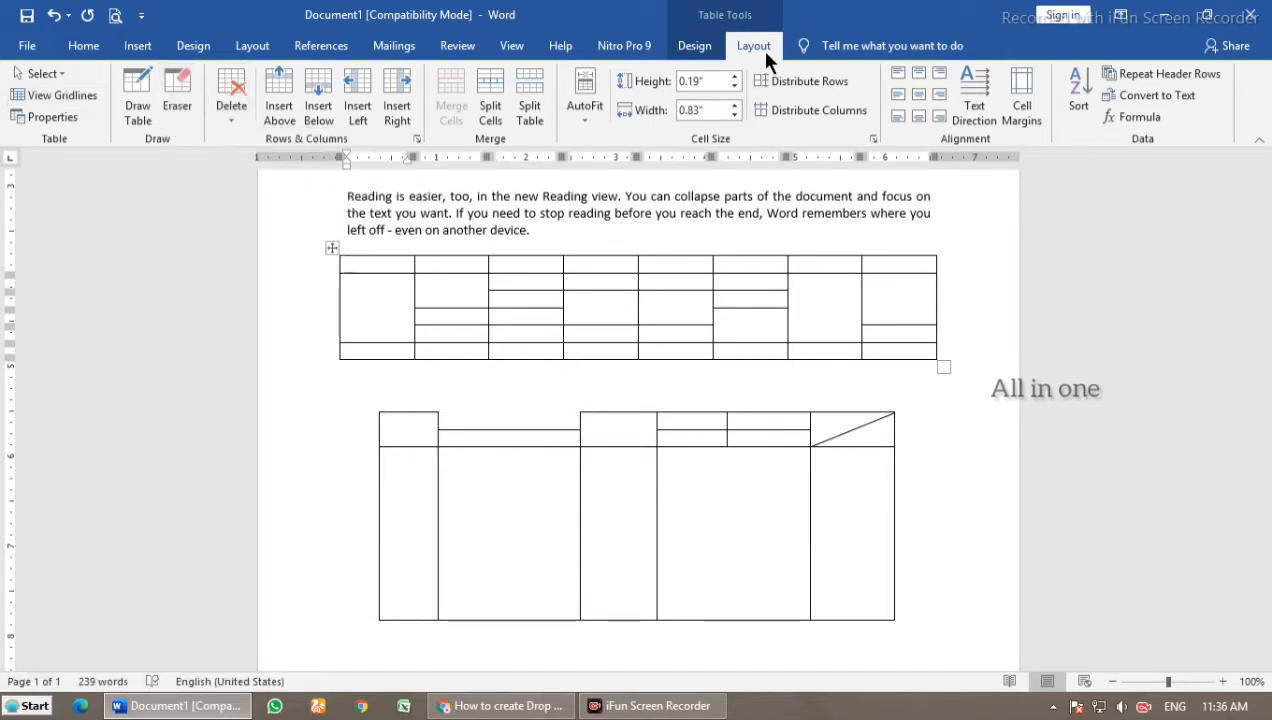
click(596, 302)
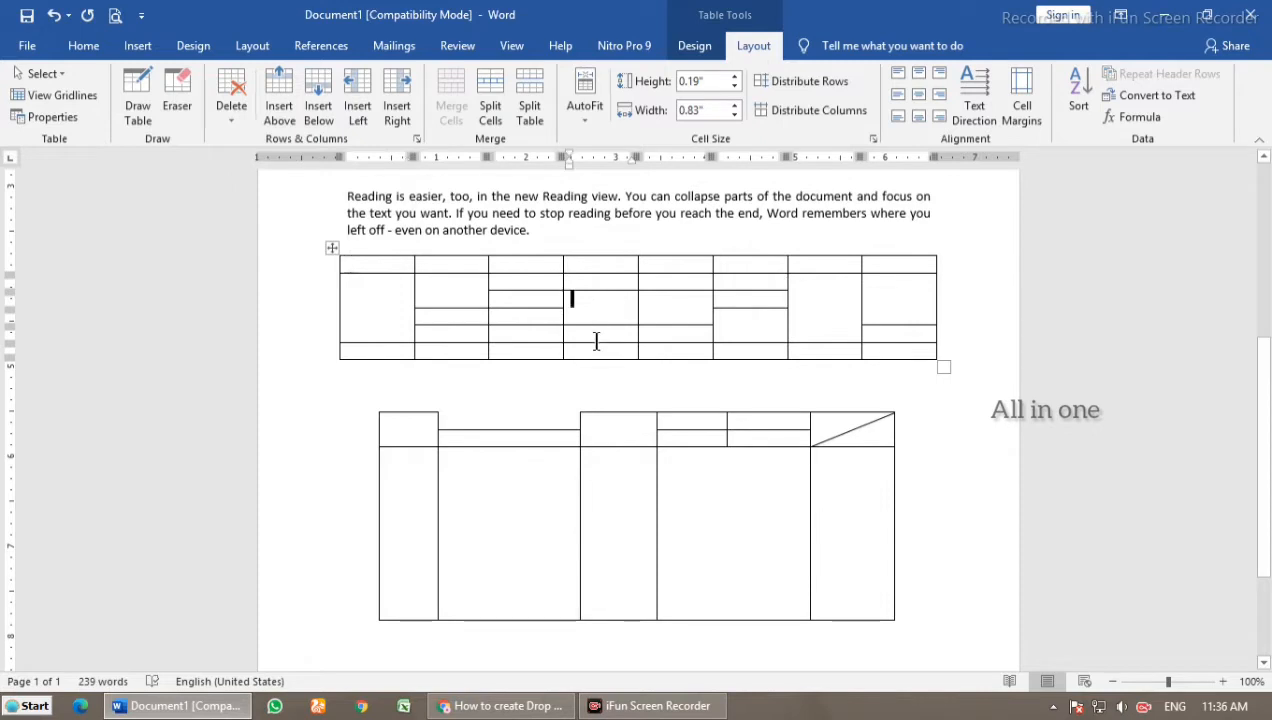
click(614, 654)
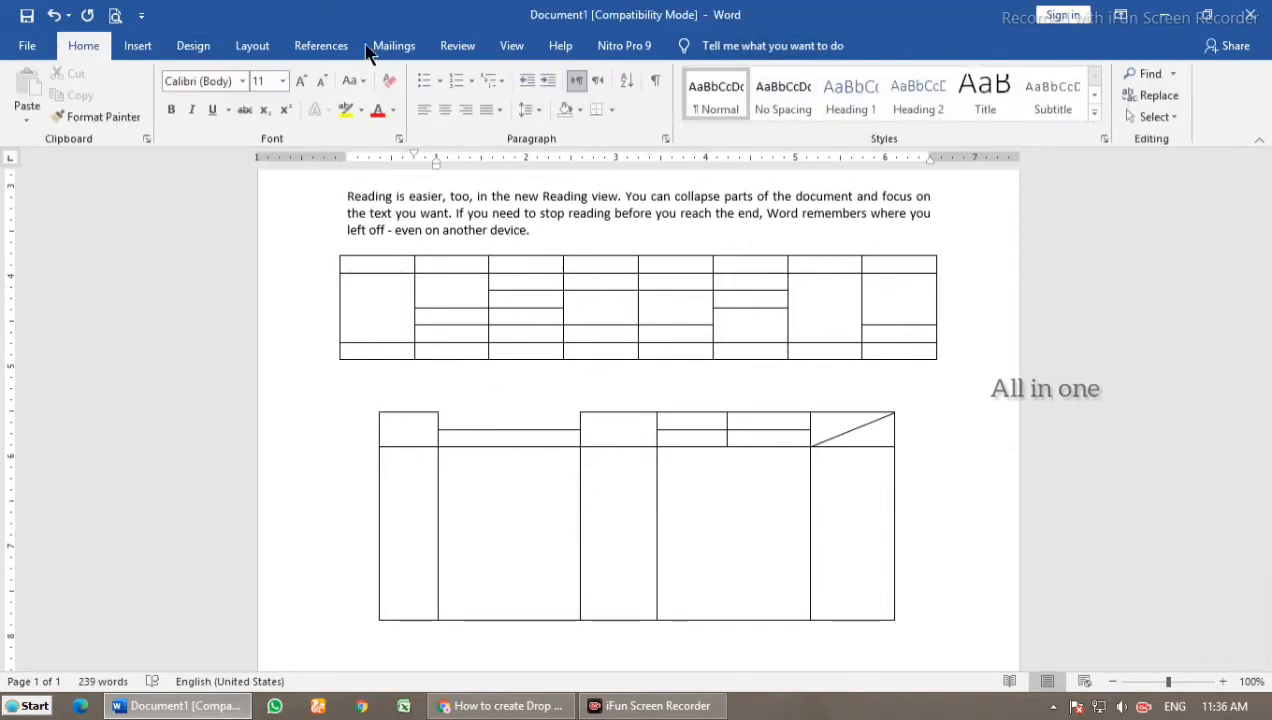
click(138, 47)
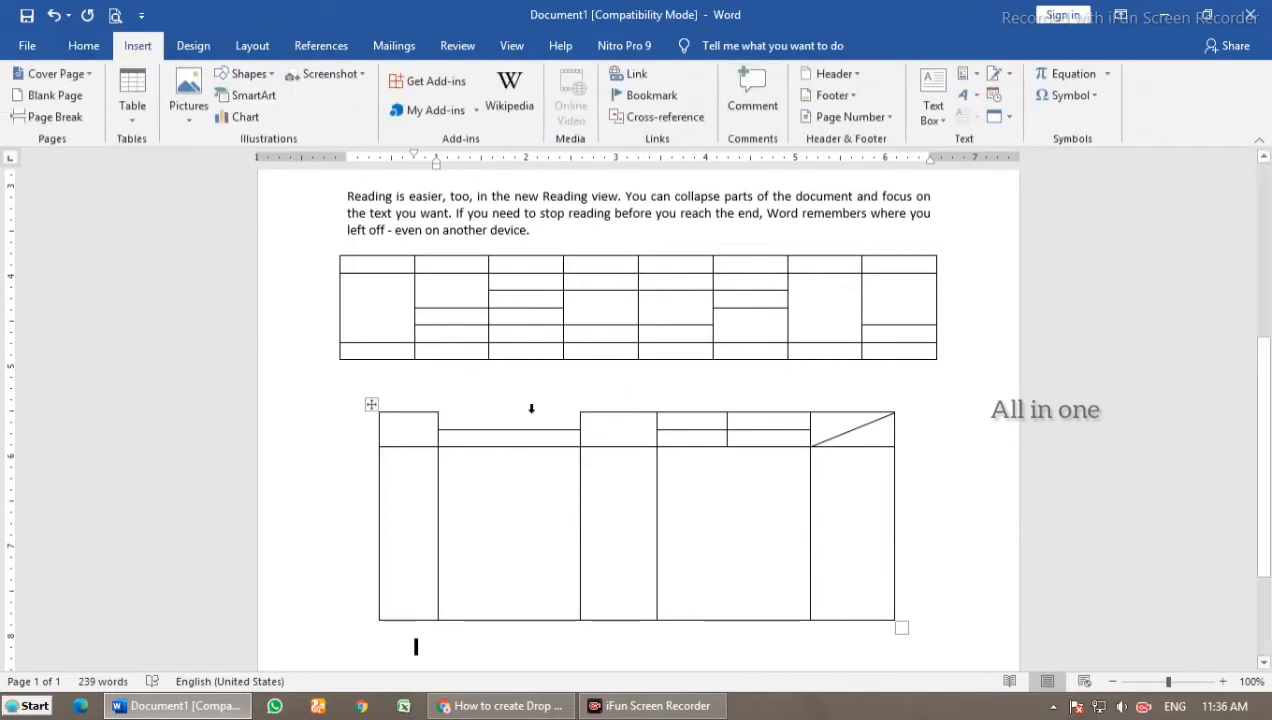
scroll(513, 581, down, 3)
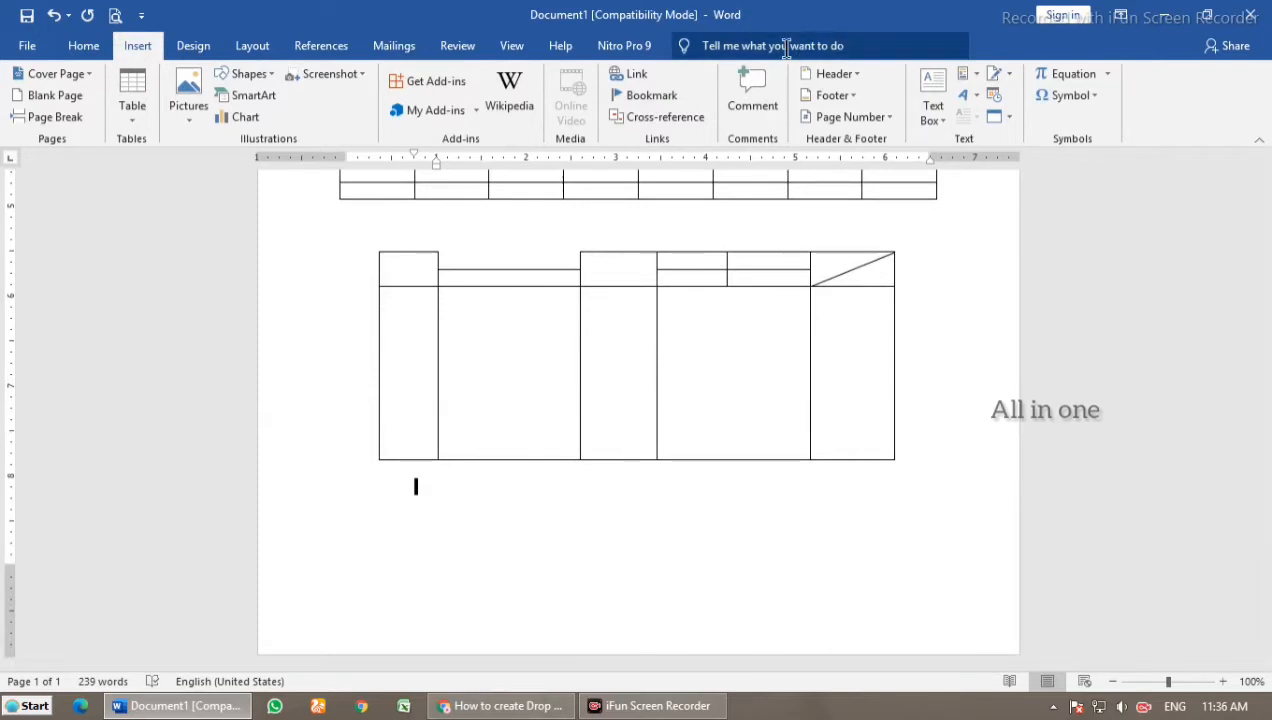
scroll(700, 291, up, 1)
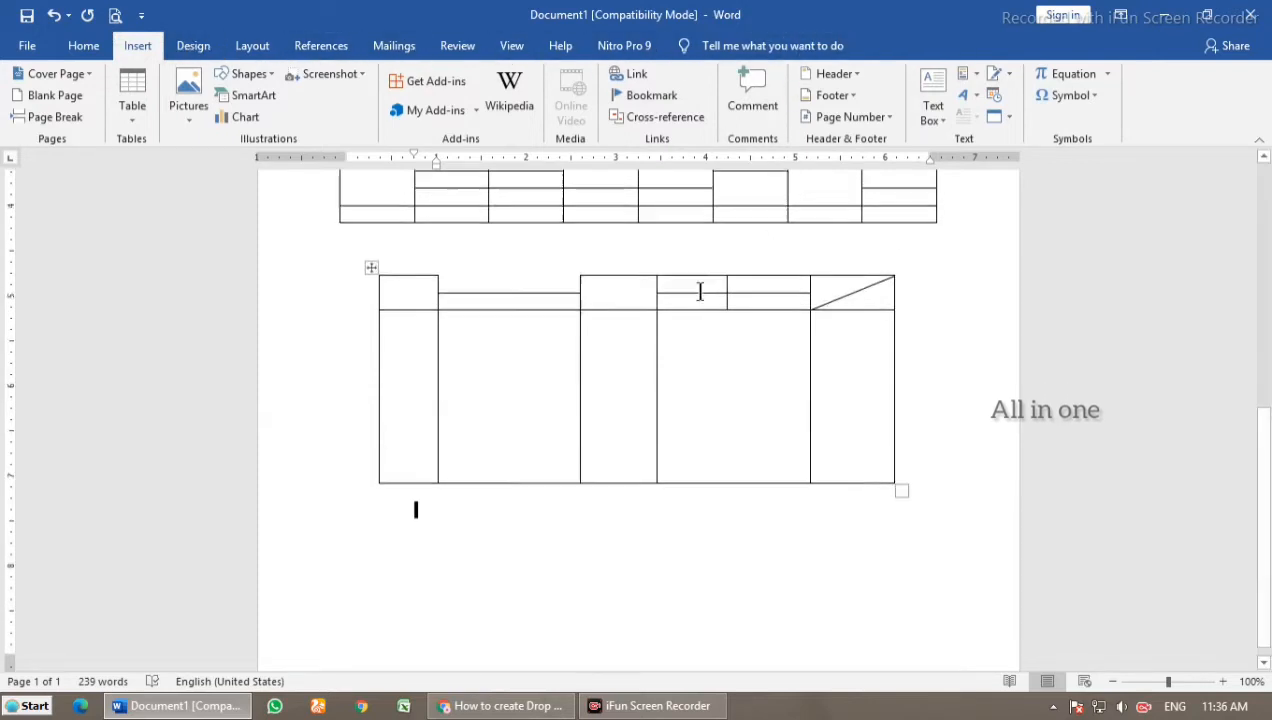
scroll(700, 291, up, 2)
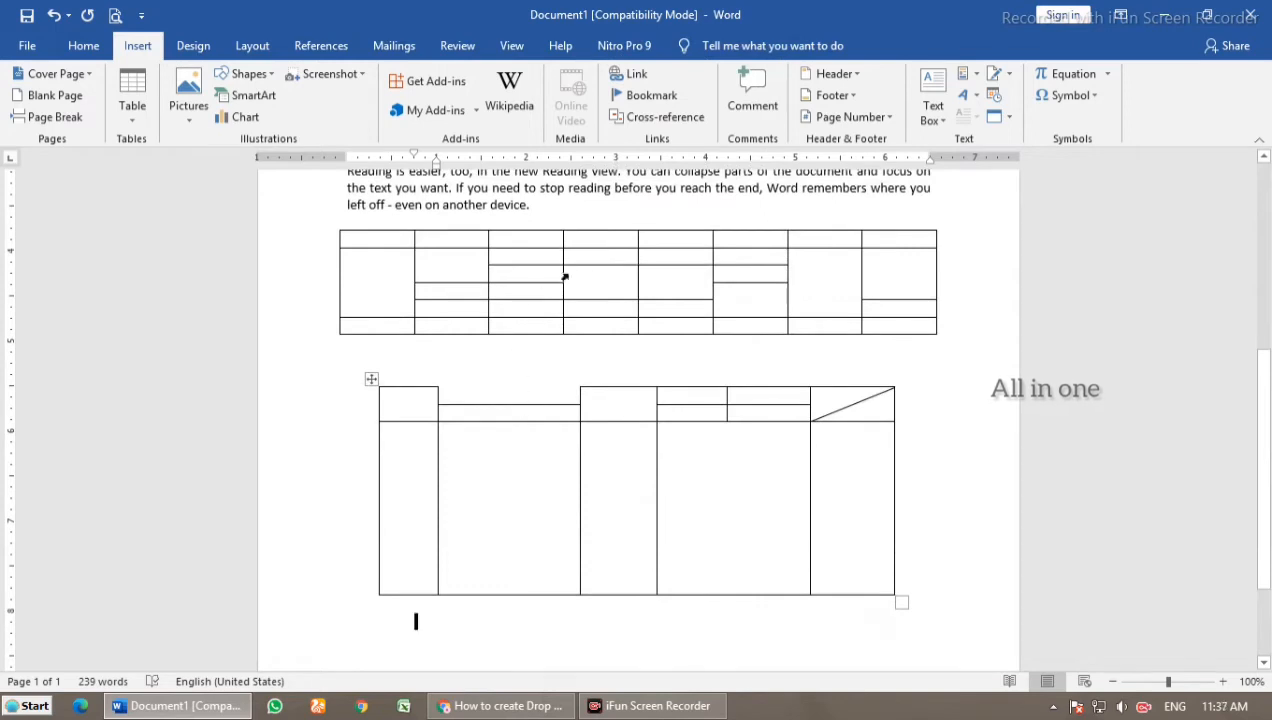
Step: Try the Total Row, Last Column and Banded Columns options on the 8-column table, leaving only Header Row and First Column enabled
click(499, 290)
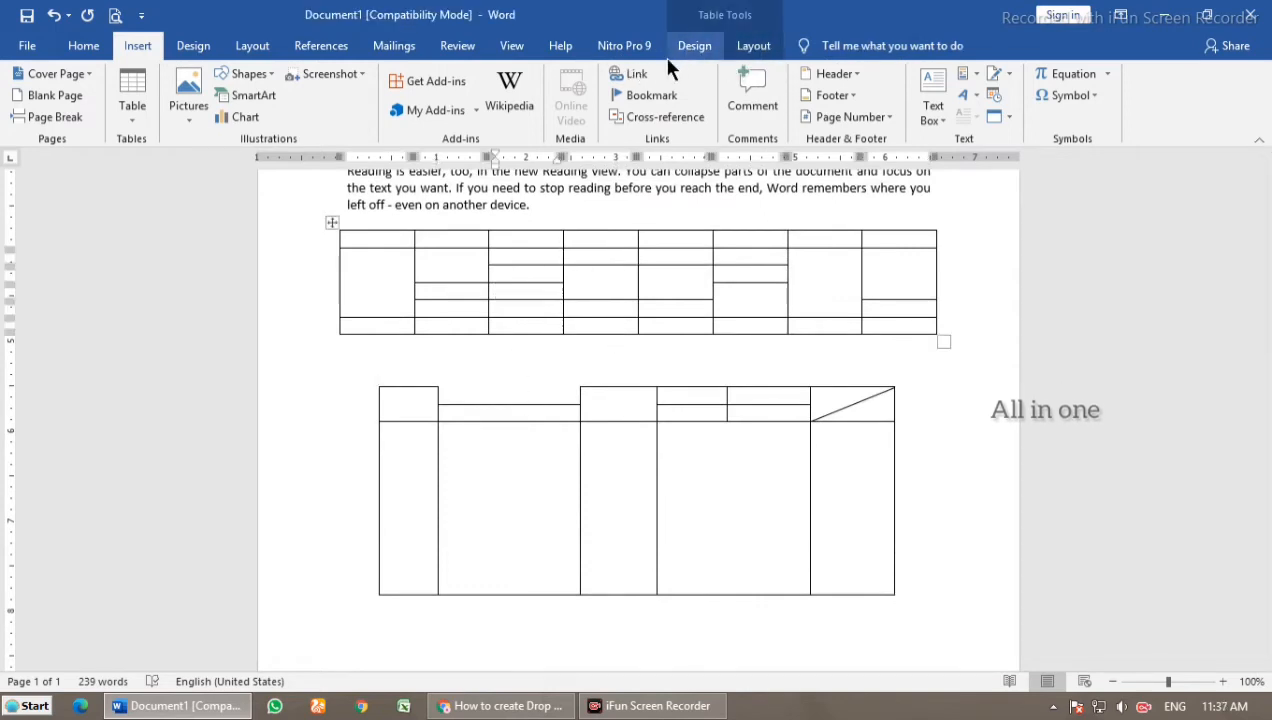
click(697, 47)
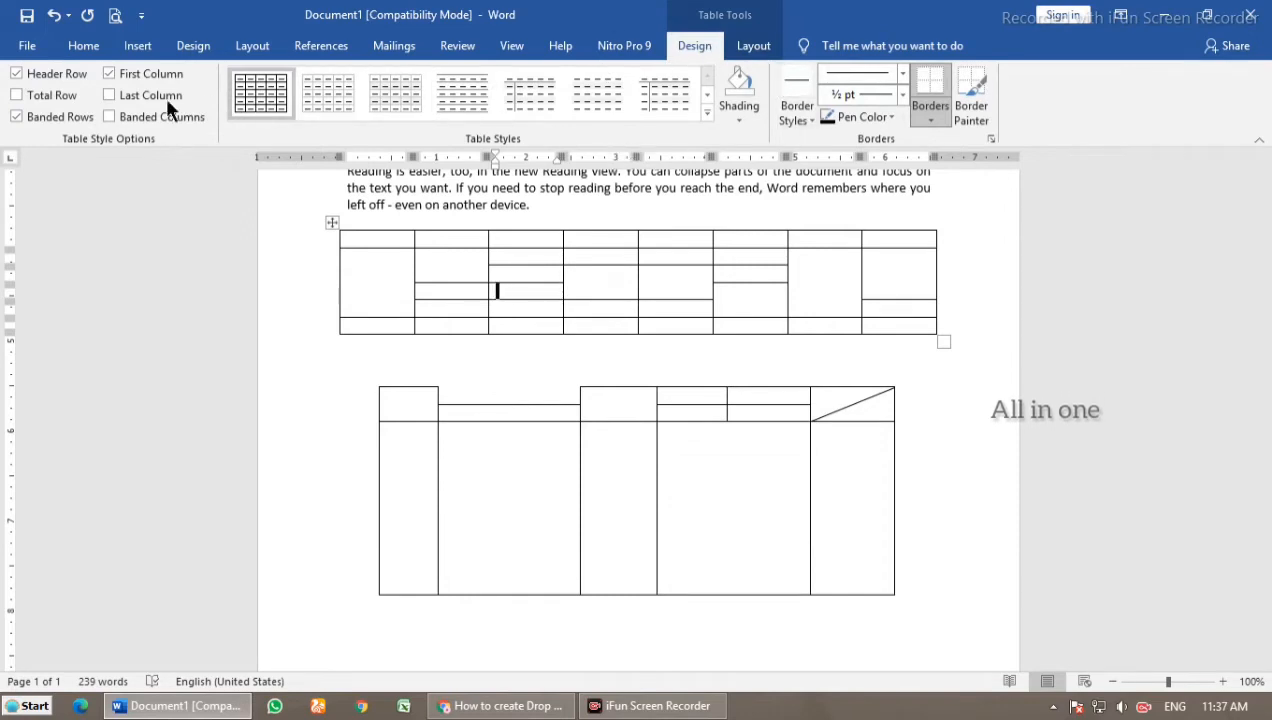
click(44, 95)
click(118, 96)
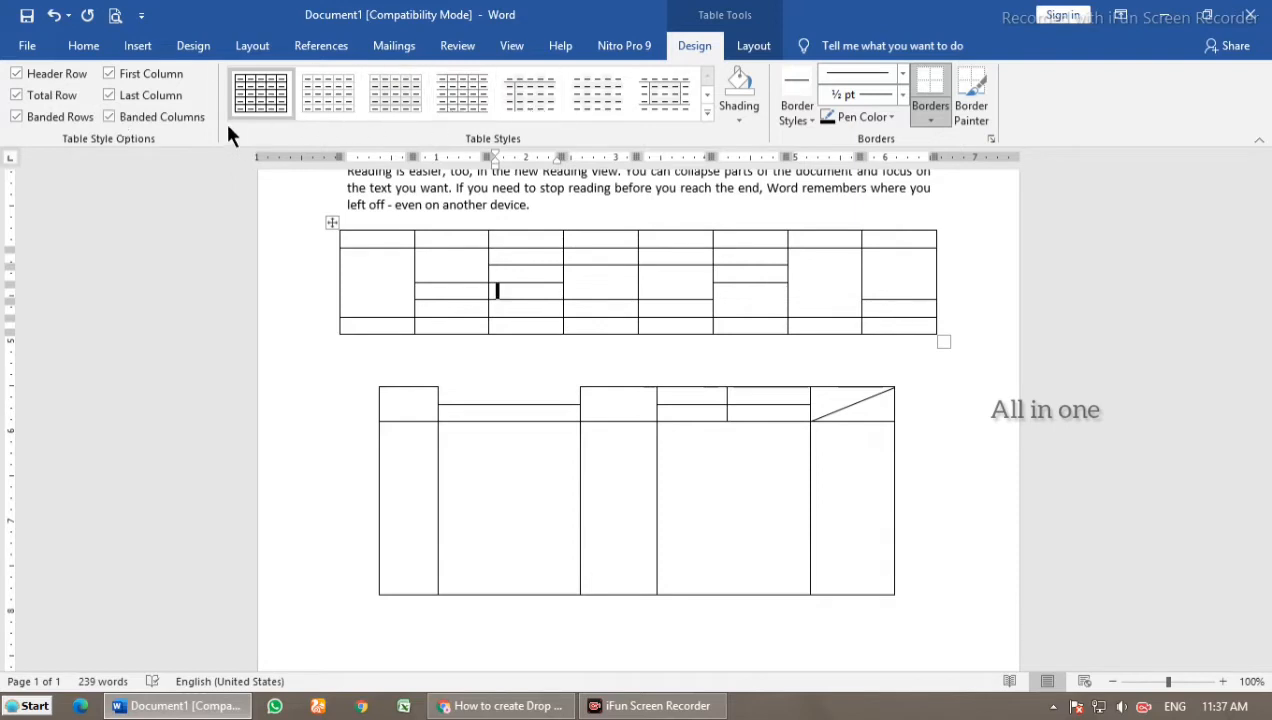
click(133, 116)
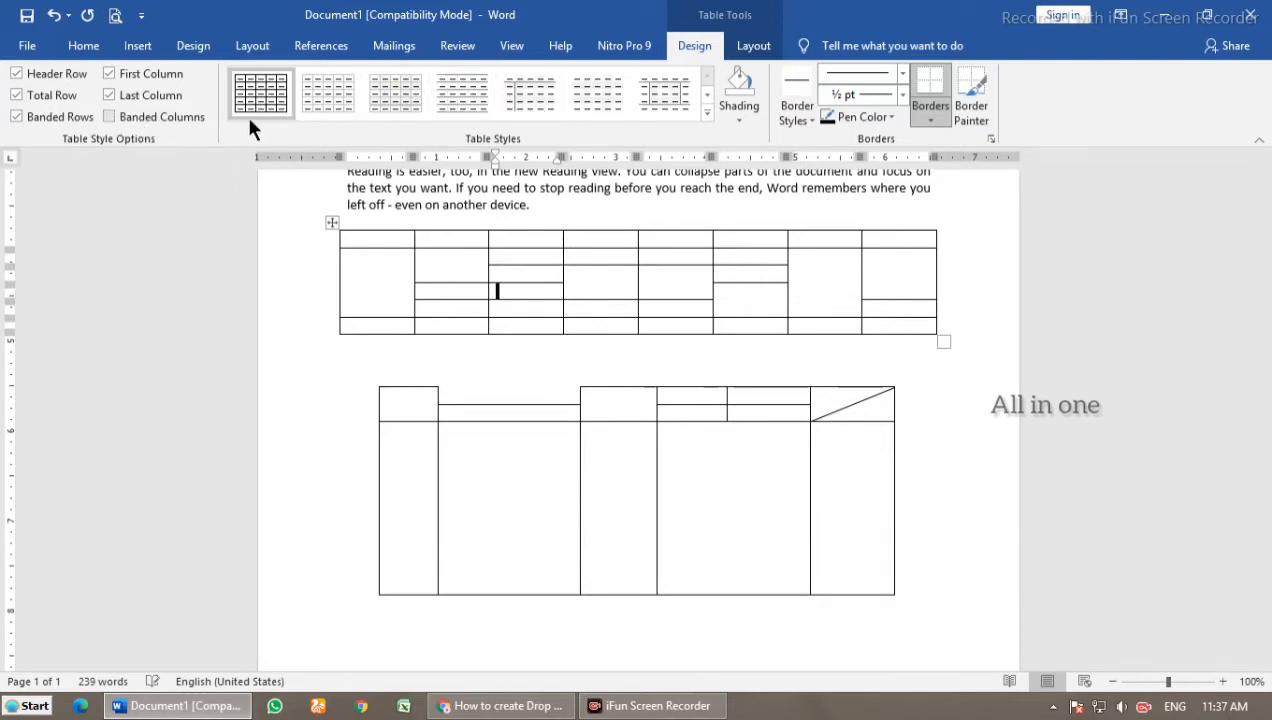
click(130, 90)
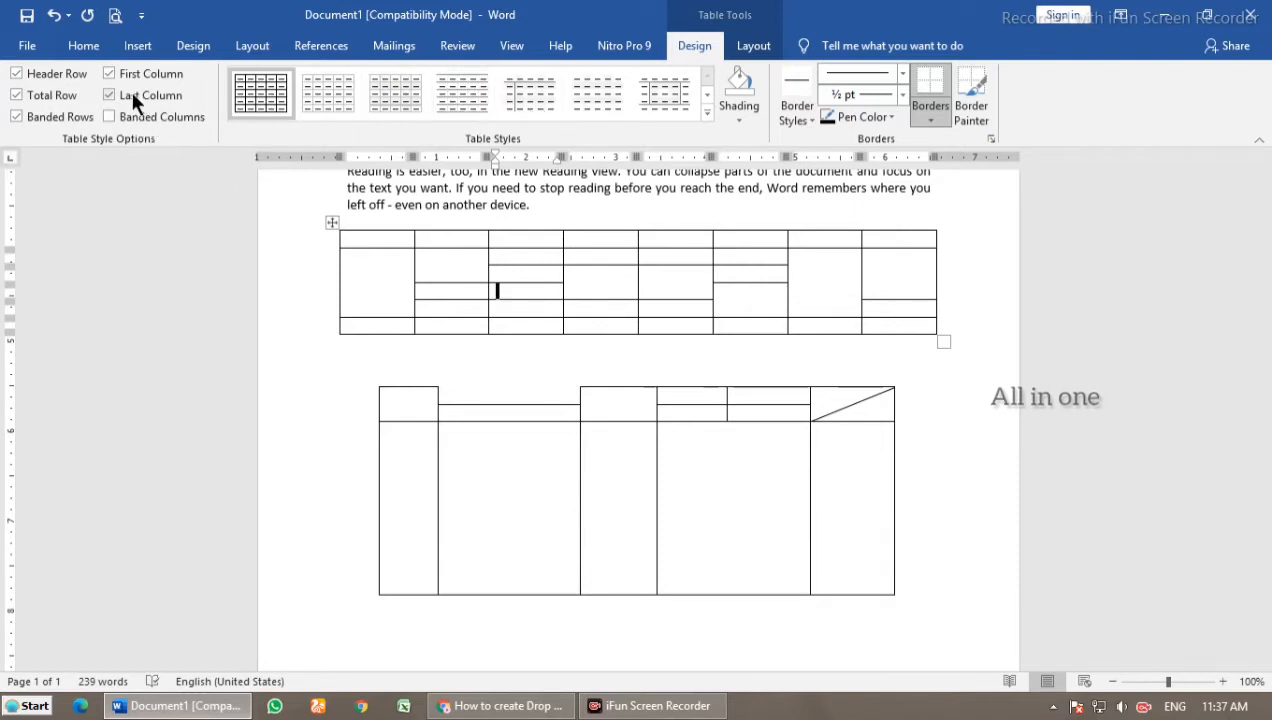
click(16, 116)
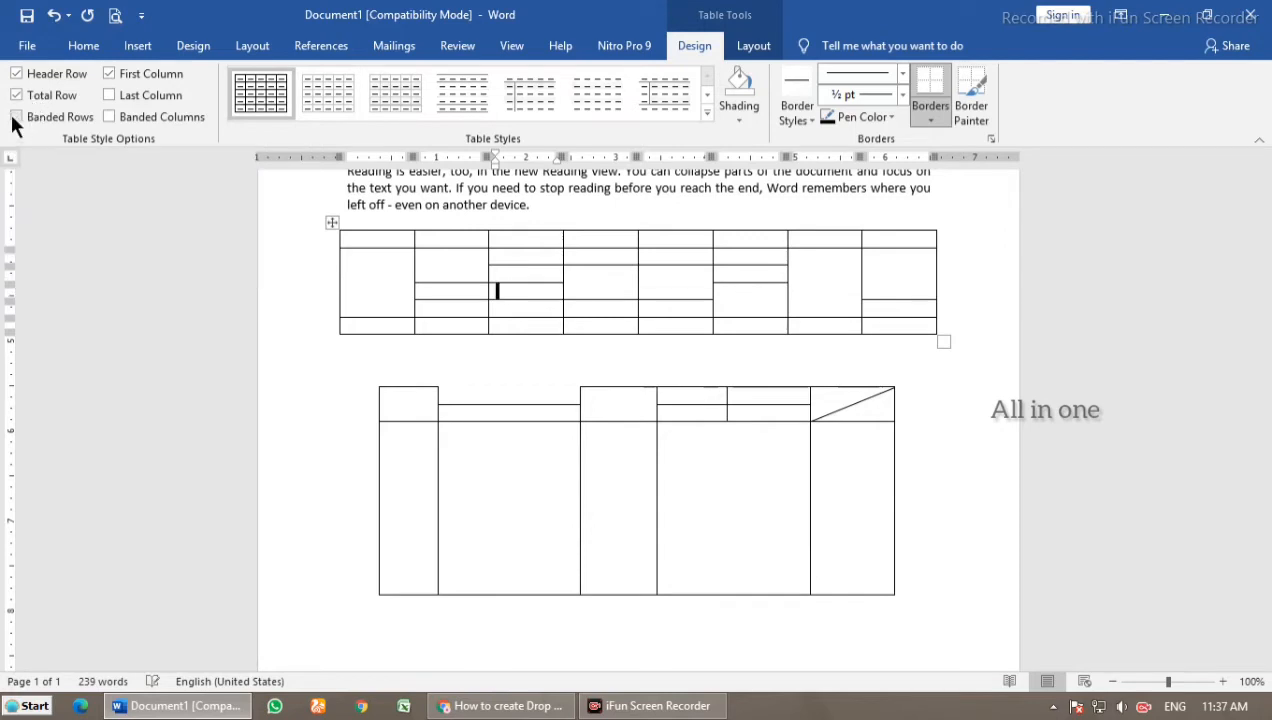
click(16, 96)
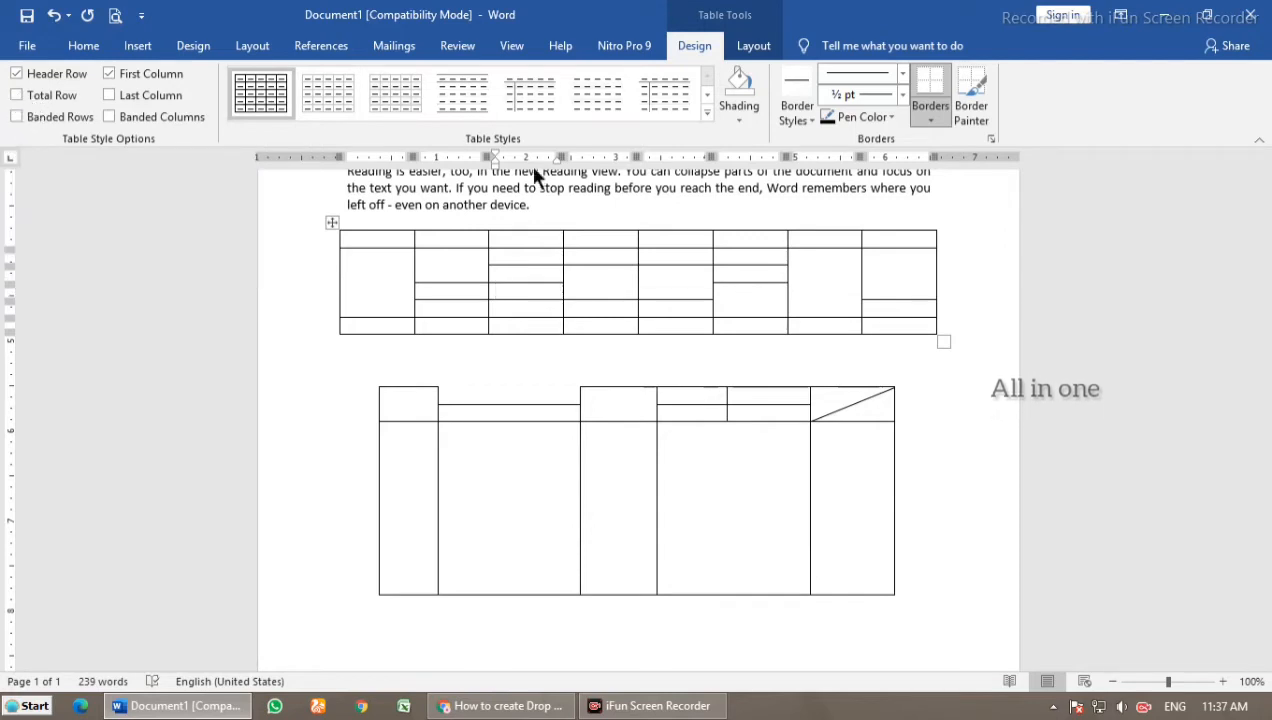
Step: Try several light and plain table styles on the 8-column table, and reapply the black grid style
click(338, 95)
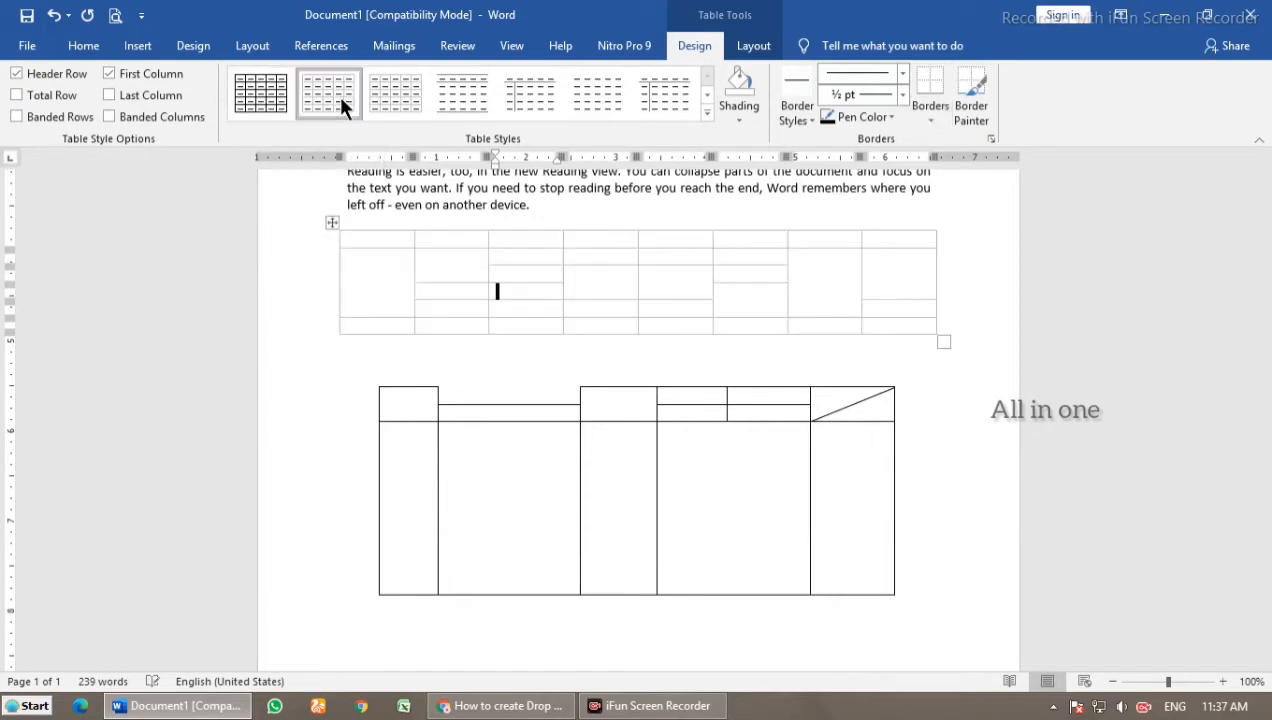
click(403, 94)
click(464, 97)
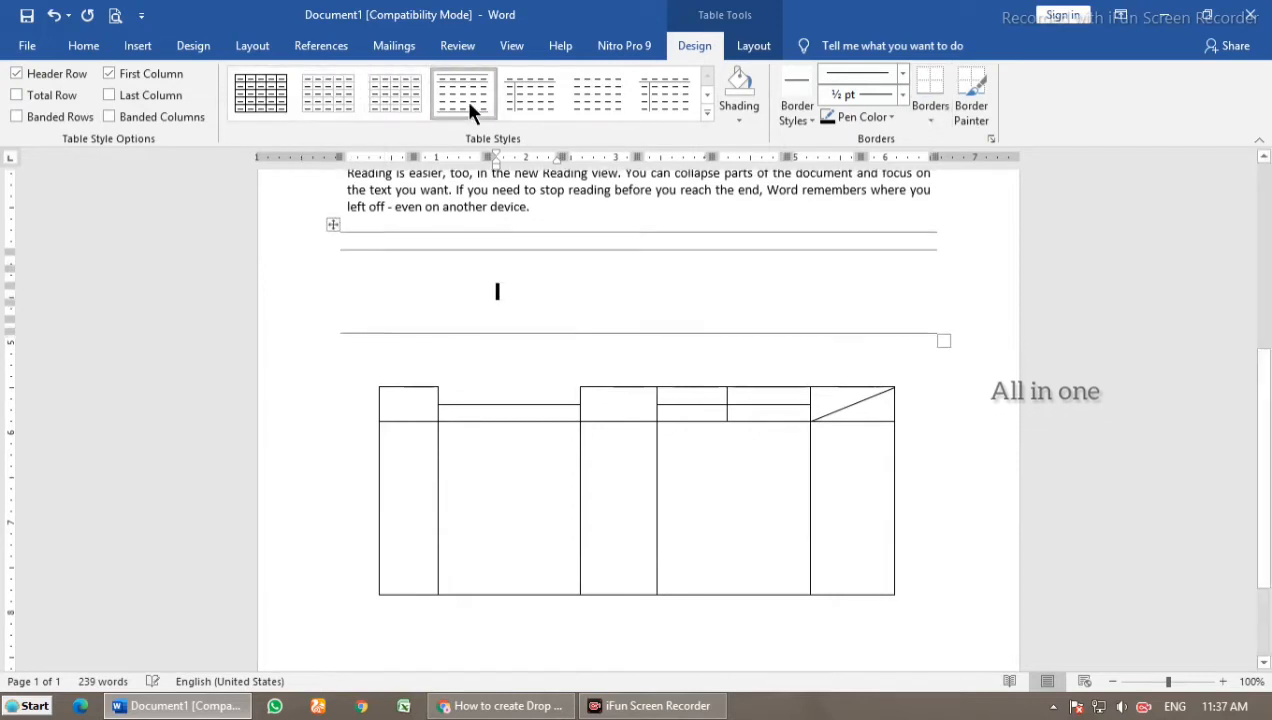
click(538, 100)
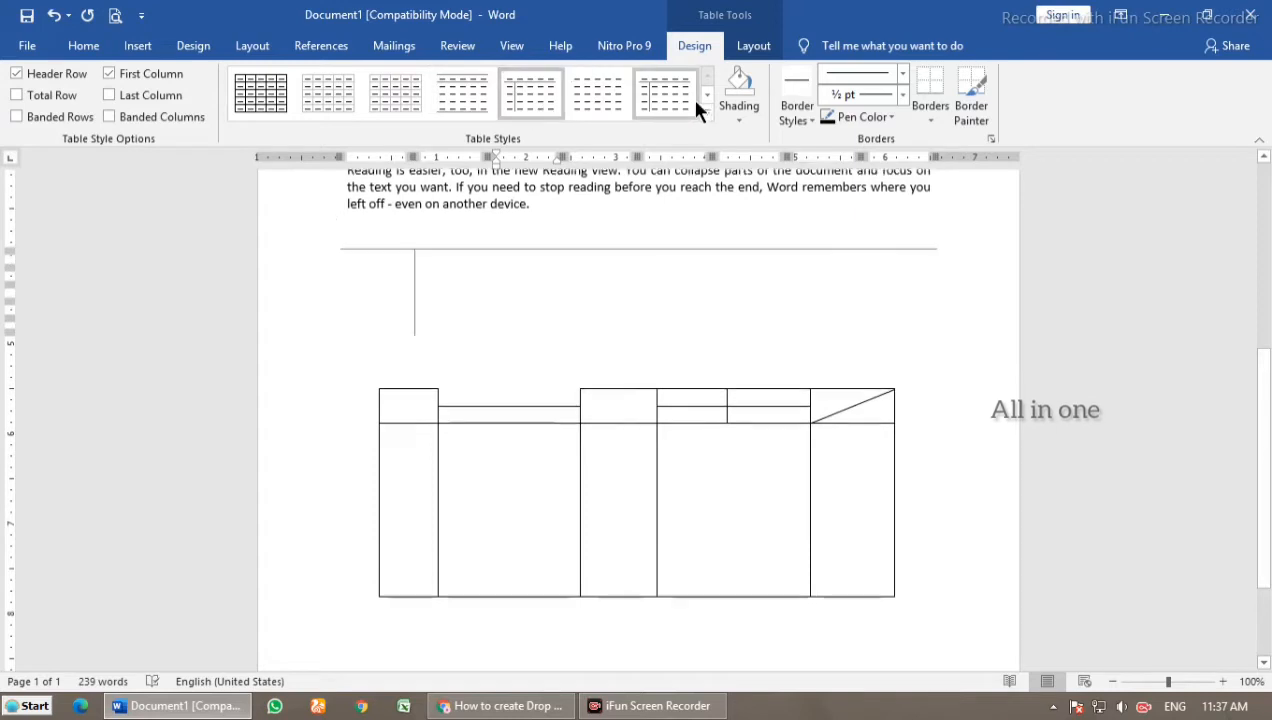
click(256, 96)
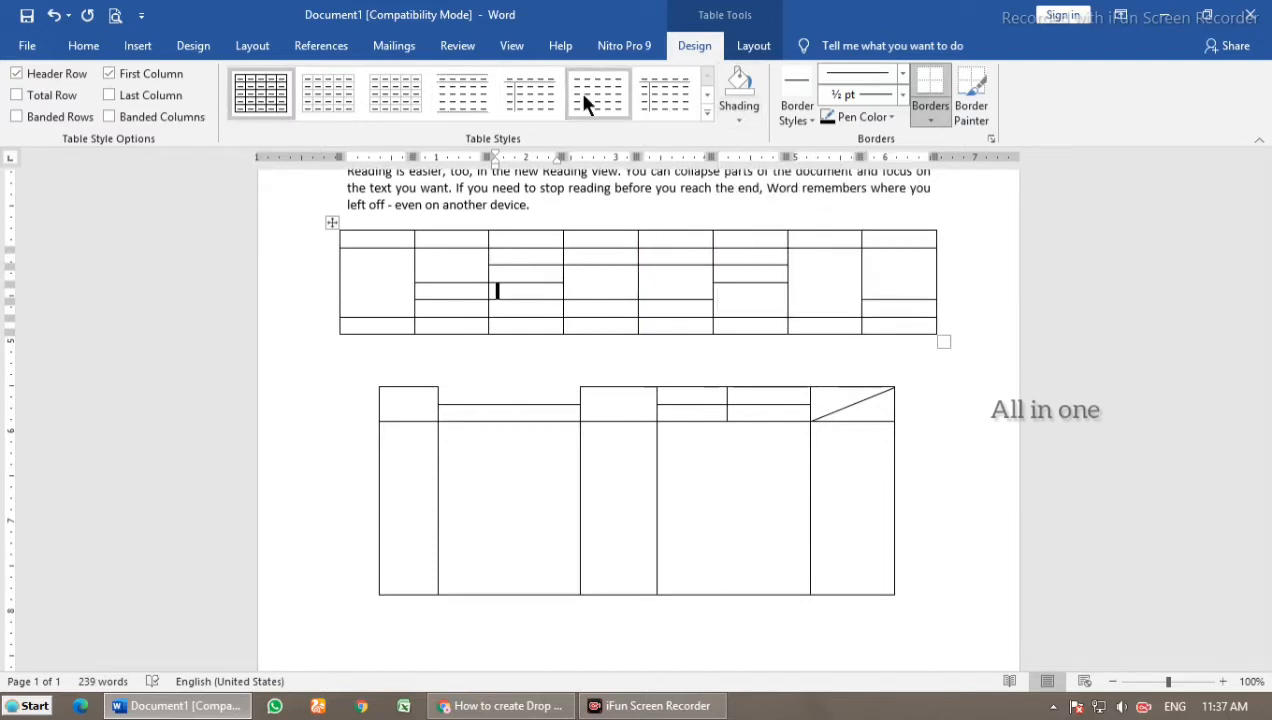
Step: Preview the coloured and dark table styles, including Grid Table 3 and Grid Table 5 Dark, on the 8-column table
click(707, 94)
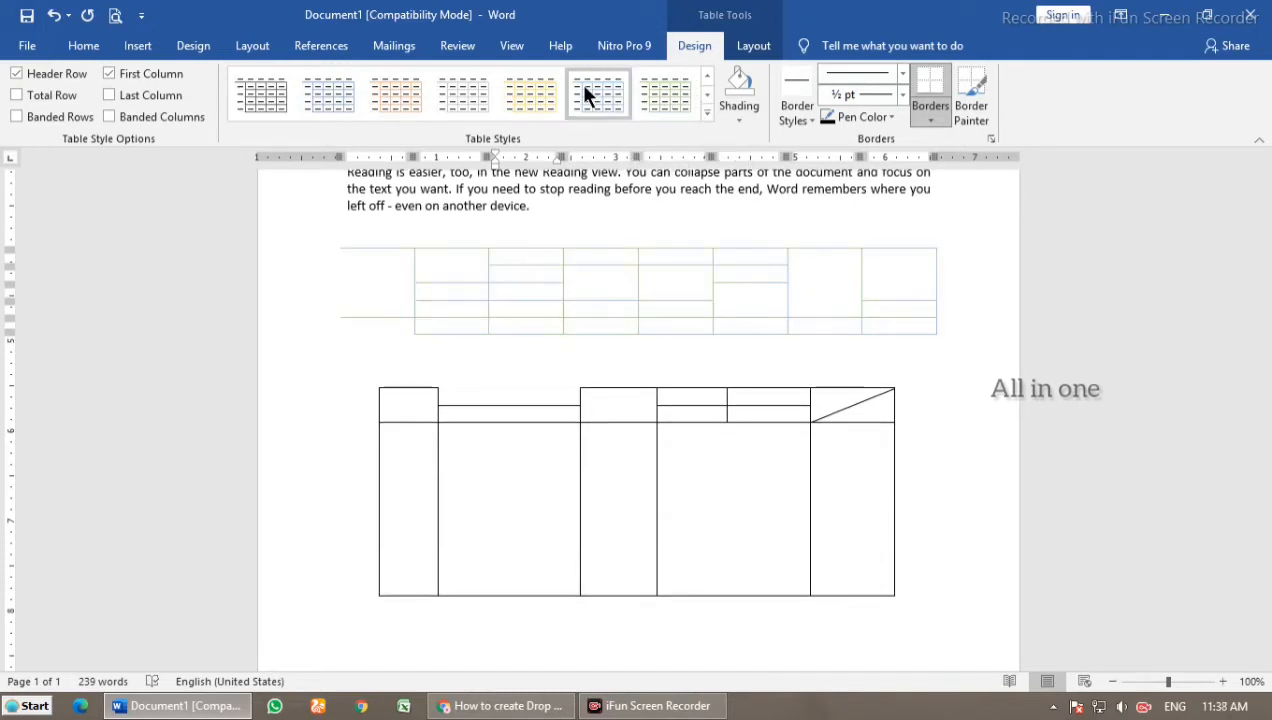
click(249, 93)
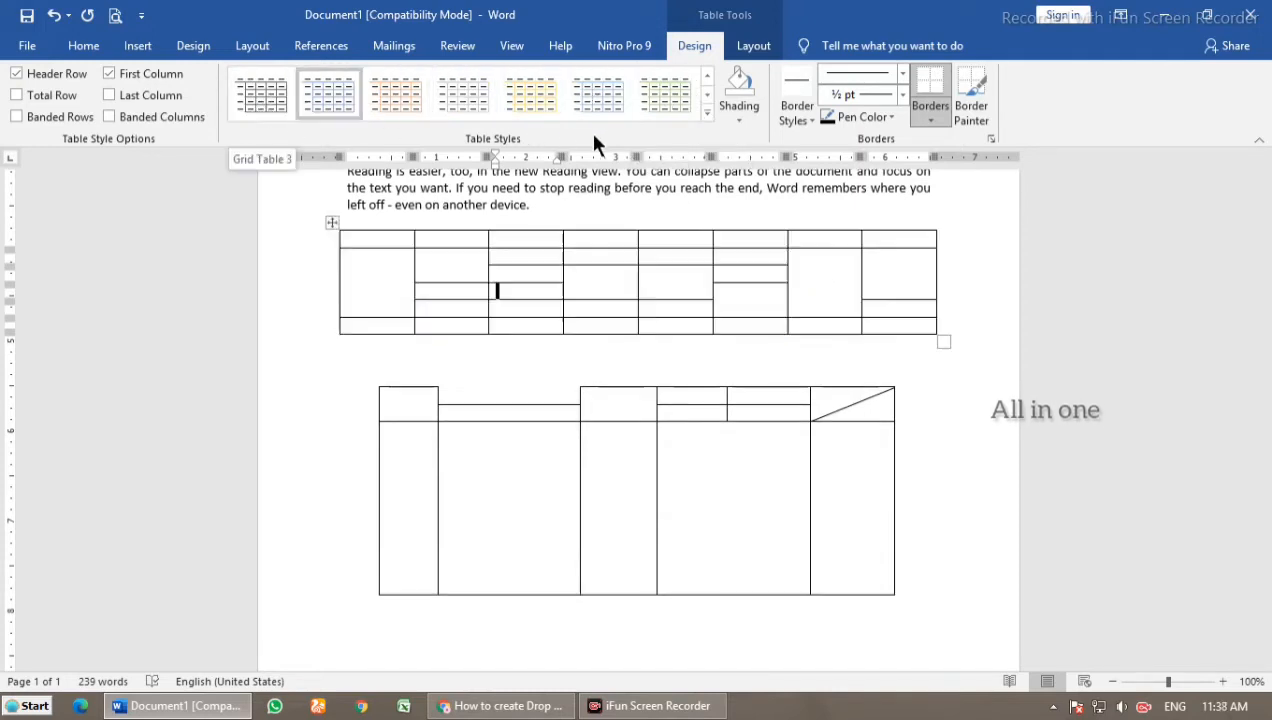
click(706, 95)
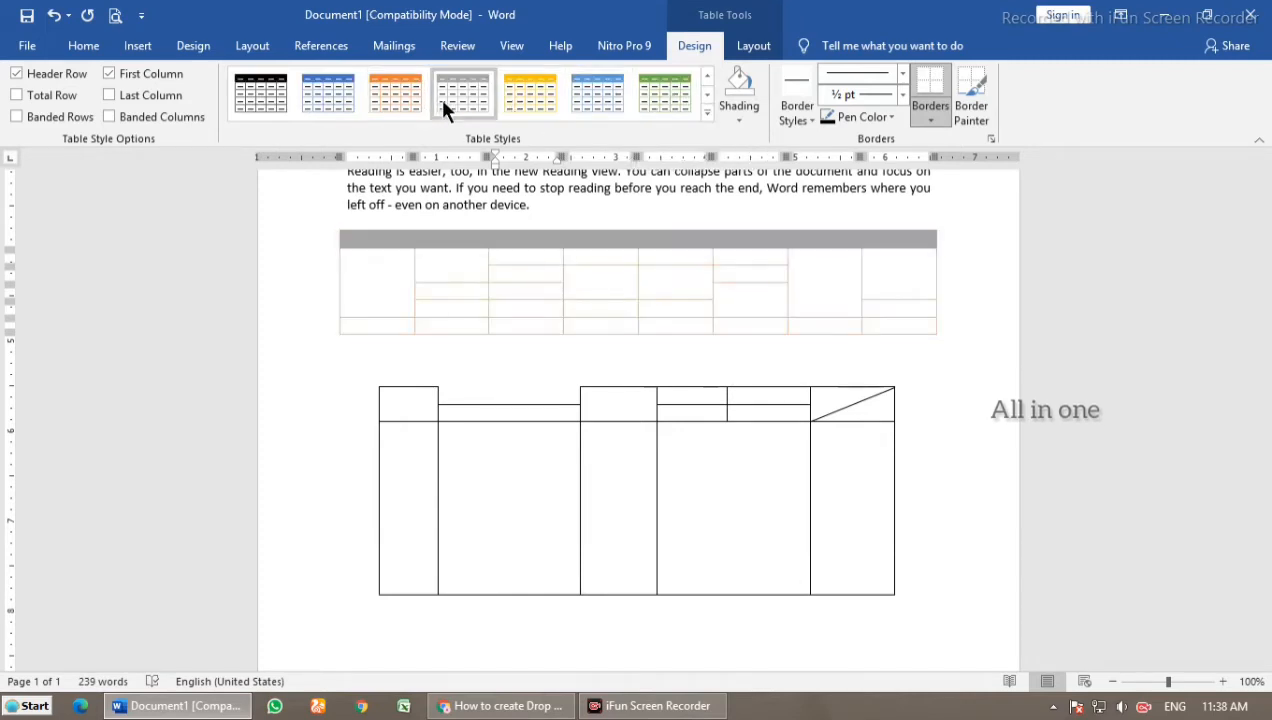
click(336, 92)
click(707, 95)
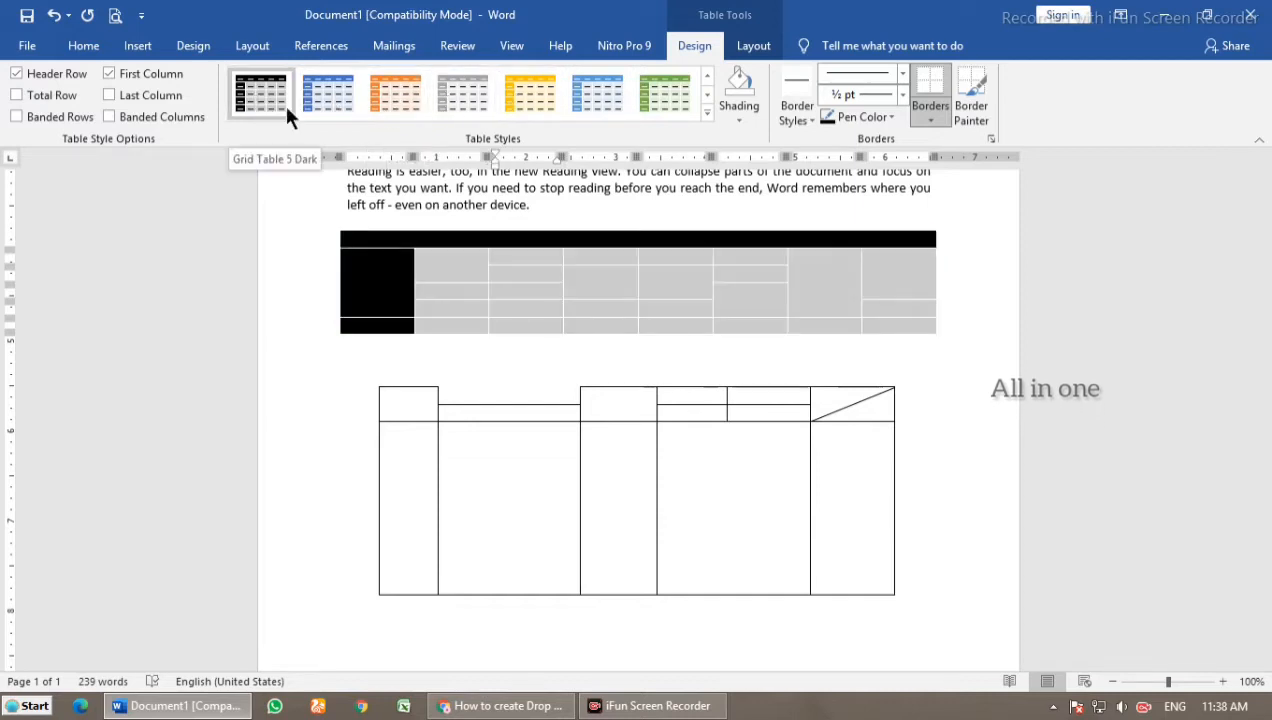
click(708, 95)
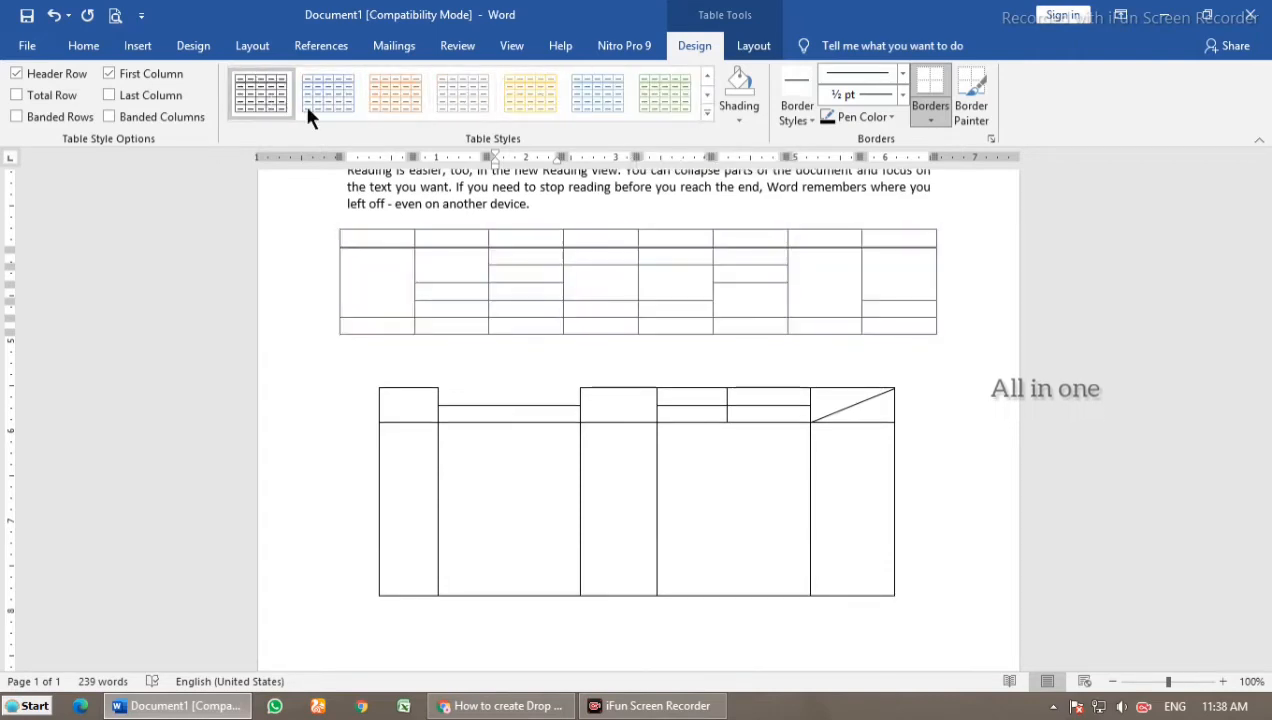
click(708, 94)
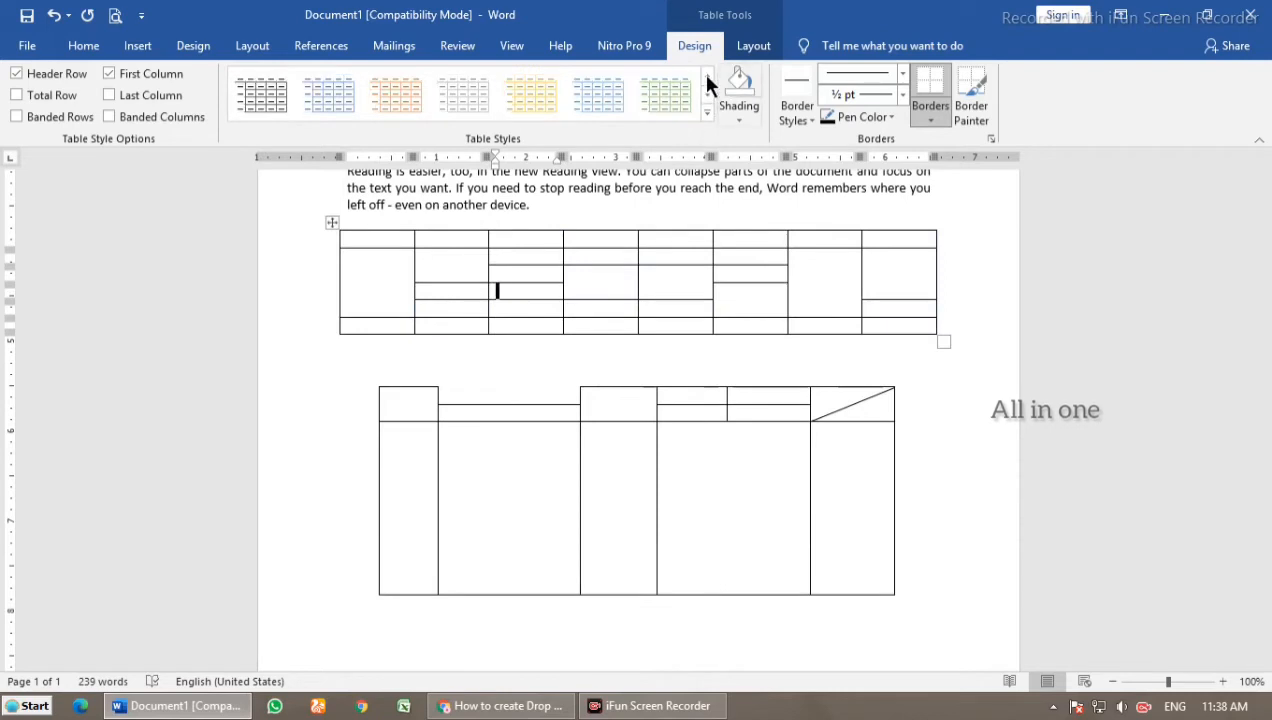
Step: Label the first four header cells of the 8-column table Roll No, Name, F.Name and Class
click(392, 240)
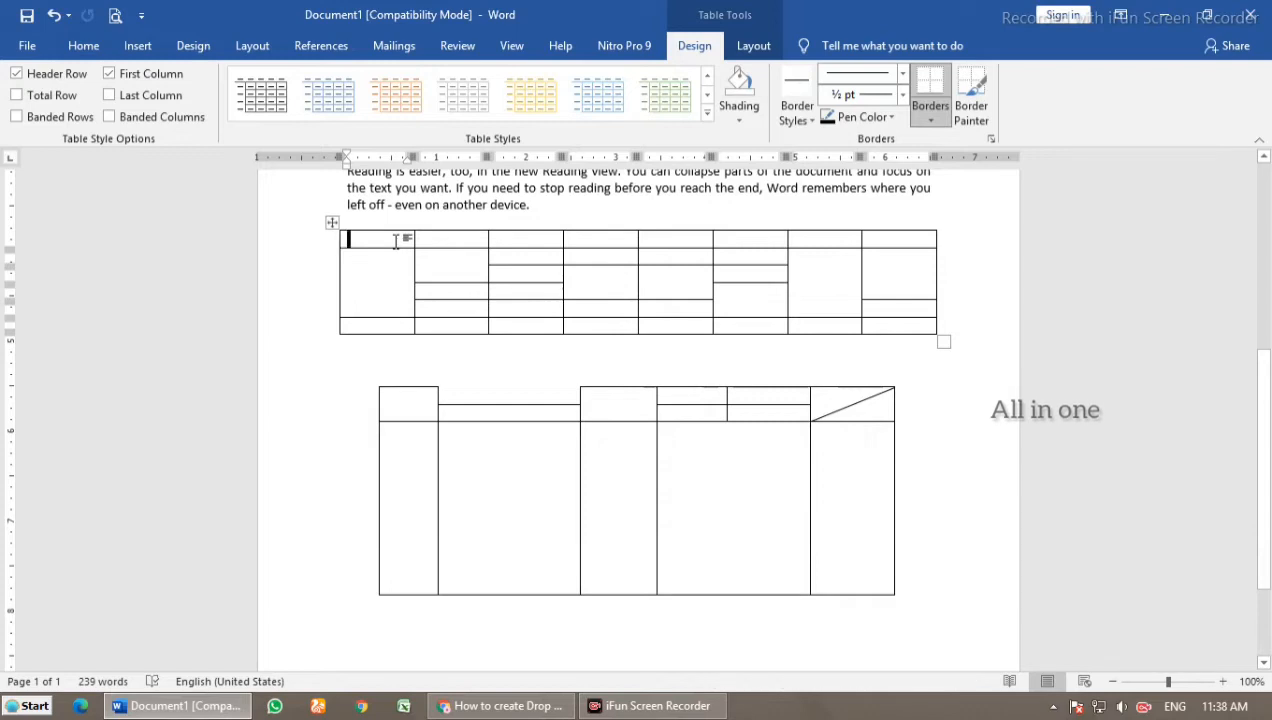
text(Roll)
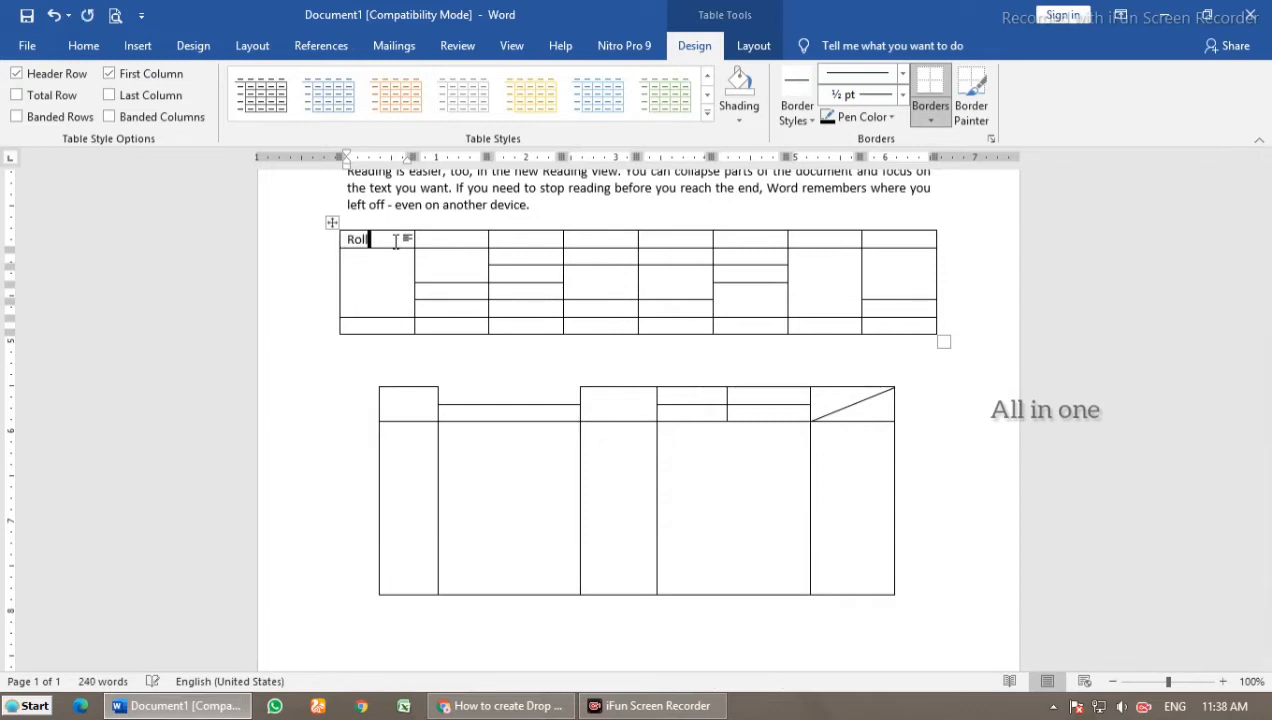
text( No )
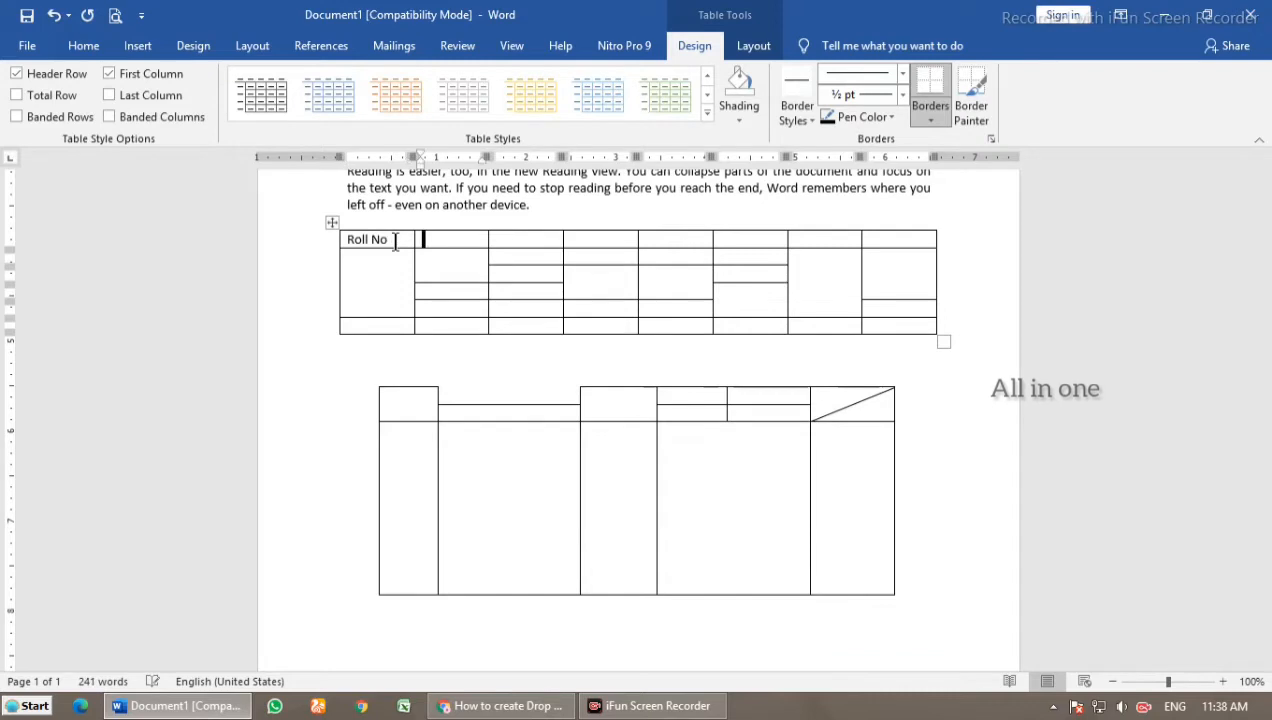
text(Name )
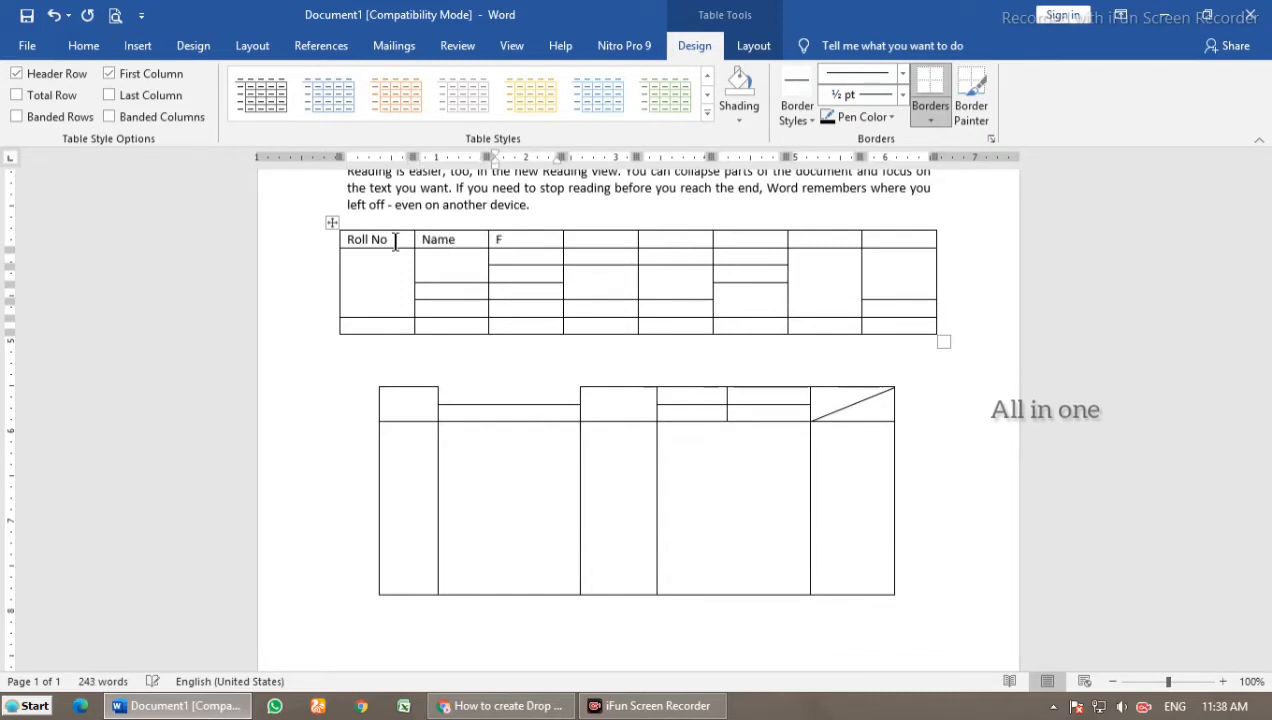
text(F.Name)
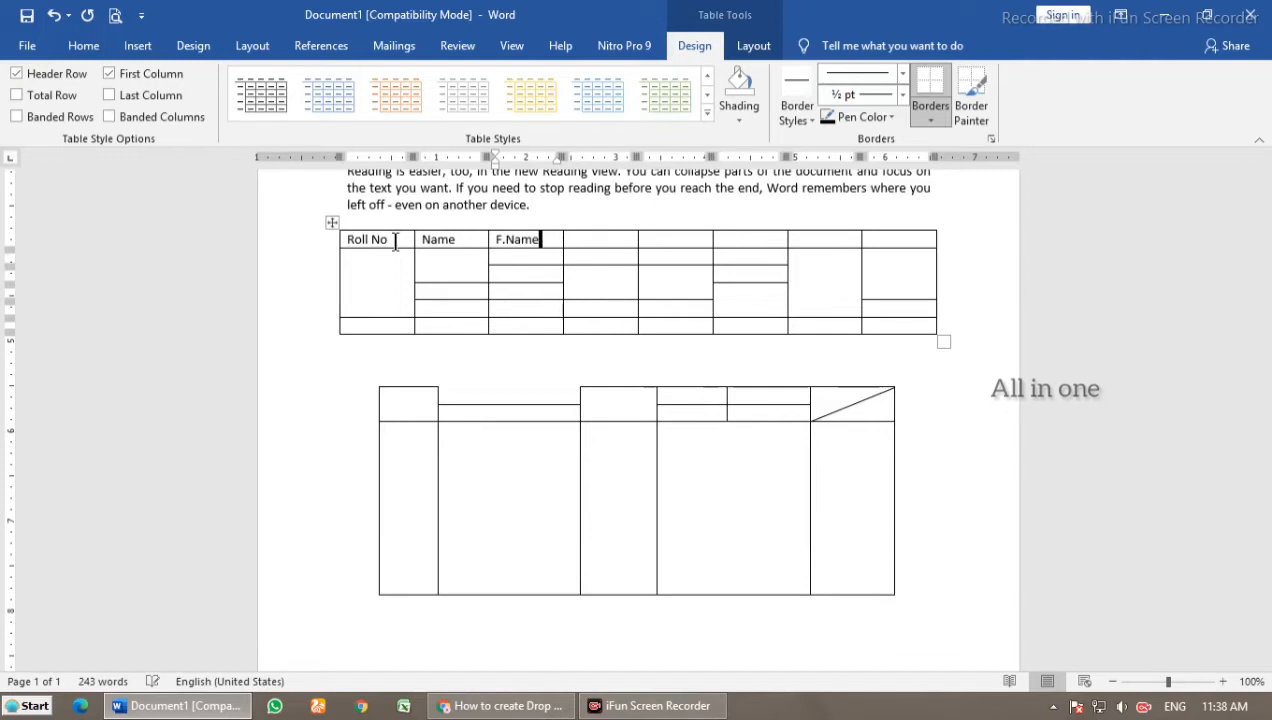
key(Tab)
text(Cla)
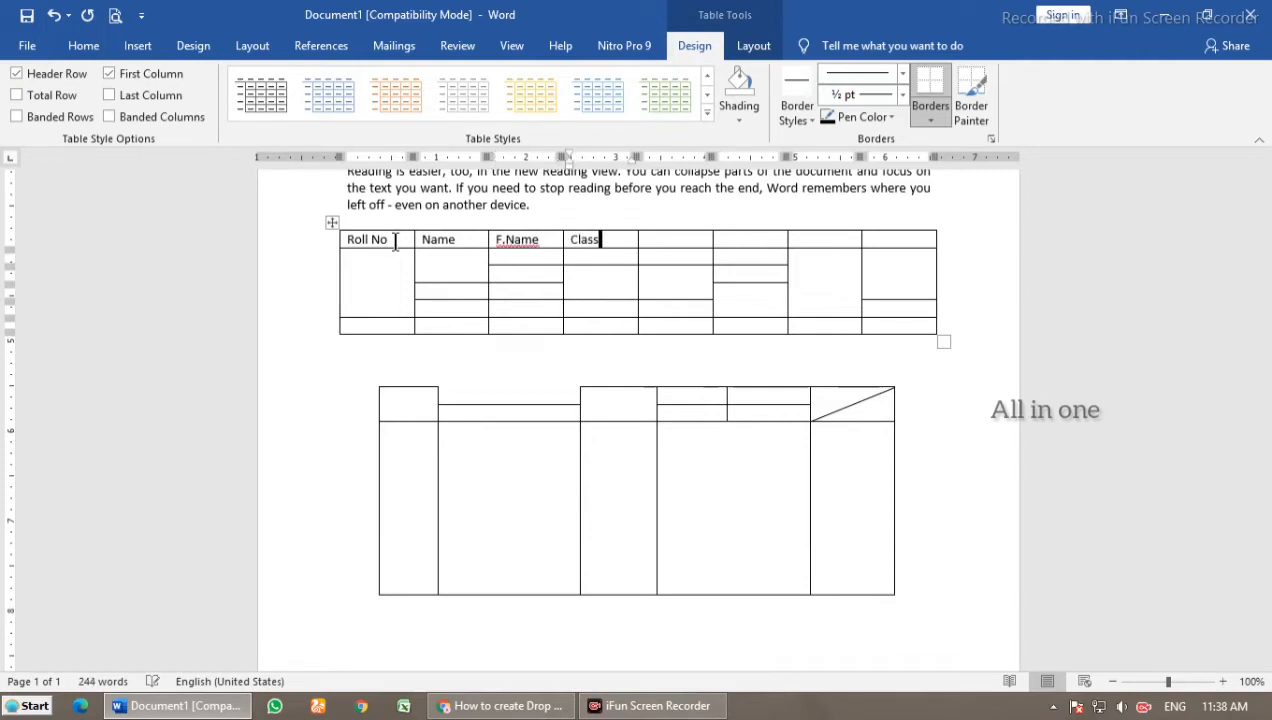
Step: Label the remaining four header cells of the 8-column table Registration, Section, School and Marks
text(Registr)
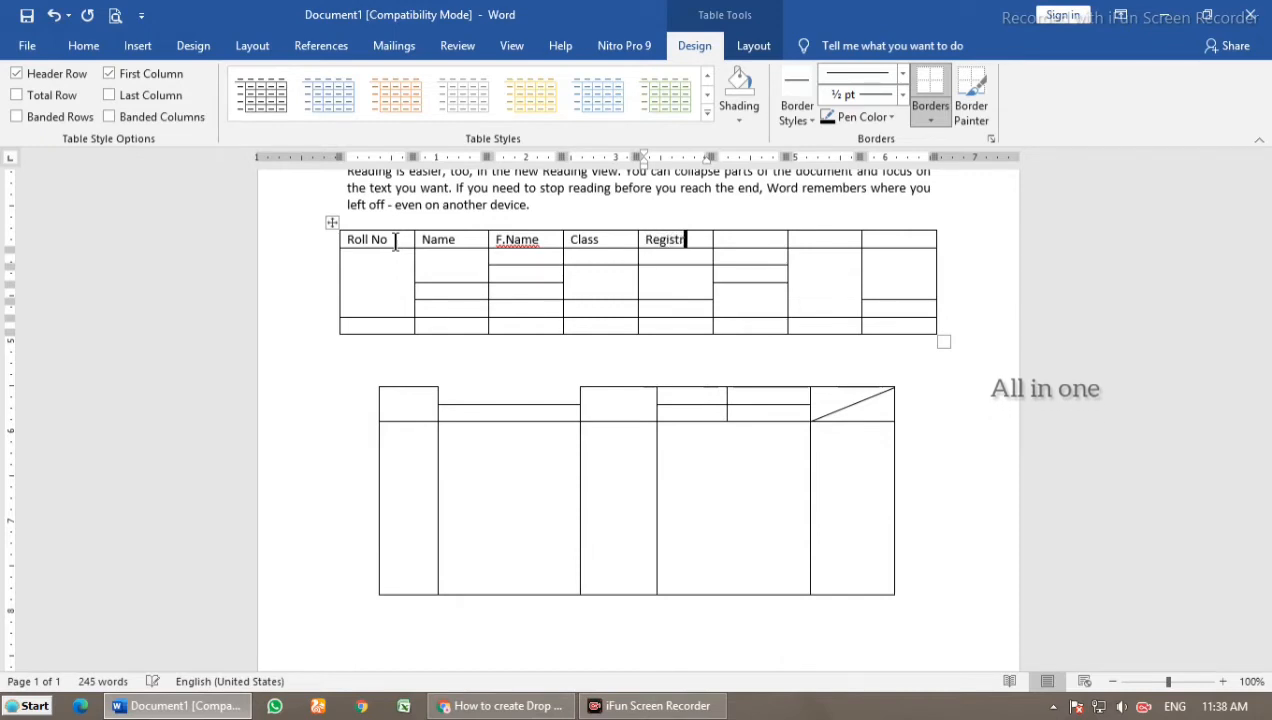
text(ation)
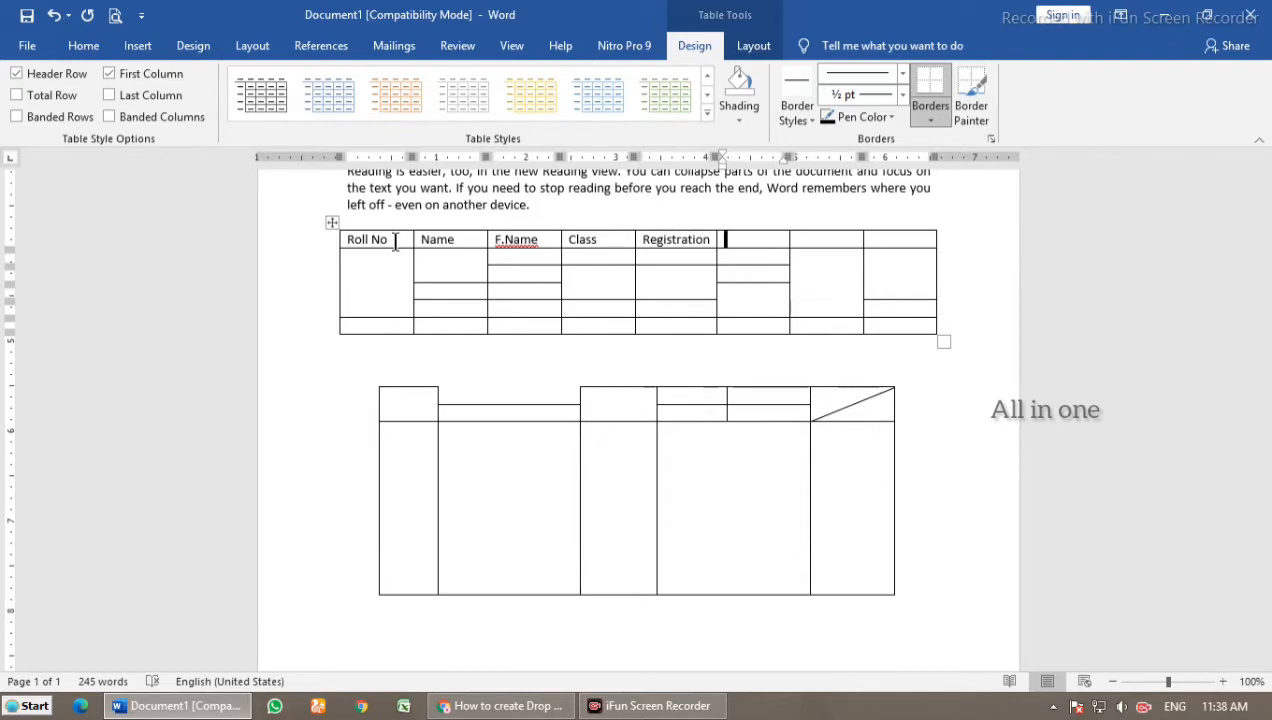
text(Section)
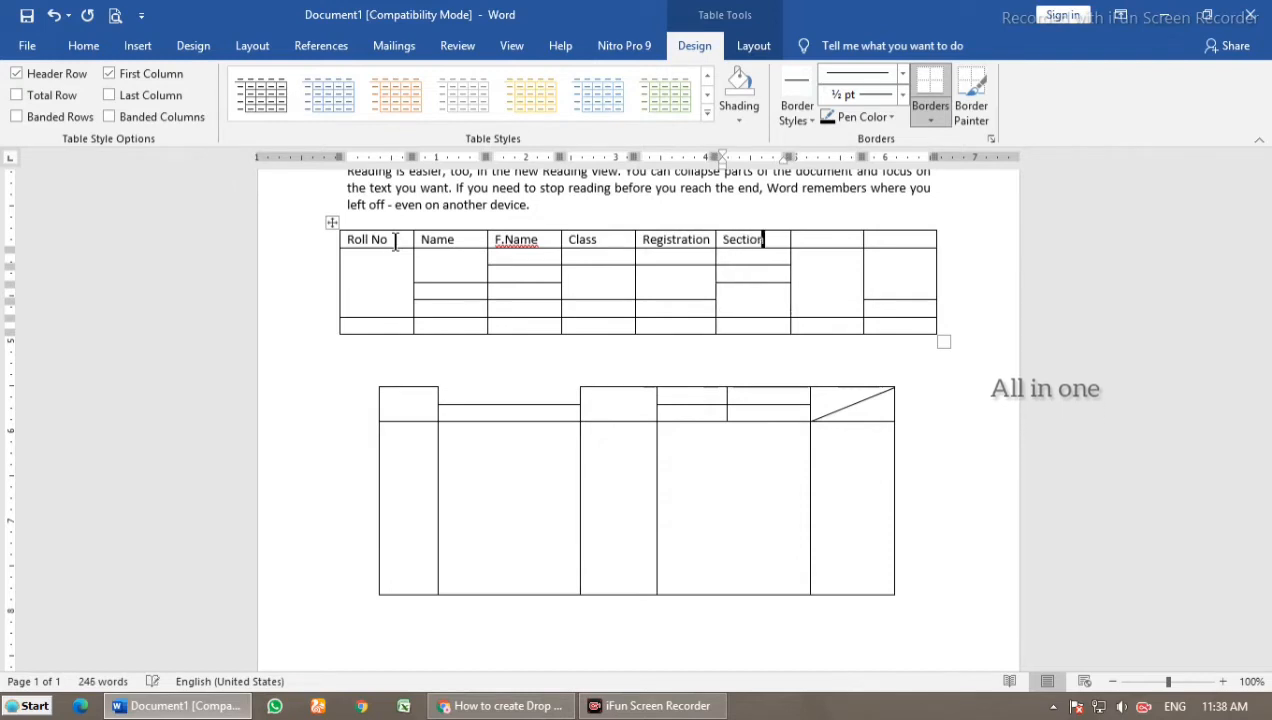
key(Tab)
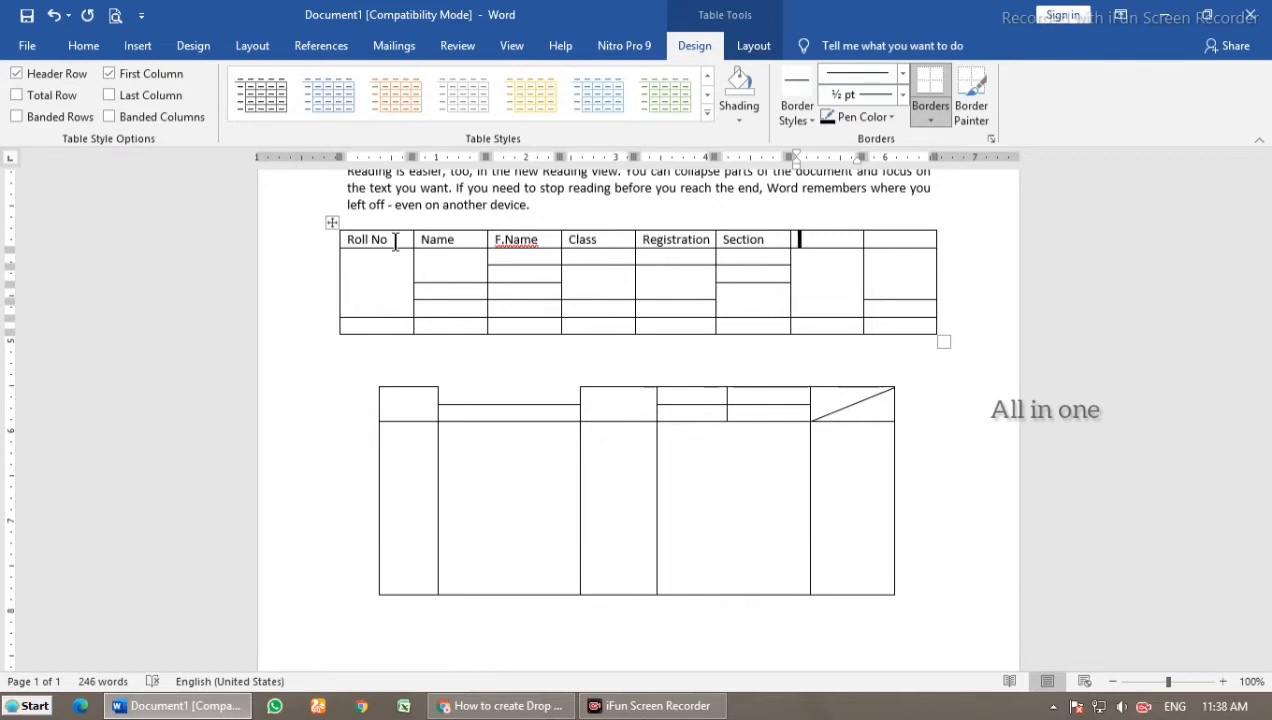
text(Schoo)
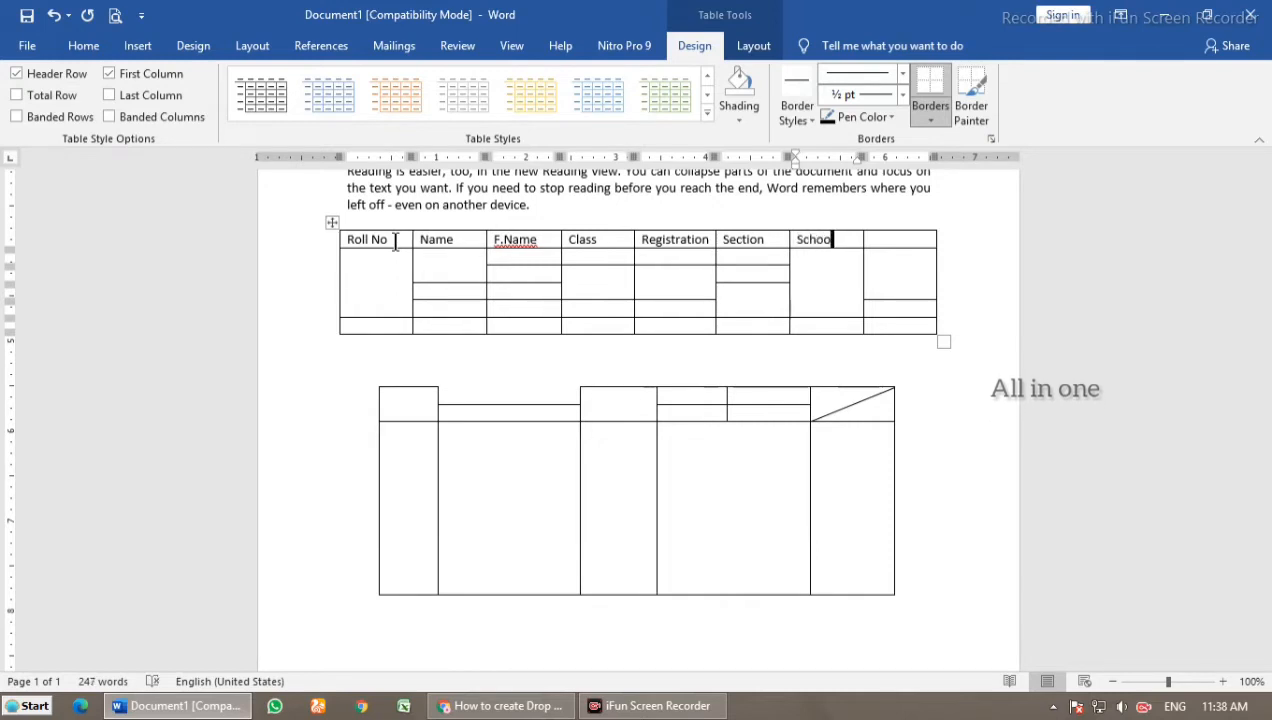
text(l)
key(Tab)
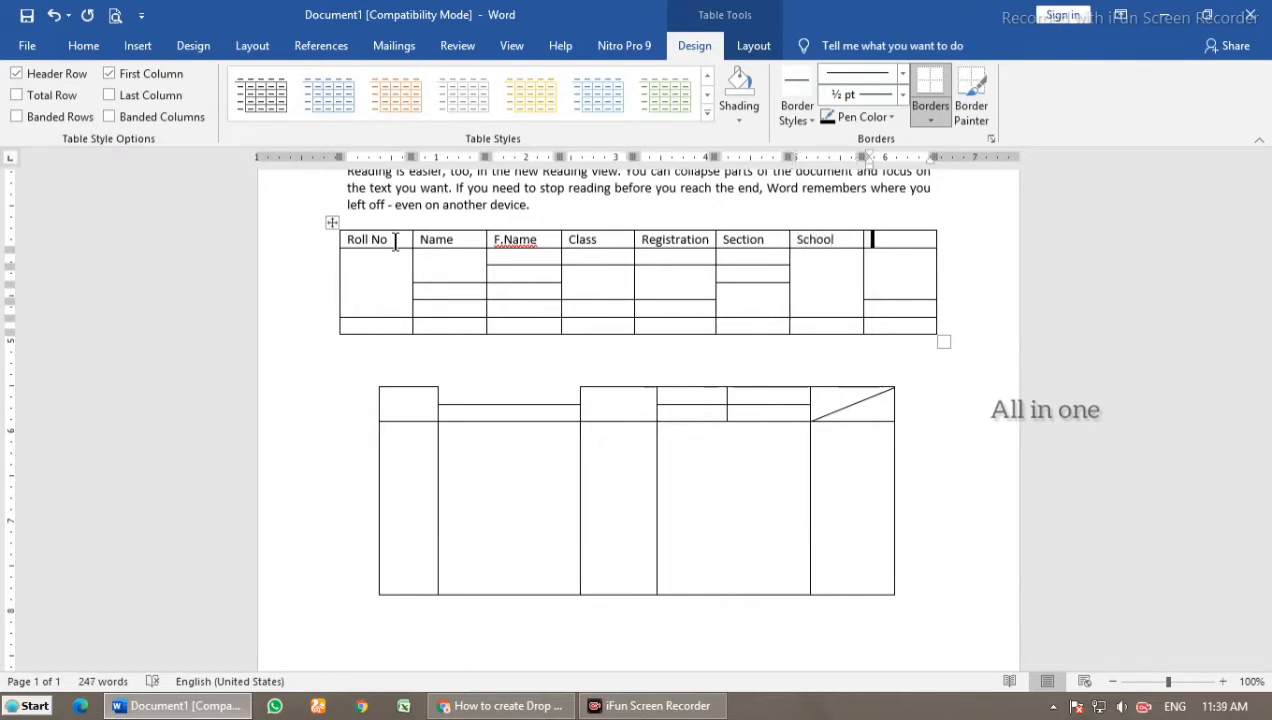
text(Marks)
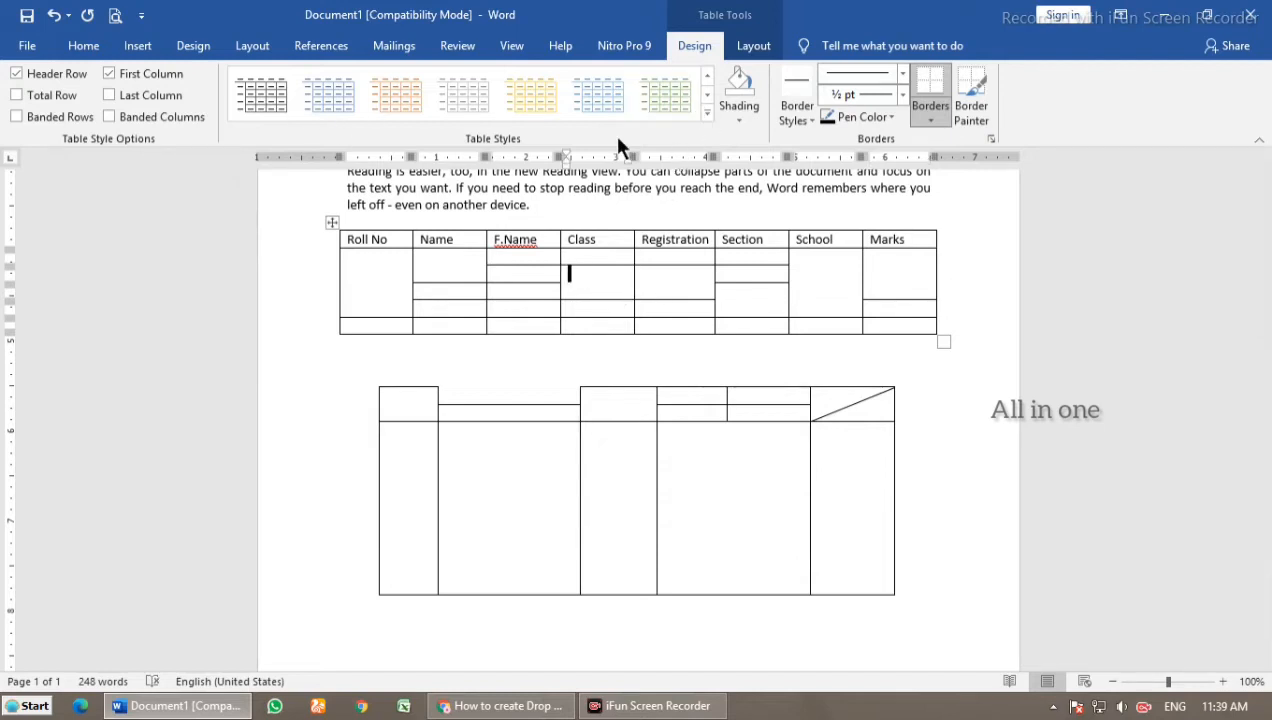
Step: Shade the entire header row of the 8-column table grey
click(737, 118)
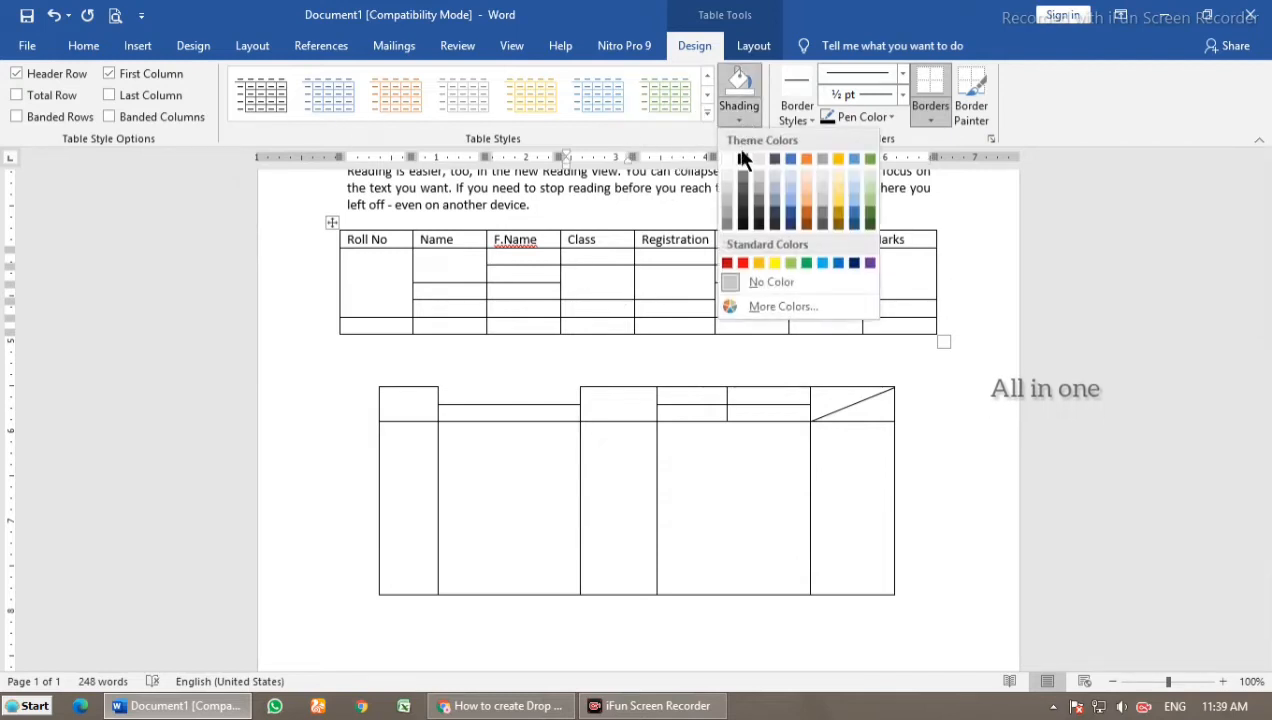
click(380, 235)
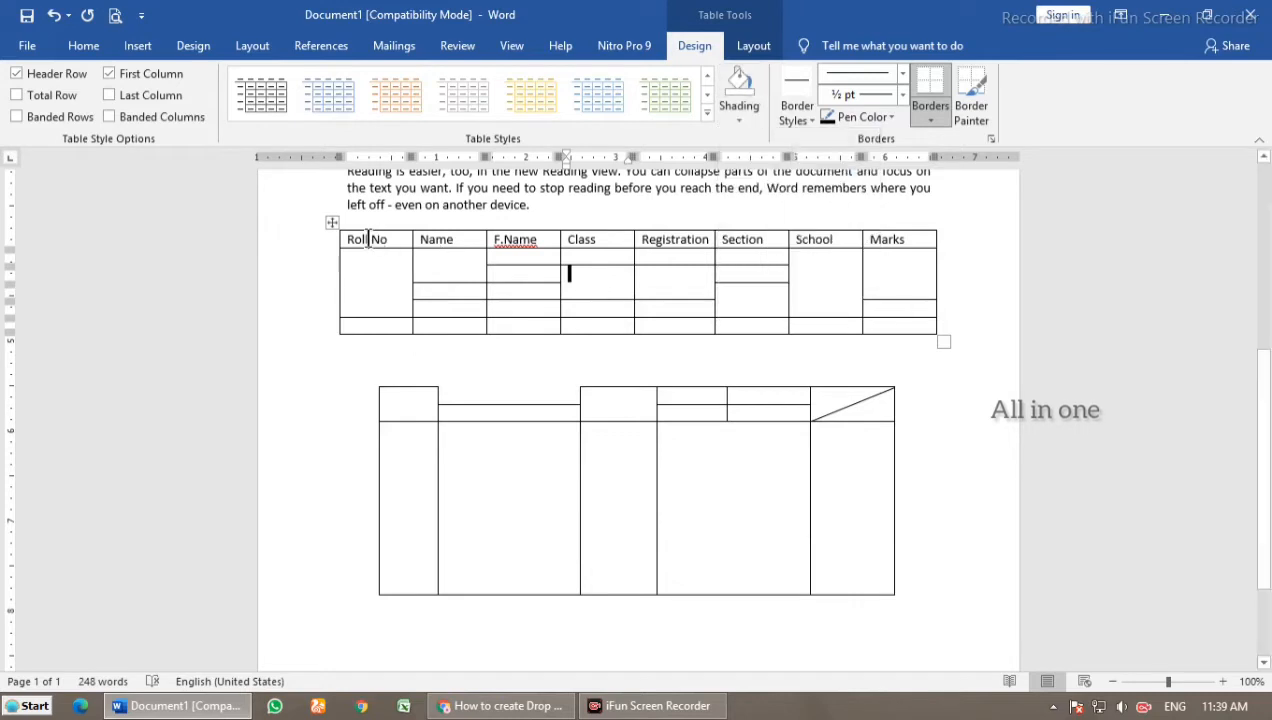
drag(408, 240, 920, 240)
click(739, 117)
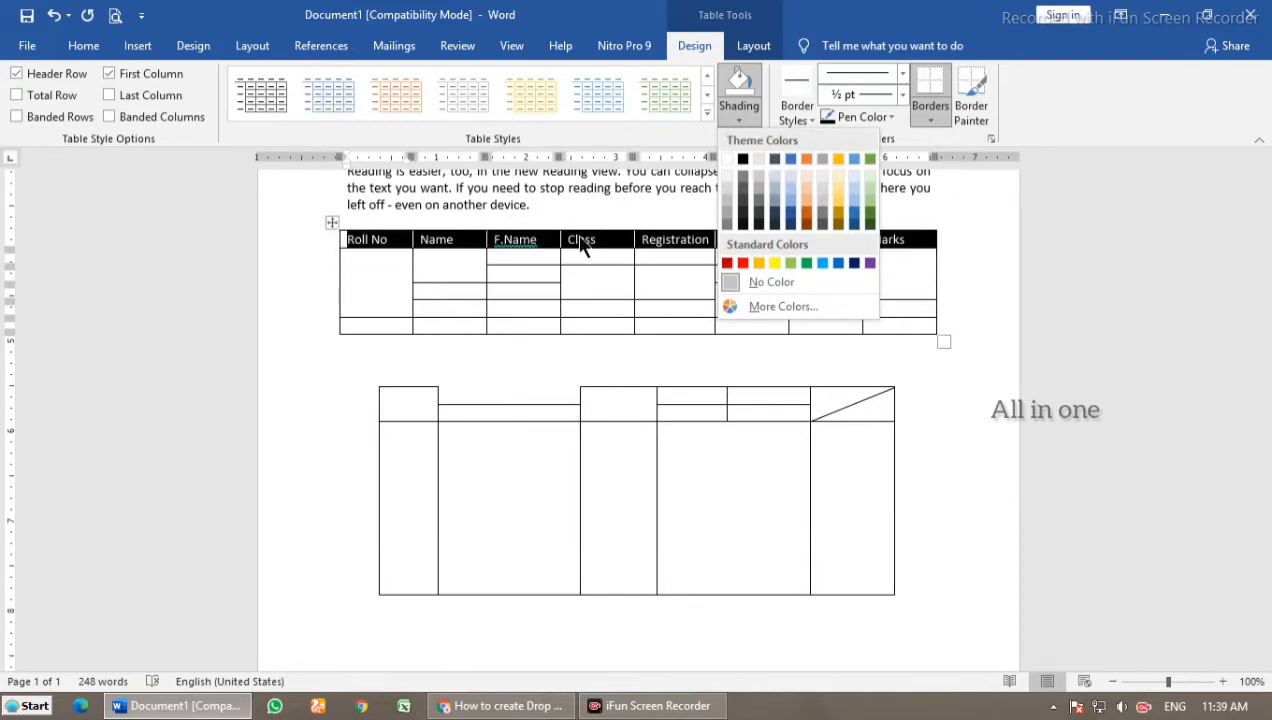
click(731, 201)
click(636, 289)
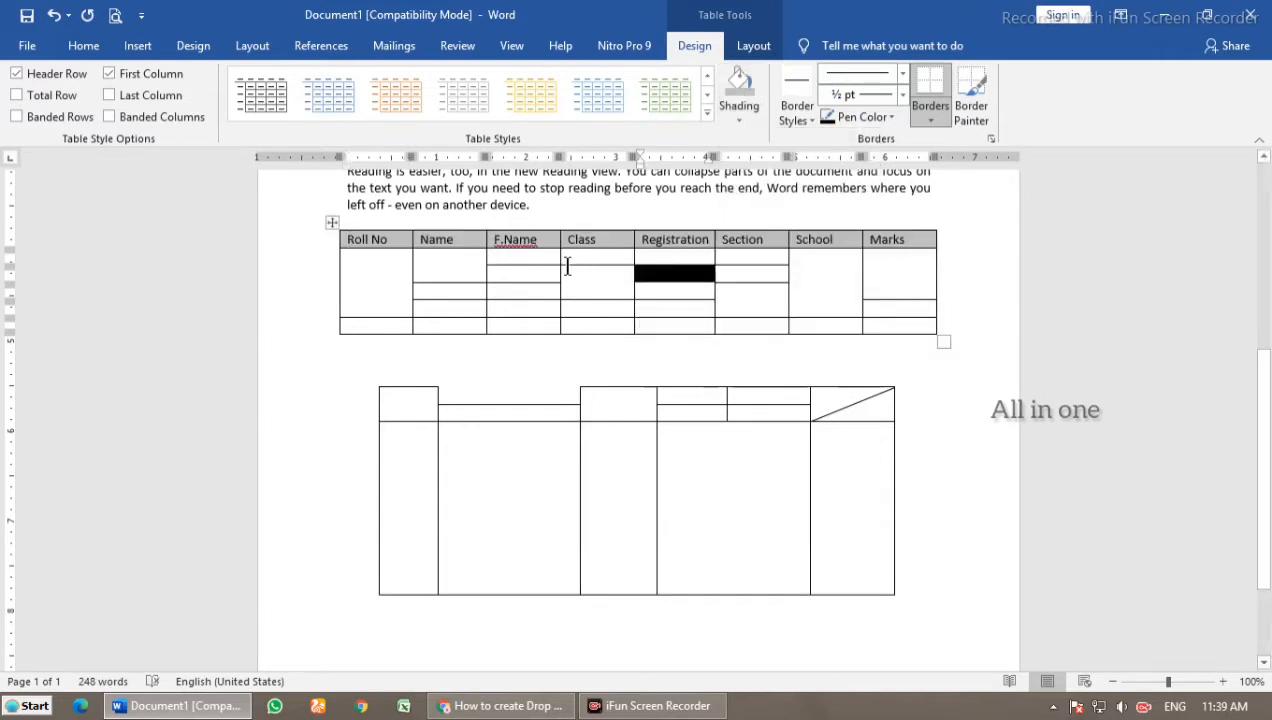
click(903, 258)
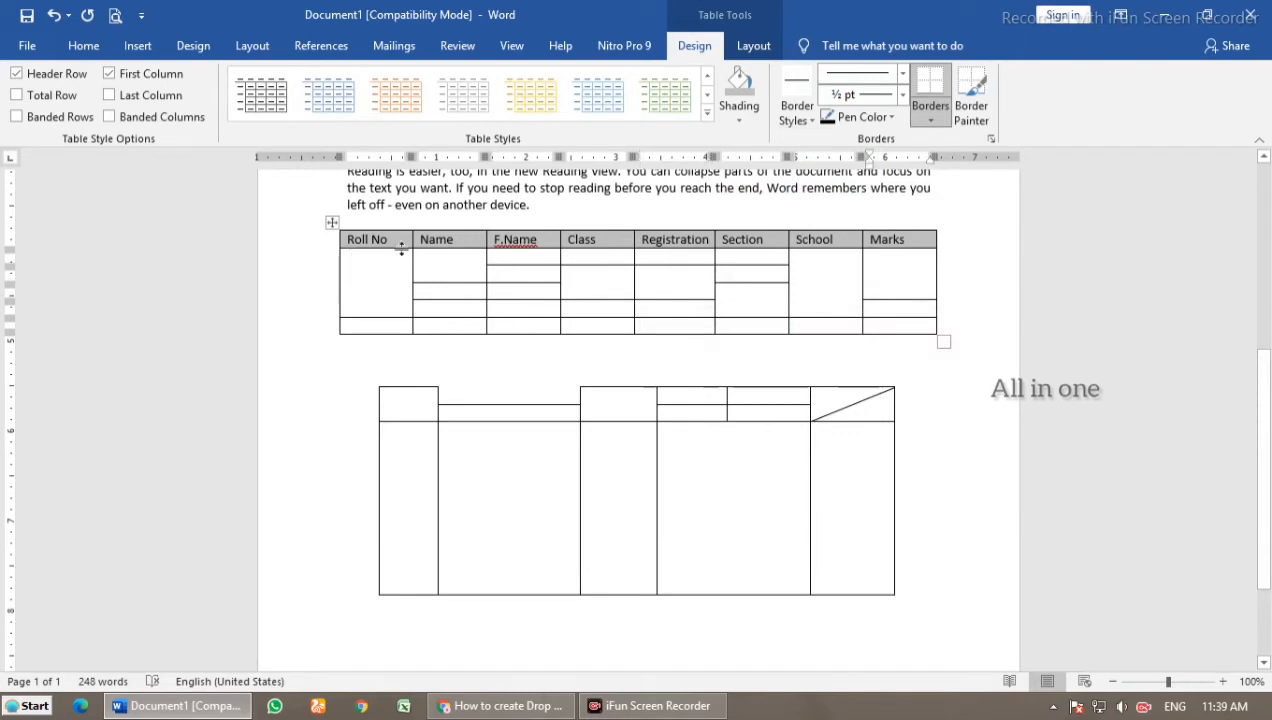
Step: Shade the entire header row, from Roll No to Marks, light orange
drag(348, 241, 893, 250)
click(739, 118)
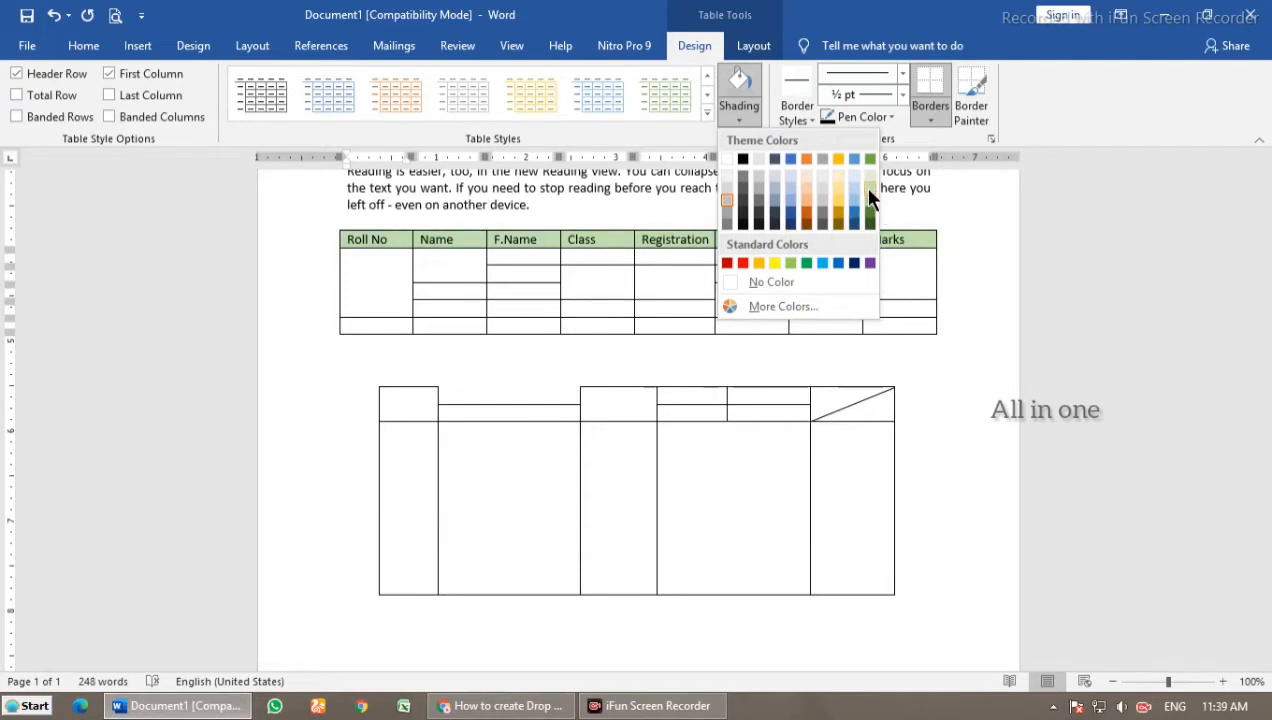
click(807, 190)
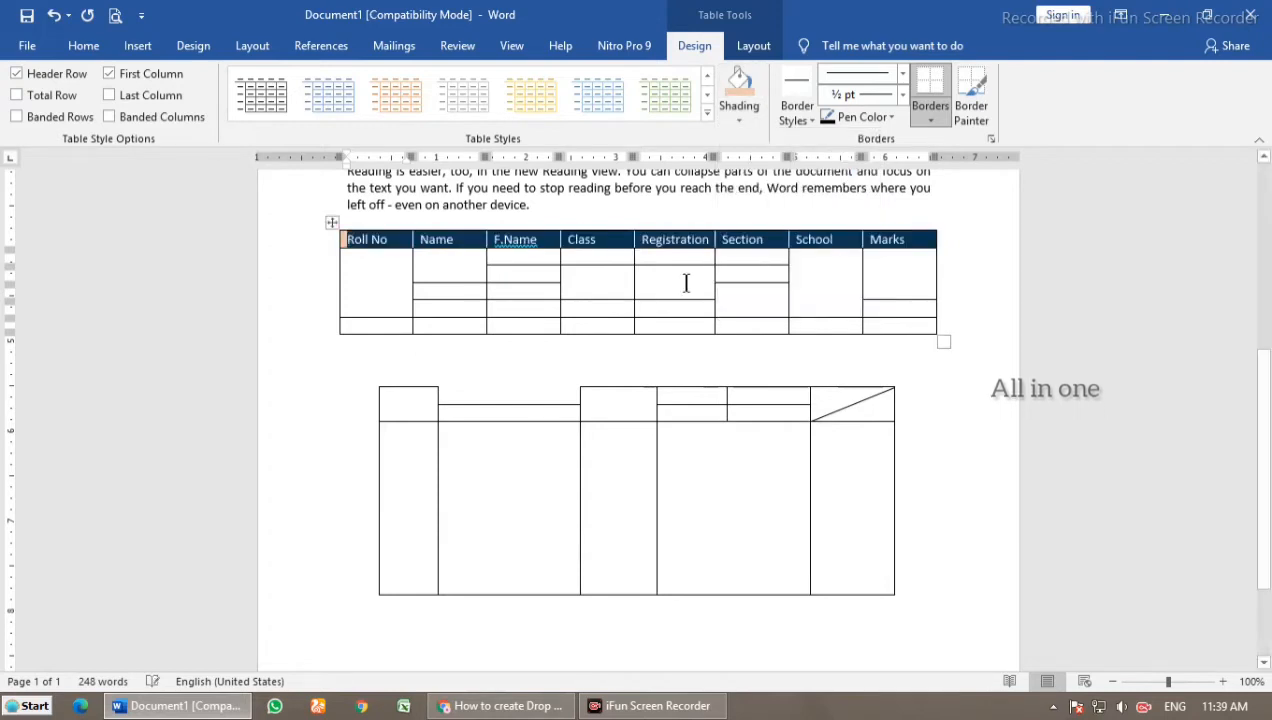
click(618, 276)
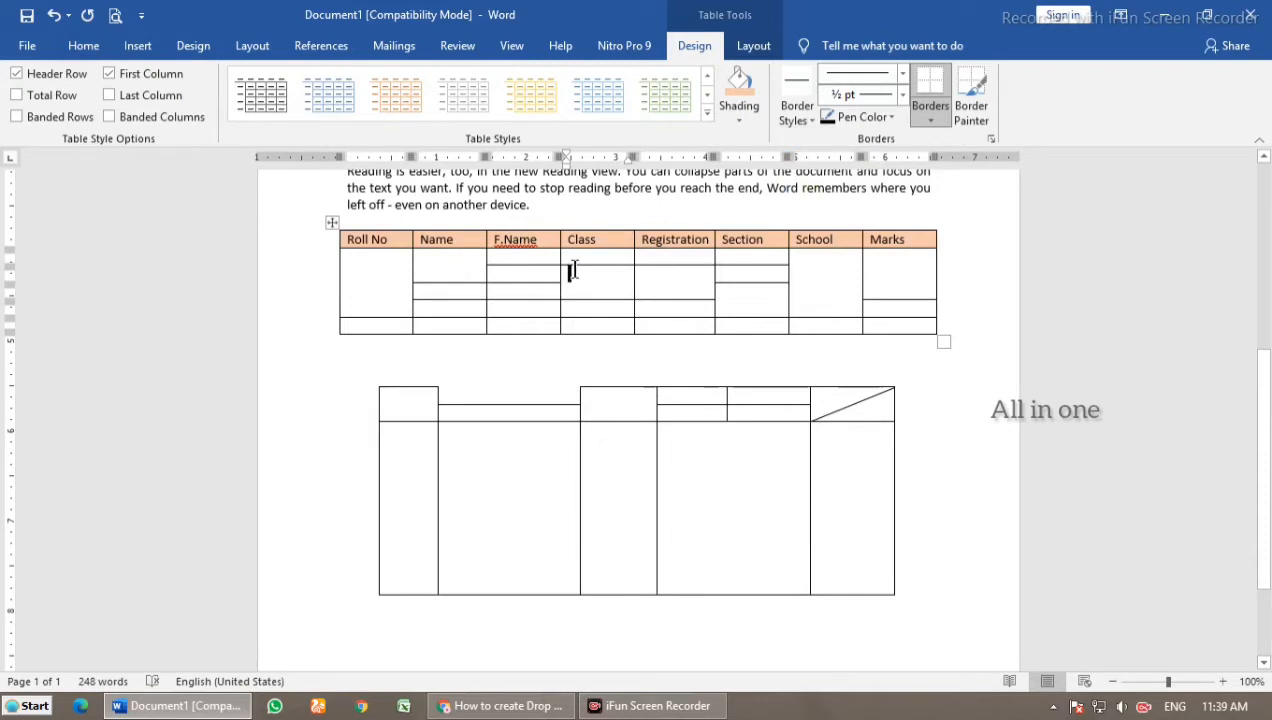
Step: Shade the Class column's cells grey, from the second cell below the header down to the last row
drag(576, 270, 598, 322)
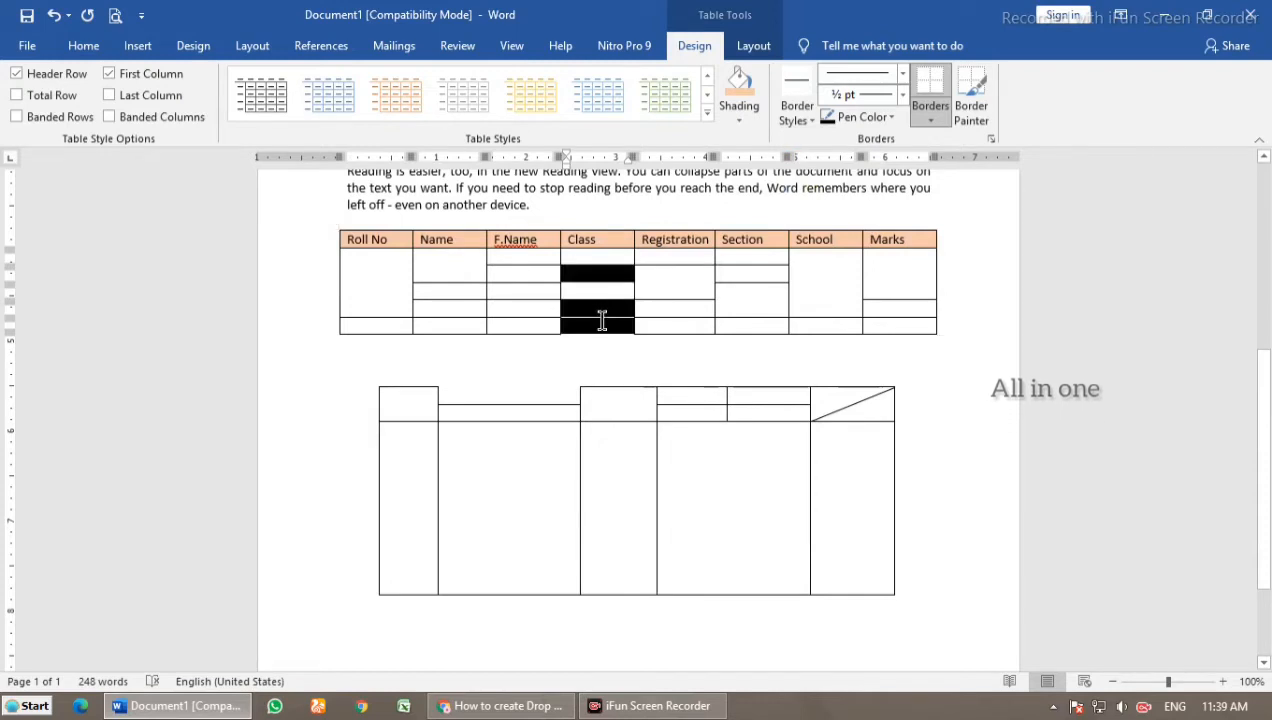
click(740, 122)
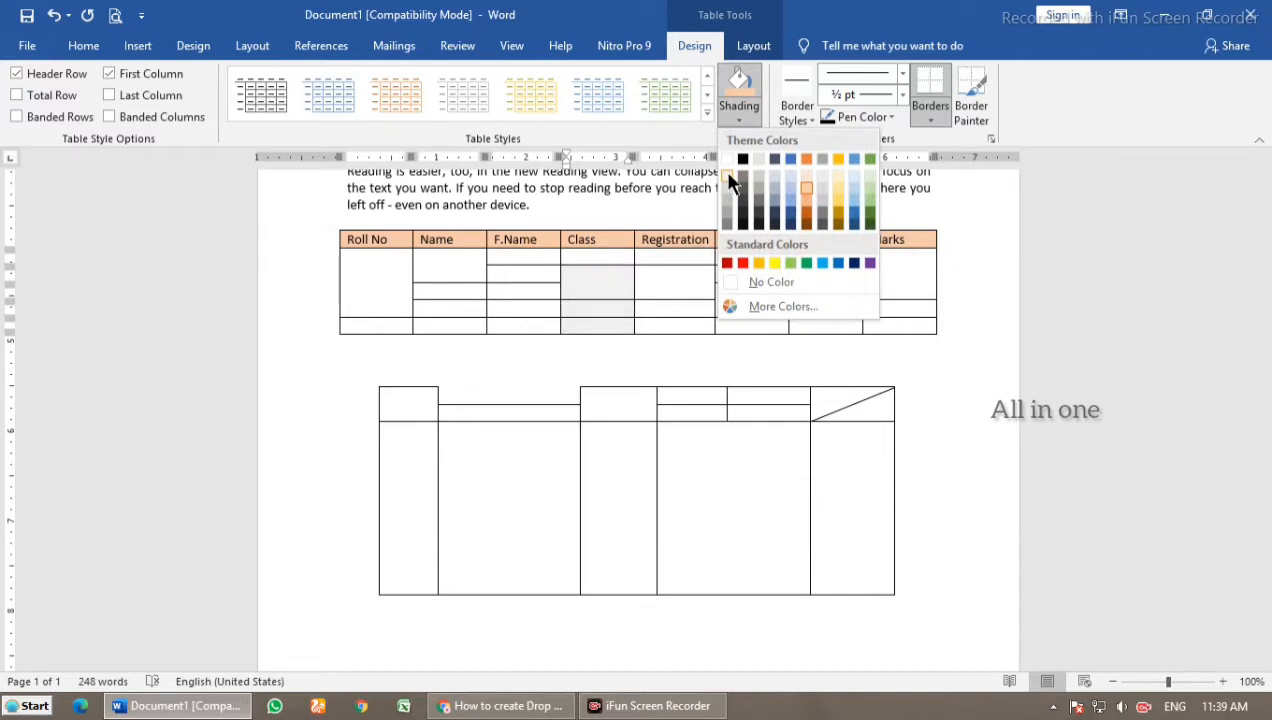
click(732, 204)
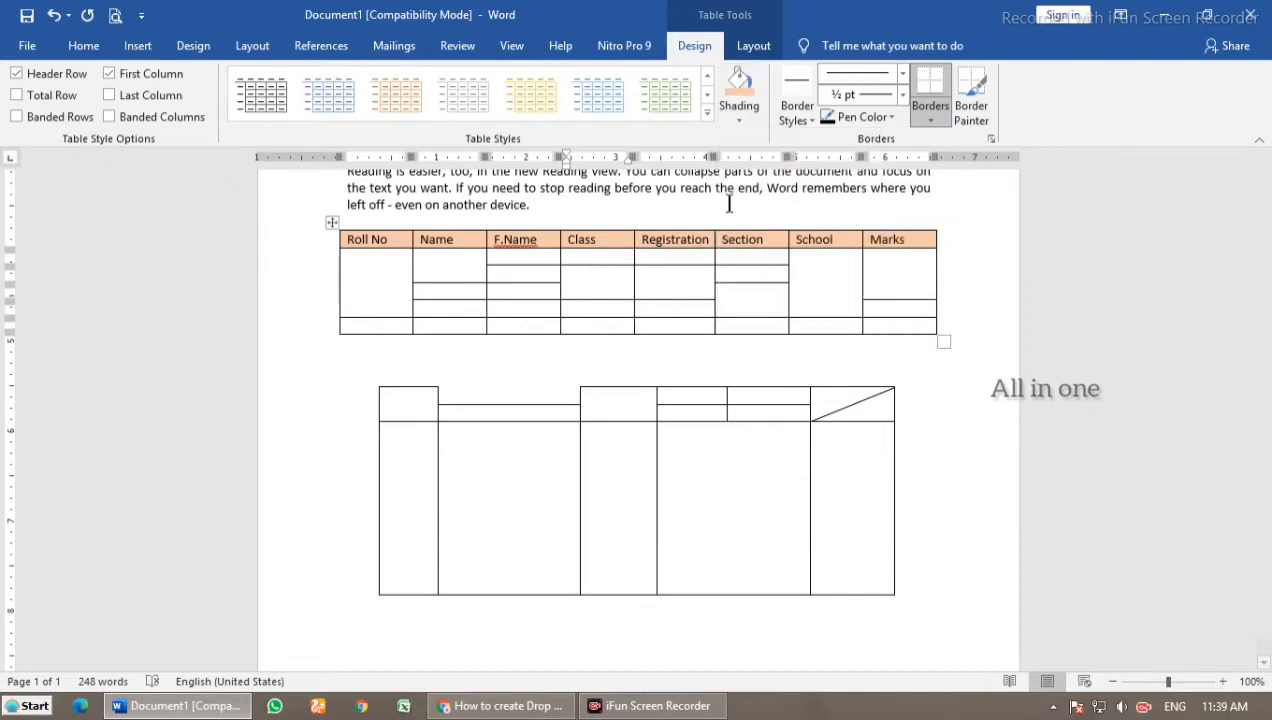
click(612, 292)
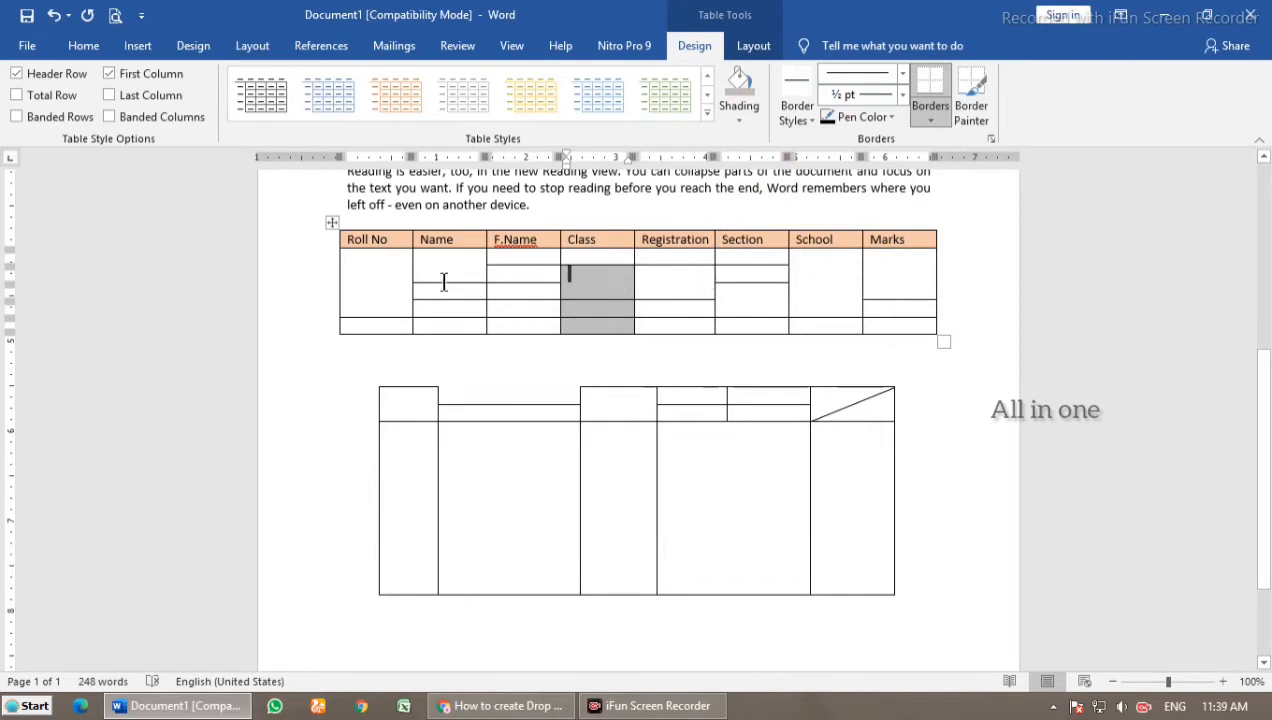
Step: Shade all the cells below the Name header light blue
drag(448, 276, 449, 325)
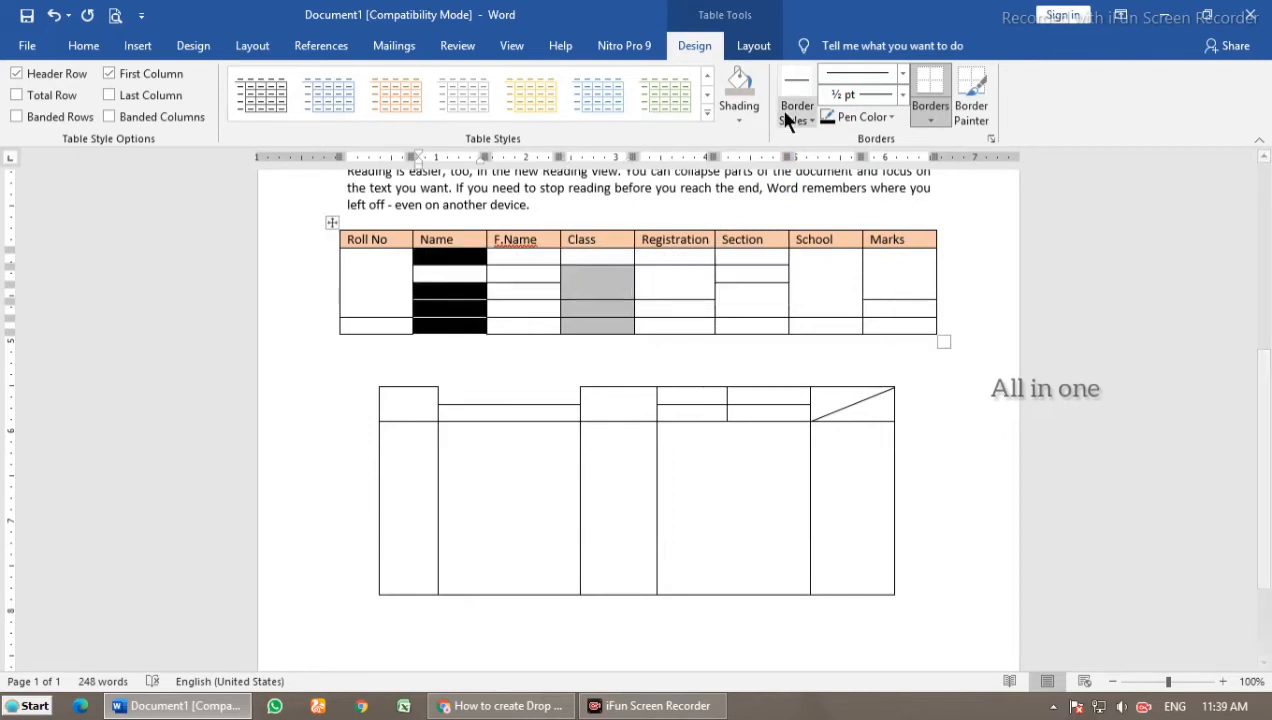
click(733, 122)
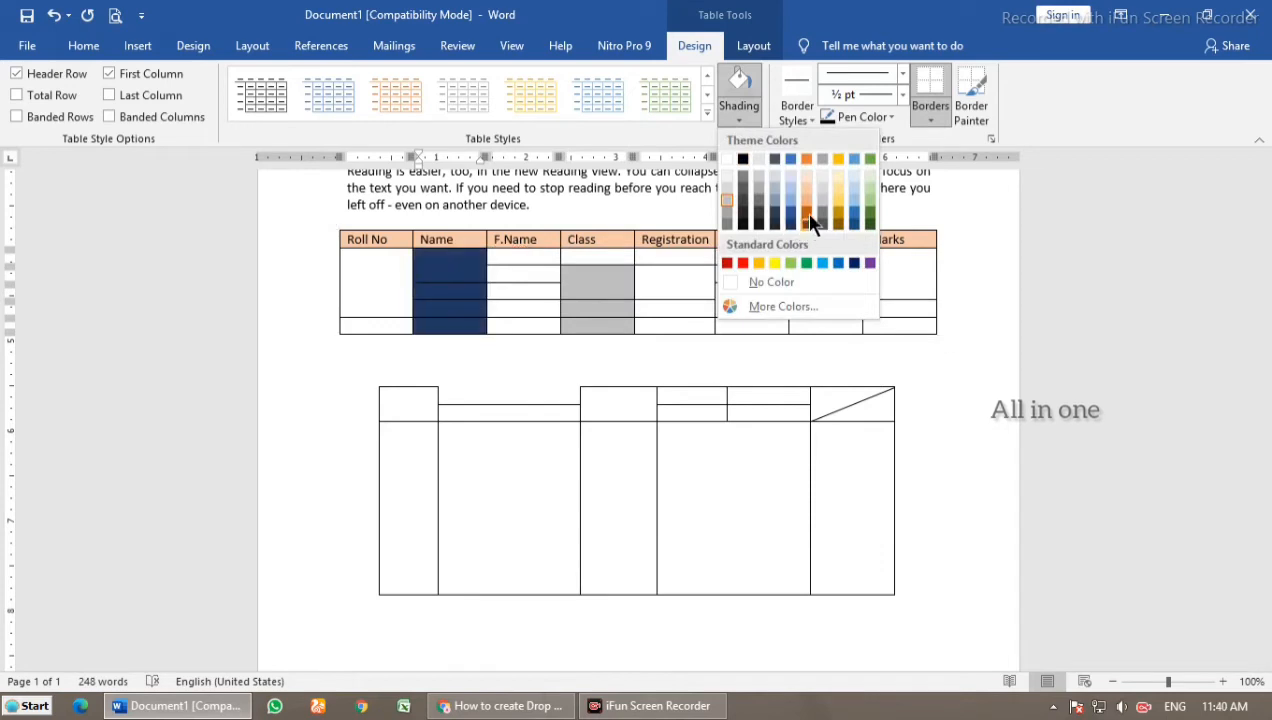
click(851, 194)
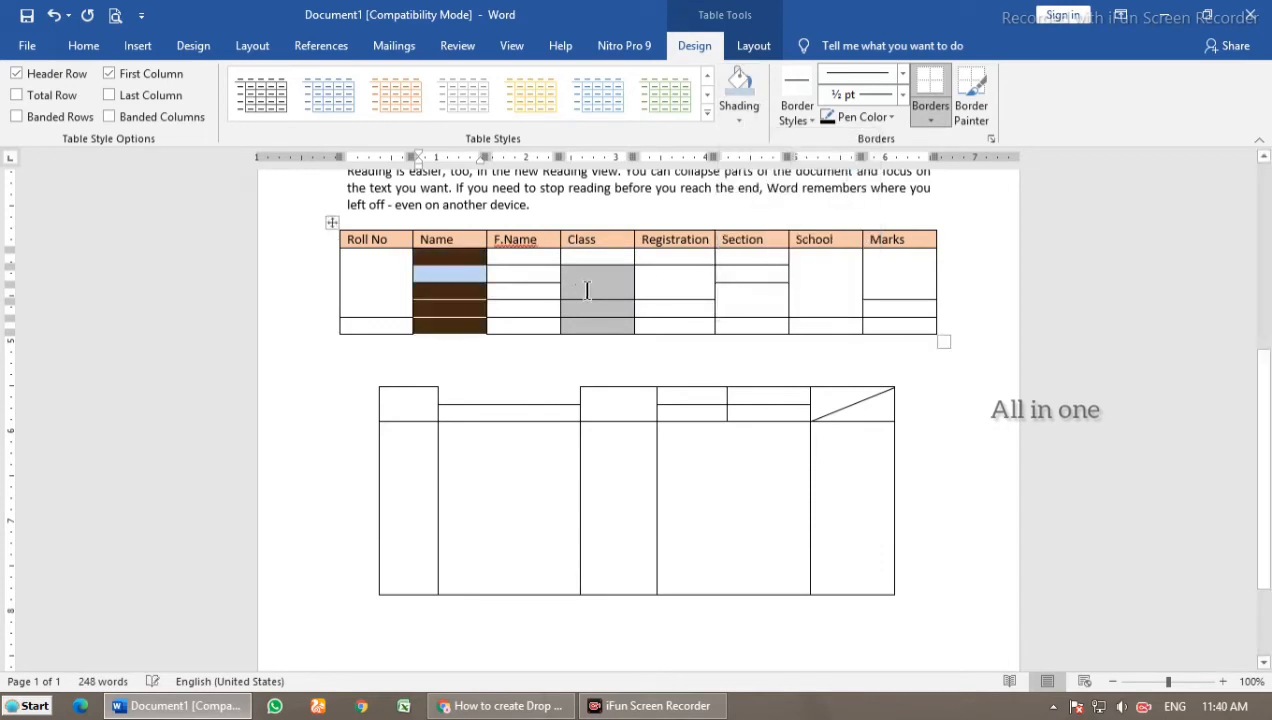
click(669, 281)
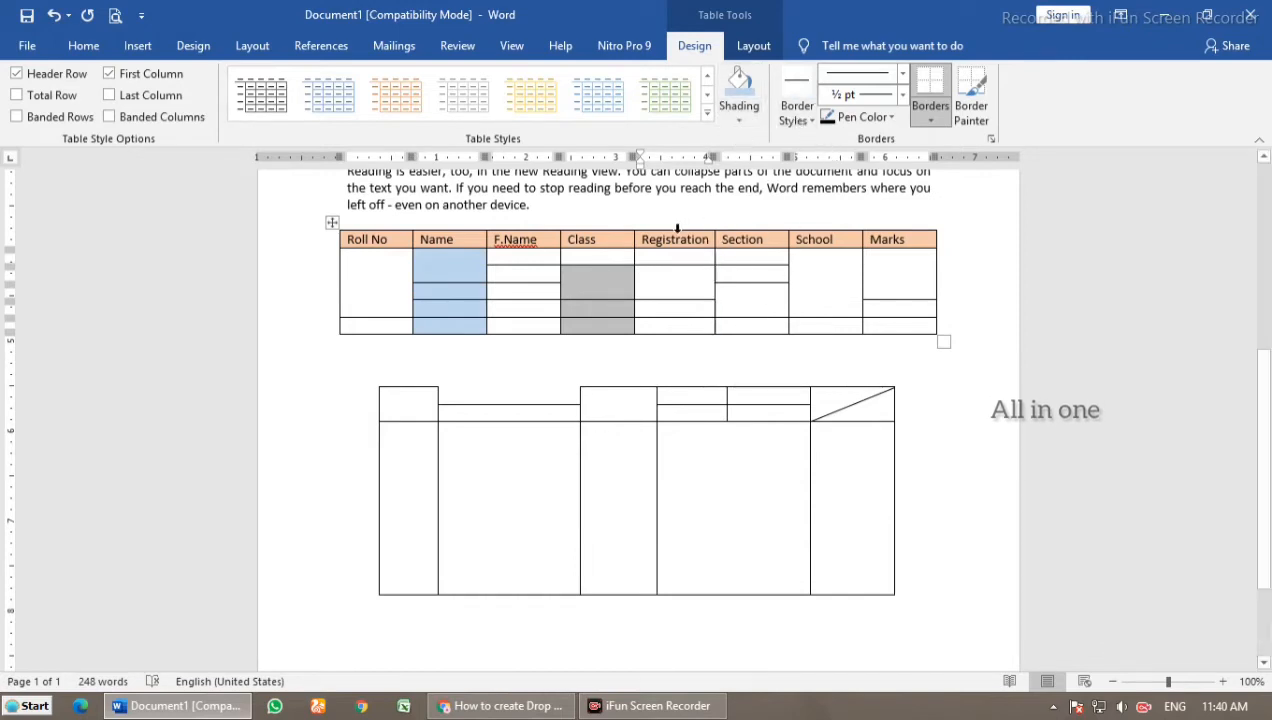
Step: Paint the border between the Roll No and Name columns below the header with the dark ½ pt double-line border style
click(800, 115)
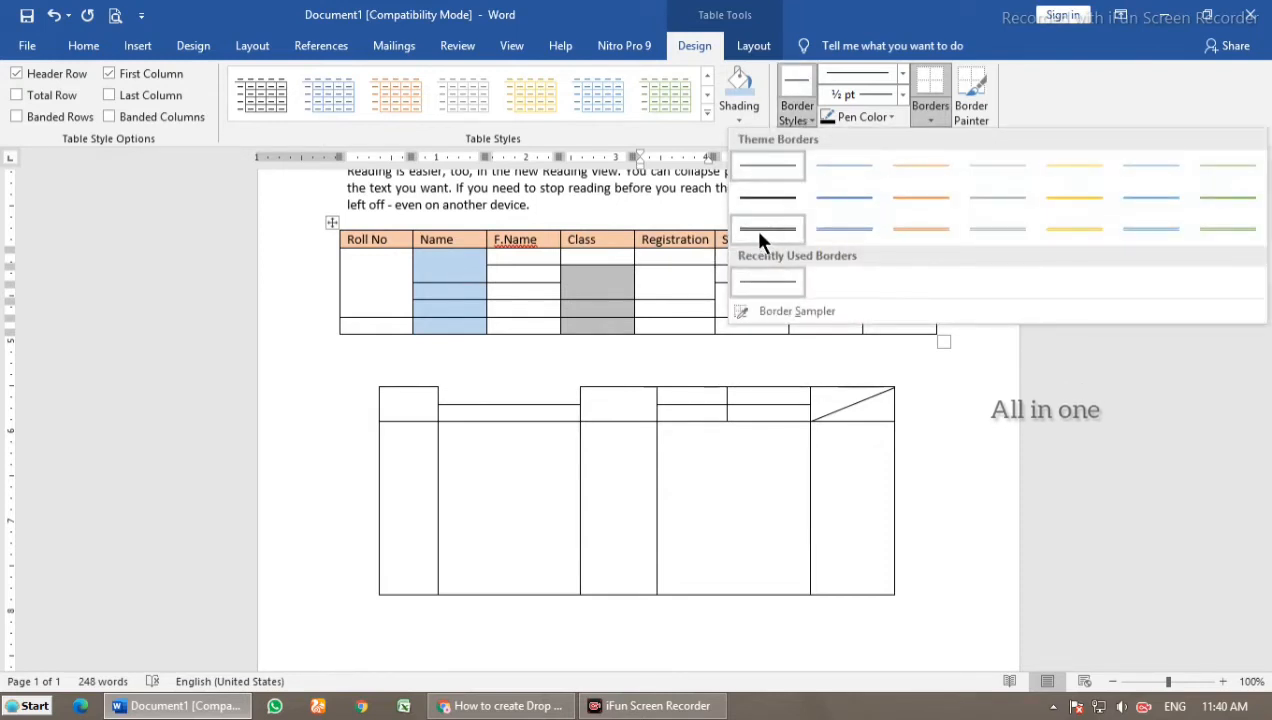
click(421, 261)
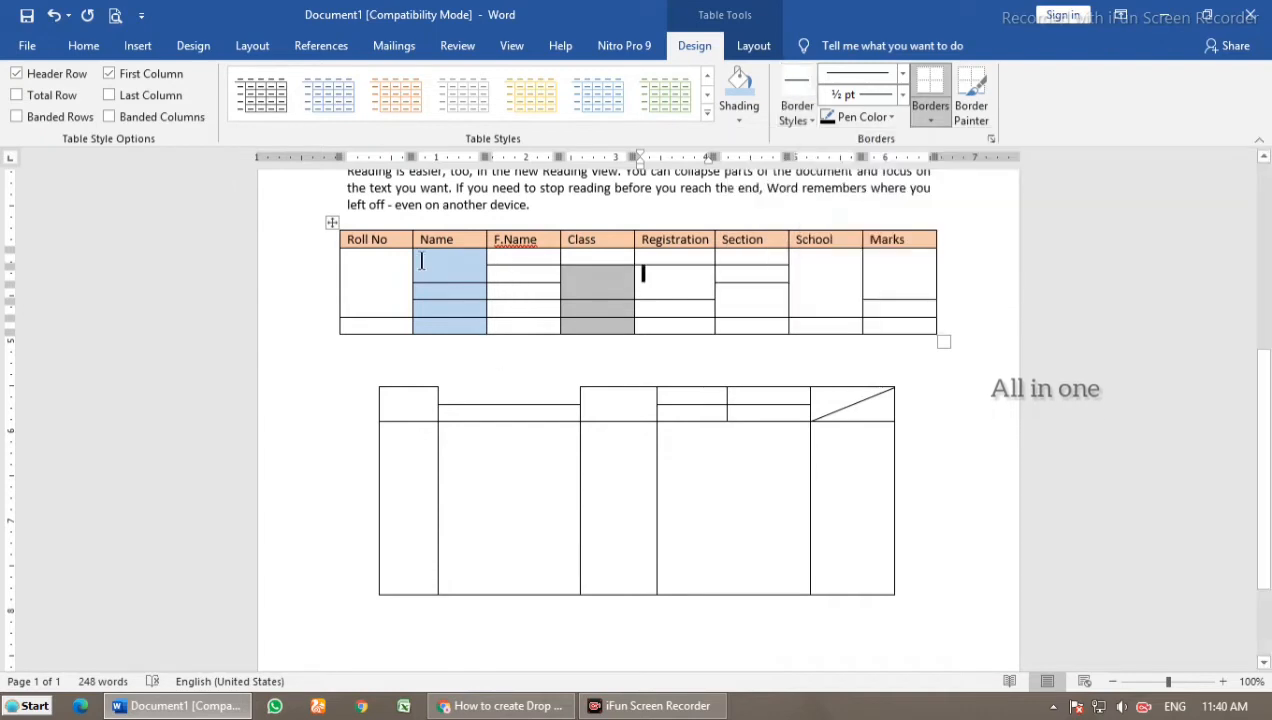
click(421, 261)
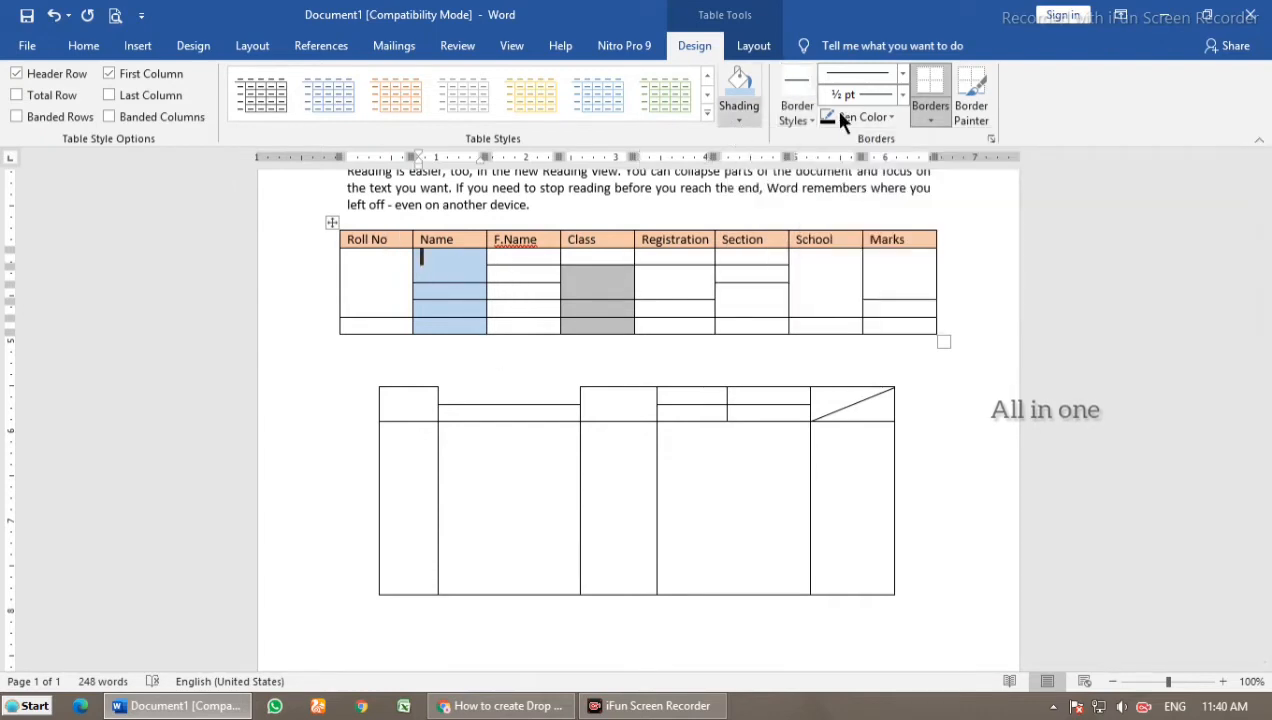
click(806, 114)
click(776, 224)
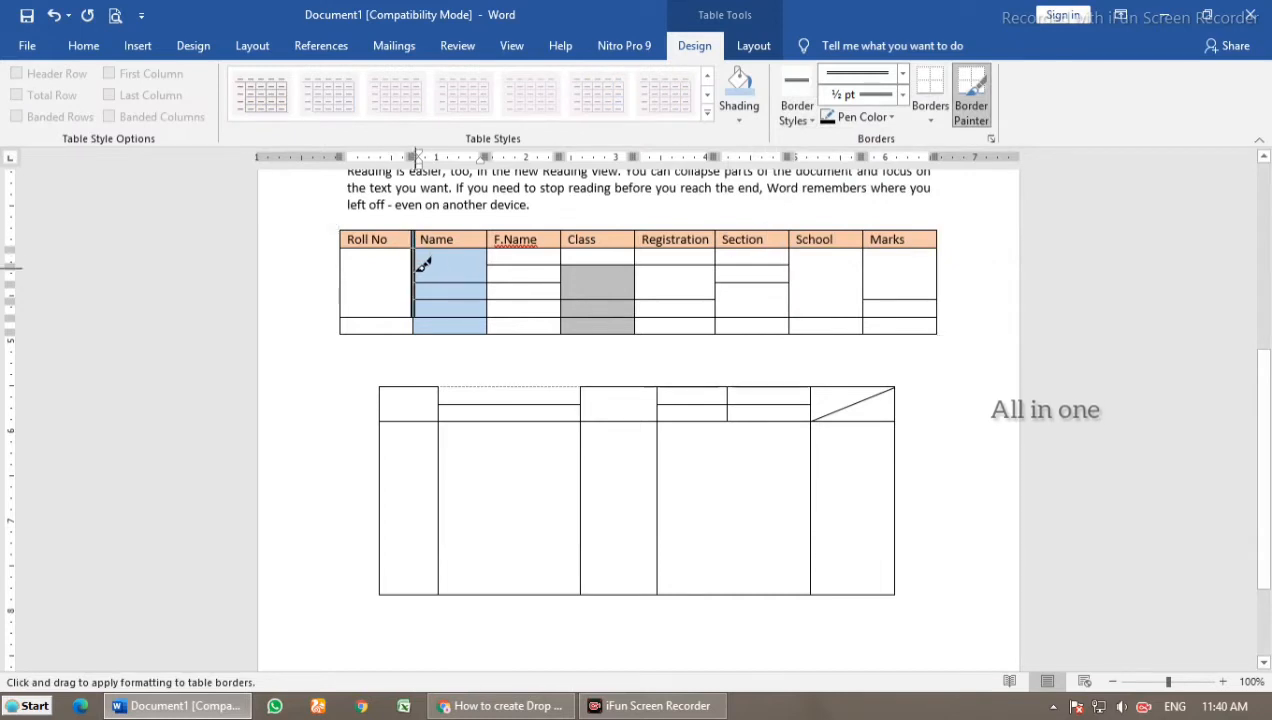
click(416, 281)
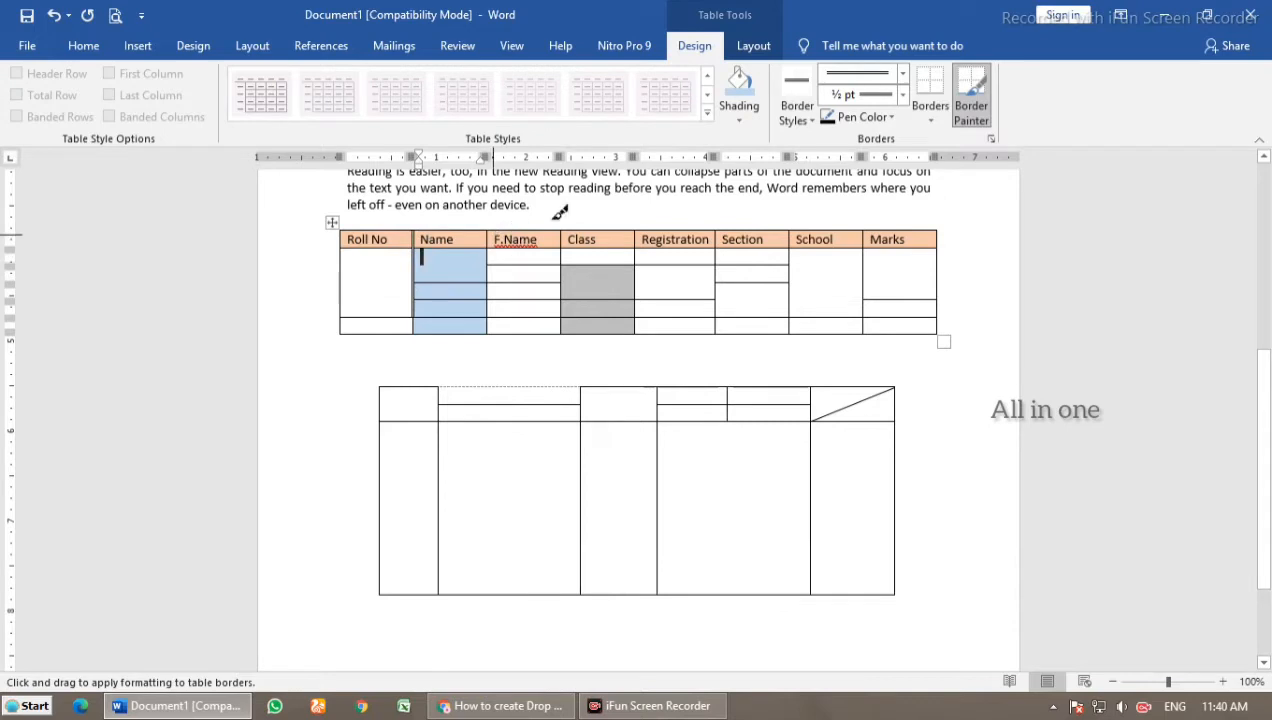
Step: Try to paint the border between the Name and F.Name columns with the black 1½ pt single-line border style
click(801, 117)
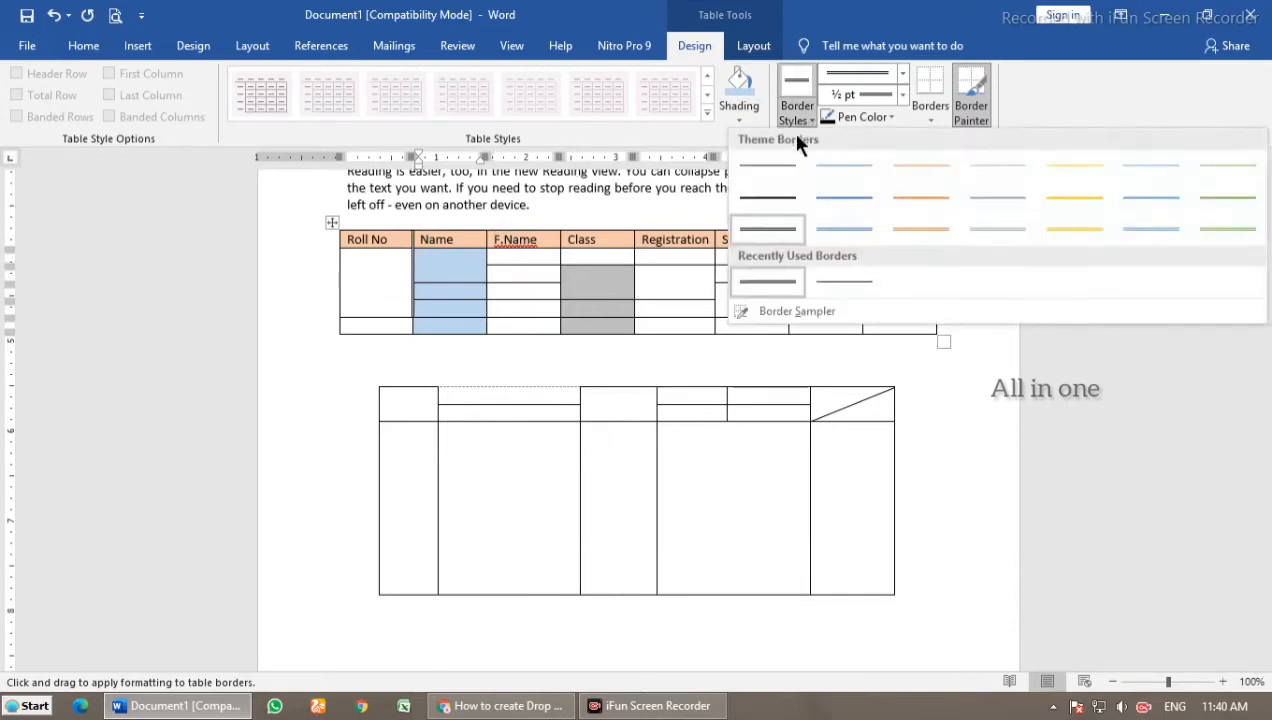
click(771, 195)
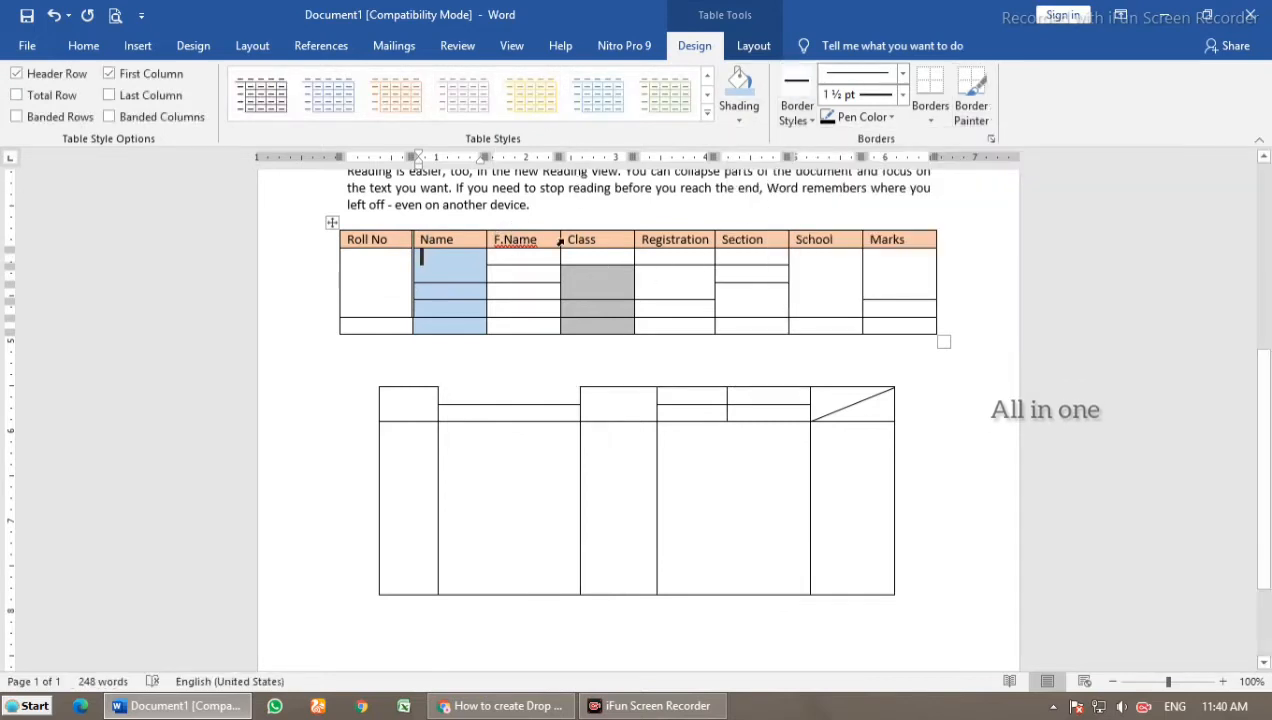
click(488, 271)
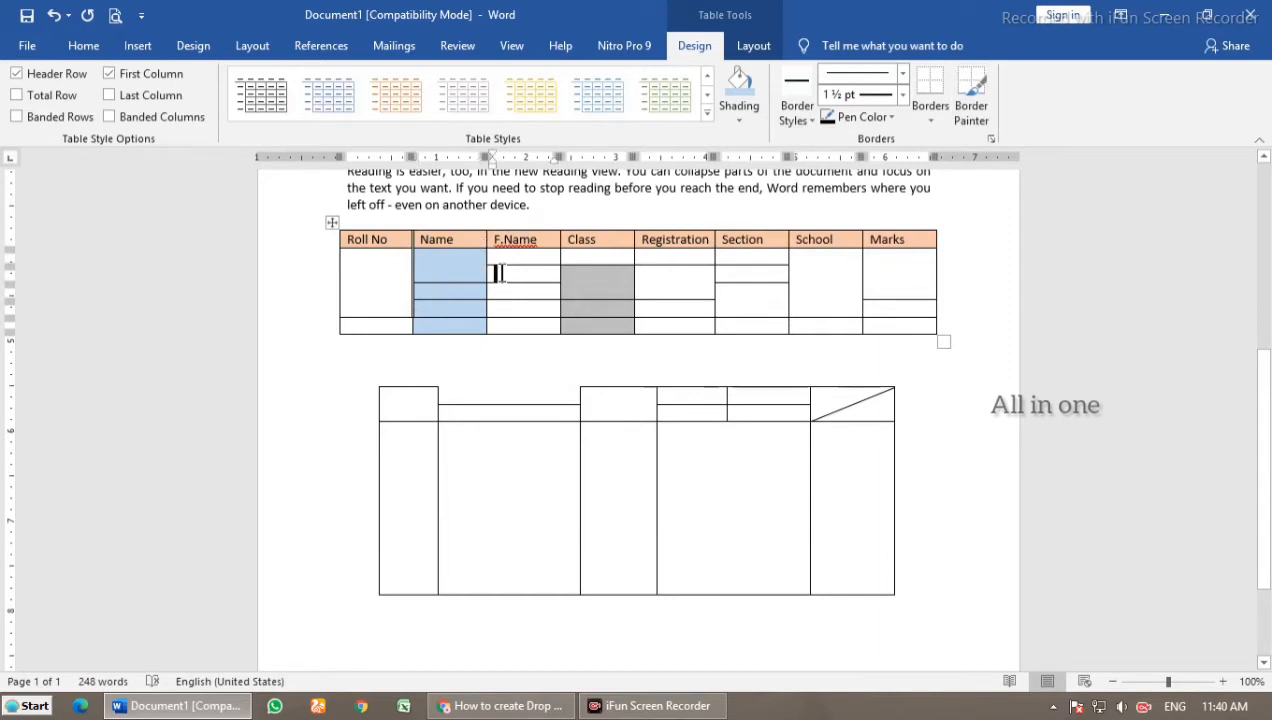
Step: Paint the border between the F.Name and Class columns and a horizontal F.Name cell border with the blue 1½ pt single-line style
click(805, 113)
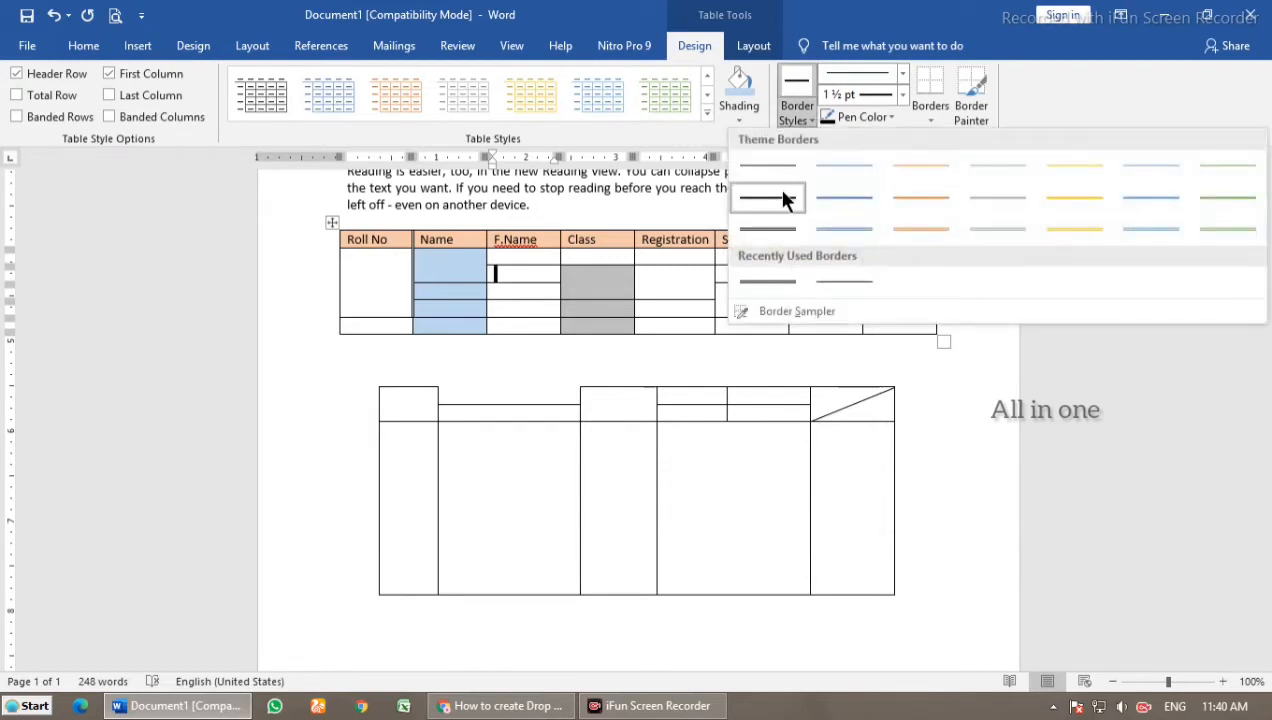
click(838, 200)
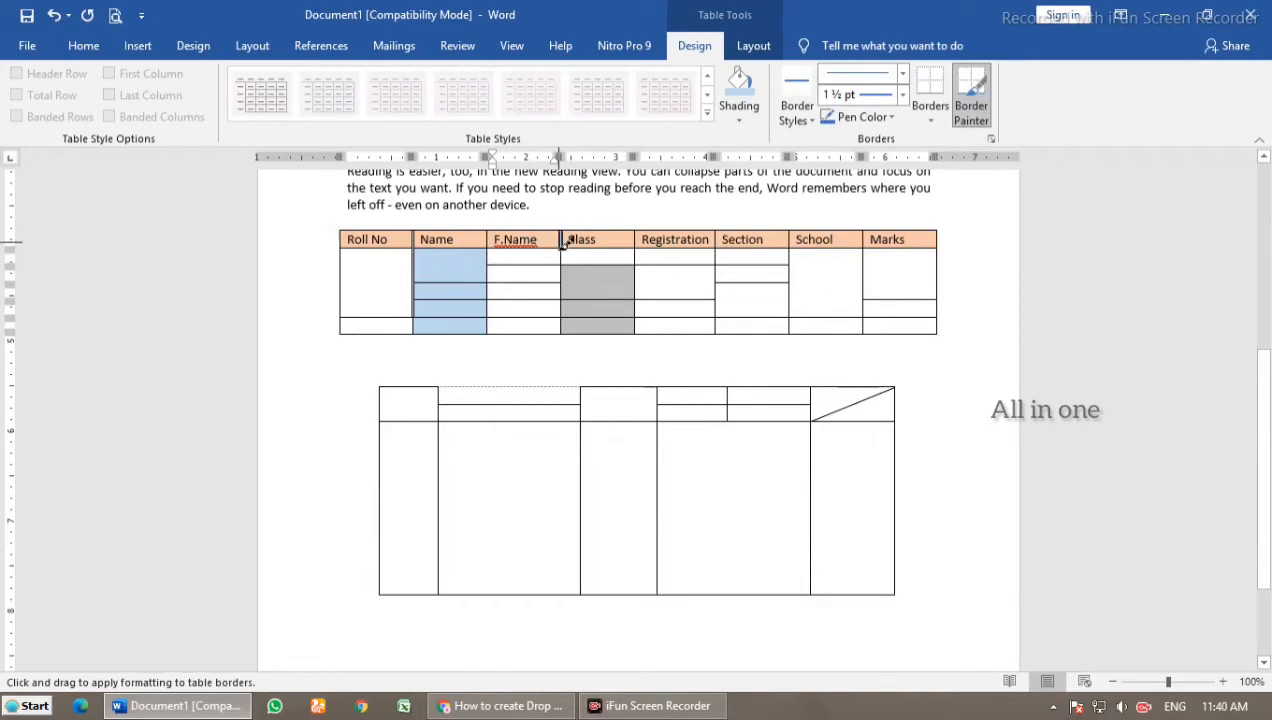
drag(567, 289, 568, 320)
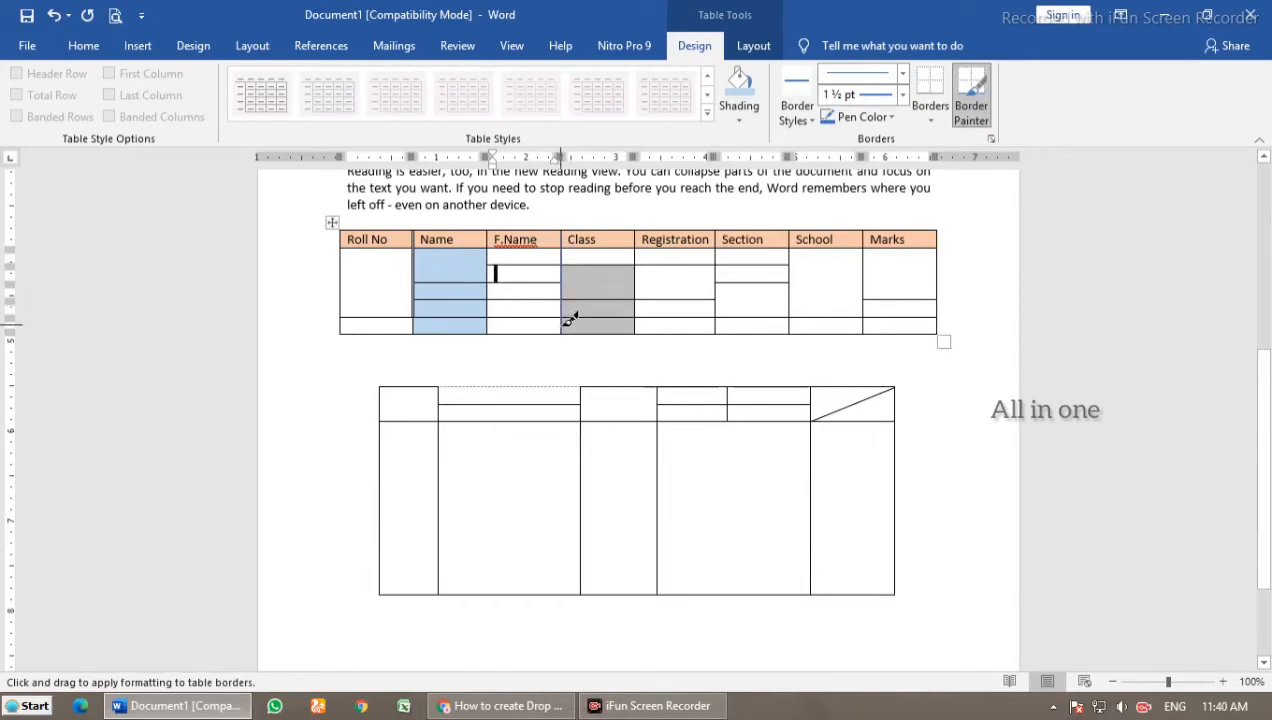
click(502, 298)
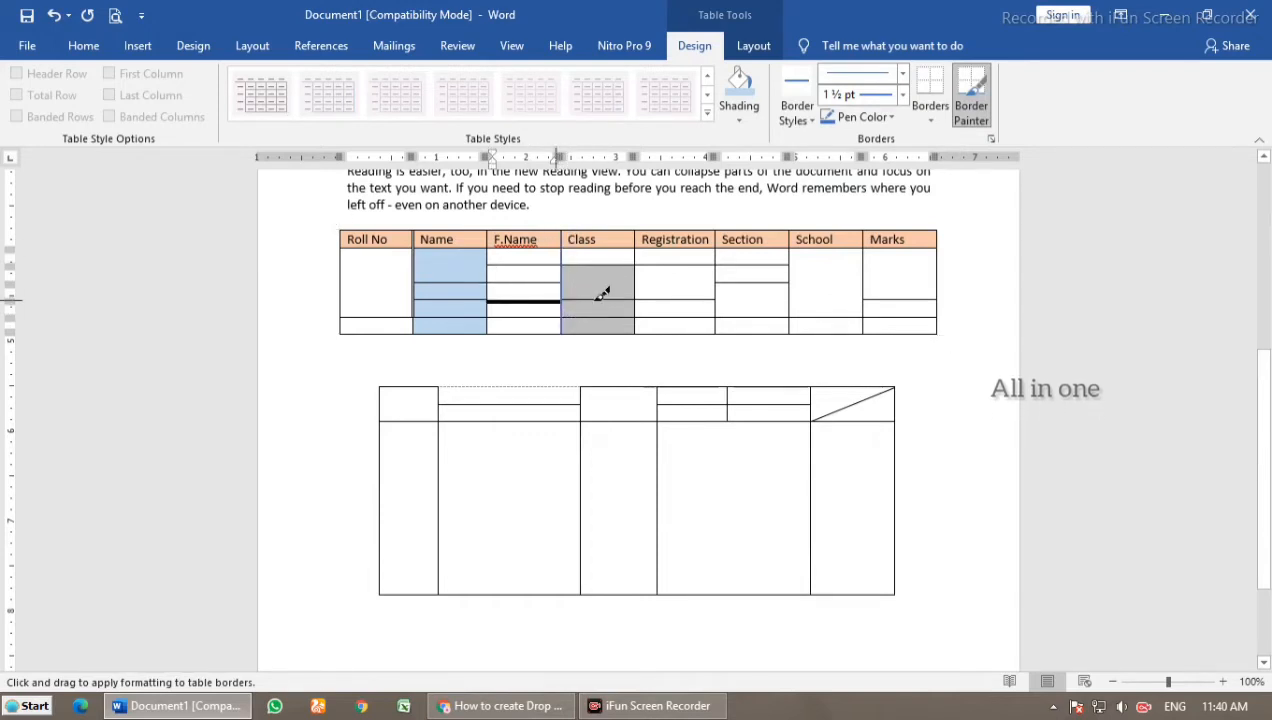
Step: Paint the first table's lower inner row line and Registration–Section divider, plus the second table's header line and diagonal, with the blue 1½ pt style
drag(603, 293, 910, 290)
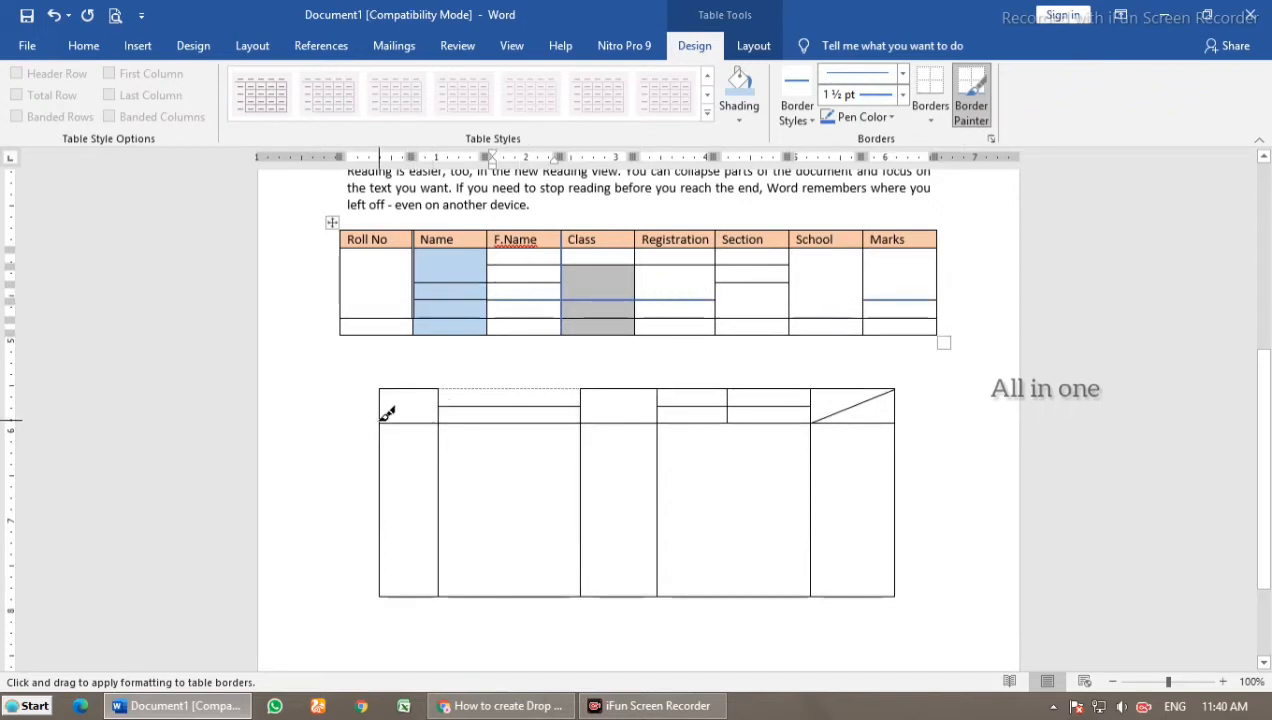
mouse_move(388, 413)
mouse_down()
mouse_move(870, 403)
mouse_move(817, 423)
mouse_up()
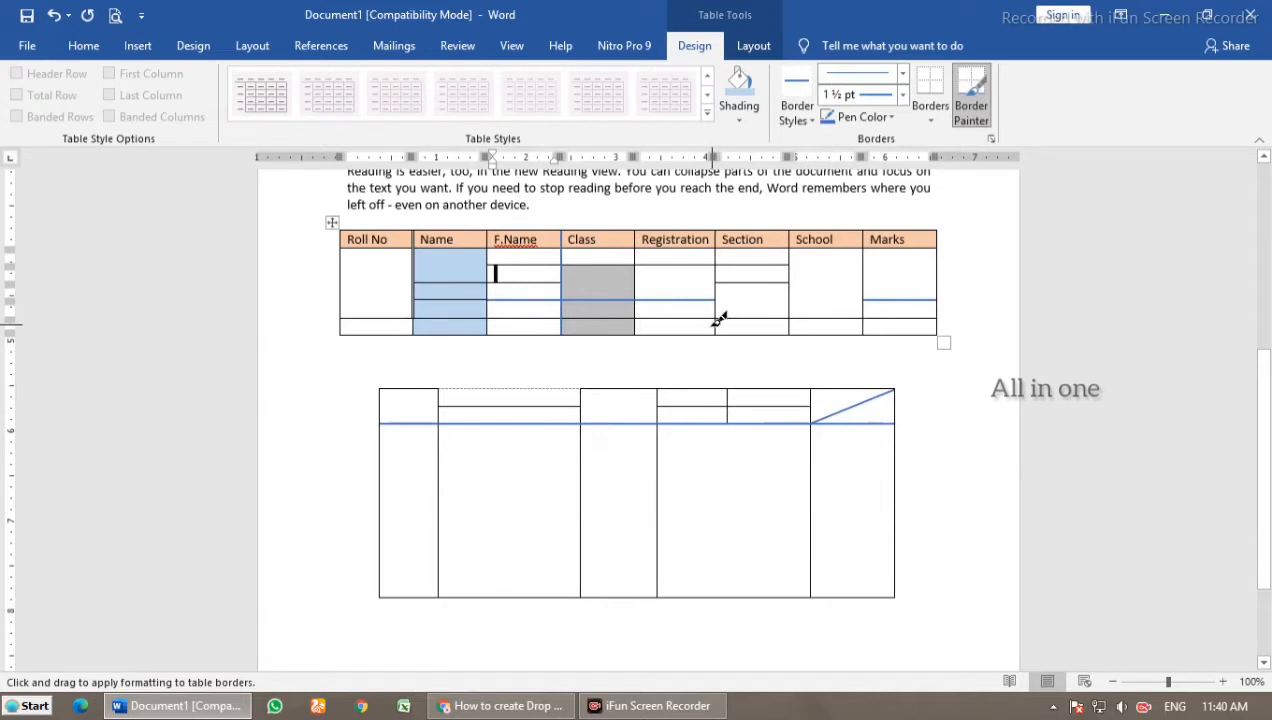
mouse_move(716, 328)
mouse_down()
mouse_move(719, 228)
mouse_move(716, 238)
mouse_up()
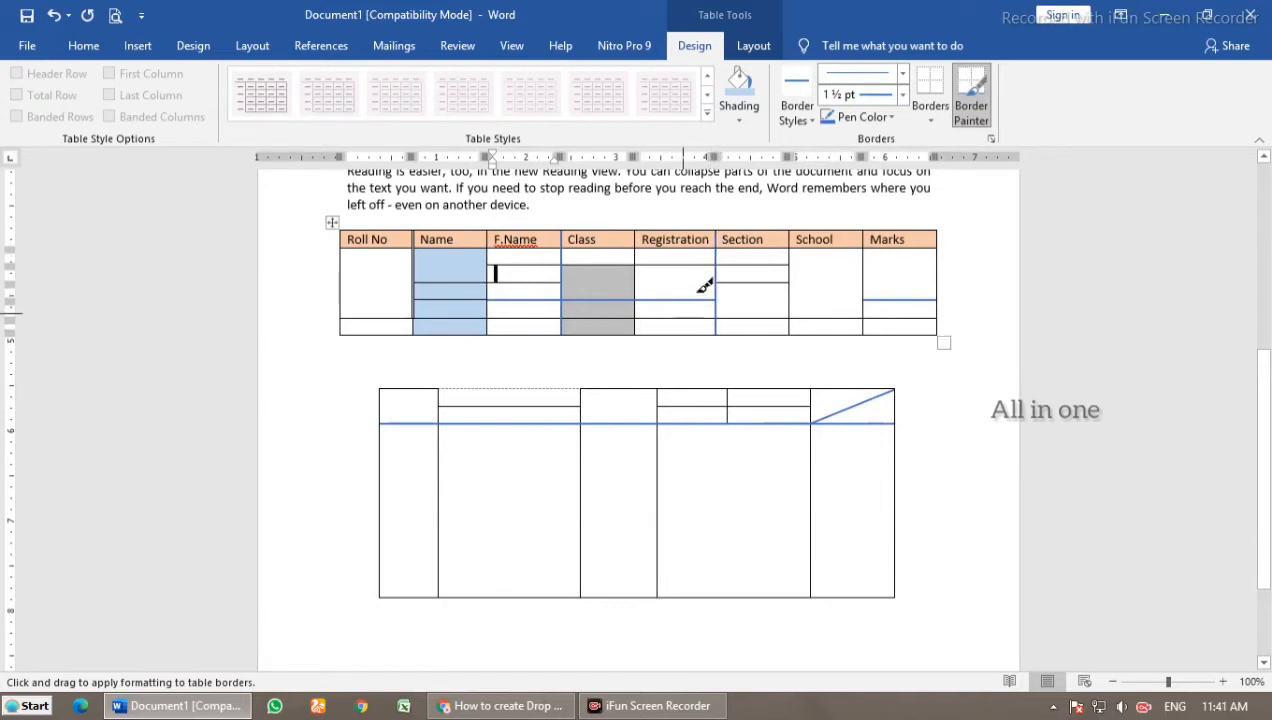
Step: Sample an existing blue table border with the Border Sampler and paint it onto the divider between the Class and Registration columns
click(808, 118)
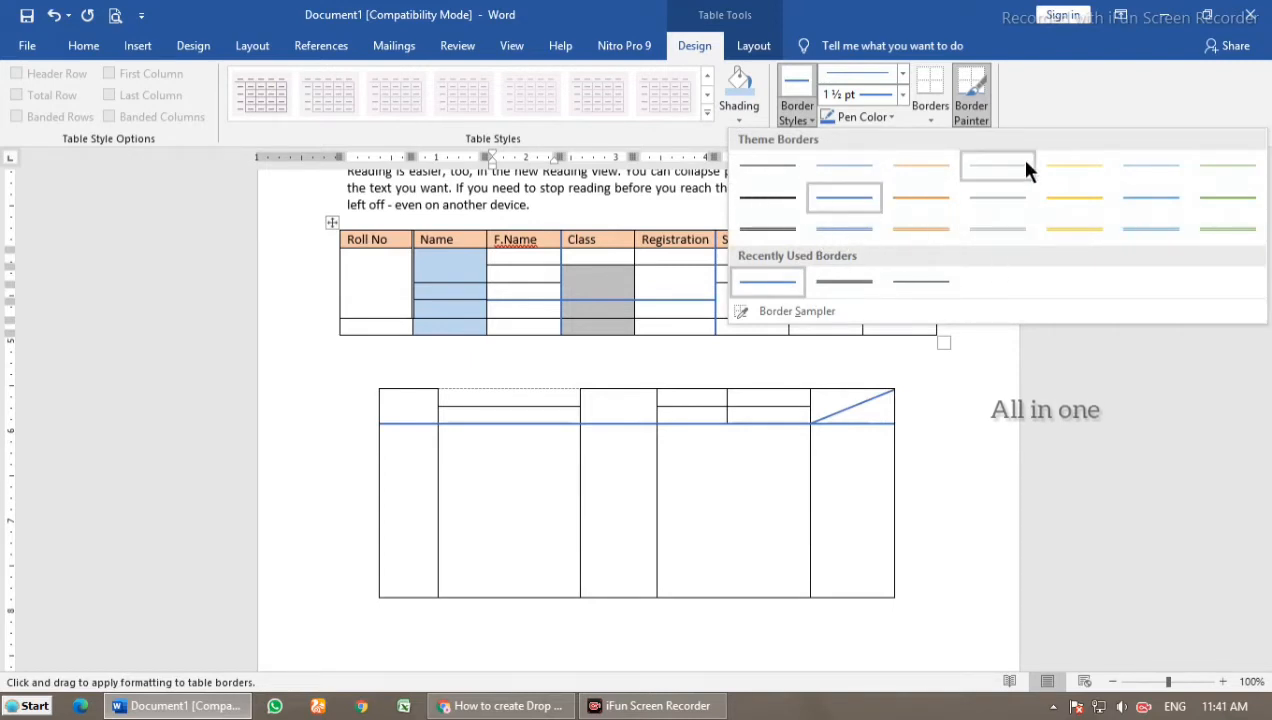
click(793, 310)
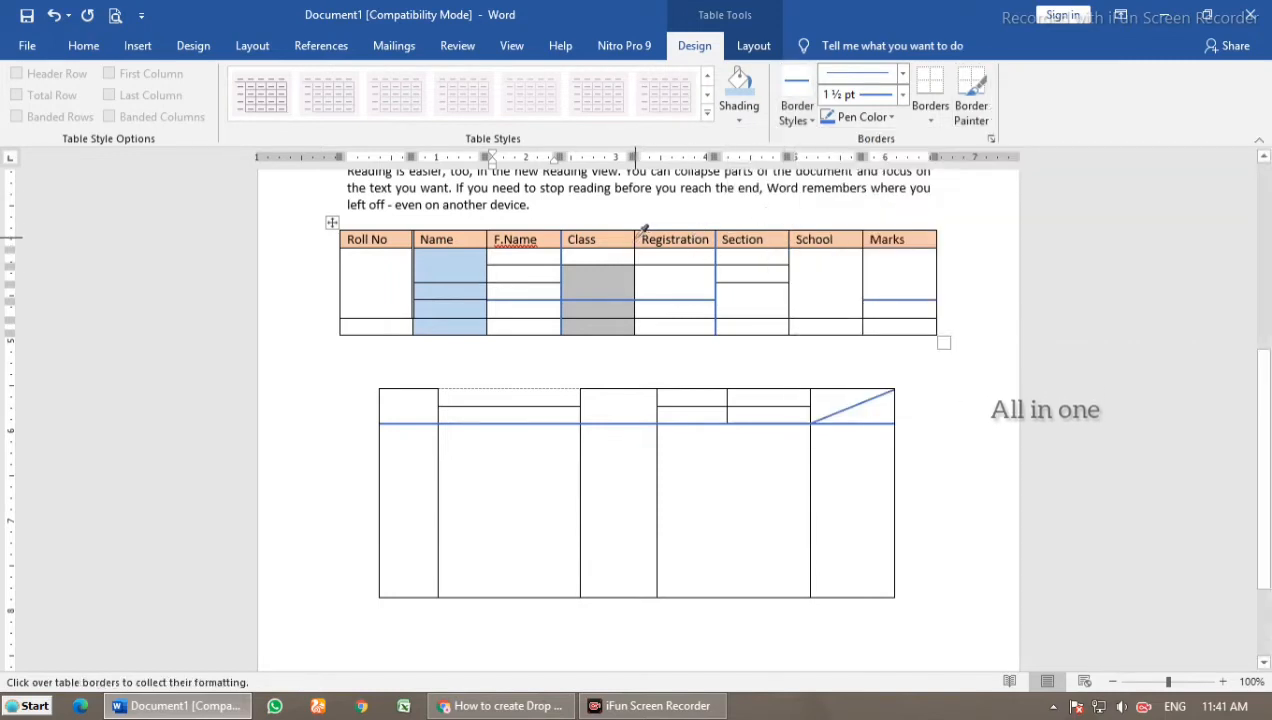
click(643, 298)
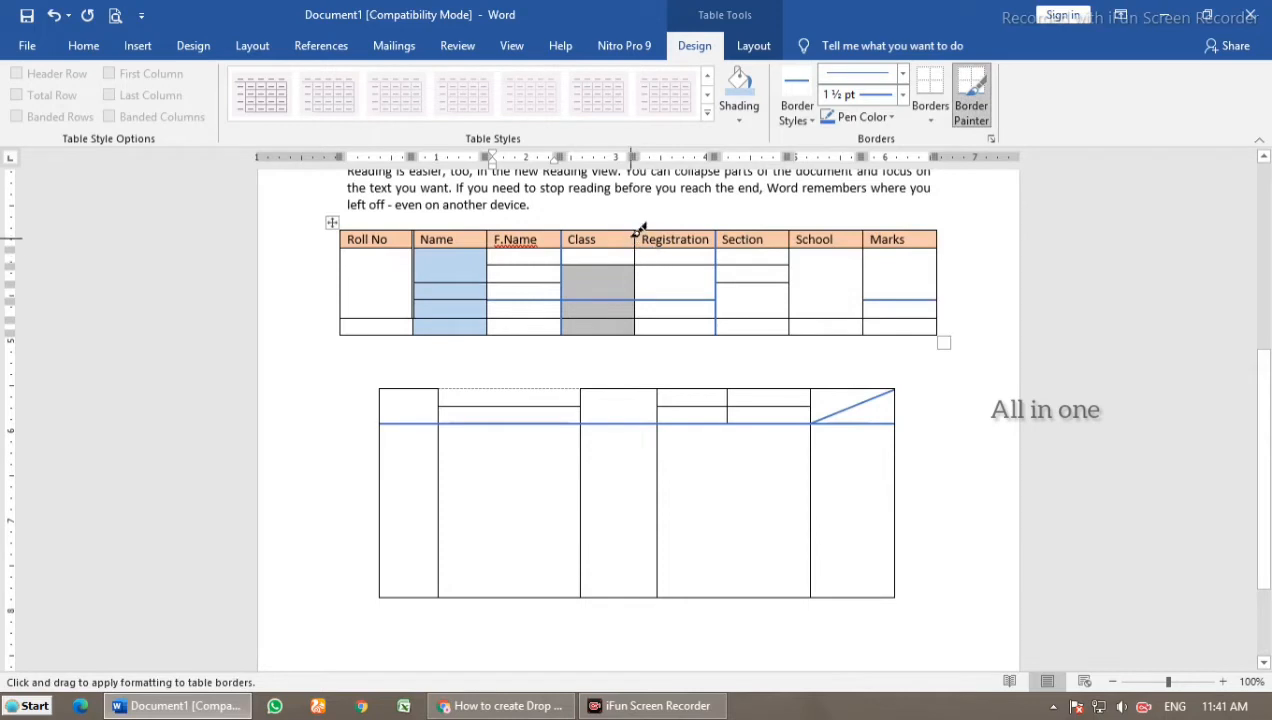
drag(641, 250, 644, 332)
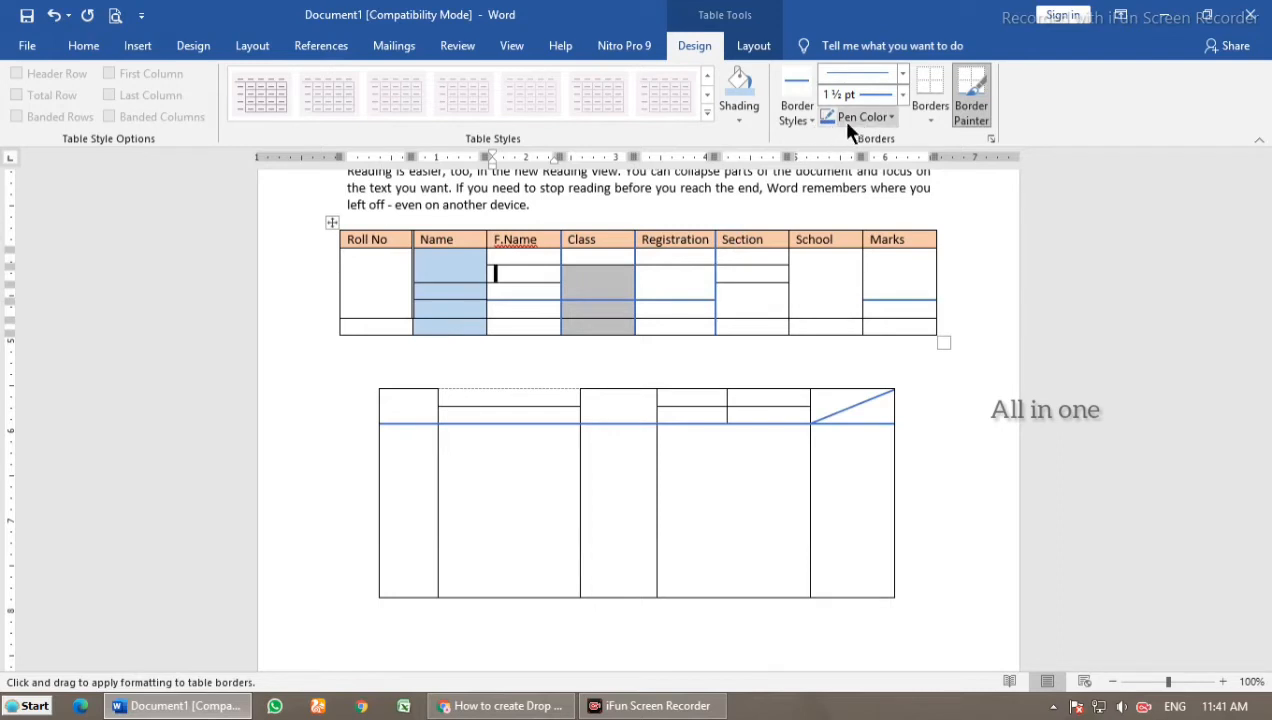
Step: Paint the Section–School, School–Marks and right outer borders, the line above the last row, and the upper Registration and Section cell borders red
click(889, 117)
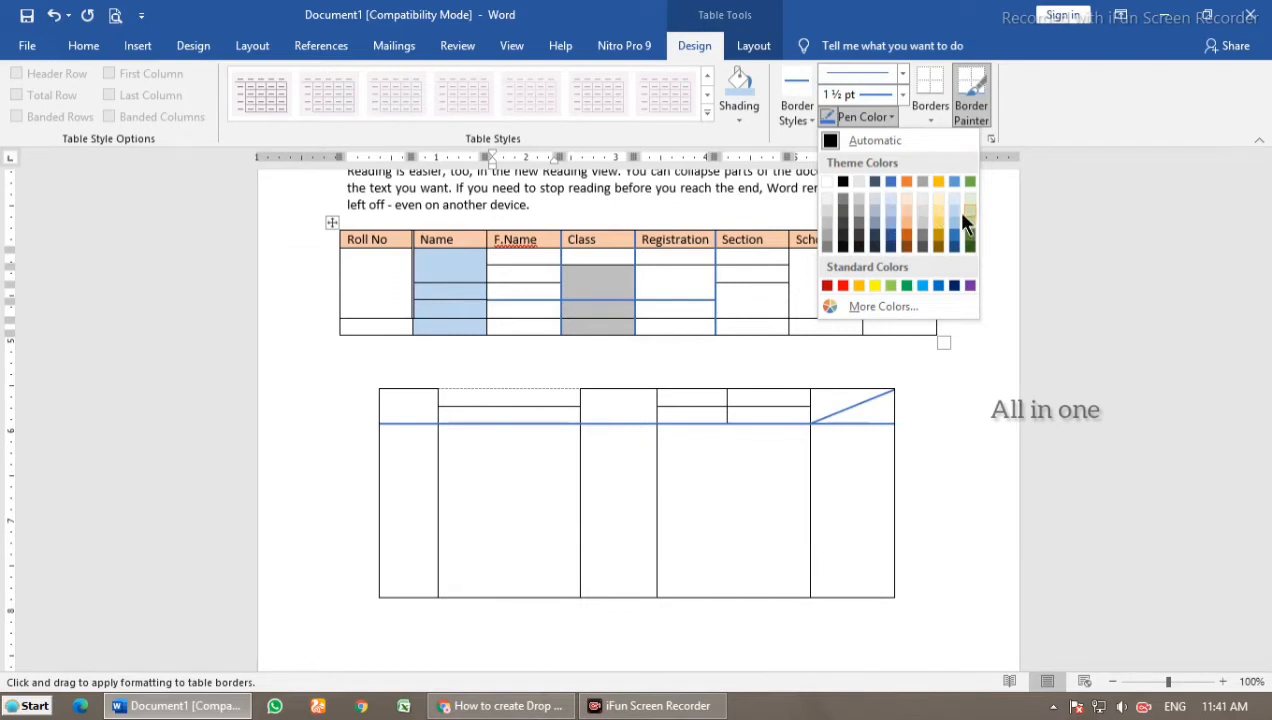
click(841, 286)
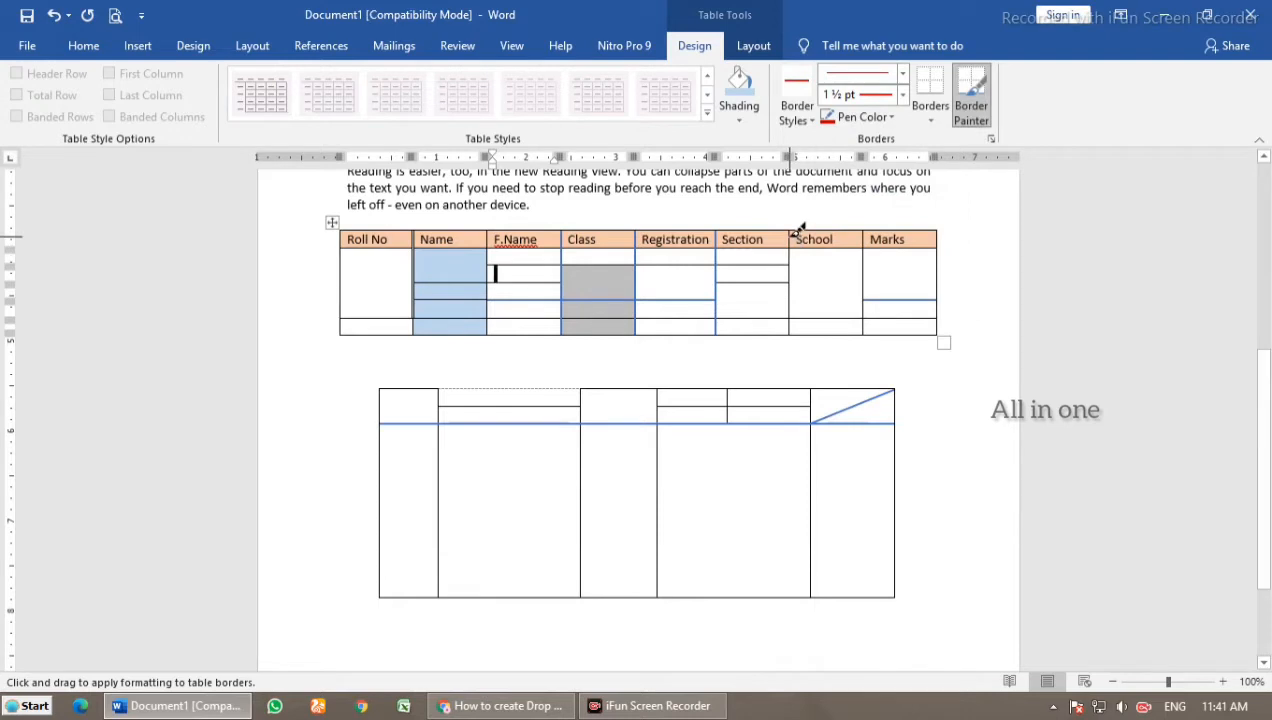
drag(796, 232, 796, 332)
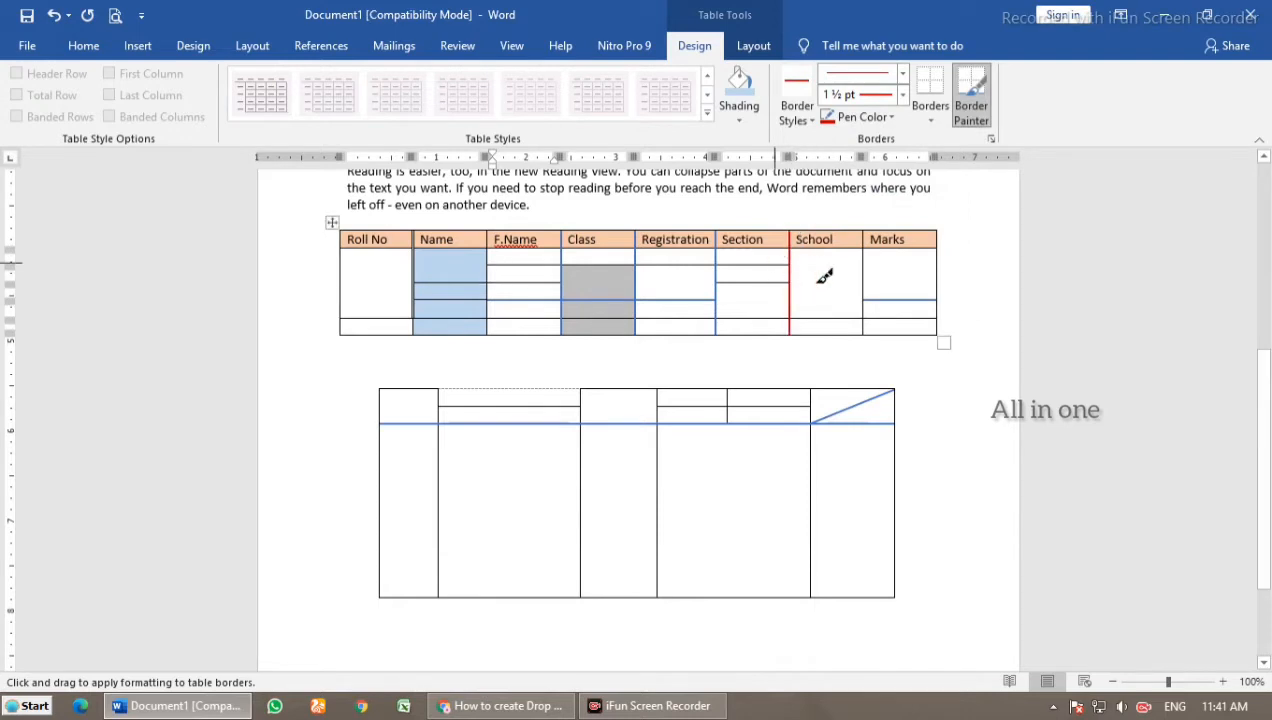
drag(870, 232, 864, 330)
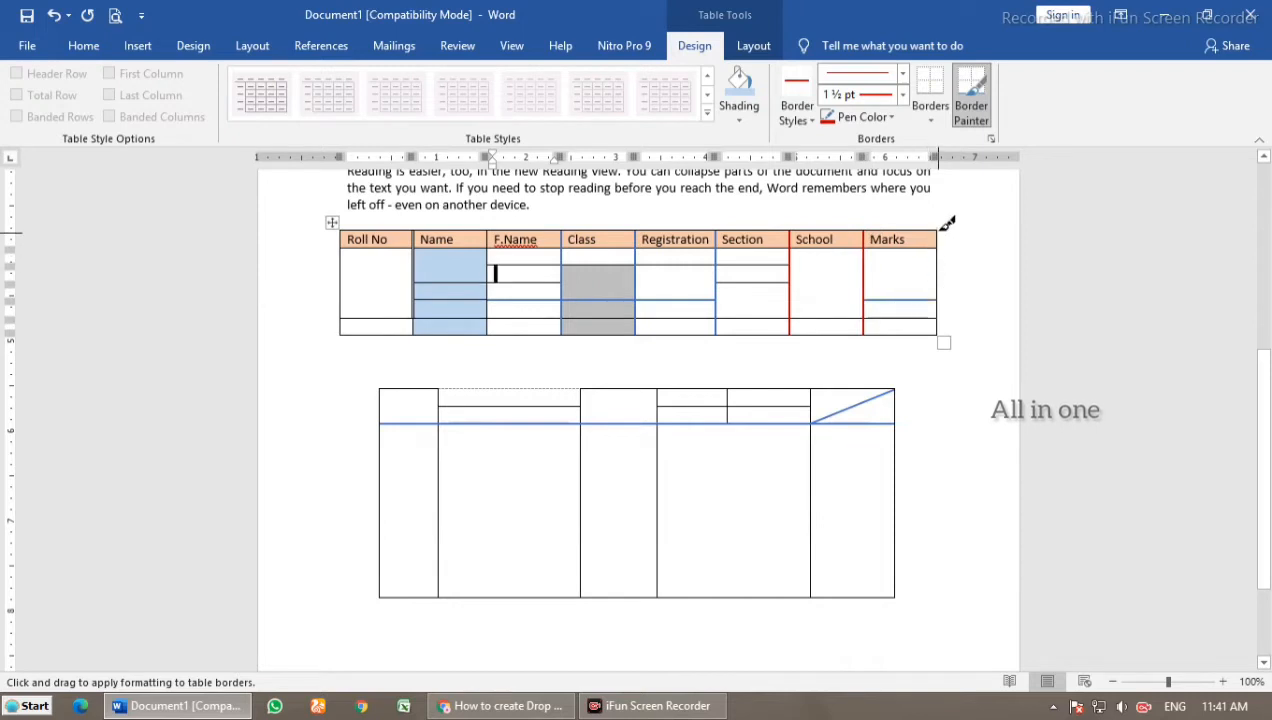
mouse_move(940, 228)
mouse_down()
mouse_move(940, 332)
mouse_move(845, 316)
mouse_move(403, 319)
mouse_up()
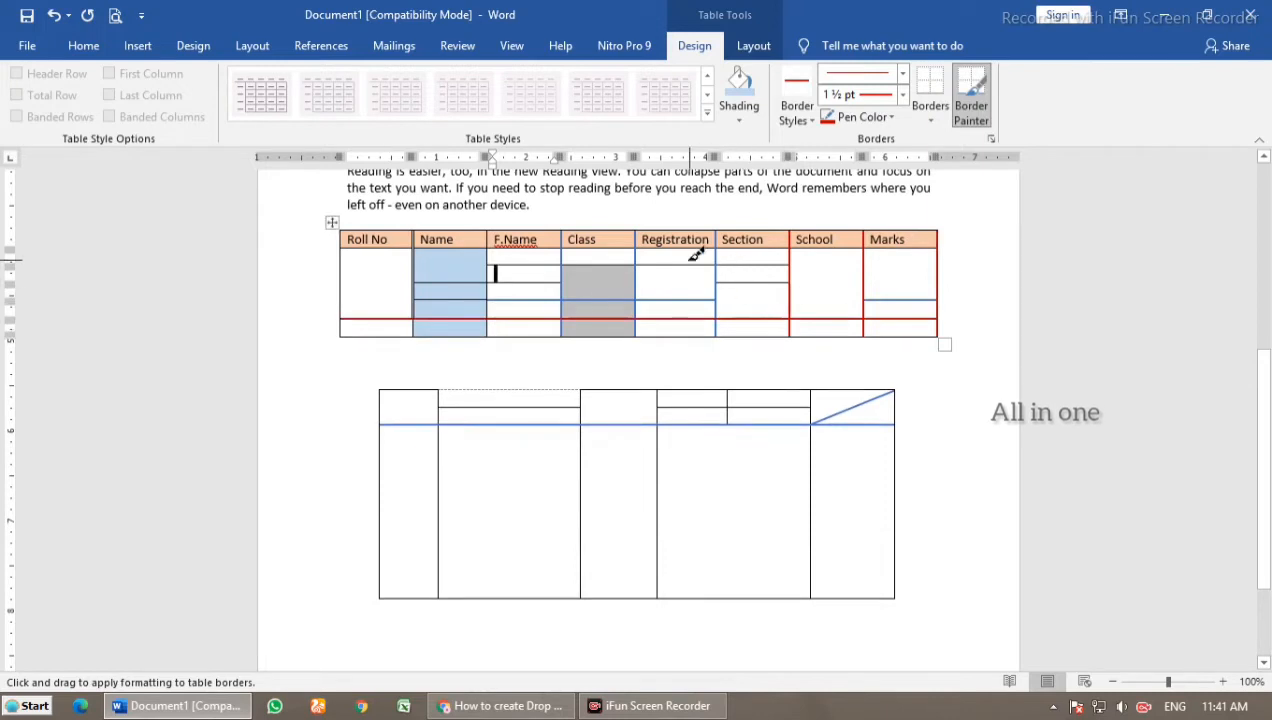
drag(645, 262, 786, 265)
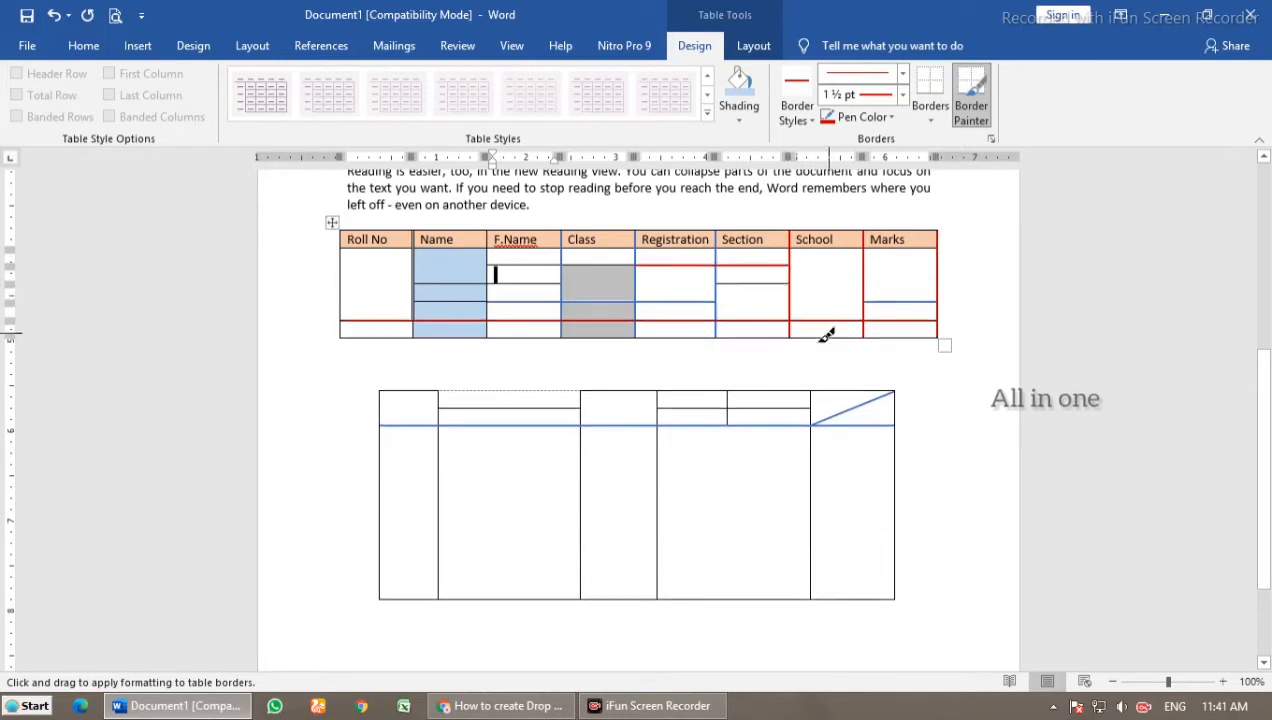
click(882, 118)
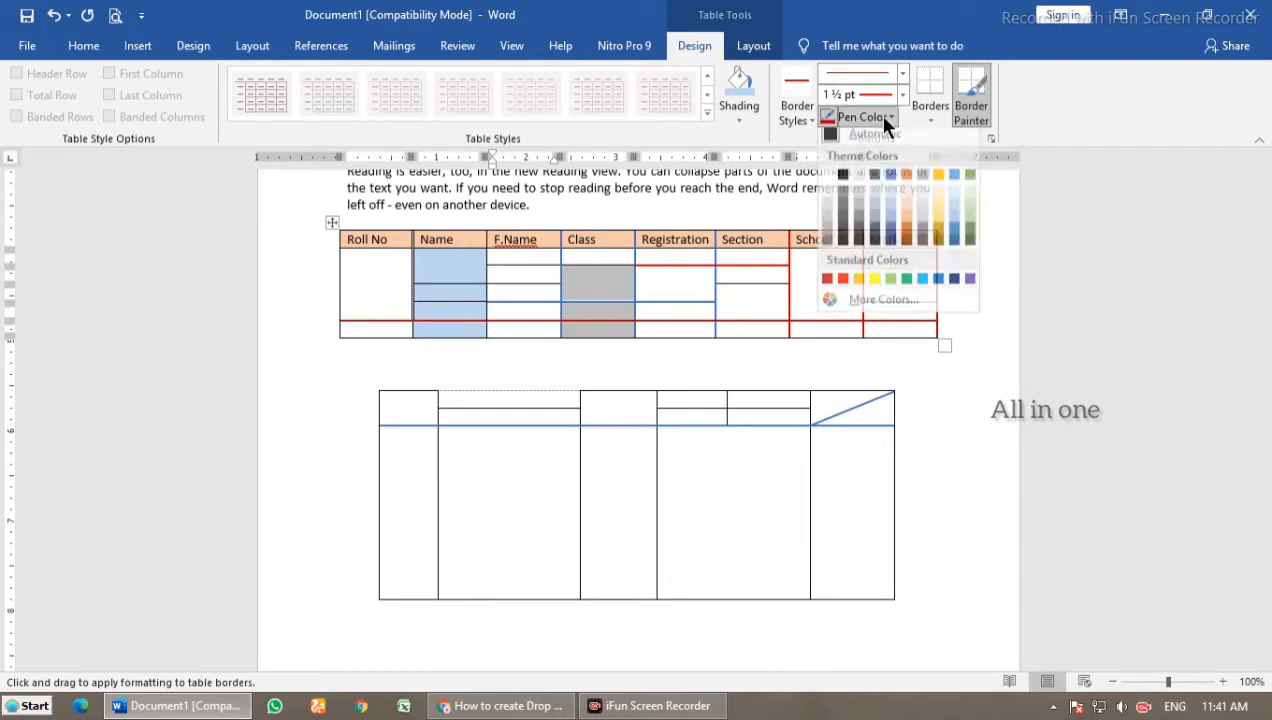
click(772, 324)
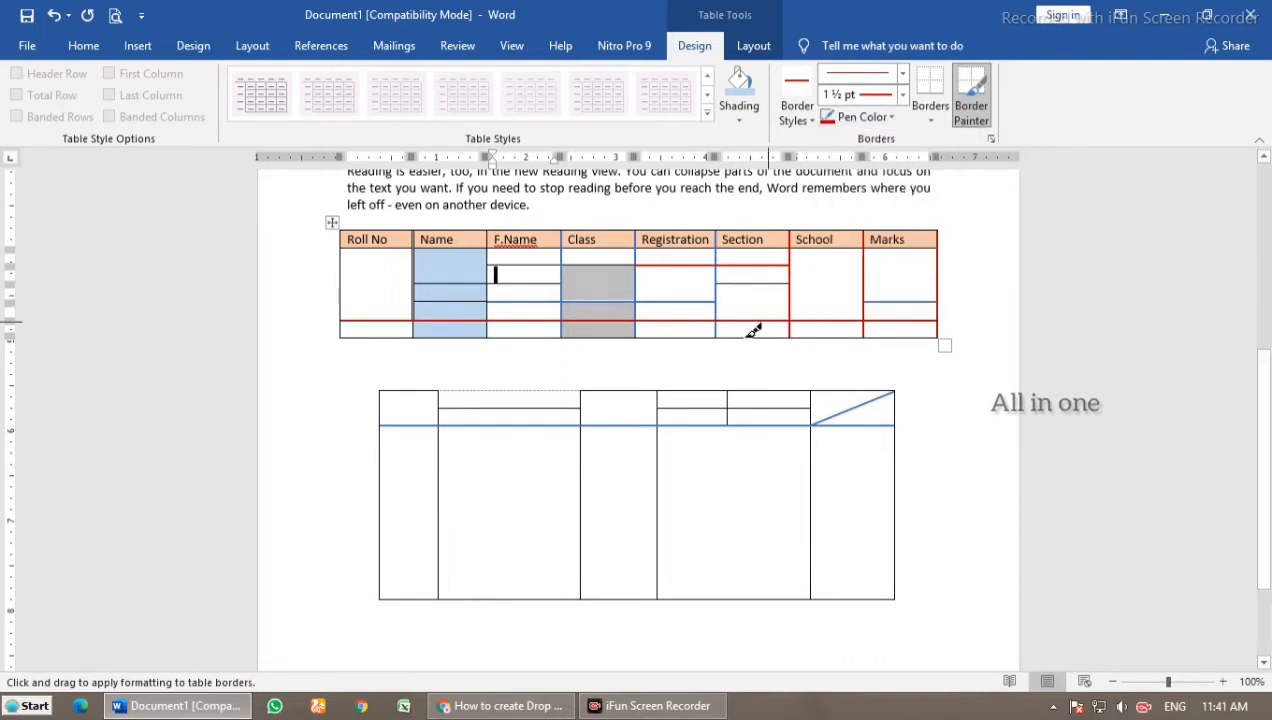
click(929, 116)
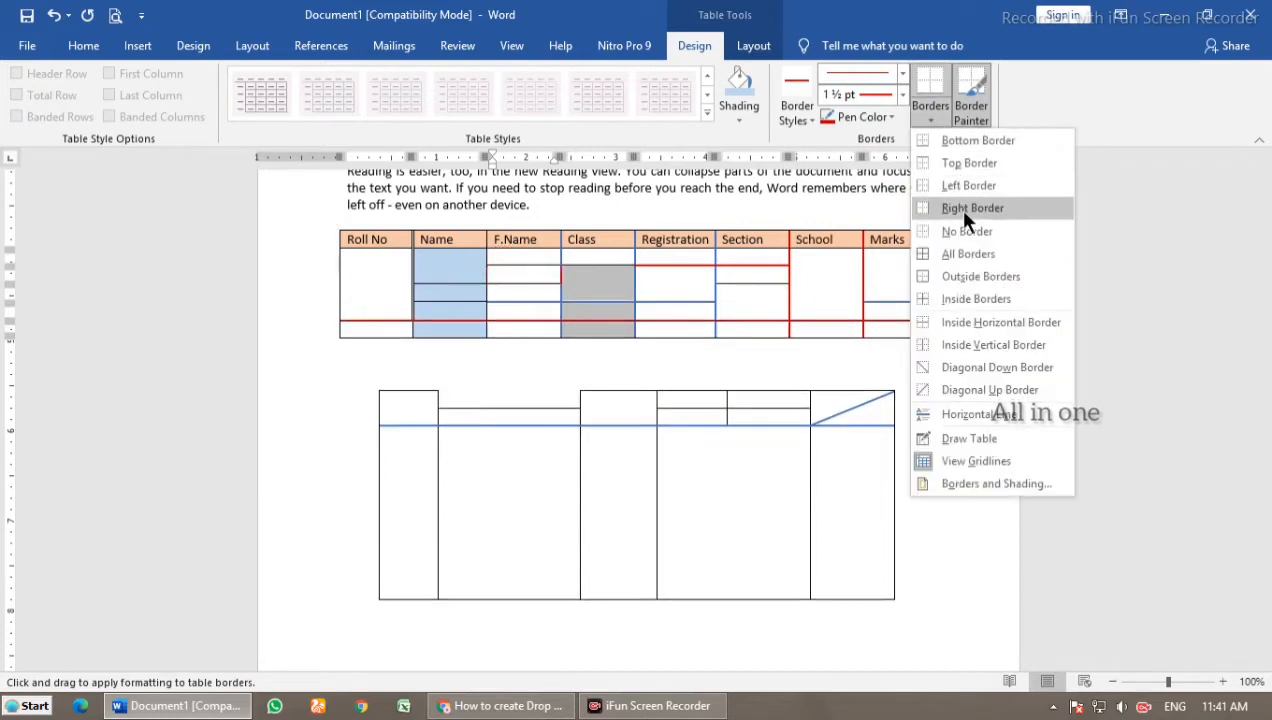
click(542, 308)
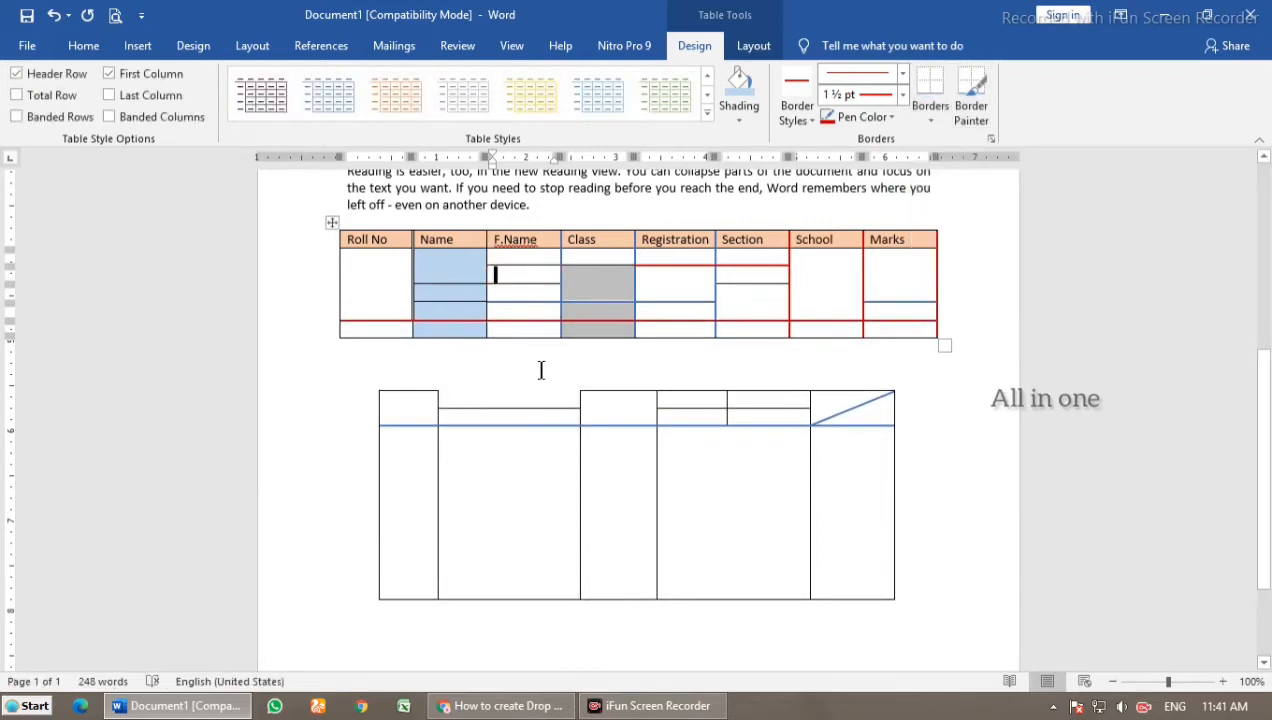
click(540, 370)
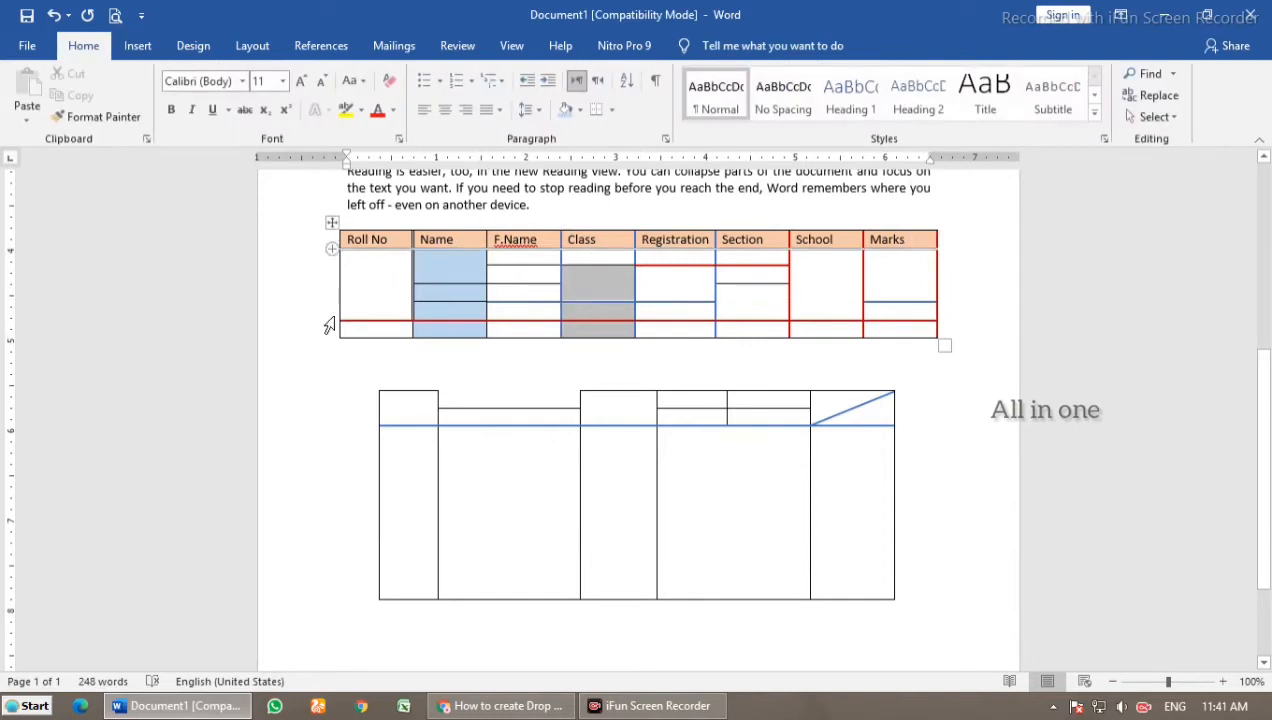
Step: Remove all borders from the large merged cell below the Roll No header
click(366, 282)
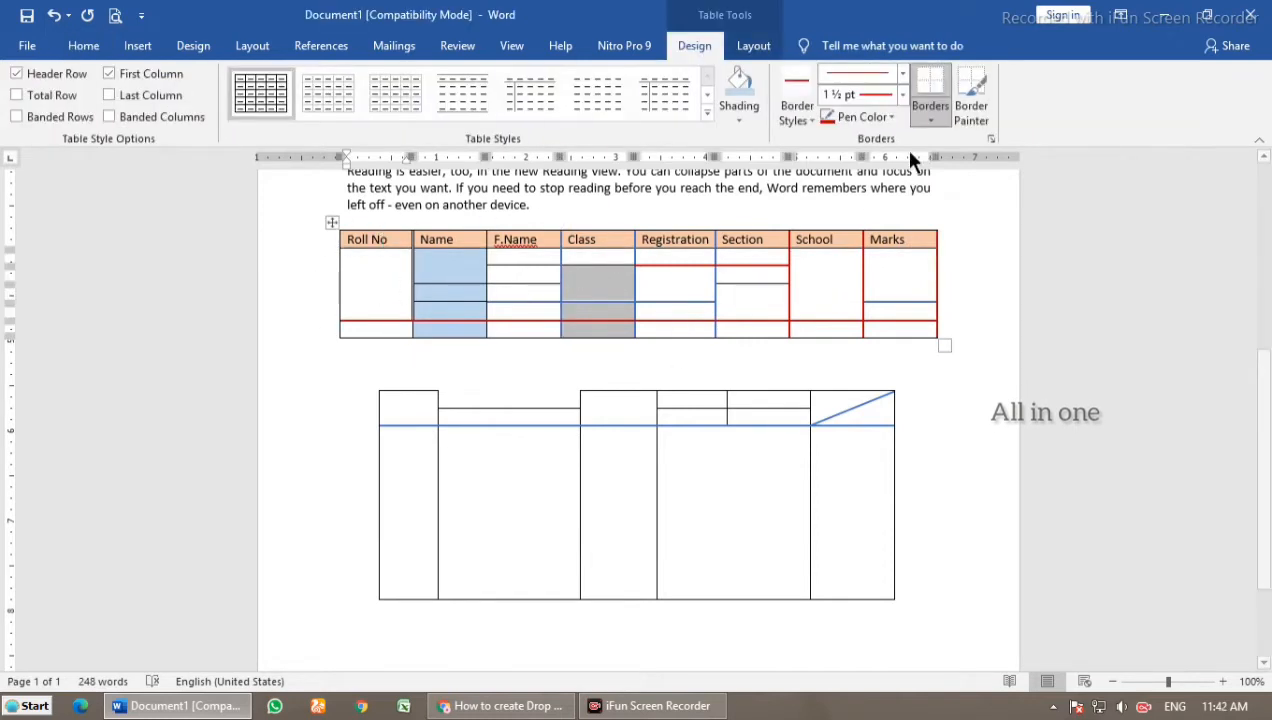
click(930, 119)
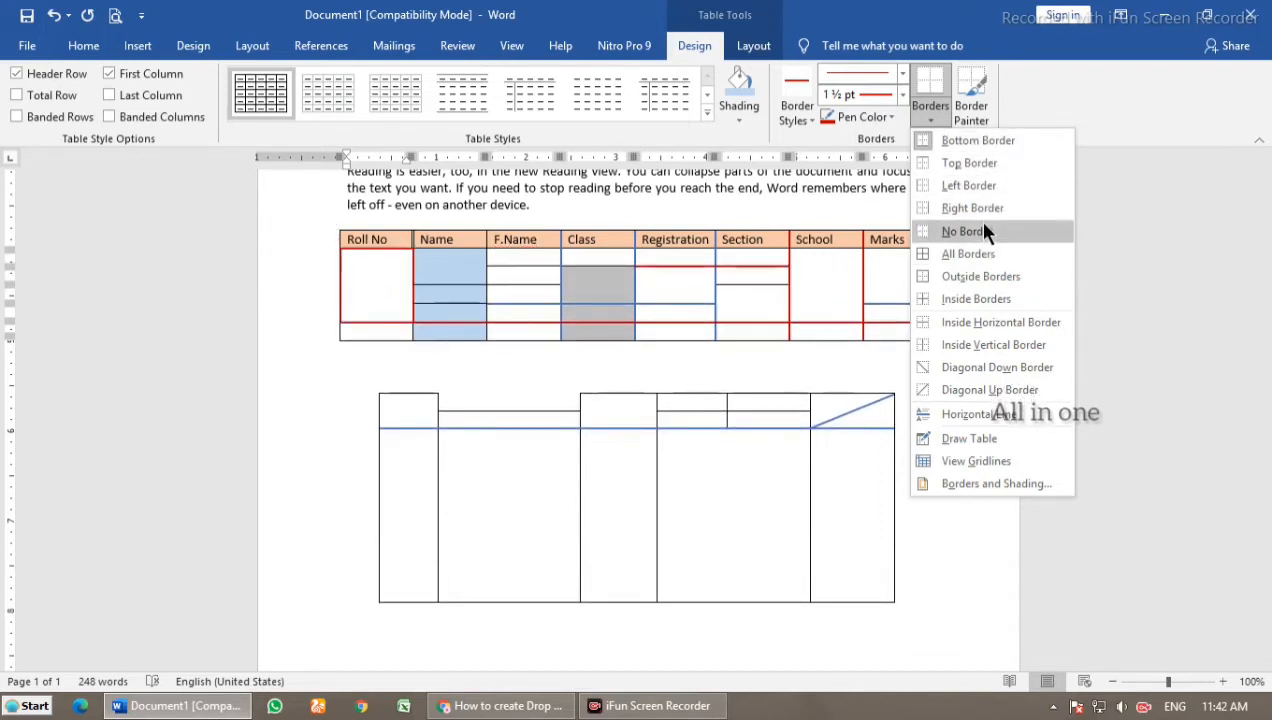
click(381, 283)
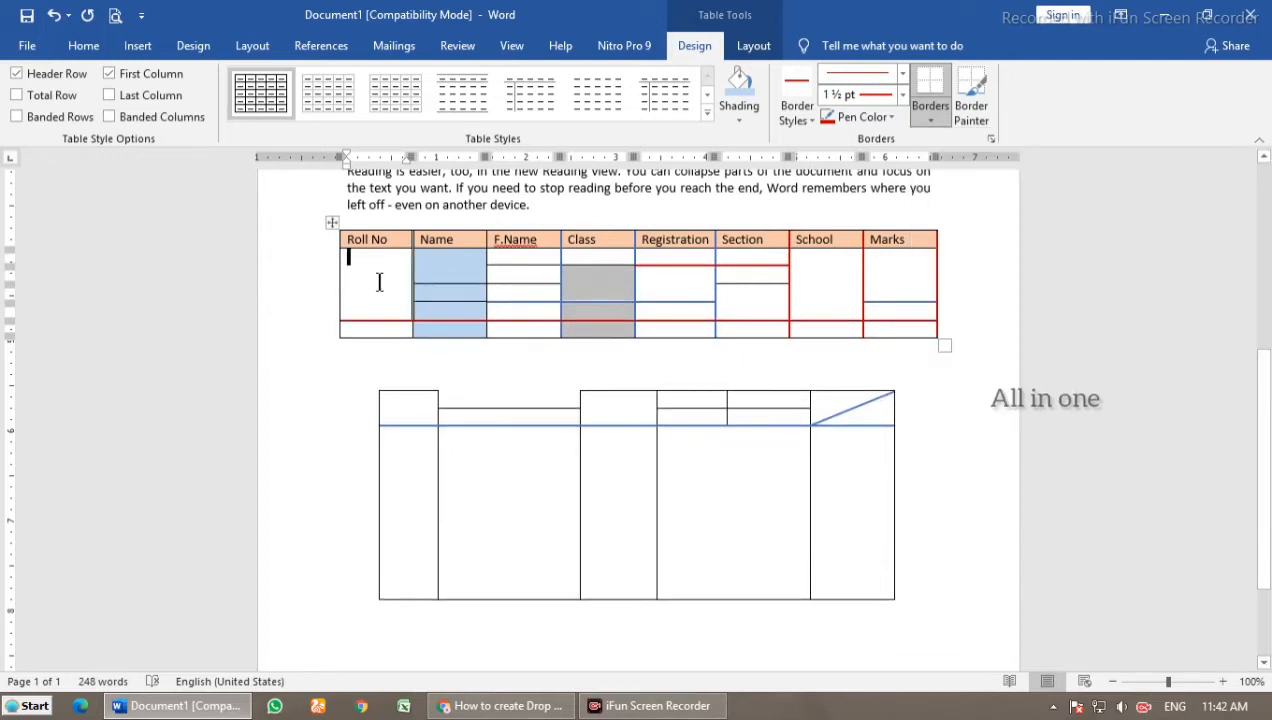
click(933, 112)
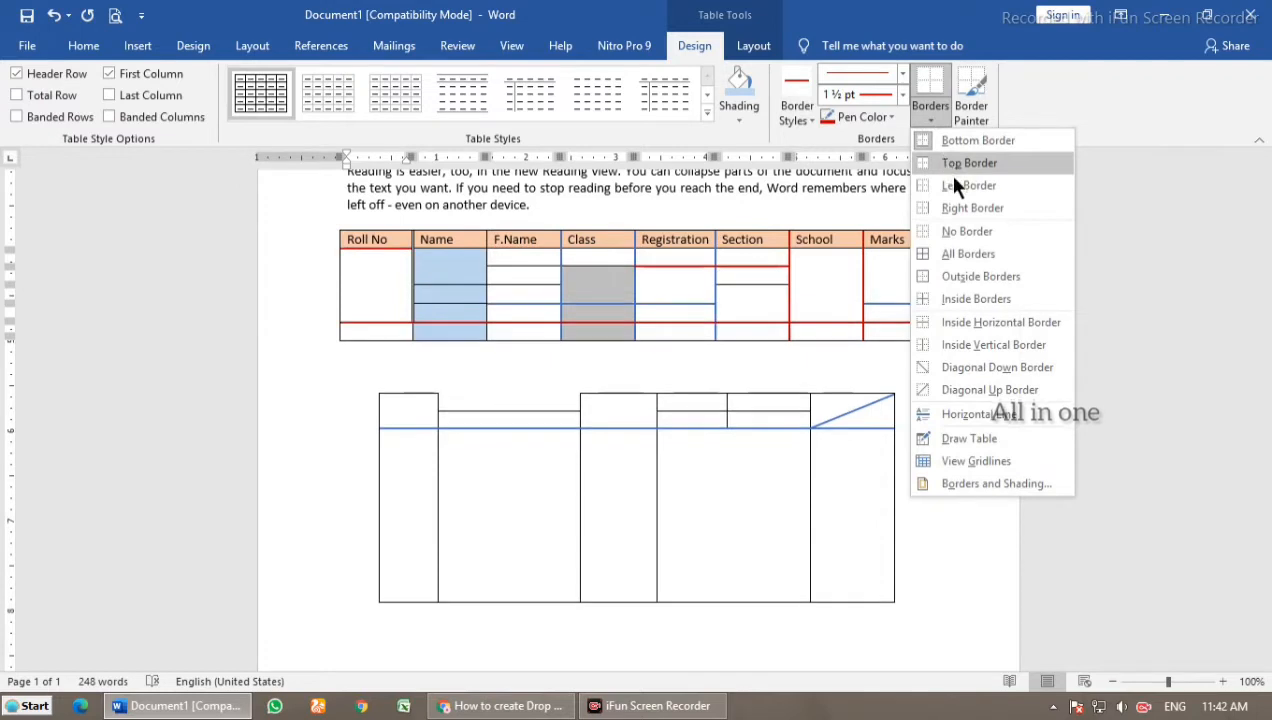
click(960, 232)
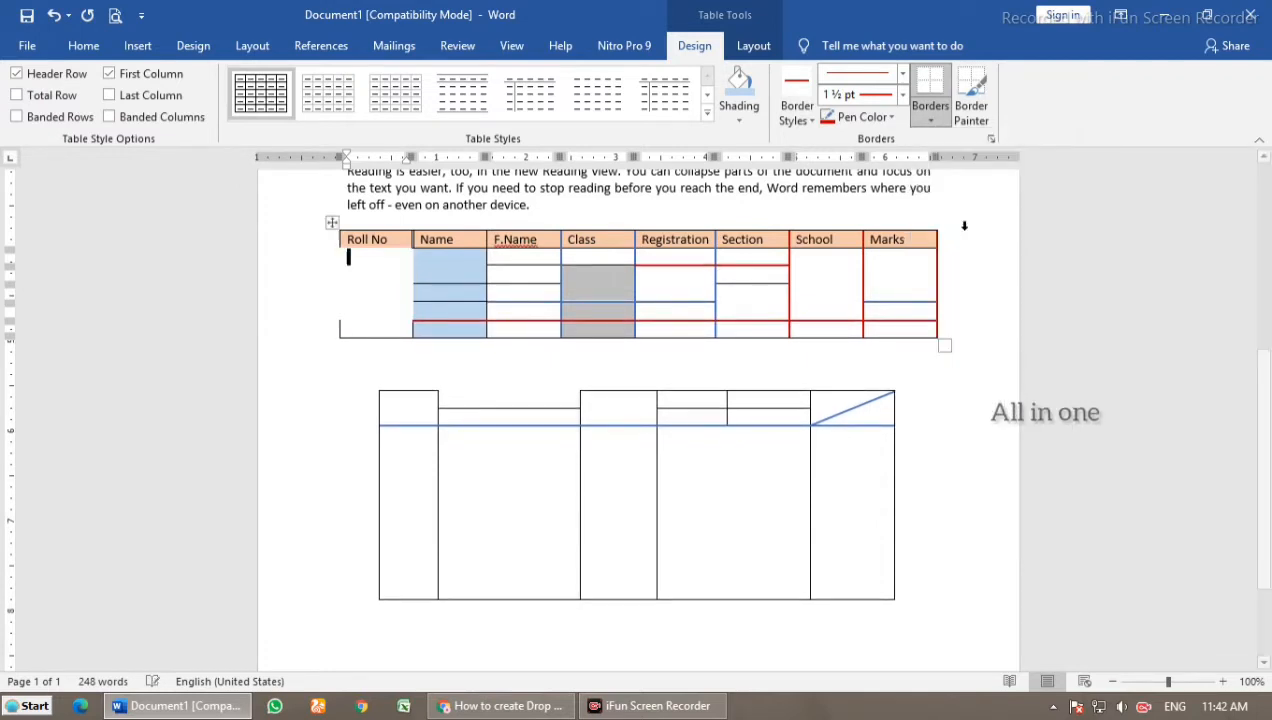
Step: Apply all borders in the red 1½ pt style to the large cell below the Roll No header
click(354, 278)
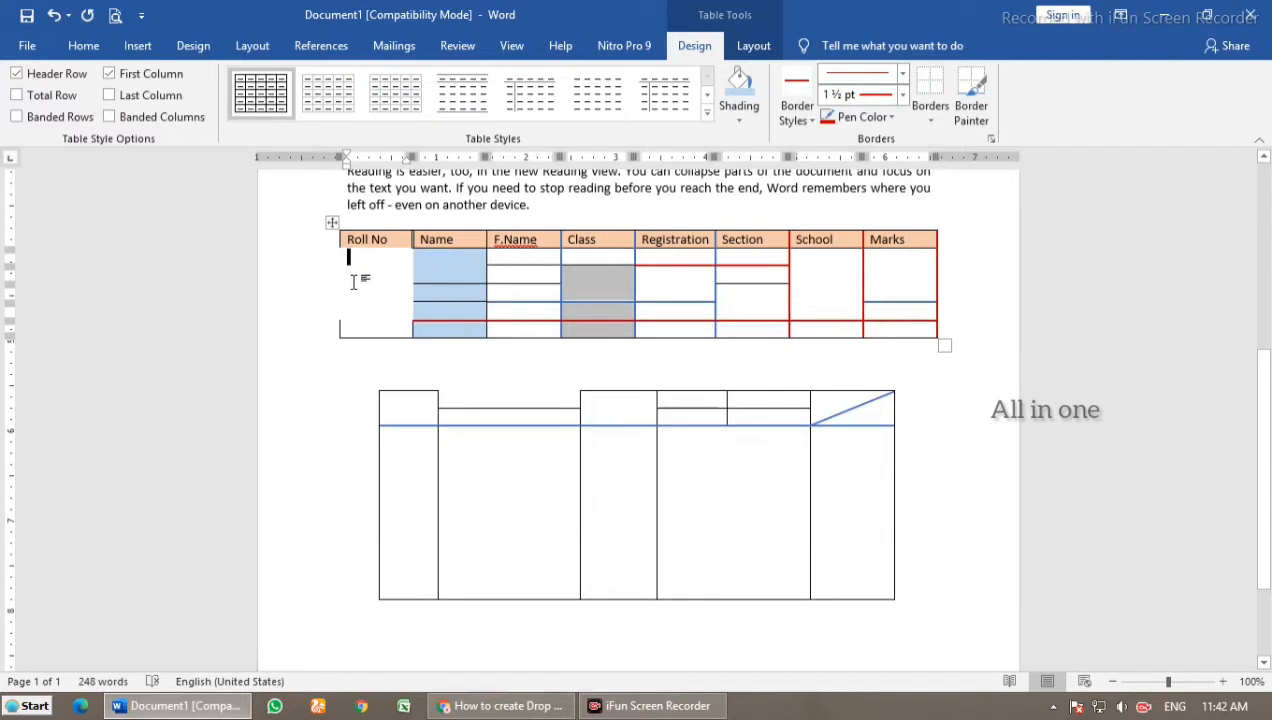
click(926, 116)
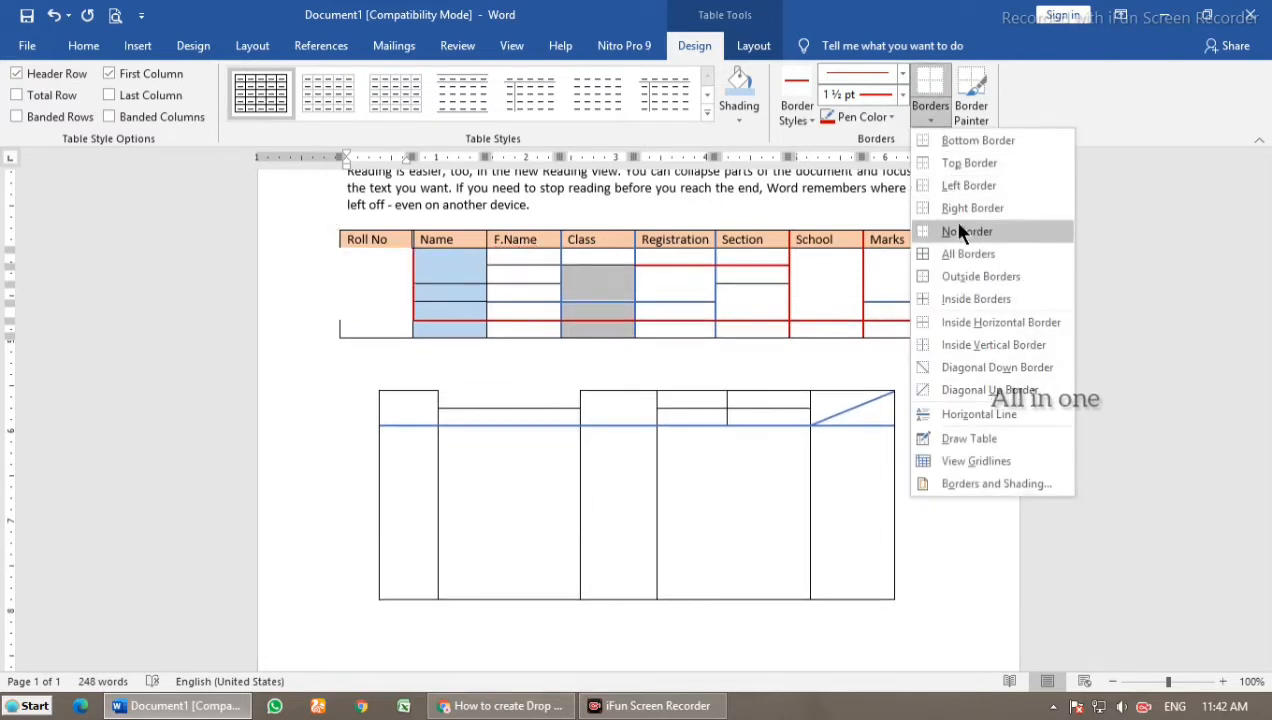
click(959, 251)
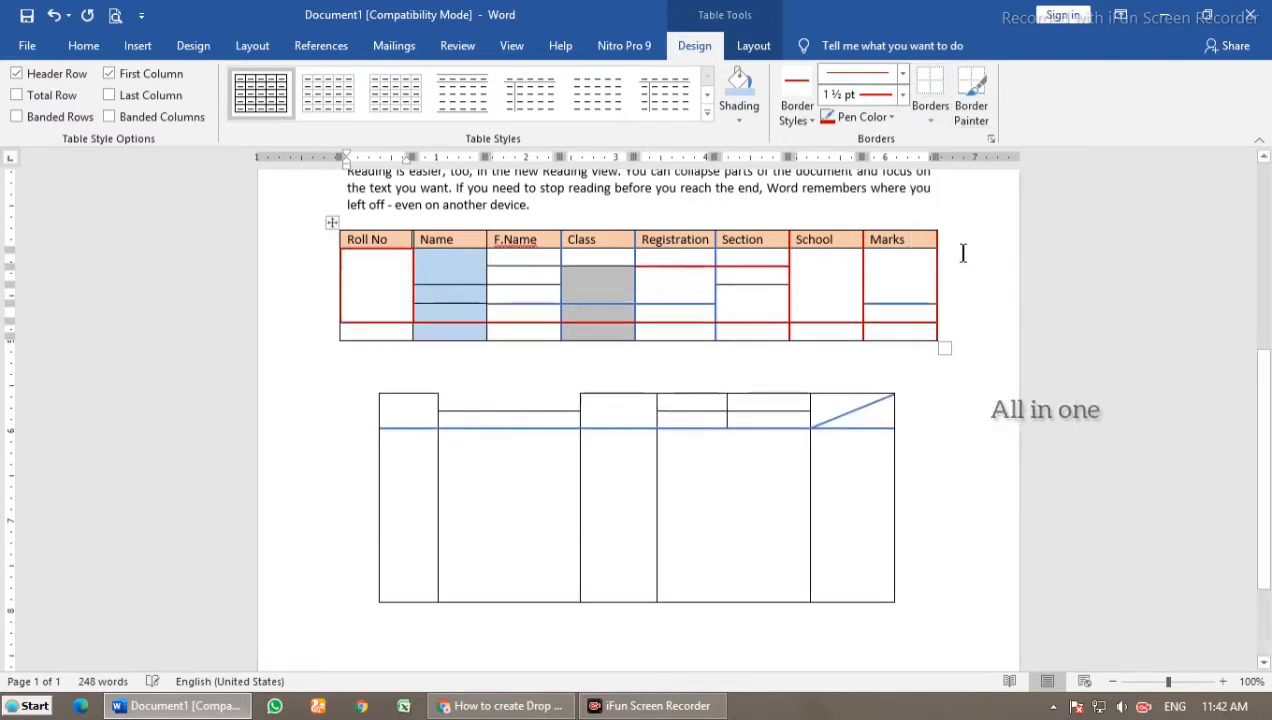
click(447, 279)
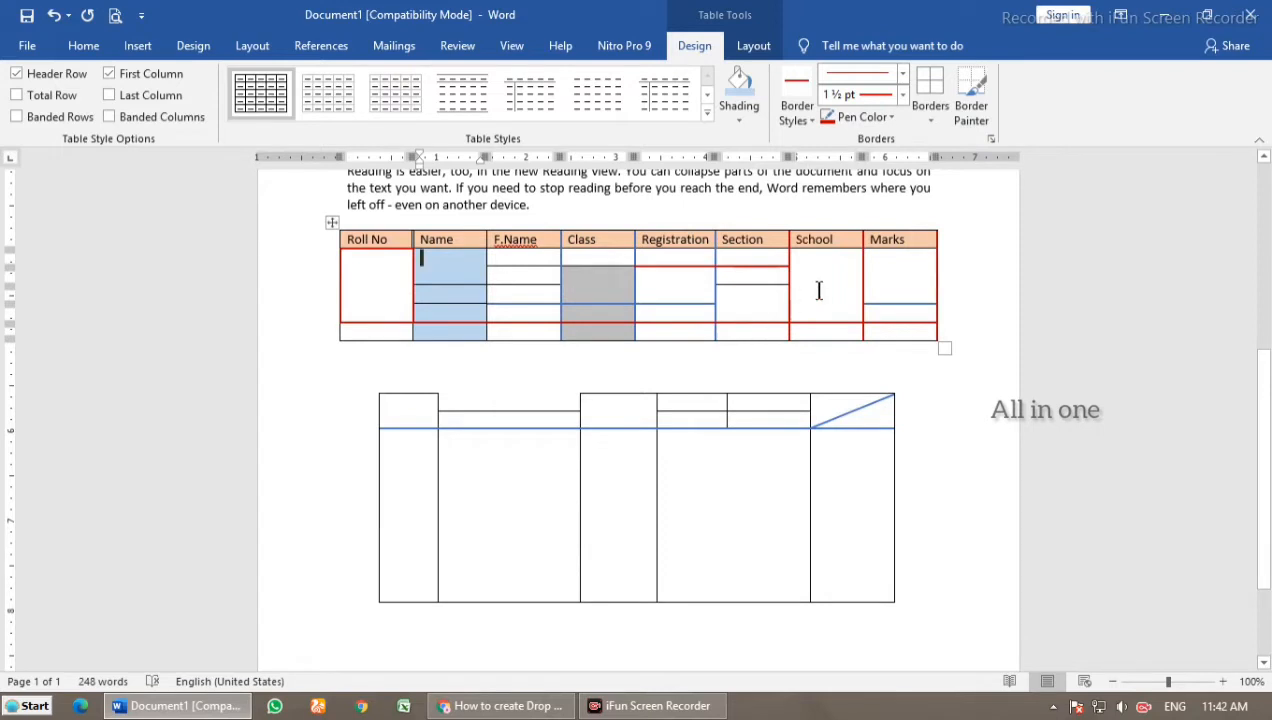
click(922, 116)
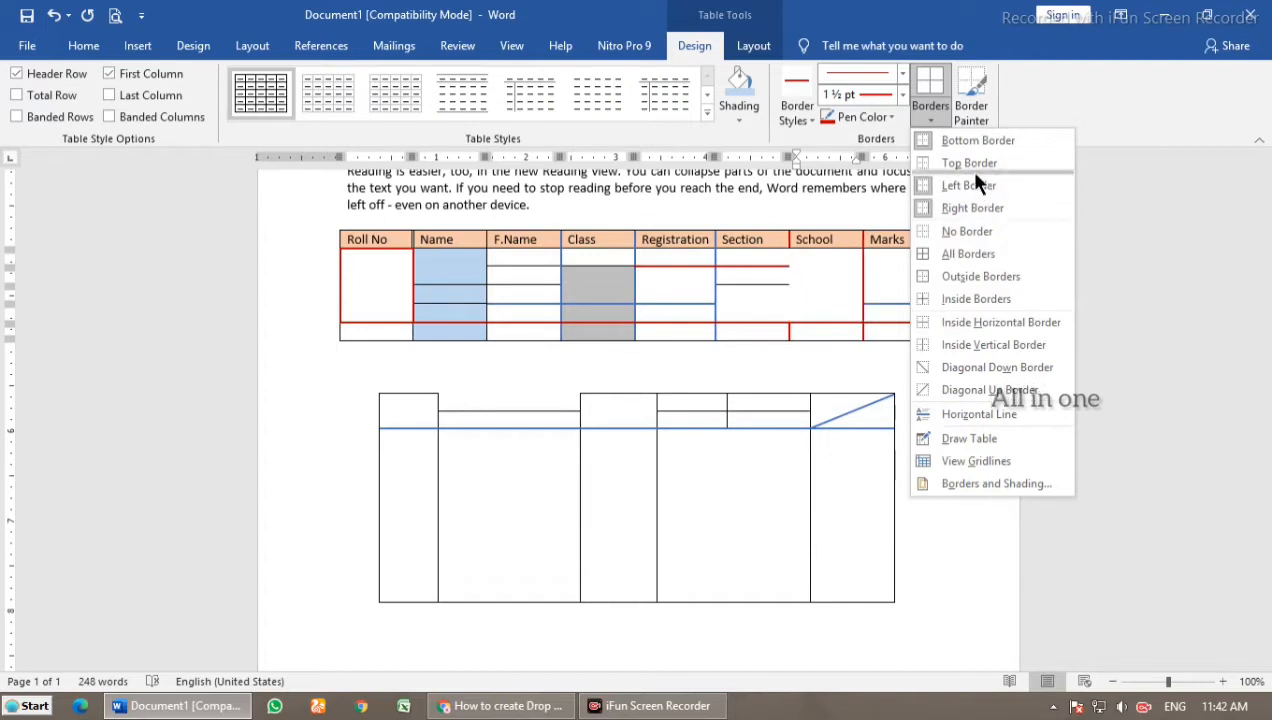
click(819, 292)
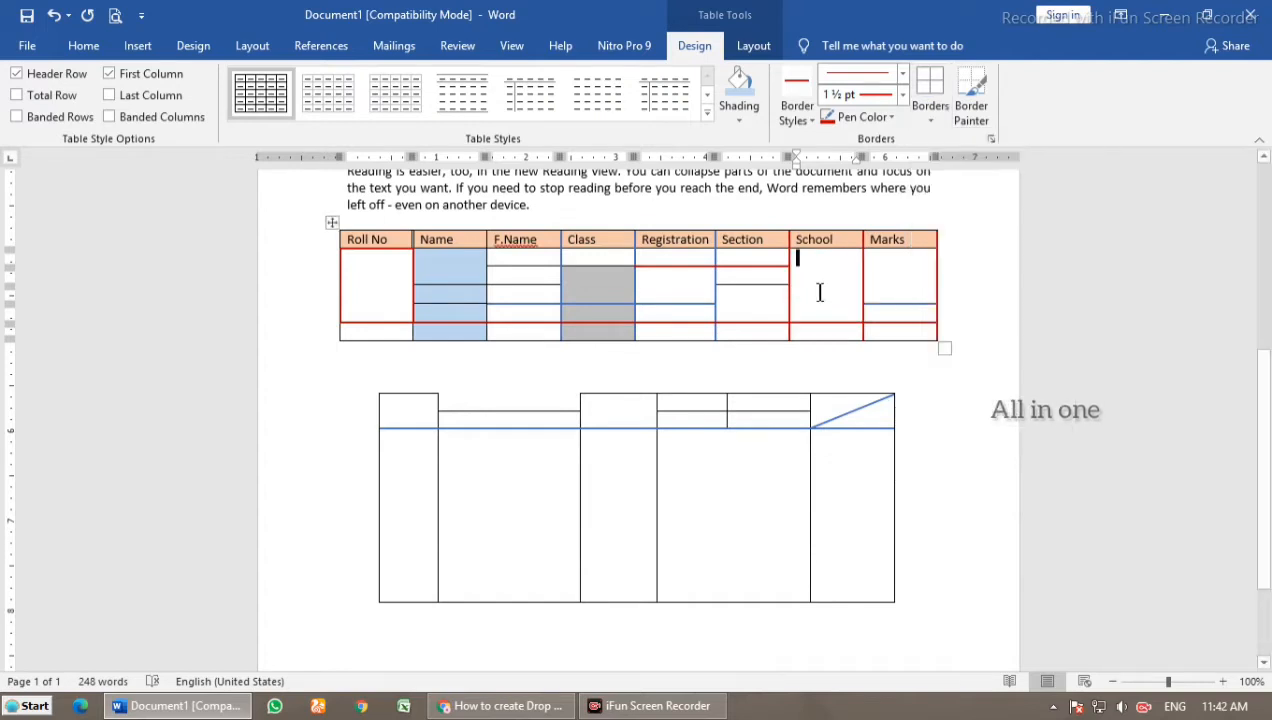
Step: Paint the inner horizontal border of the Marks column with the red 1½ pt single-line style
click(983, 118)
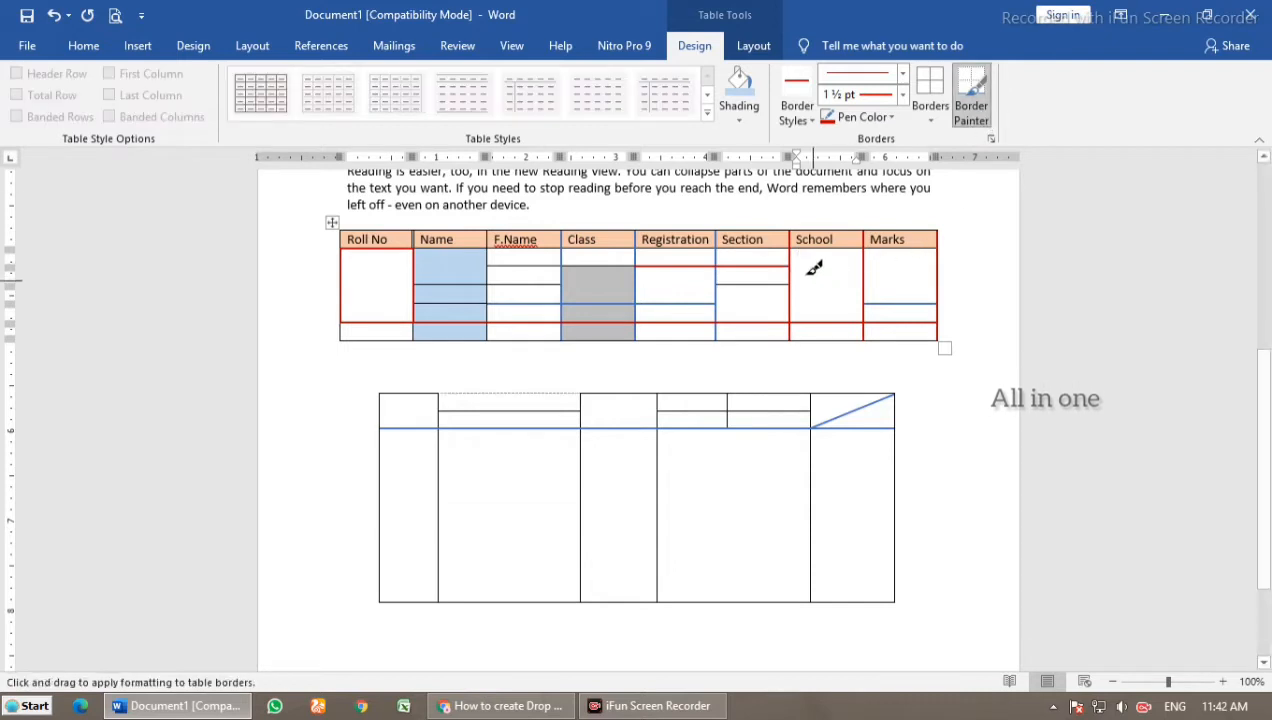
mouse_move(807, 268)
mouse_down()
mouse_move(836, 312)
mouse_move(855, 268)
mouse_up()
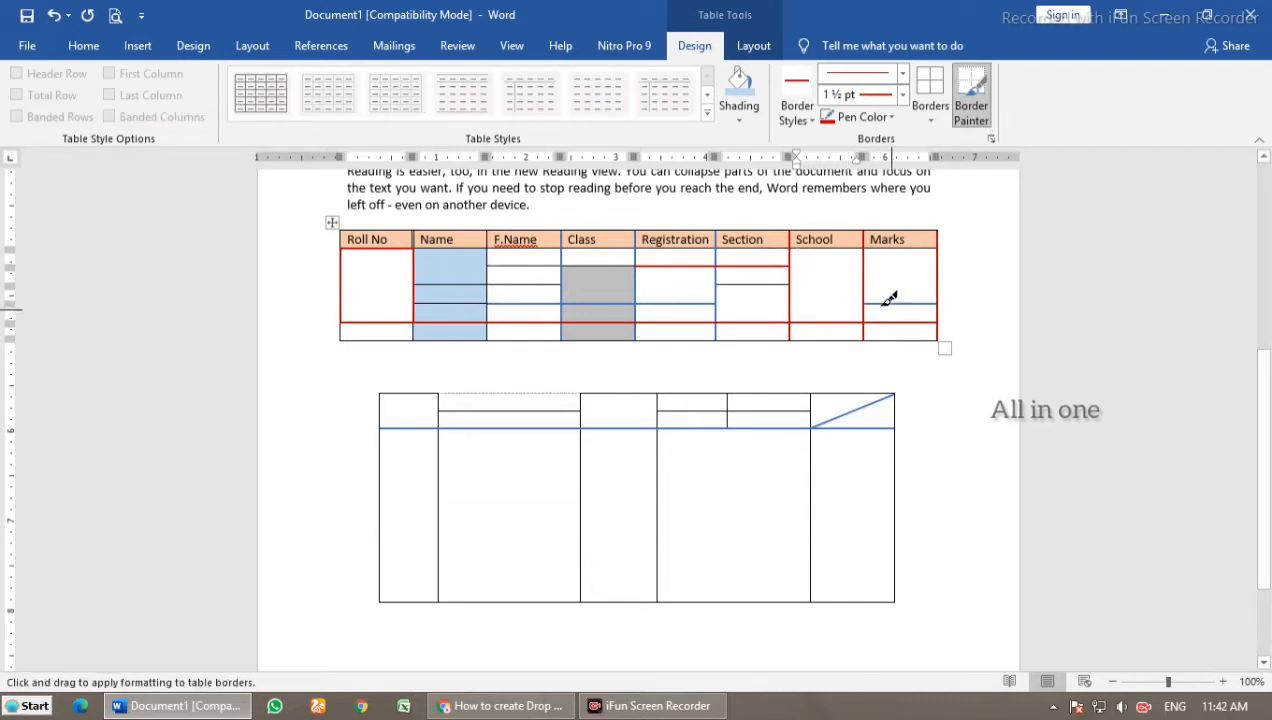
click(889, 300)
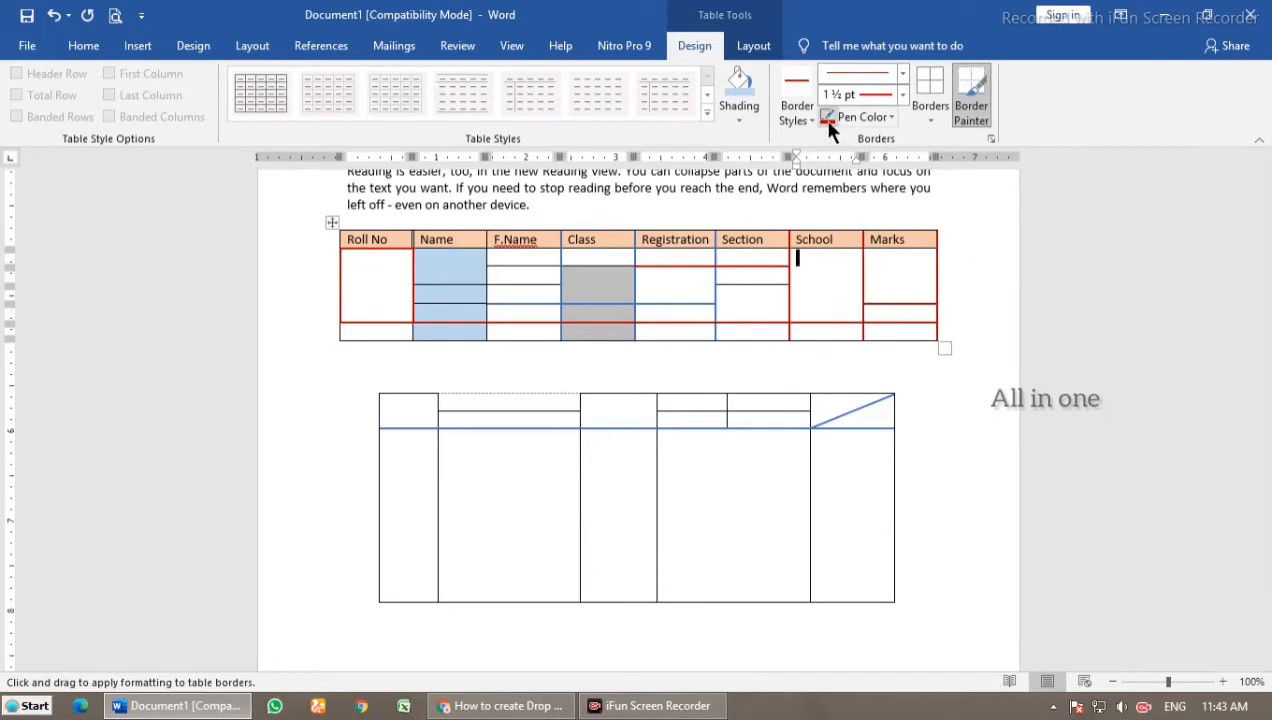
Step: Set the pen colour to light orange and paint the School–Marks divider and the first table's right outer border
click(889, 119)
click(900, 203)
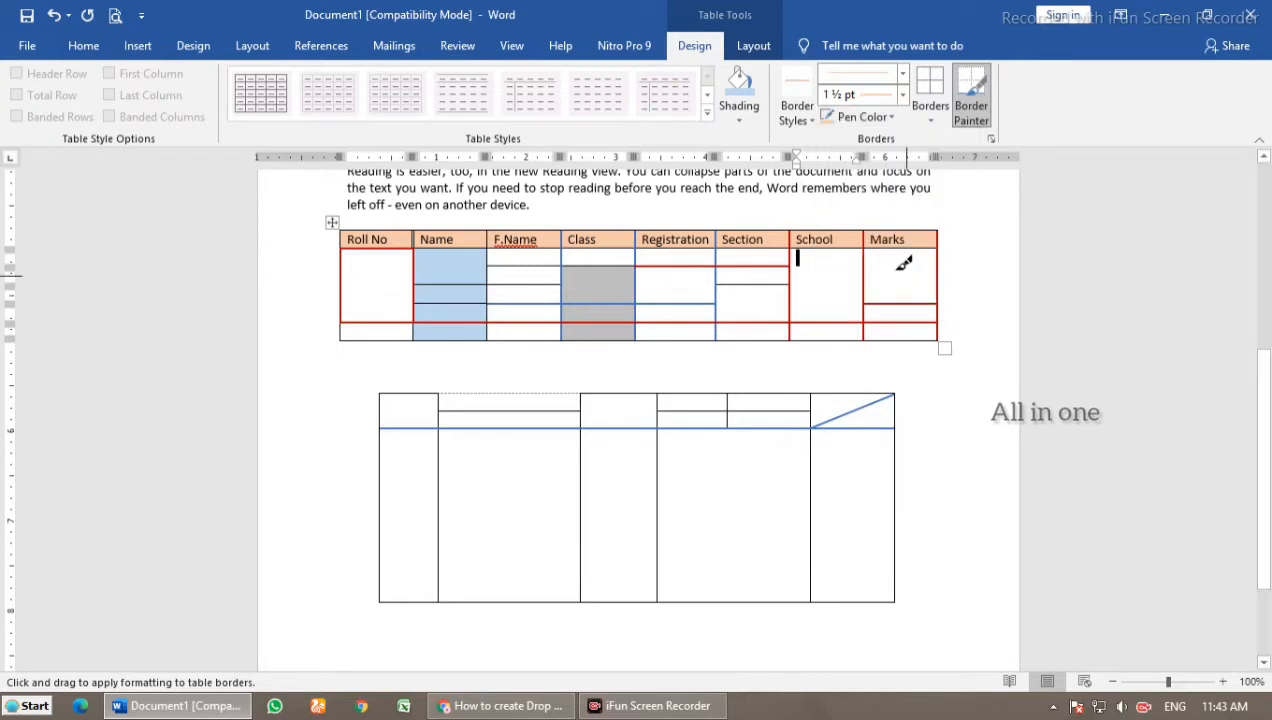
drag(863, 240, 866, 329)
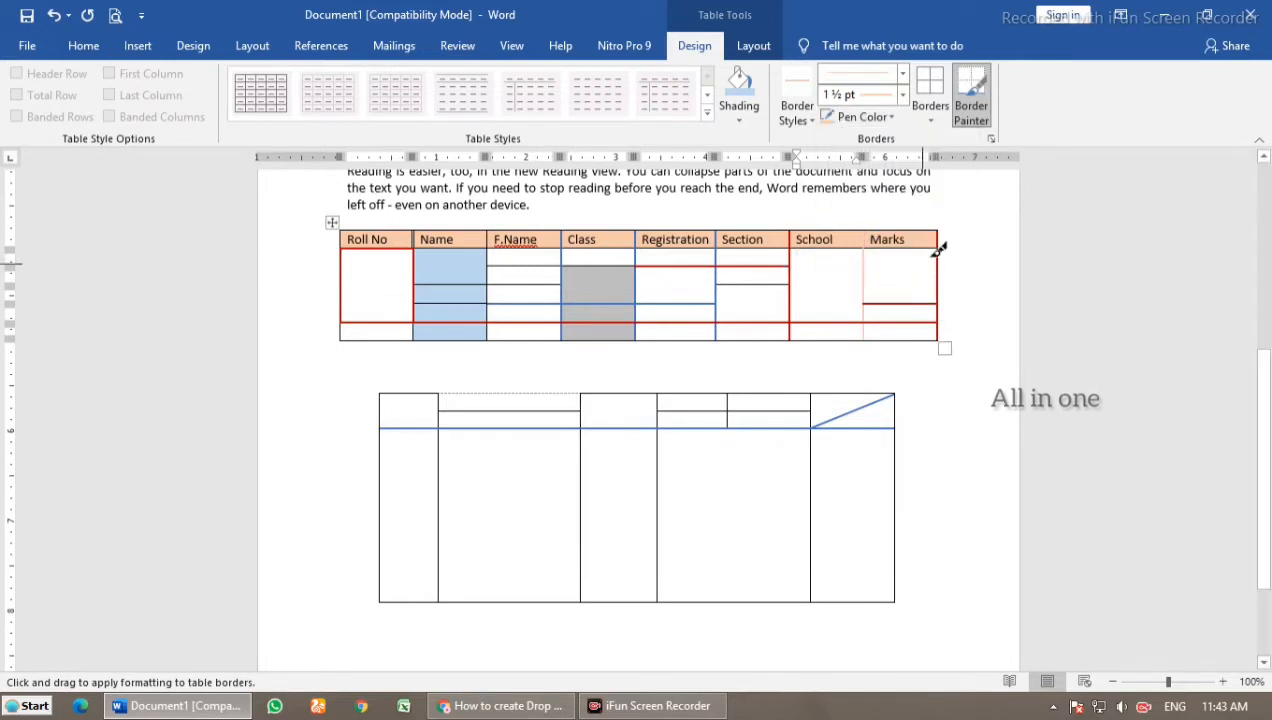
drag(941, 236, 940, 338)
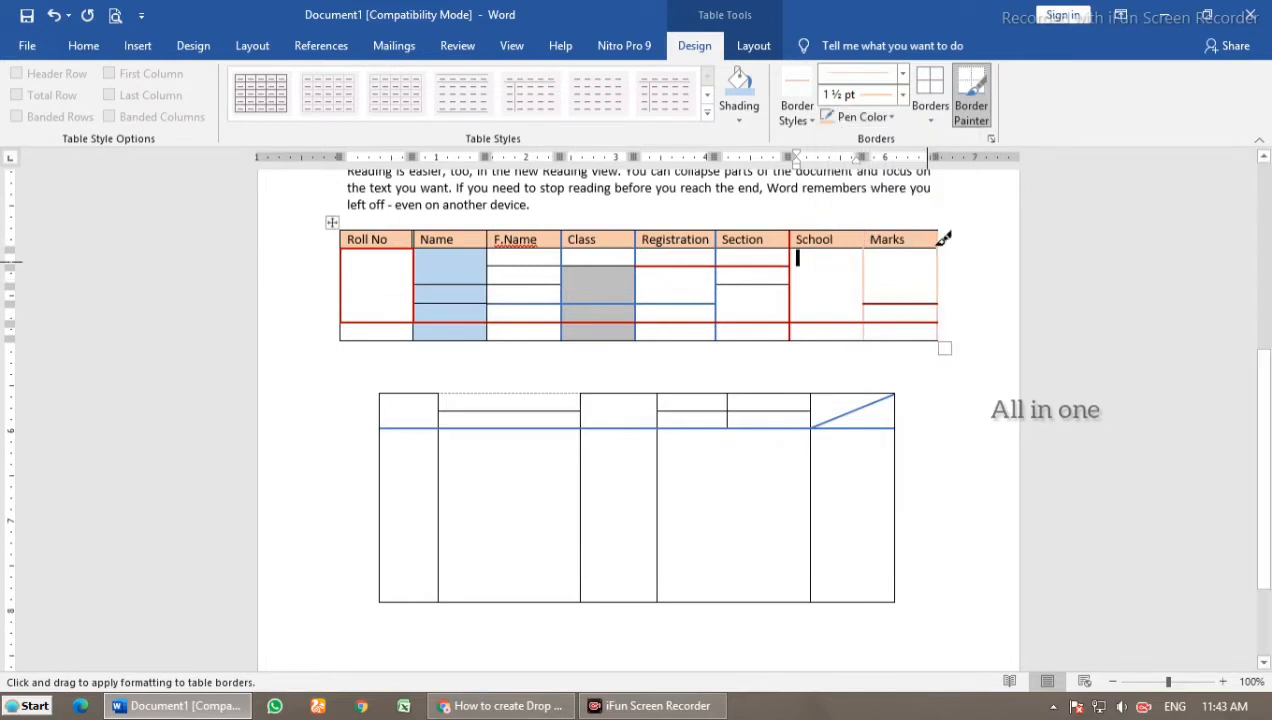
Step: Erase the horizontal borders in the second table's second column and the vertical dividers among its lower cells from the second column rightward
click(975, 110)
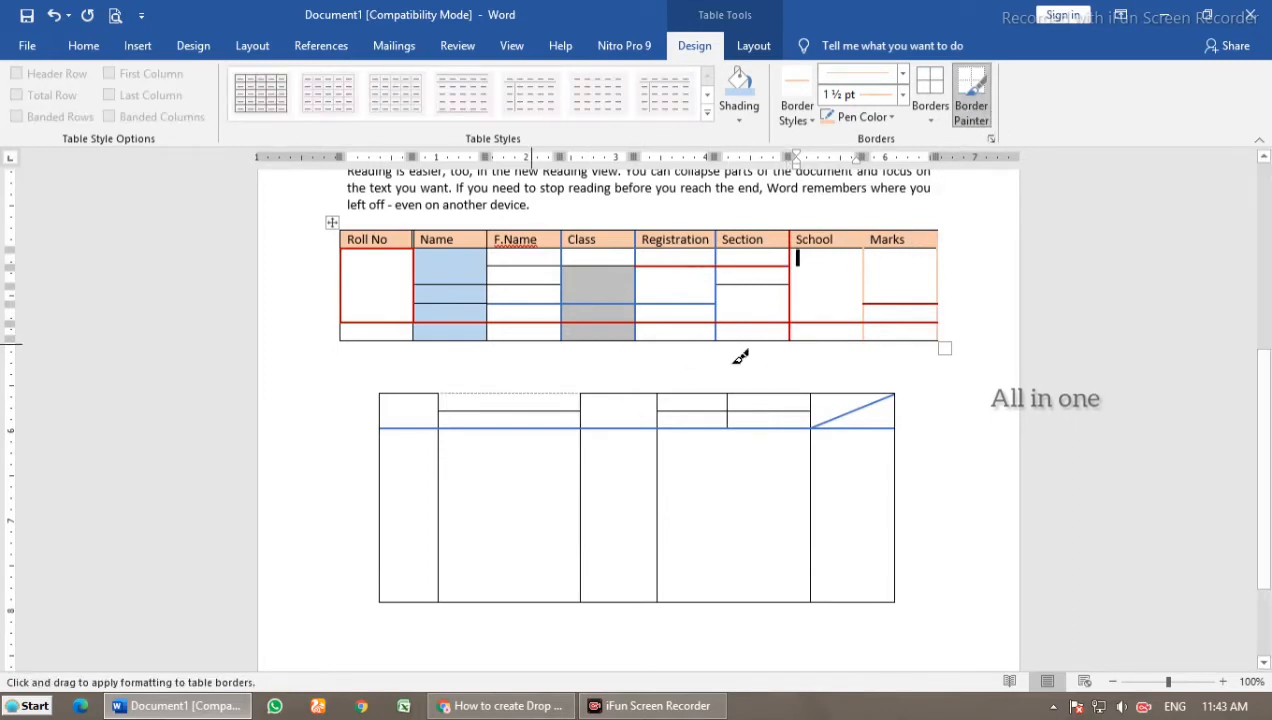
click(753, 46)
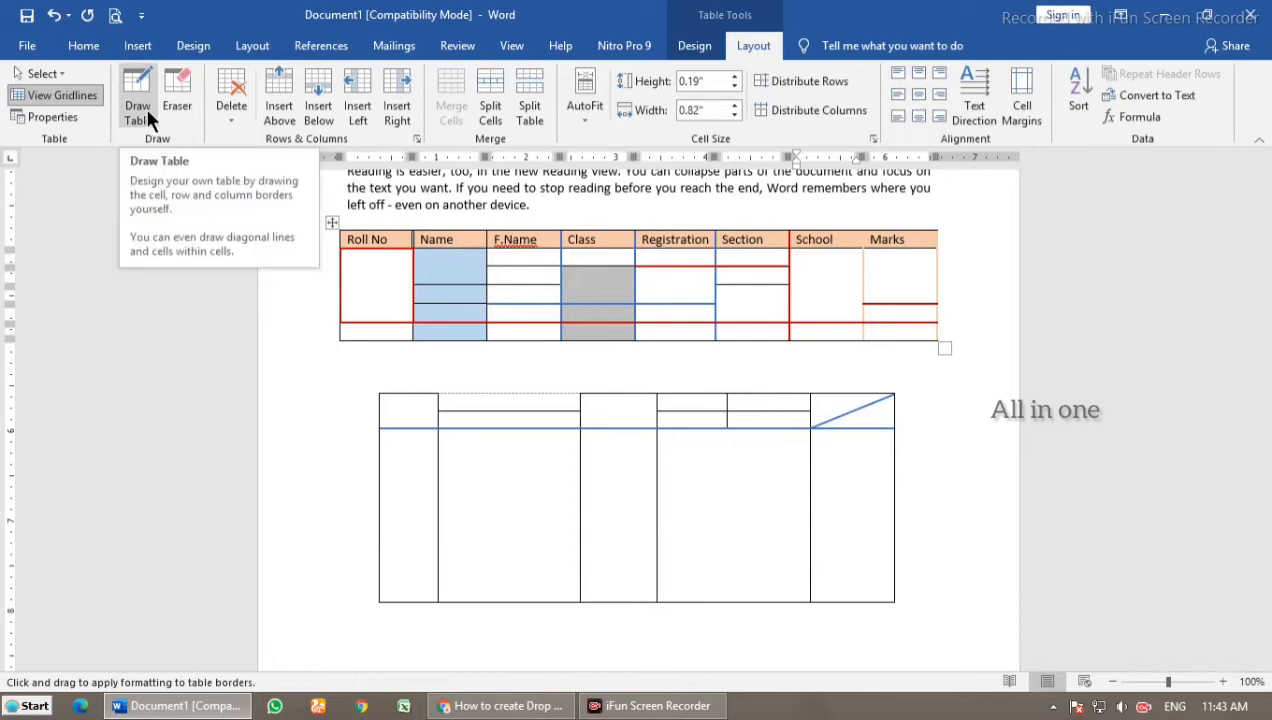
click(176, 104)
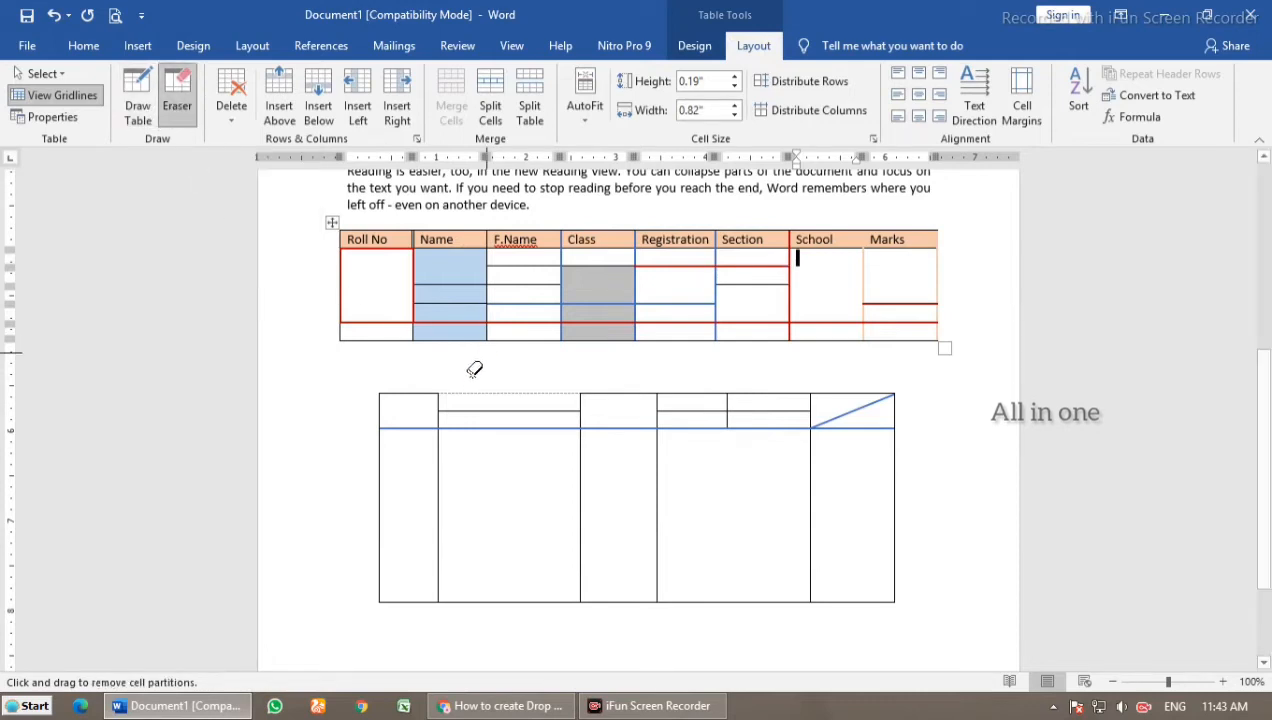
drag(484, 407, 490, 428)
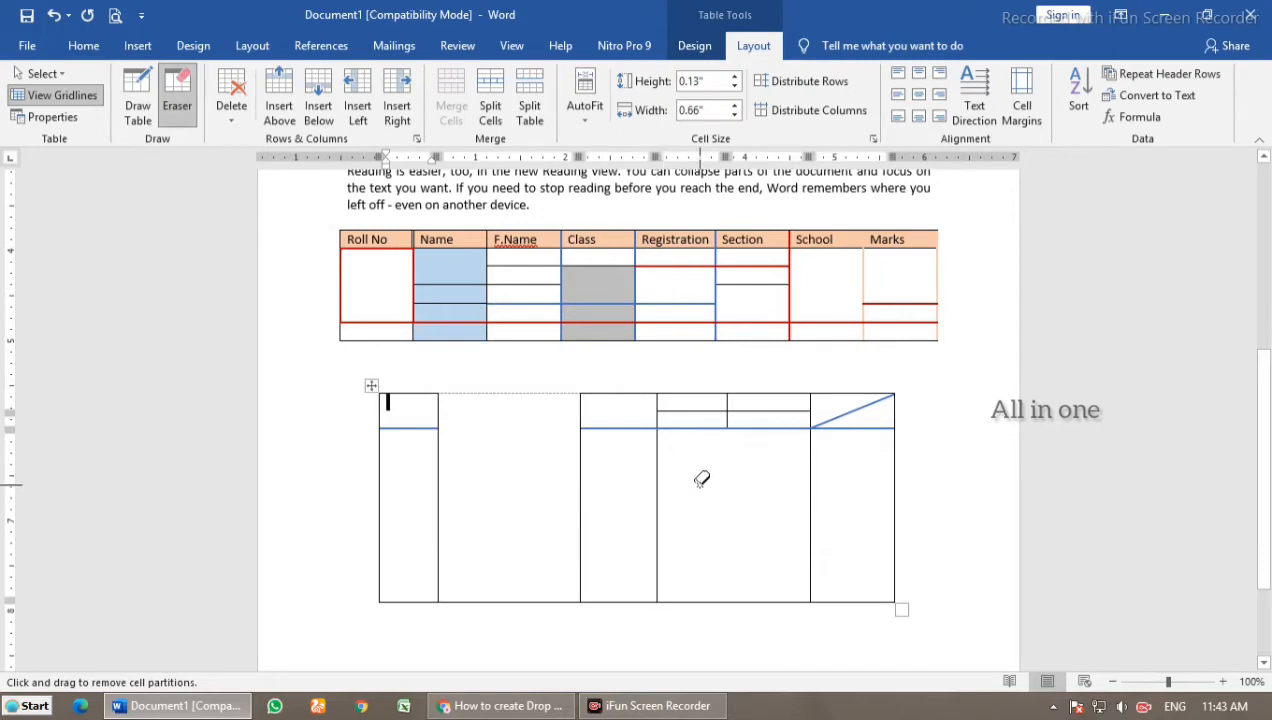
drag(700, 476, 576, 496)
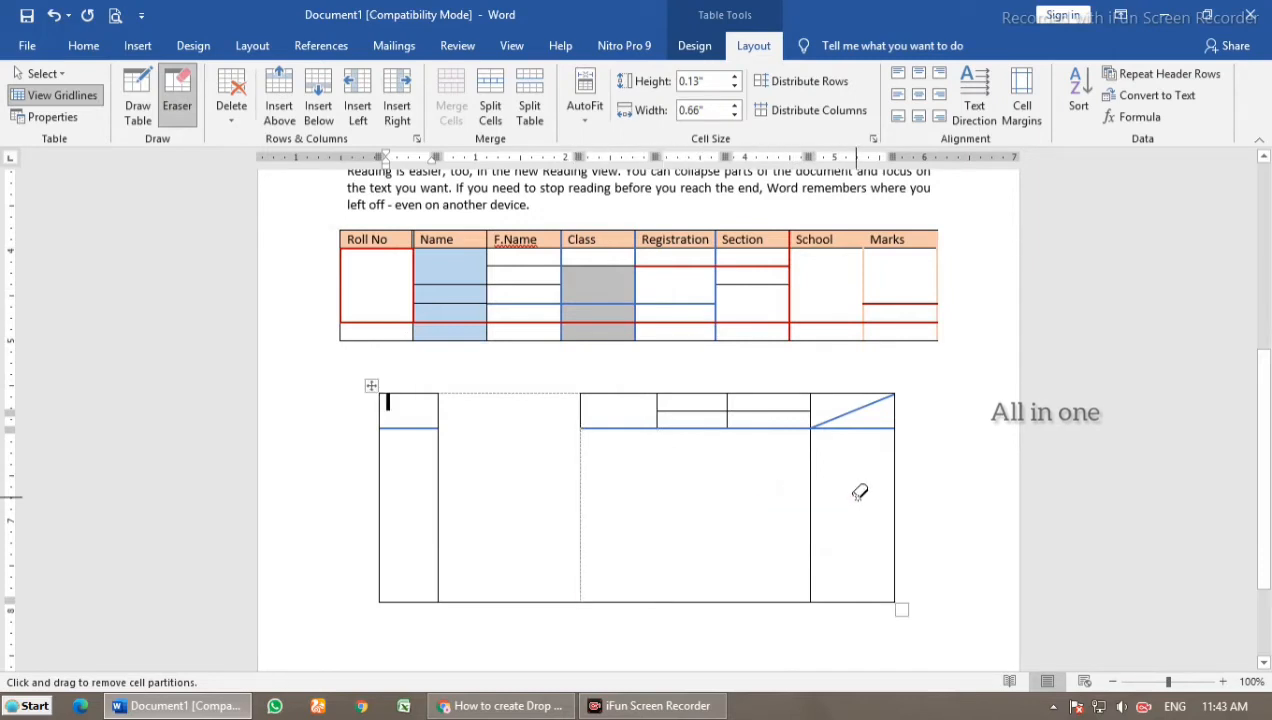
mouse_move(835, 482)
mouse_down()
mouse_move(812, 497)
mouse_move(723, 490)
mouse_up()
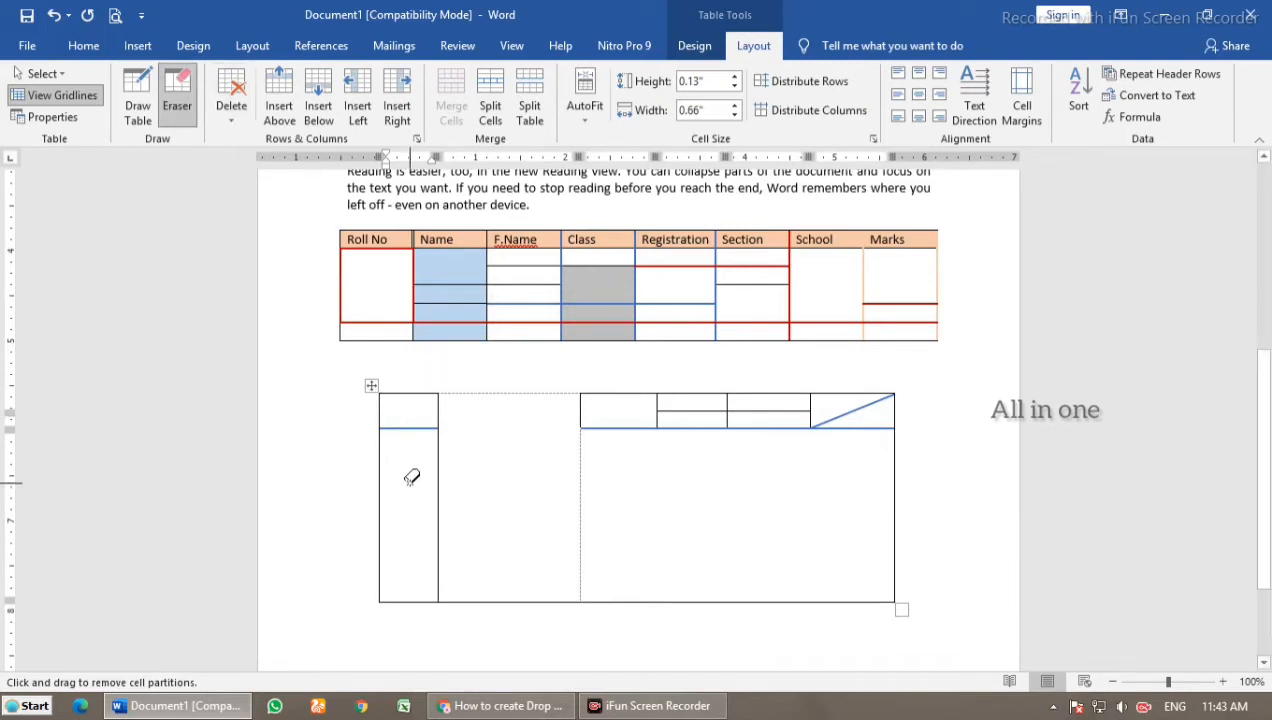
Step: Delete the top-left cell of the second table, shifting the remaining cells left
click(231, 115)
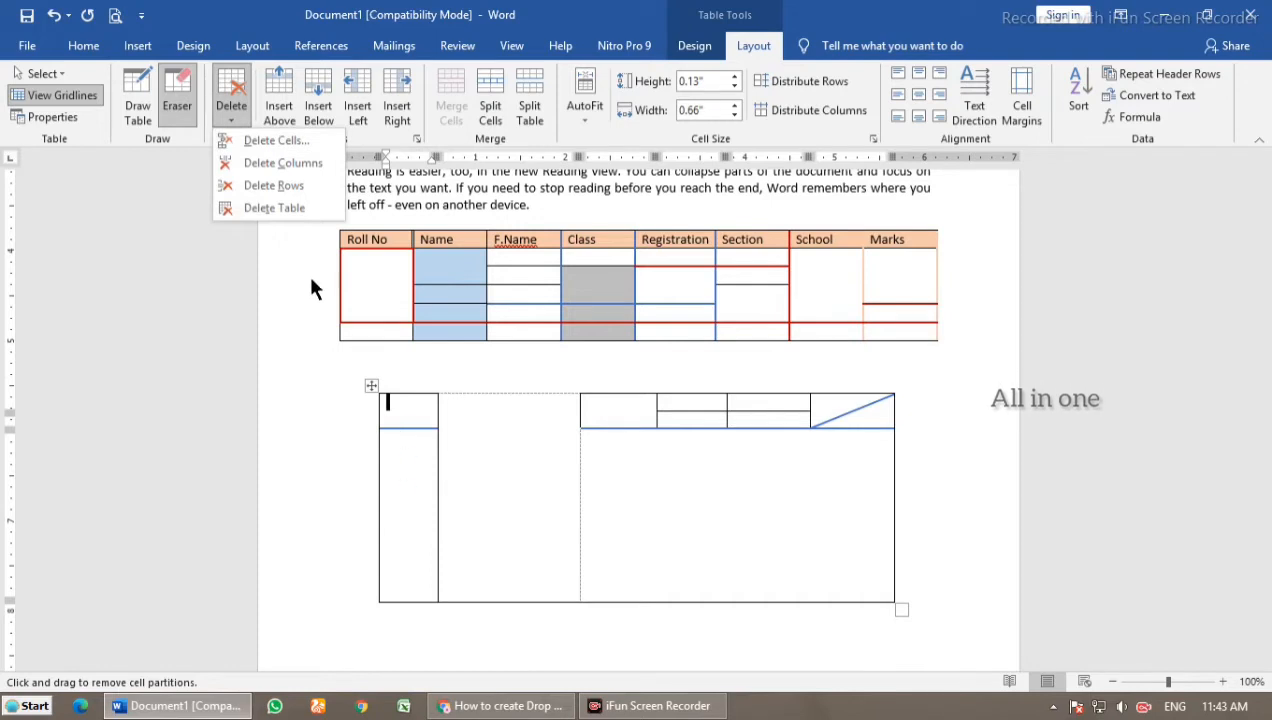
click(283, 140)
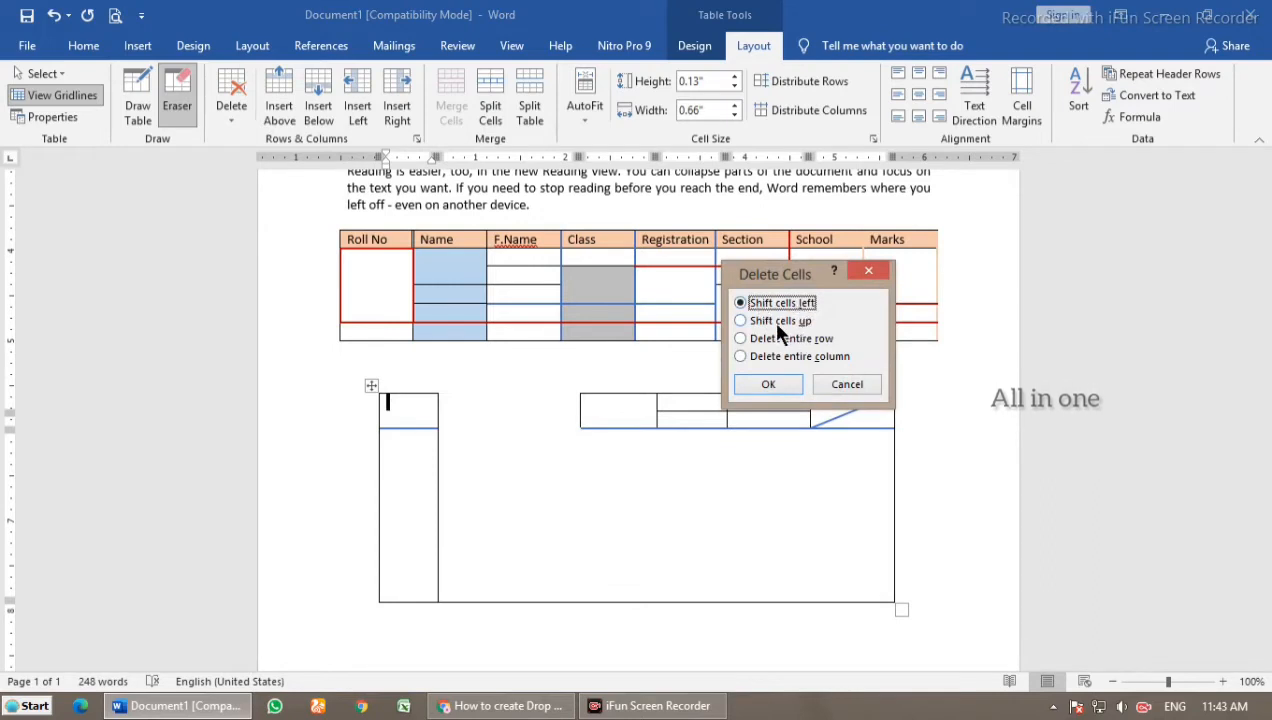
click(762, 386)
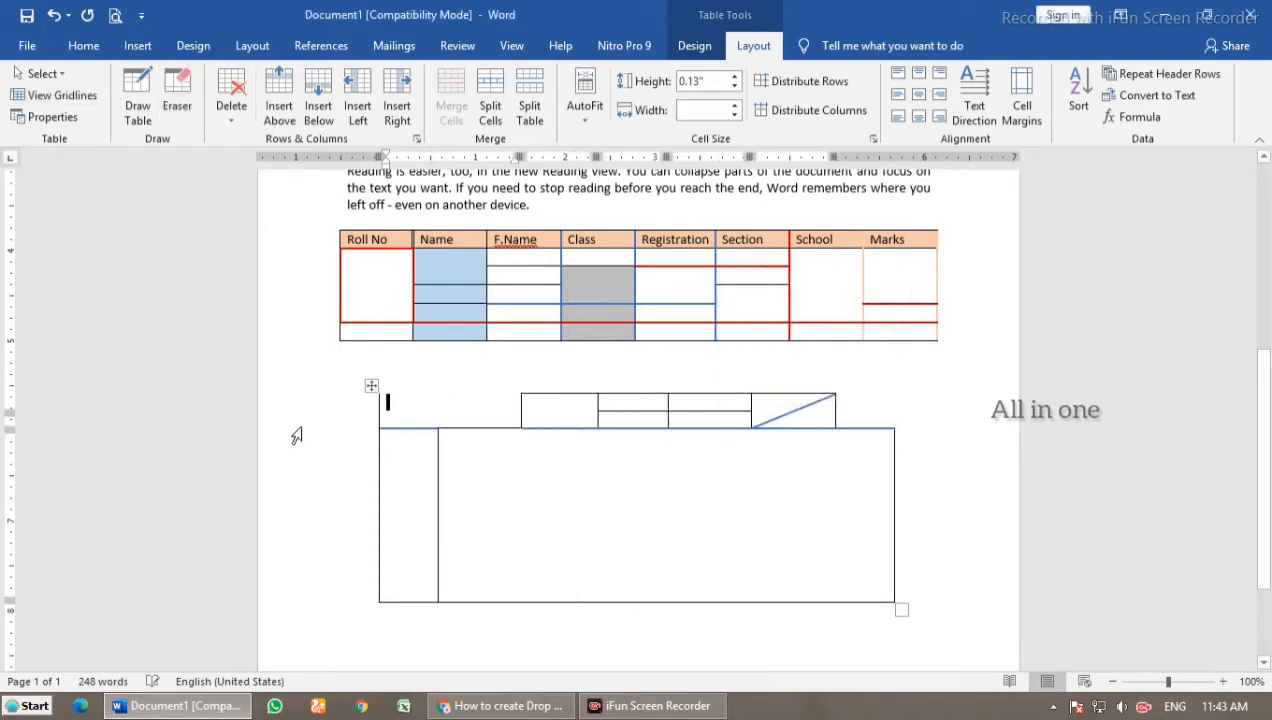
Step: Delete the Name column from the first table and undo the deletion, doing this twice
click(441, 293)
click(222, 115)
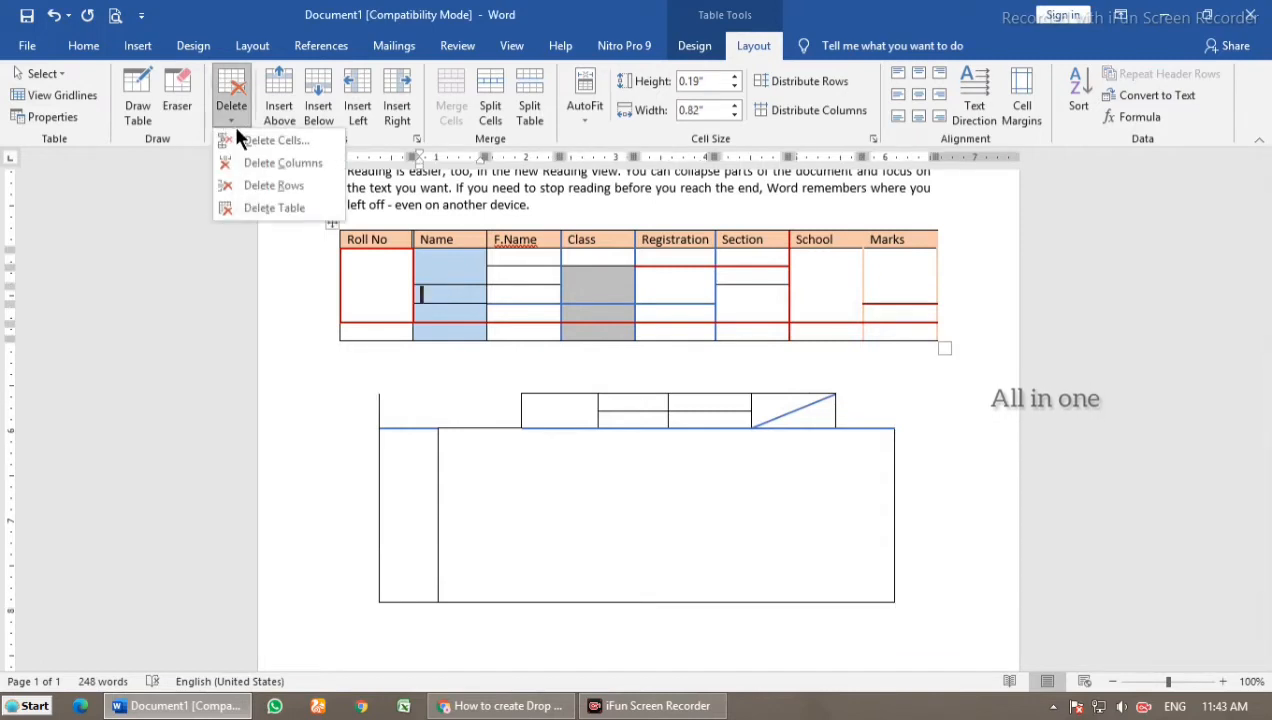
click(283, 162)
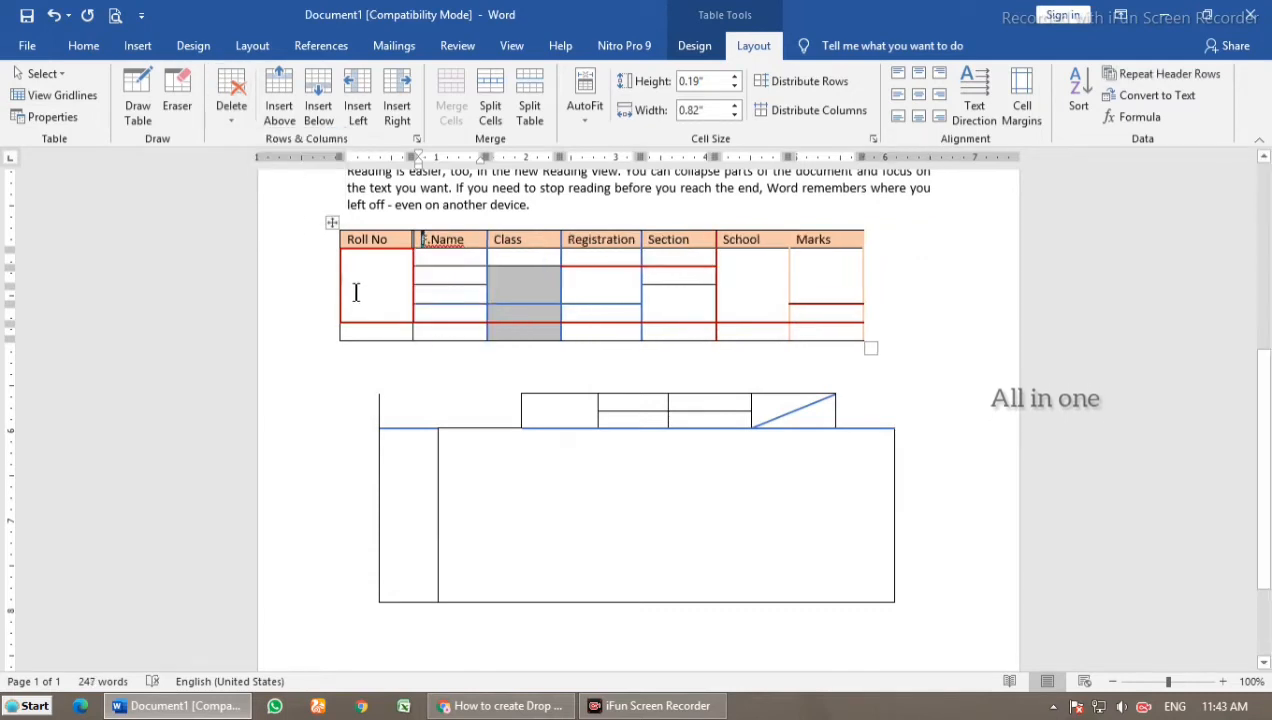
text(F)
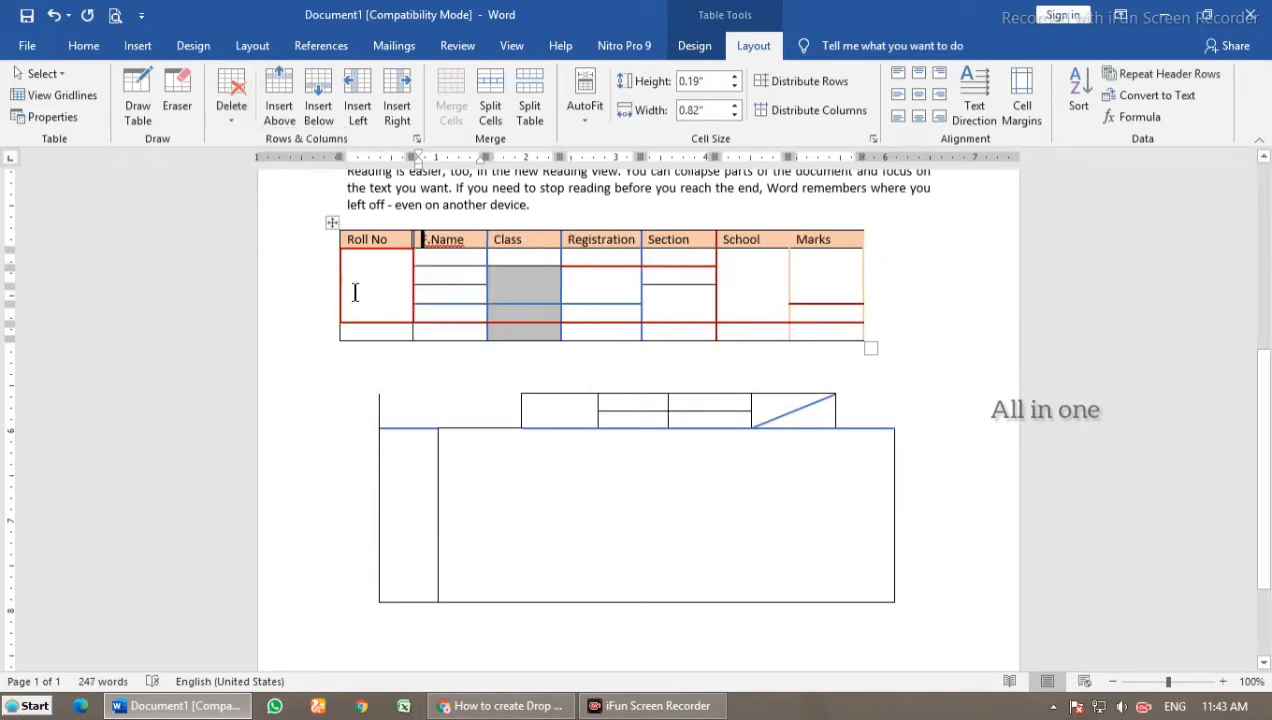
key(ctrl+v)
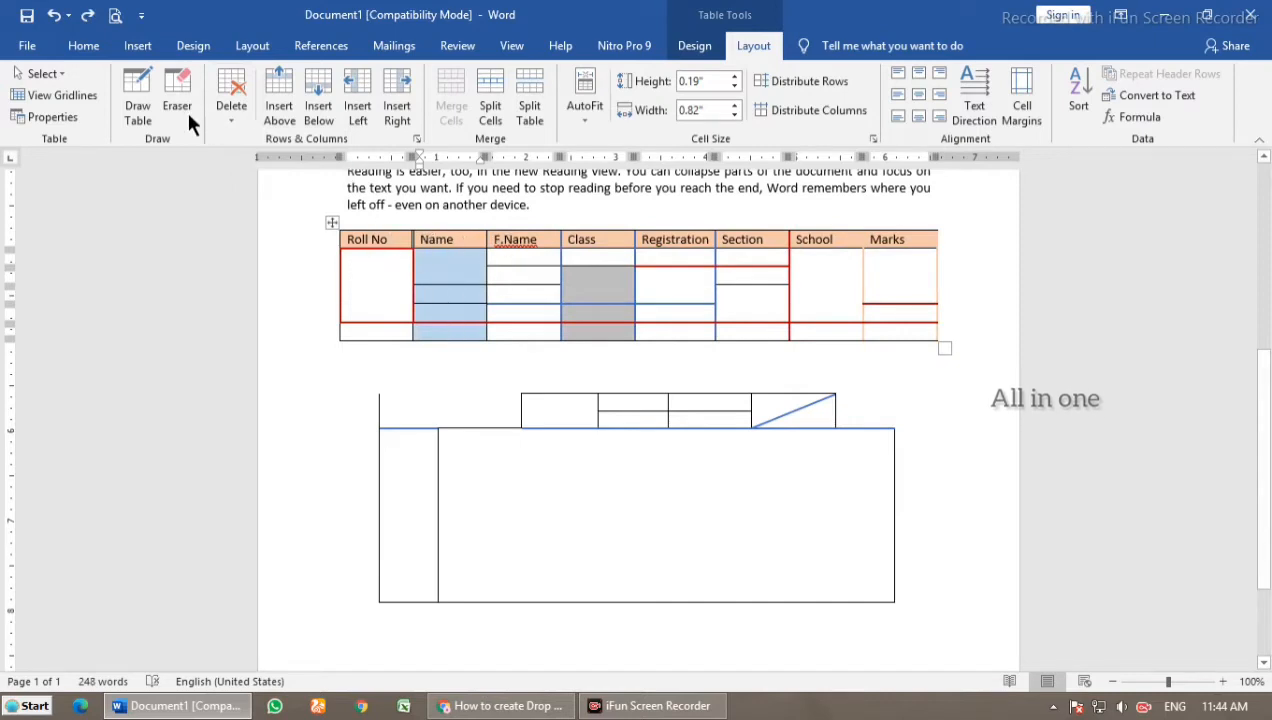
click(225, 115)
click(297, 166)
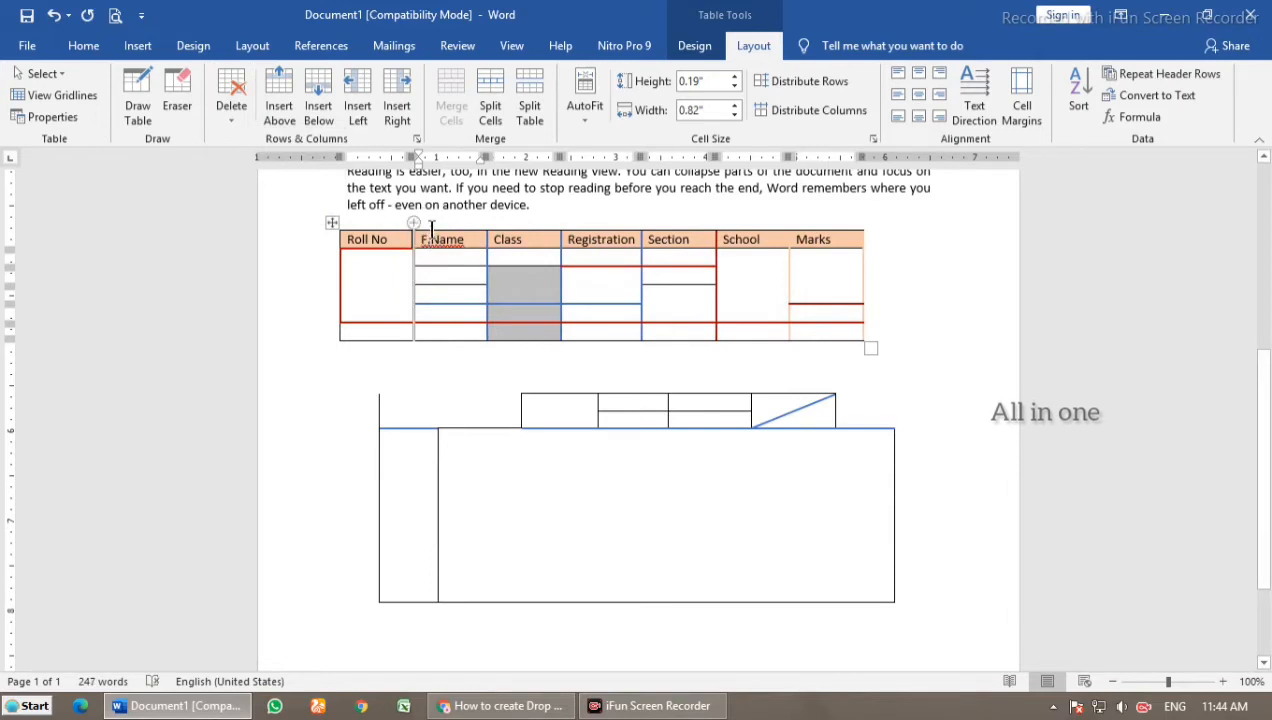
key(ctrl+z)
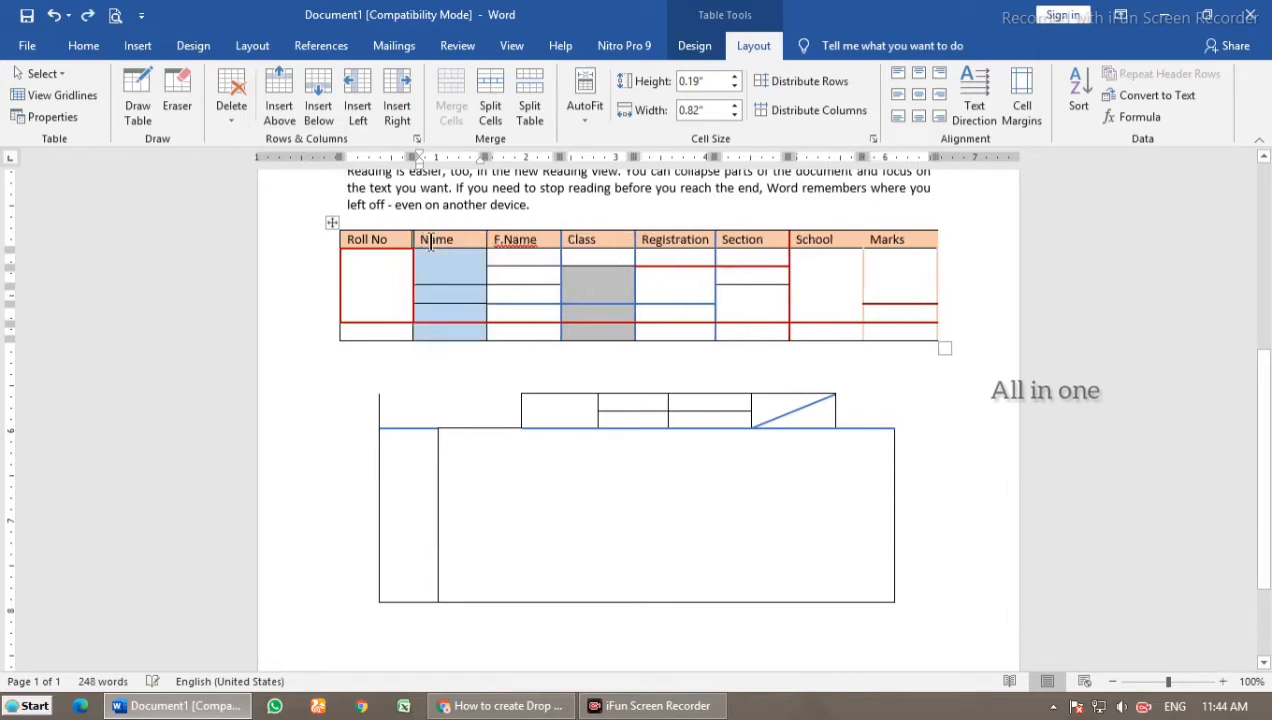
click(229, 115)
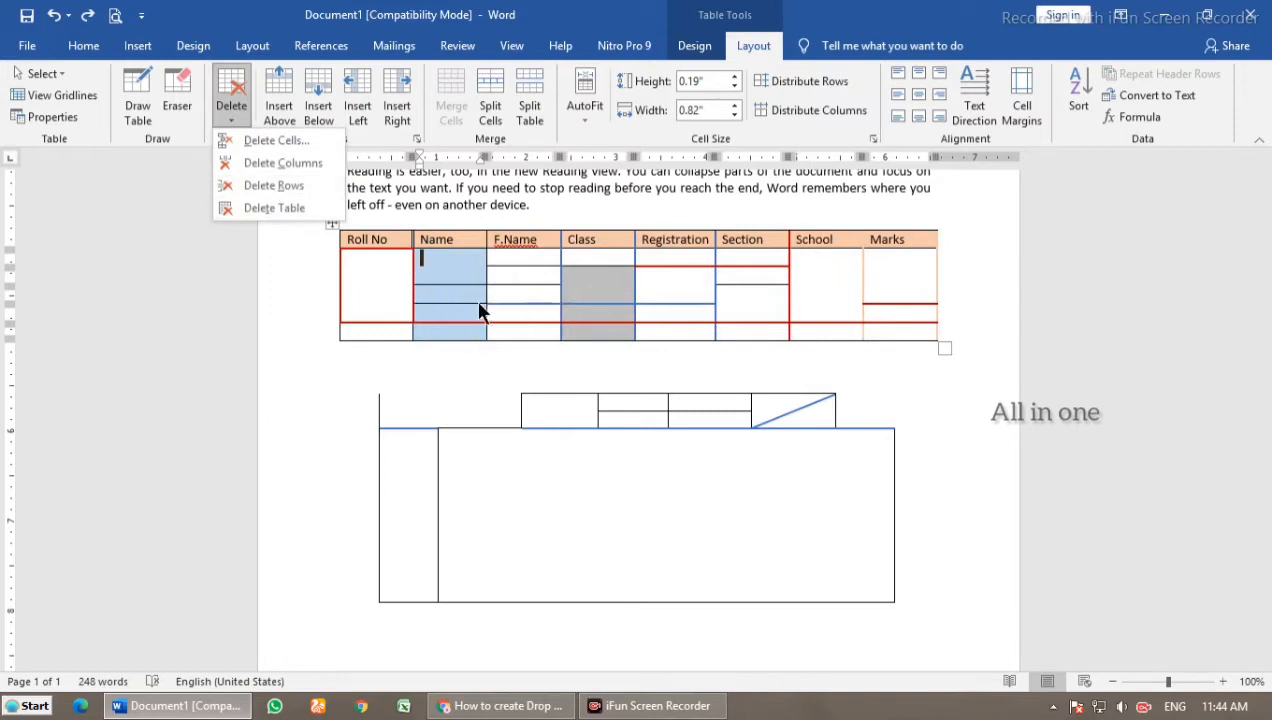
click(364, 281)
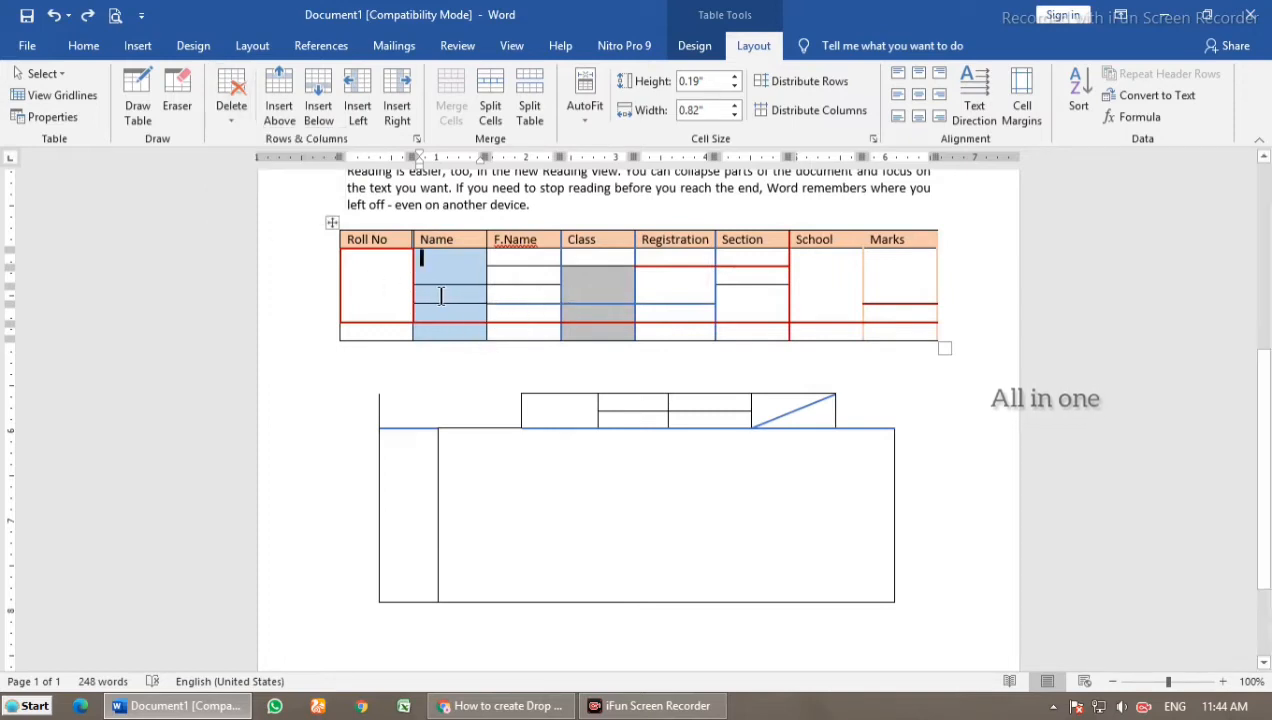
Step: Draw two light orange horizontal lines across the large merged Roll No cell to split it into three rows
click(138, 110)
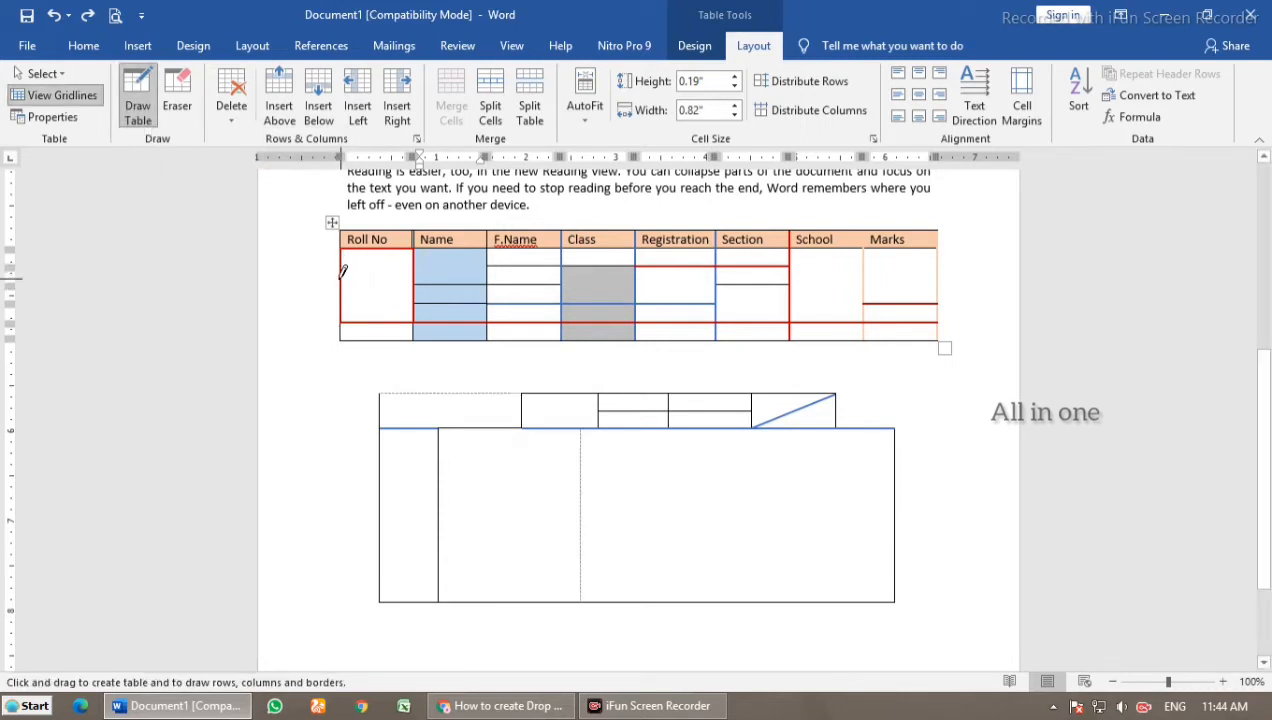
mouse_move(343, 285)
mouse_down()
mouse_move(380, 286)
mouse_move(390, 303)
mouse_move(363, 292)
mouse_move(406, 292)
mouse_up()
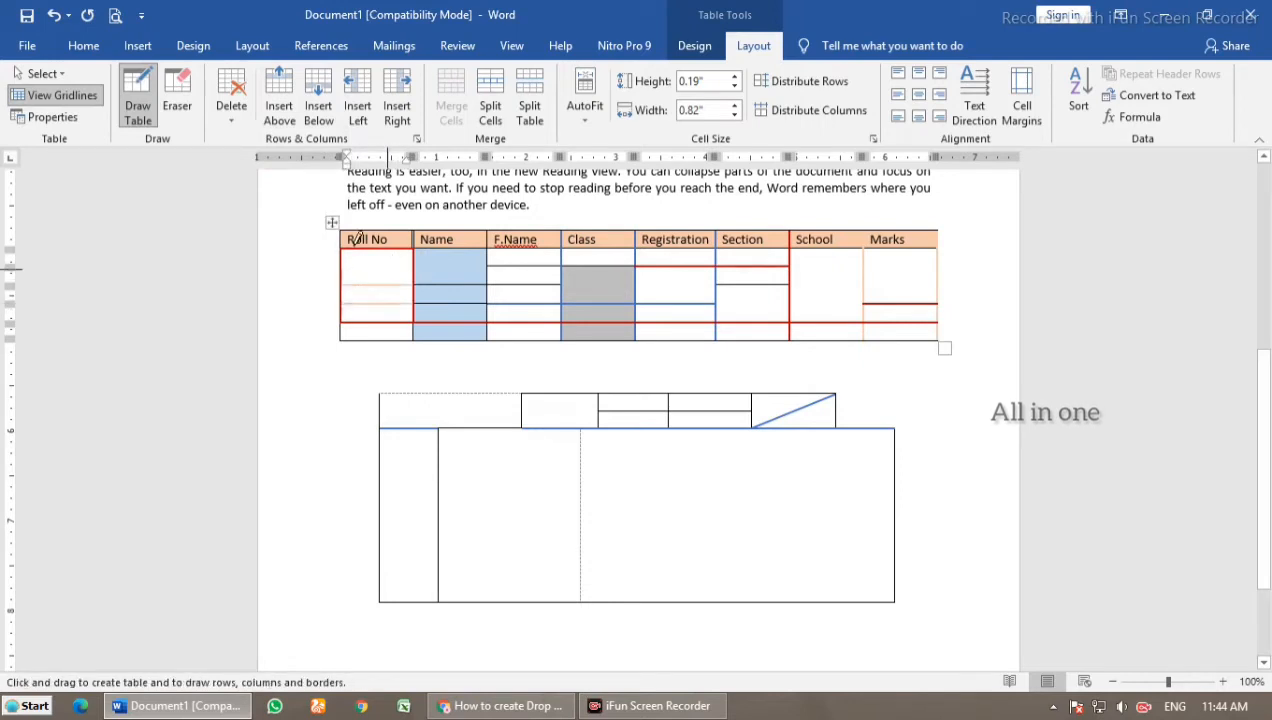
click(145, 112)
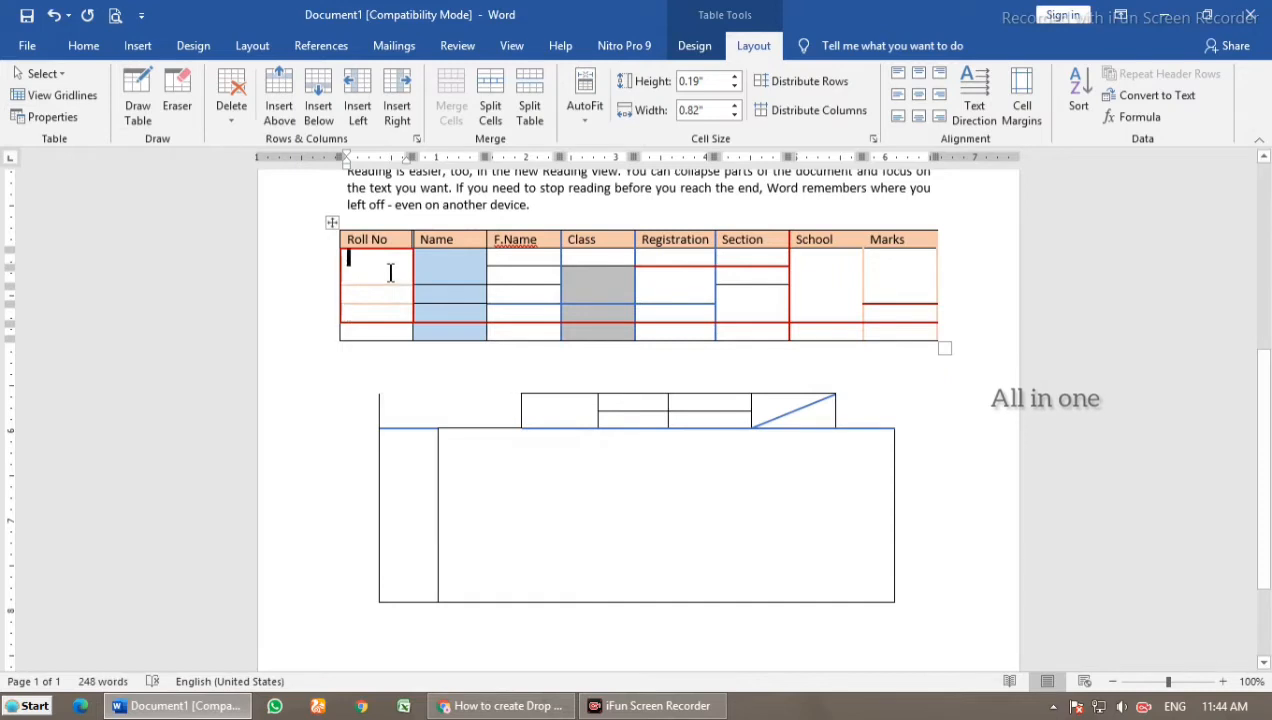
Step: Number the rows of the Roll No column 1, 2, 3 and 4
text(1)
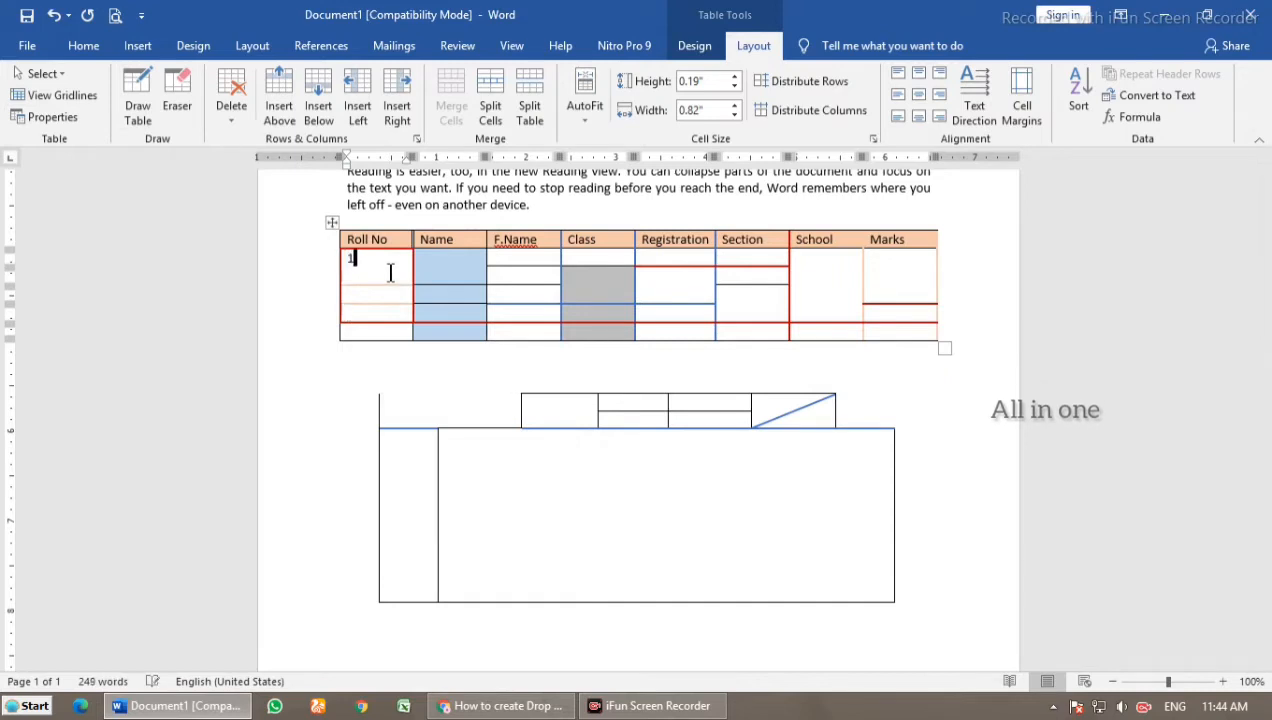
key(Down)
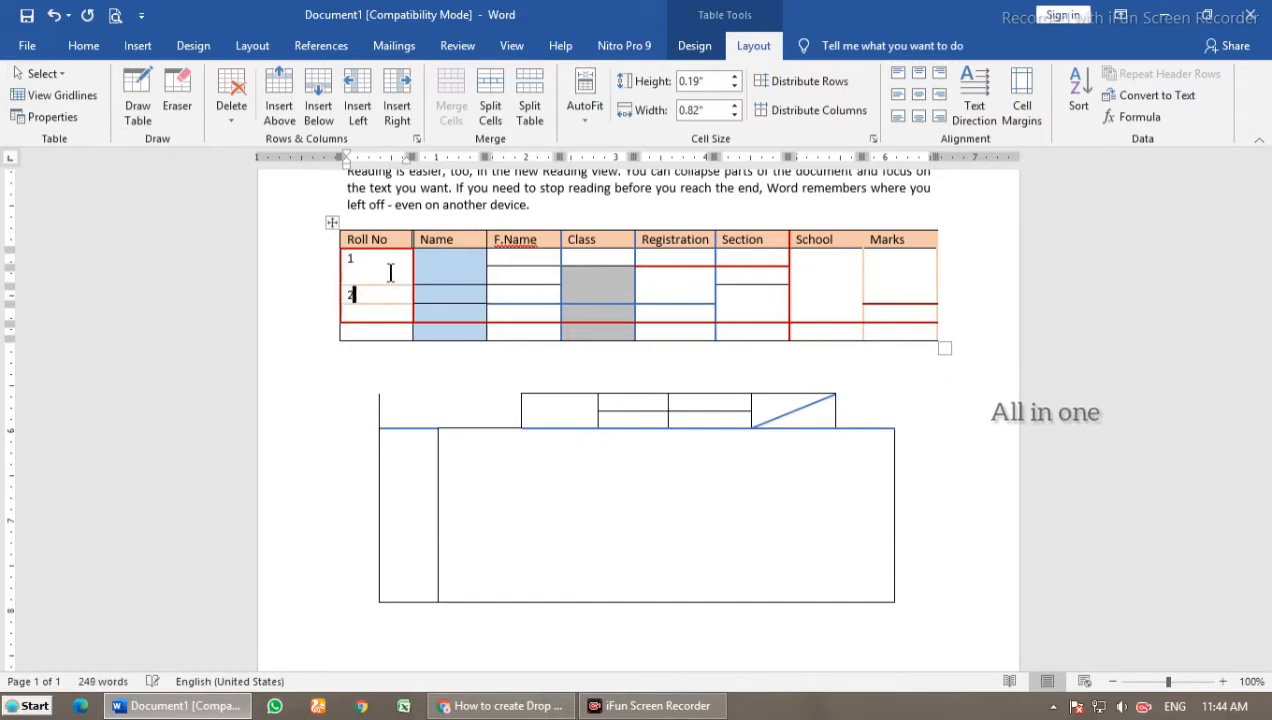
text(2)
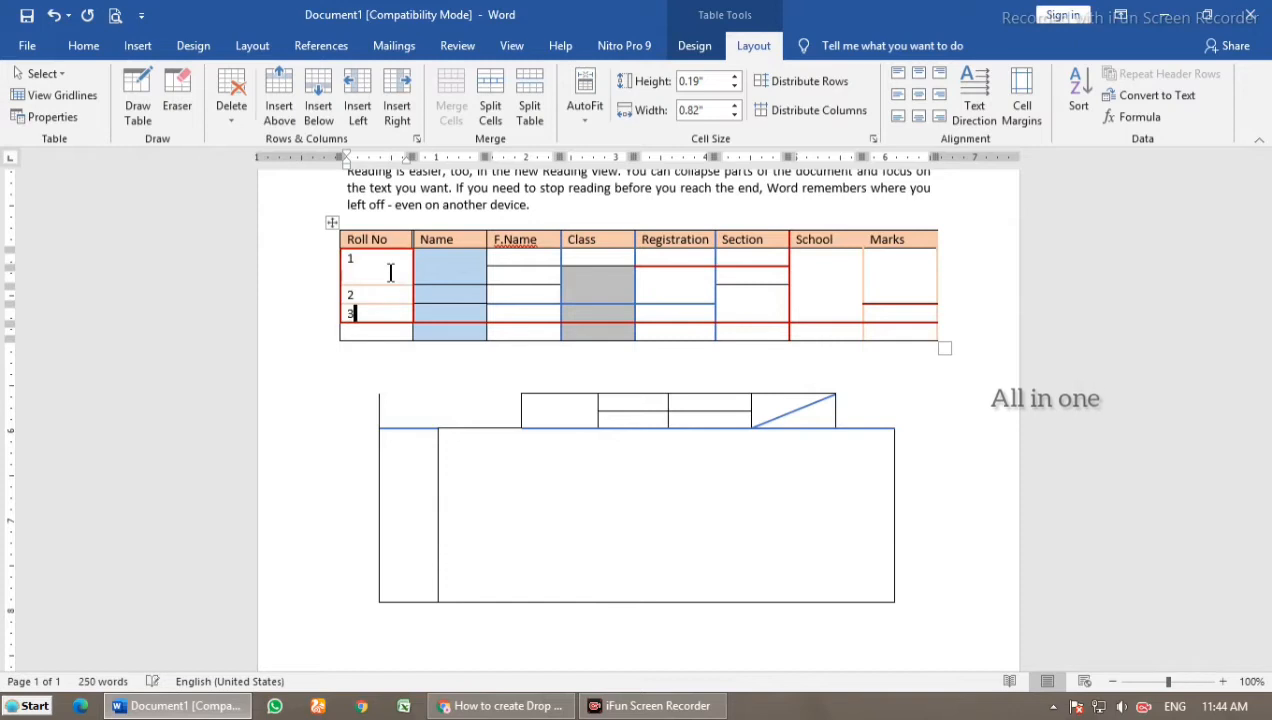
key(Down)
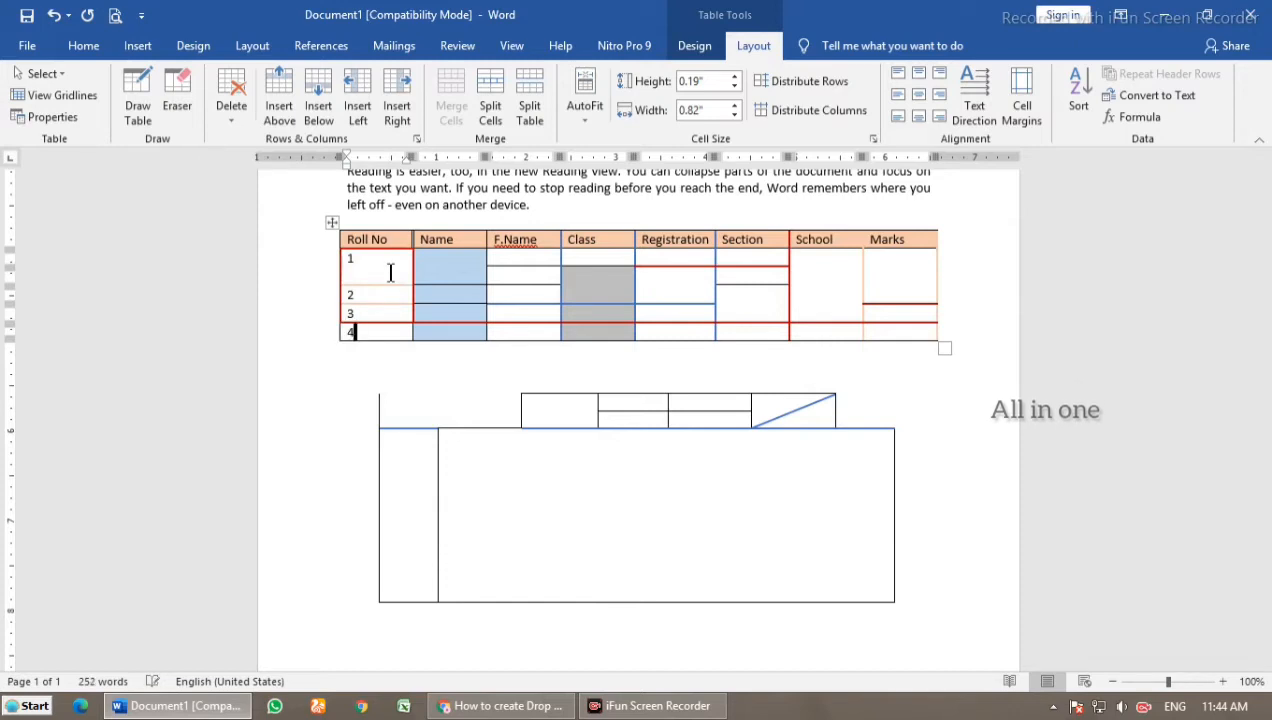
click(426, 266)
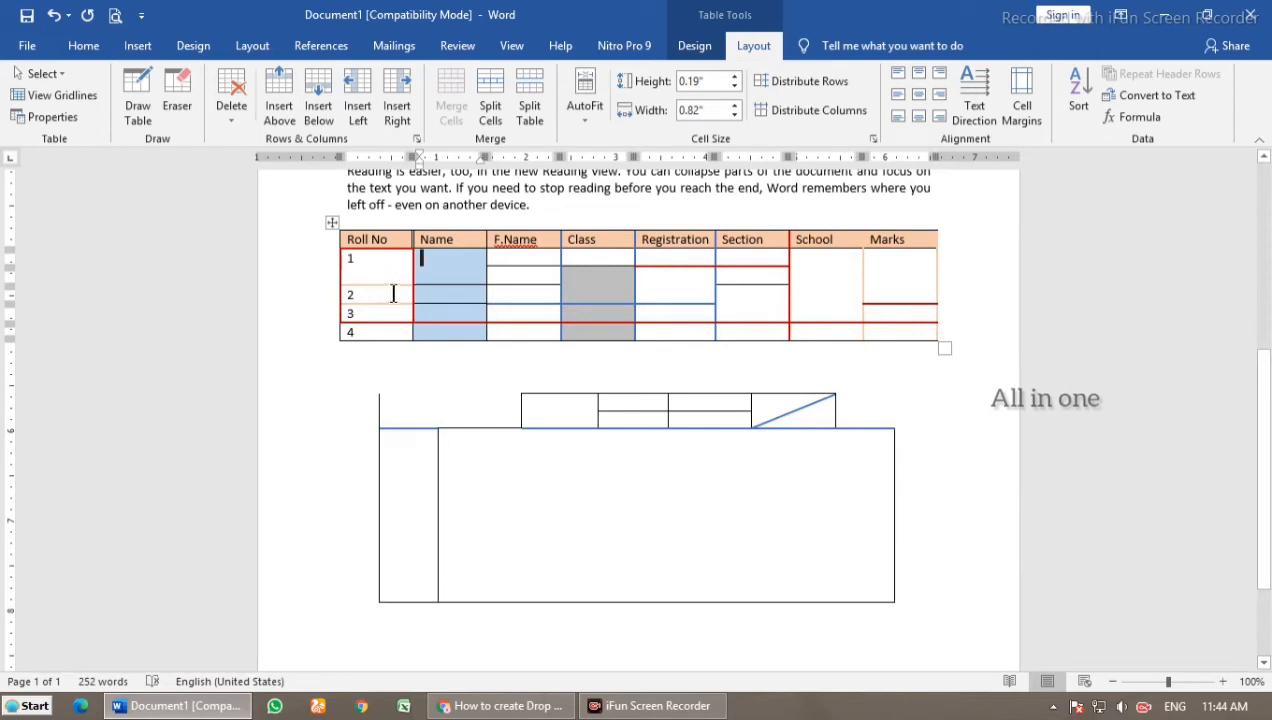
Step: Delete the row numbered 2 from the first table and undo the deletion
click(355, 294)
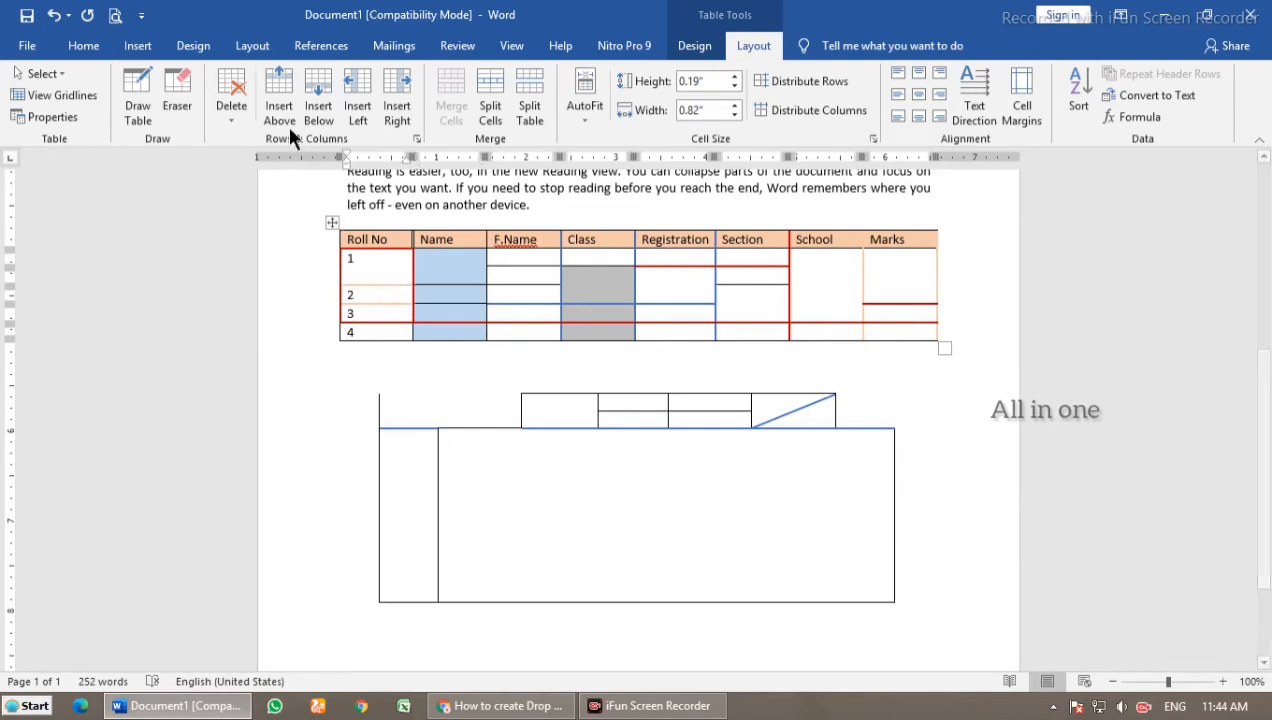
click(228, 116)
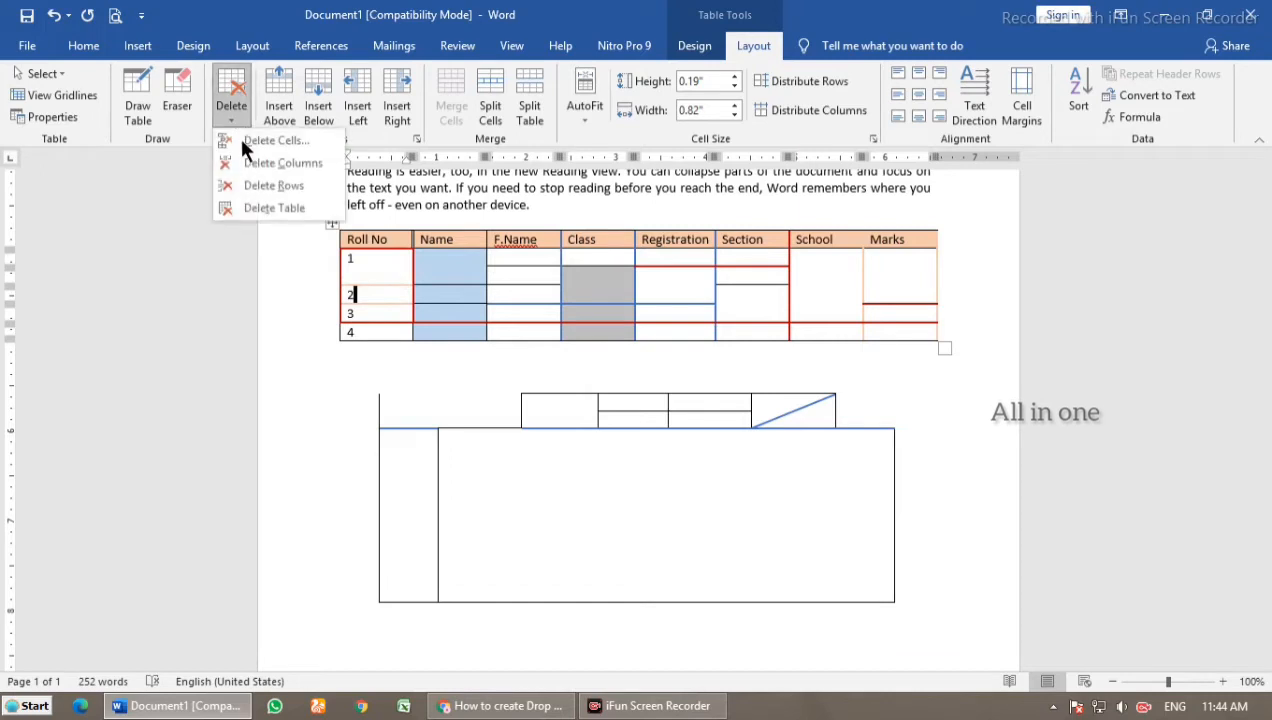
click(256, 190)
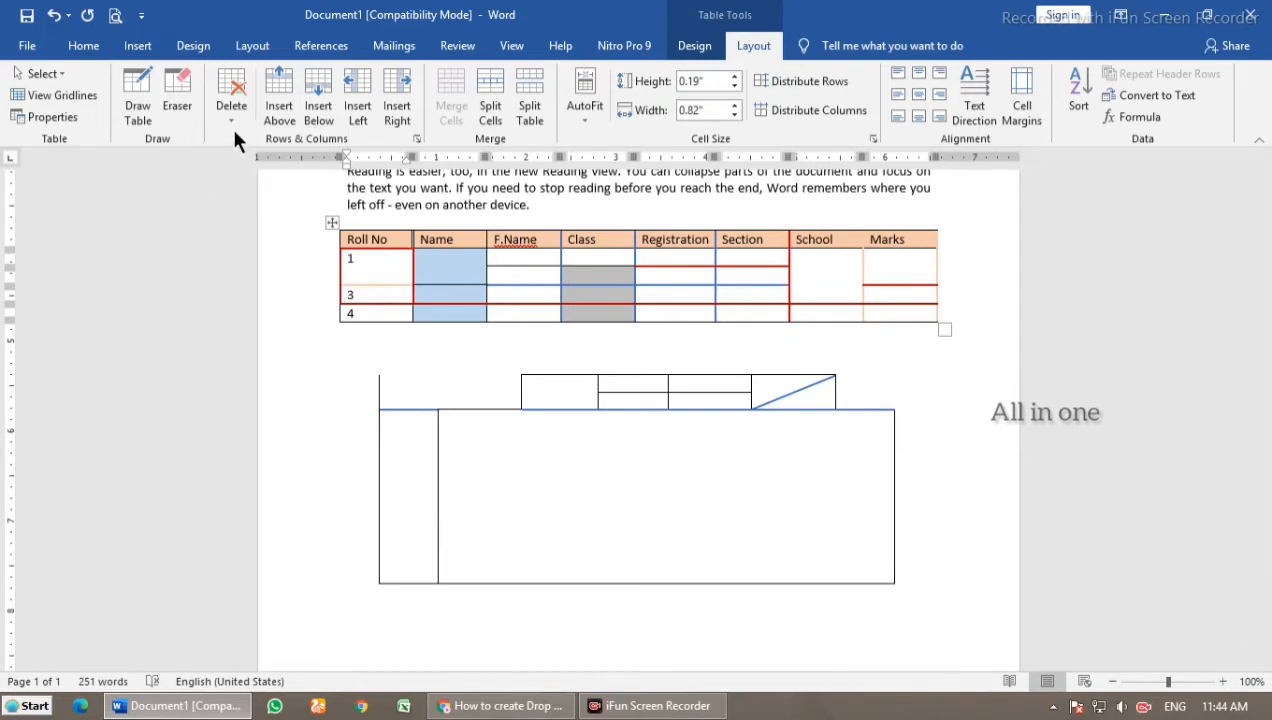
key(ctrl+z)
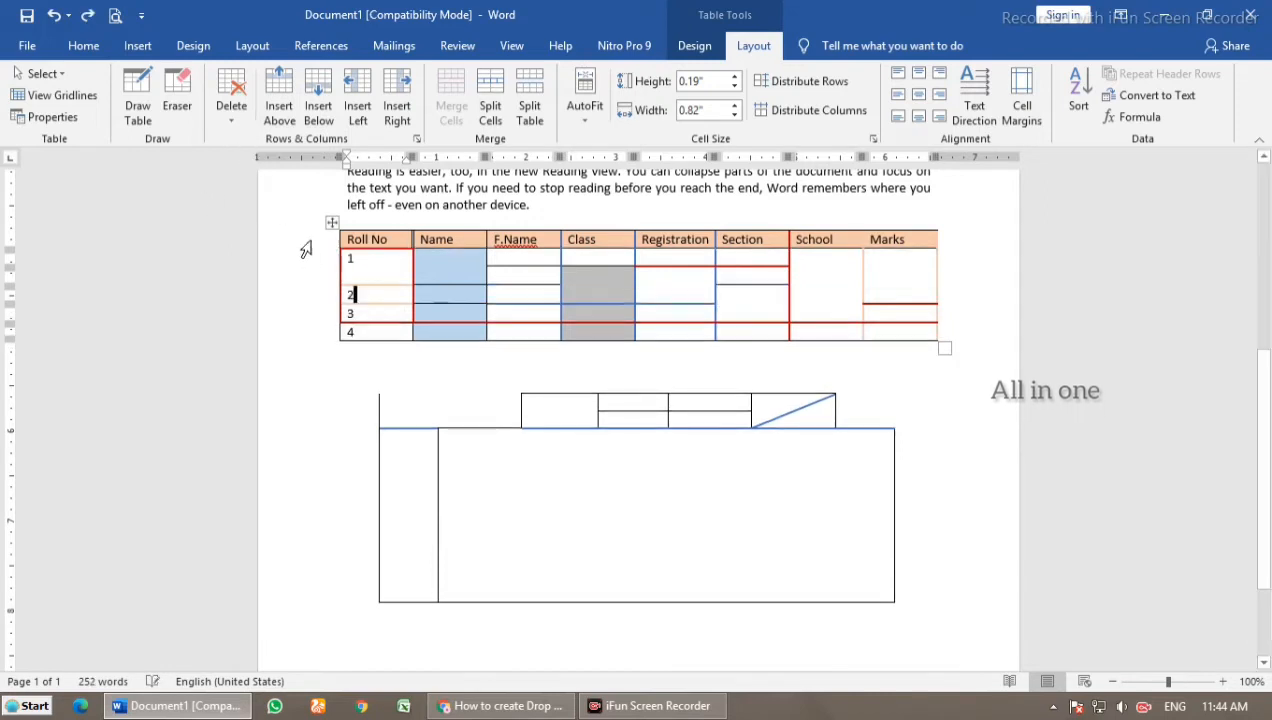
click(228, 110)
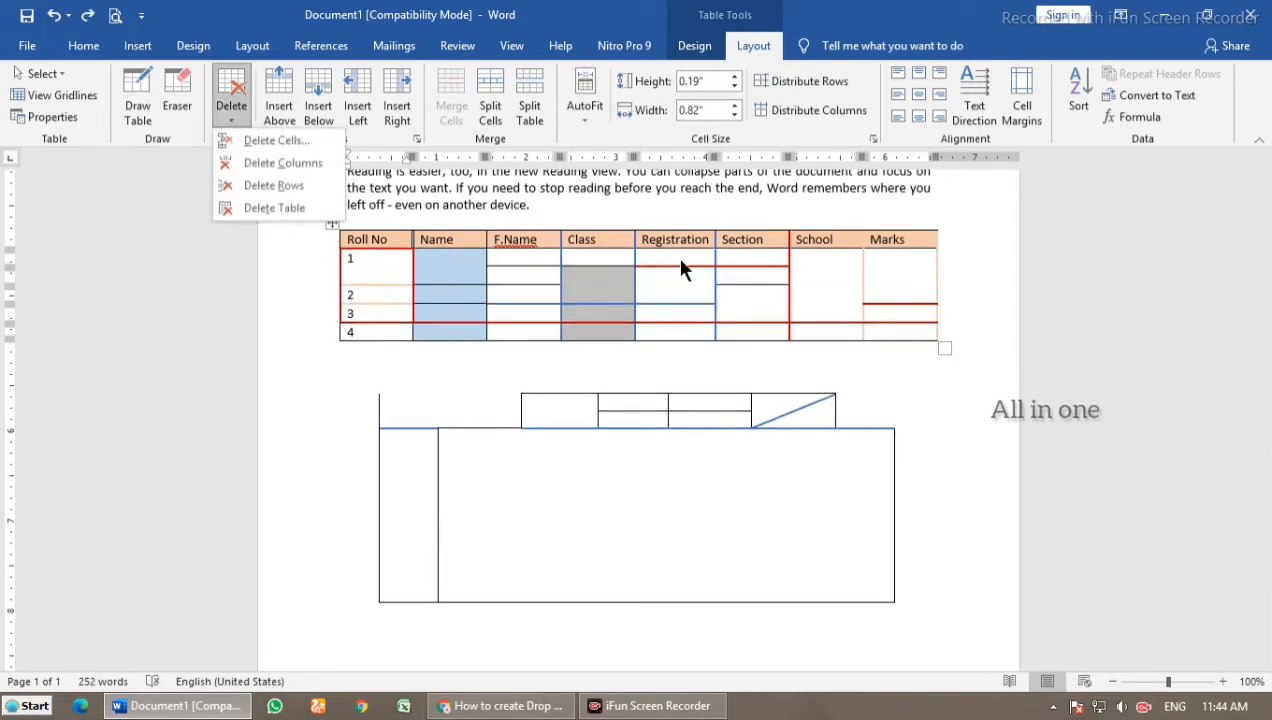
click(735, 305)
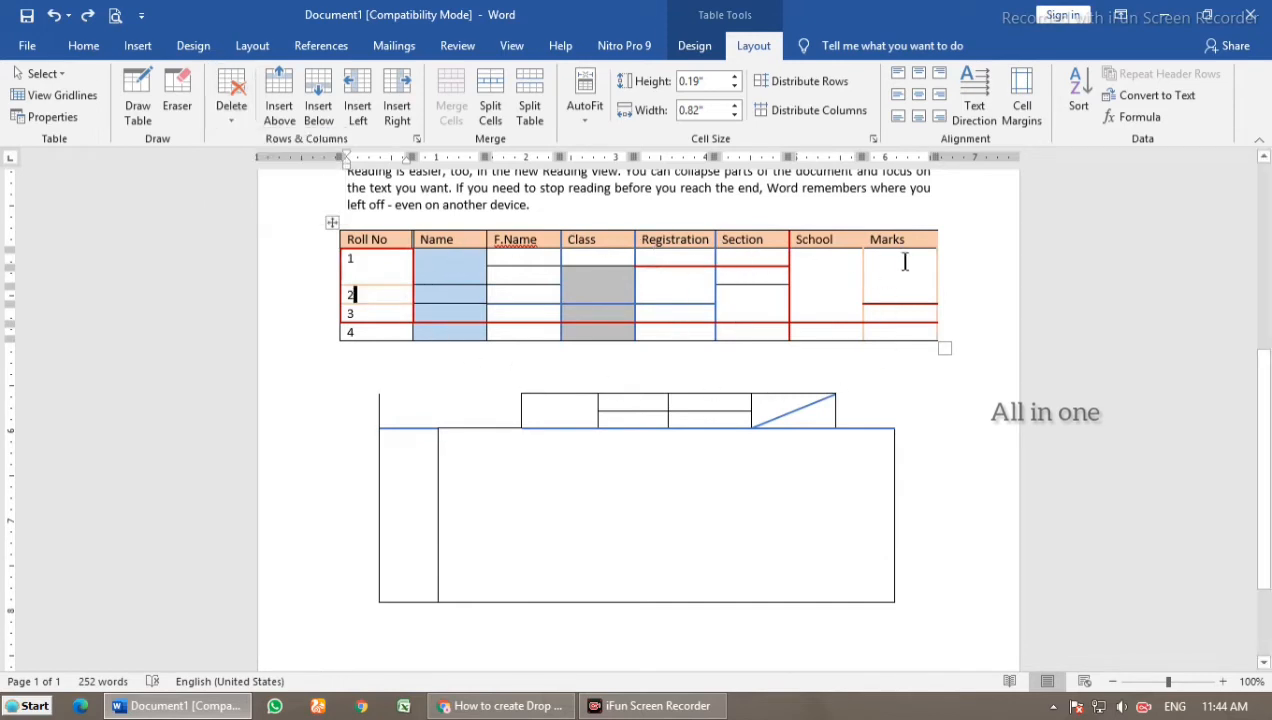
Step: Delete the whole first table, undo the deletion and clear the selection
click(332, 223)
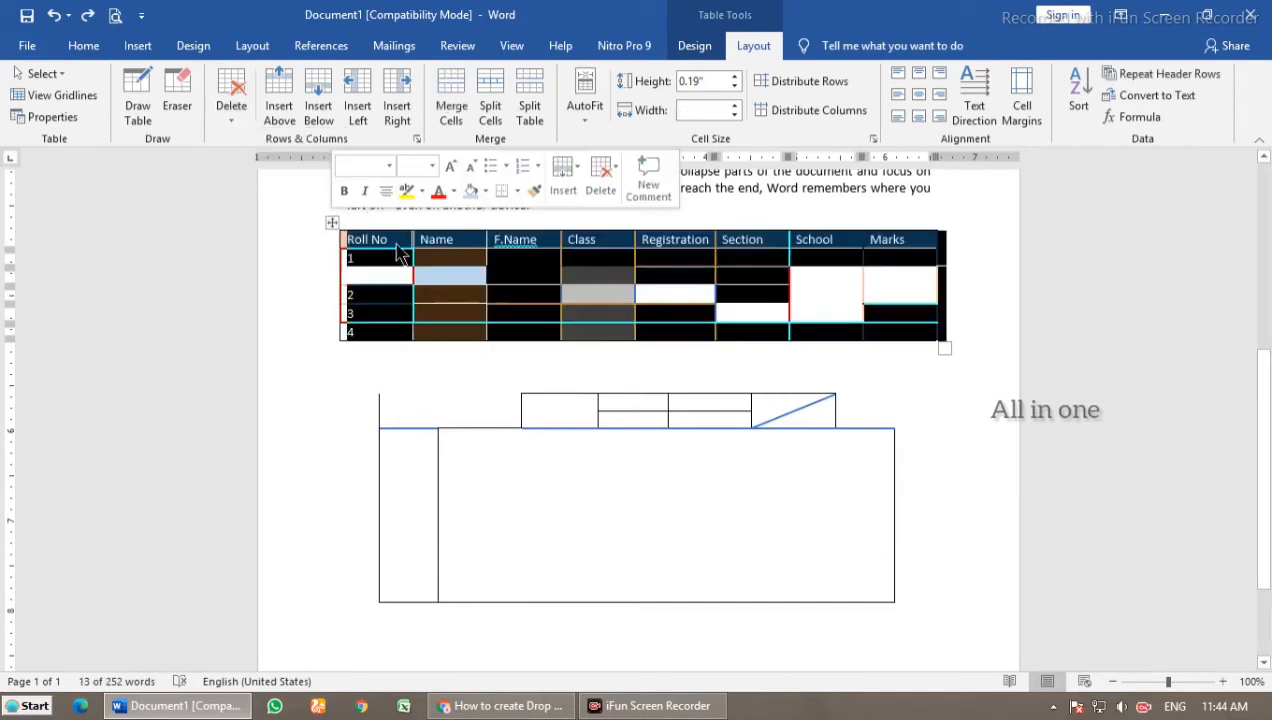
click(227, 117)
click(266, 209)
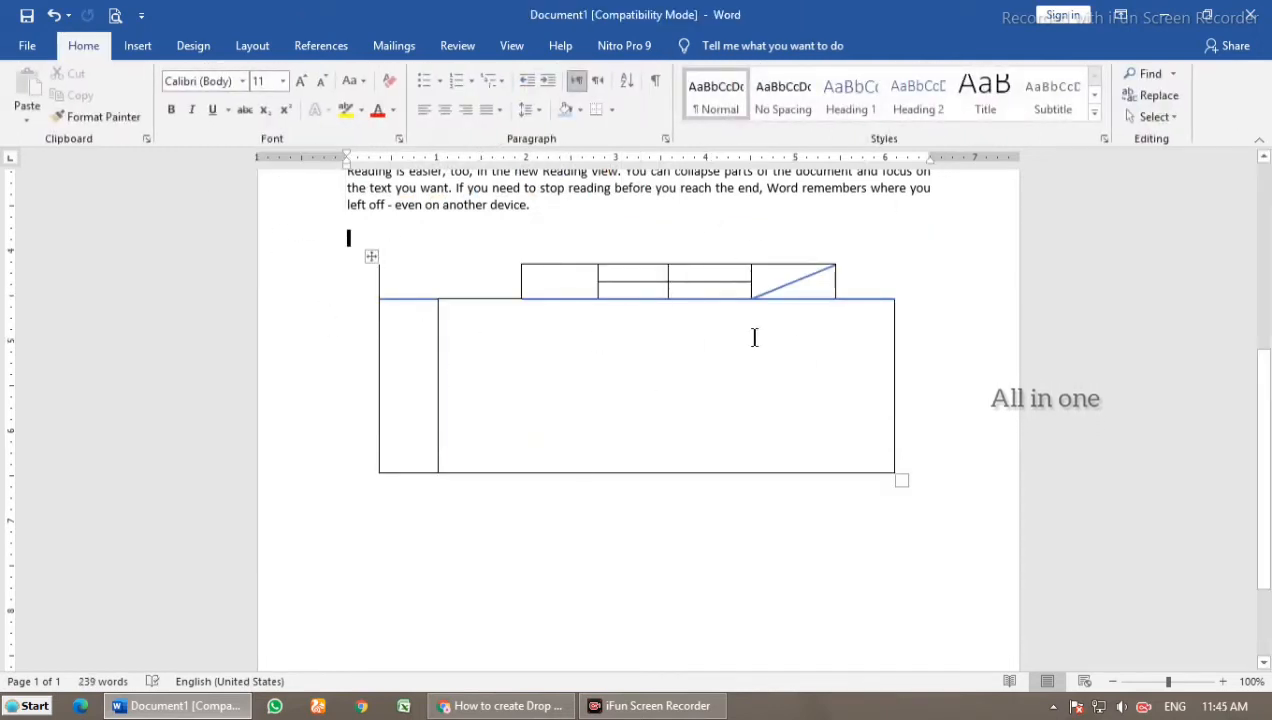
key(ctrl+z)
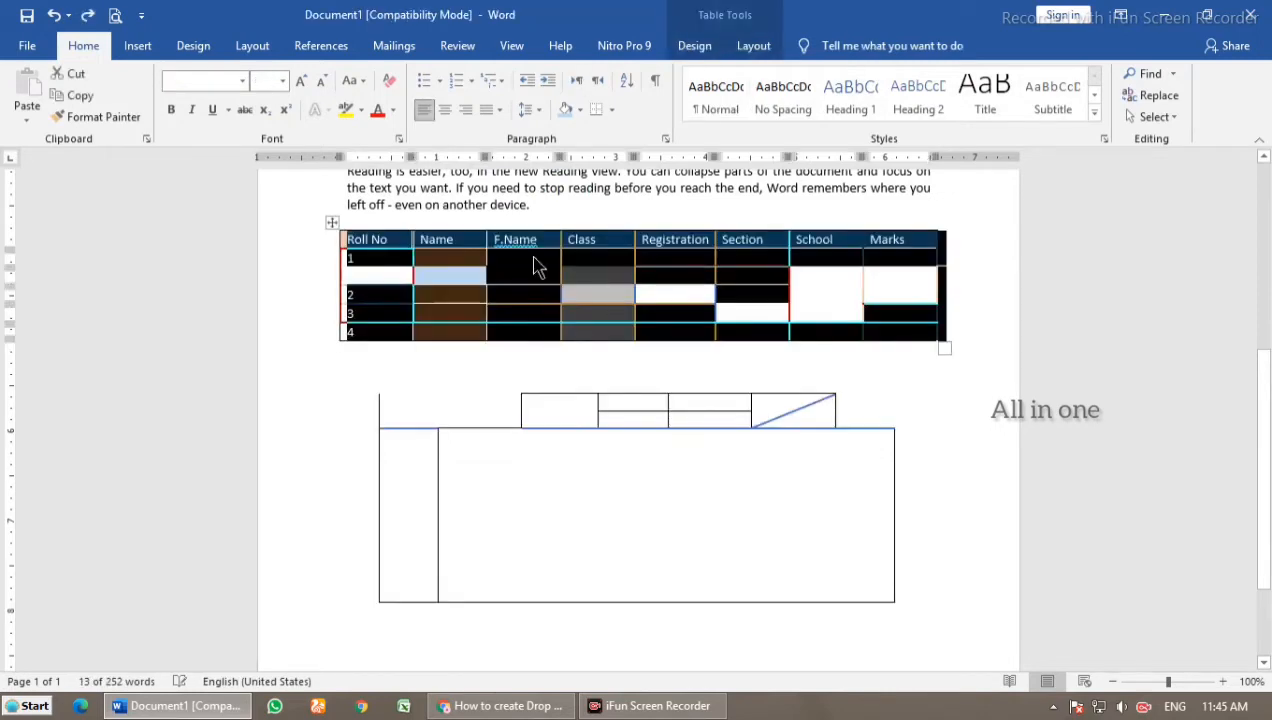
click(972, 380)
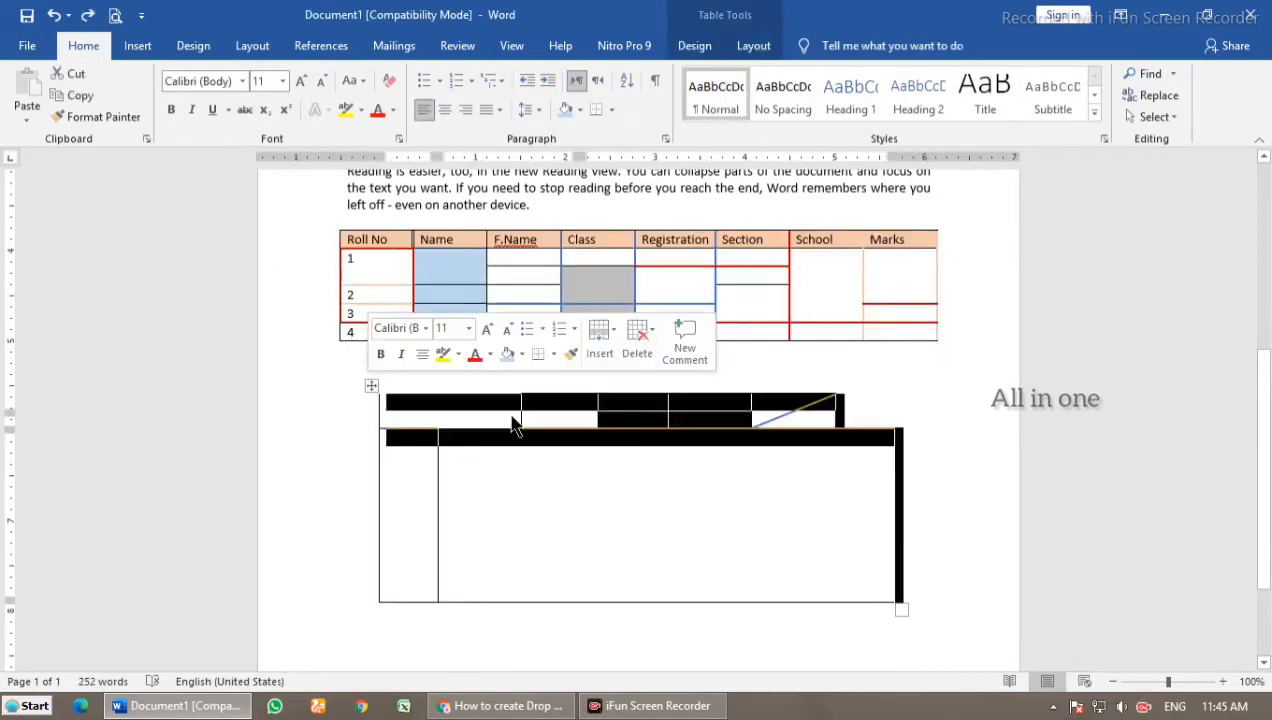
Step: Delete the entire second table, the hand-drawn one below the Roll No table
click(371, 386)
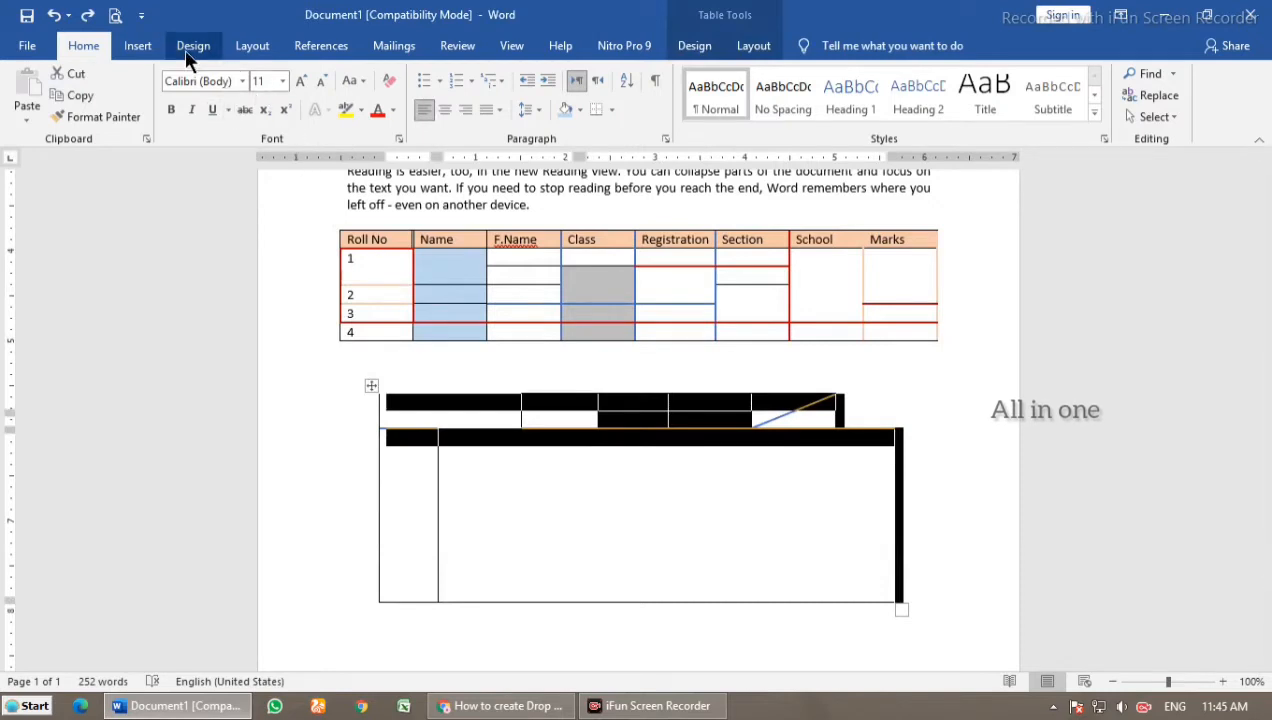
click(753, 46)
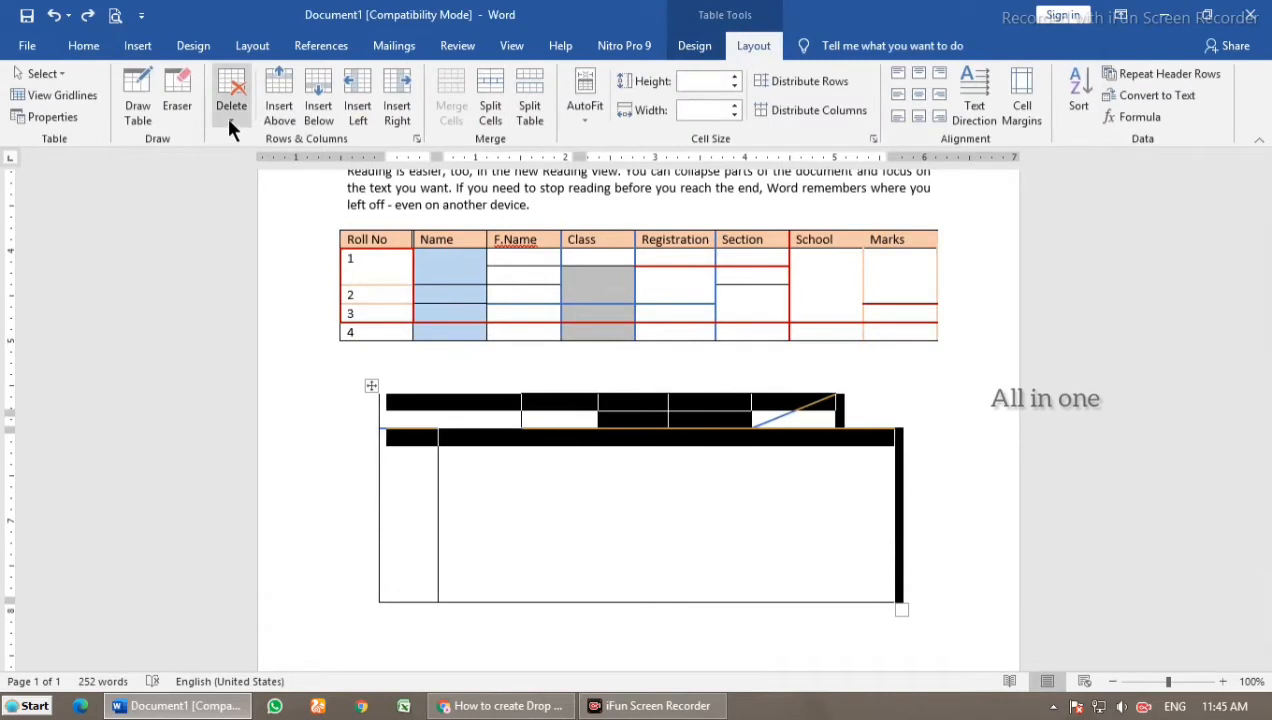
click(229, 120)
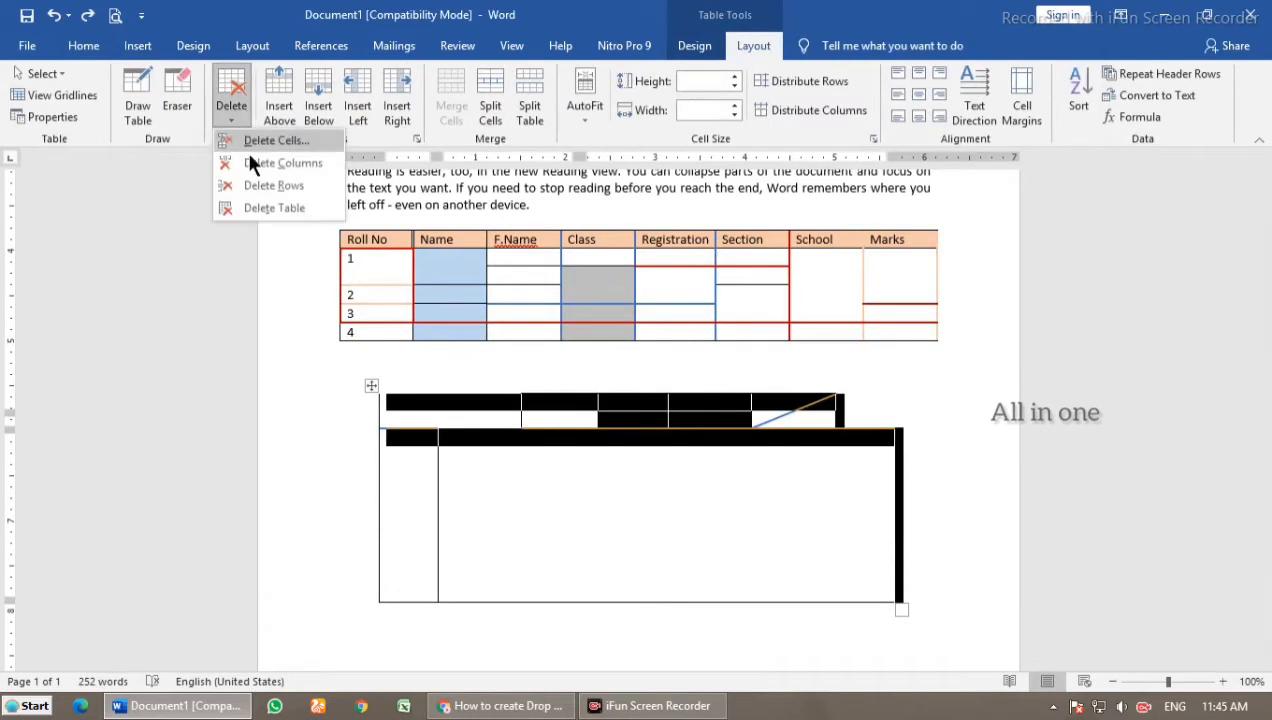
click(267, 212)
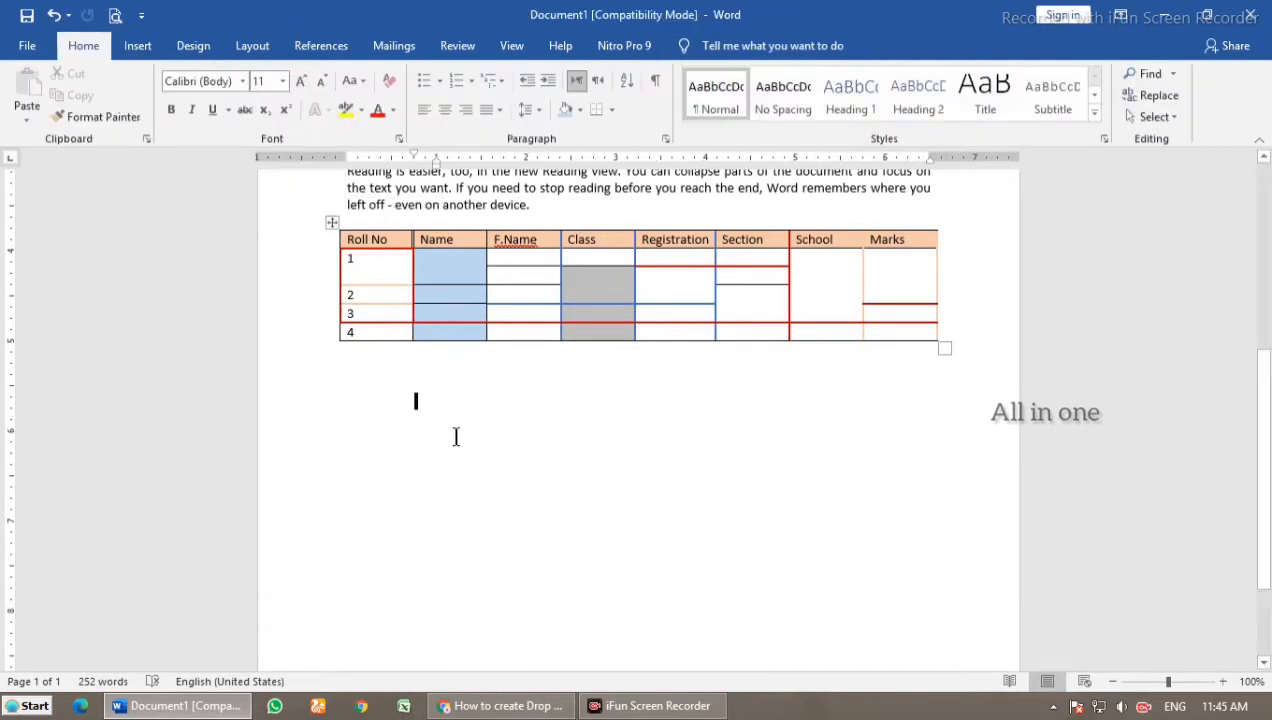
click(451, 266)
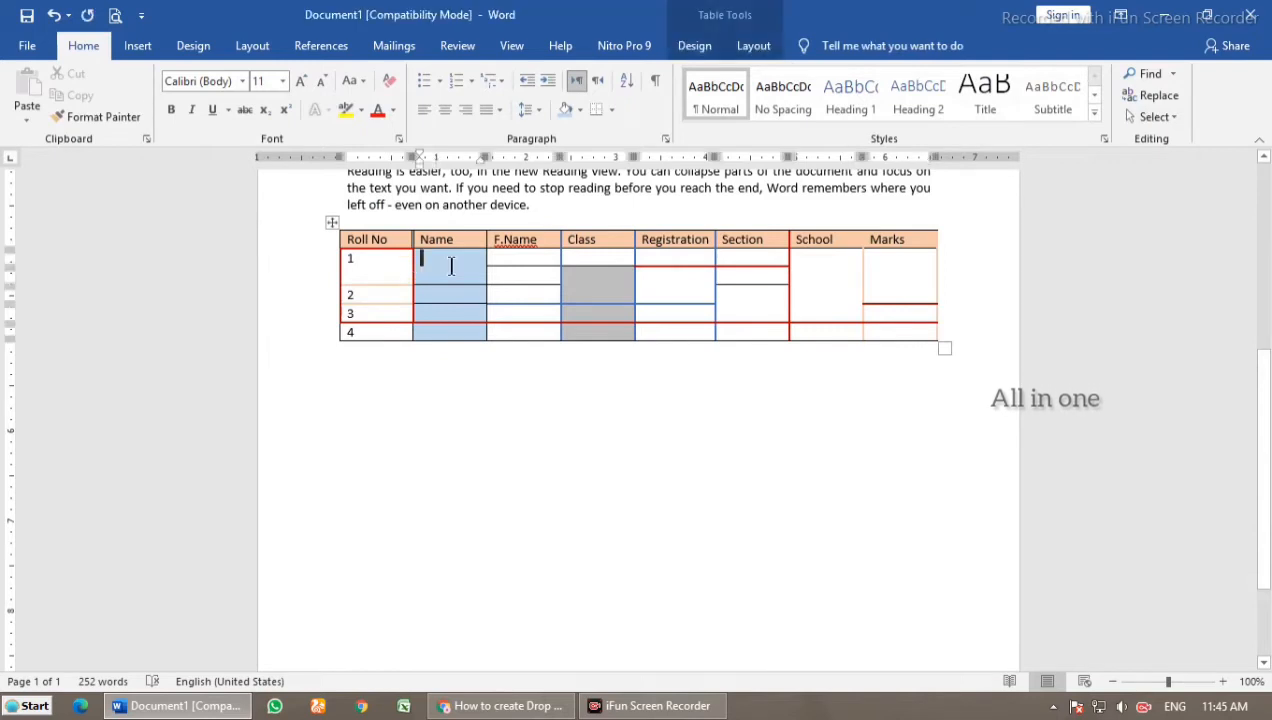
click(505, 445)
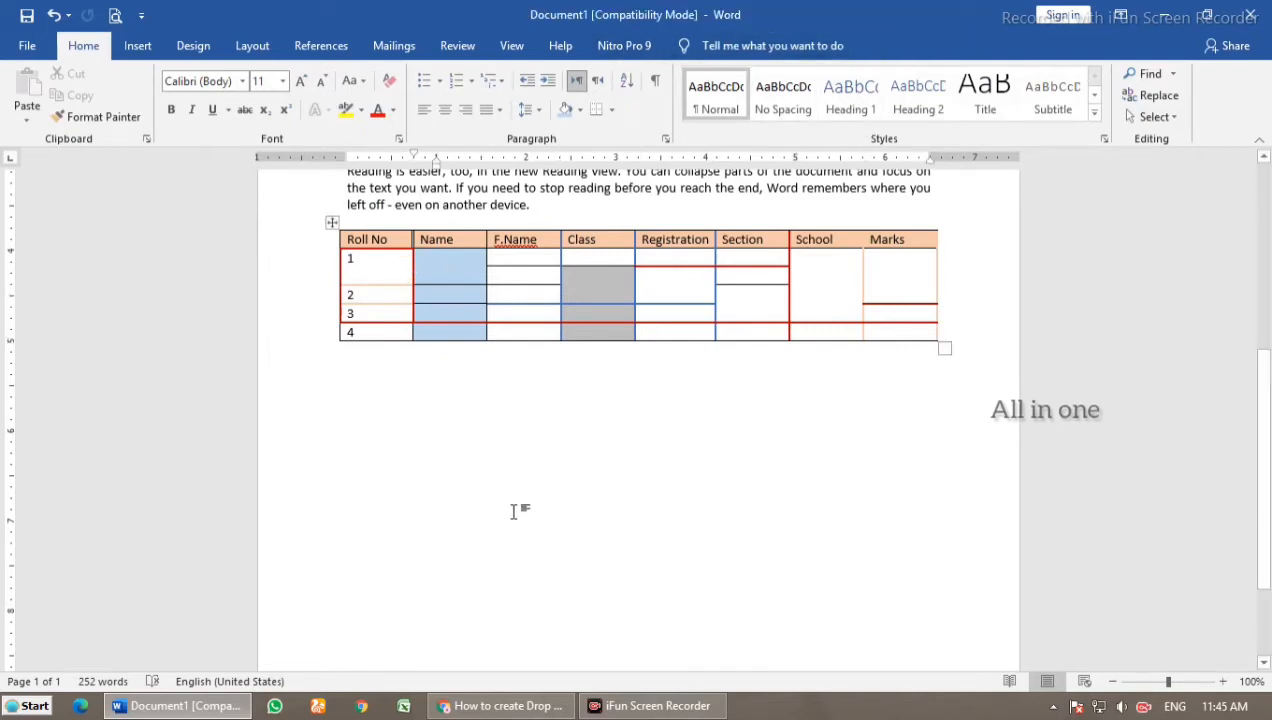
Step: Examine the row, column and cell insertion options available for the Roll No cell numbered 2
click(430, 266)
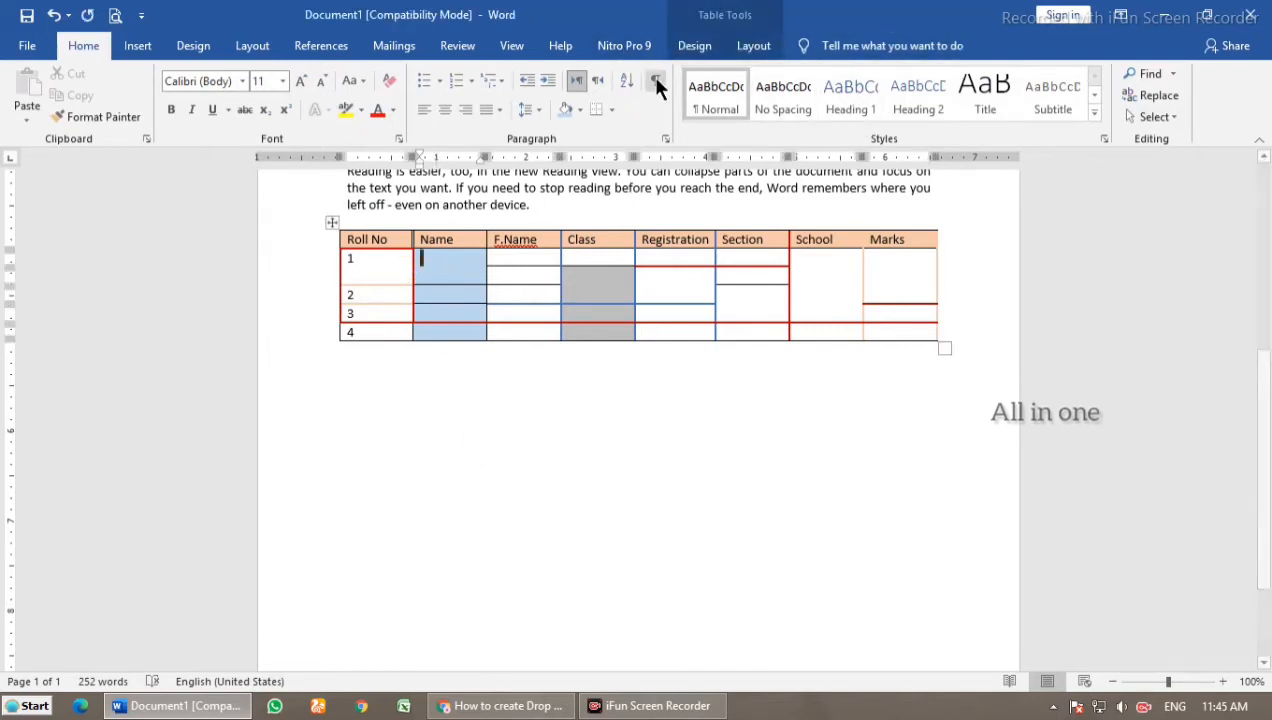
click(753, 47)
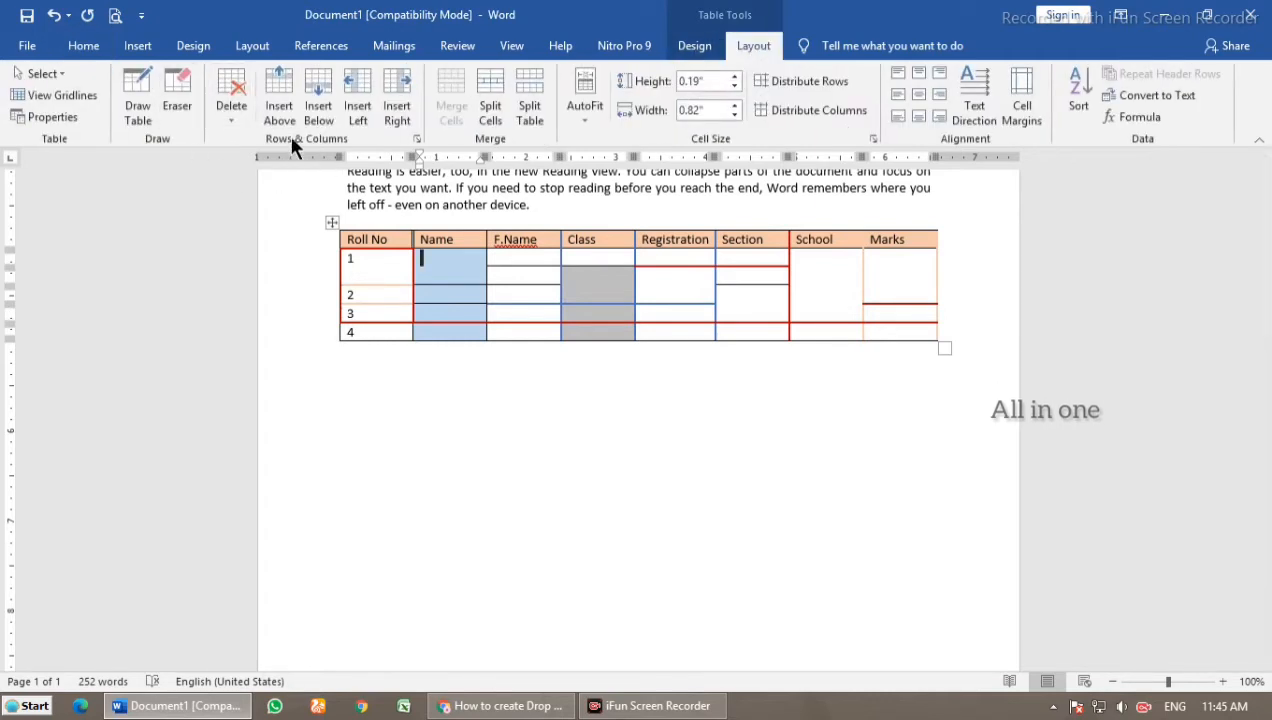
click(436, 293)
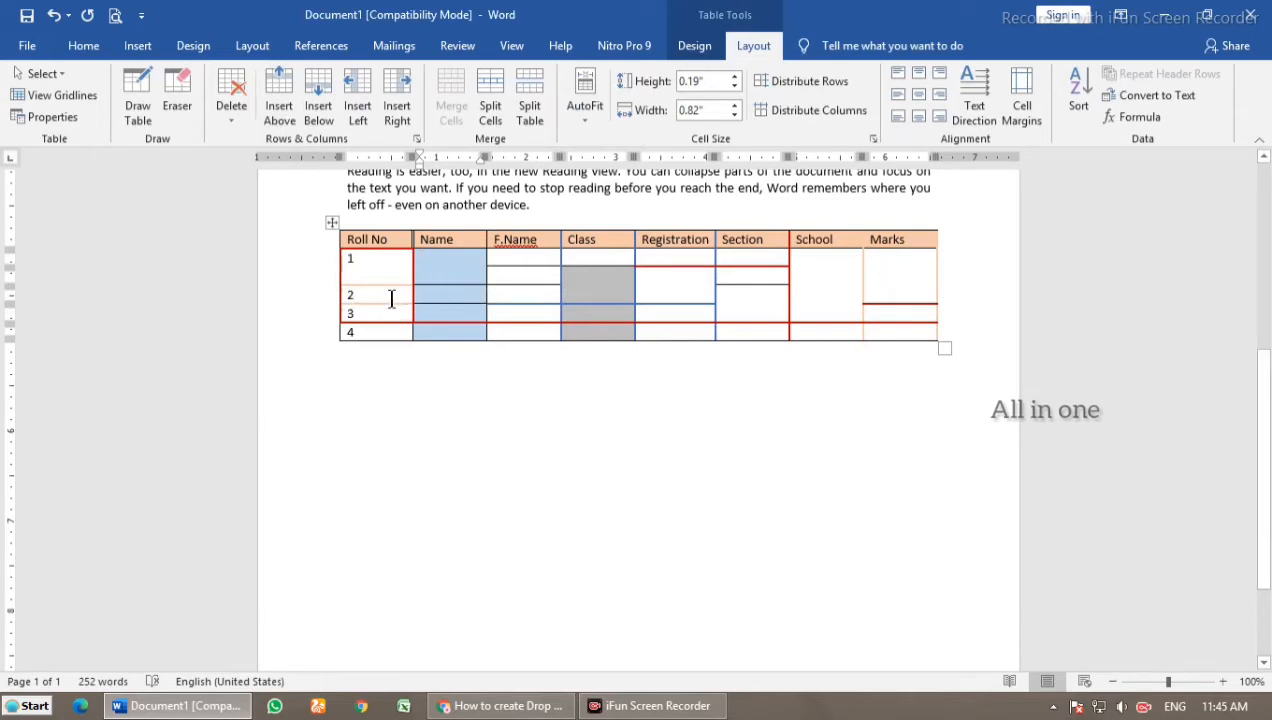
right_click(386, 291)
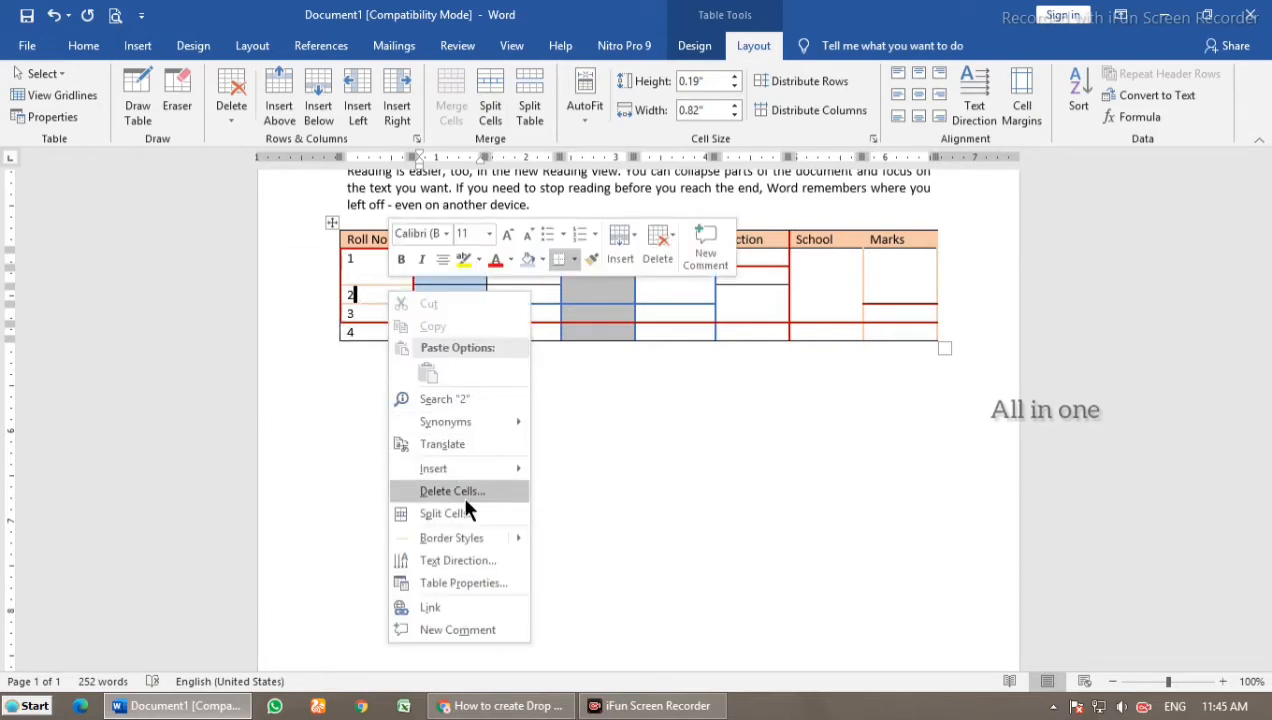
mouse_move(463, 470)
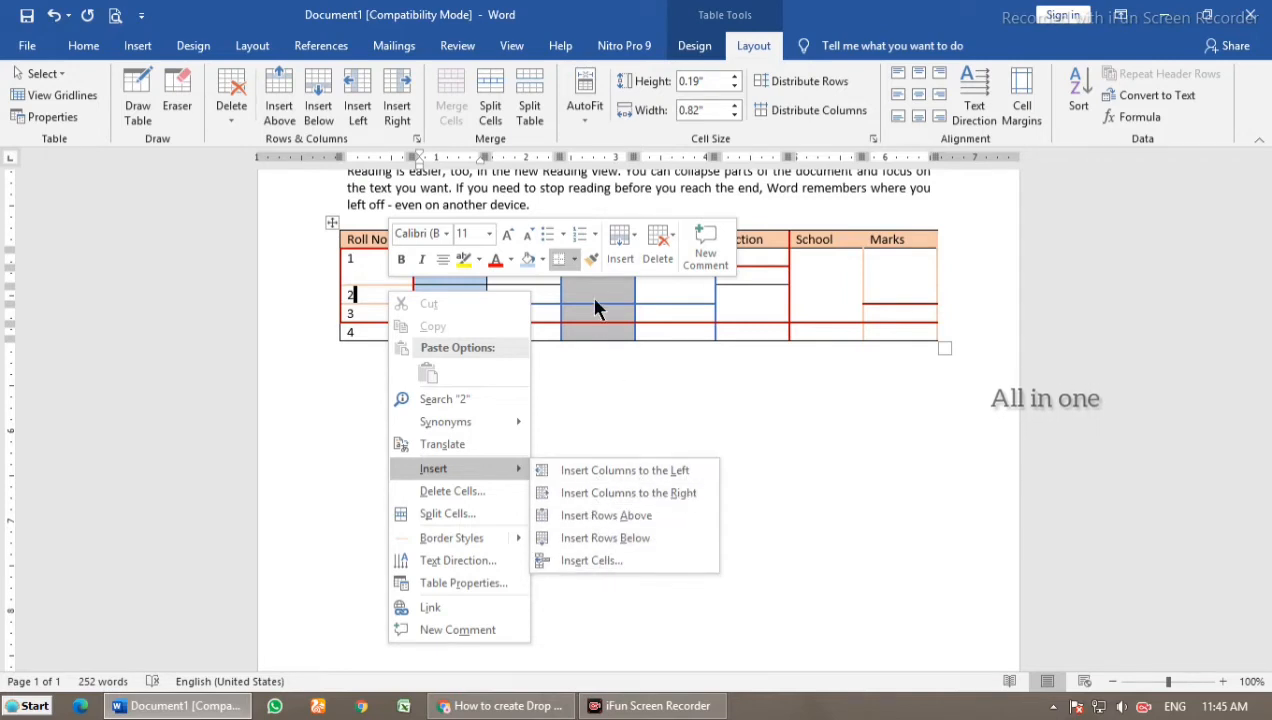
click(484, 298)
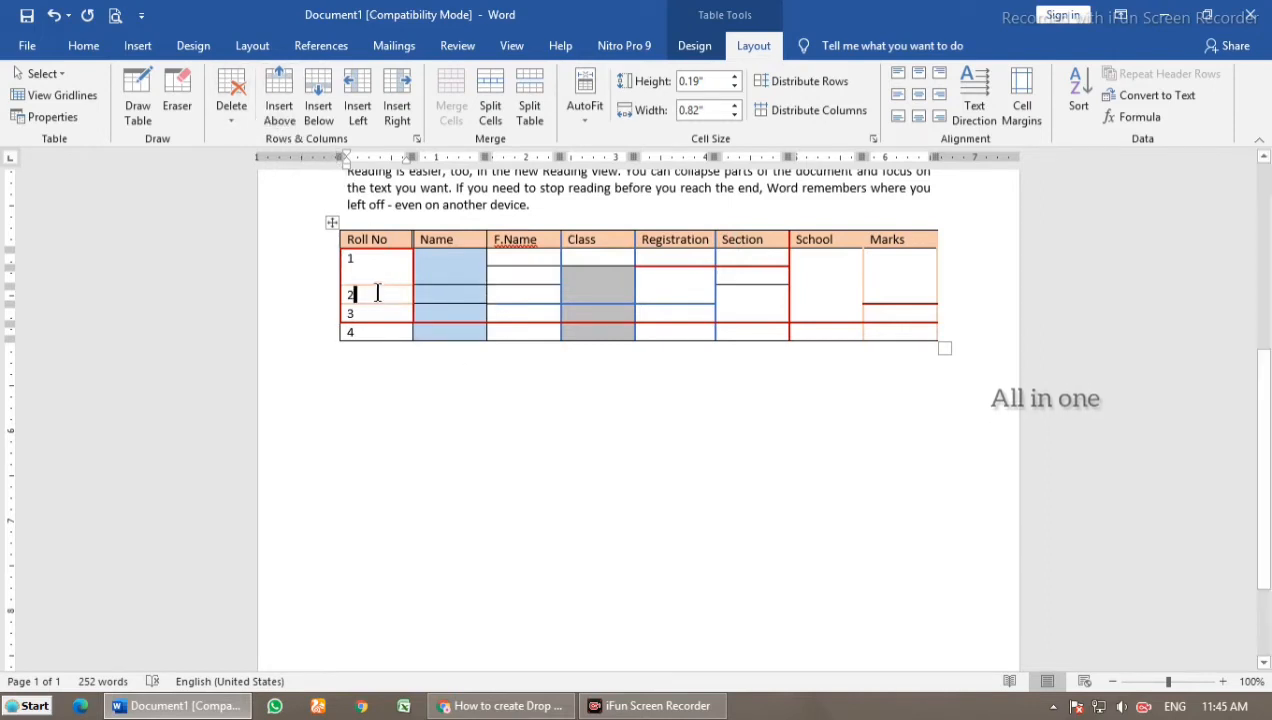
Step: Insert a blank row above the row numbered 2 and another above the row numbered 3
click(279, 103)
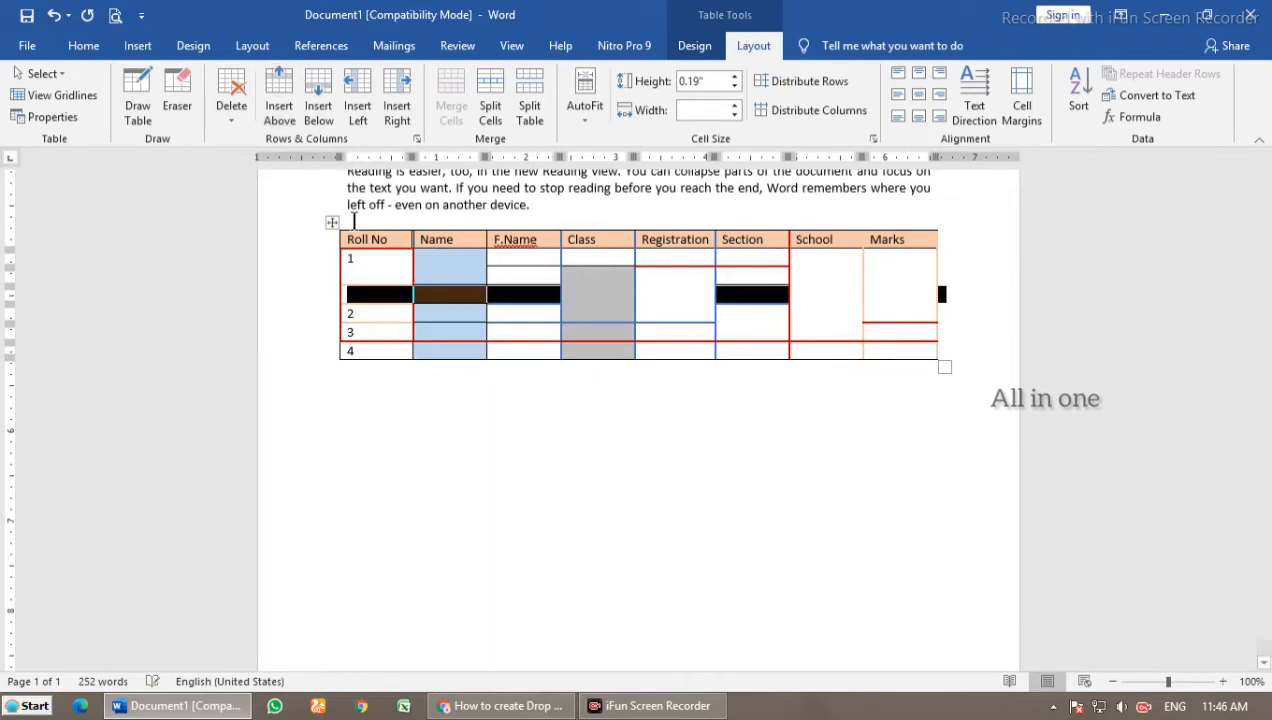
click(380, 312)
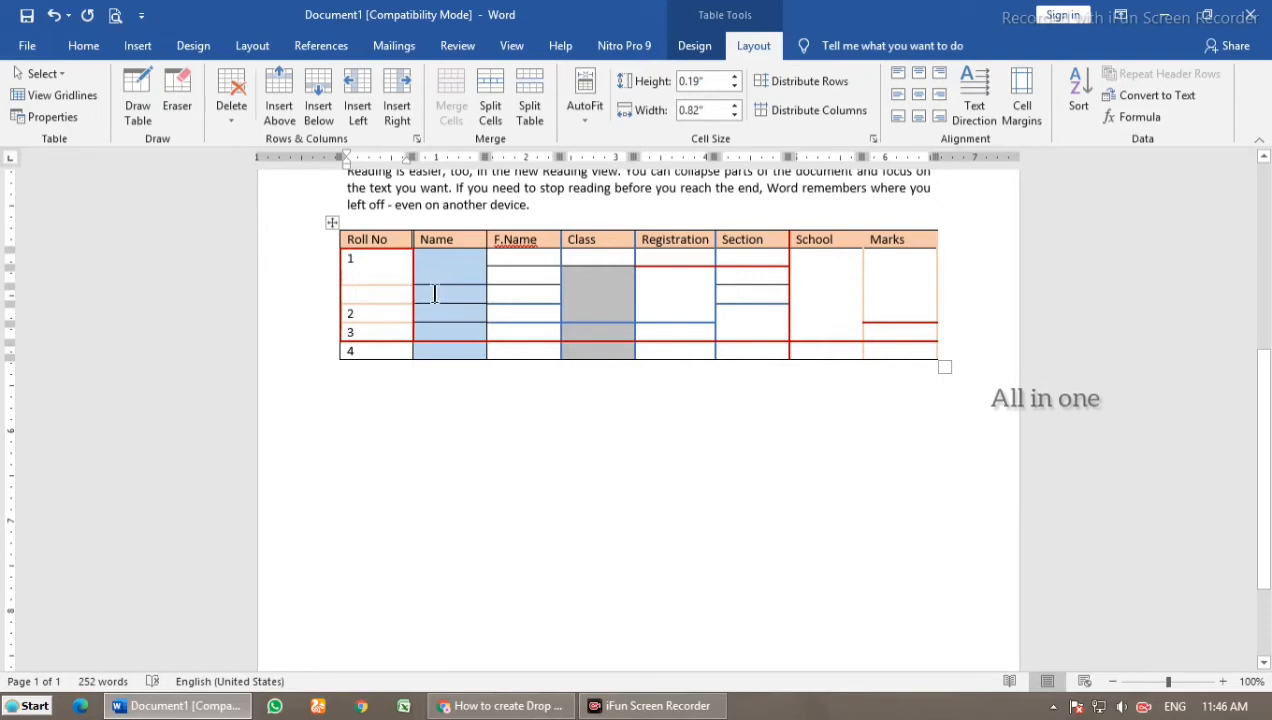
click(369, 340)
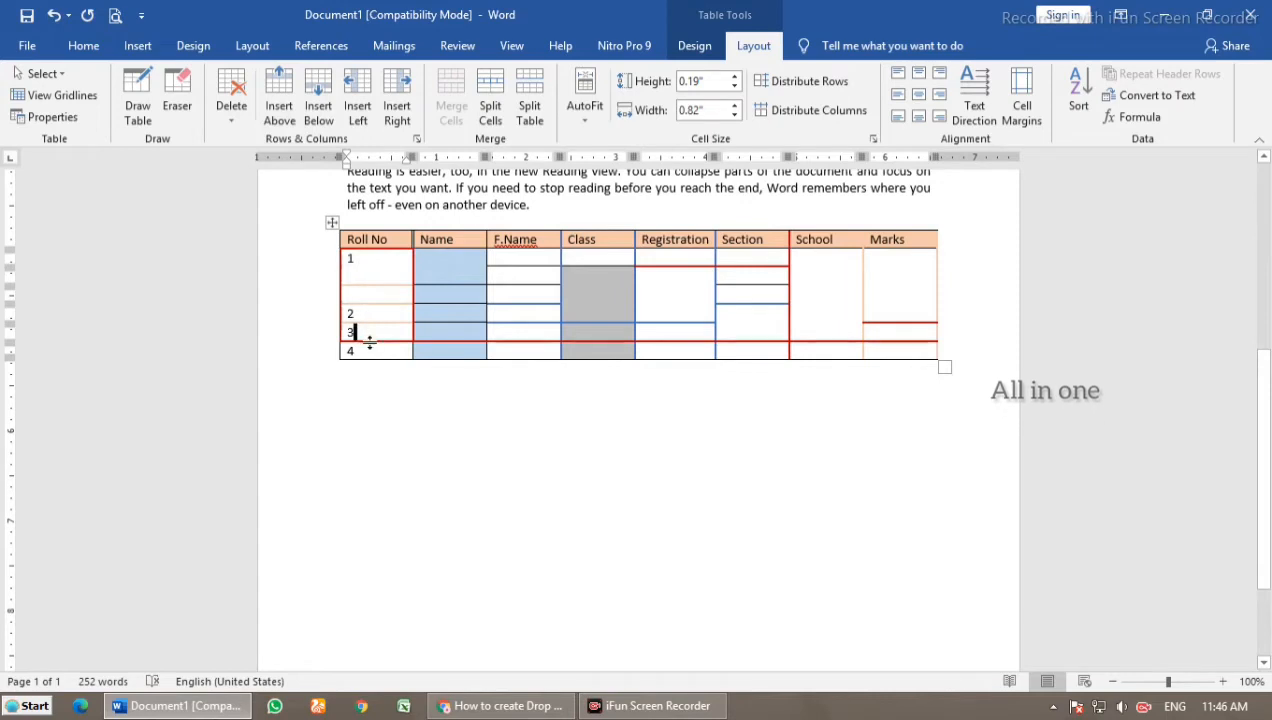
click(279, 100)
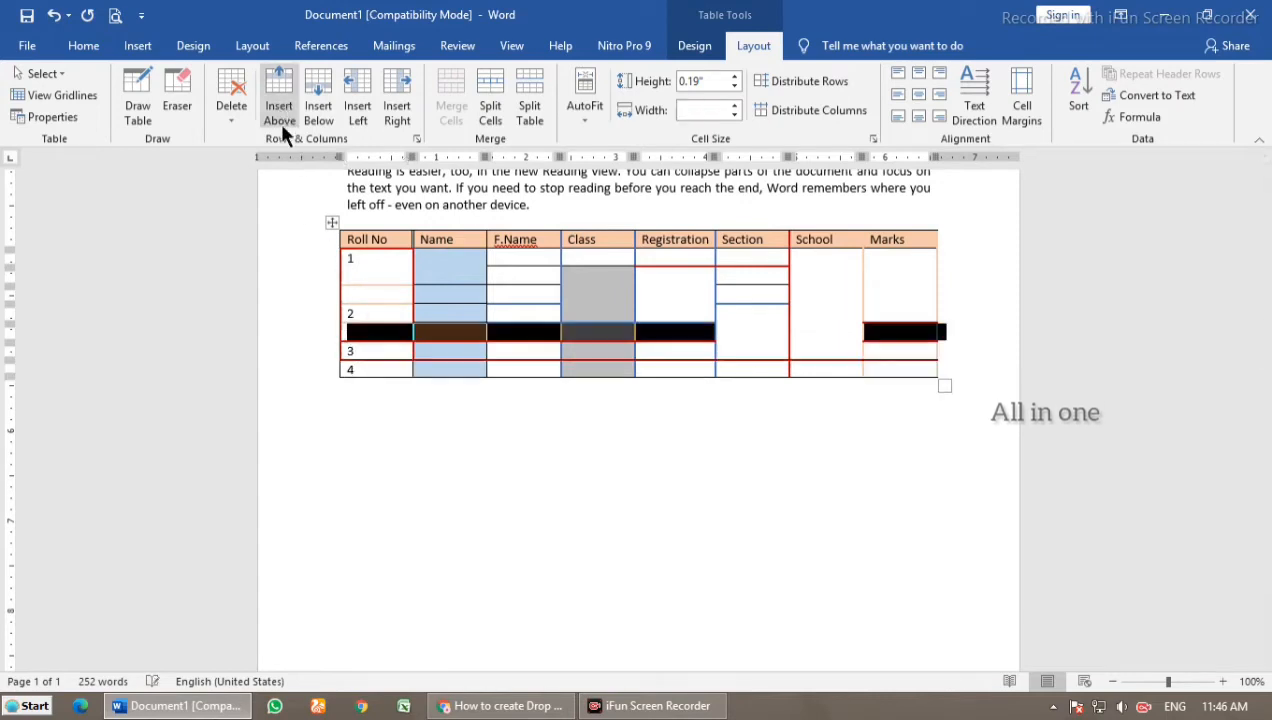
Step: Insert a blank row below the row numbered 3 and another below the row numbered 4
click(386, 350)
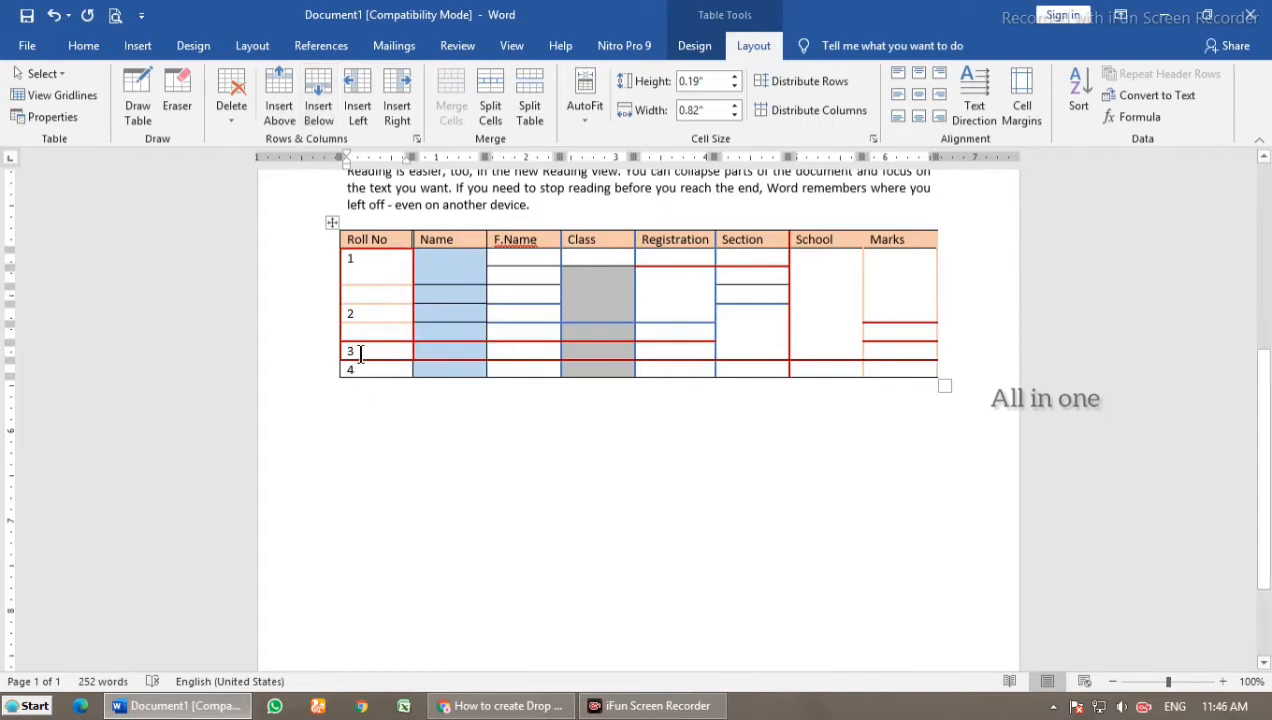
click(308, 89)
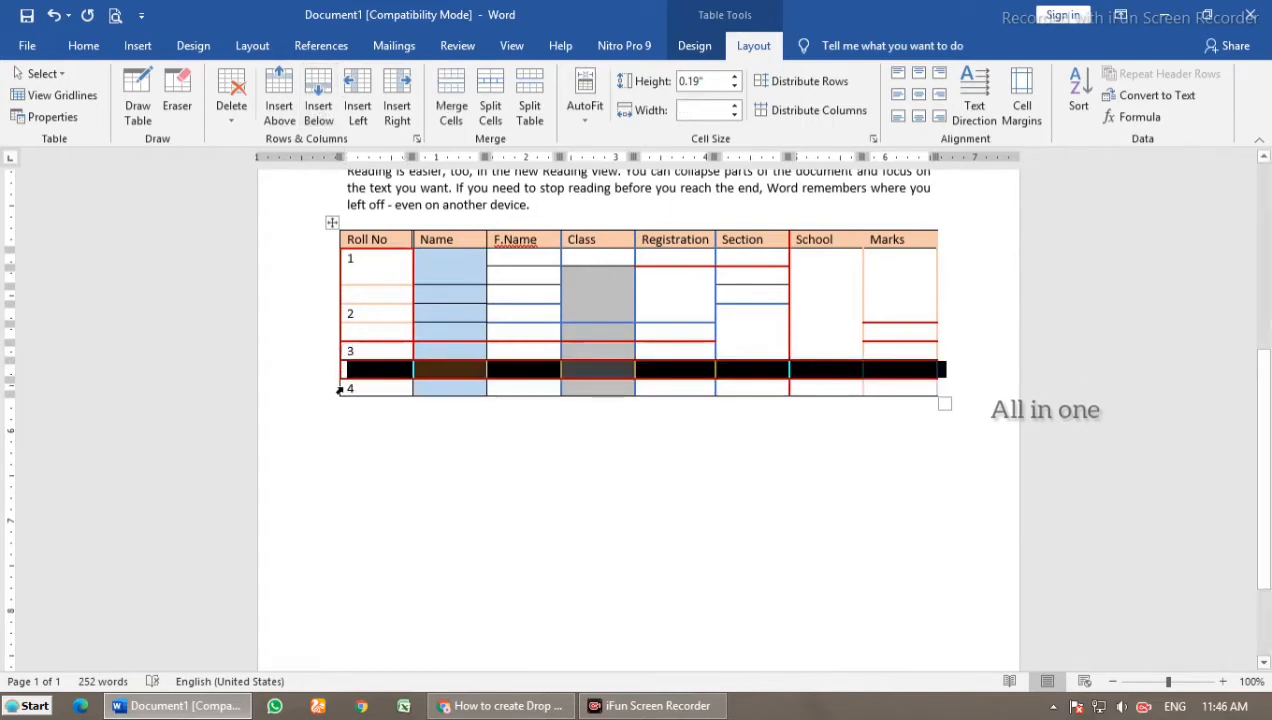
click(375, 388)
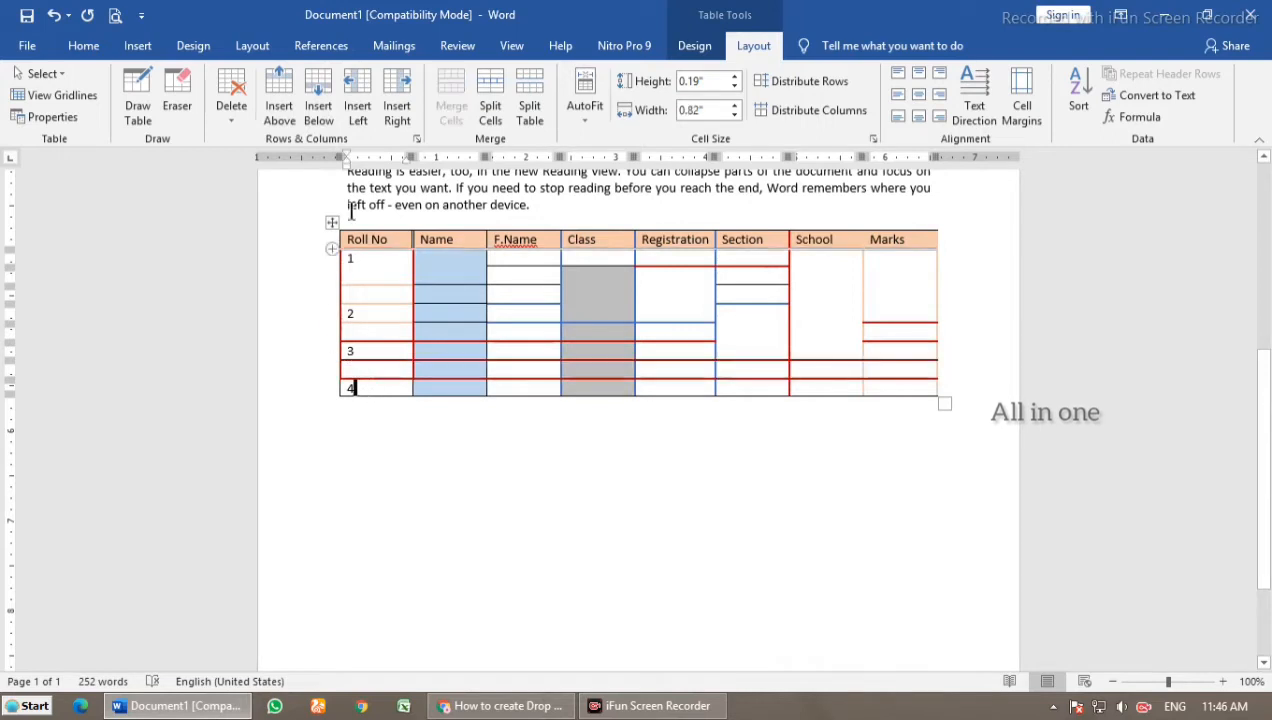
click(313, 103)
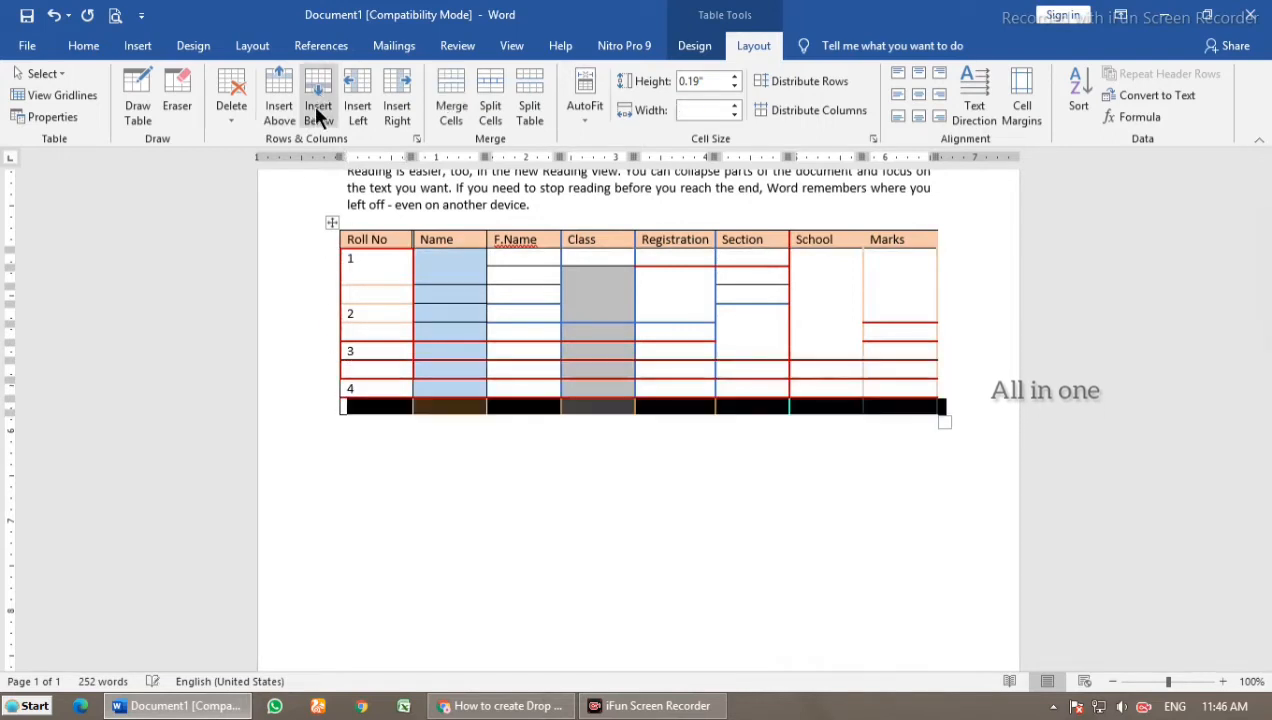
click(364, 391)
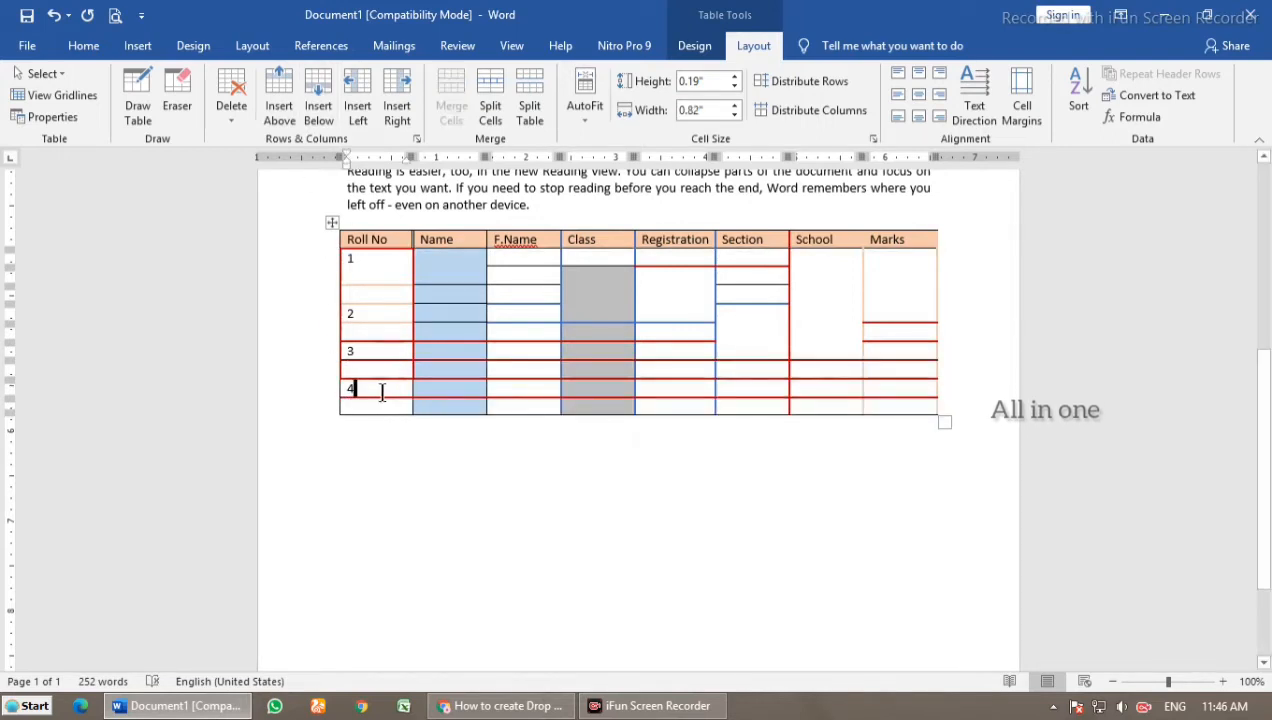
Step: Insert a blank column to the left of the Name column
click(426, 388)
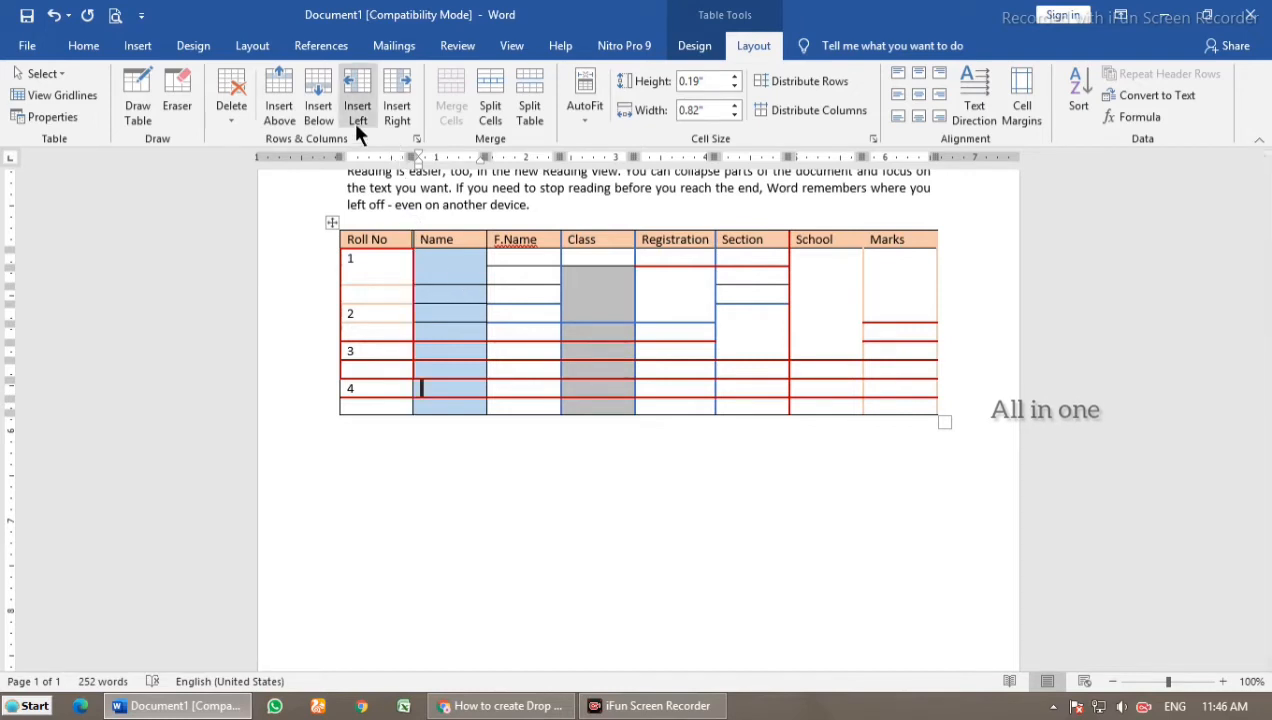
click(388, 240)
text(.)
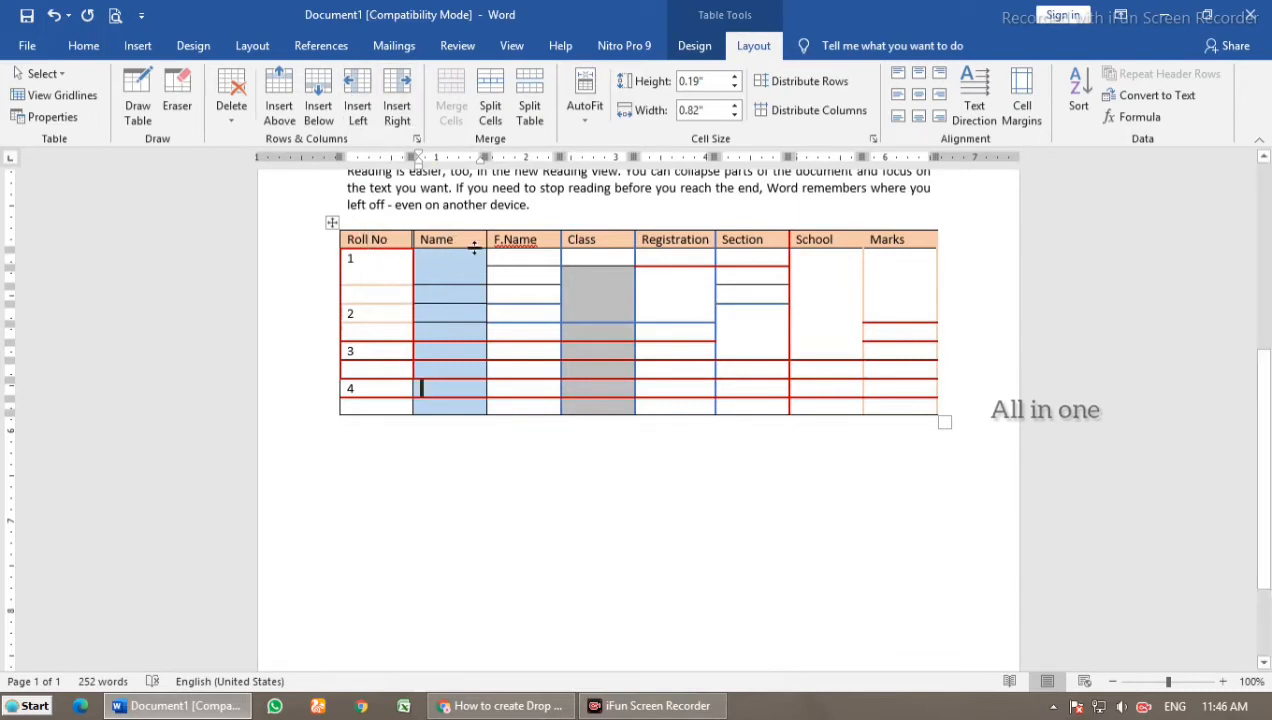
click(359, 92)
click(369, 295)
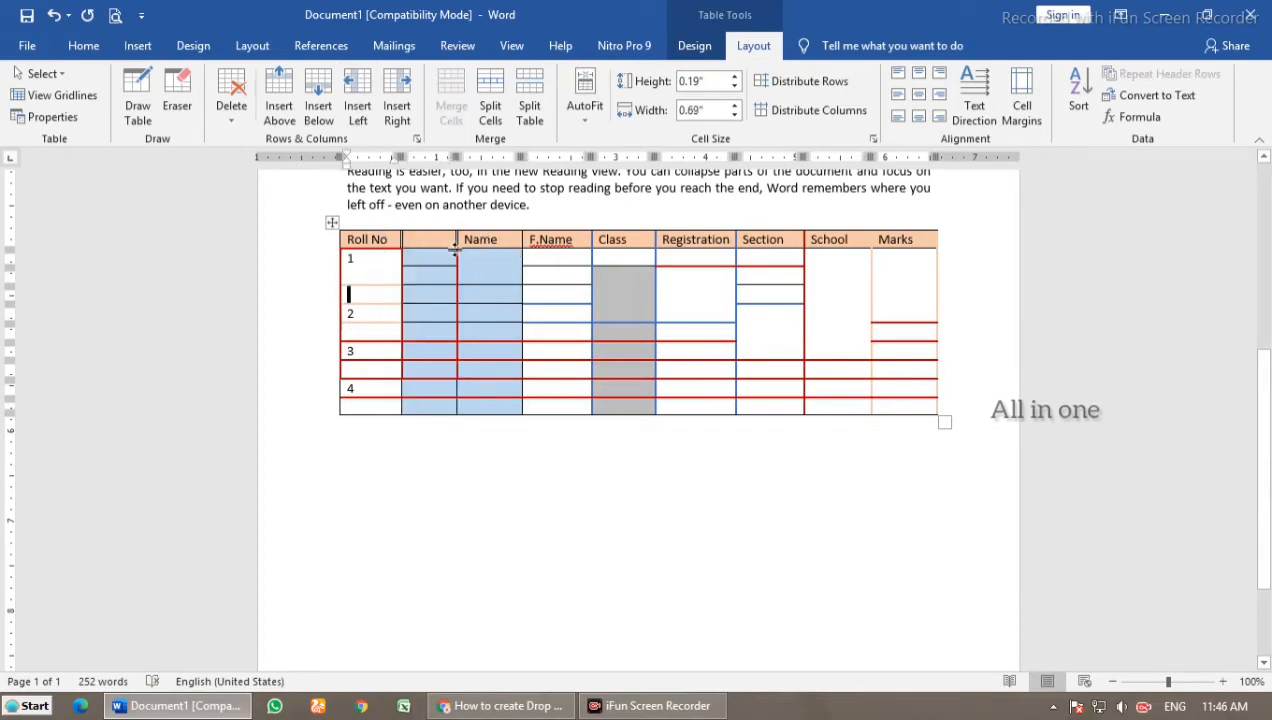
Step: Insert a blank column to the right of the Name column
click(501, 328)
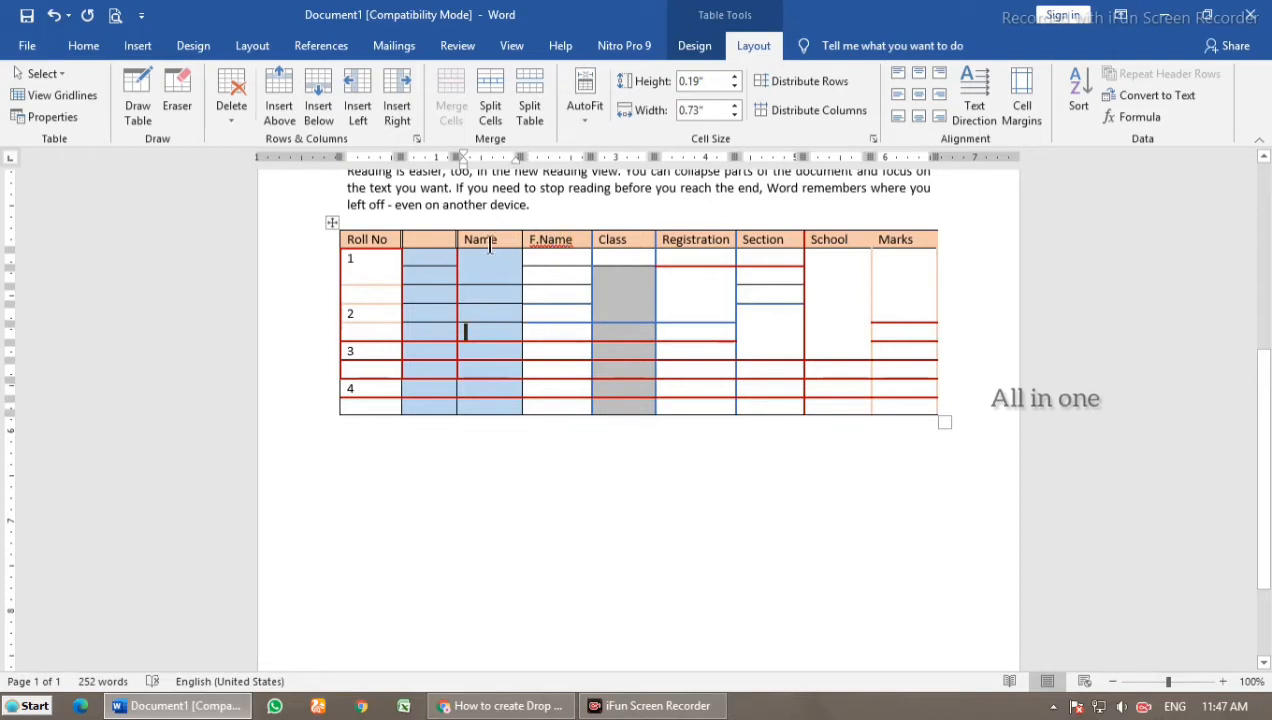
click(400, 93)
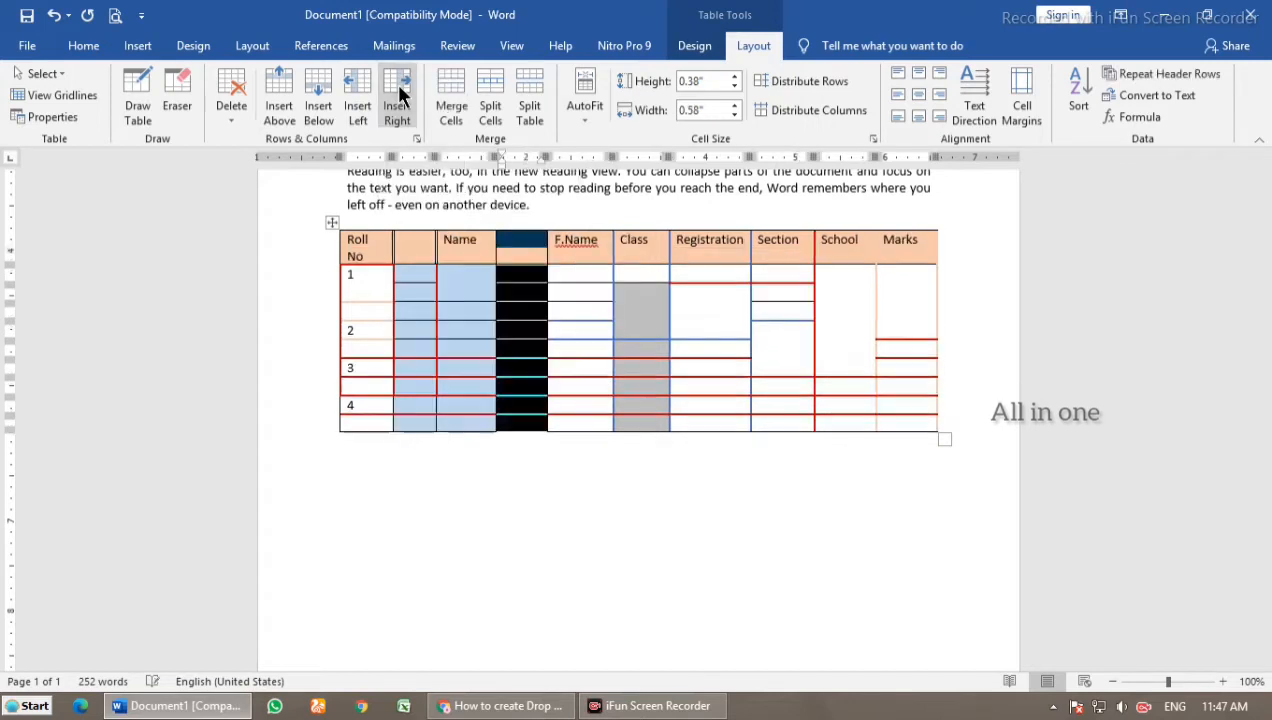
click(558, 311)
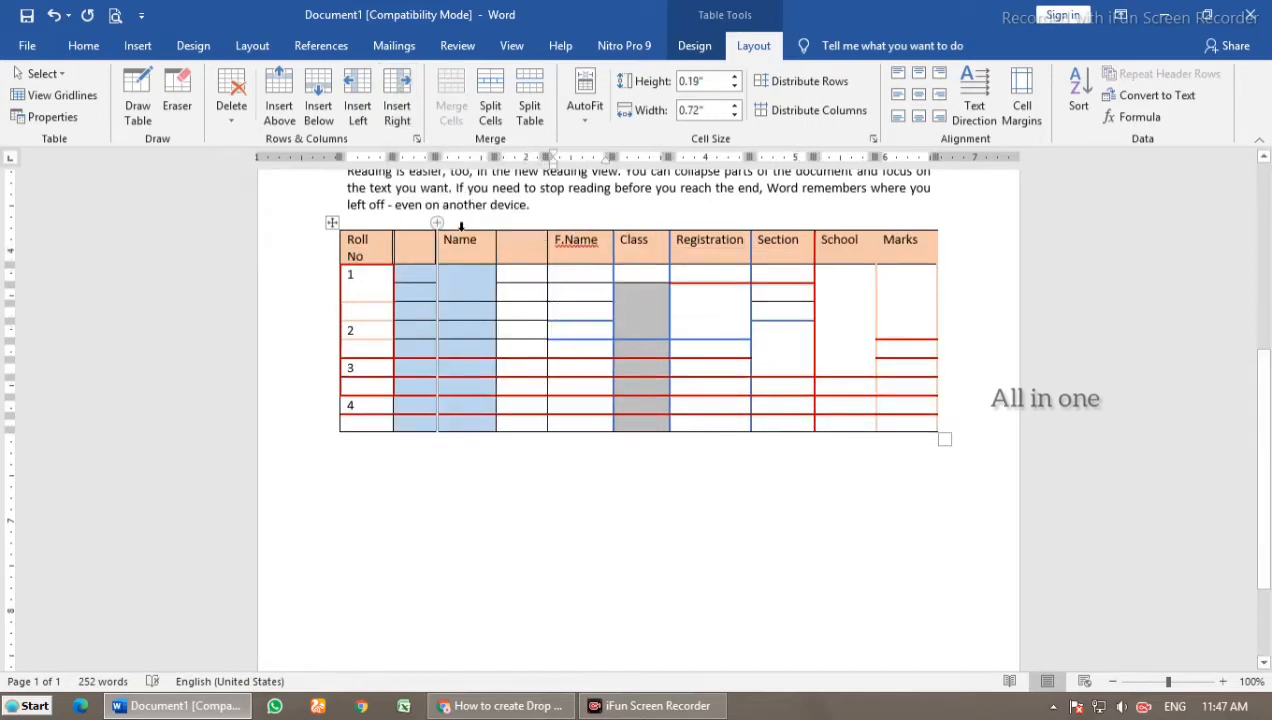
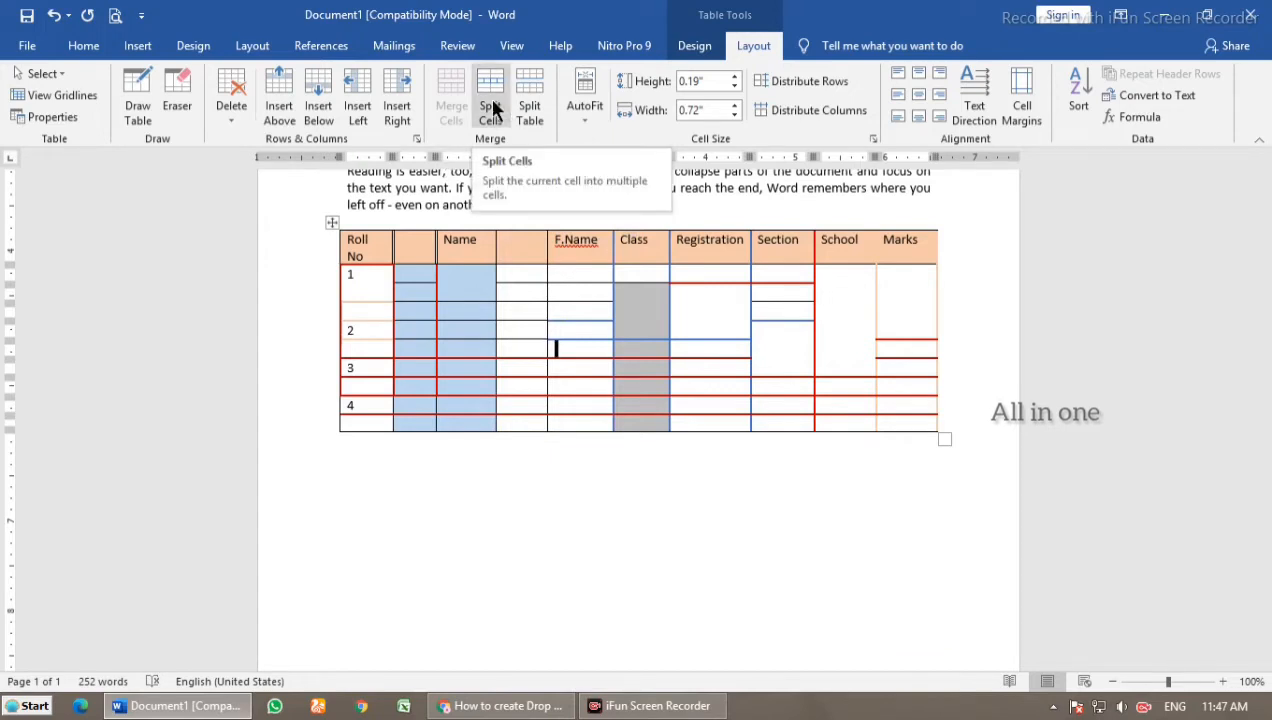
Step: Split the Name cell in the row numbered 2 into 2 columns and 1 row
click(408, 365)
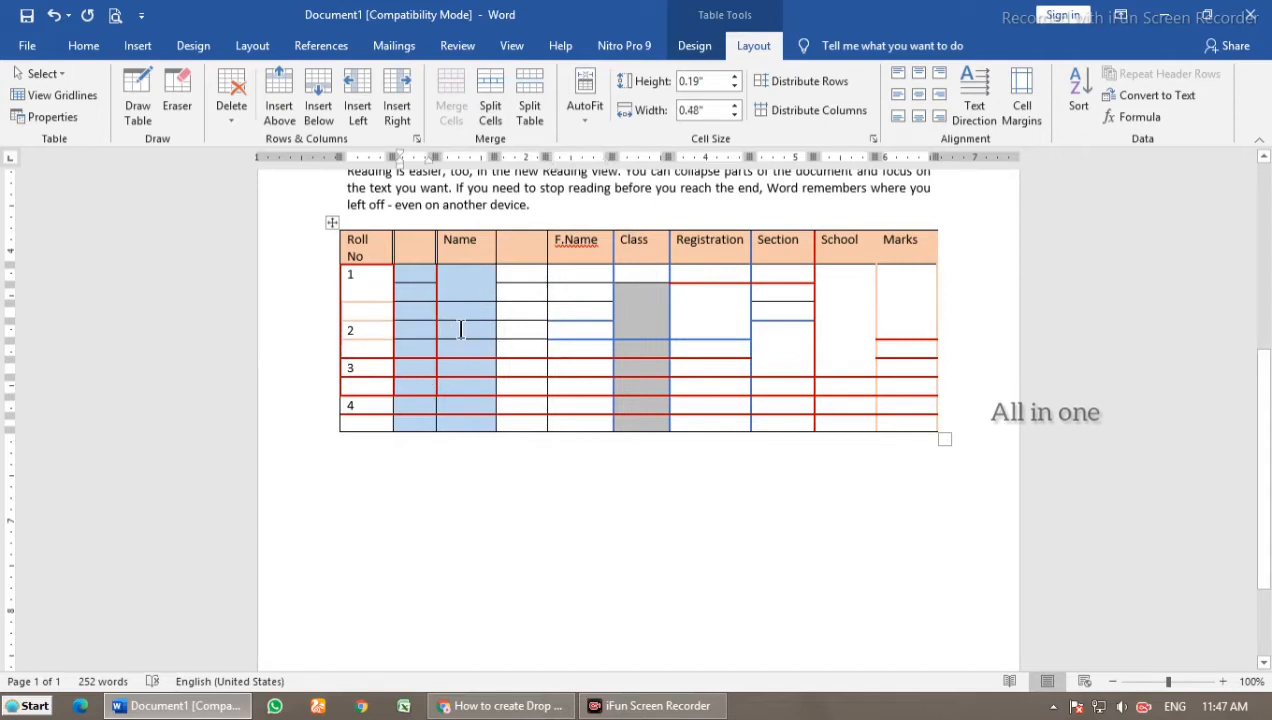
click(447, 330)
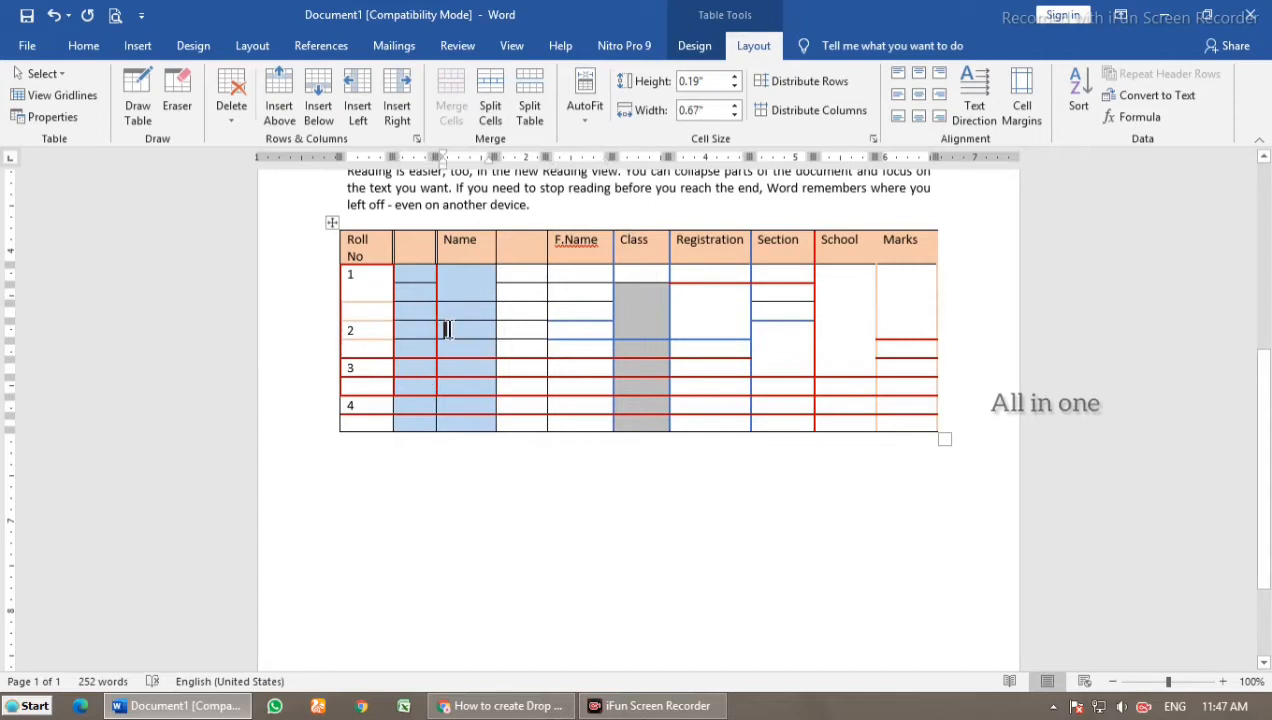
click(490, 104)
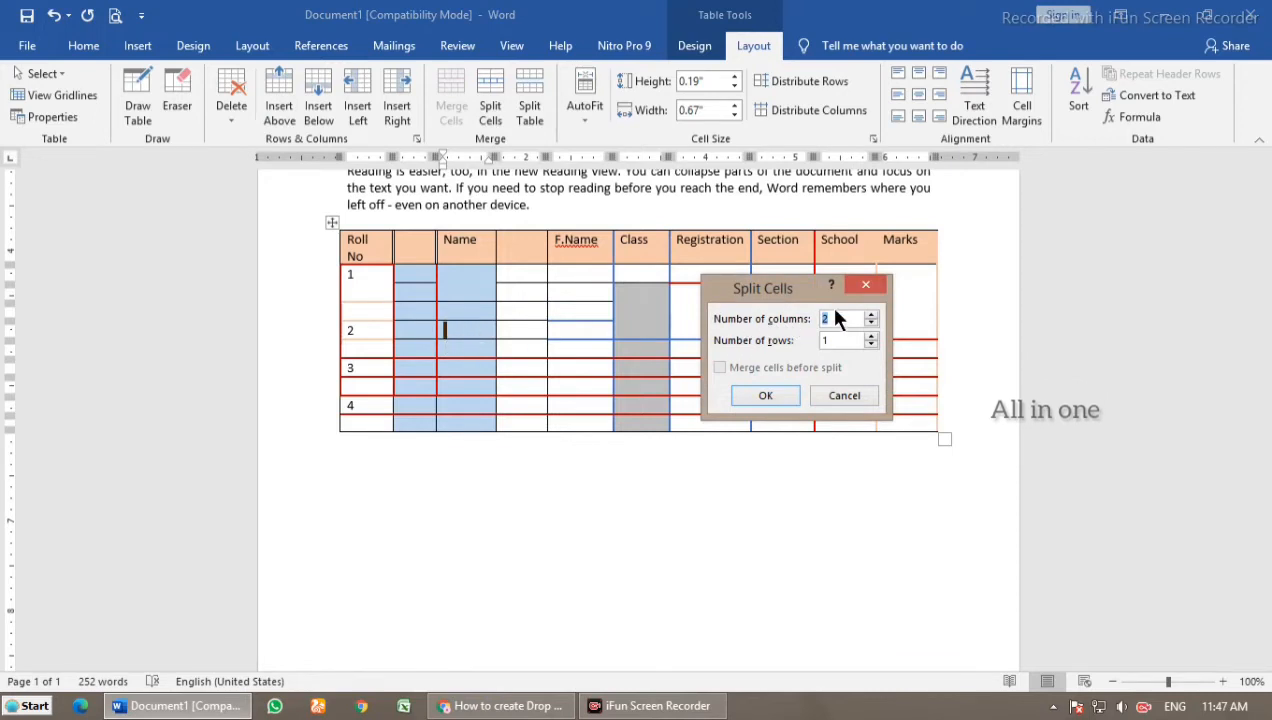
click(776, 393)
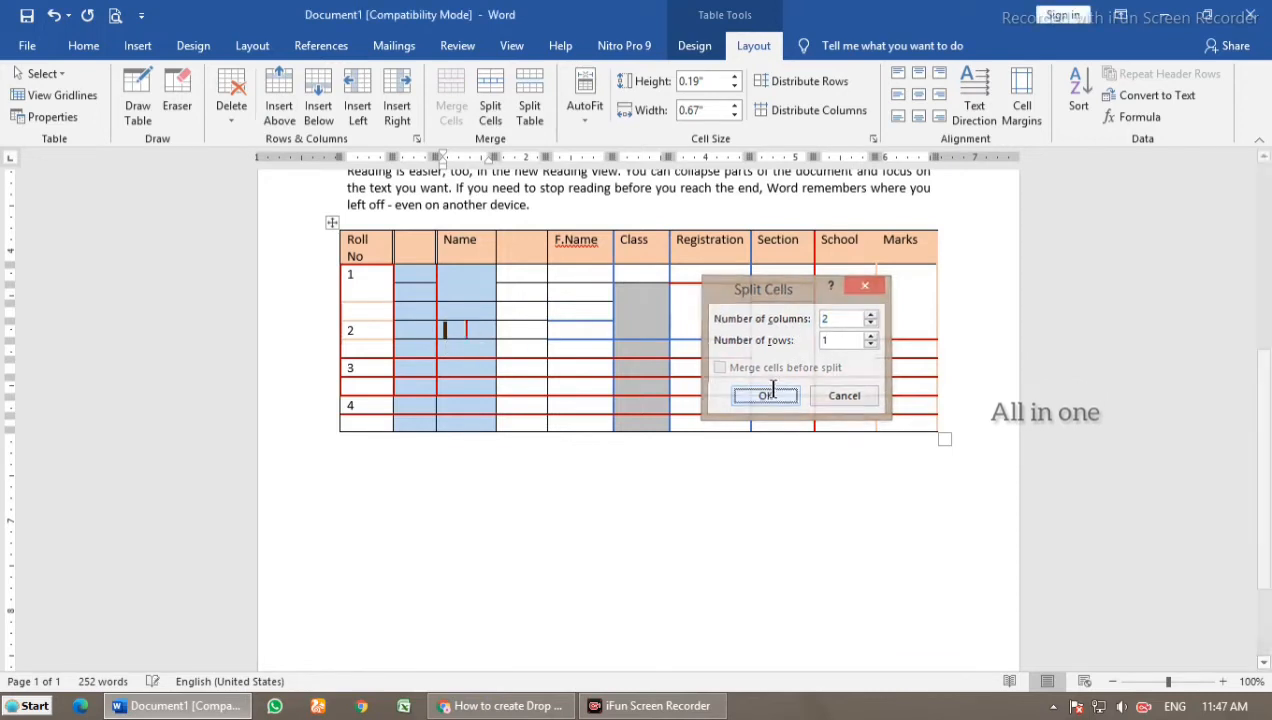
click(476, 331)
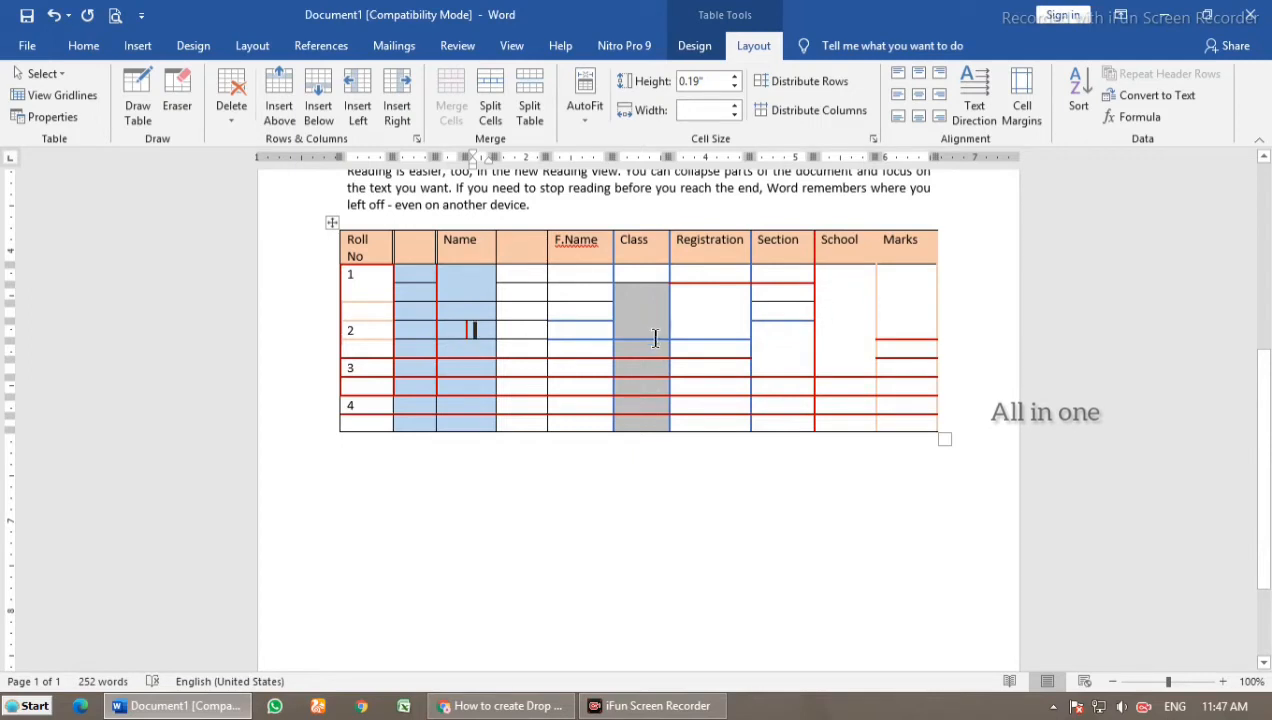
Step: Split the large blank cell in the Registration column into 3 columns and 3 rows
click(710, 326)
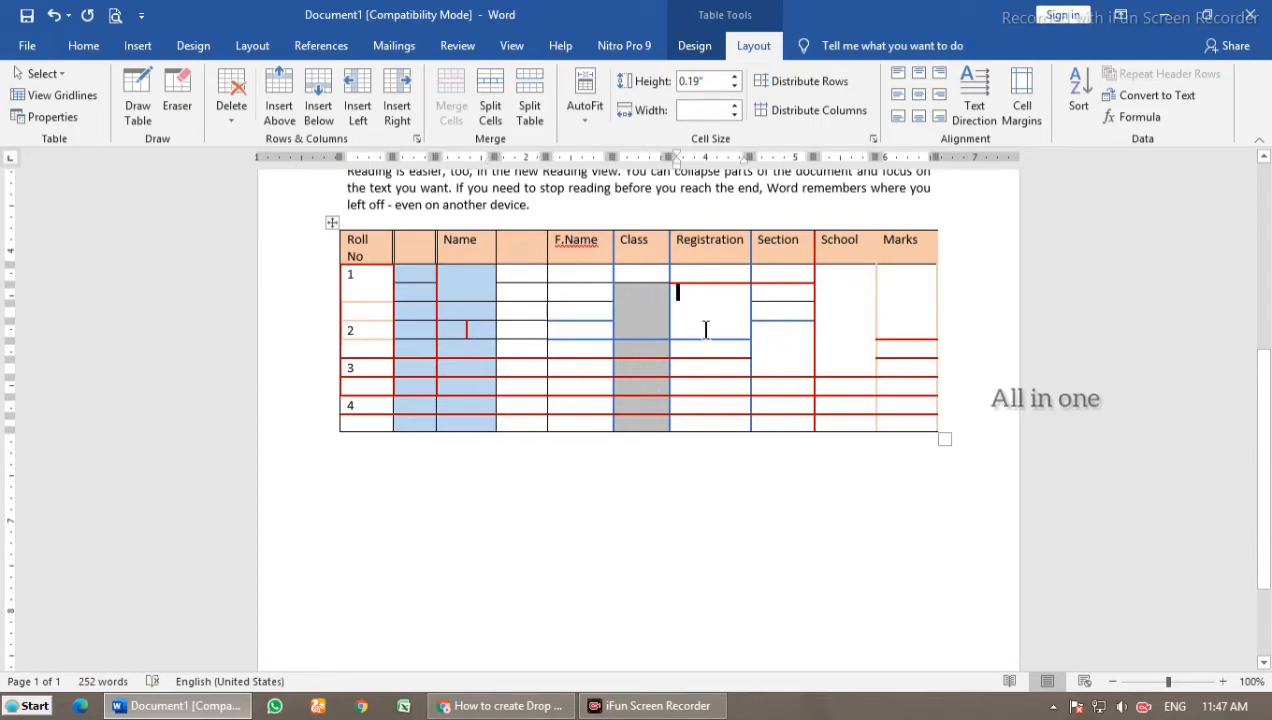
click(489, 100)
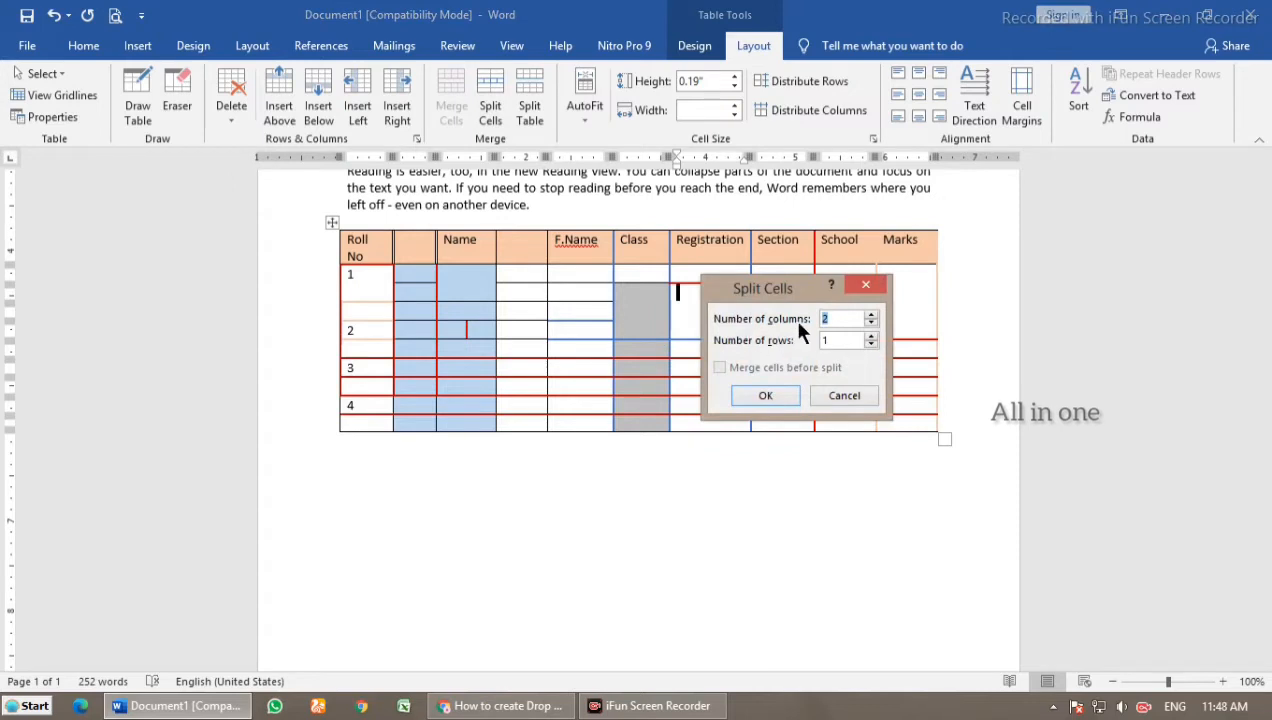
click(856, 322)
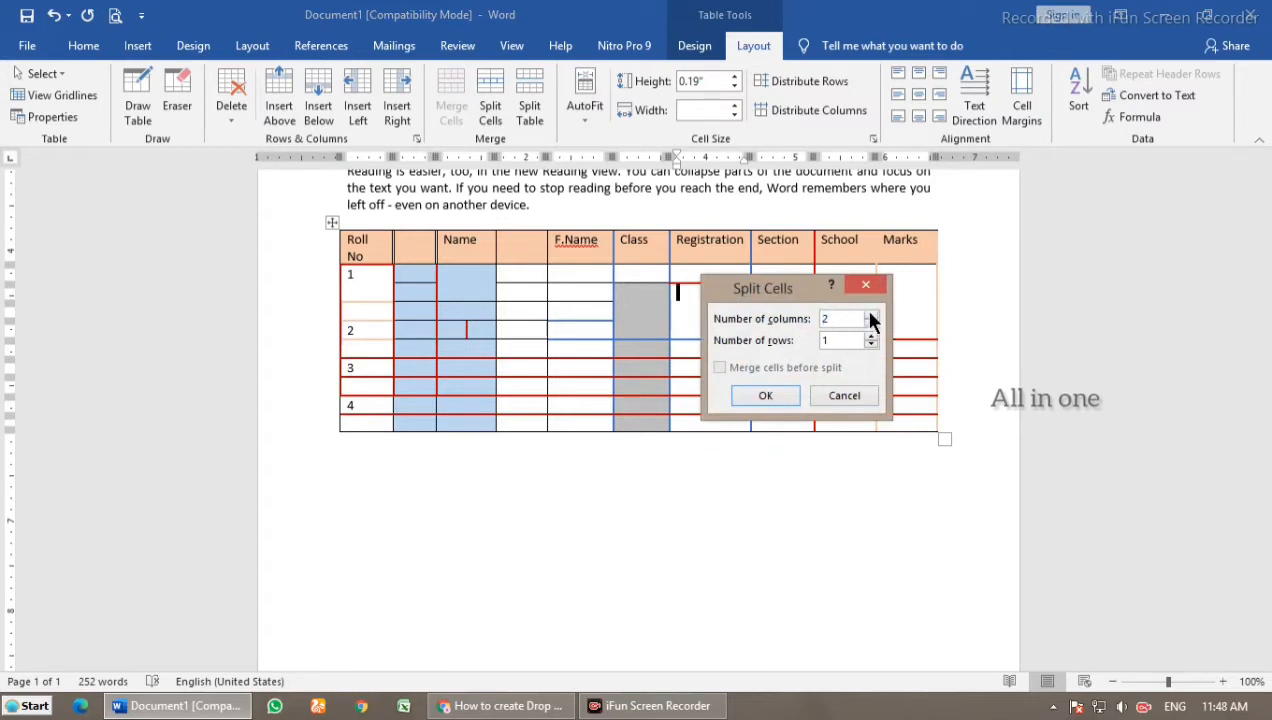
click(871, 314)
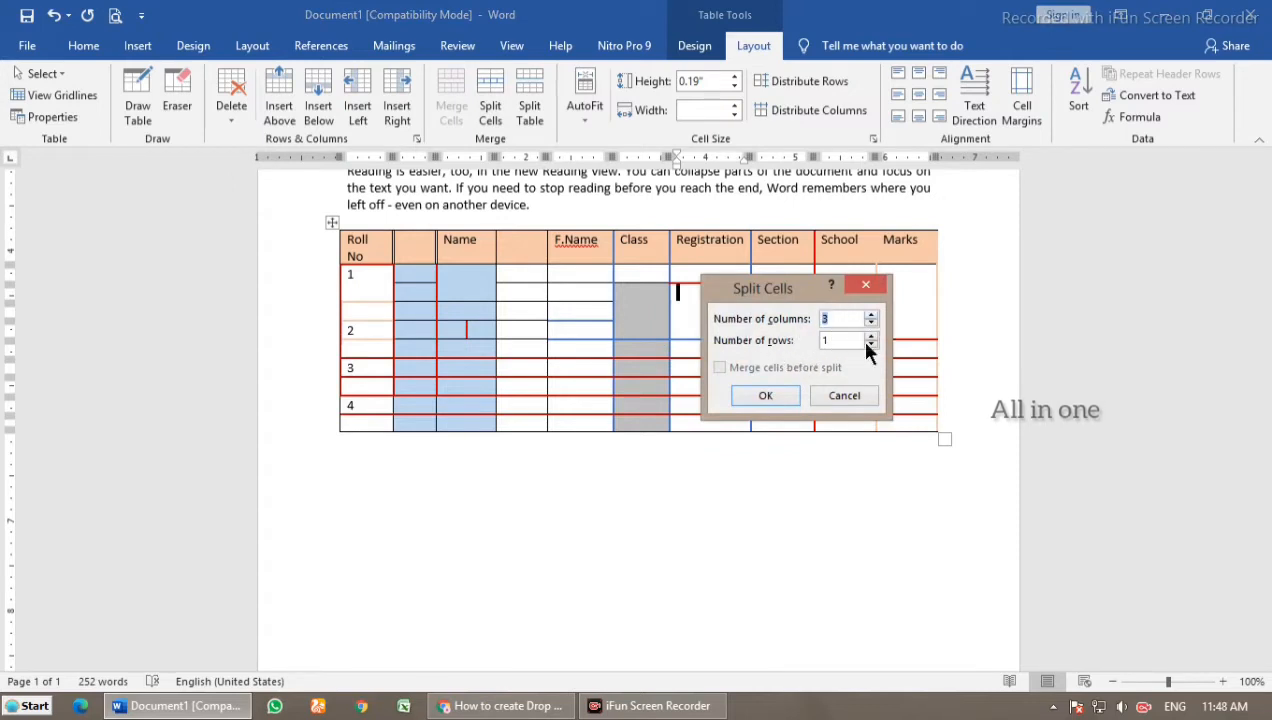
double_click(871, 336)
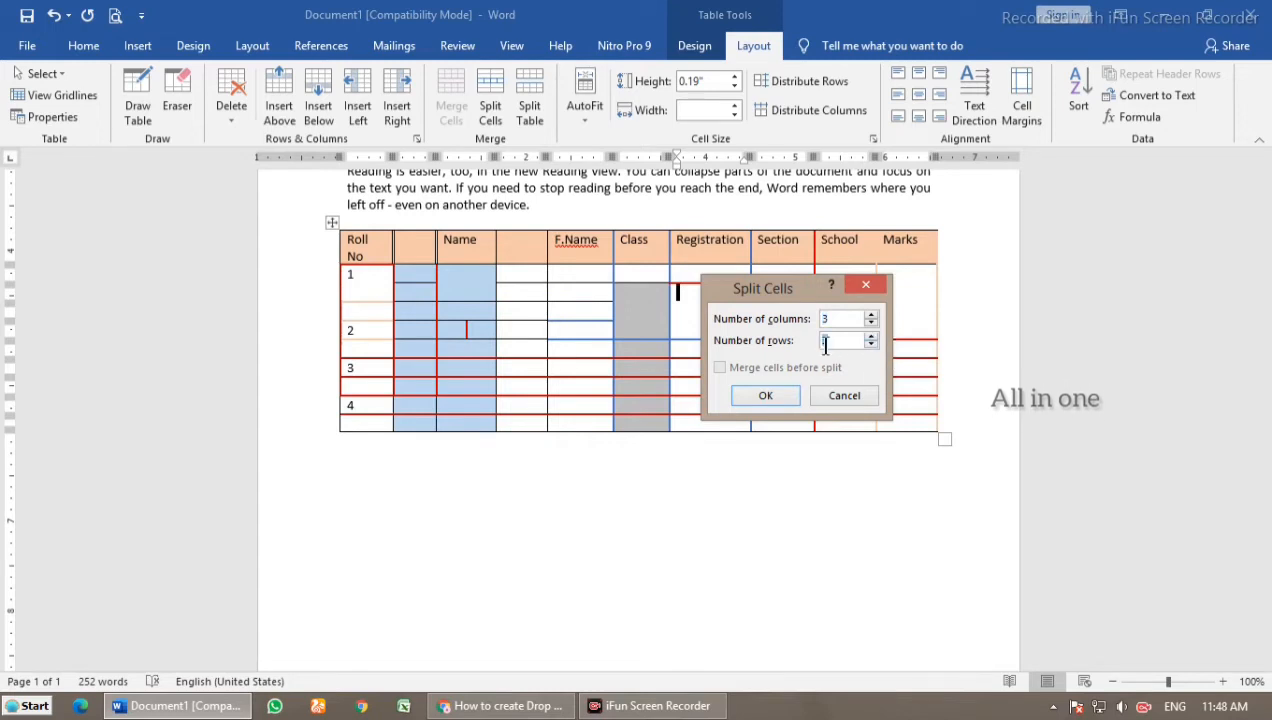
click(766, 396)
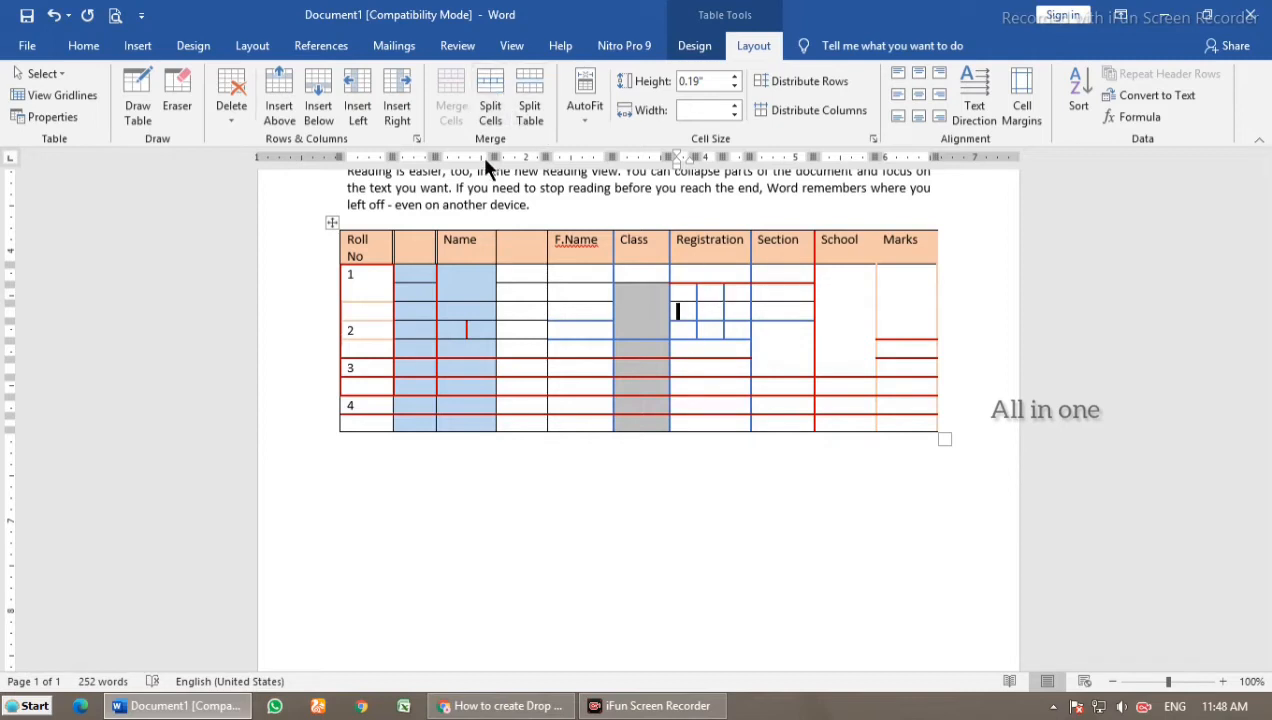
Step: Split the table so that the row numbered 2 starts a separate table
scroll(615, 352, up, 2)
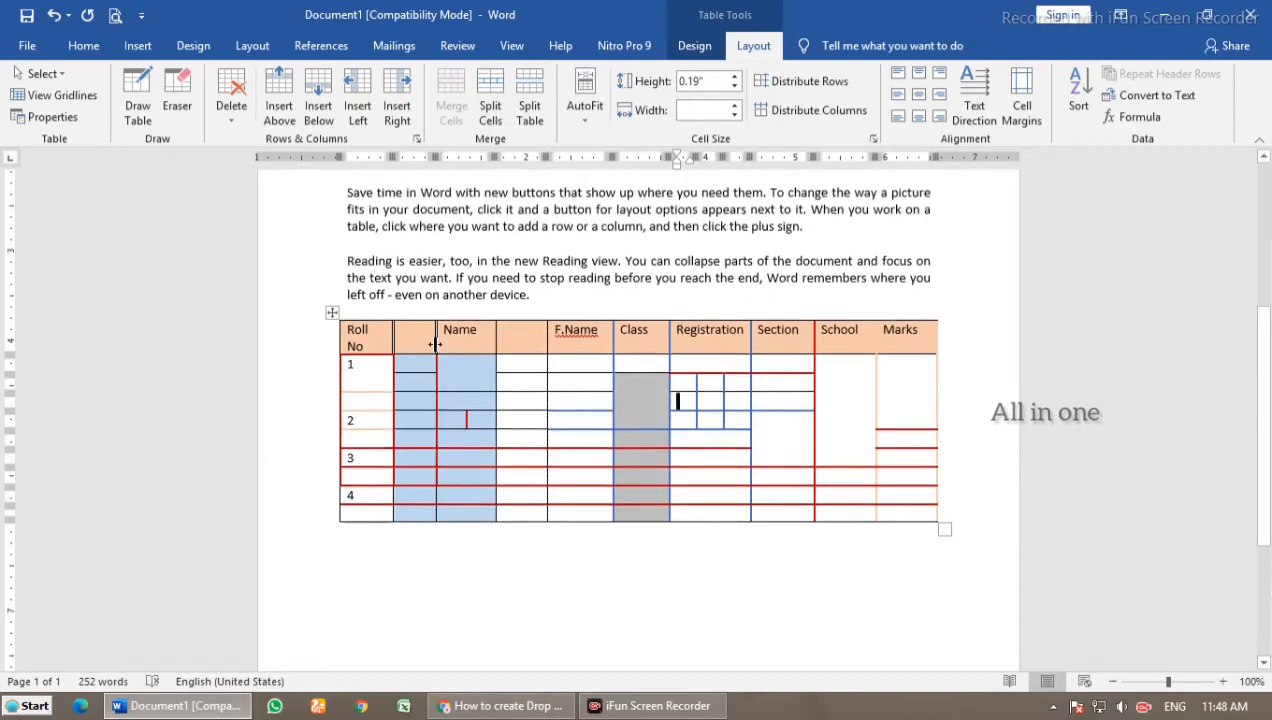
click(519, 367)
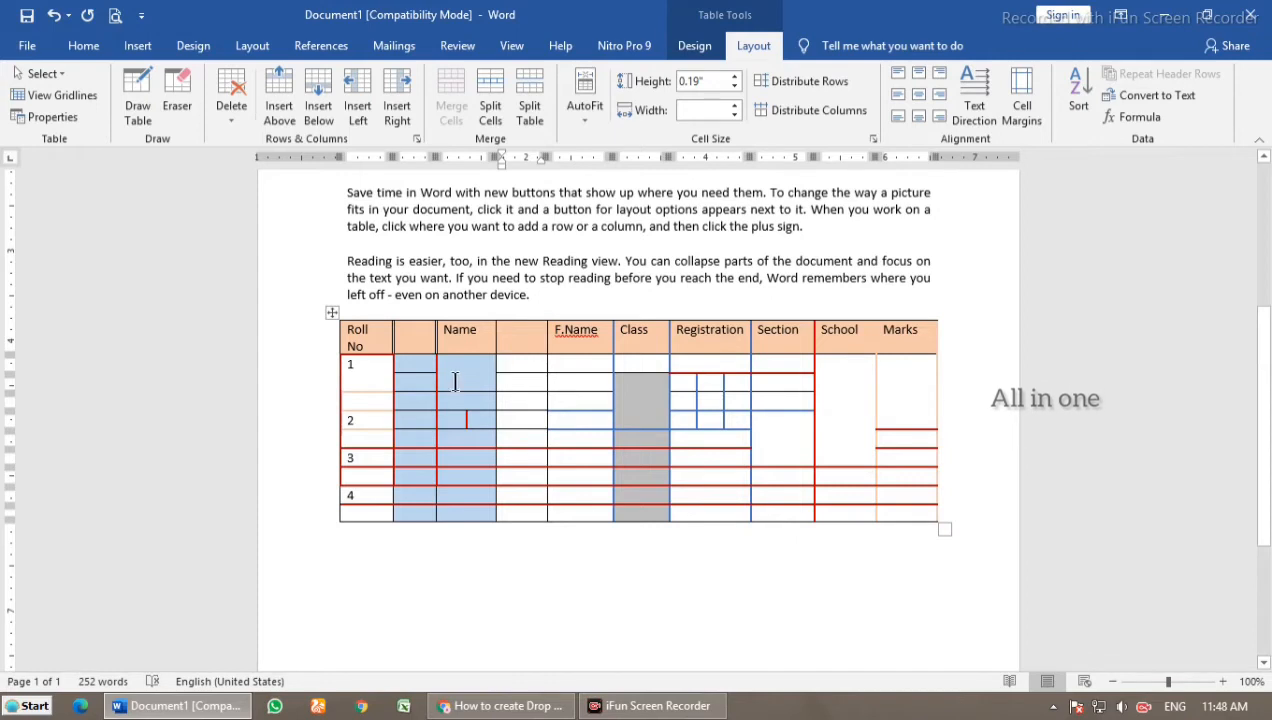
click(573, 416)
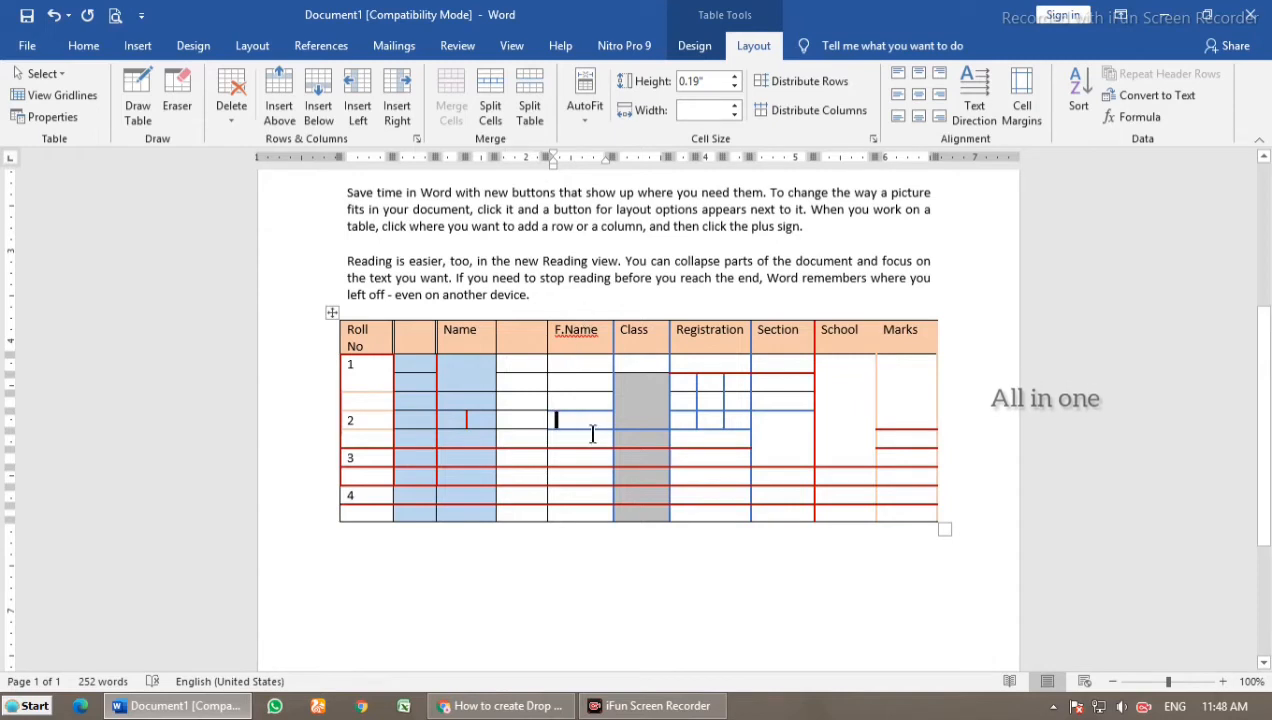
click(529, 100)
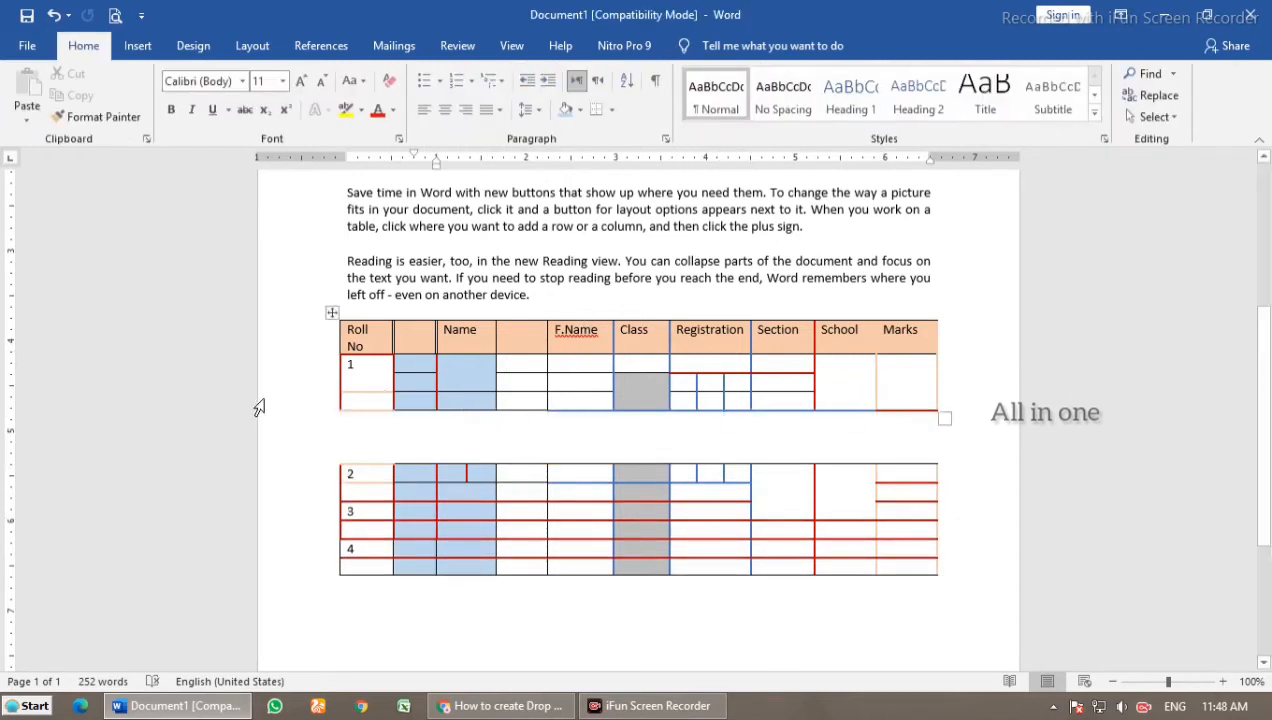
Step: Split the second table so that the blank row below the row numbered 2 starts a new table
click(527, 492)
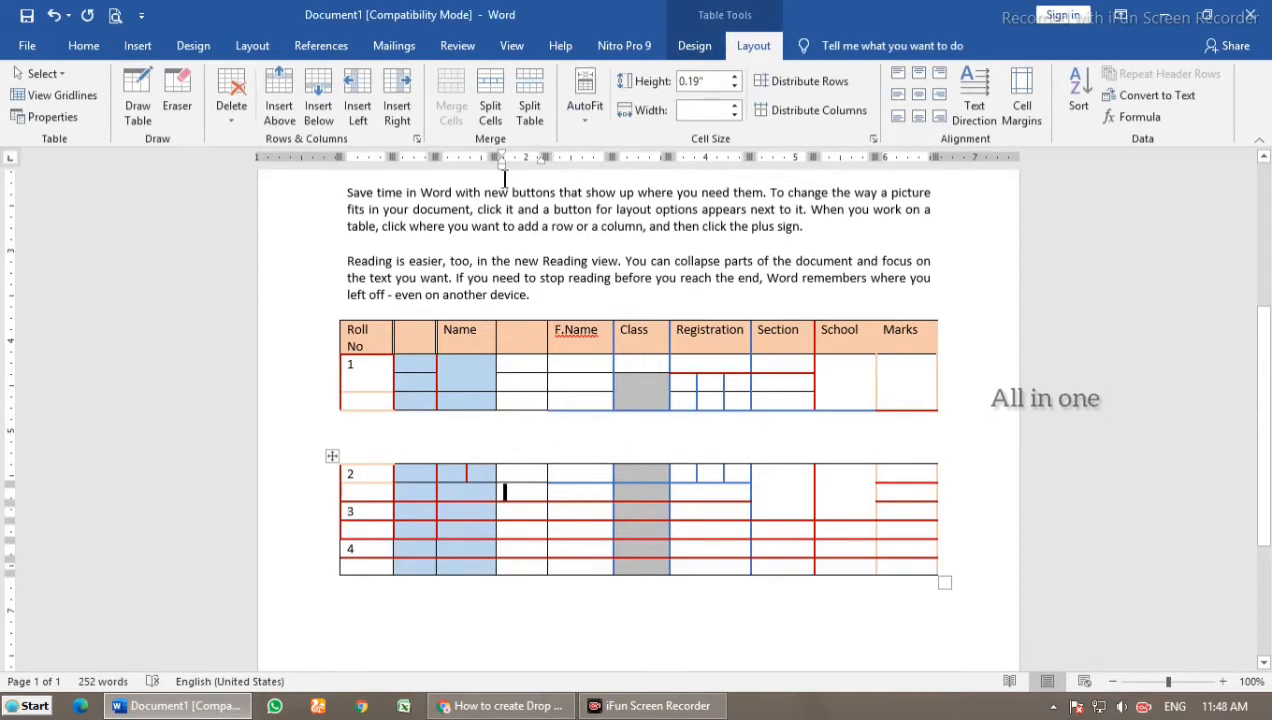
click(376, 492)
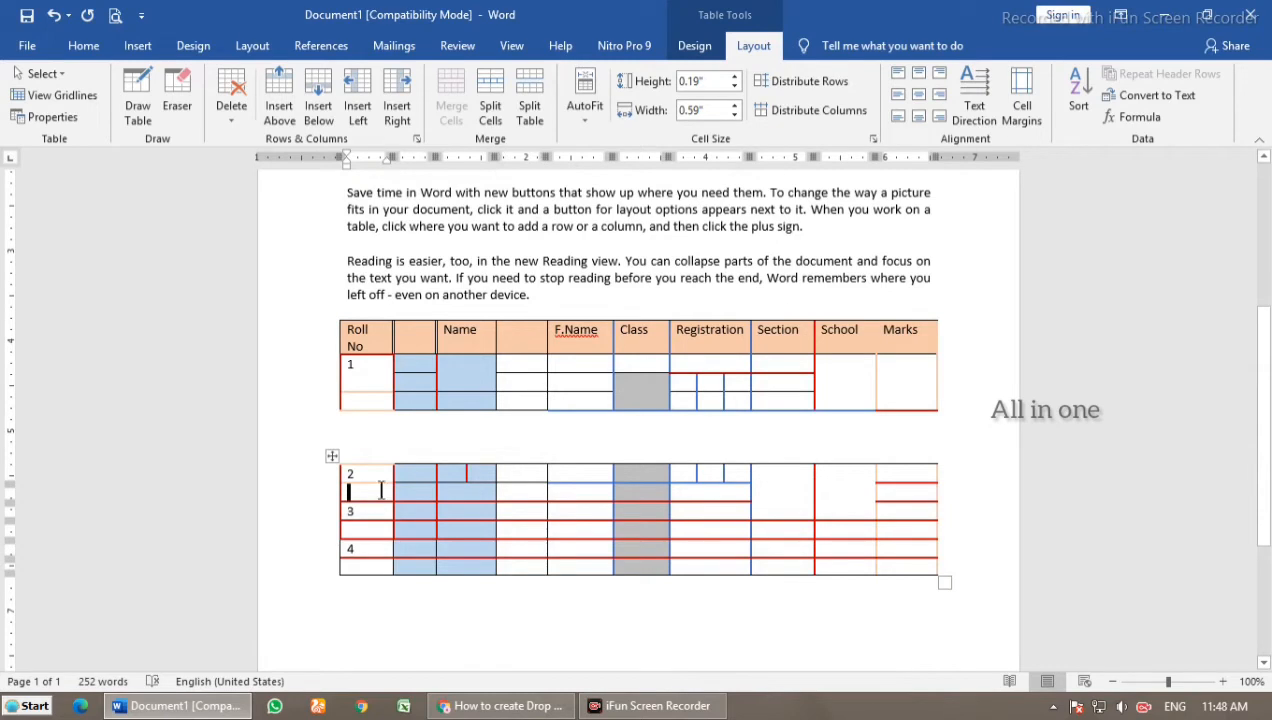
click(529, 108)
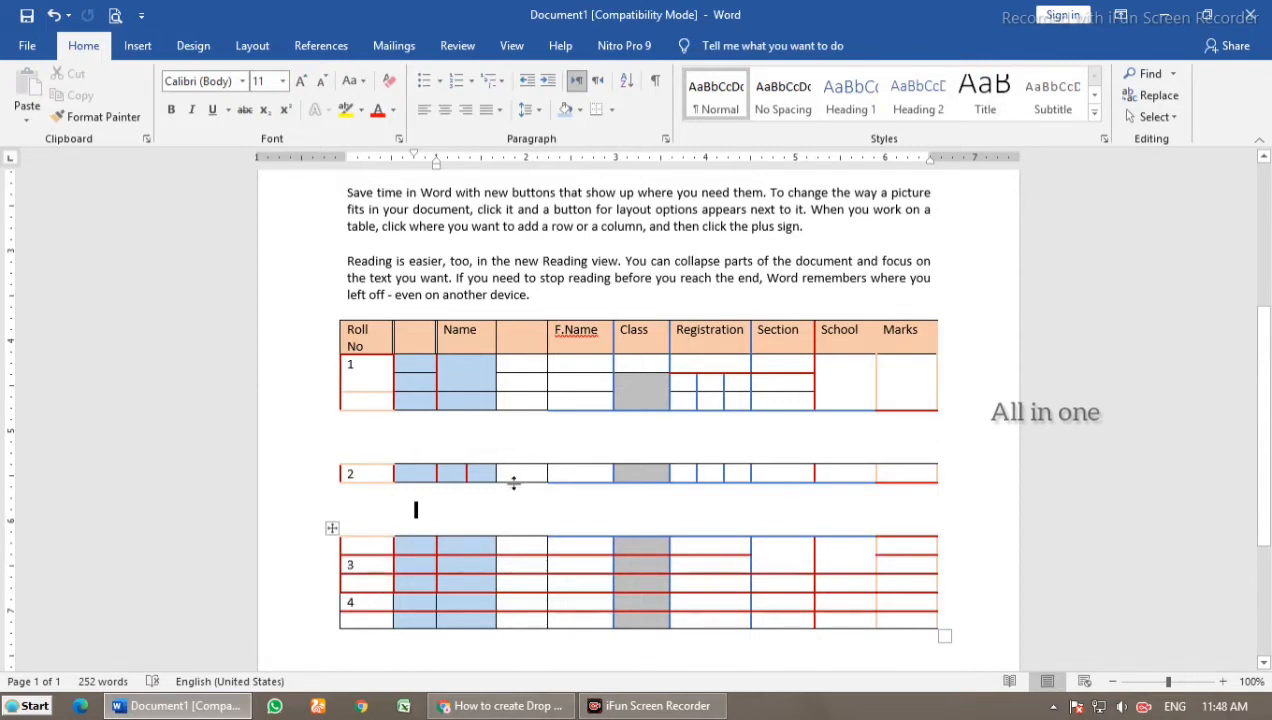
Step: Split the last table at the blank row between the rows numbered 3 and 4
scroll(511, 483, down, 1)
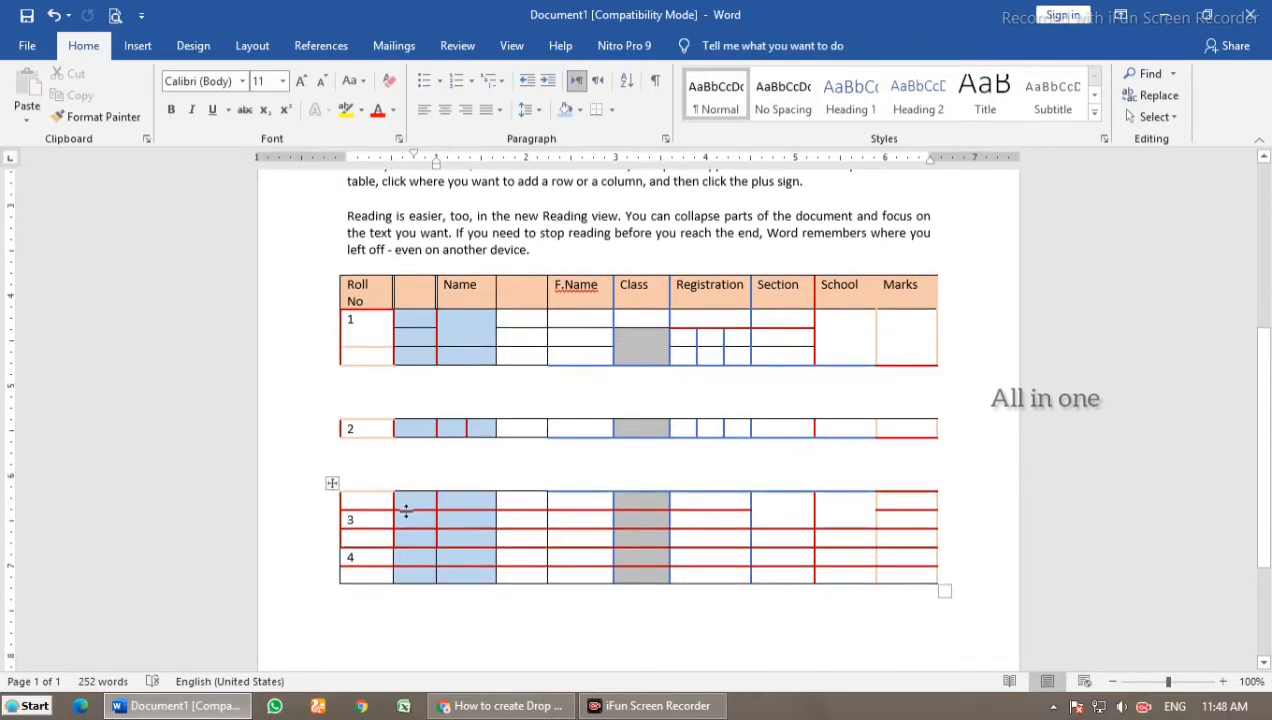
click(352, 500)
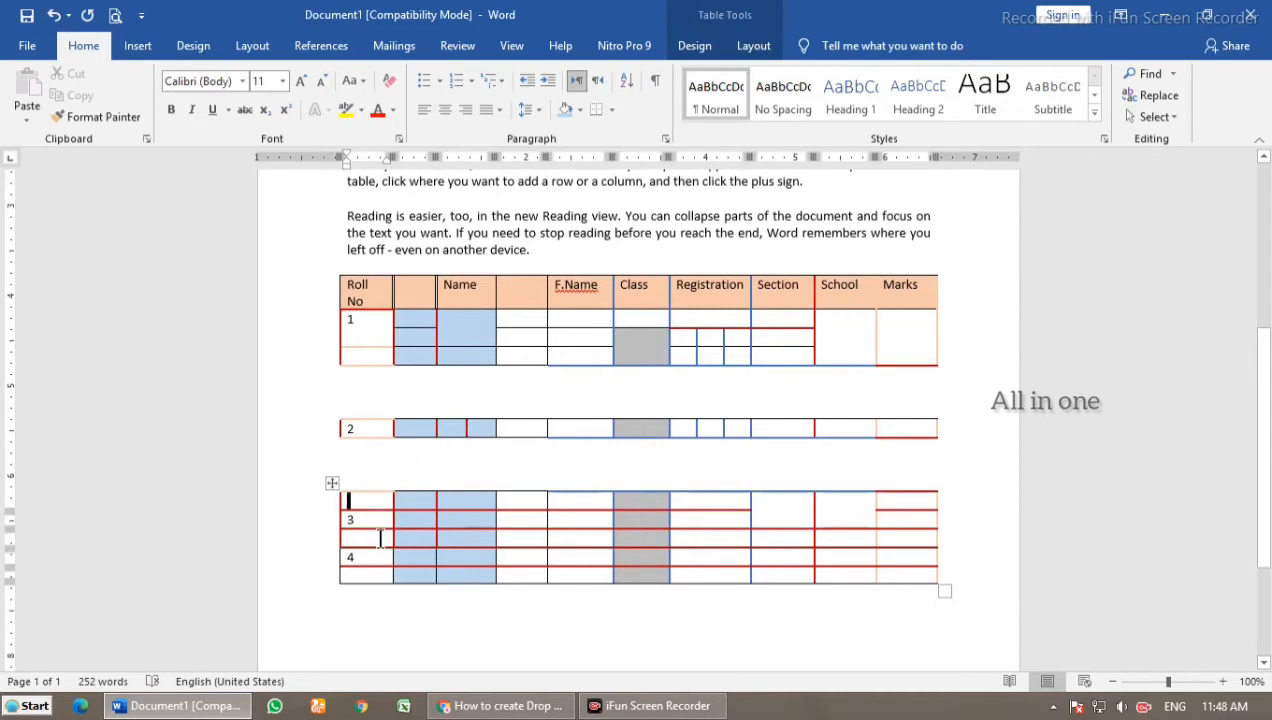
click(370, 535)
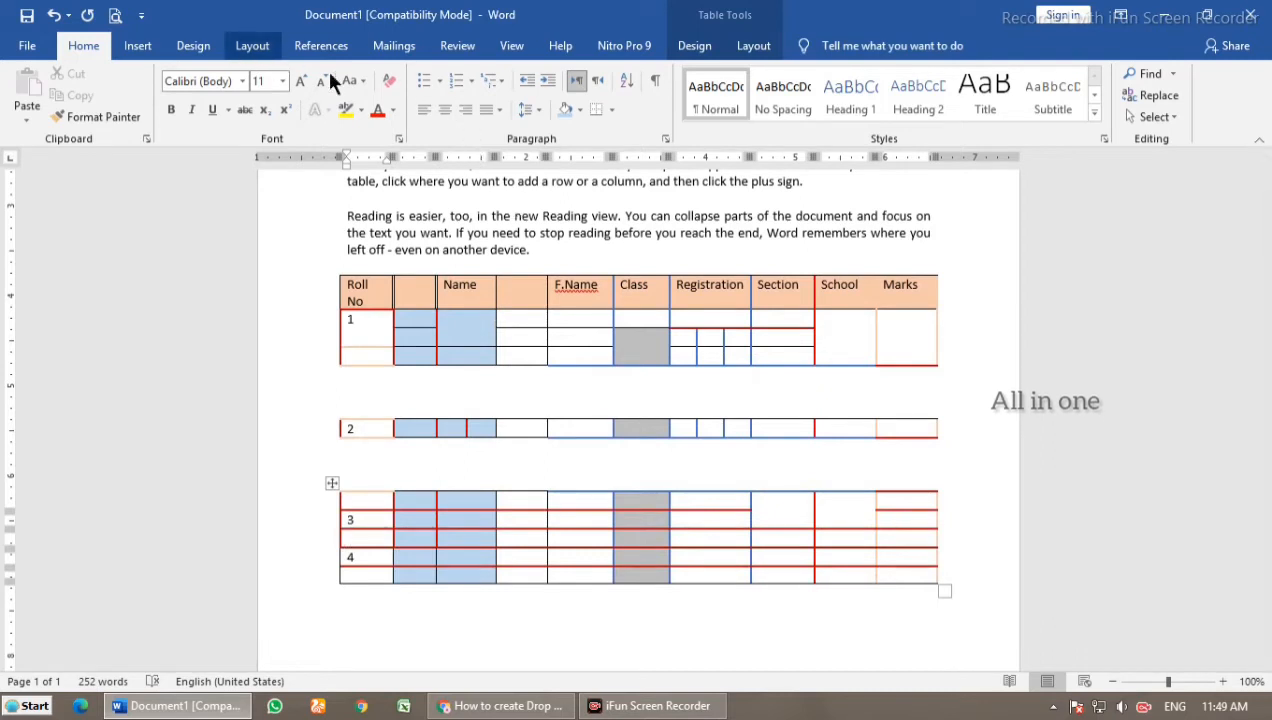
click(755, 47)
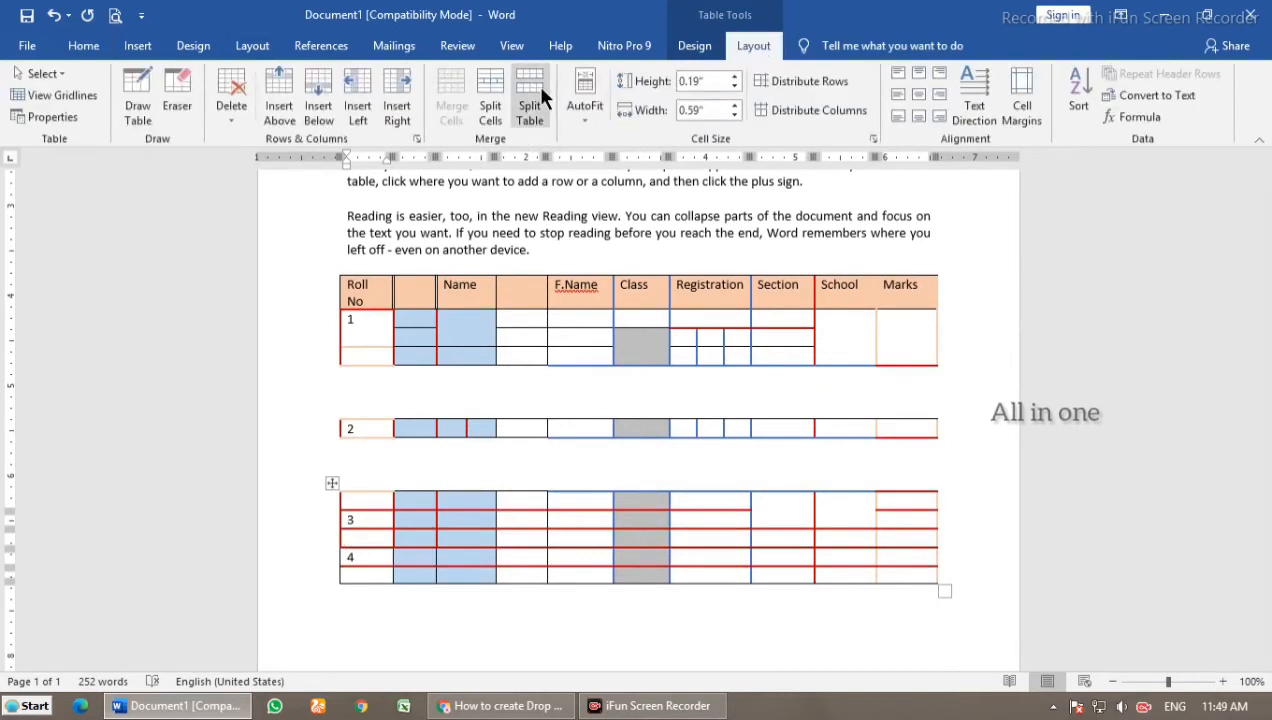
click(533, 95)
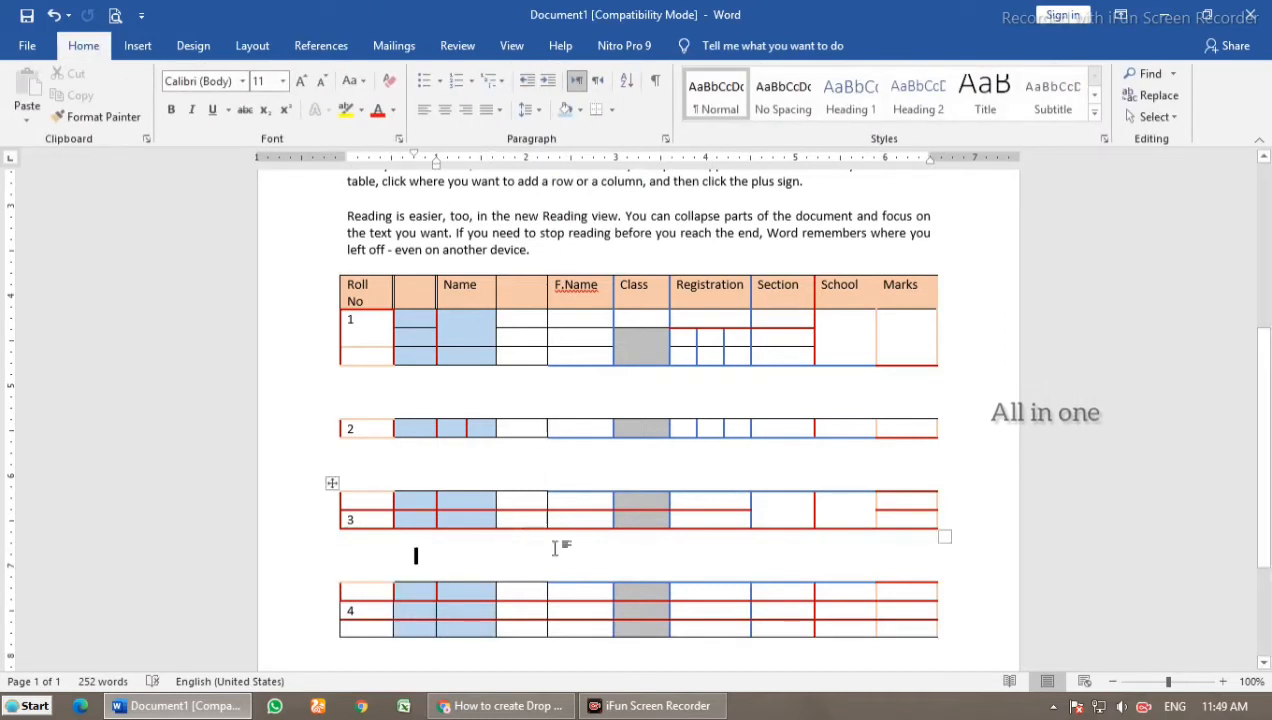
drag(897, 653, 497, 262)
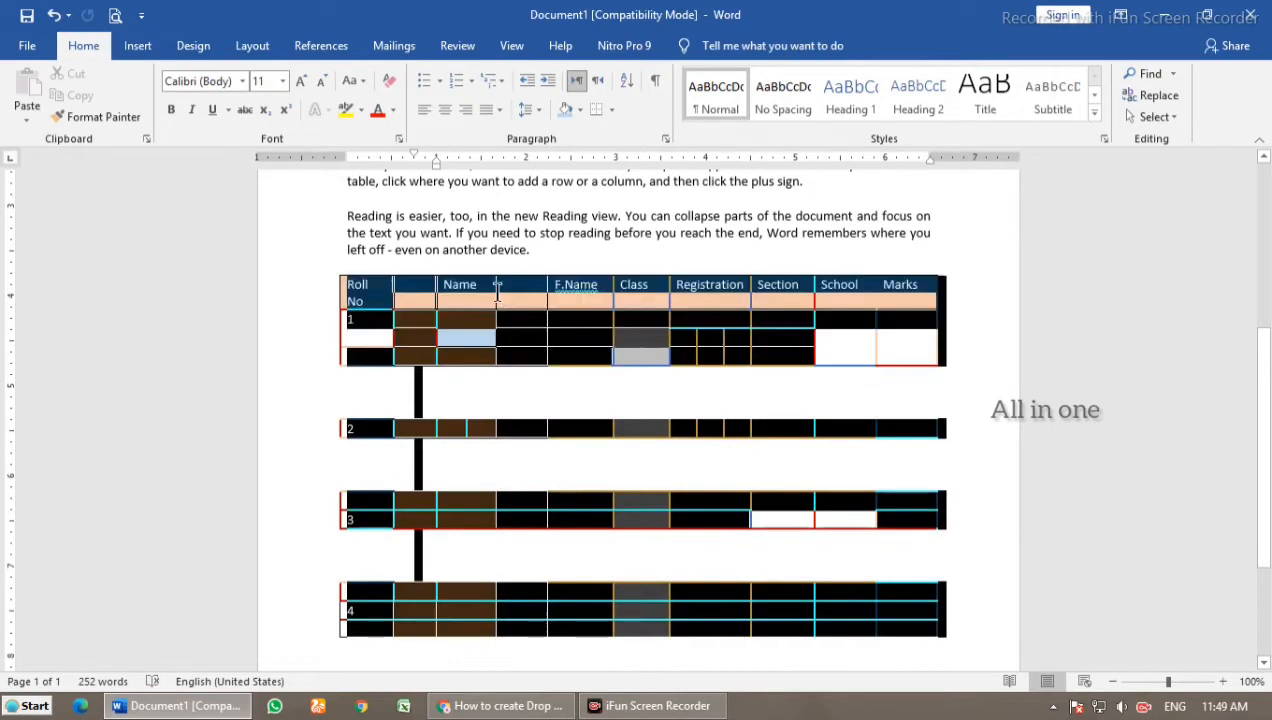
click(597, 360)
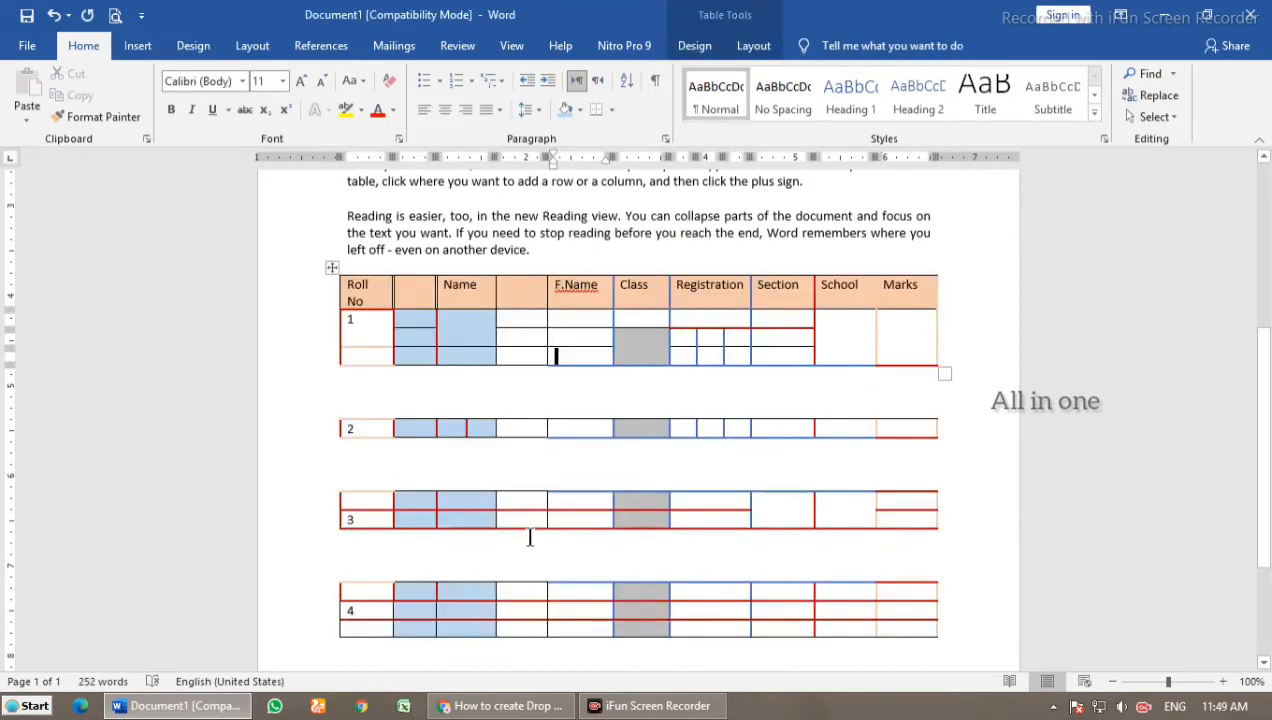
click(760, 46)
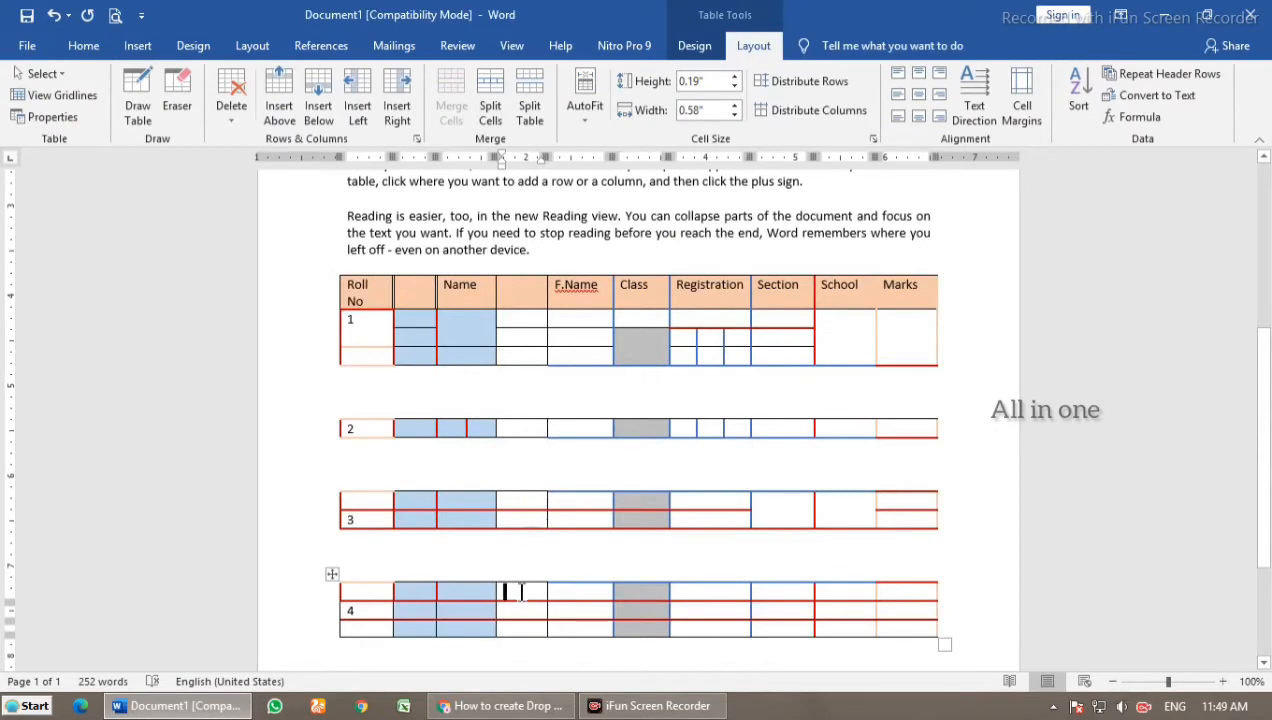
drag(858, 650, 634, 207)
click(620, 338)
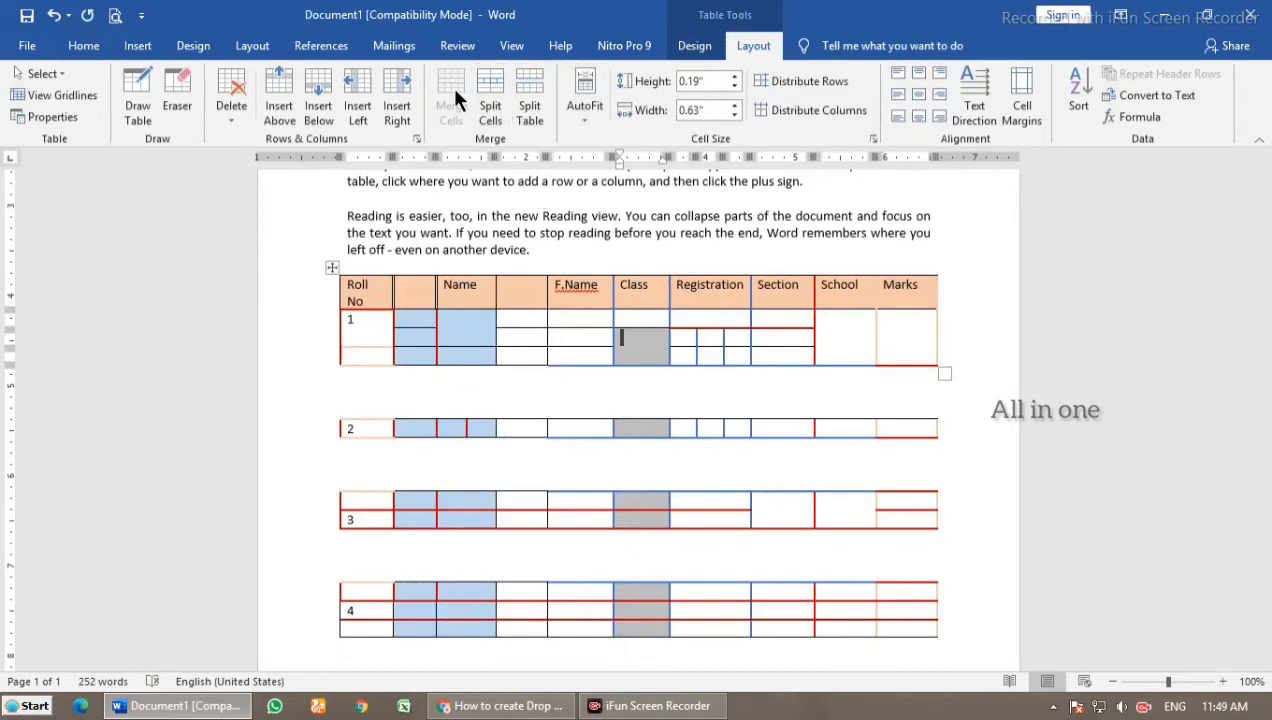
click(528, 317)
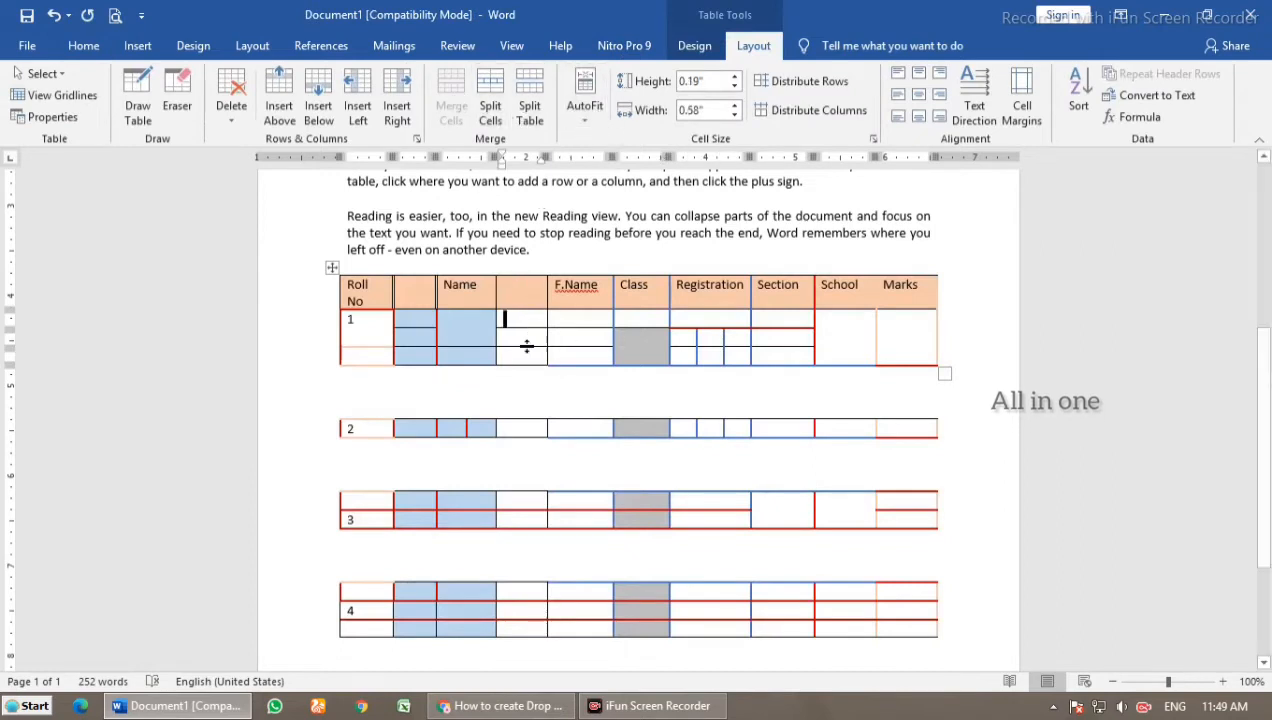
Step: Merge all the cells of the single-row table numbered 2 into one cell
click(522, 427)
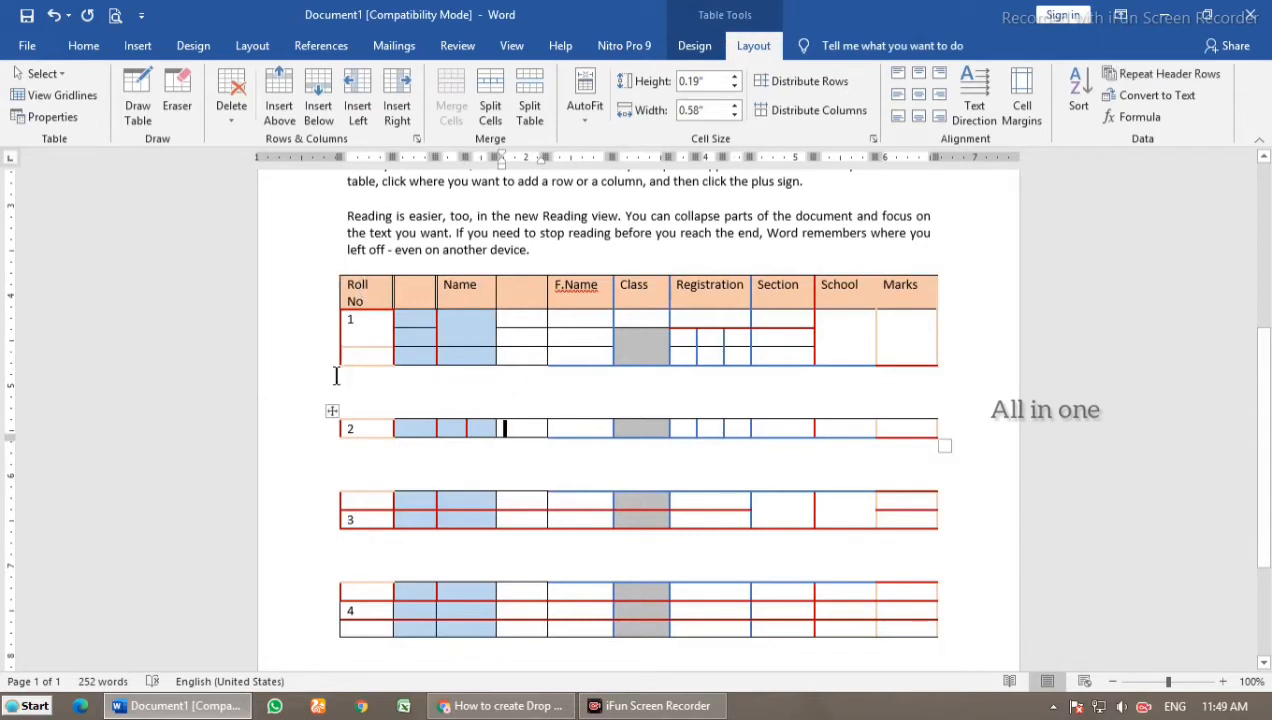
click(332, 412)
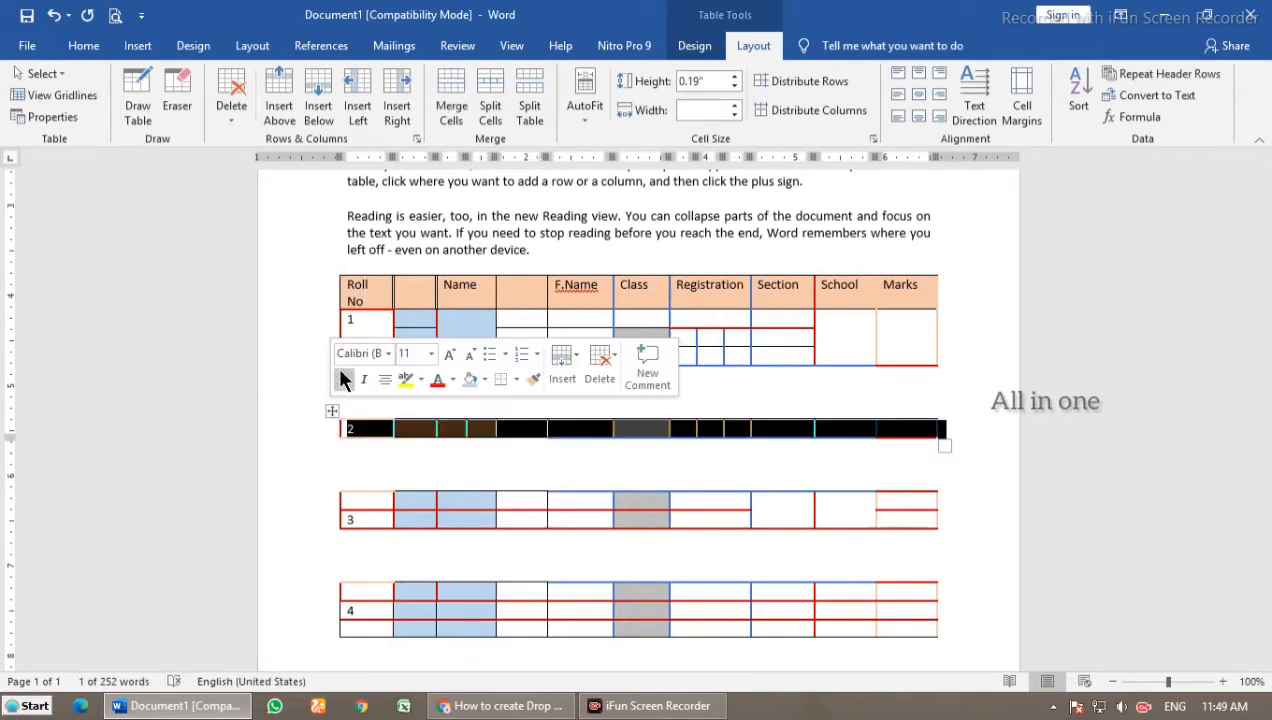
click(452, 105)
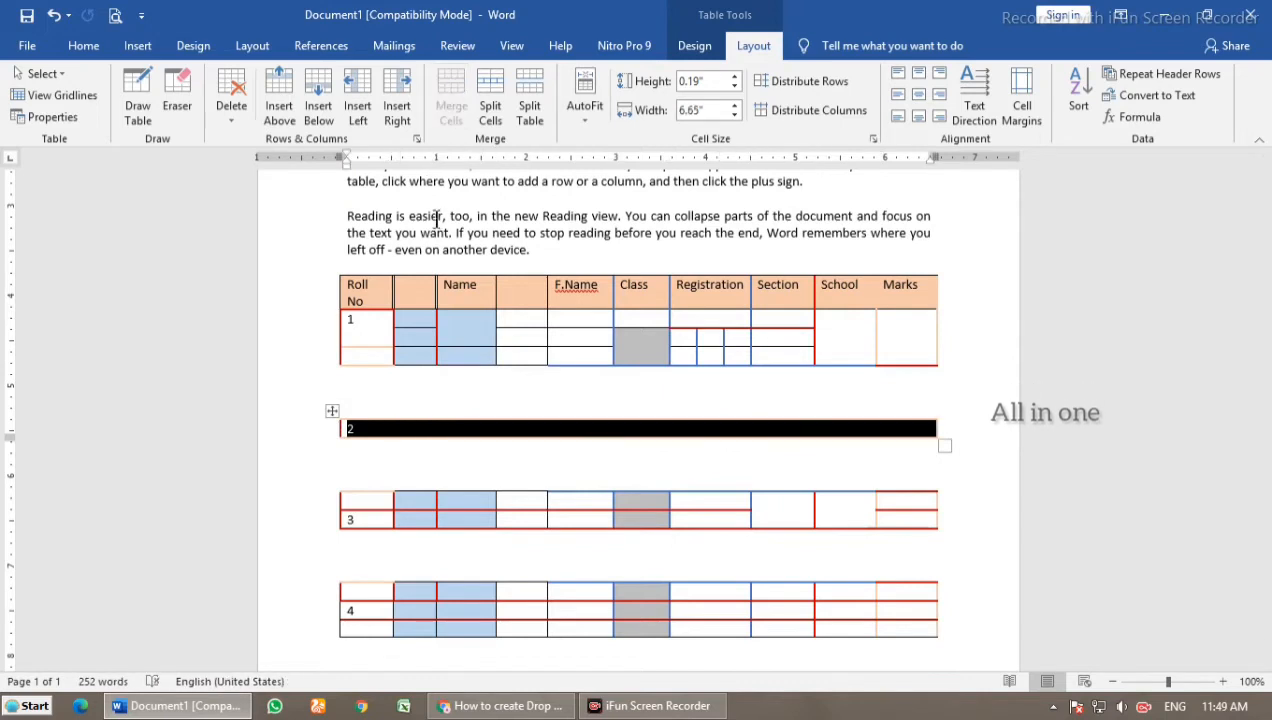
Step: Undo the cell merge in the single-row table numbered 2
click(484, 508)
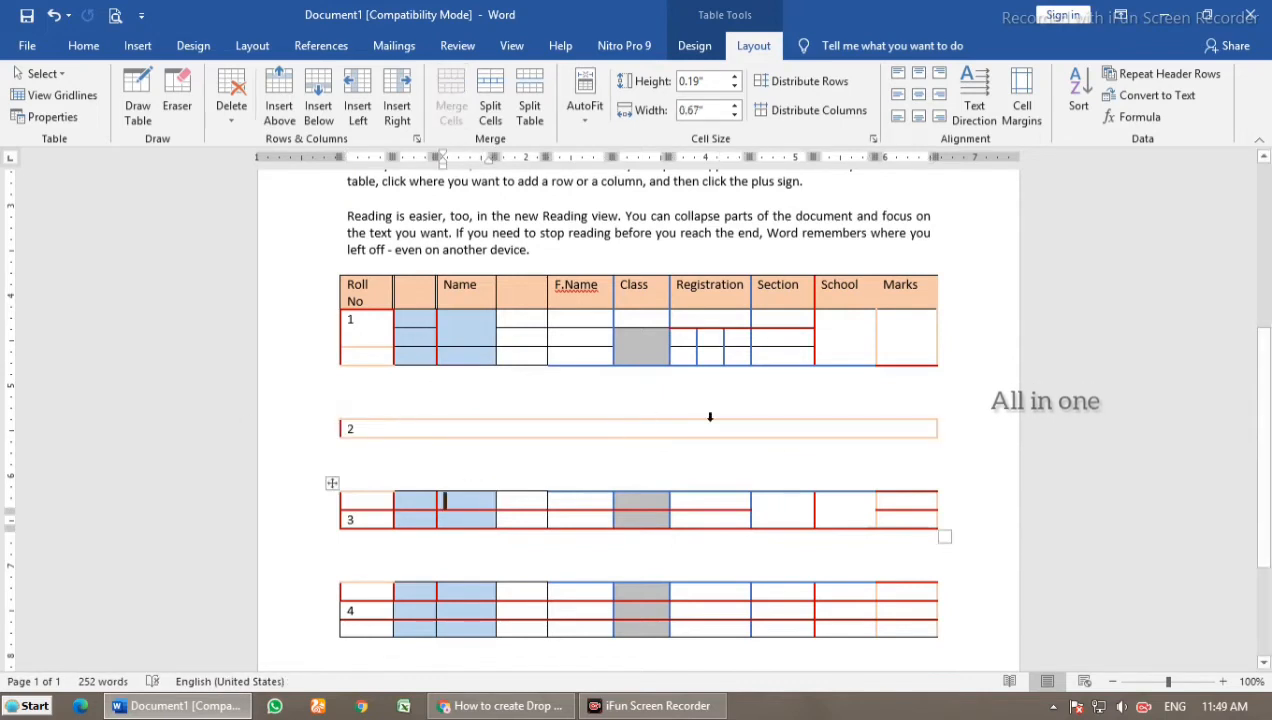
click(585, 376)
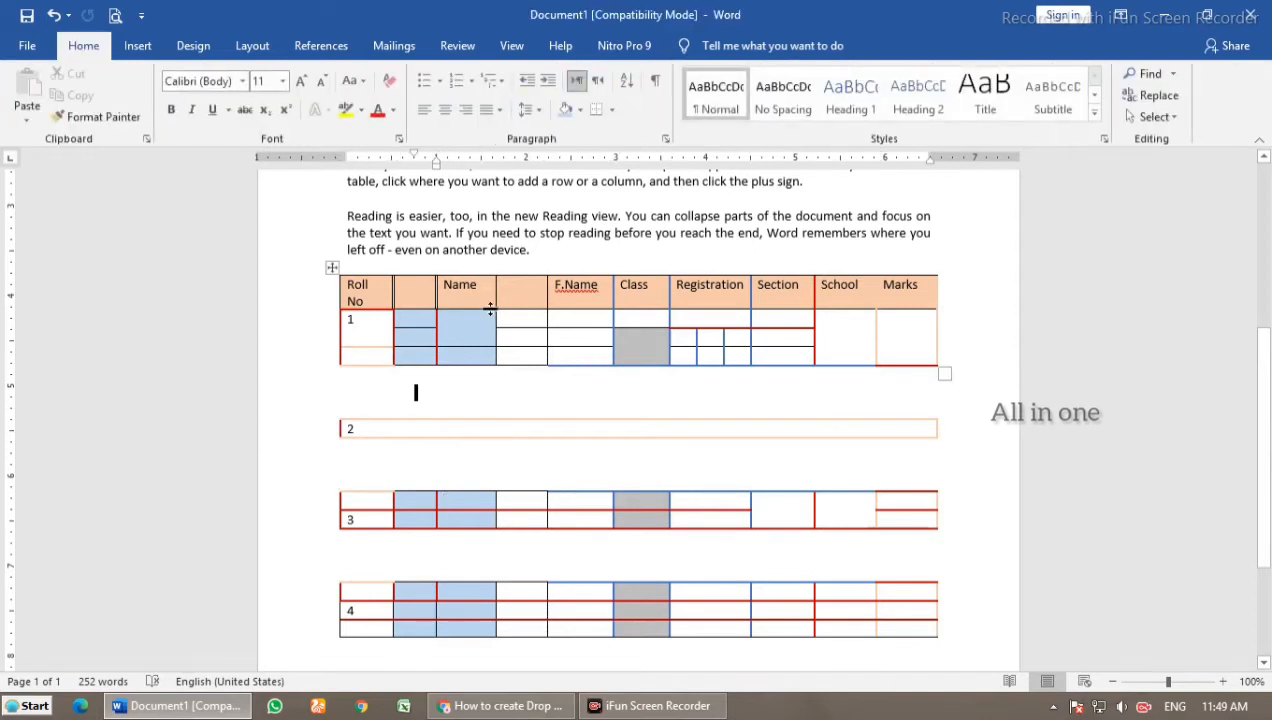
click(377, 325)
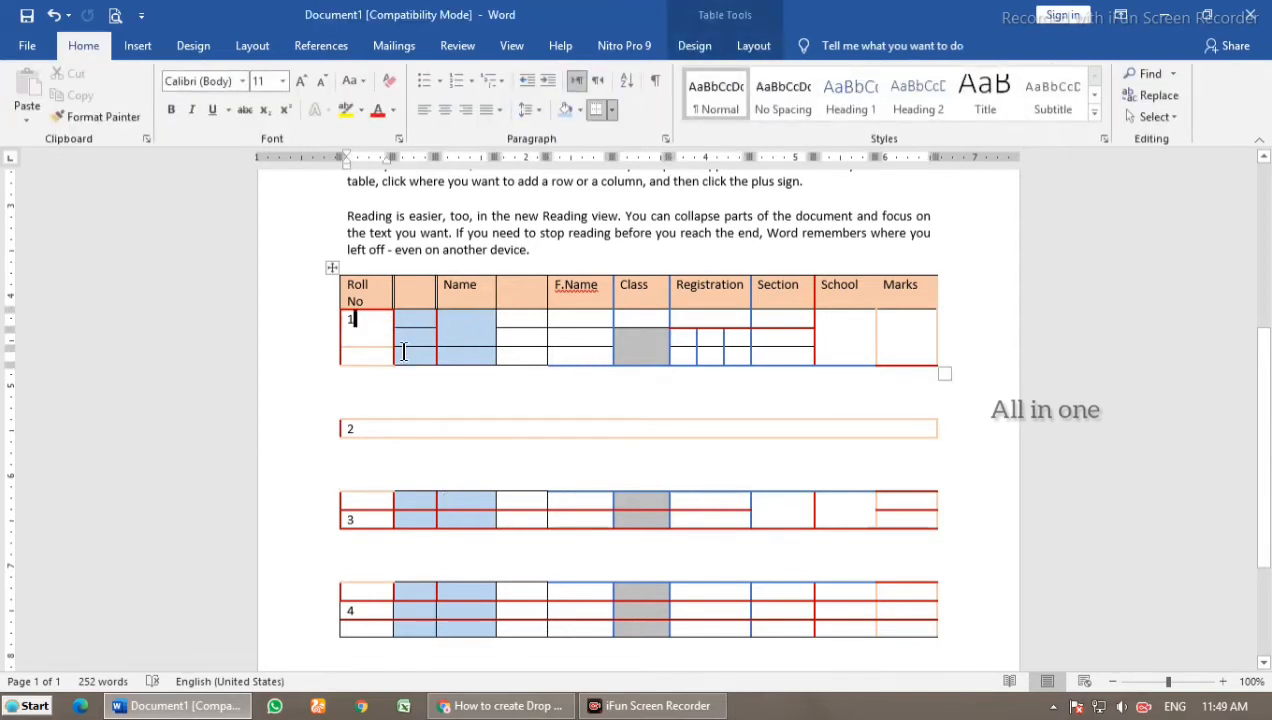
click(754, 45)
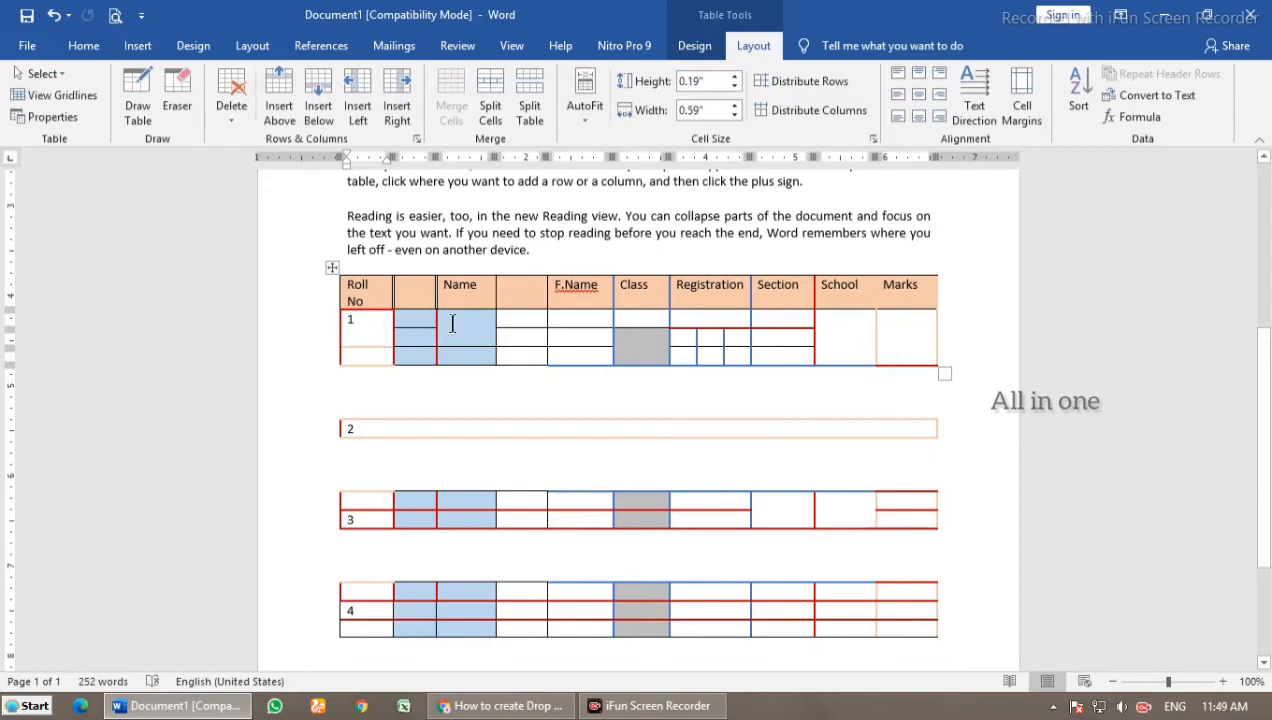
click(422, 337)
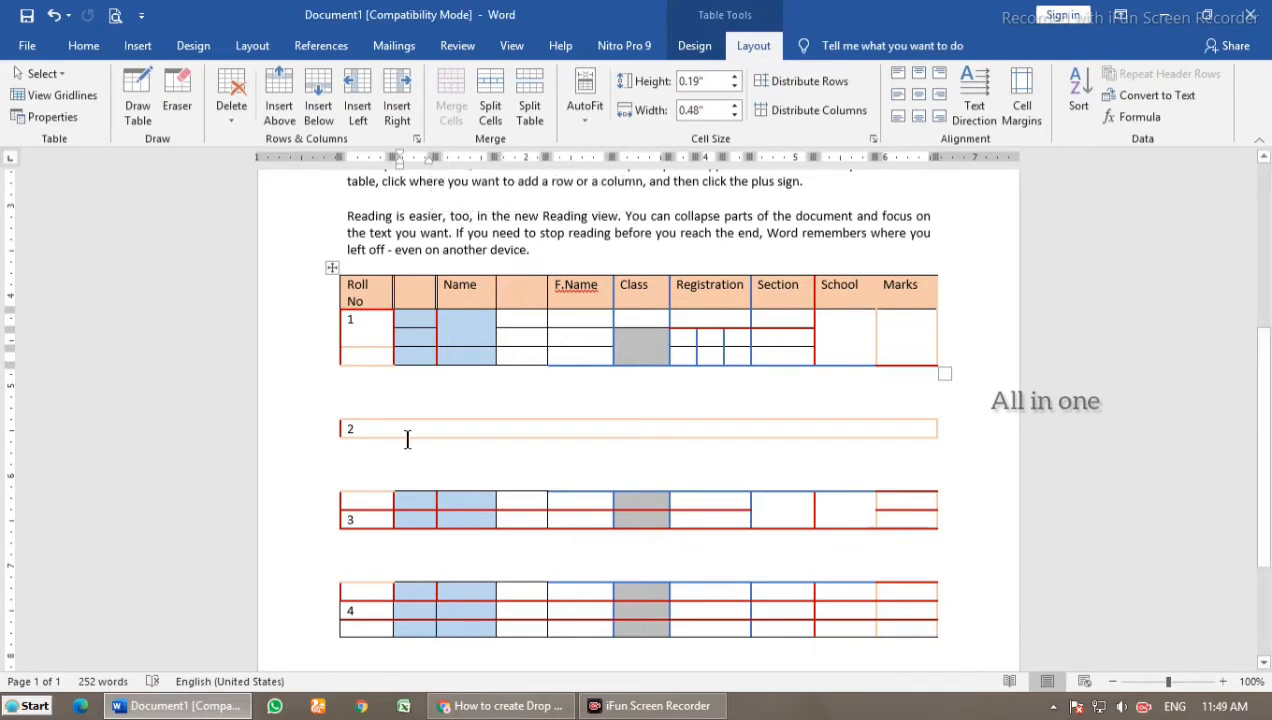
drag(407, 440, 427, 455)
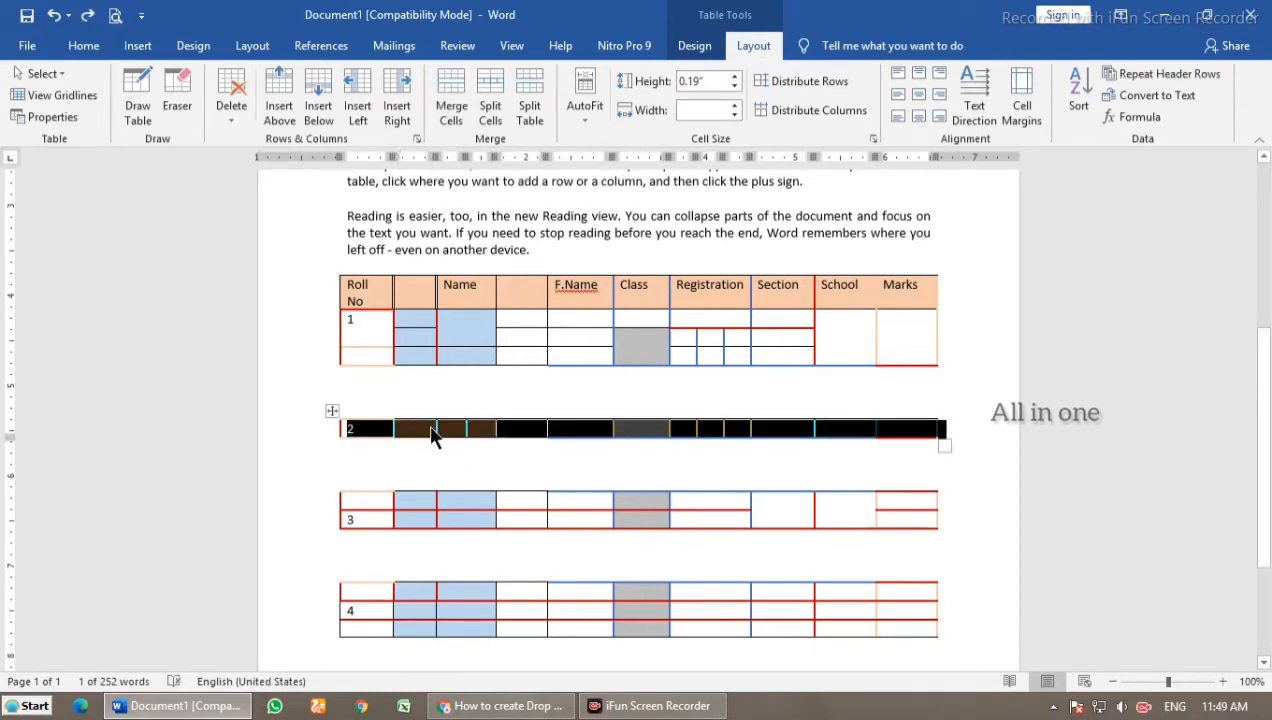
click(432, 430)
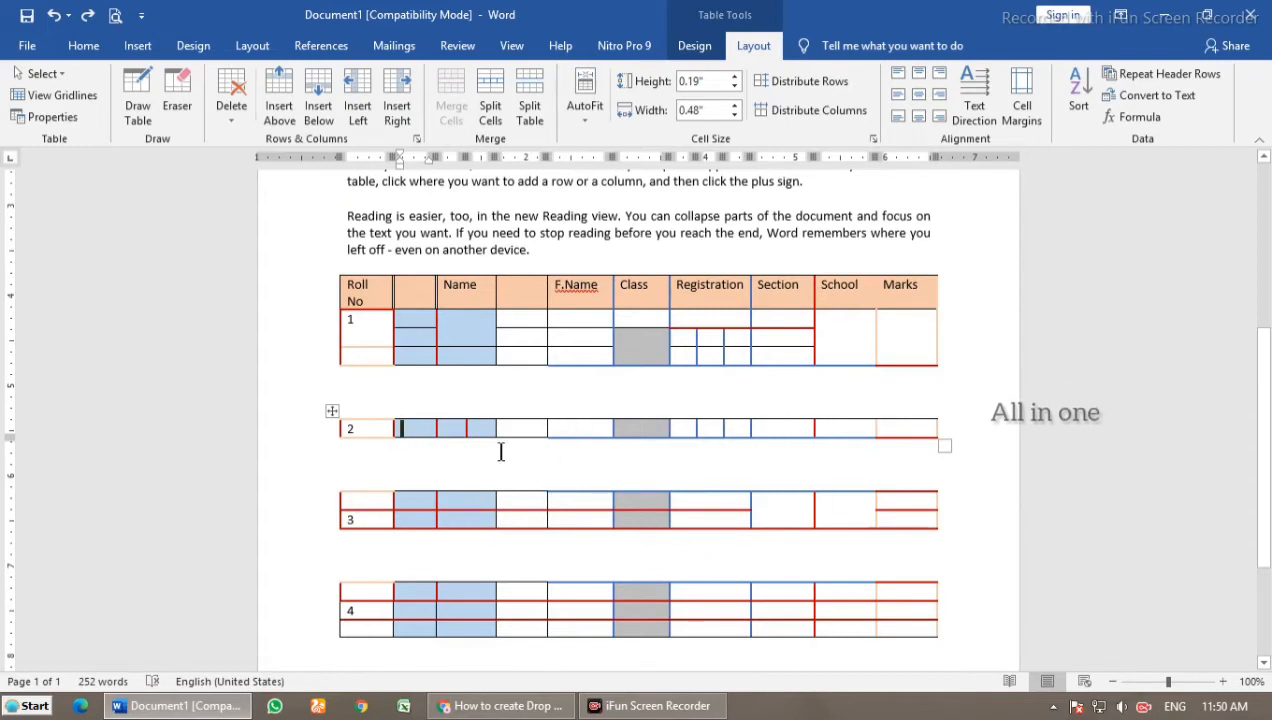
Step: Merge the cells of both rows in the fourth to seventh columns of the table numbered 3 into one cell
click(387, 514)
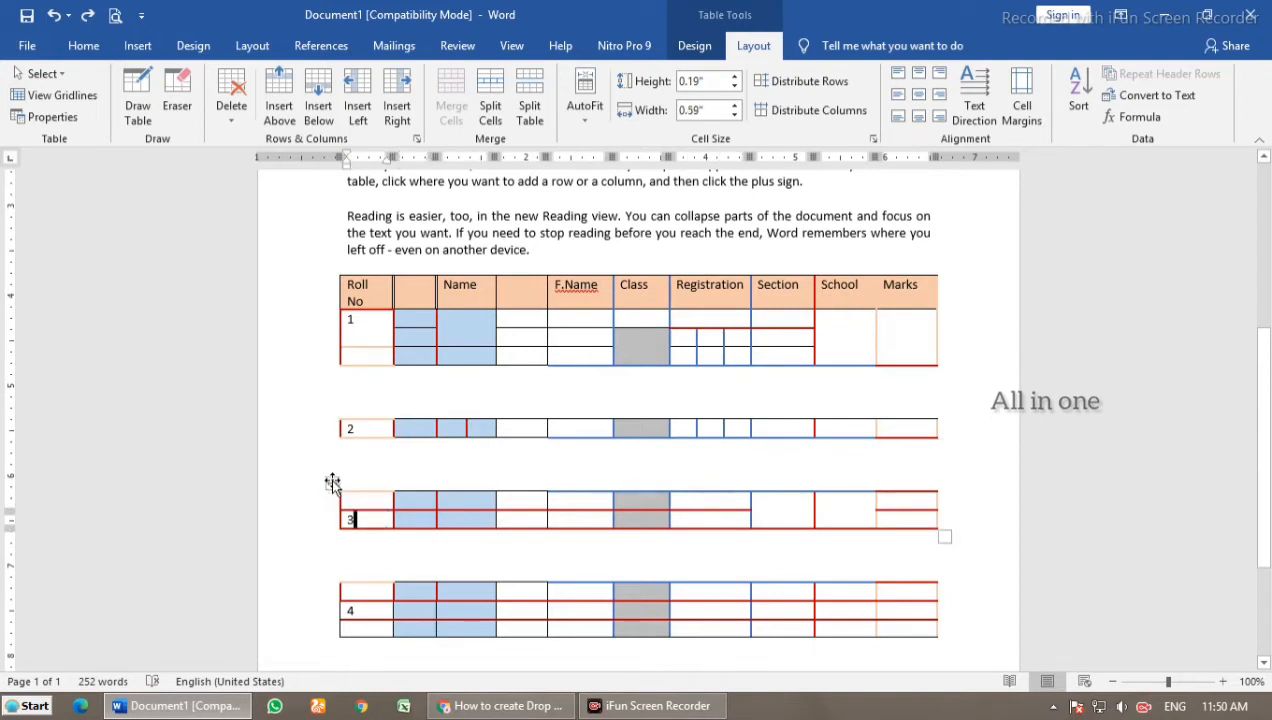
drag(390, 499, 538, 520)
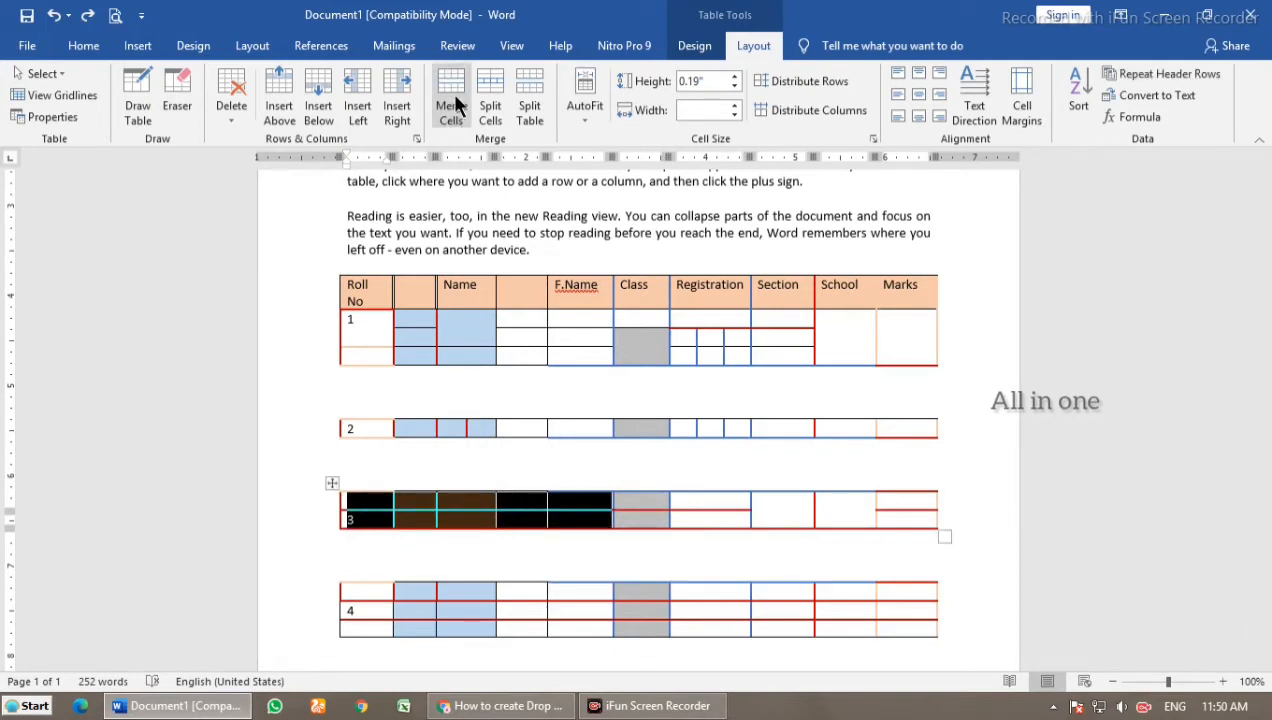
double_click(552, 518)
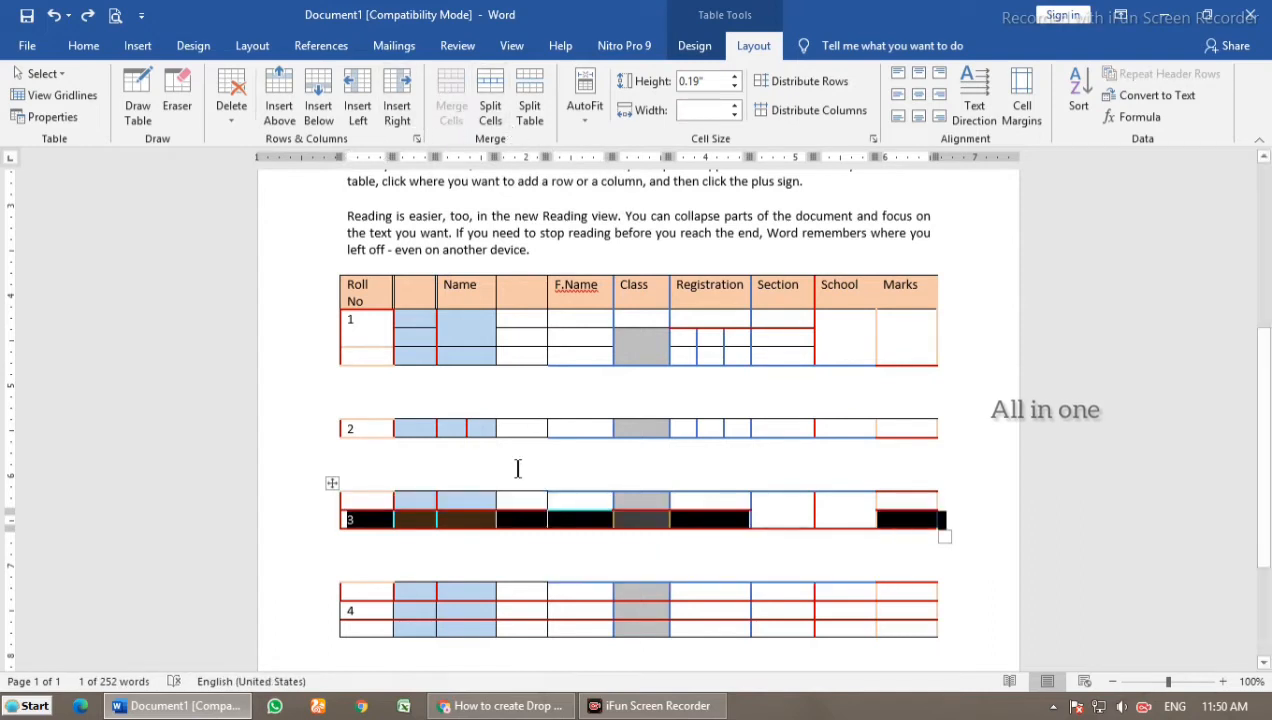
click(556, 500)
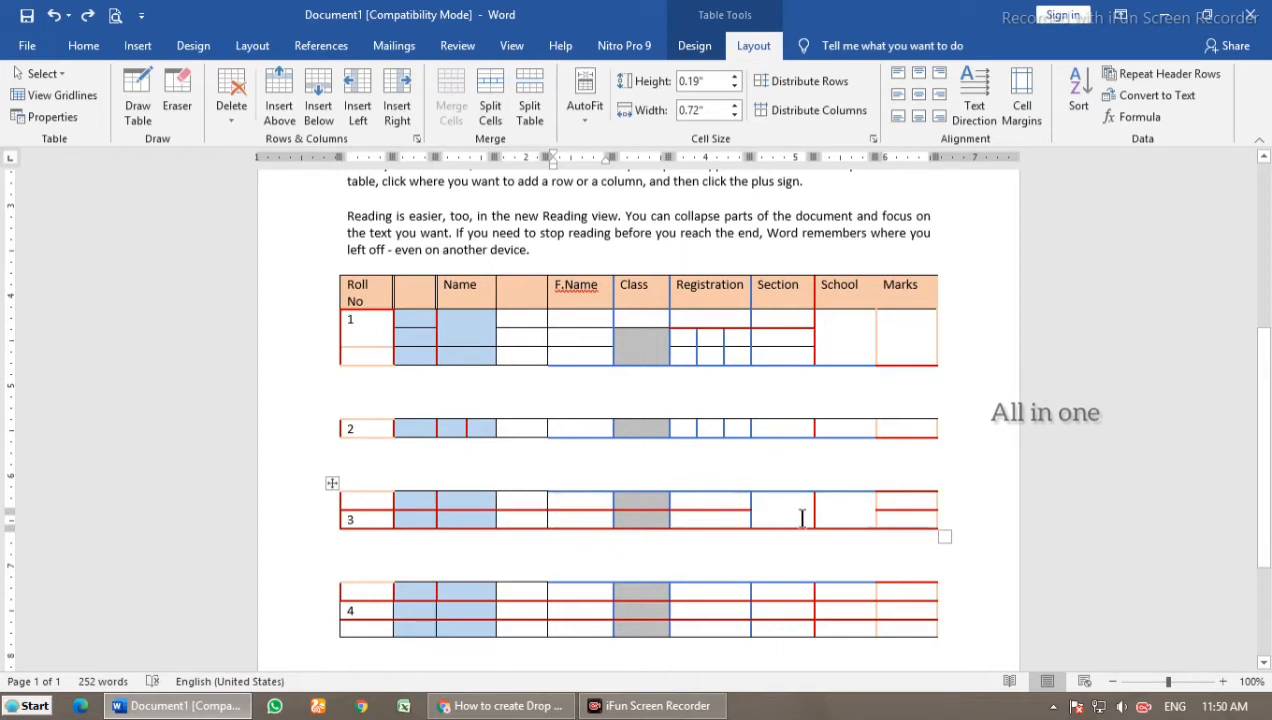
drag(528, 500, 744, 522)
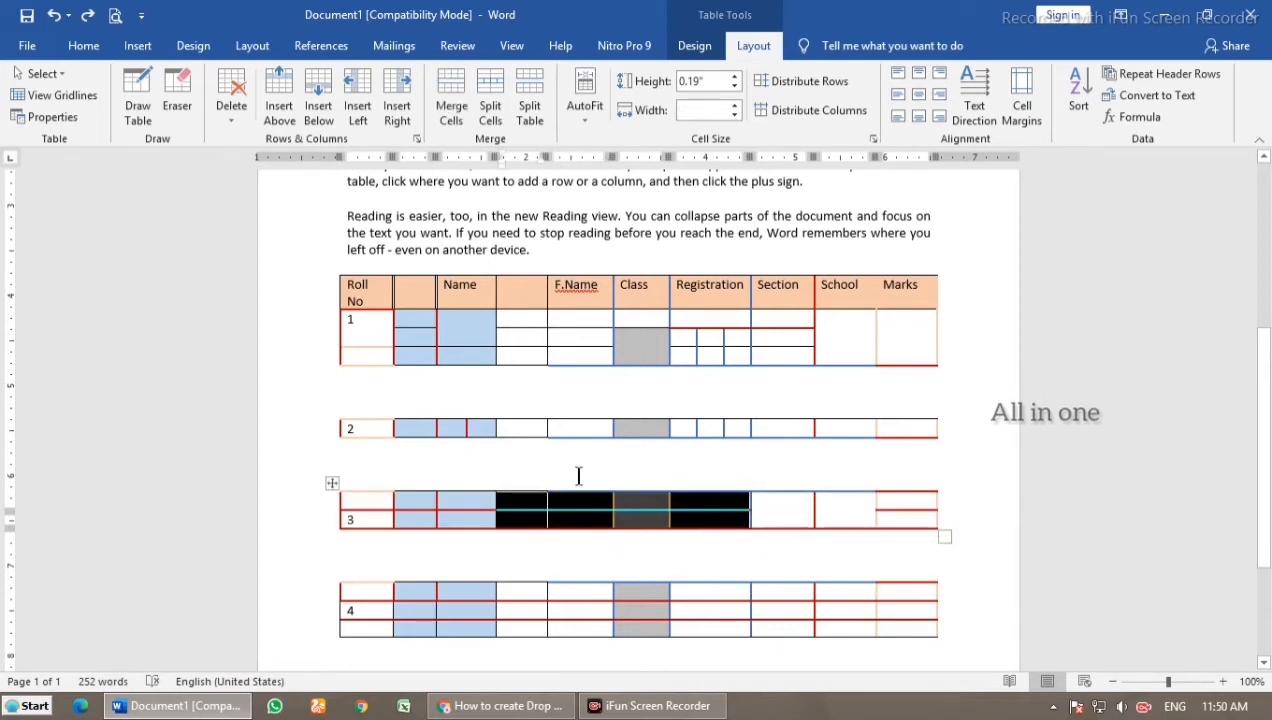
click(456, 110)
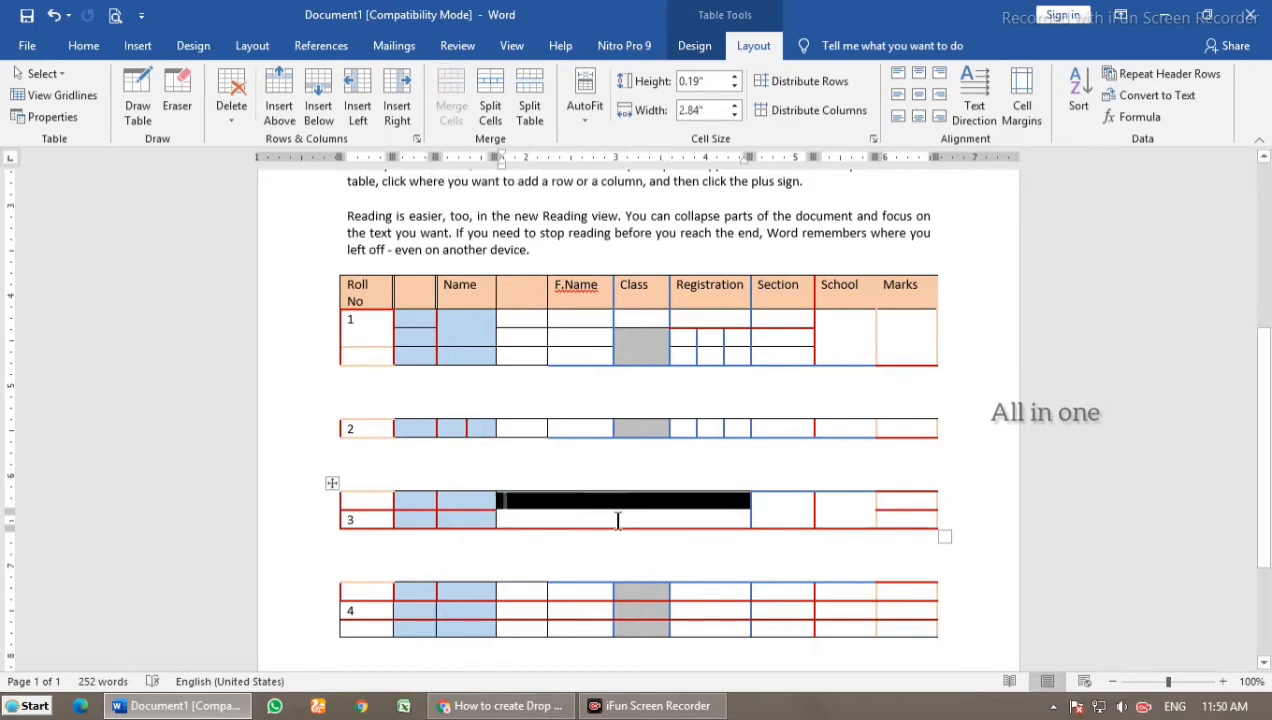
click(614, 515)
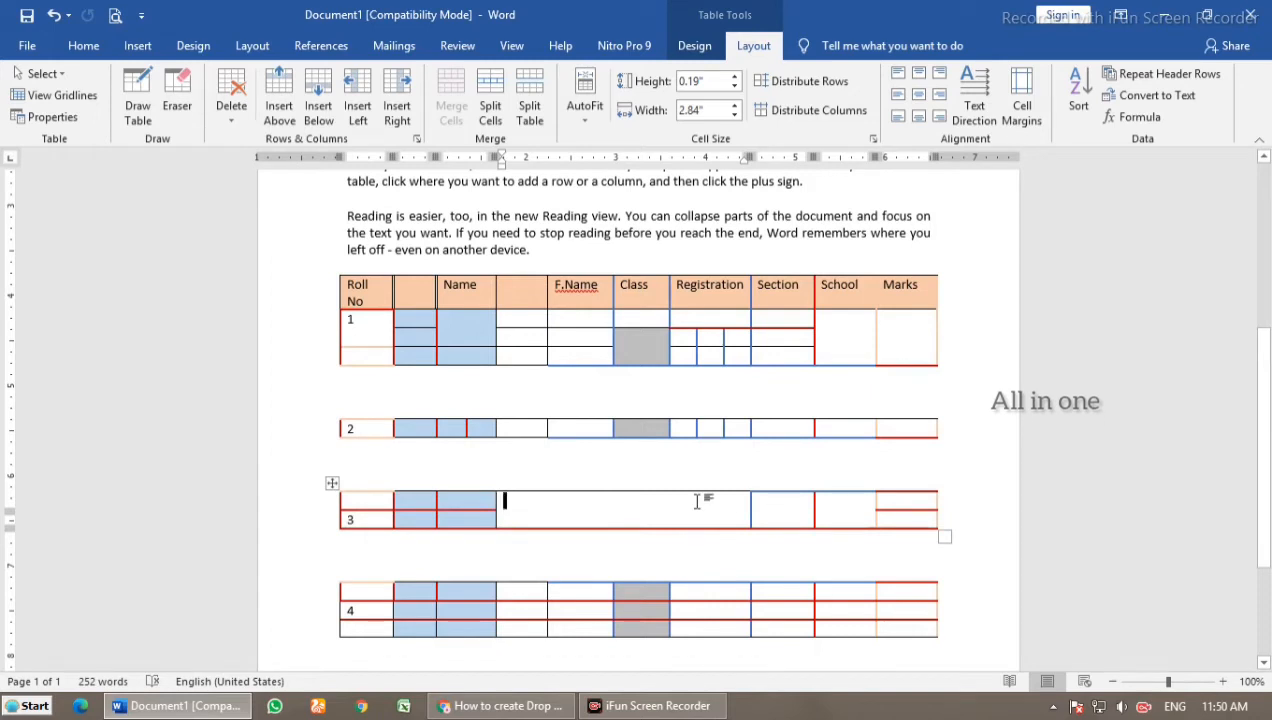
Step: Try centred alignment on the Registration header cell, finishing with Align Center Left
click(732, 290)
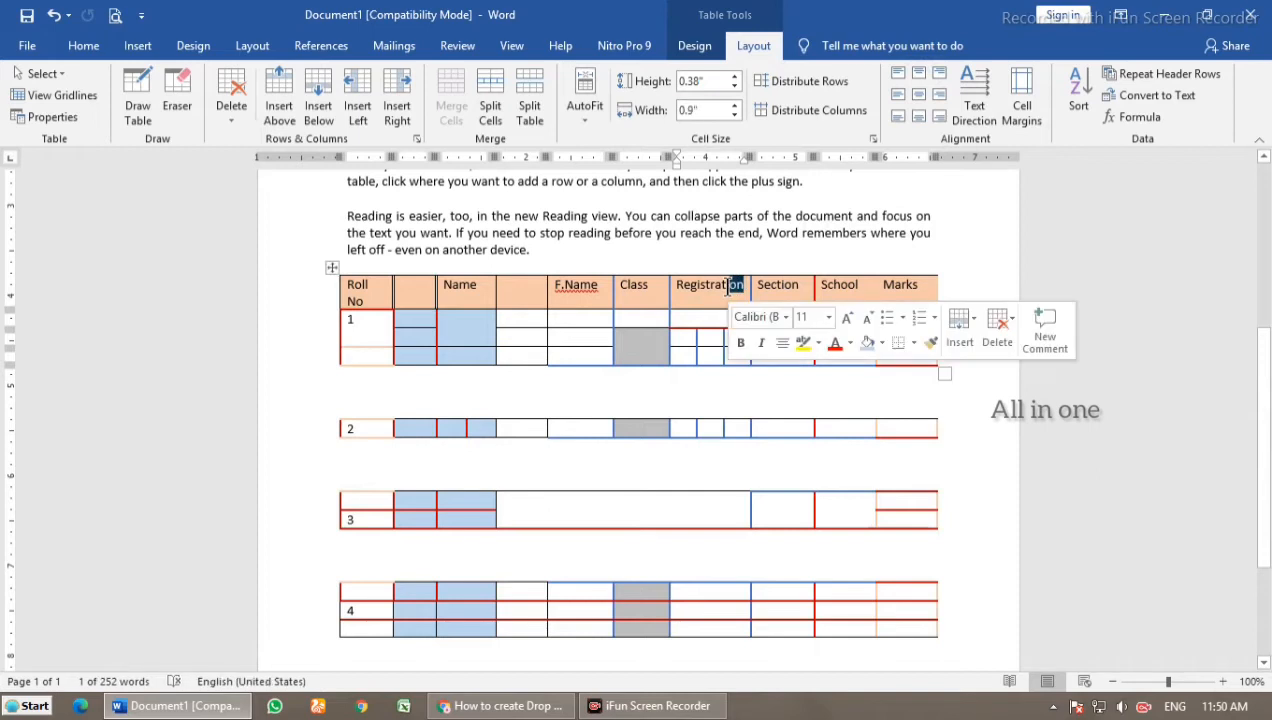
click(698, 287)
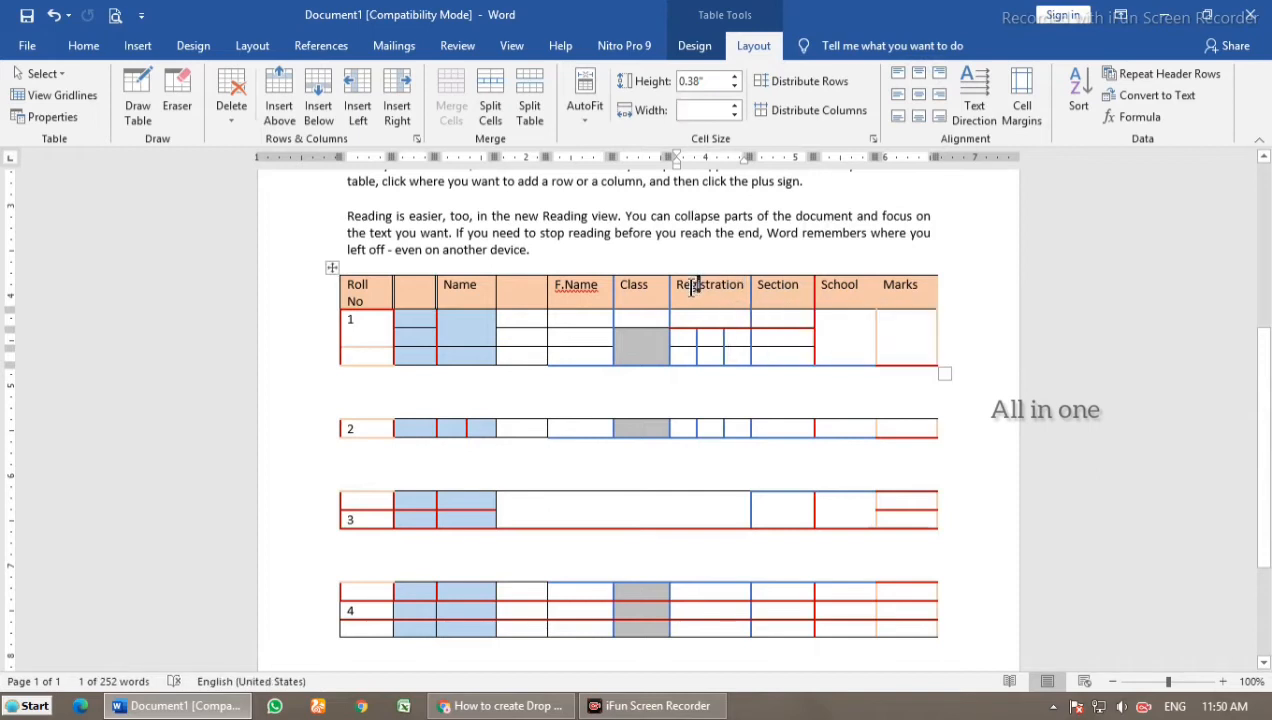
click(917, 74)
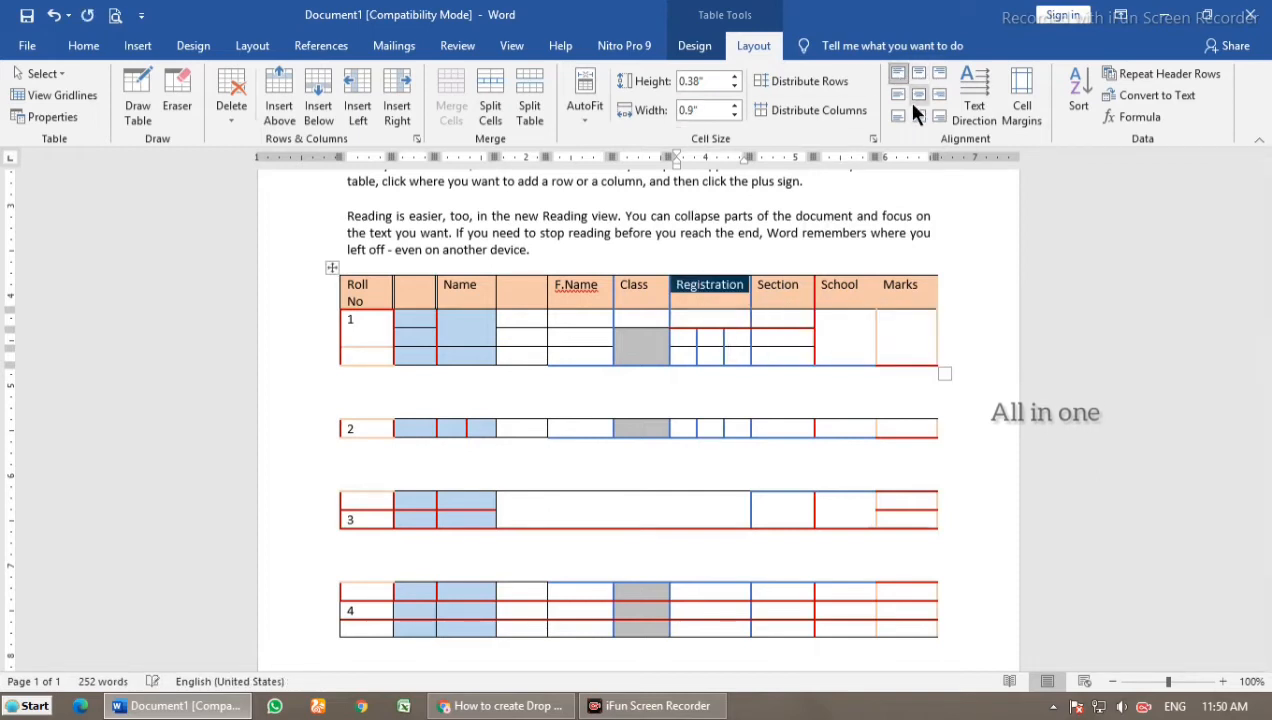
click(916, 95)
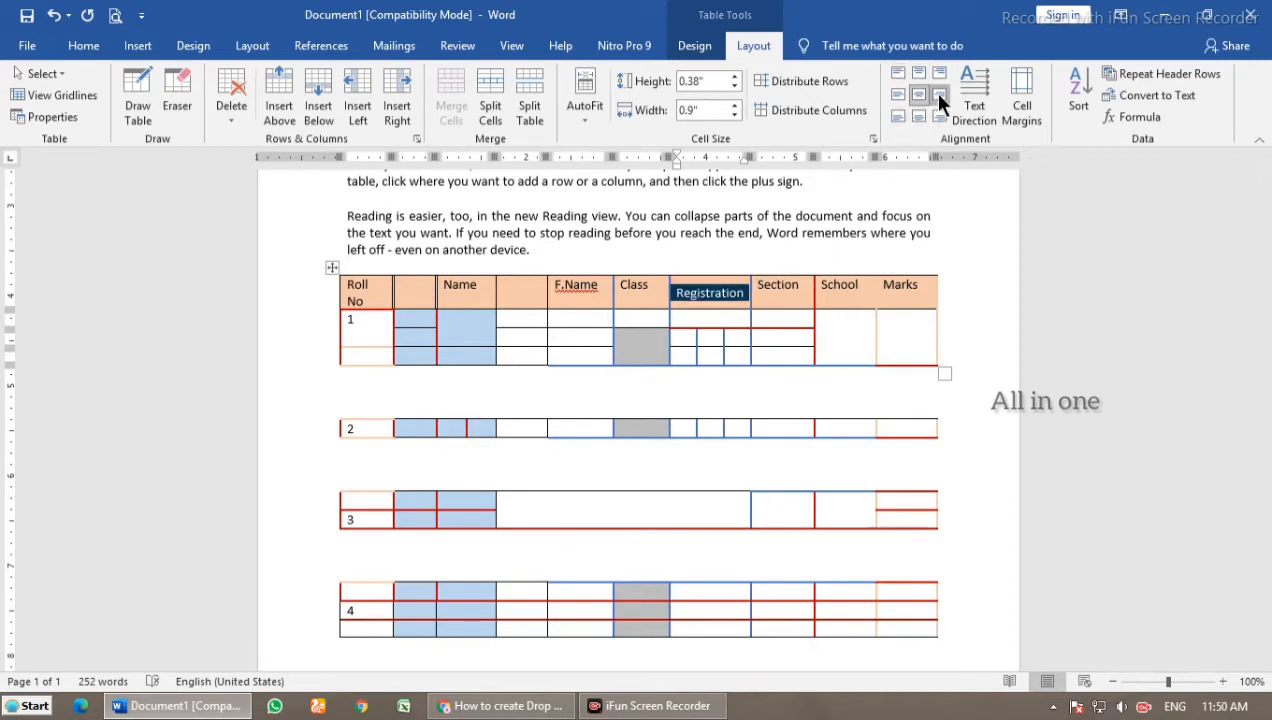
click(898, 94)
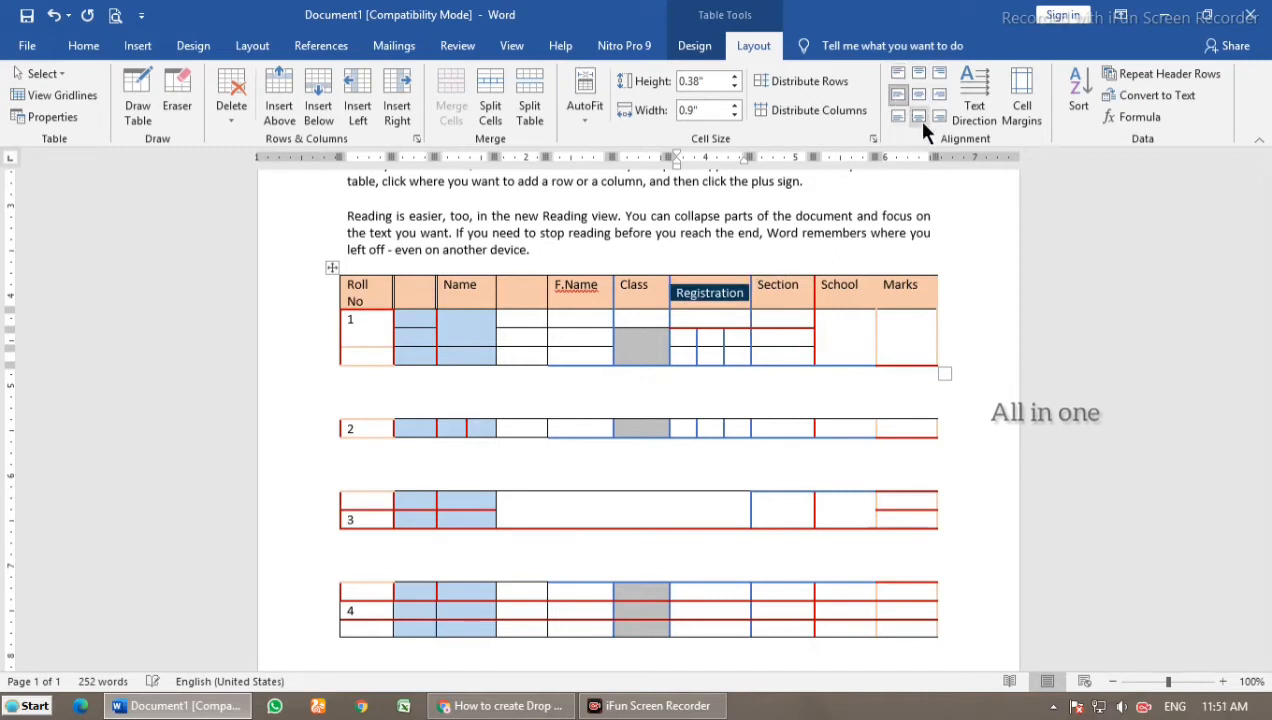
Step: Try centre, centre-left, bottom-left, bottom-right and top-right alignments on the Class header cell, finishing with top-left
click(640, 285)
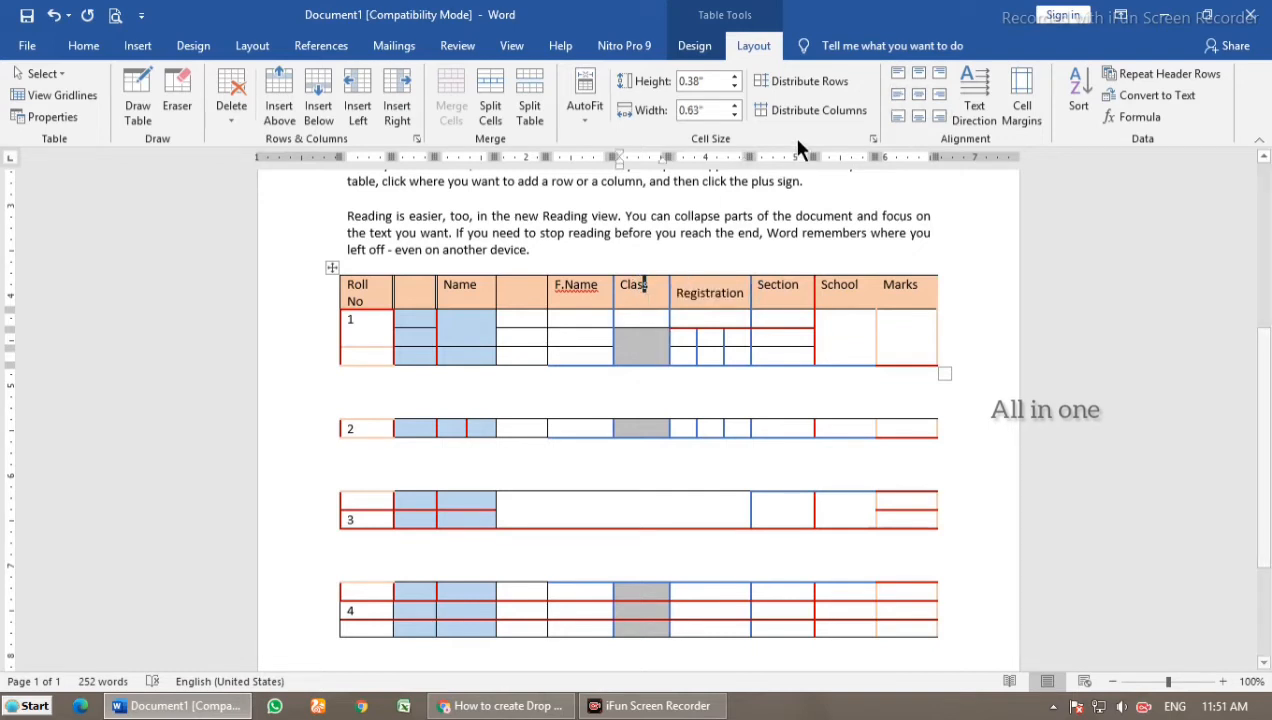
click(919, 96)
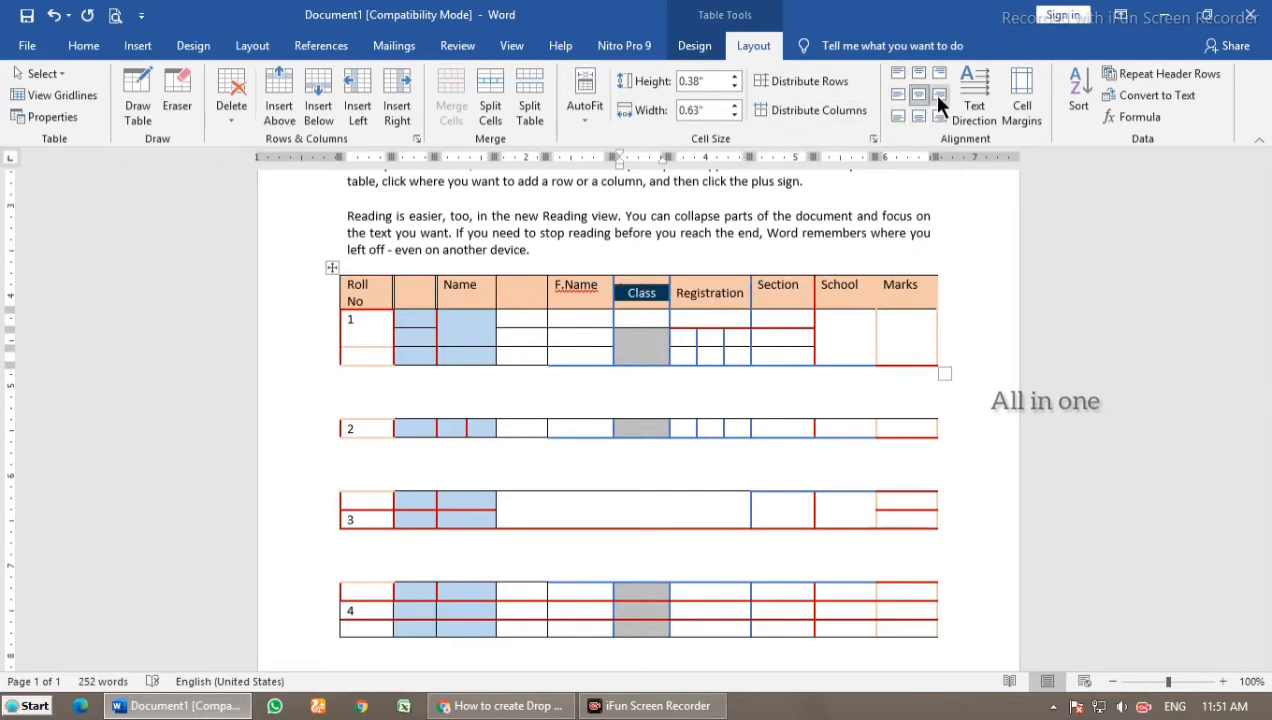
click(895, 99)
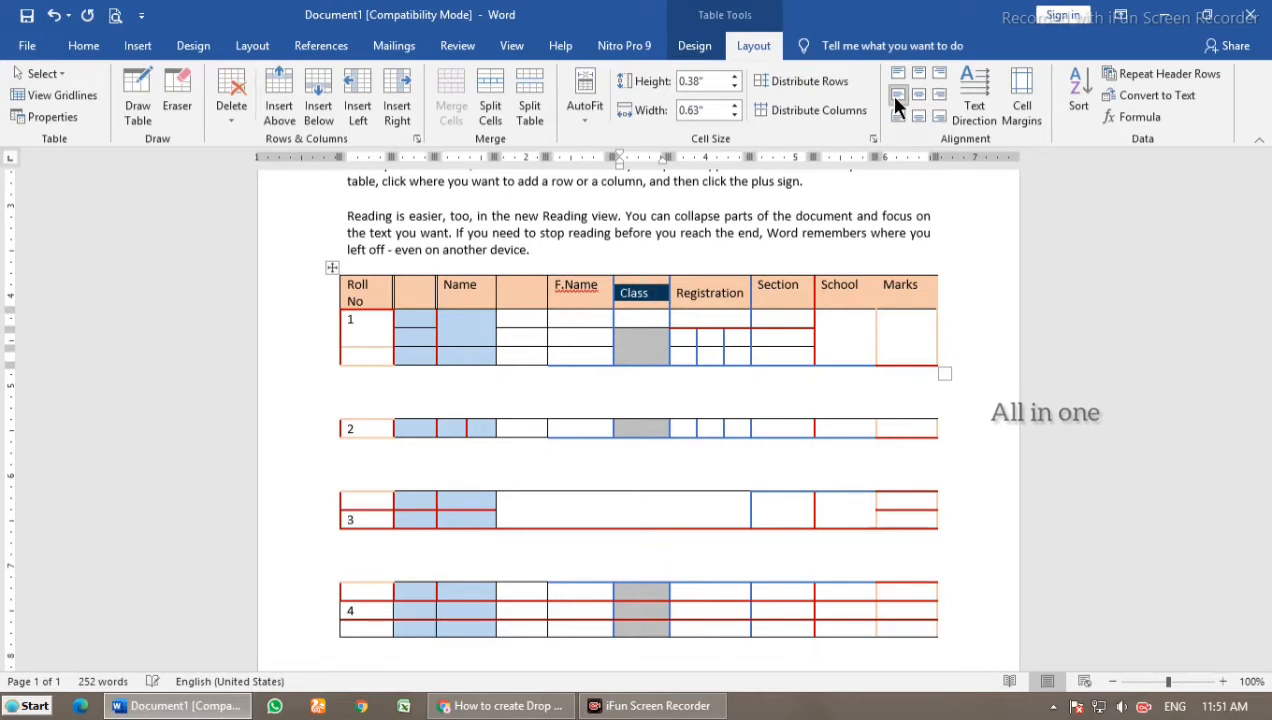
click(897, 116)
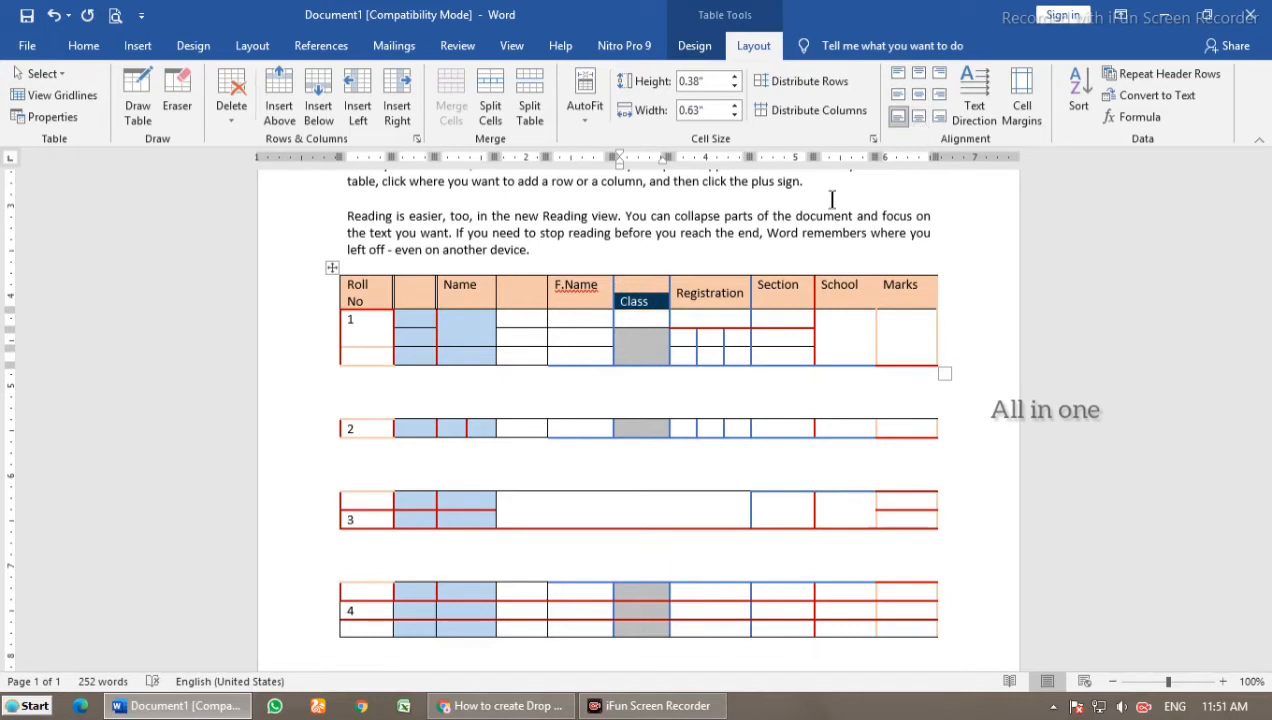
click(918, 117)
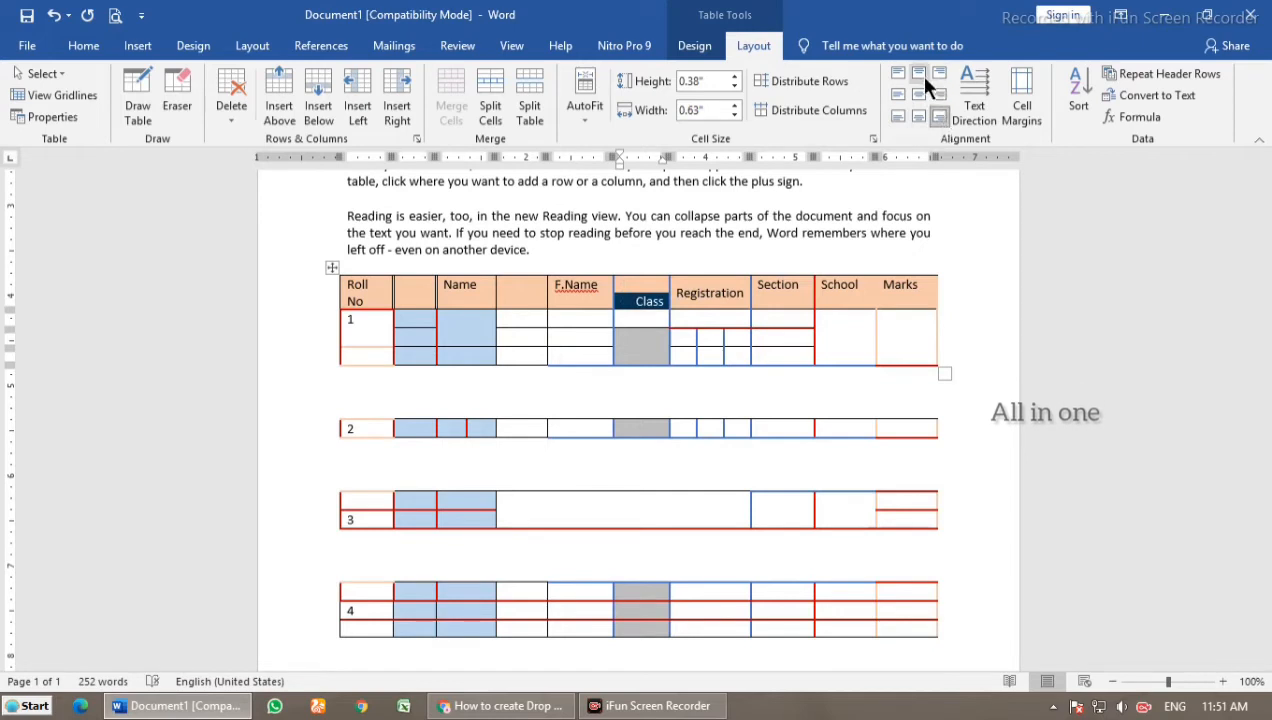
click(936, 78)
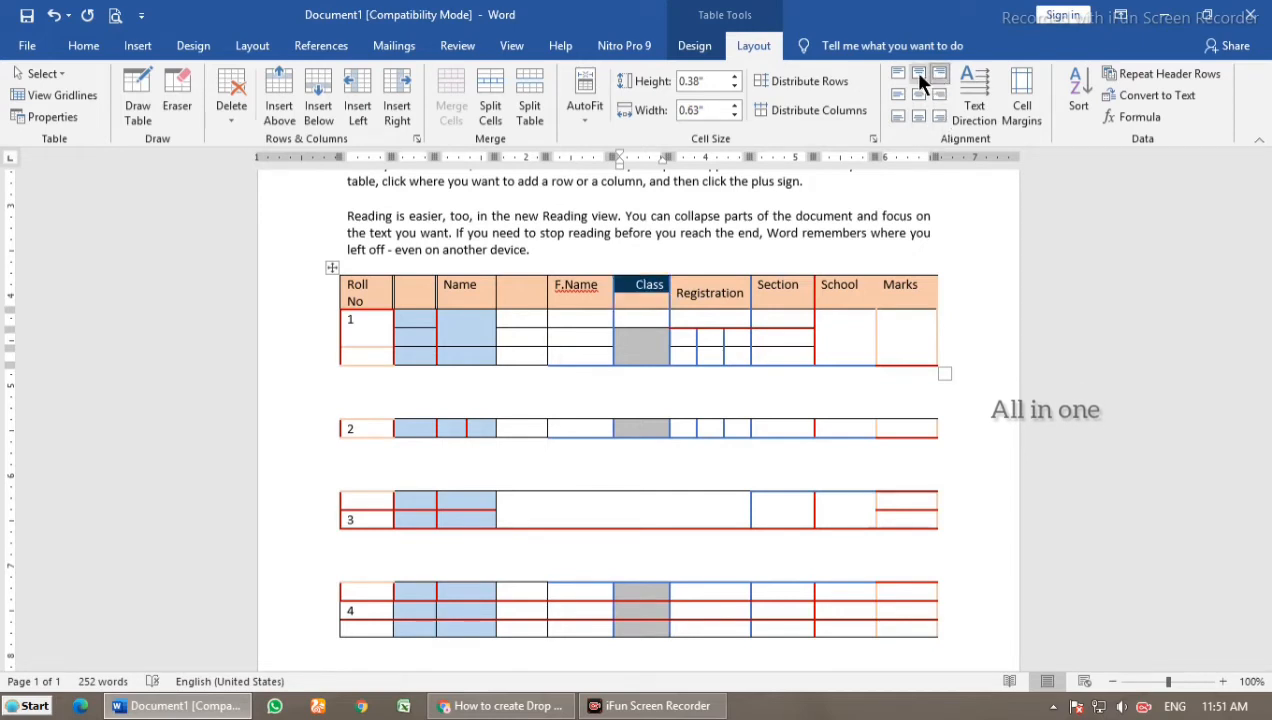
click(897, 75)
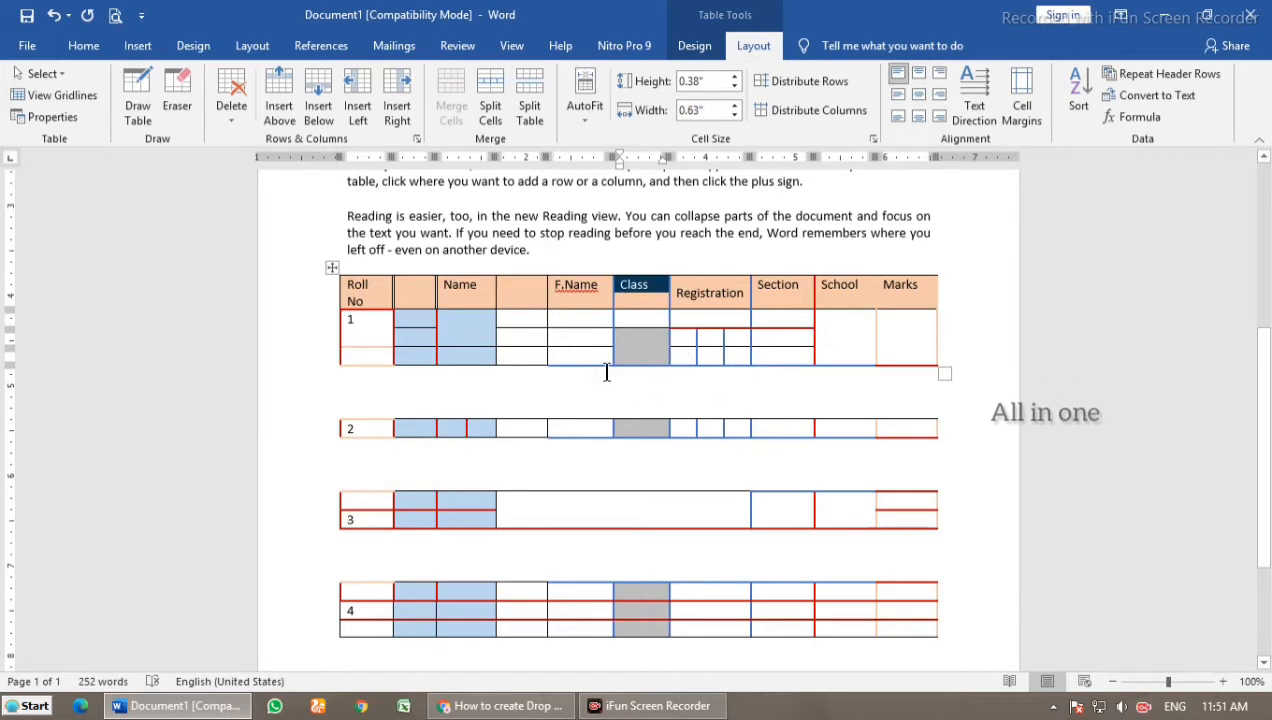
Step: Cycle the Class header cell's text direction through both vertical orientations and back to horizontal
click(659, 305)
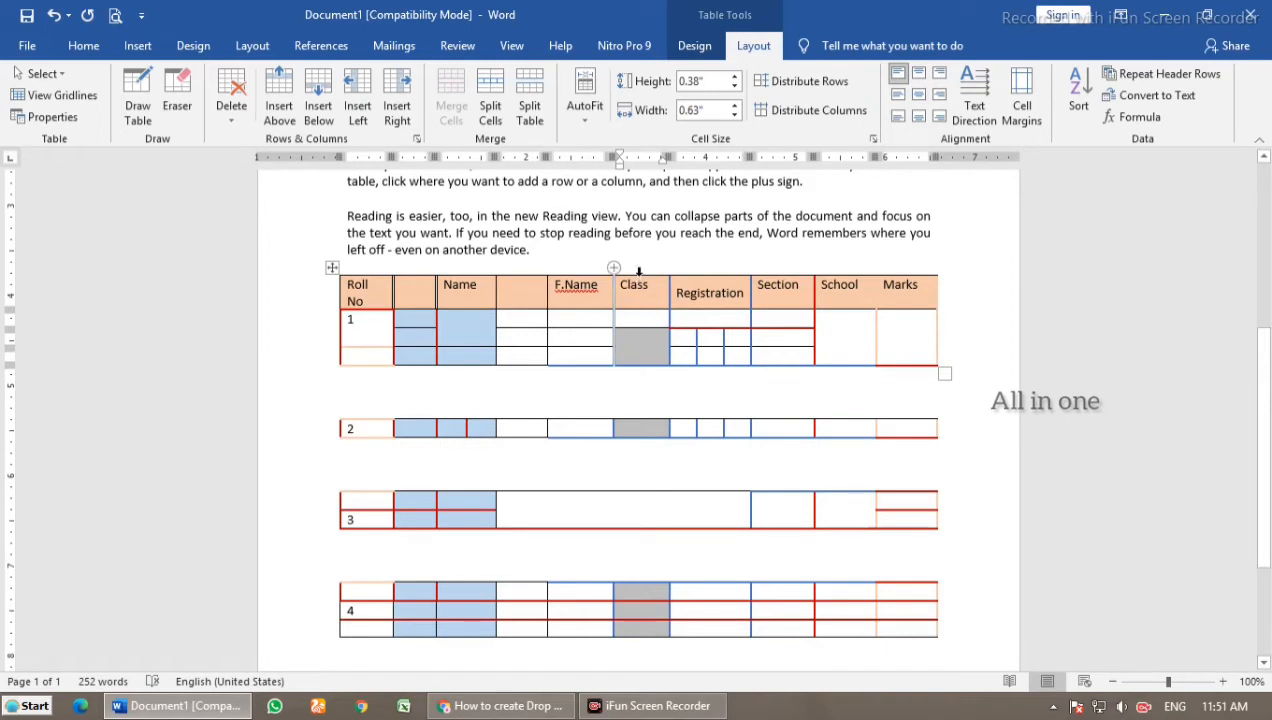
click(968, 93)
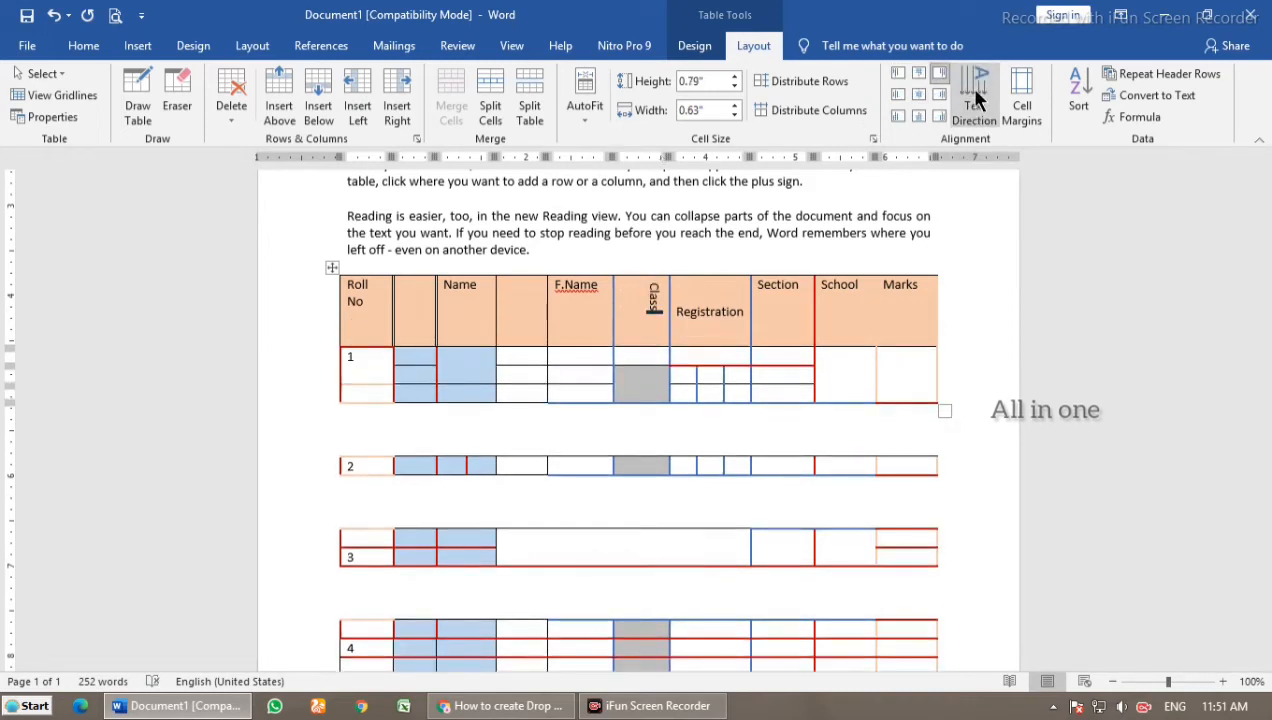
click(978, 97)
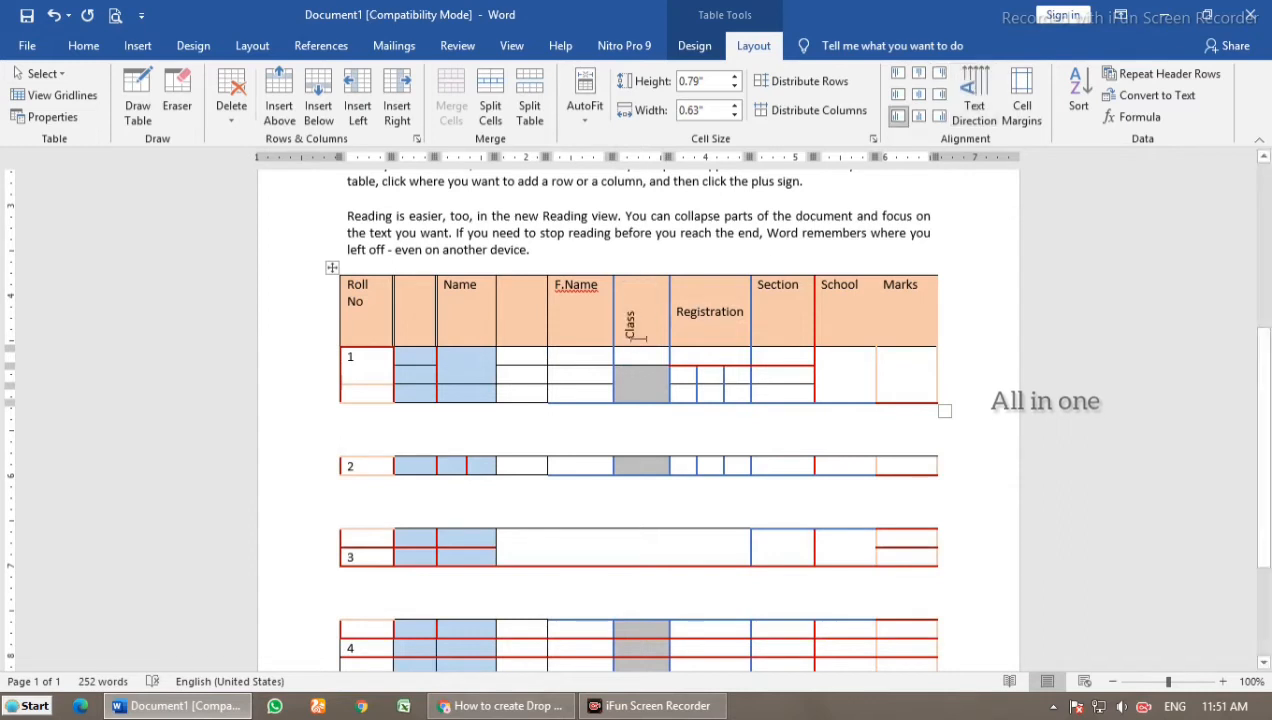
click(964, 90)
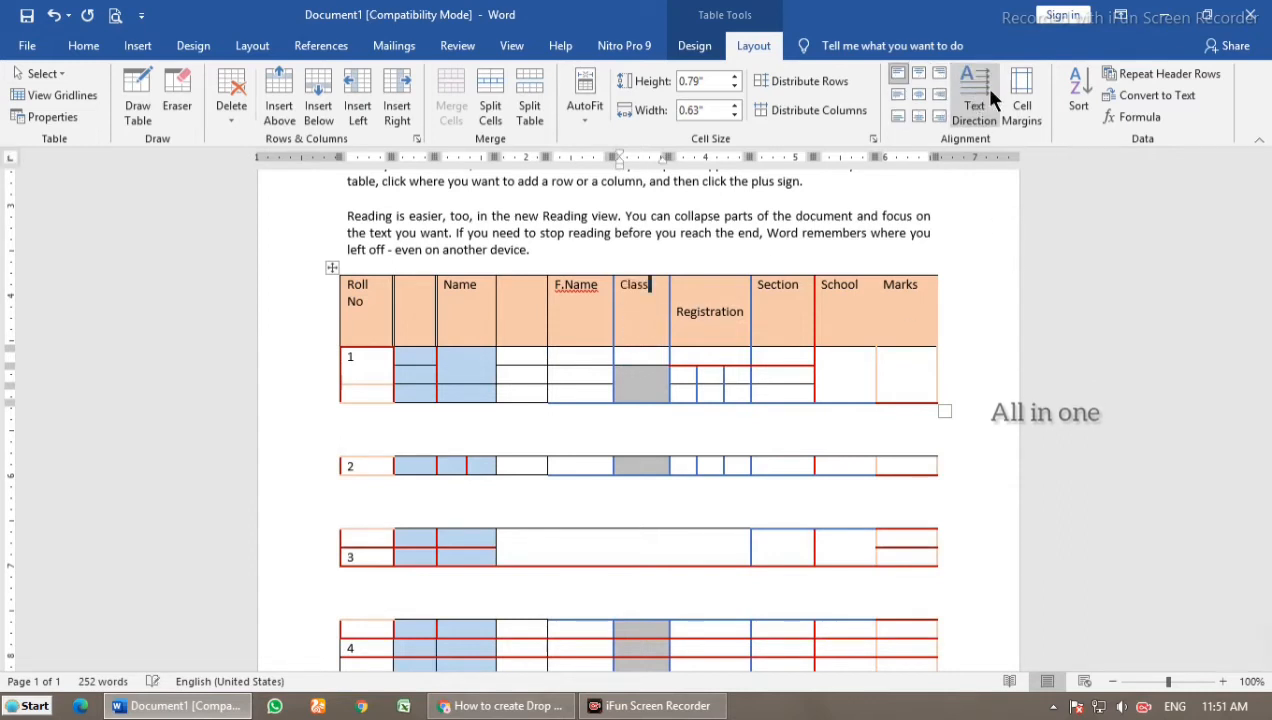
click(982, 98)
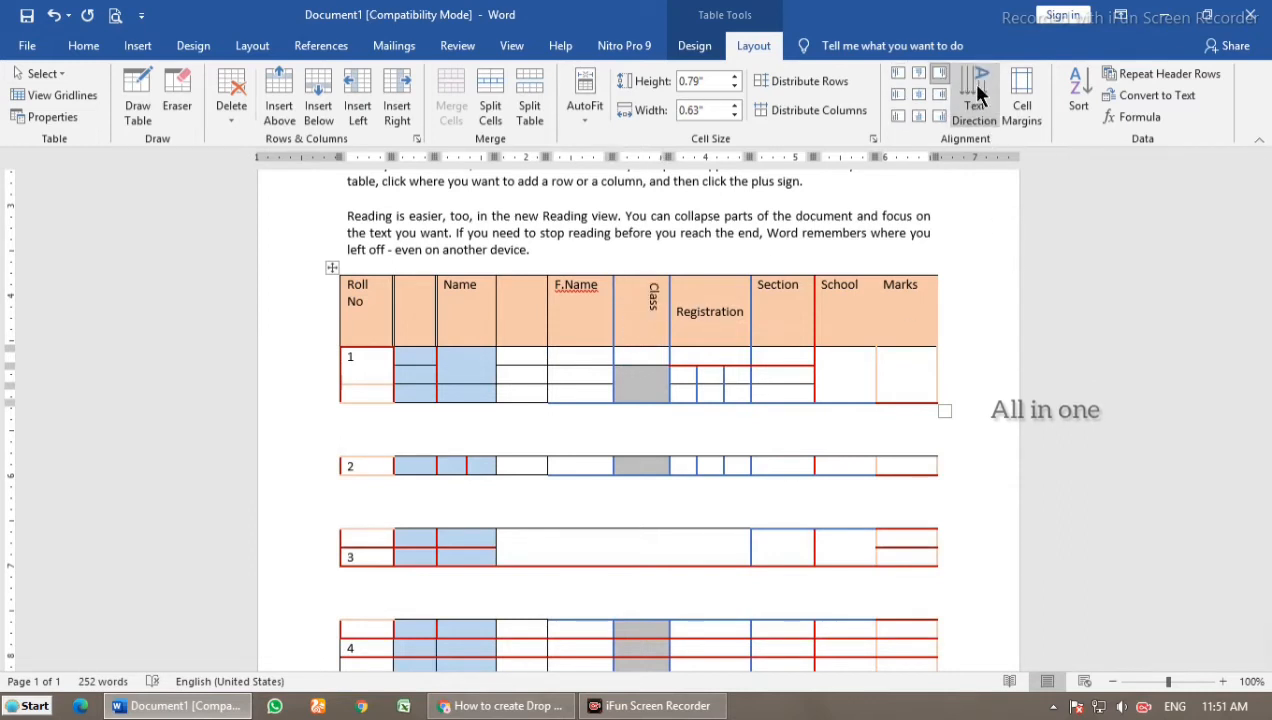
click(980, 93)
click(980, 93)
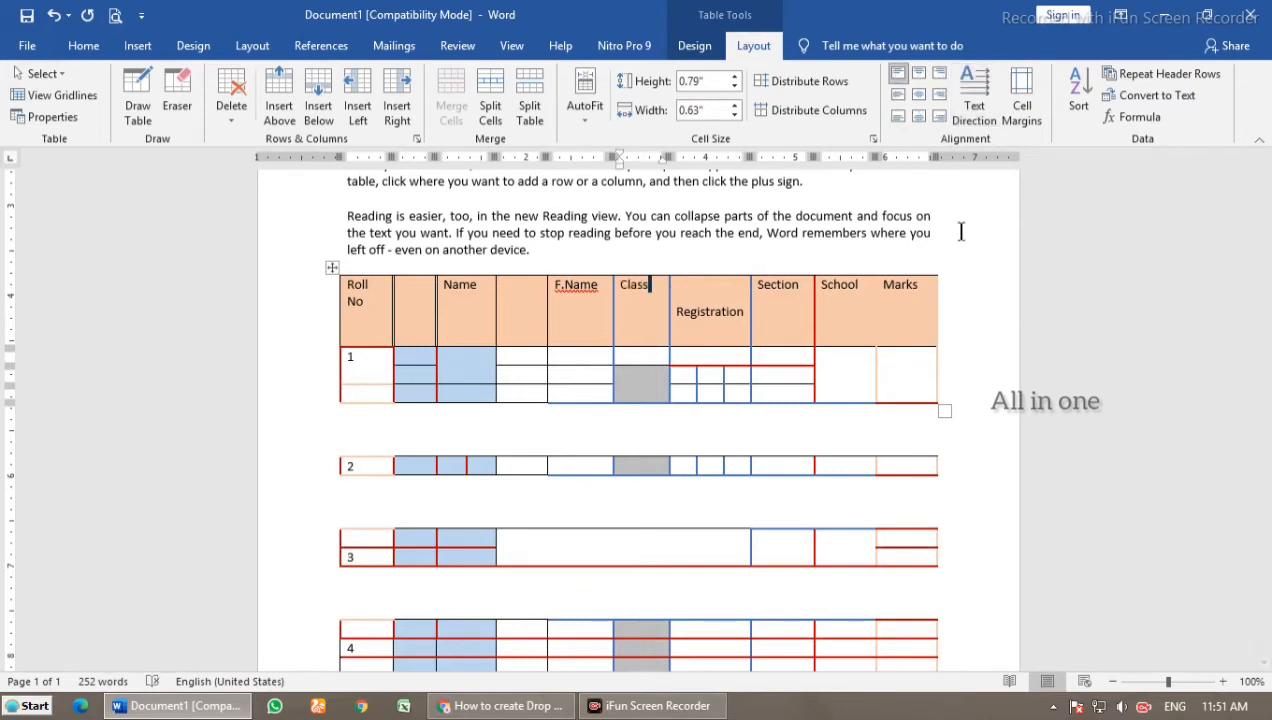
Step: Review the cell margin options from the Section header cell and from the six small cells below the Registration header
click(771, 310)
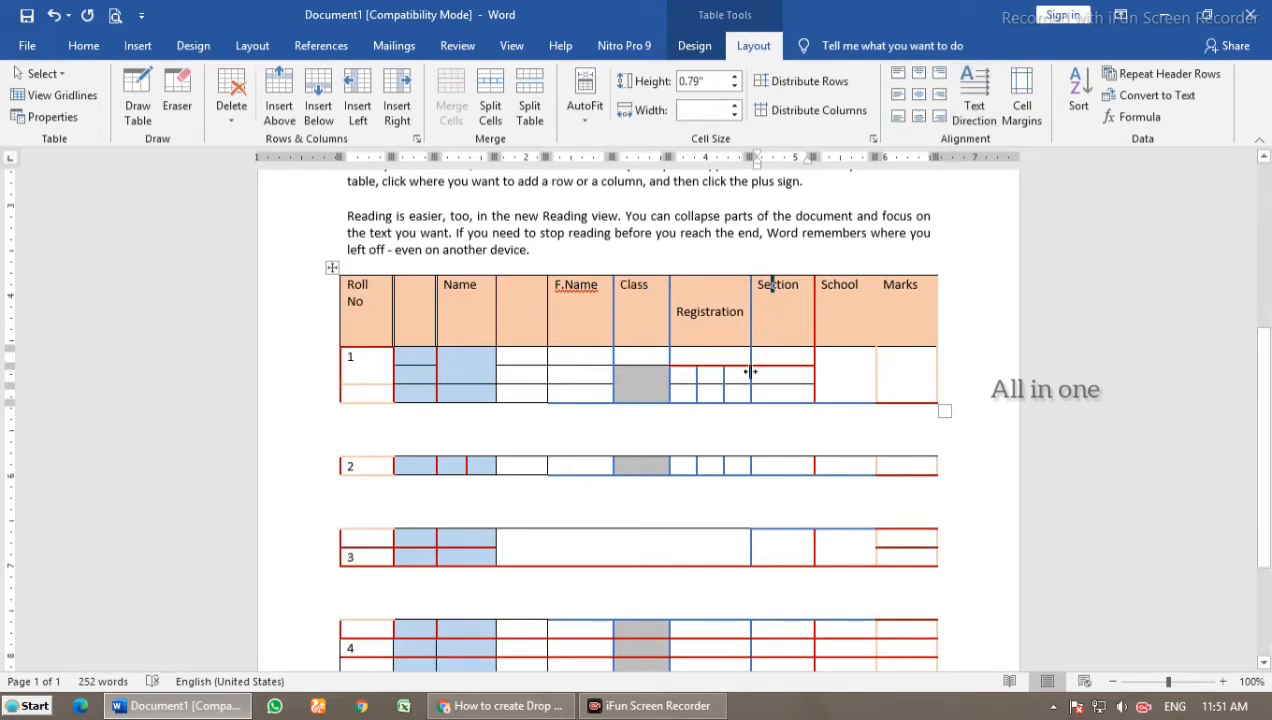
click(1021, 100)
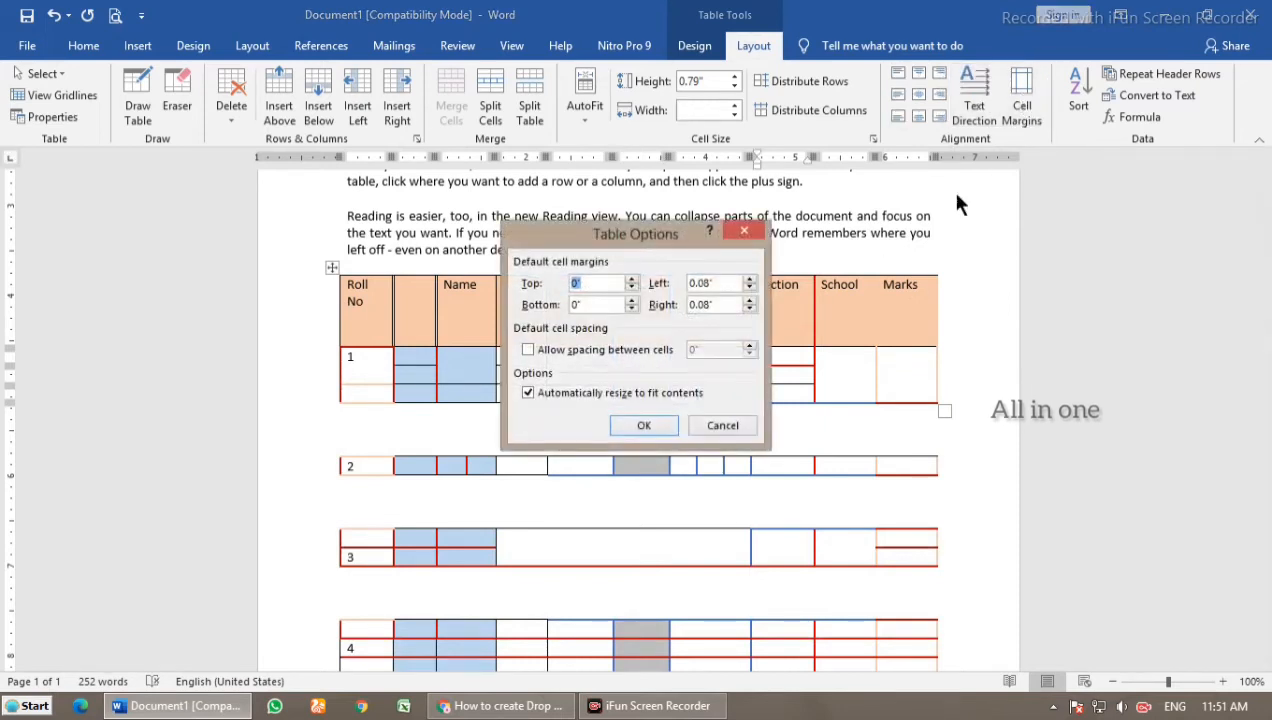
click(745, 234)
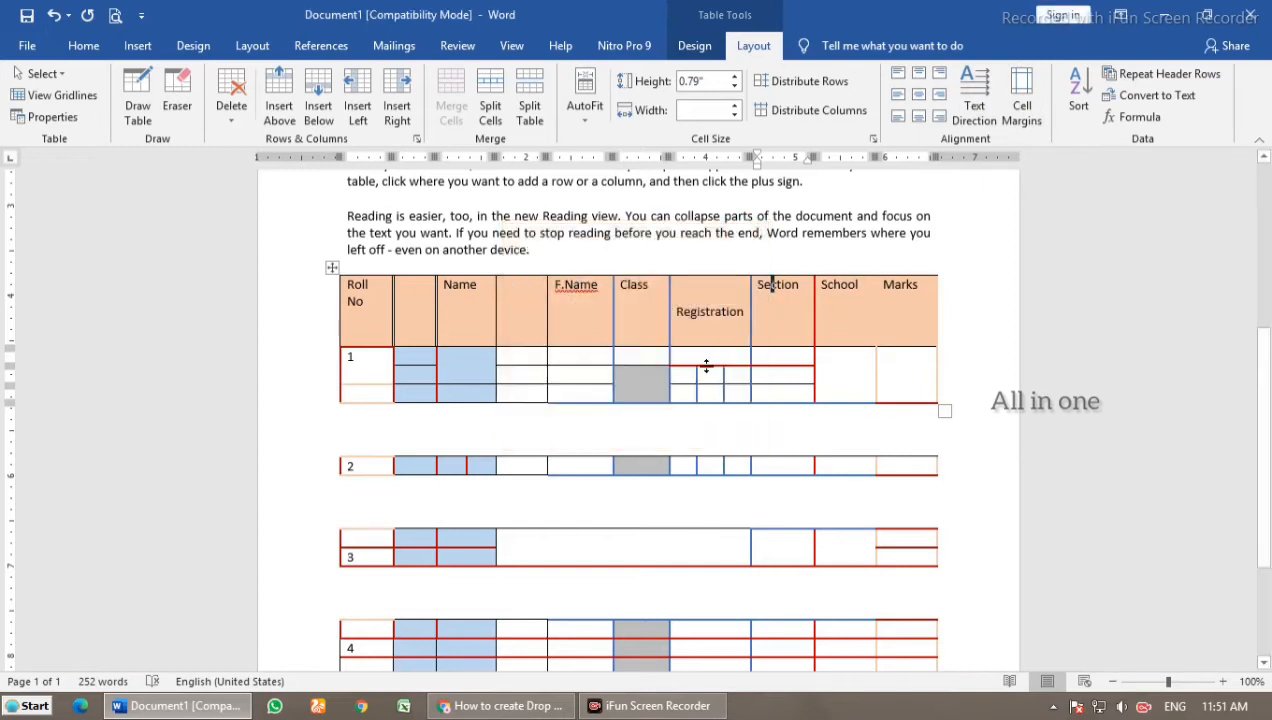
drag(690, 381, 742, 394)
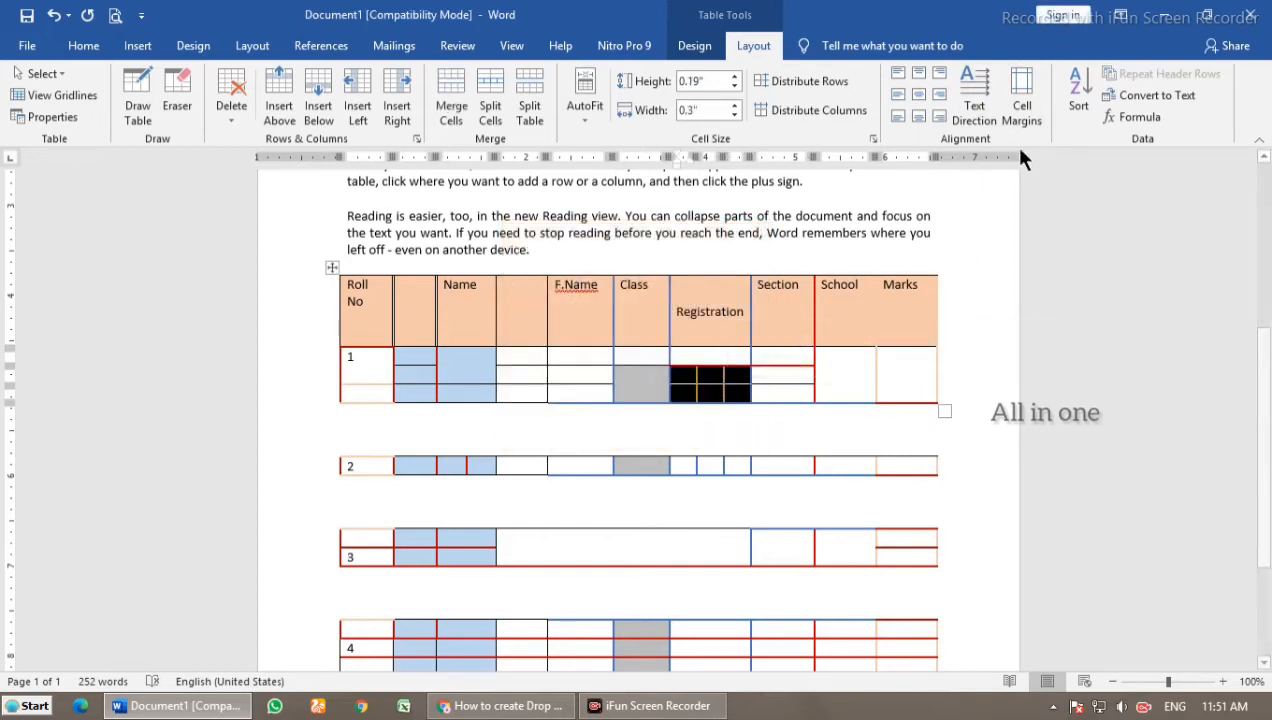
click(1021, 100)
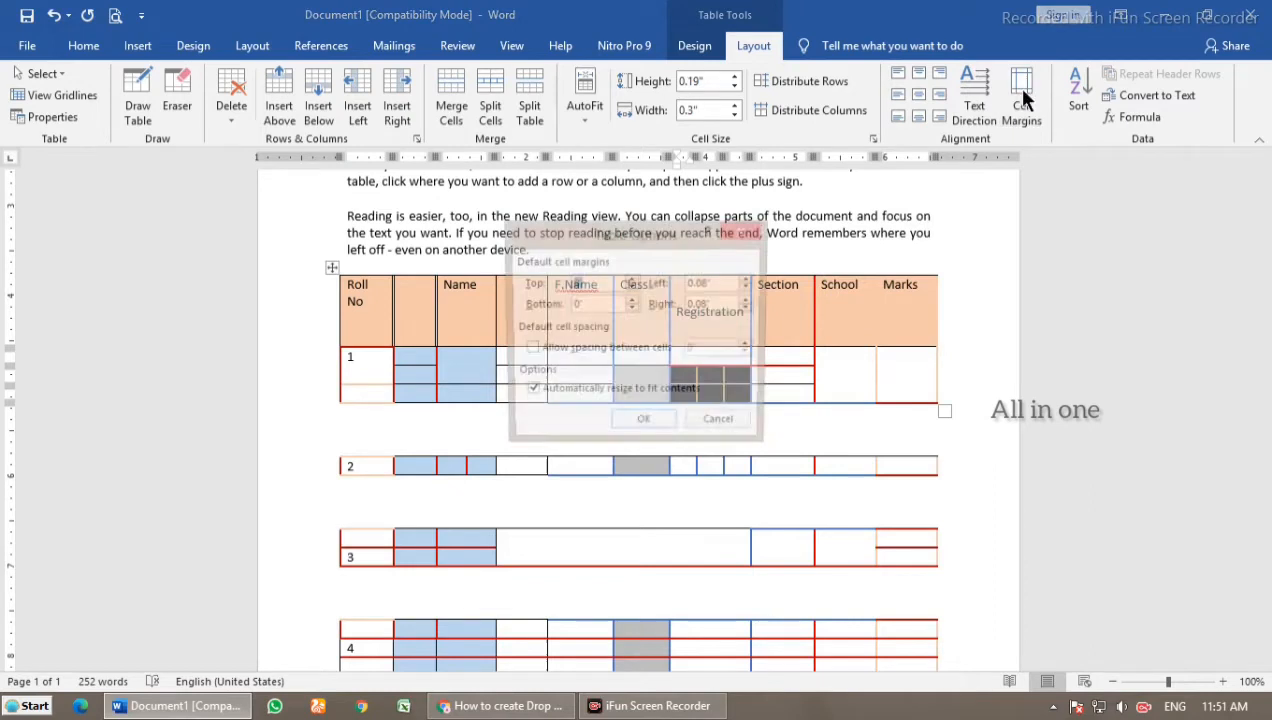
click(643, 425)
click(705, 375)
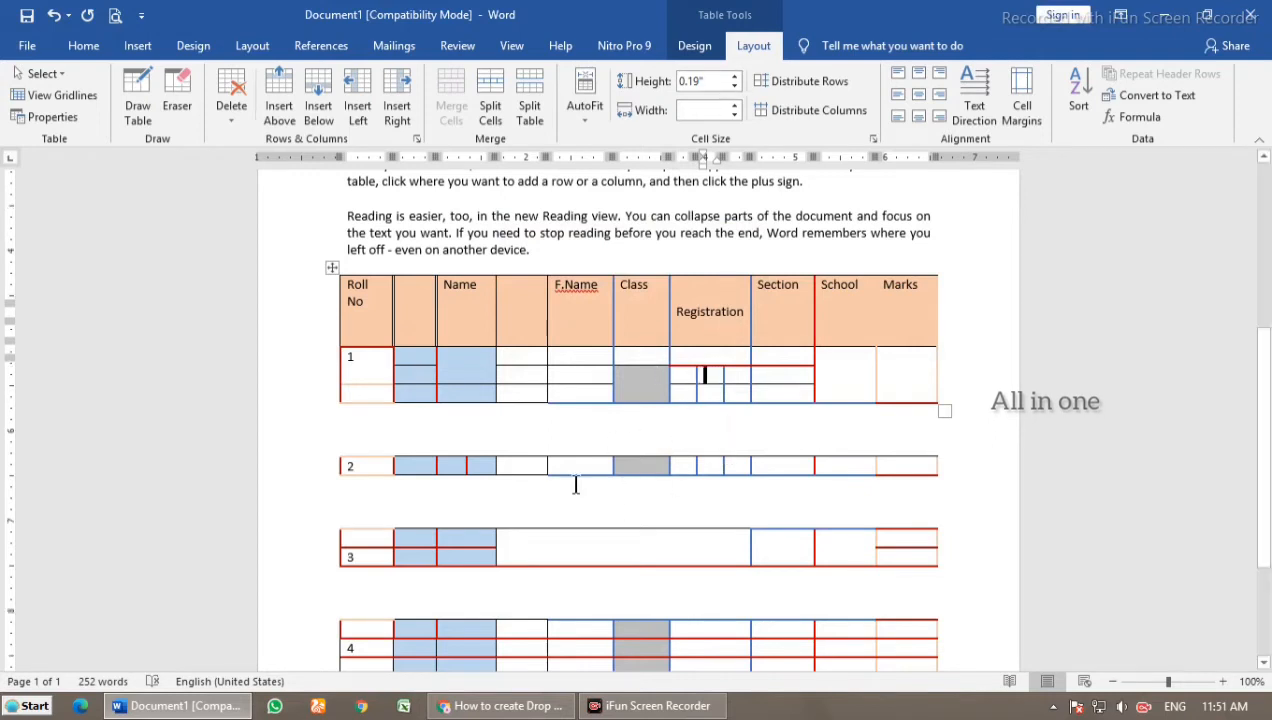
Step: Place the insertion point on the blank line below the last table and display the Insert commands
scroll(616, 529, down, 3)
click(616, 529)
scroll(767, 428, up, 5)
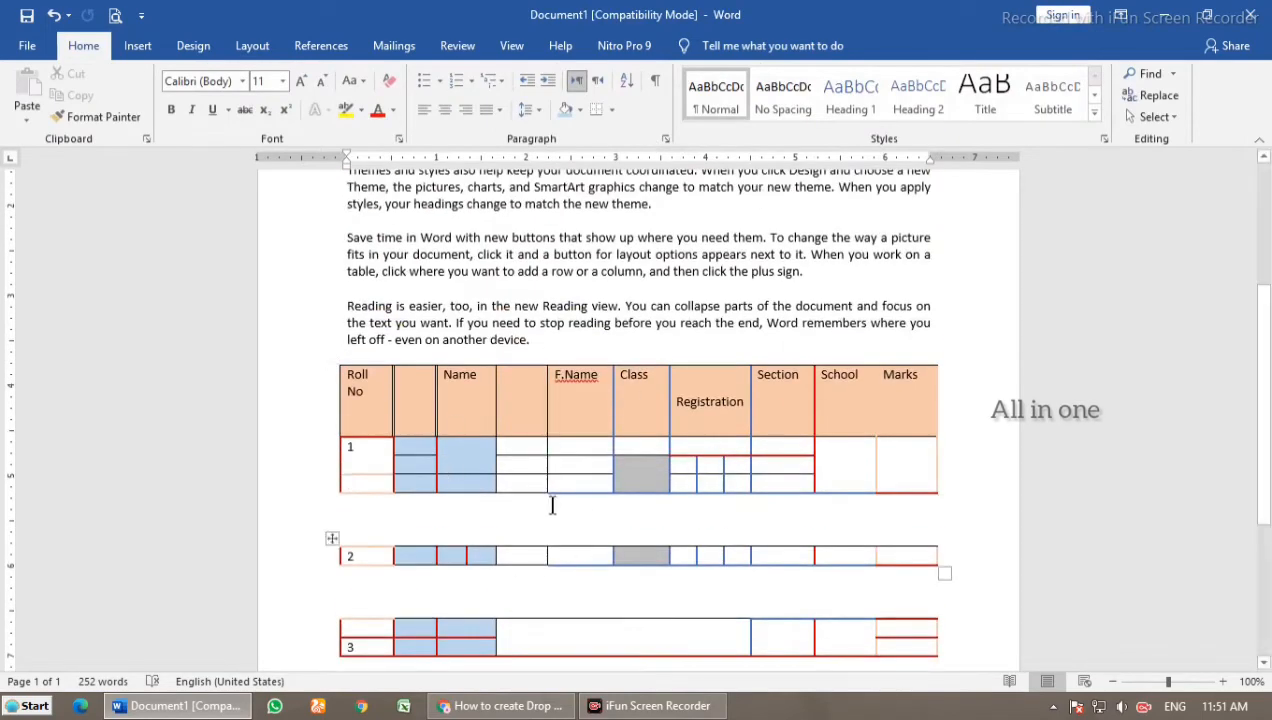
click(137, 46)
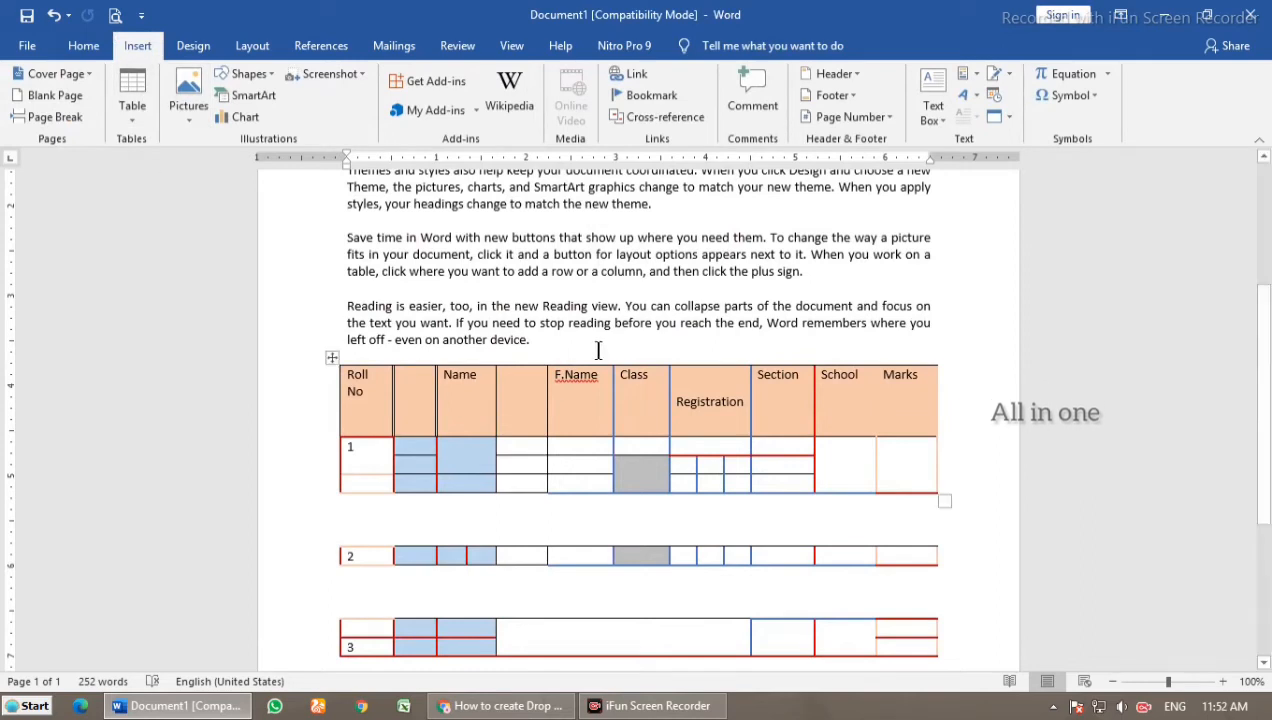
scroll(367, 360, down, 3)
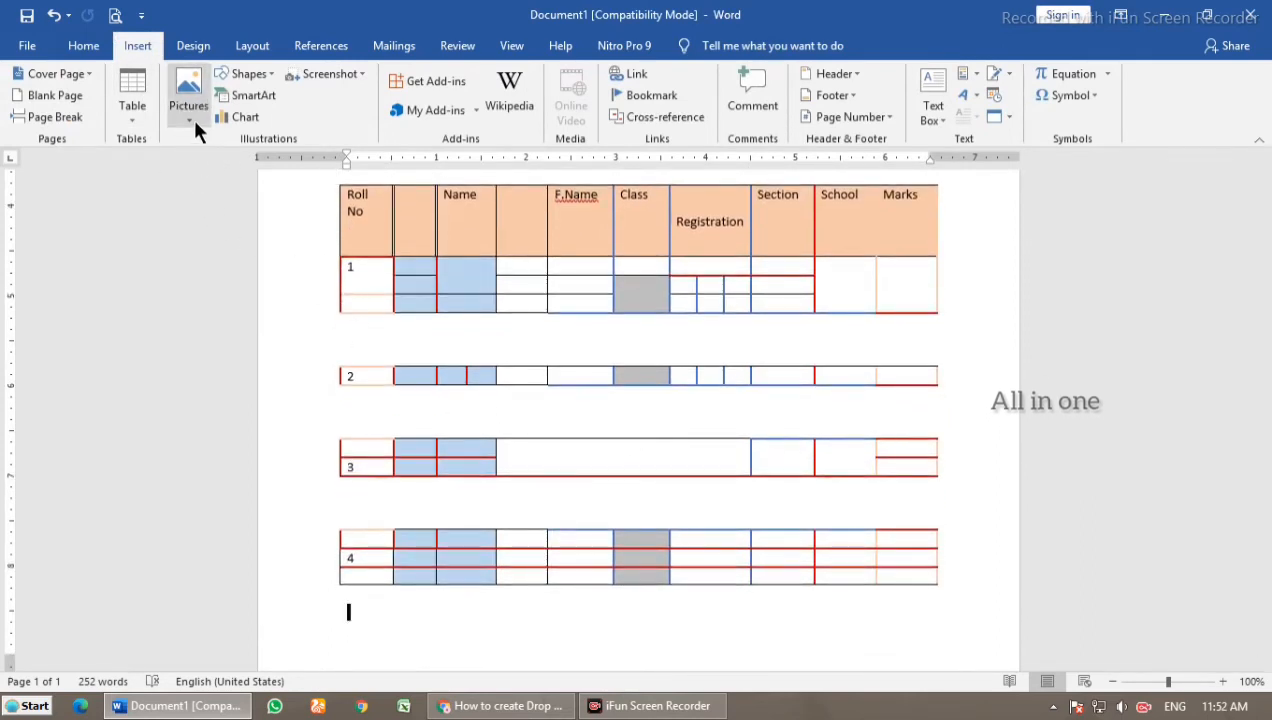
click(369, 623)
scroll(428, 550, down, 2)
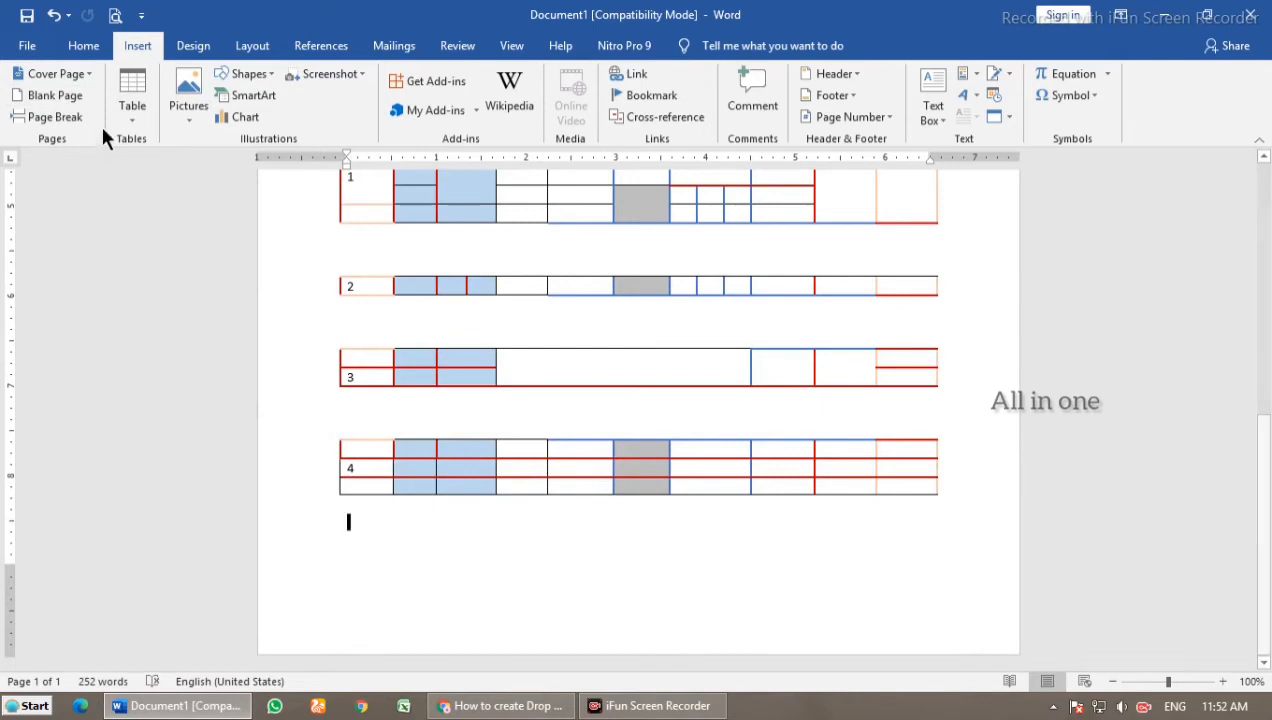
Step: Insert a blank page after the last table in the document
click(54, 95)
scroll(388, 440, down, 3)
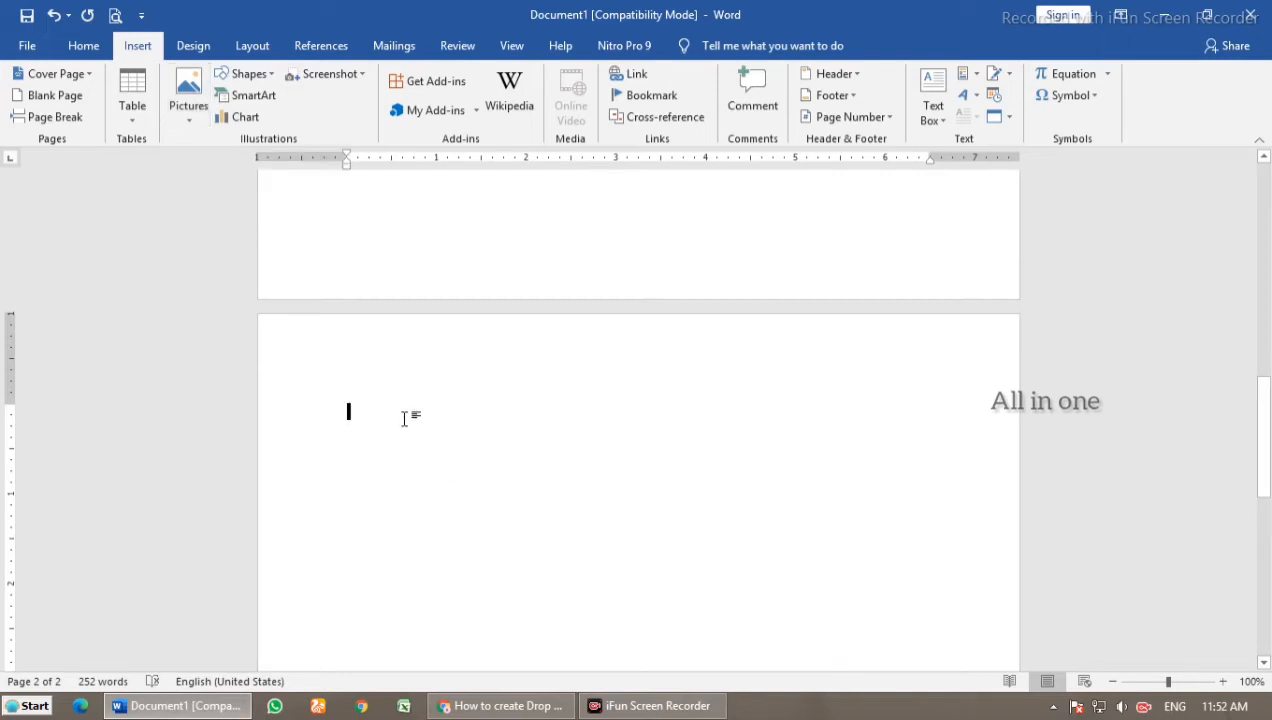
Step: Start inserting a picture from this device, browse to Local Disk (D:) and set the file filter to All Files
click(183, 112)
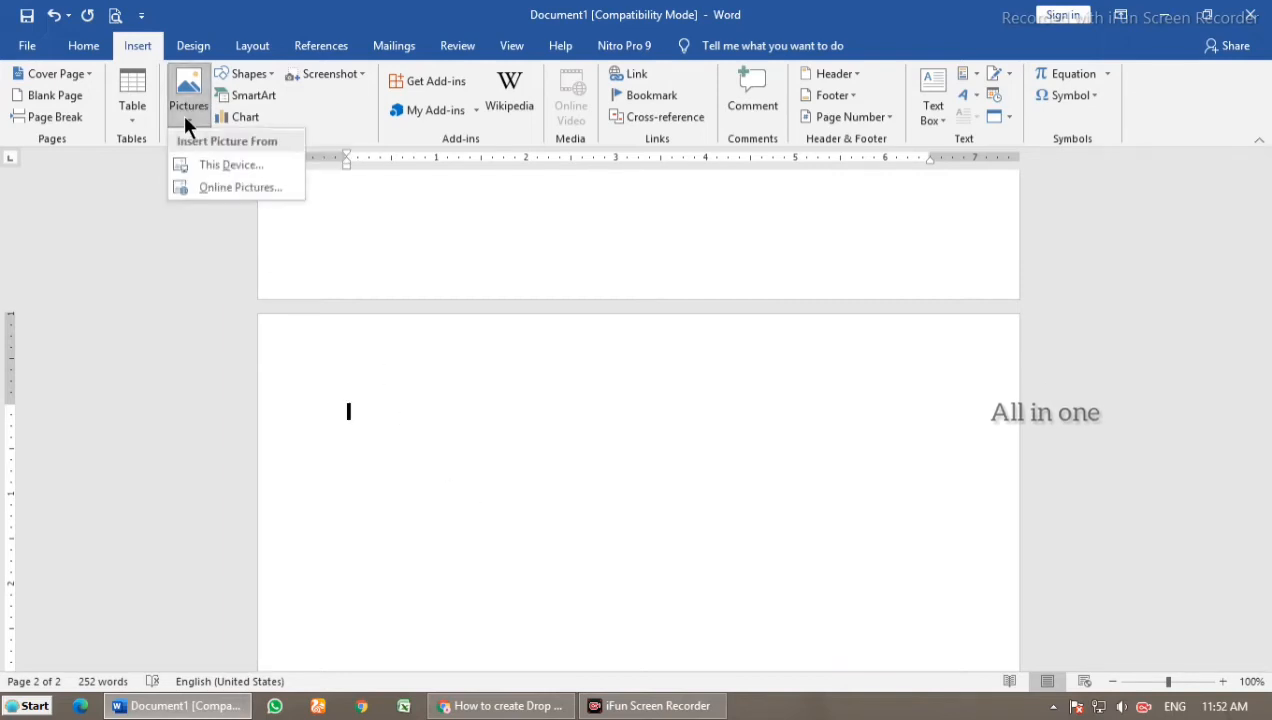
click(227, 164)
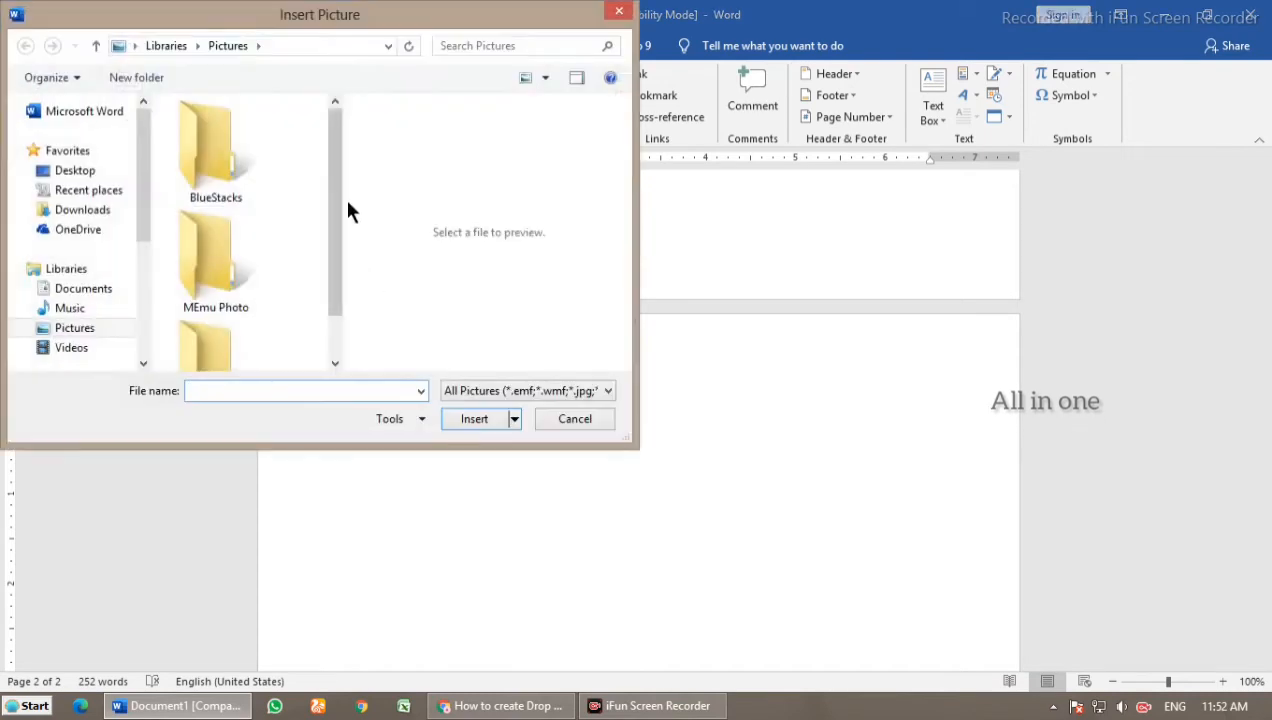
drag(338, 244, 361, 321)
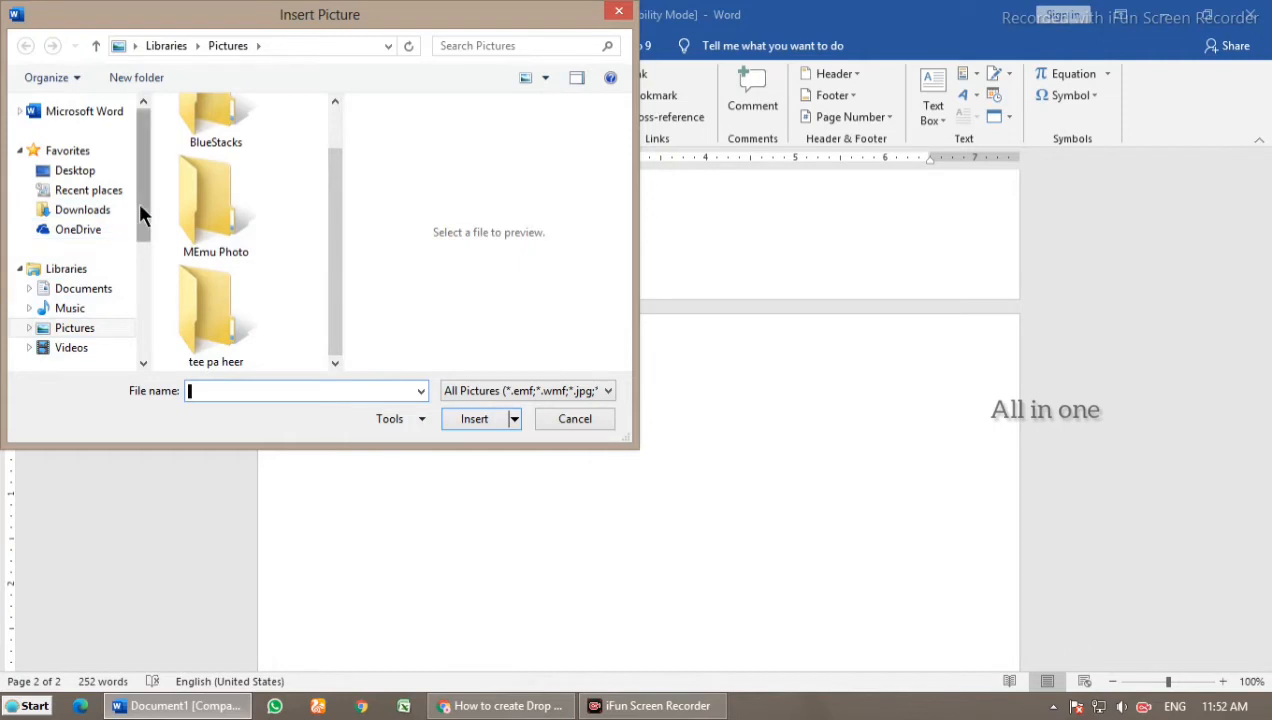
drag(140, 213, 138, 307)
click(72, 339)
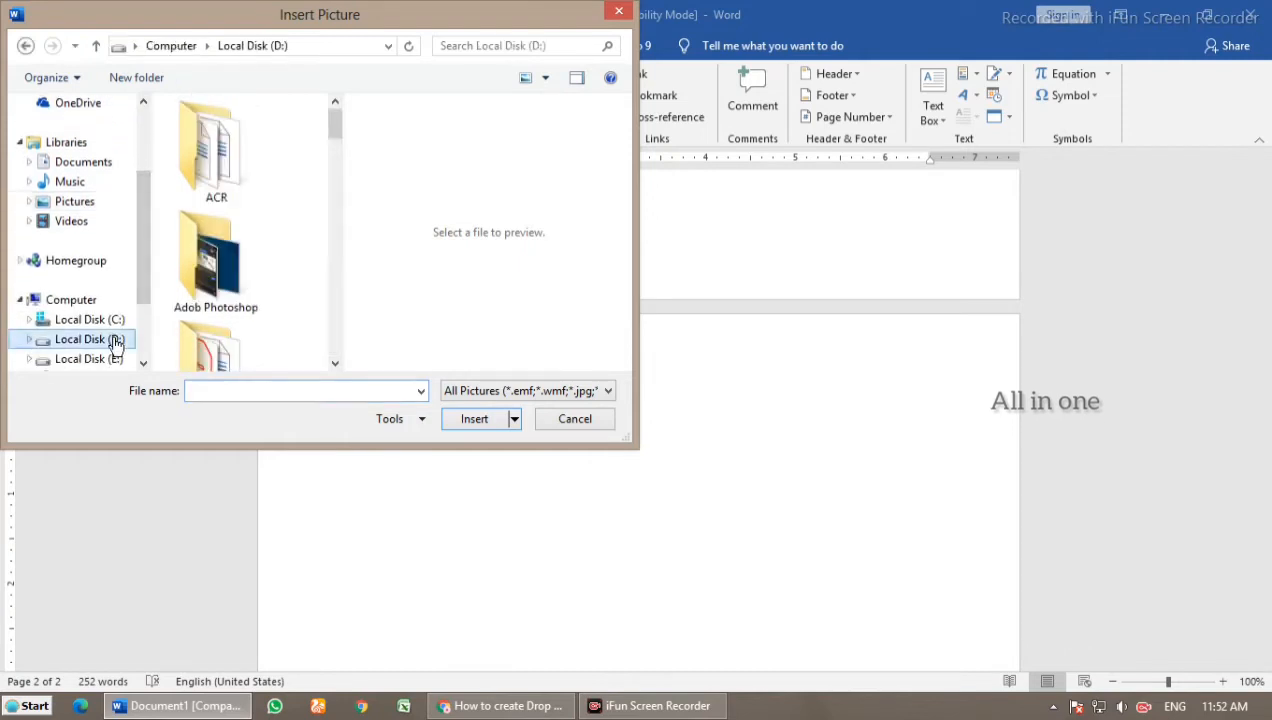
drag(142, 250, 142, 305)
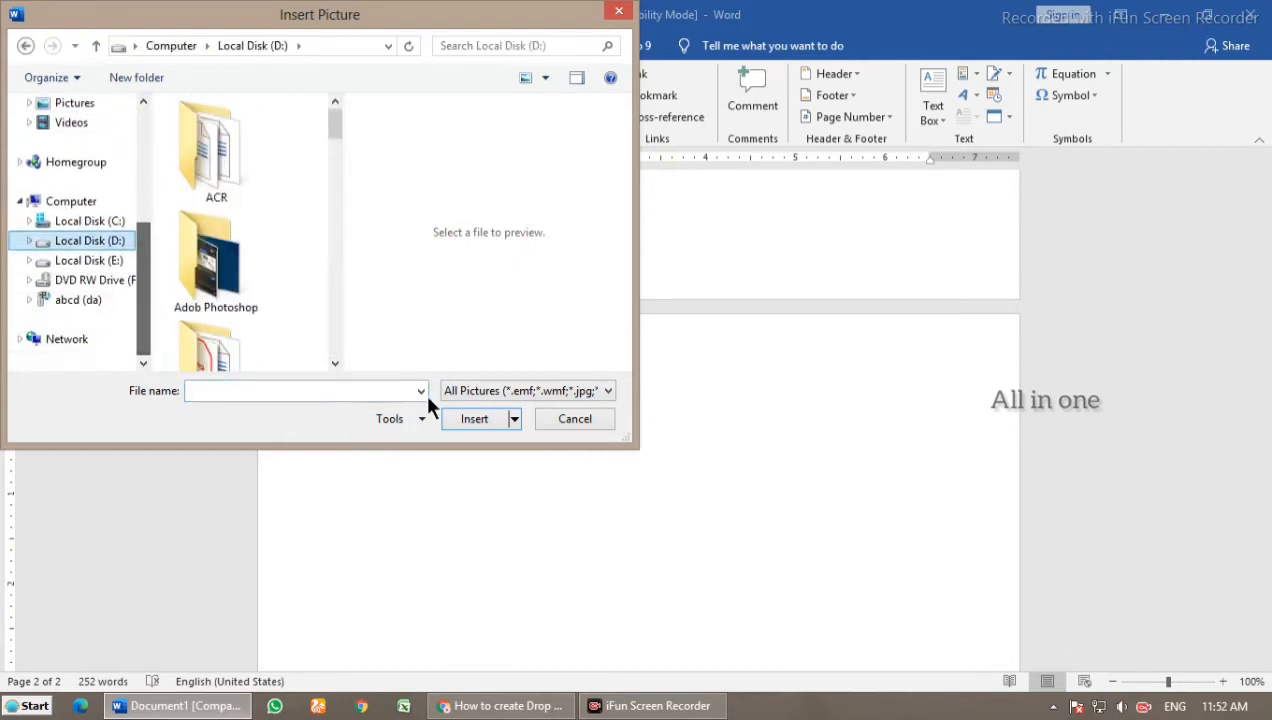
click(599, 392)
click(545, 407)
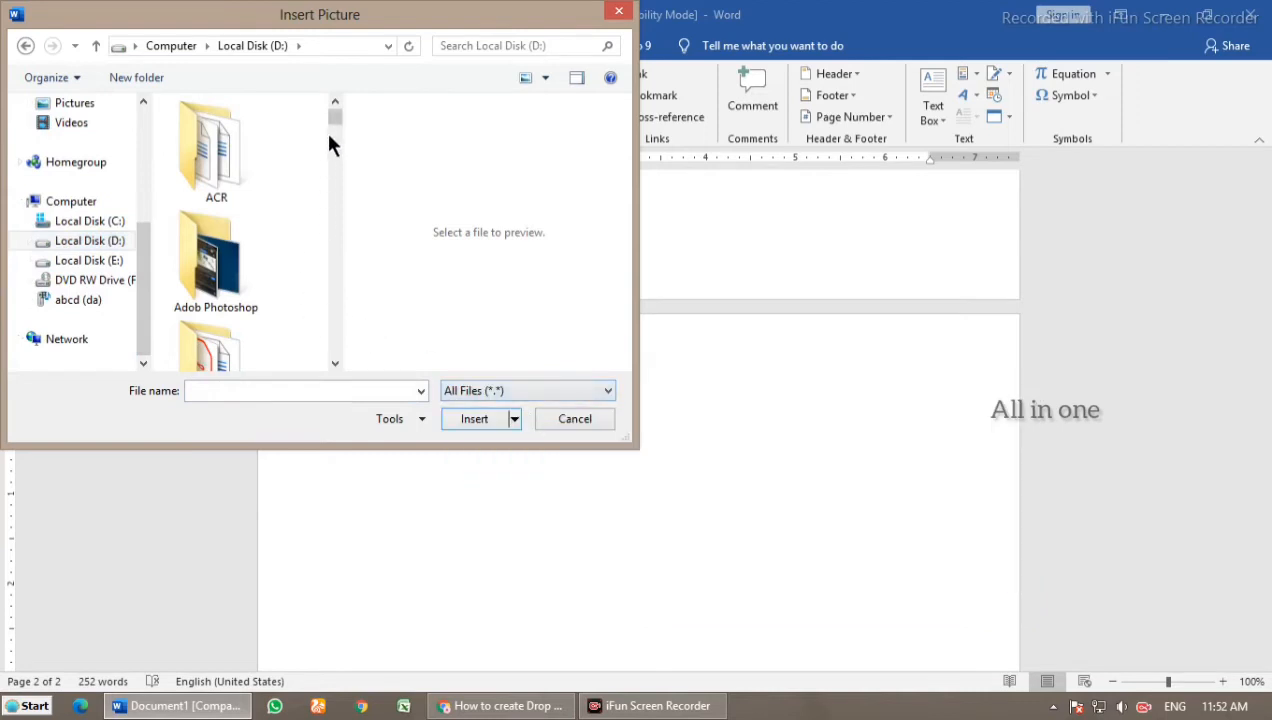
Step: Open the Charge Rel& Assumsion folder on Local Disk (D:) and find its image files
drag(335, 122, 366, 268)
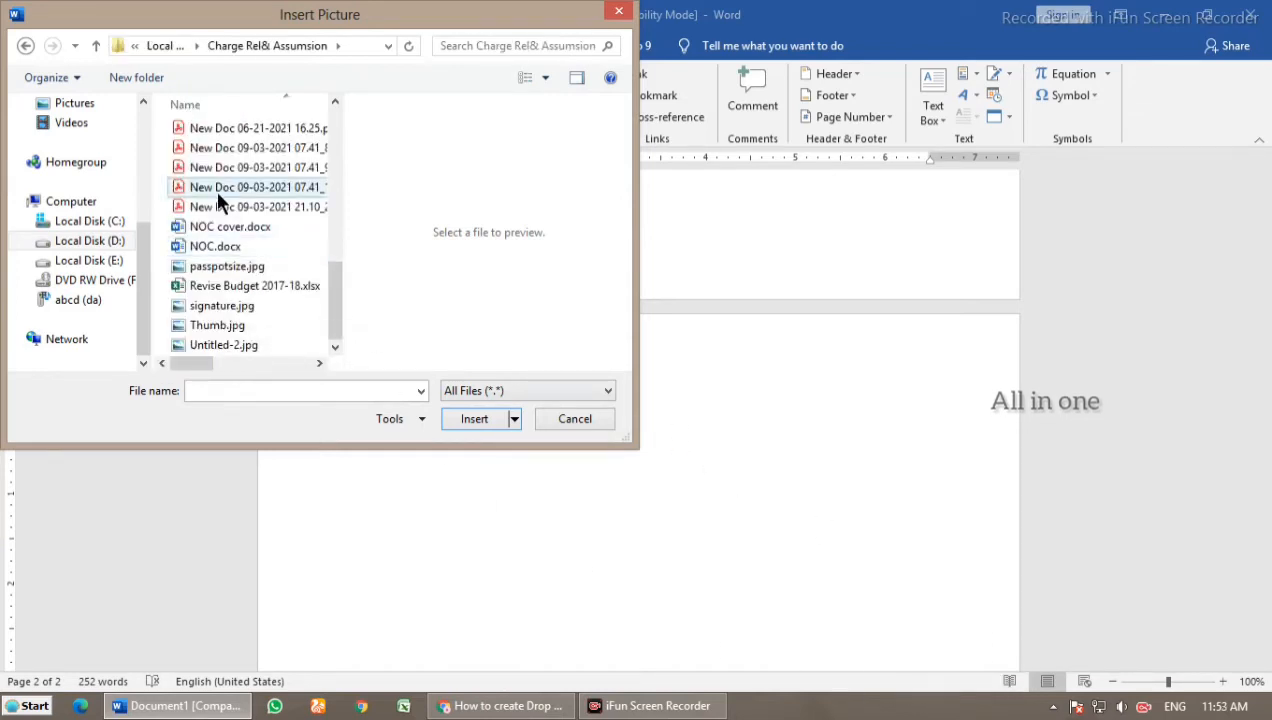
click(95, 45)
double_click(228, 313)
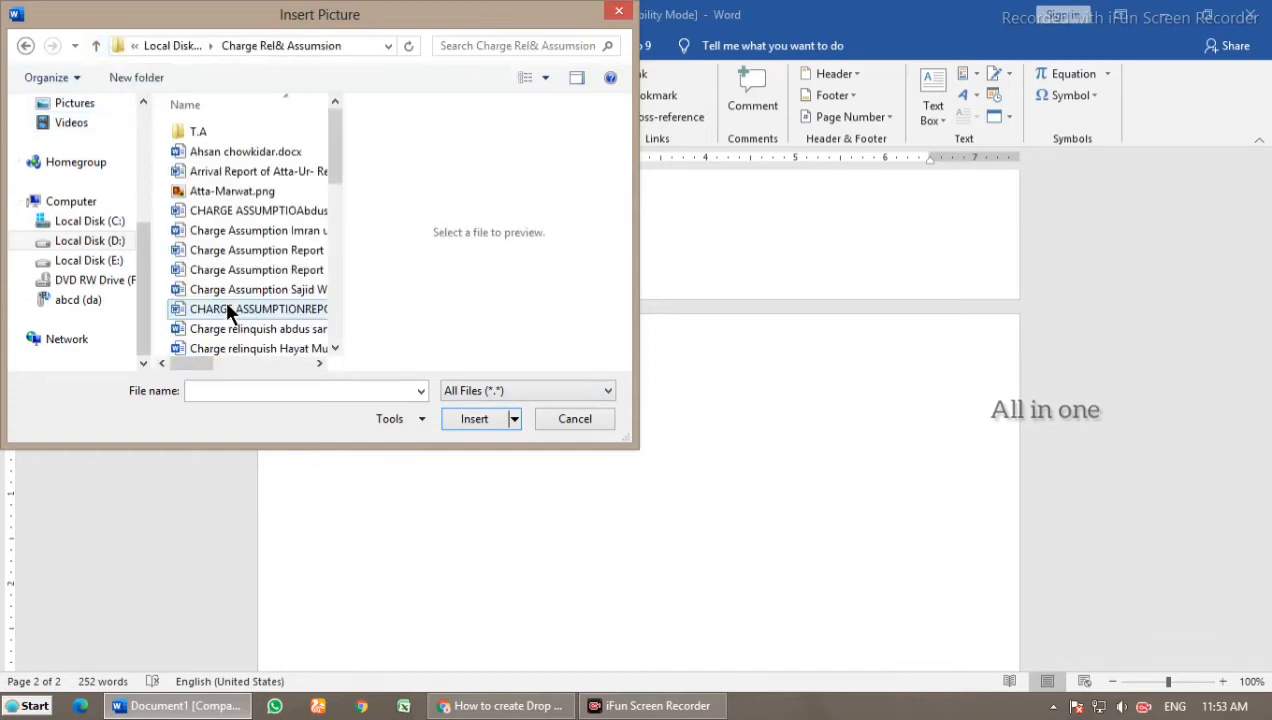
drag(335, 165, 309, 264)
Step: Insert the picture IMG_20191219_185507_551.jpg on the new page and scale it down to about 4.72 by 4.72 inches
click(227, 235)
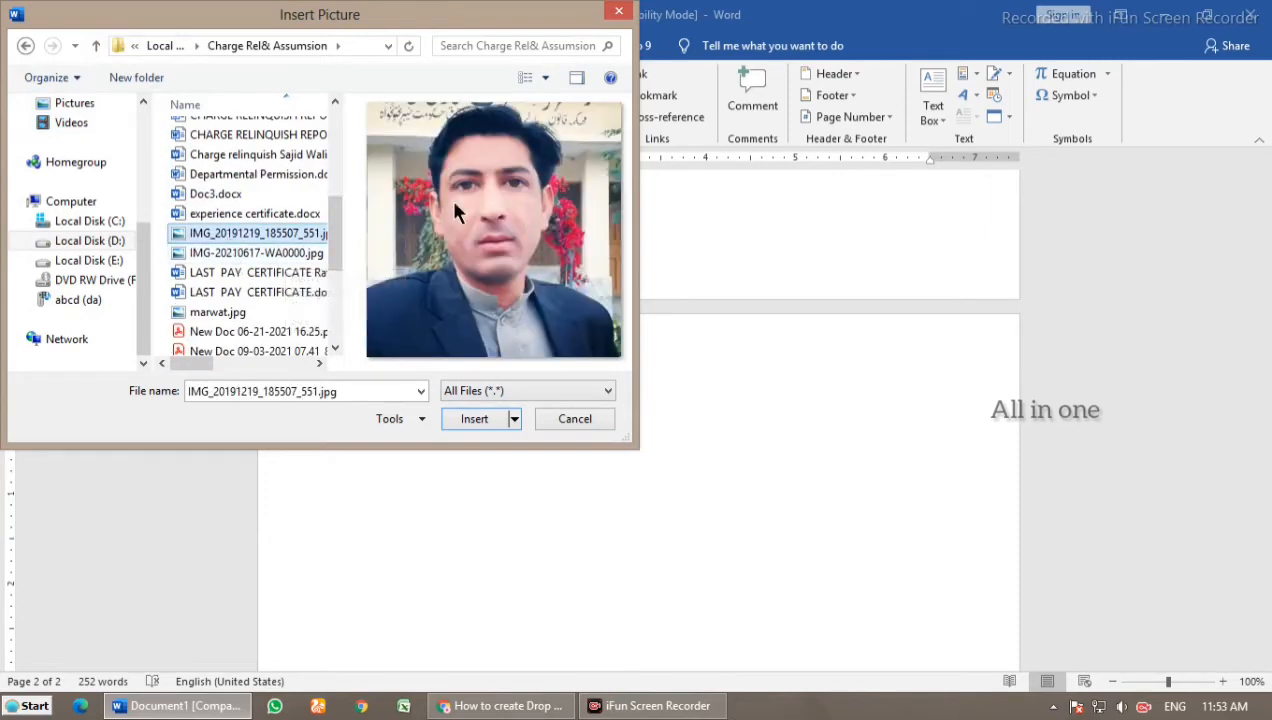
click(247, 253)
click(245, 272)
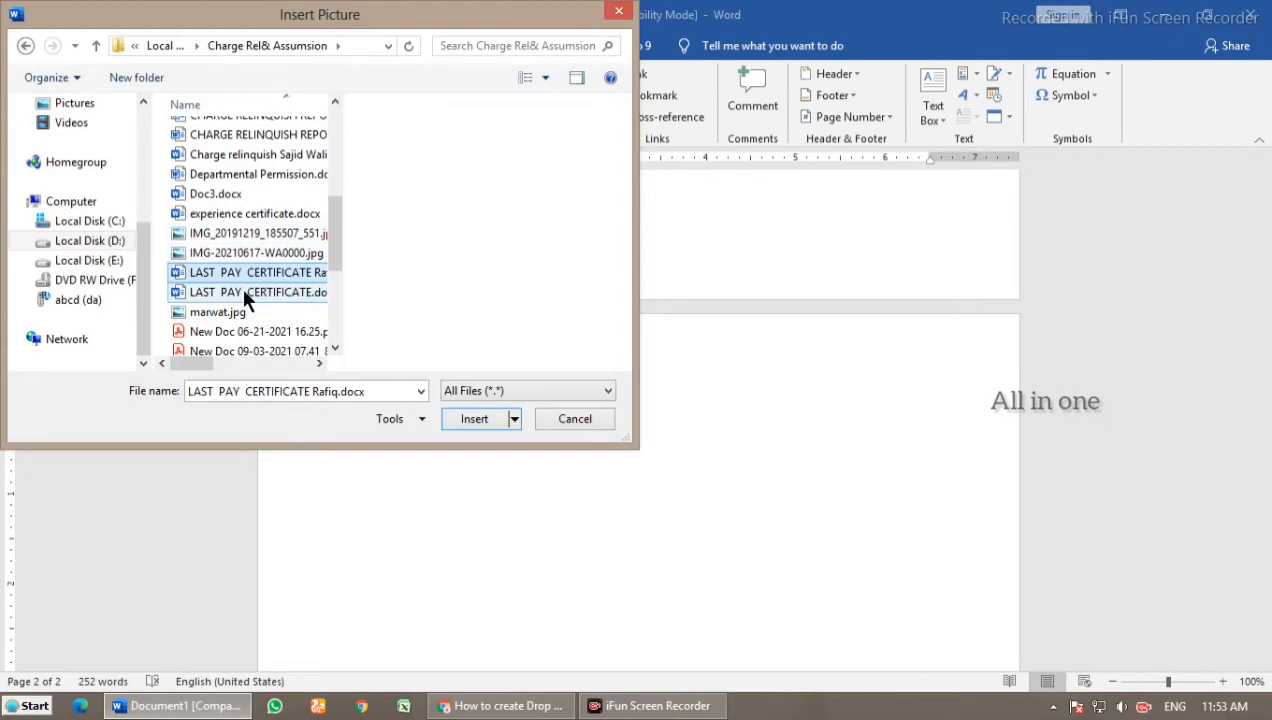
click(235, 235)
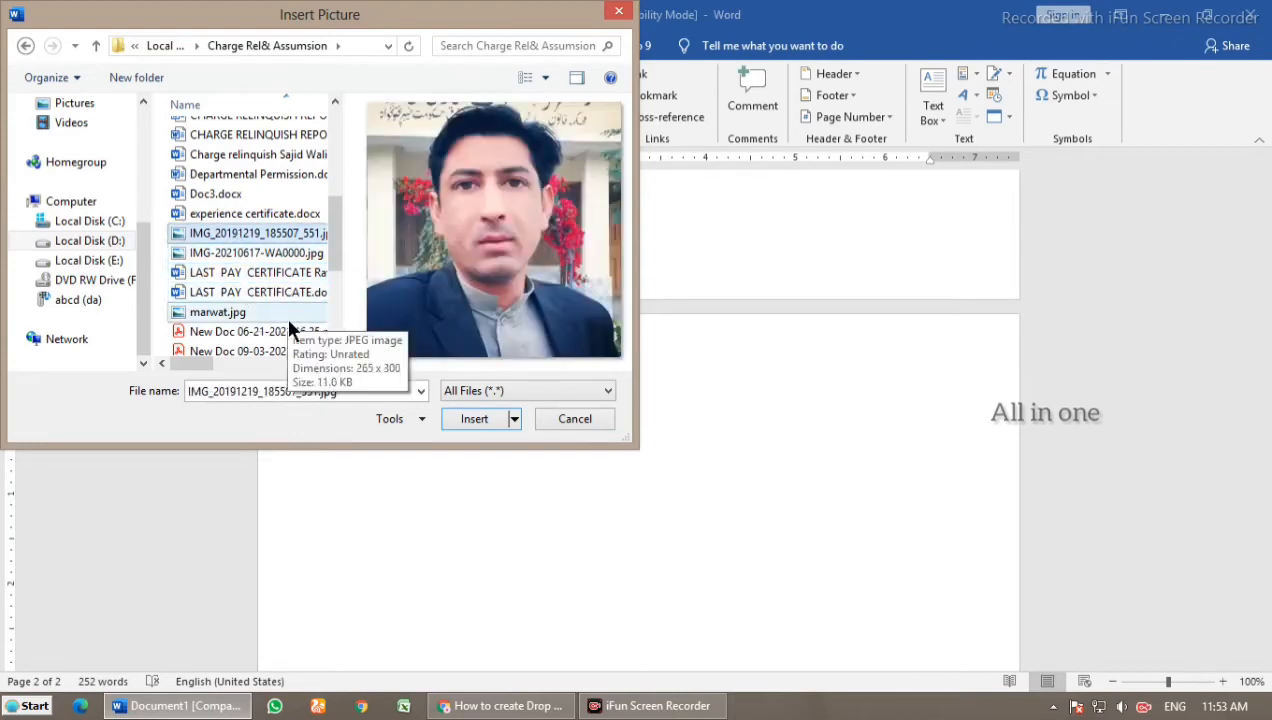
click(471, 420)
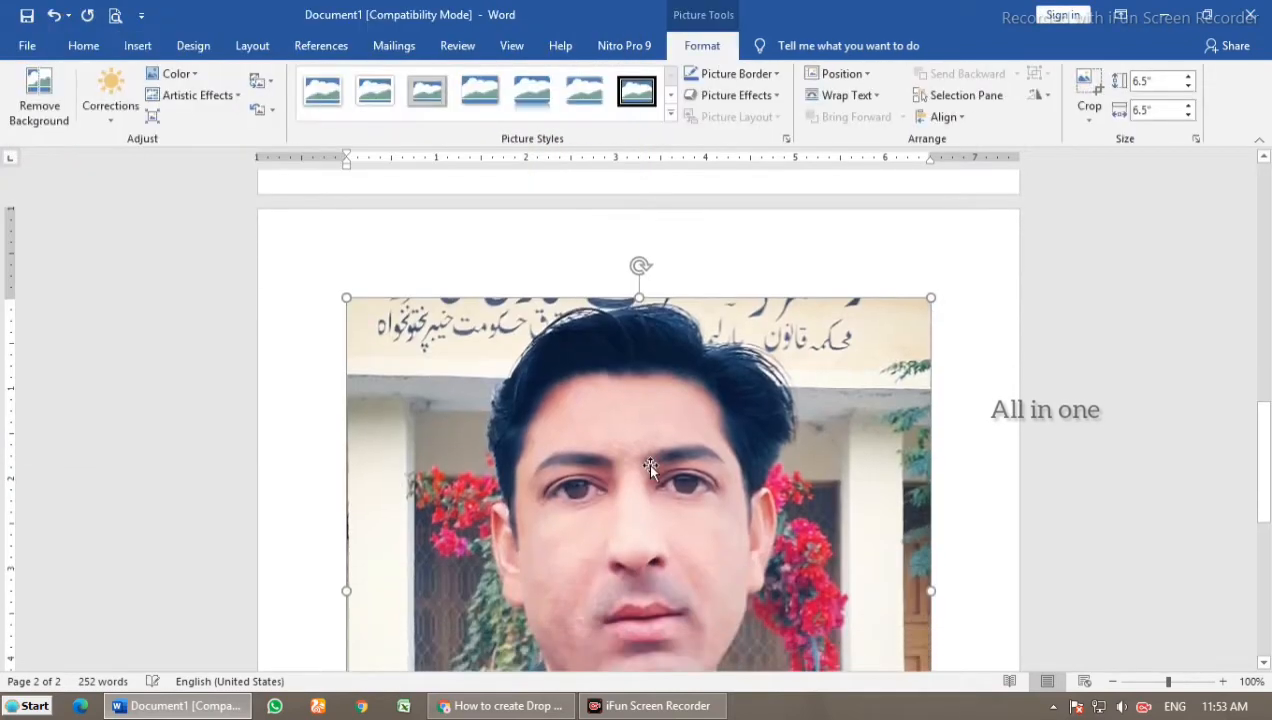
drag(932, 250, 771, 252)
scroll(632, 437, down, 4)
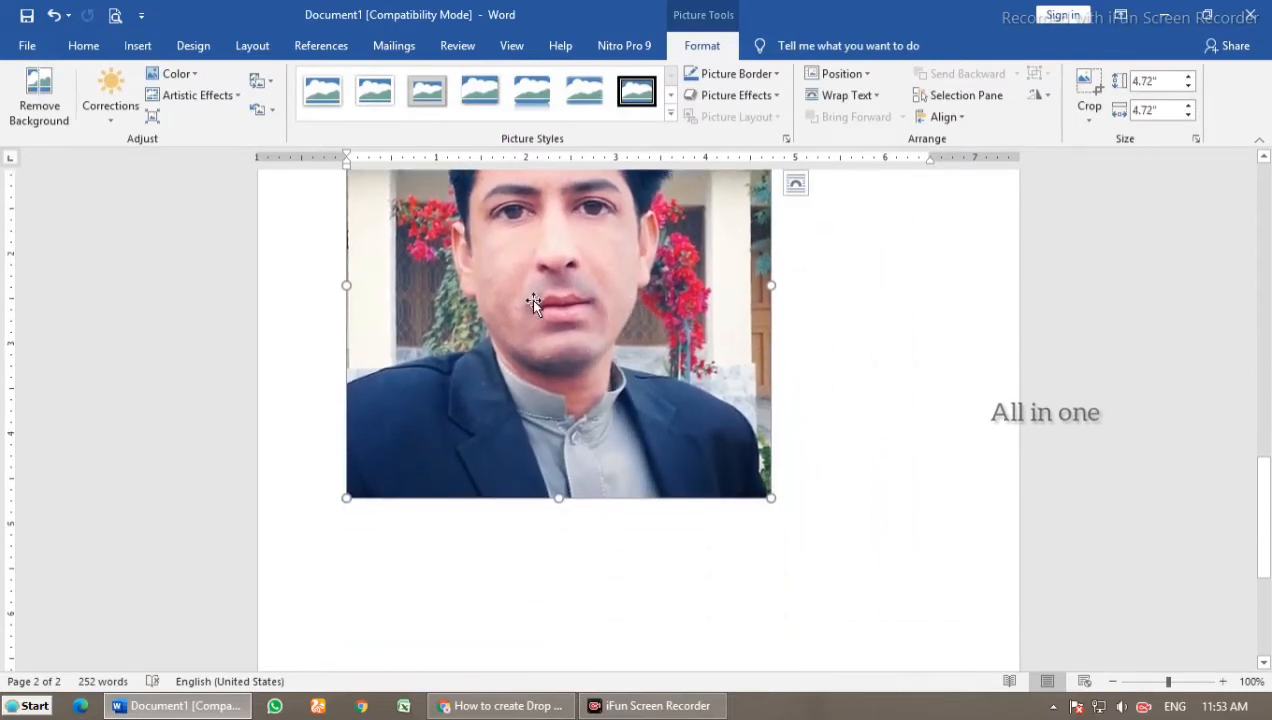
Step: Start the Remove Background tool on the portrait picture on page 2
click(565, 602)
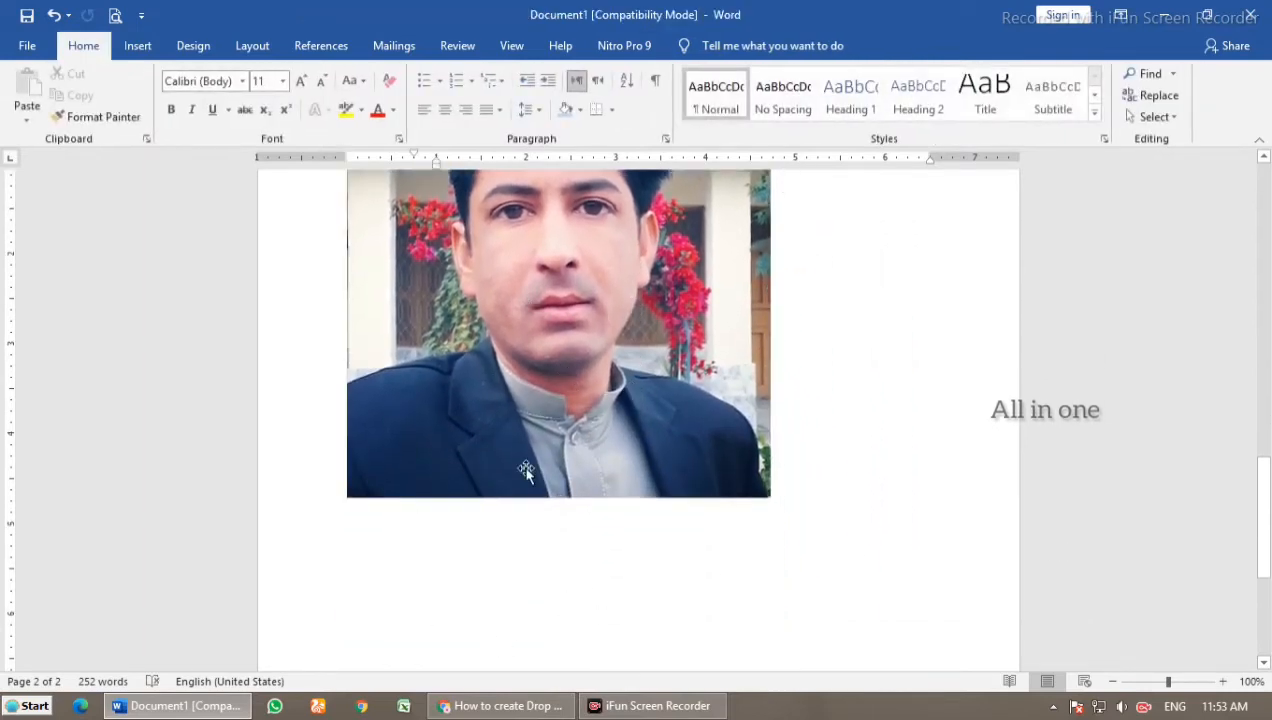
click(503, 348)
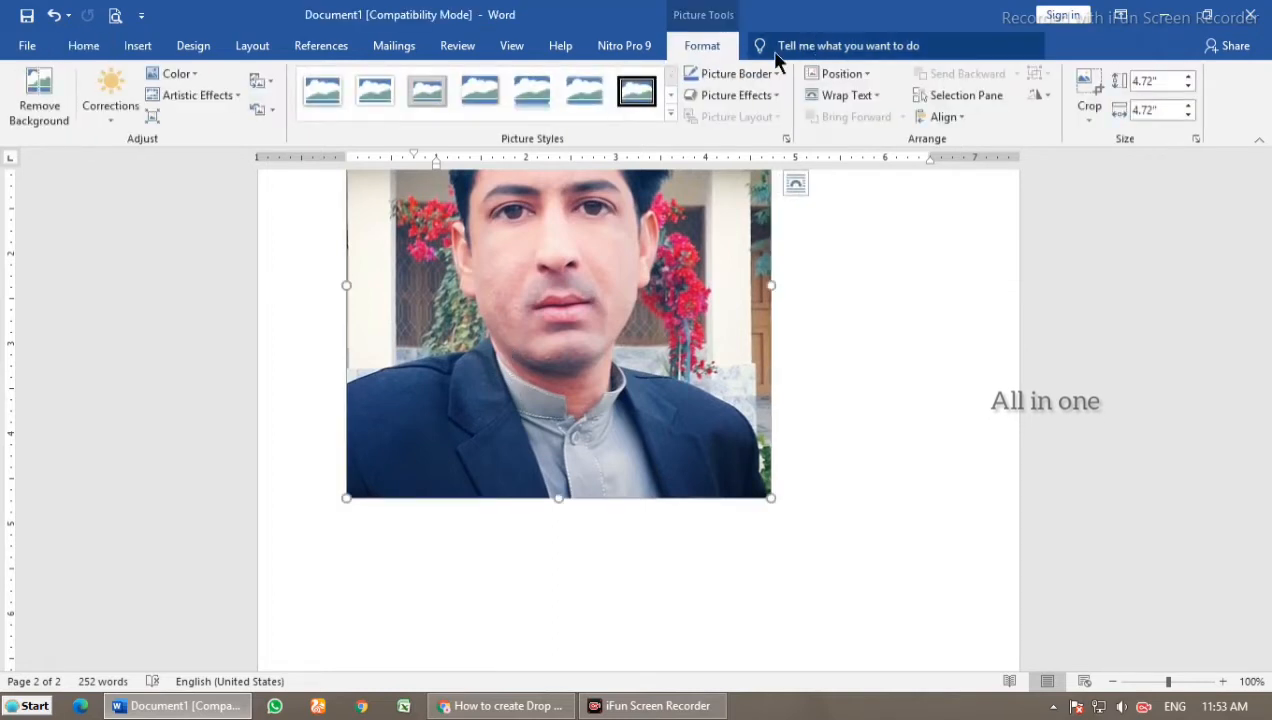
click(42, 92)
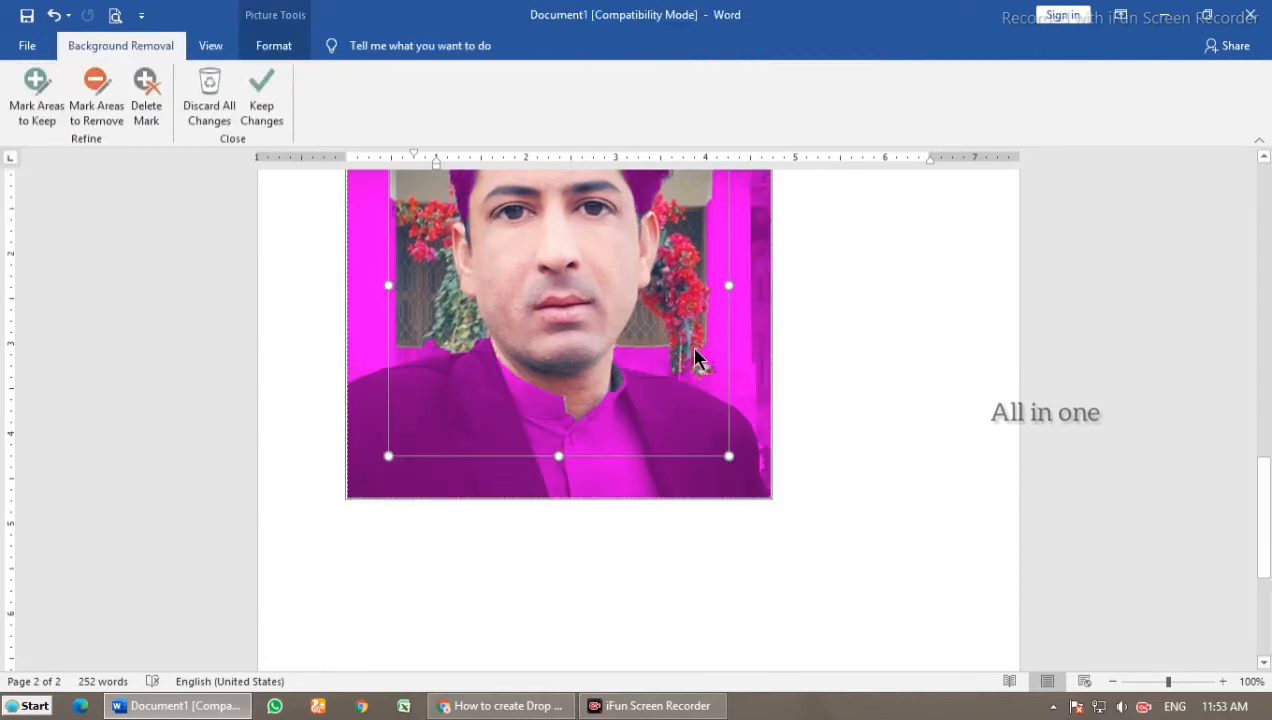
scroll(700, 390, up, 3)
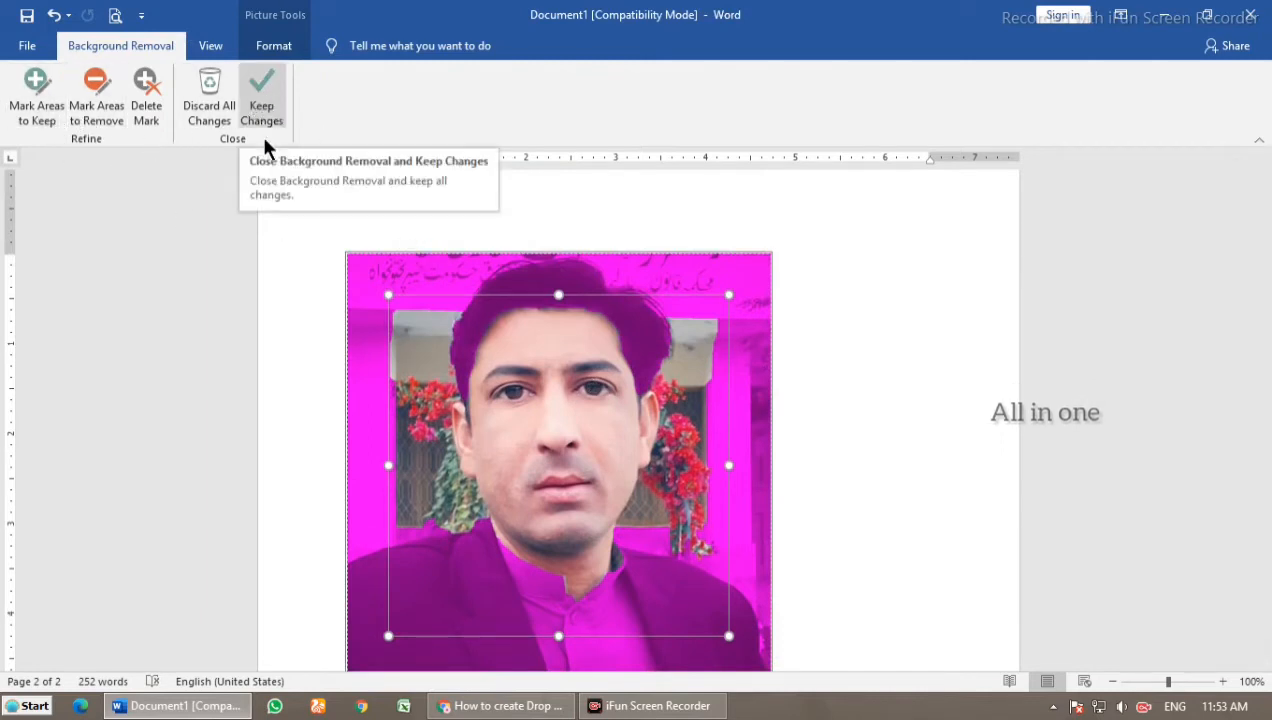
Step: Mark the wall and pillar areas on both sides of the head to keep, and apply the background removal
click(35, 97)
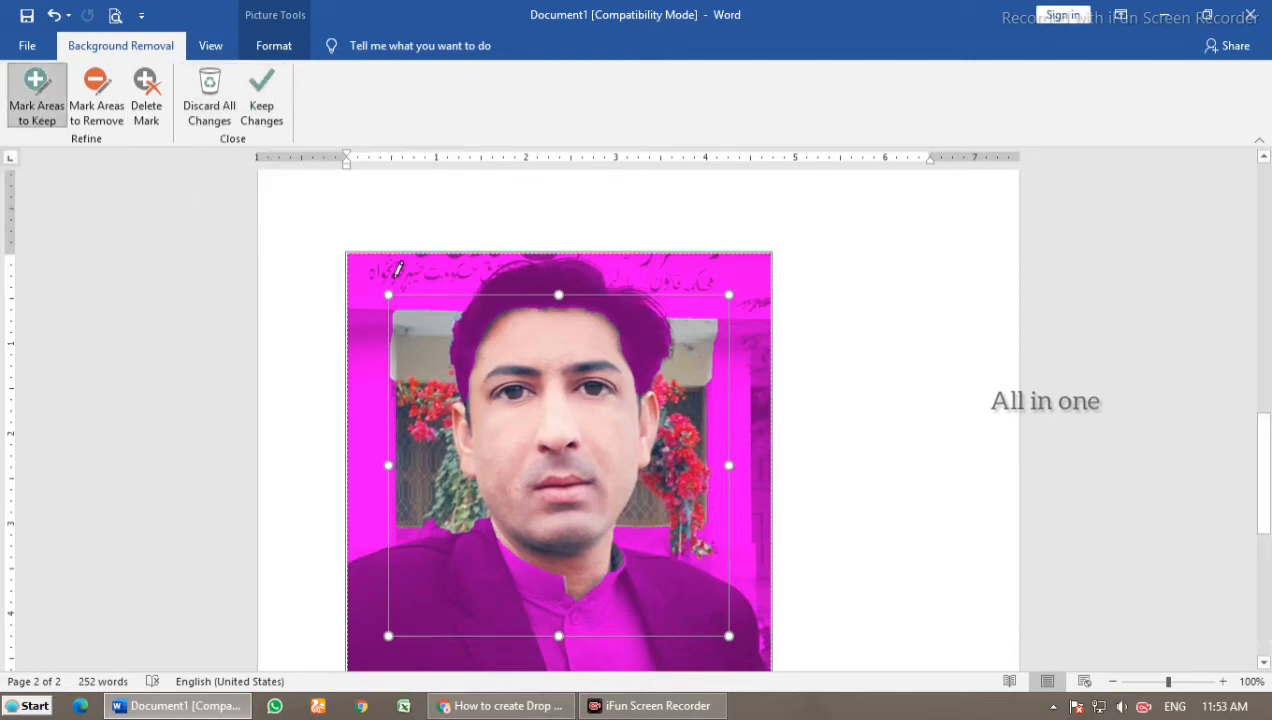
drag(379, 348, 395, 270)
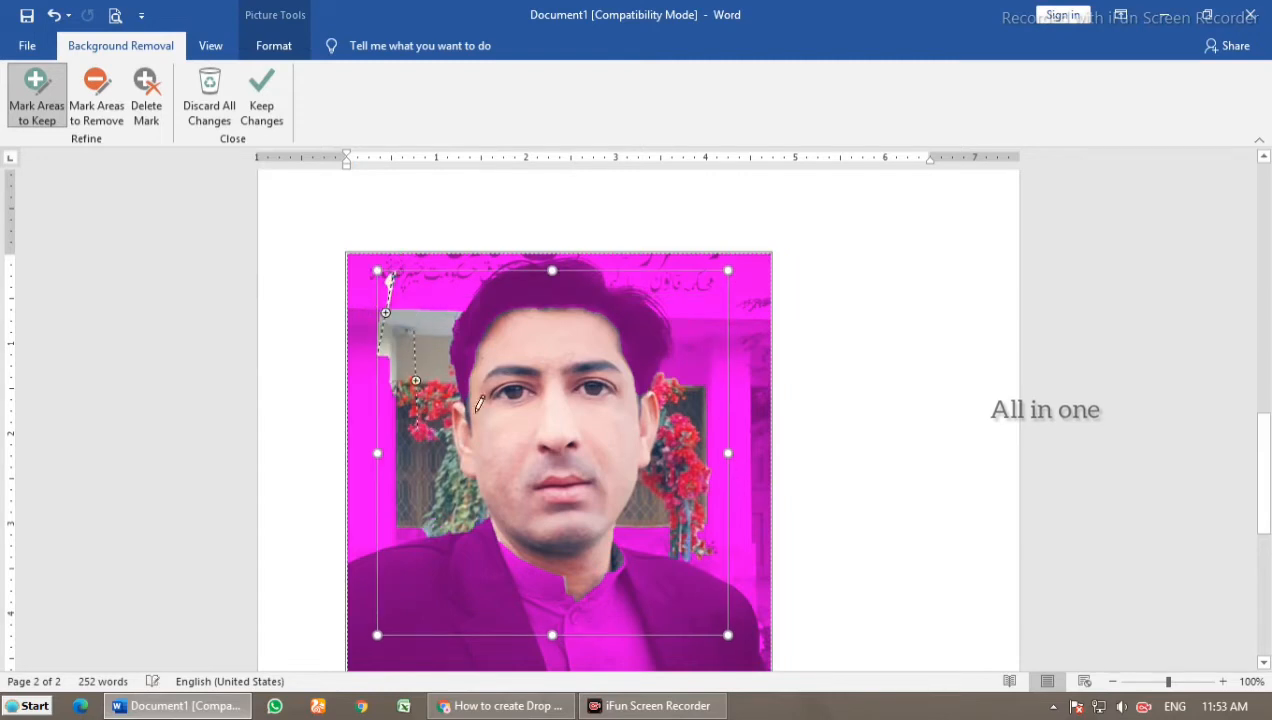
drag(699, 300, 757, 400)
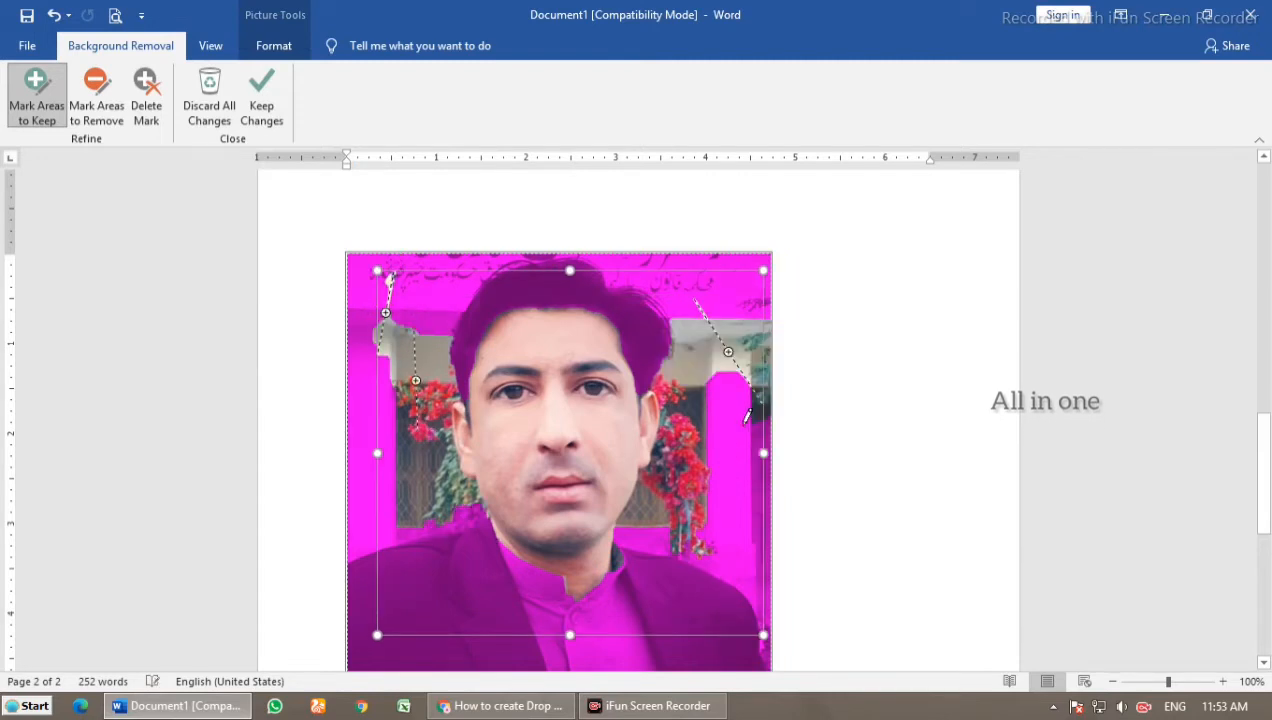
drag(731, 340, 721, 468)
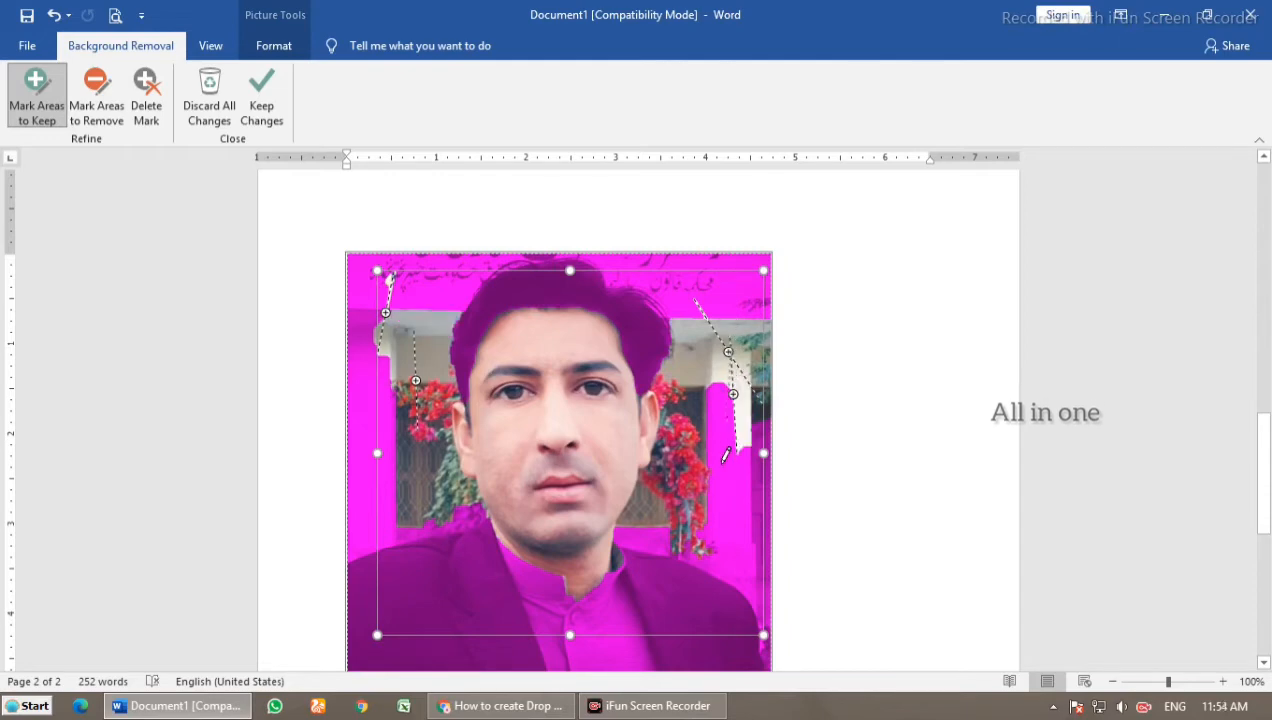
drag(713, 541, 717, 543)
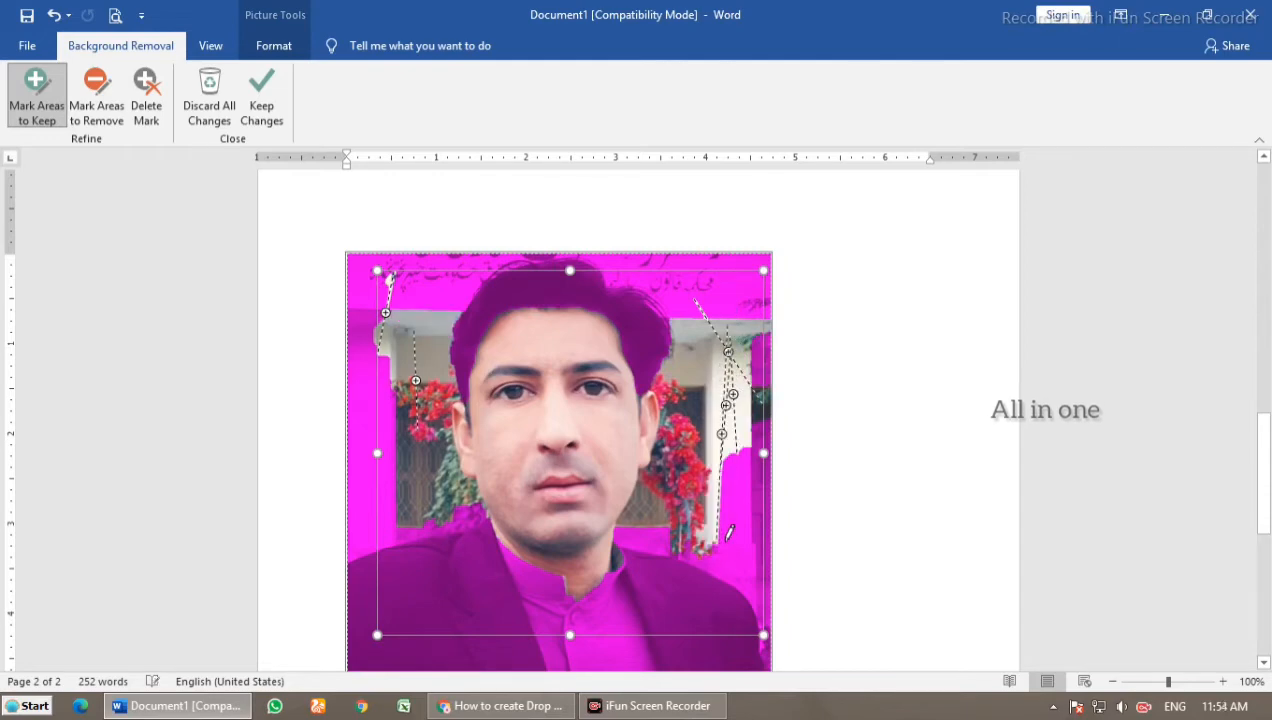
click(261, 100)
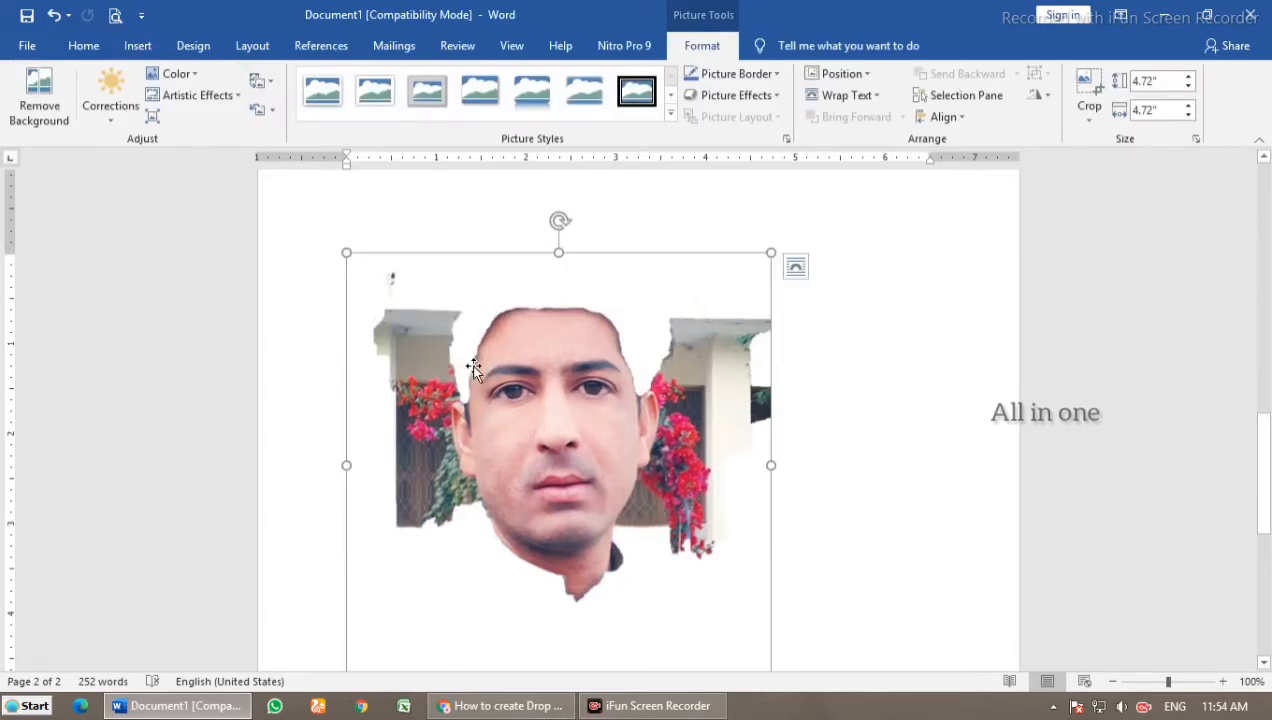
Step: Undo the applied background removal and the last keep marks, and discard all background removal changes
key(ctrl+z)
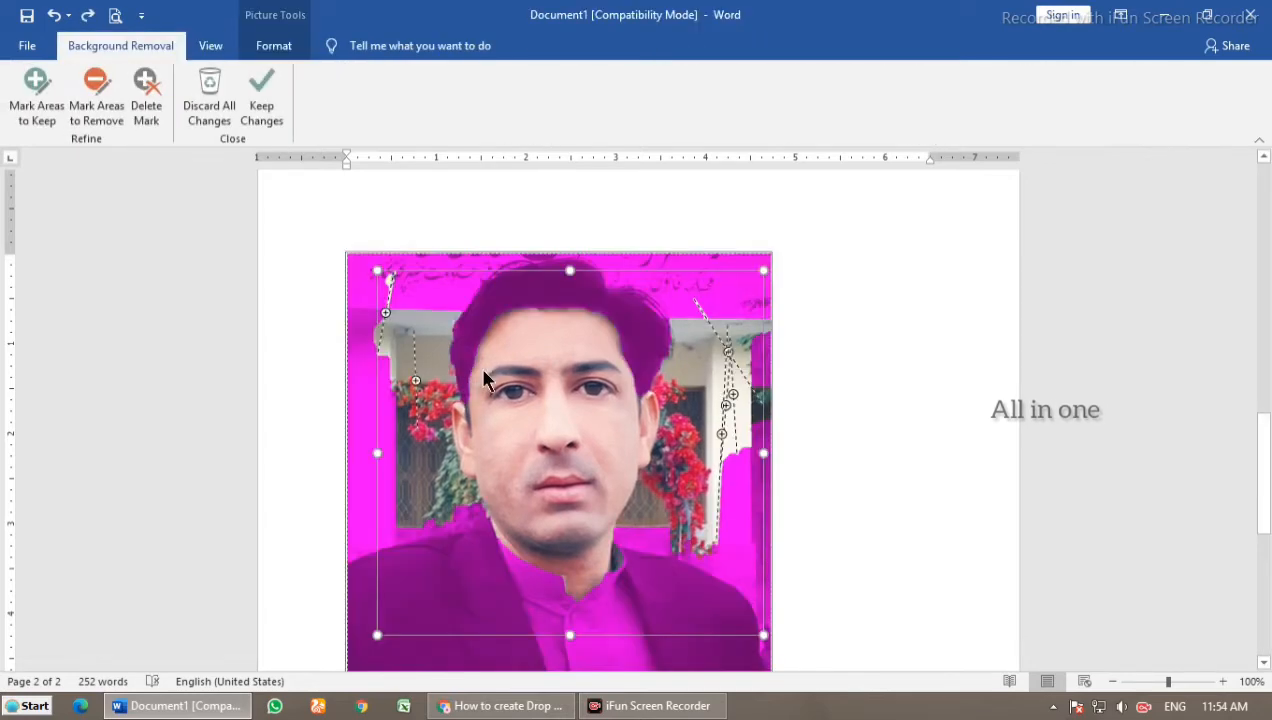
key(ctrl+z)
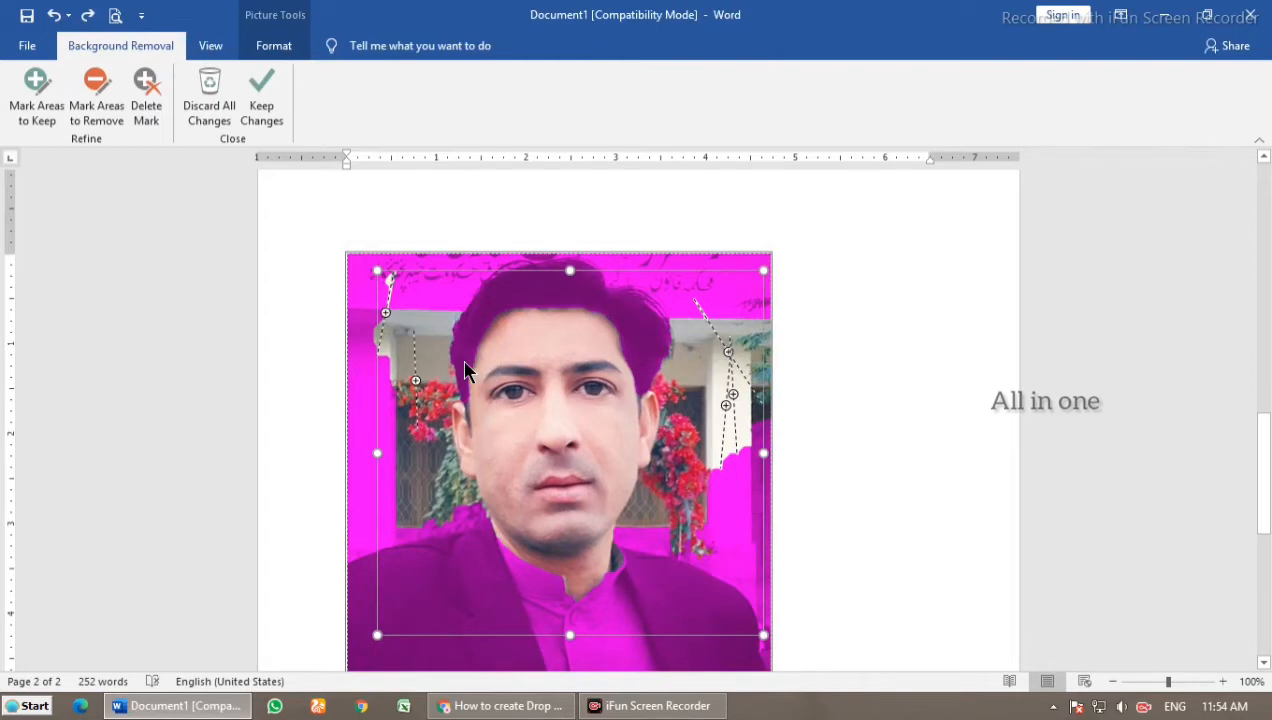
key(ctrl+z)
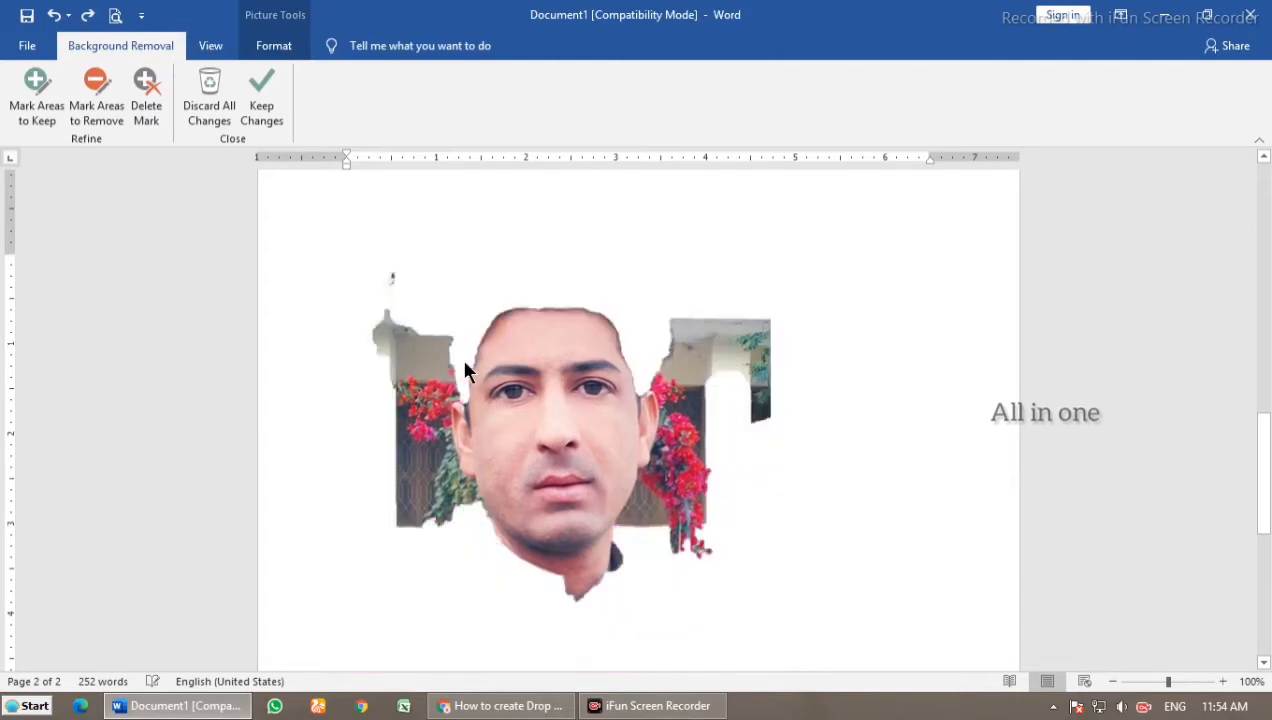
click(222, 104)
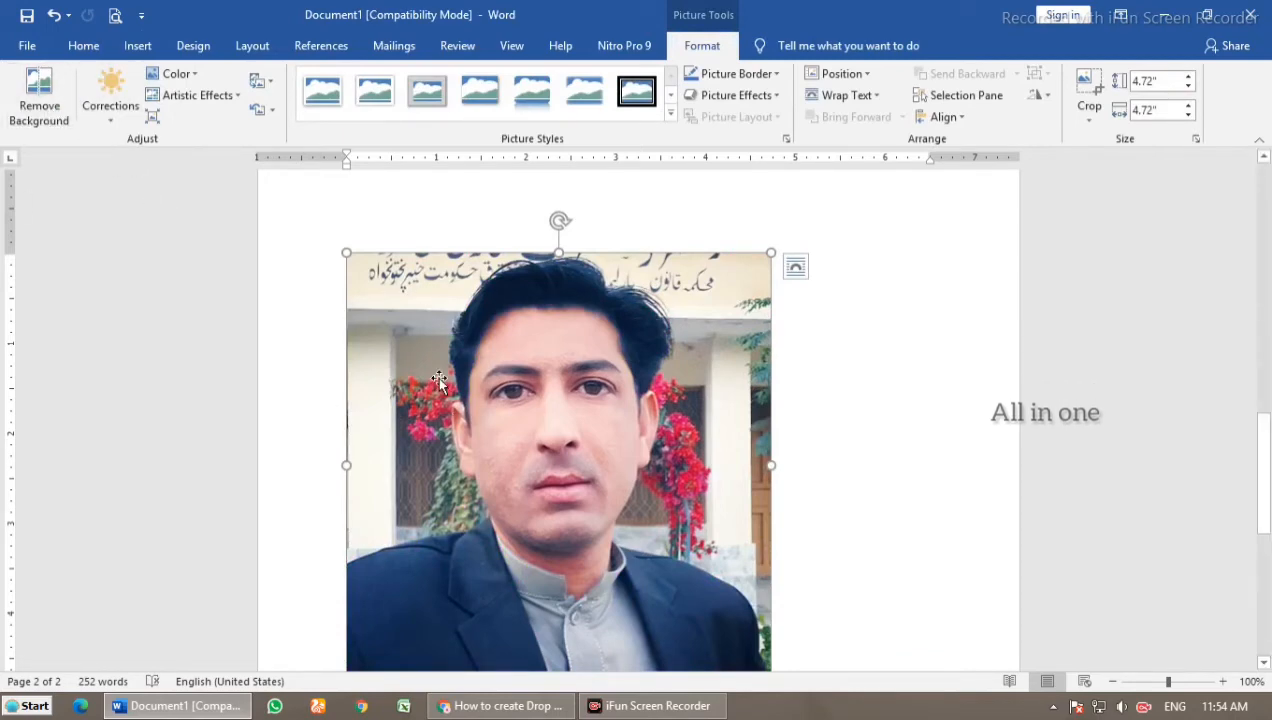
Step: Apply the Sharpen 50% correction to the portrait picture
scroll(497, 411, down, 2)
scroll(440, 368, up, 3)
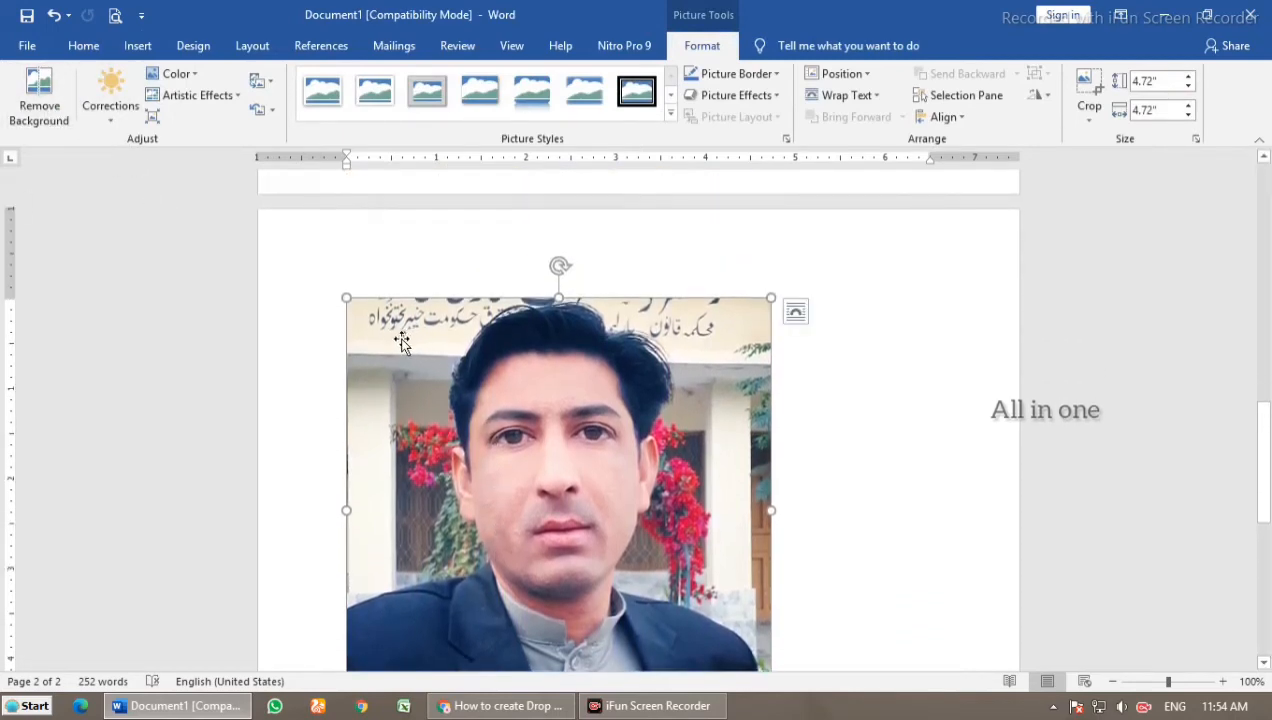
click(103, 112)
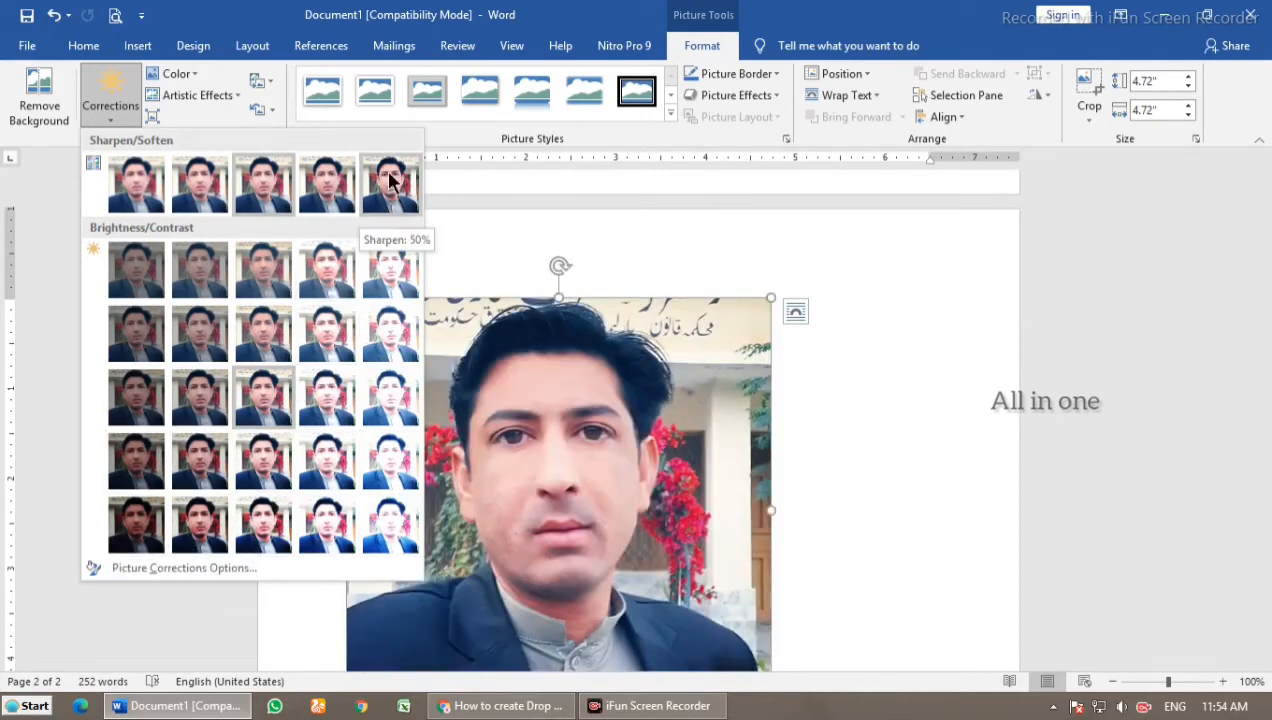
click(390, 180)
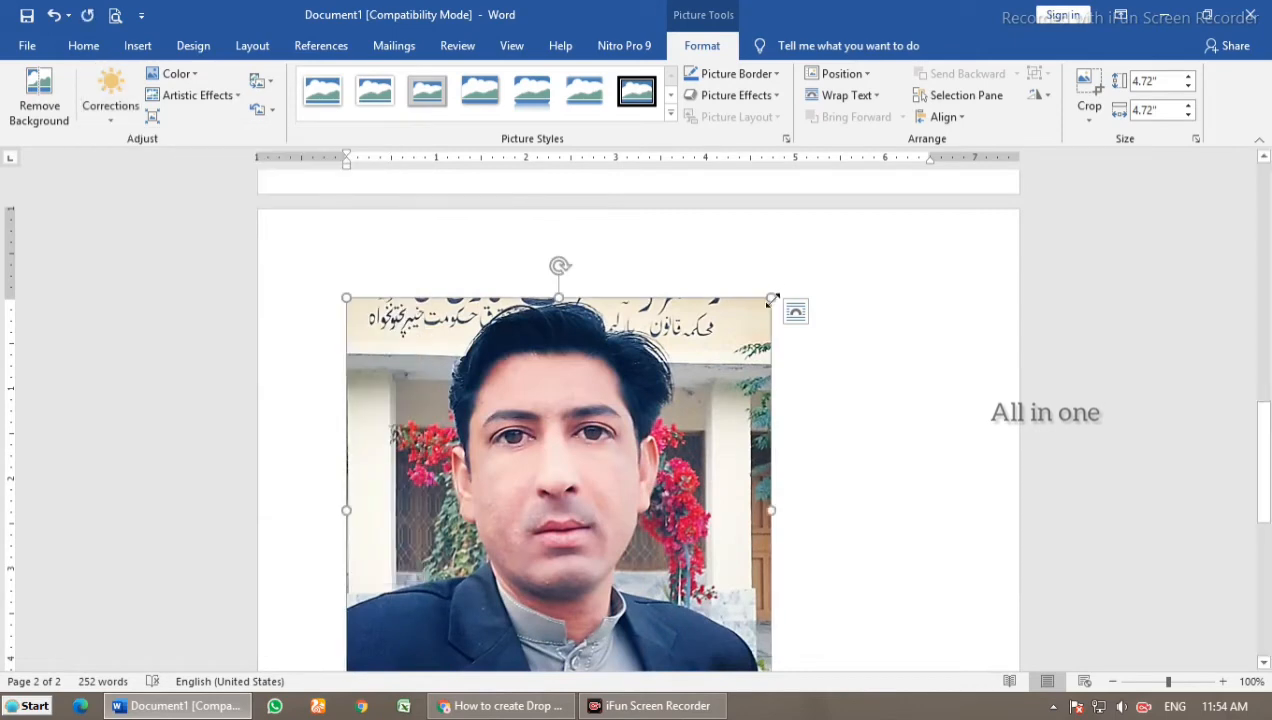
Step: Shrink the portrait picture to about 2.93 by 2.93 inches and keep it selected
drag(773, 298, 715, 308)
scroll(588, 499, down, 2)
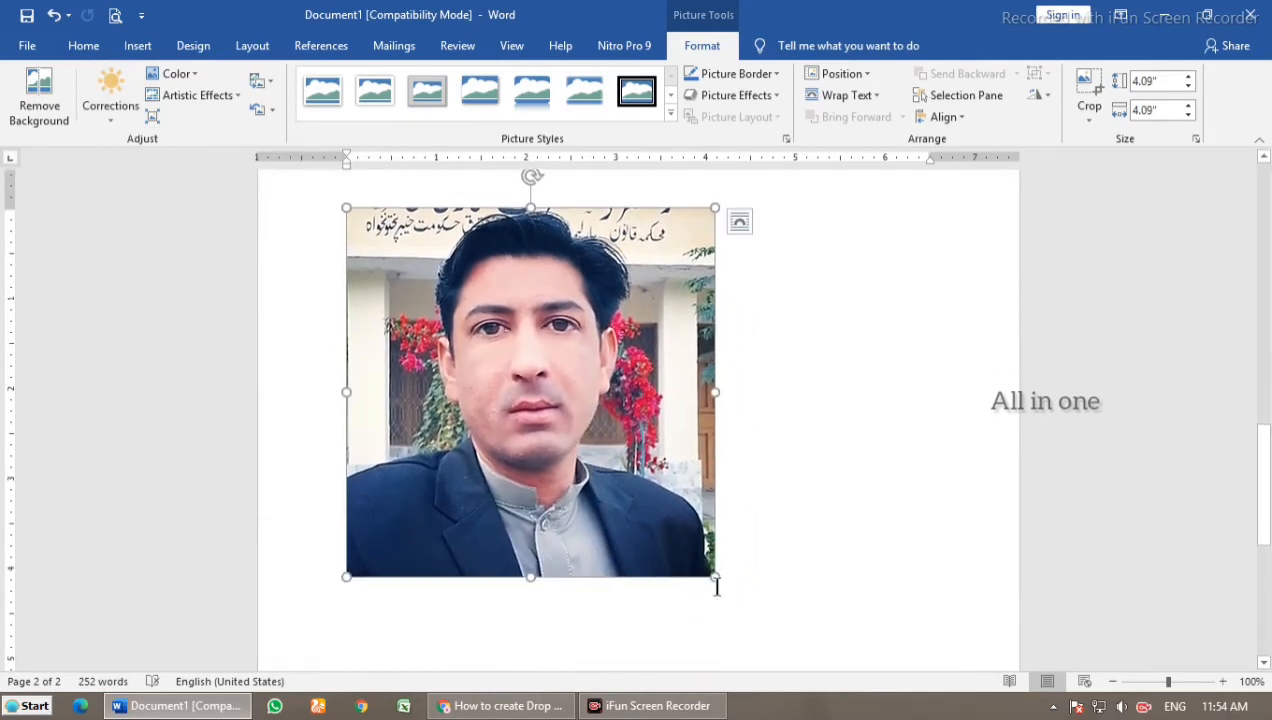
drag(712, 577, 611, 472)
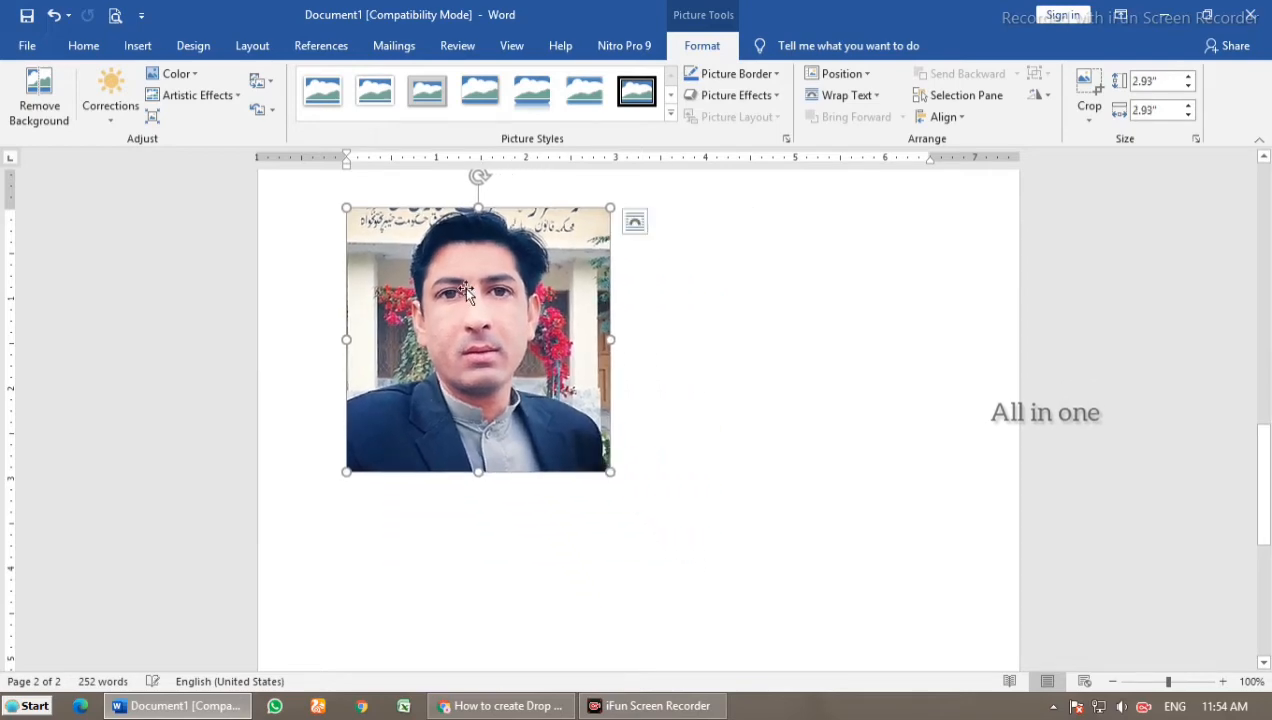
click(306, 609)
click(505, 292)
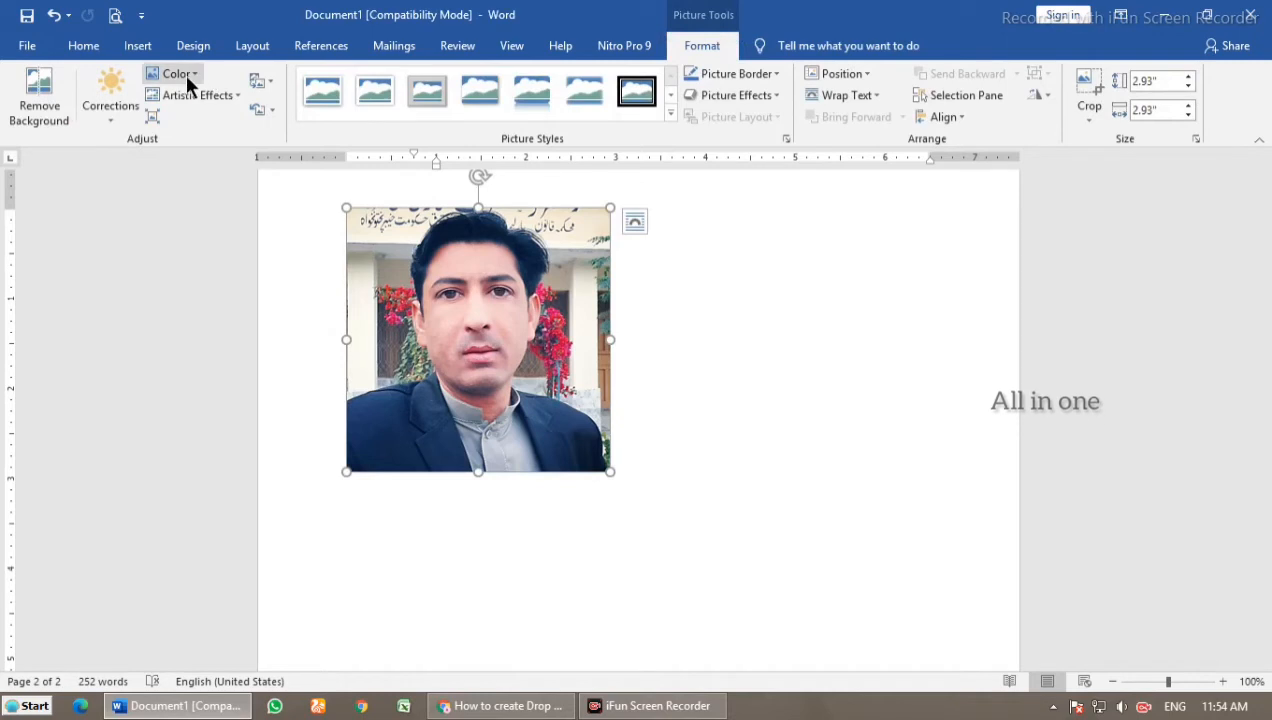
Step: Enlarge the portrait picture to about 5.09 by 5.09 inches
click(192, 74)
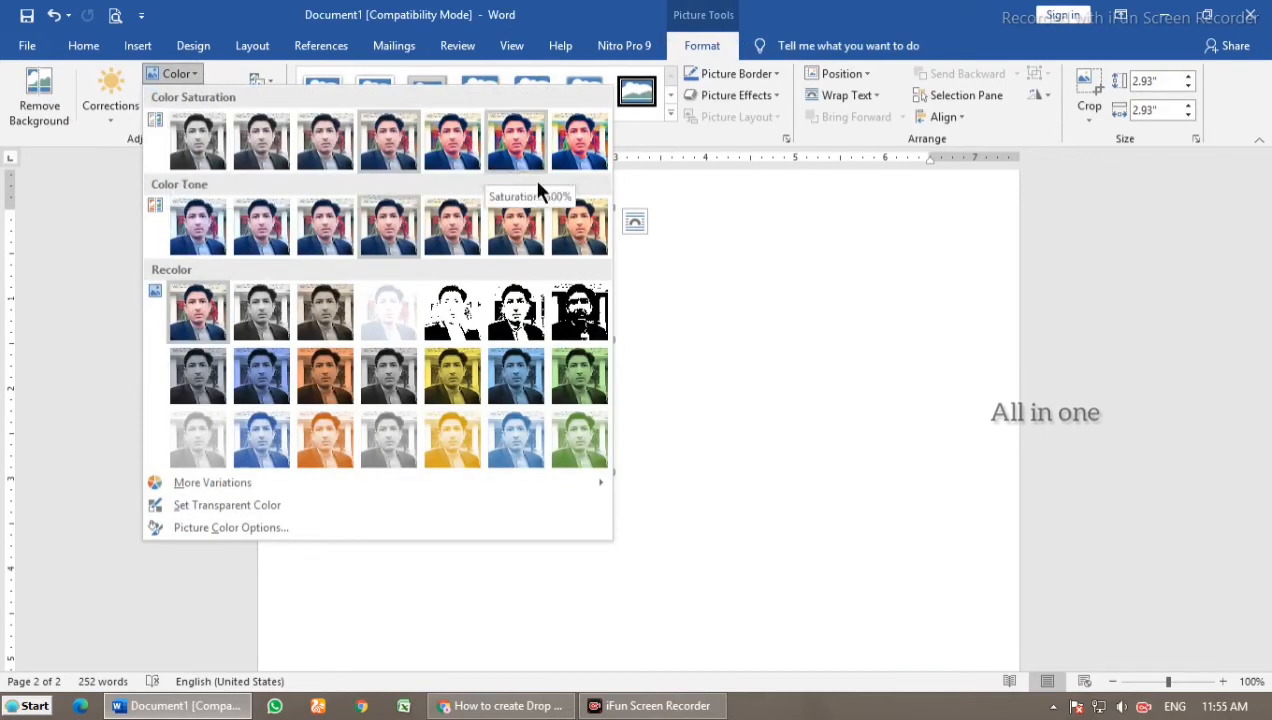
click(692, 297)
drag(554, 299, 690, 309)
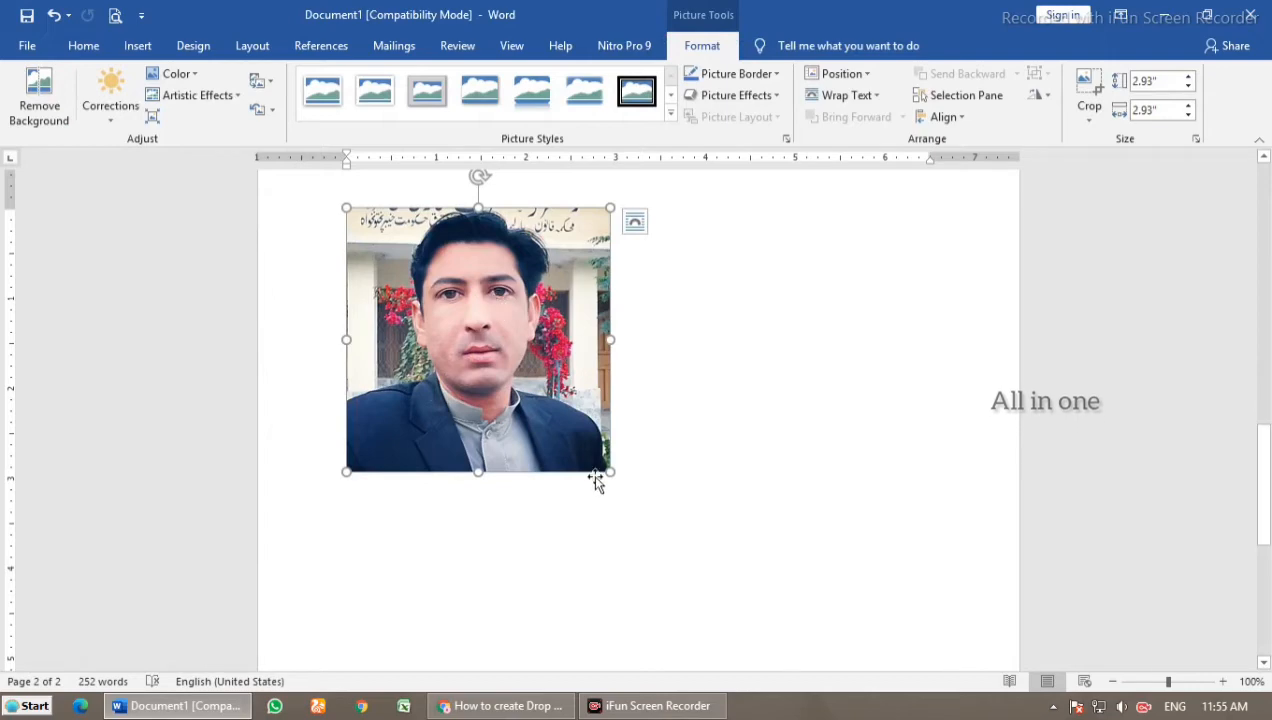
drag(609, 469, 805, 666)
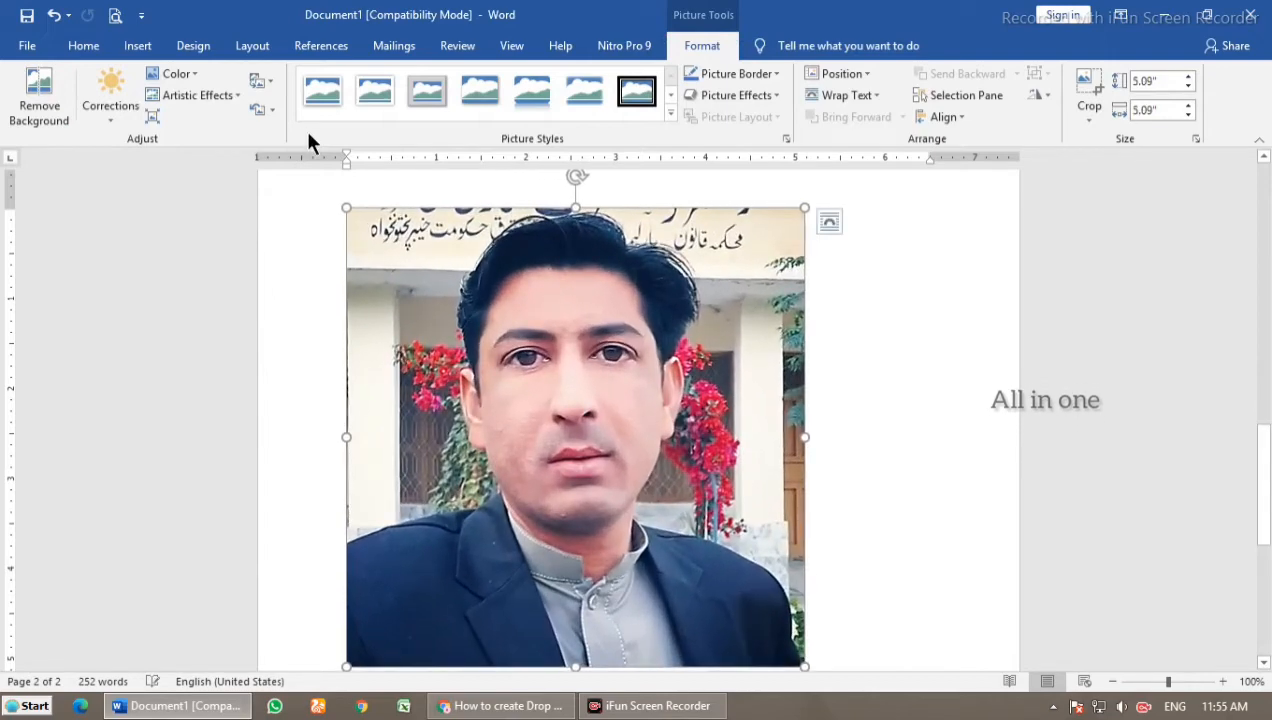
Step: Set the wall color at the lettering above the head as the picture's transparent color
click(188, 74)
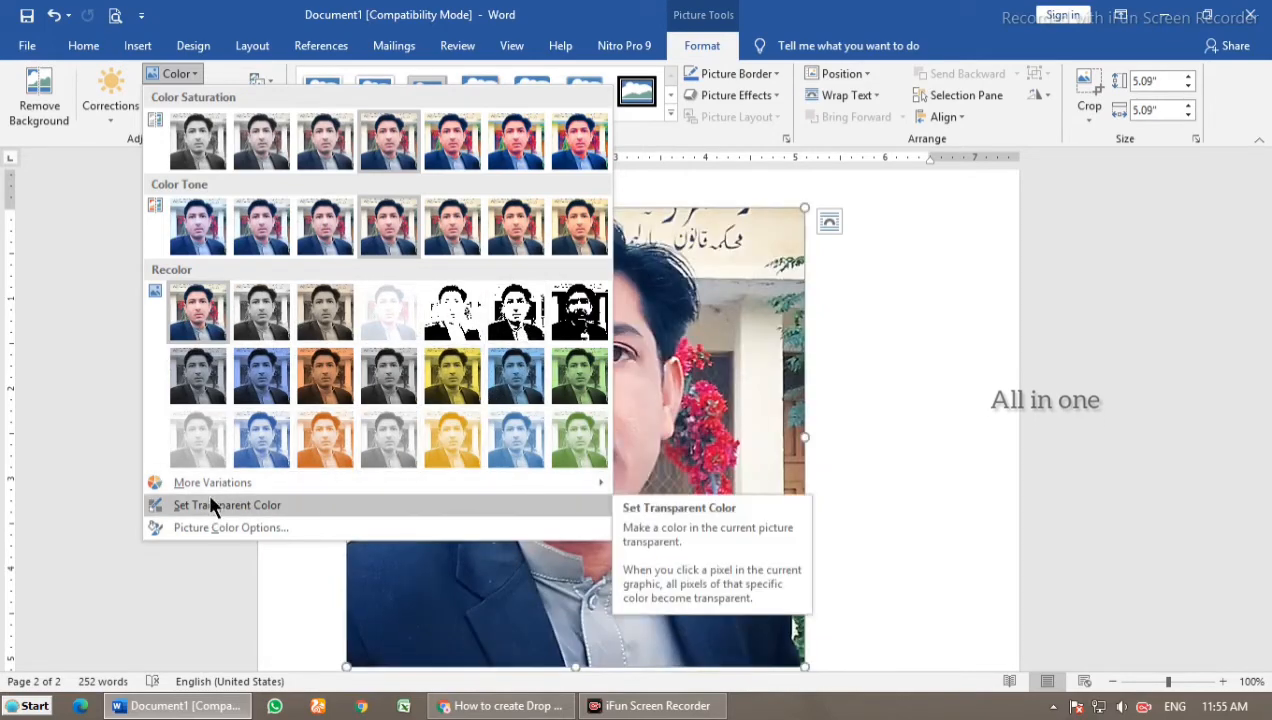
mouse_move(204, 480)
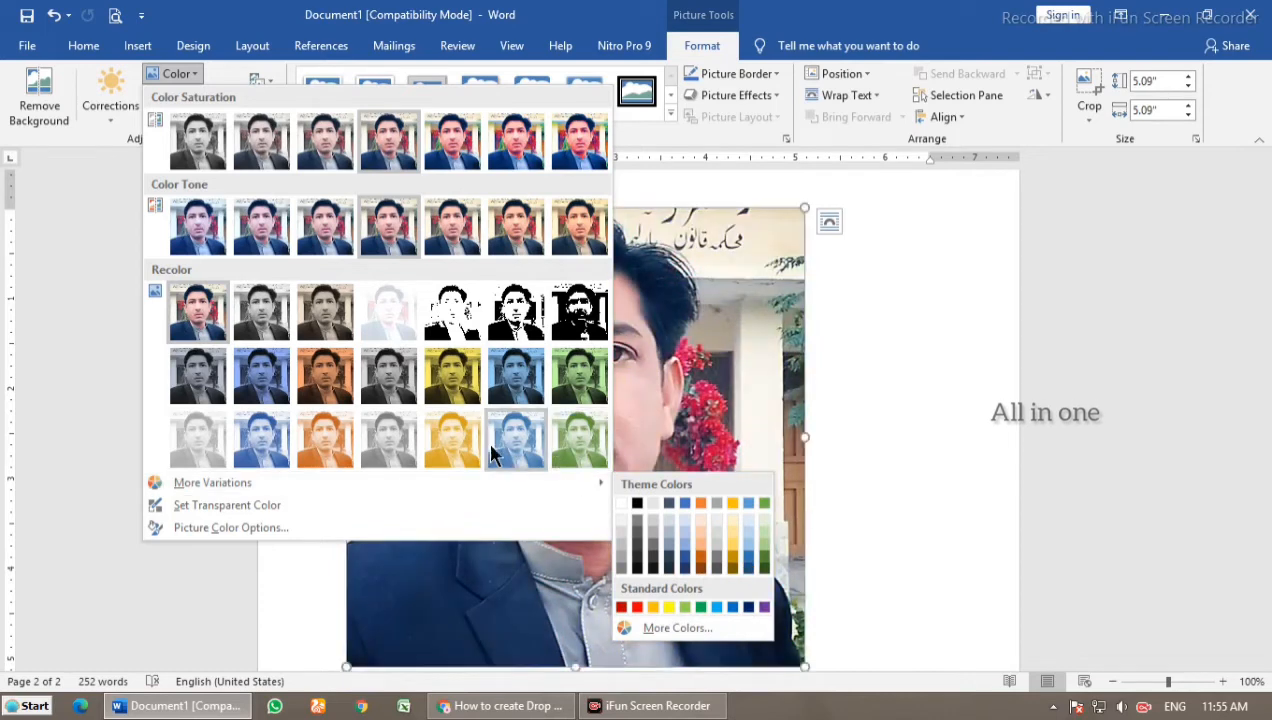
click(229, 504)
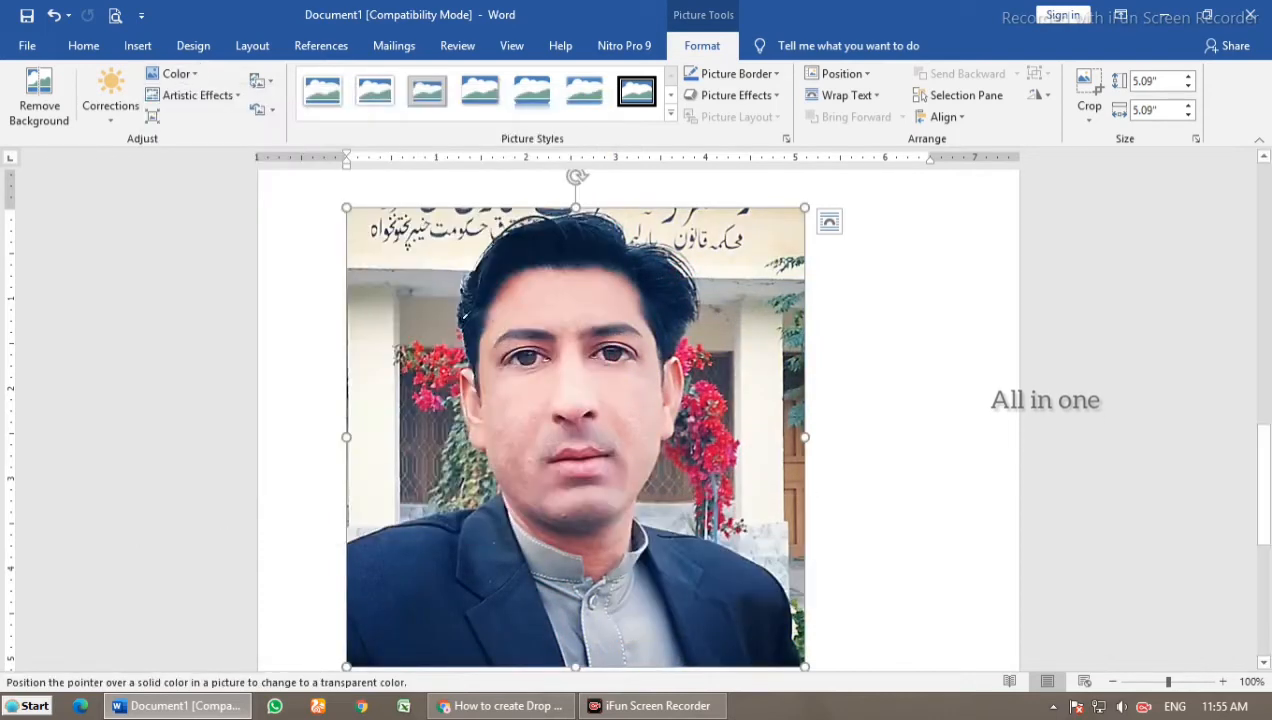
click(409, 242)
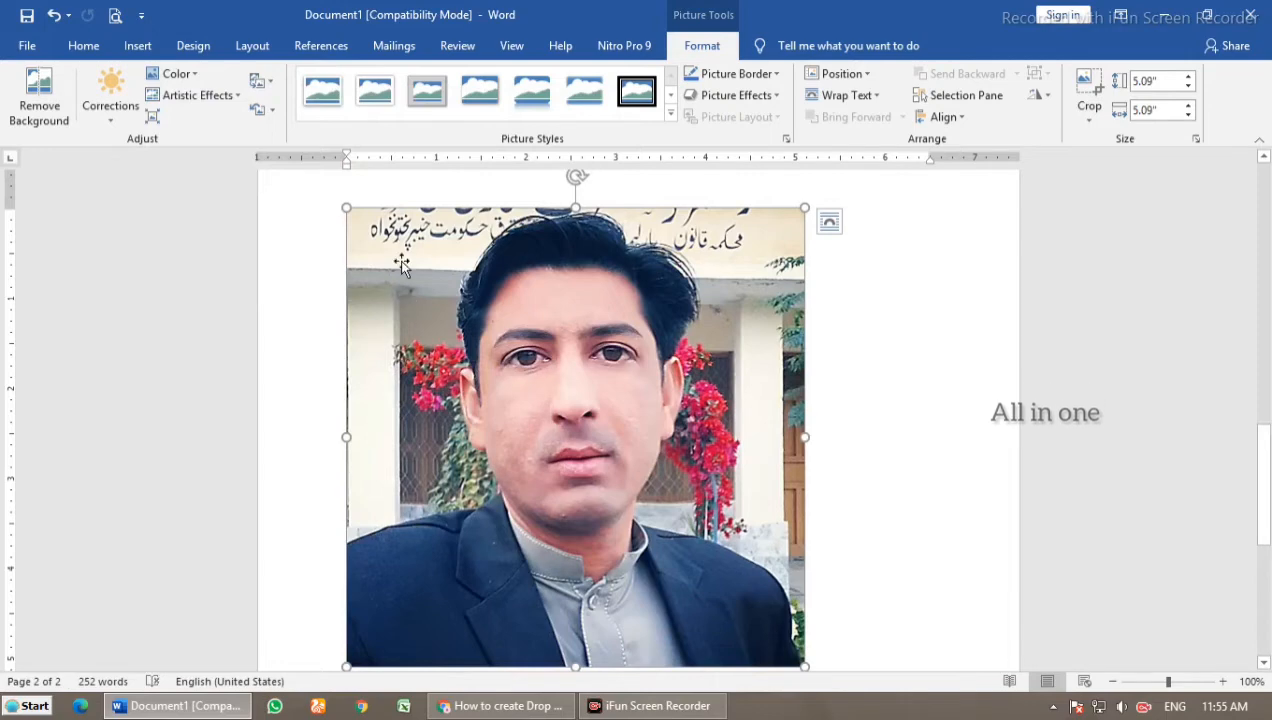
Step: Set the wall color just below the lettering as the transparent color, and check the picture while deselected
click(184, 74)
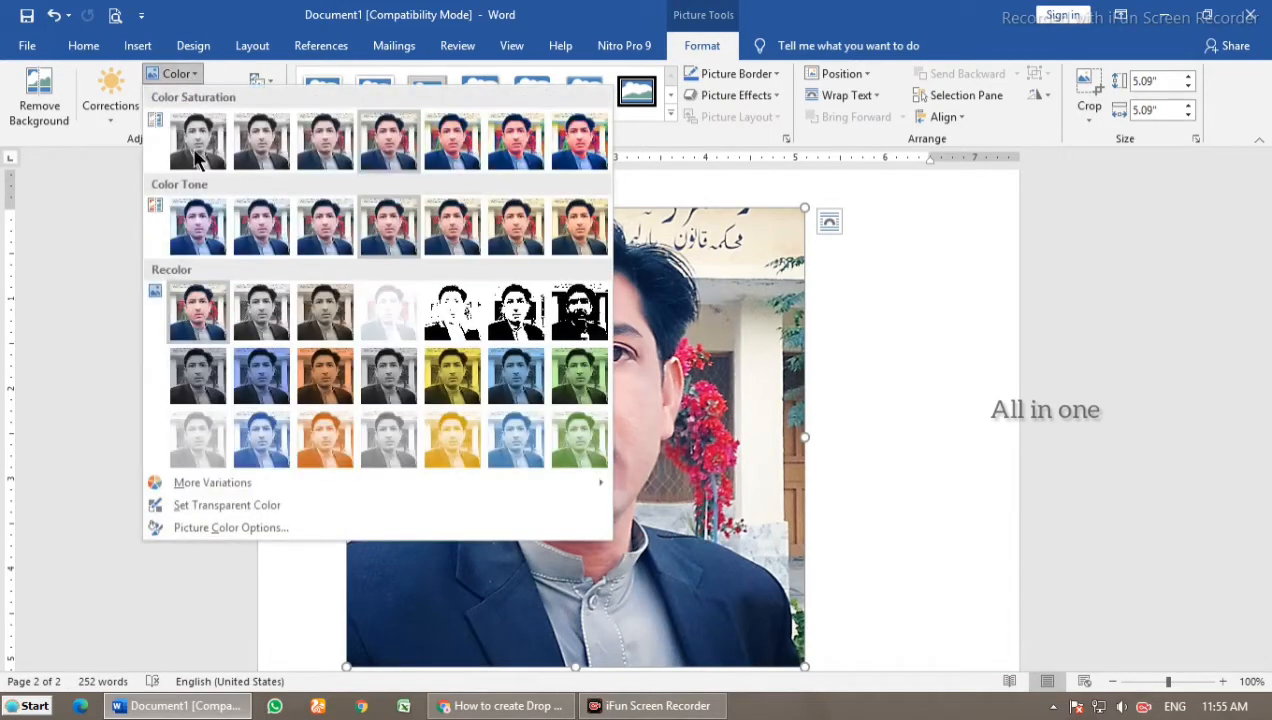
click(186, 500)
click(419, 266)
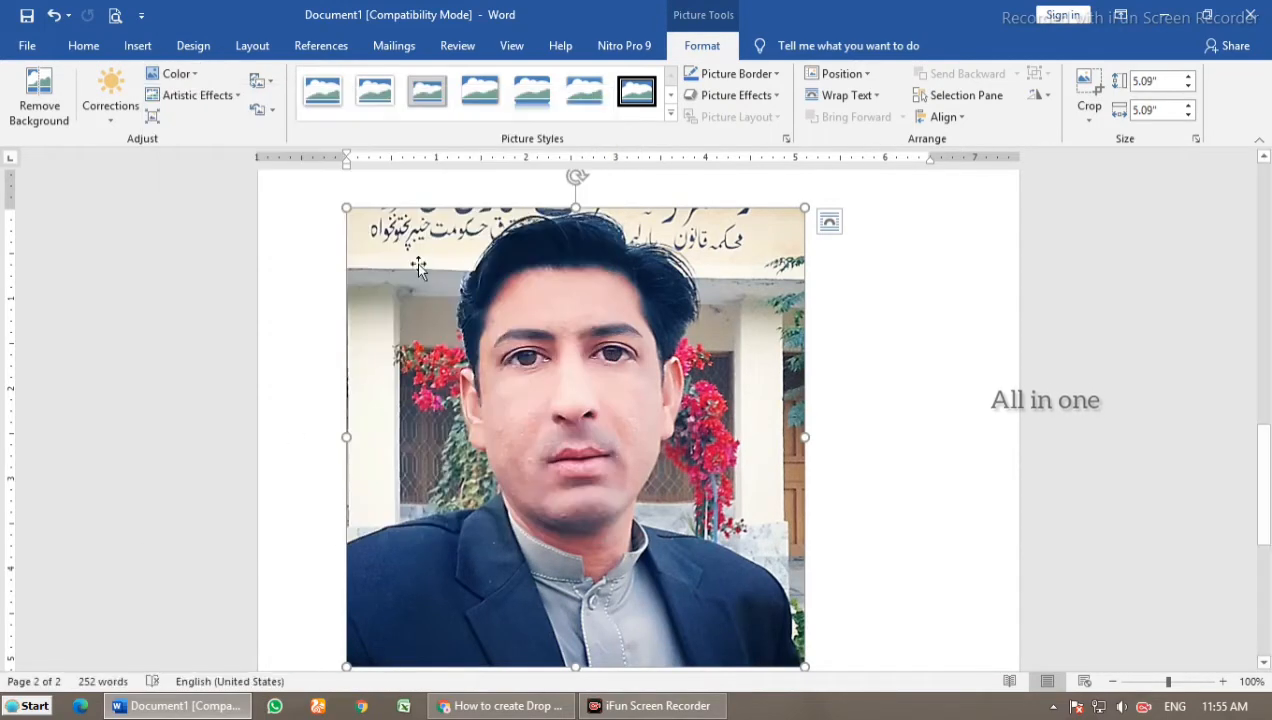
click(295, 250)
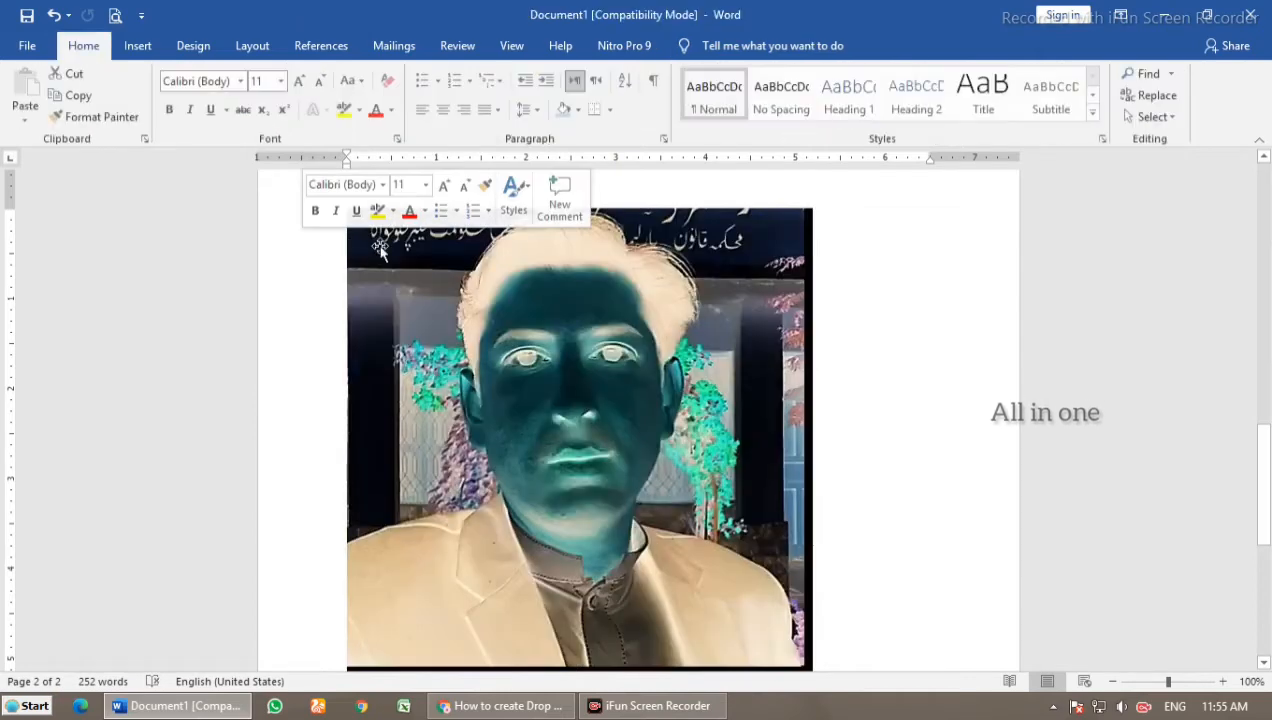
click(416, 289)
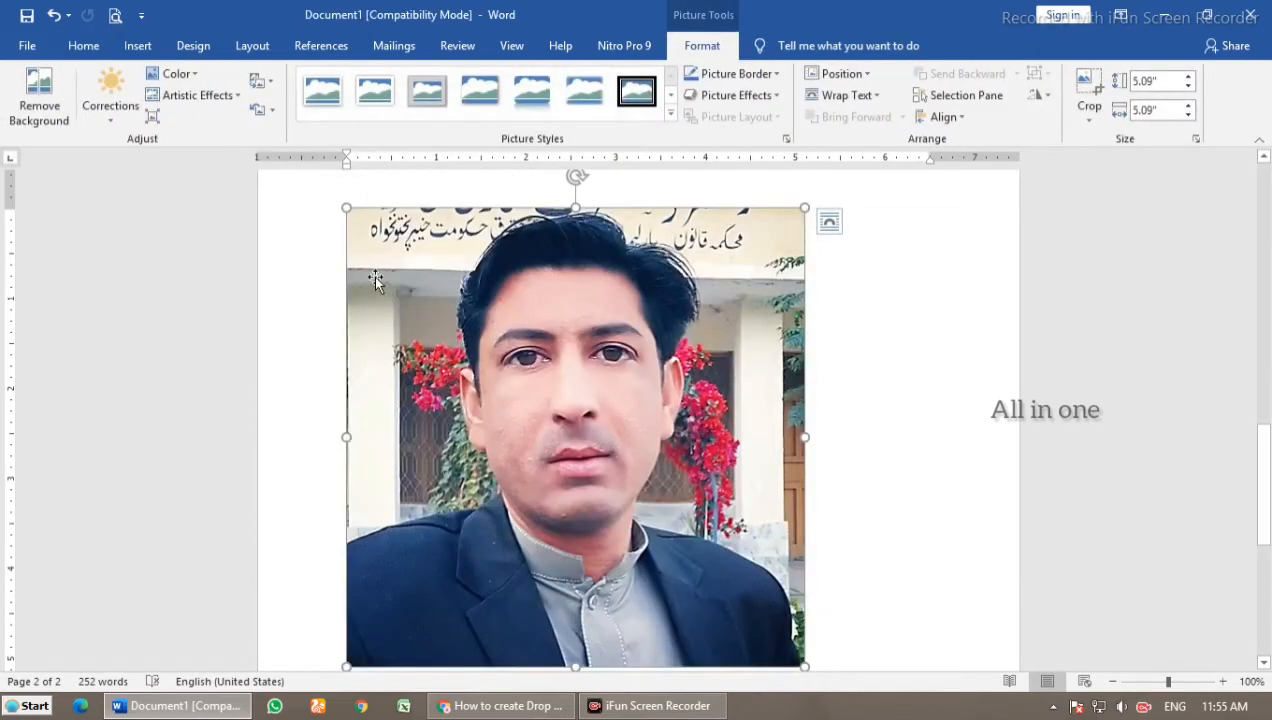
Step: Apply the Glass artistic effect to the portrait picture
click(238, 95)
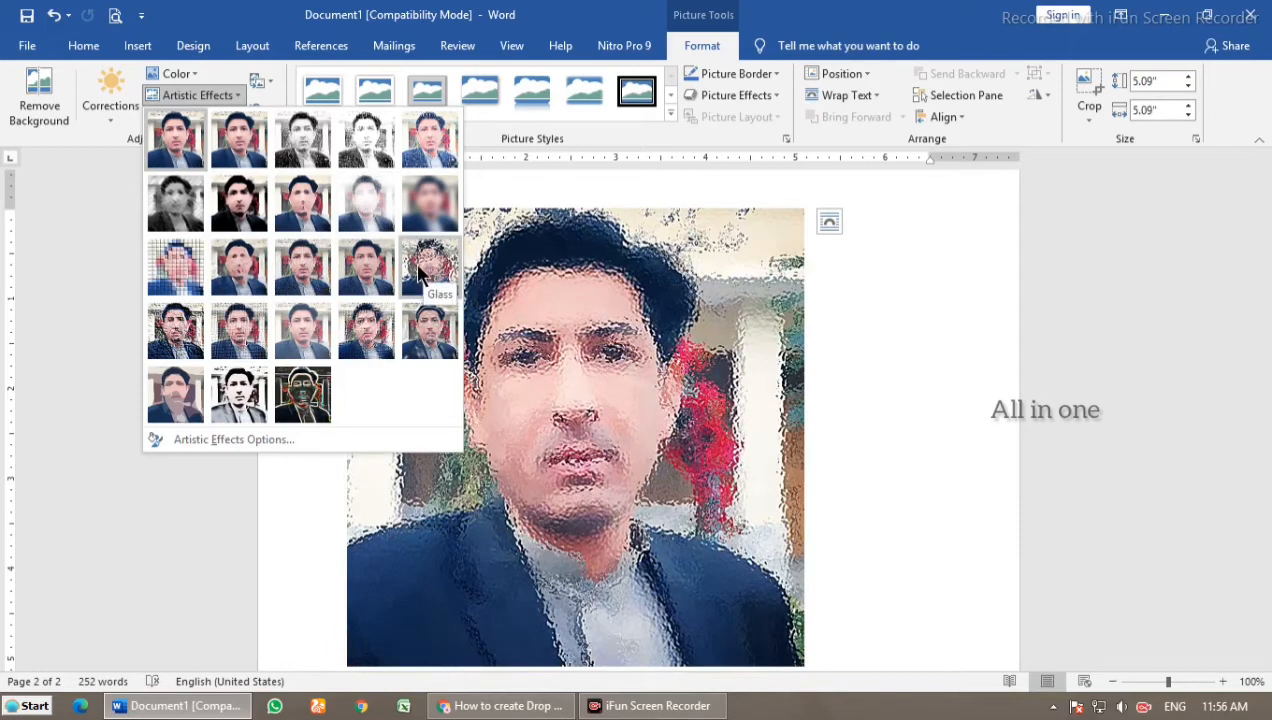
click(420, 272)
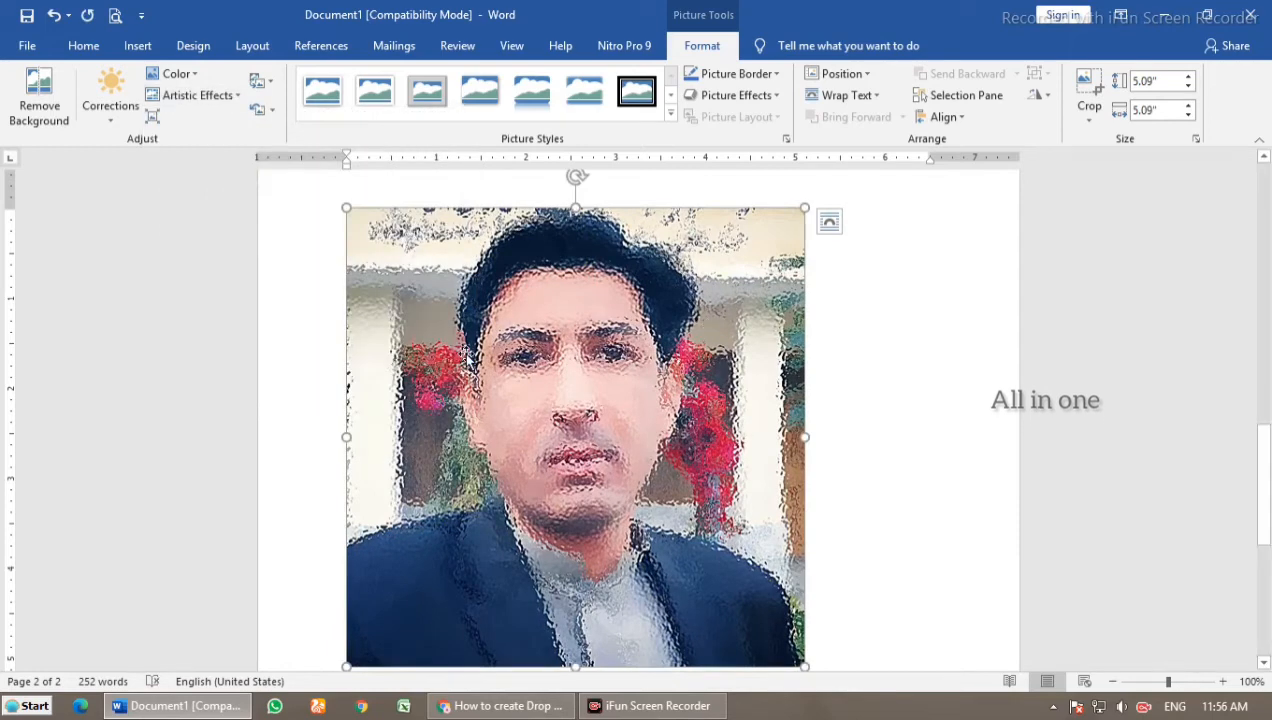
click(977, 269)
Step: Preview the frame, shadow and edge picture styles on the portrait picture
click(640, 310)
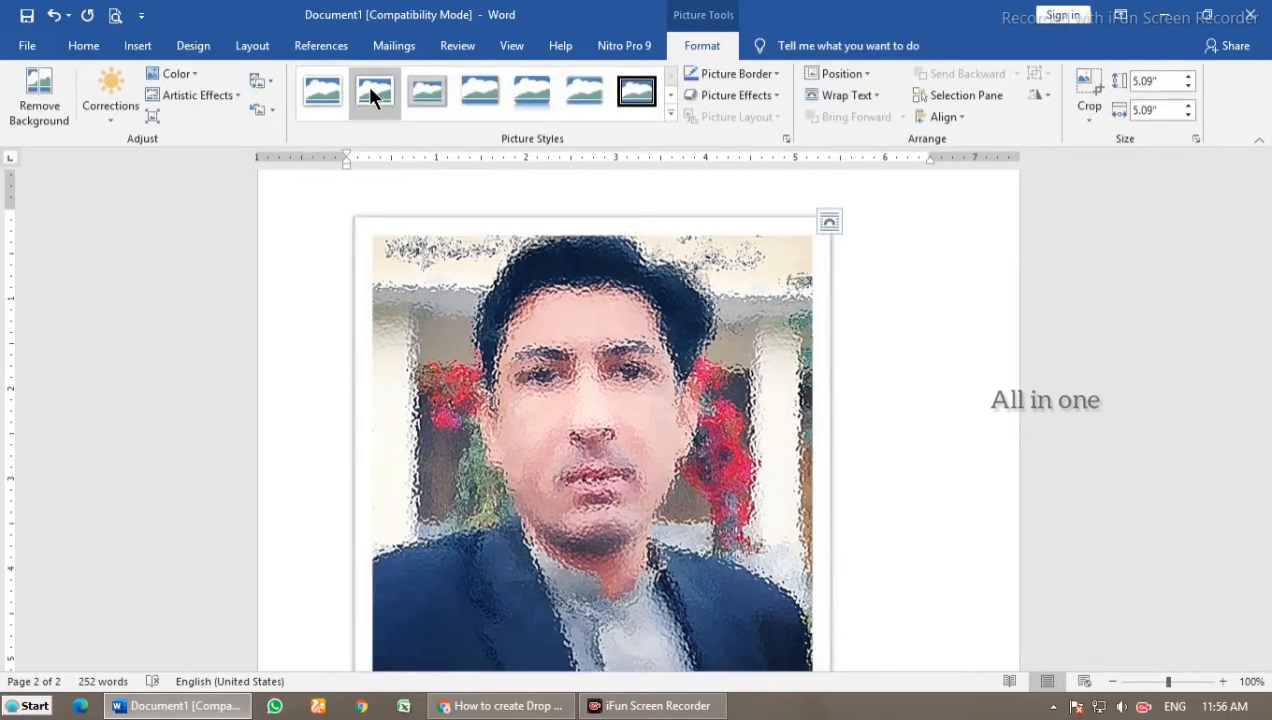
click(438, 87)
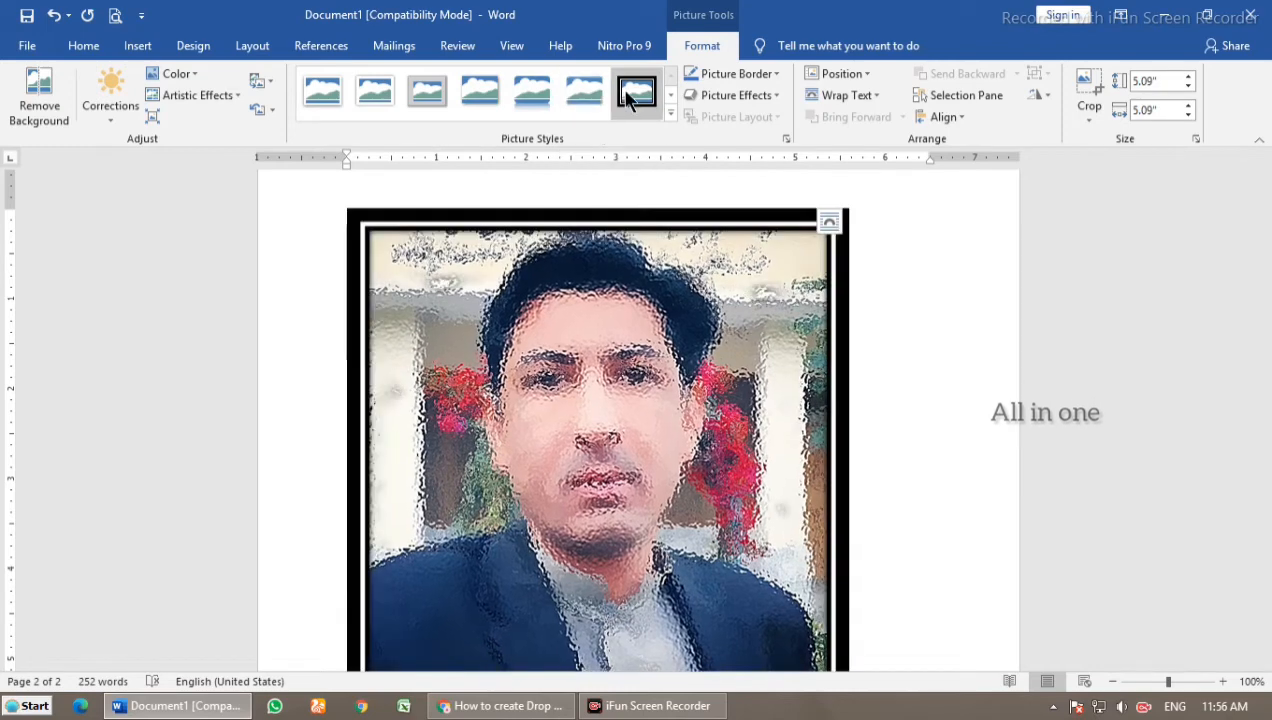
click(668, 95)
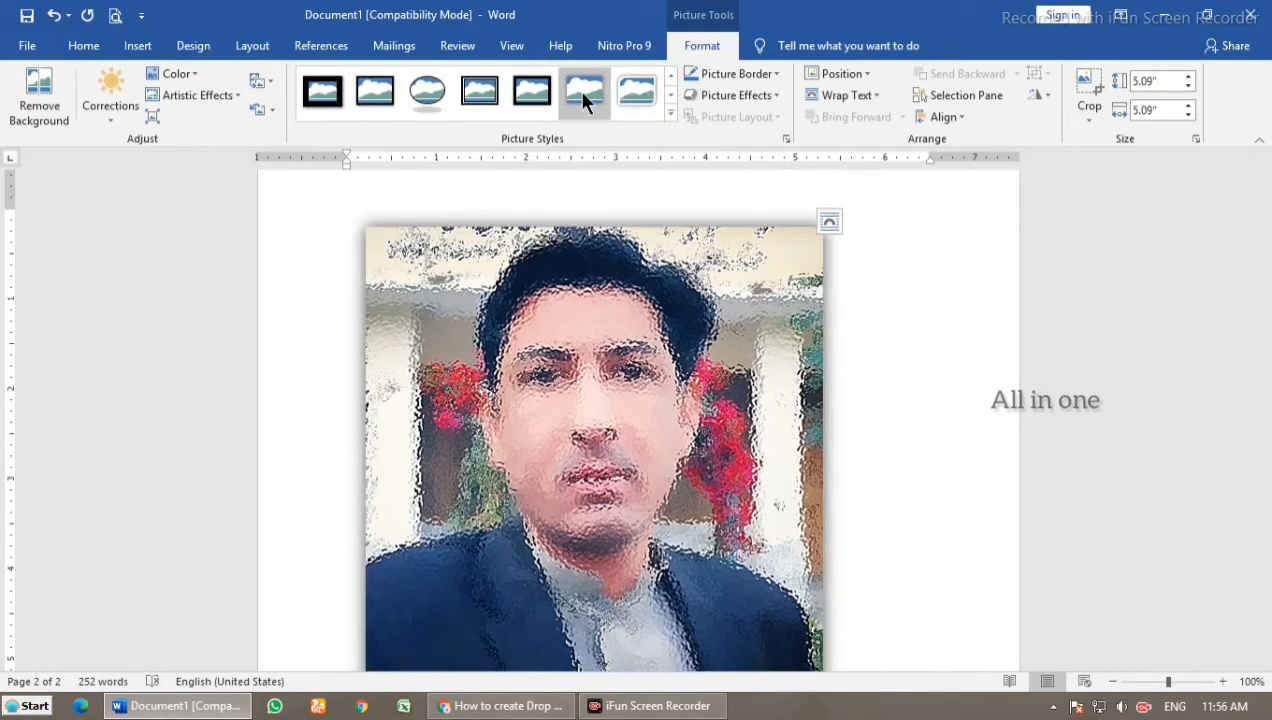
click(585, 95)
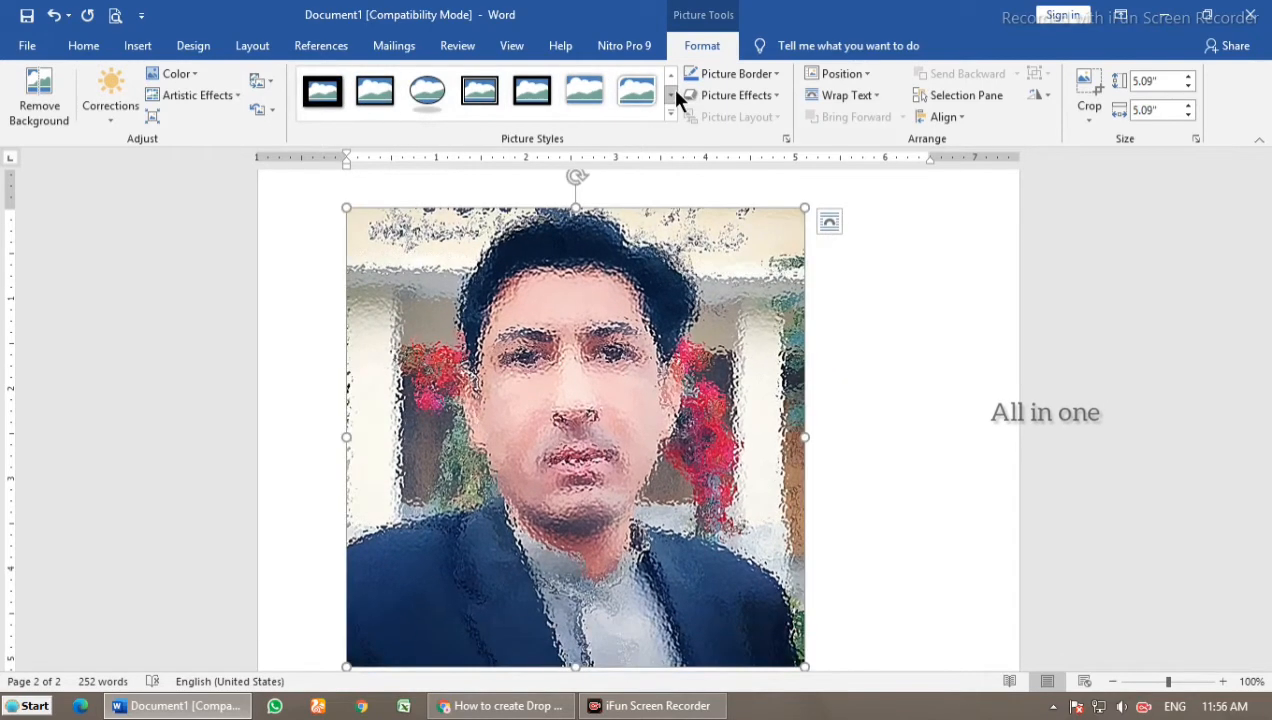
click(670, 95)
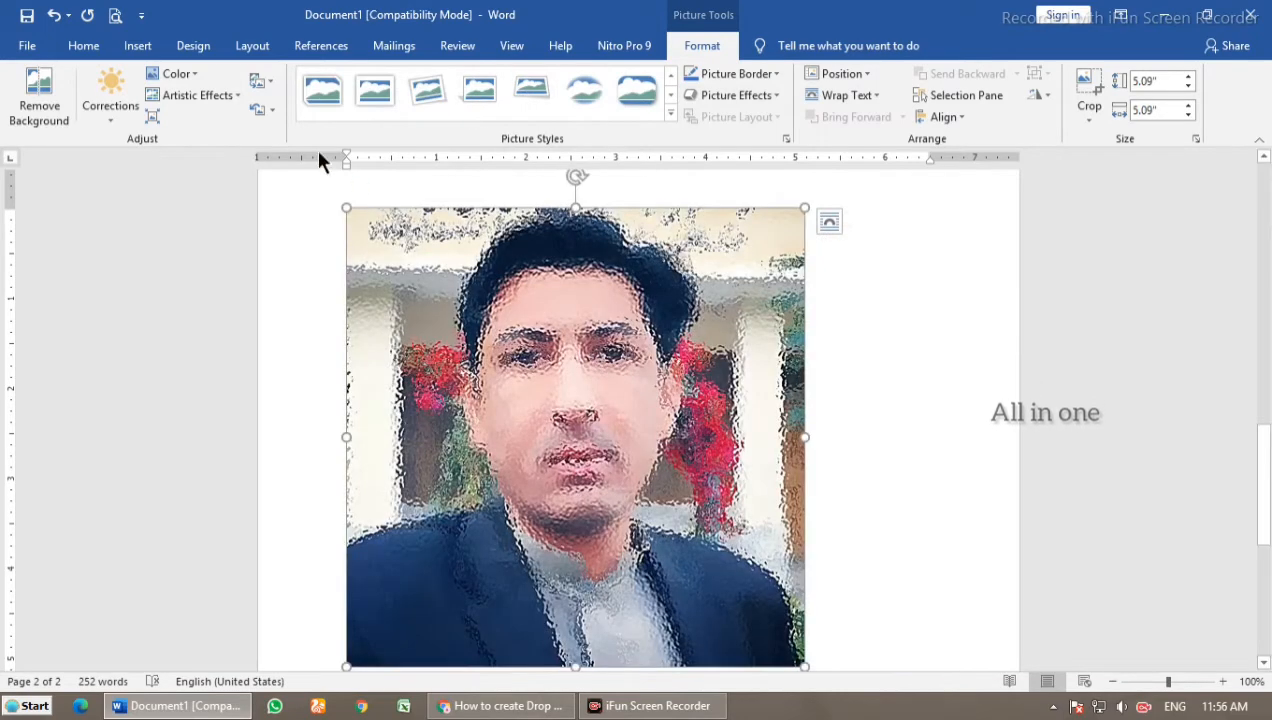
Step: Remove the artistic effect from the portrait picture and apply the metal oval picture style
click(222, 96)
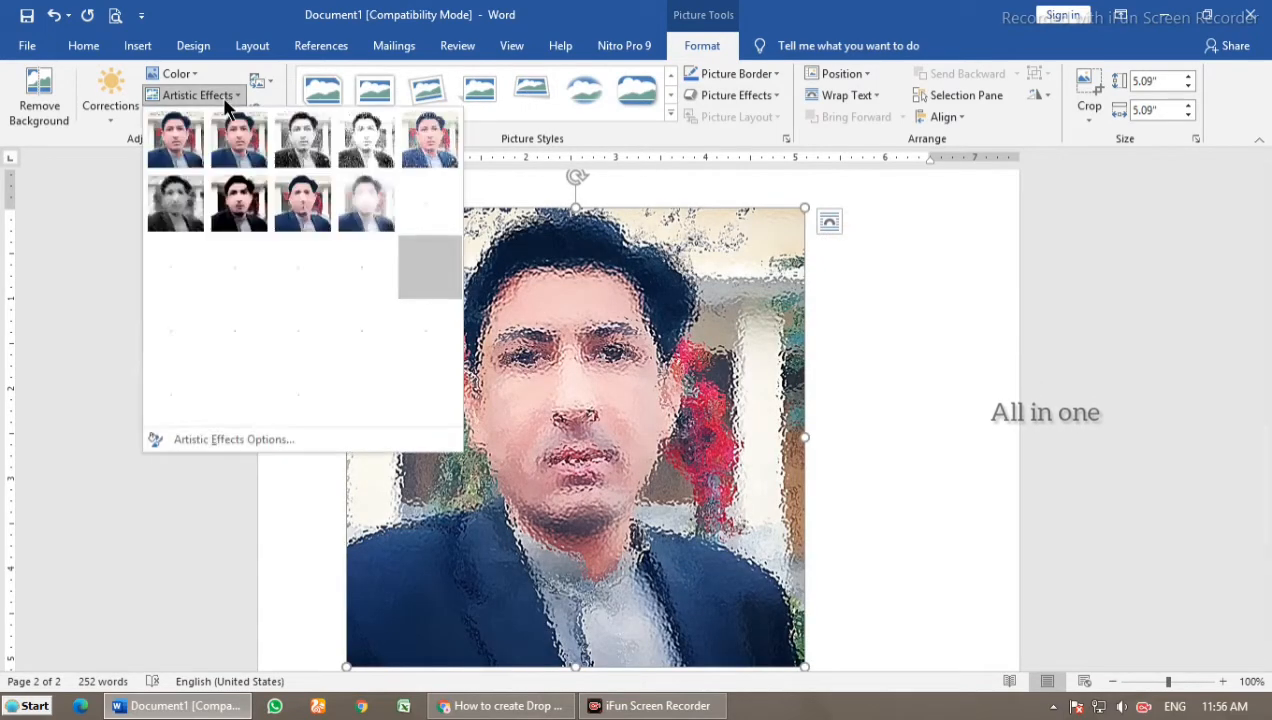
click(178, 145)
click(640, 90)
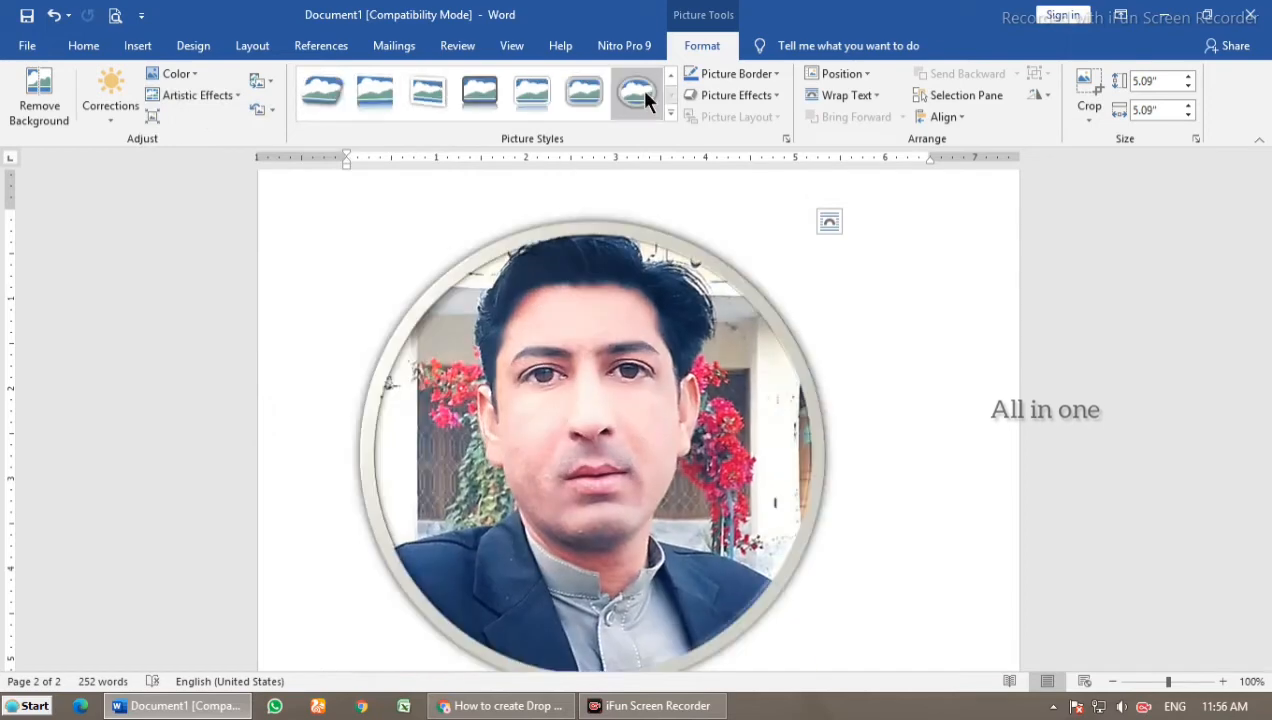
Step: Shrink the oval portrait picture to about 2.07 inches high by 2.37 inches wide, and deselect it
scroll(838, 613, down, 1)
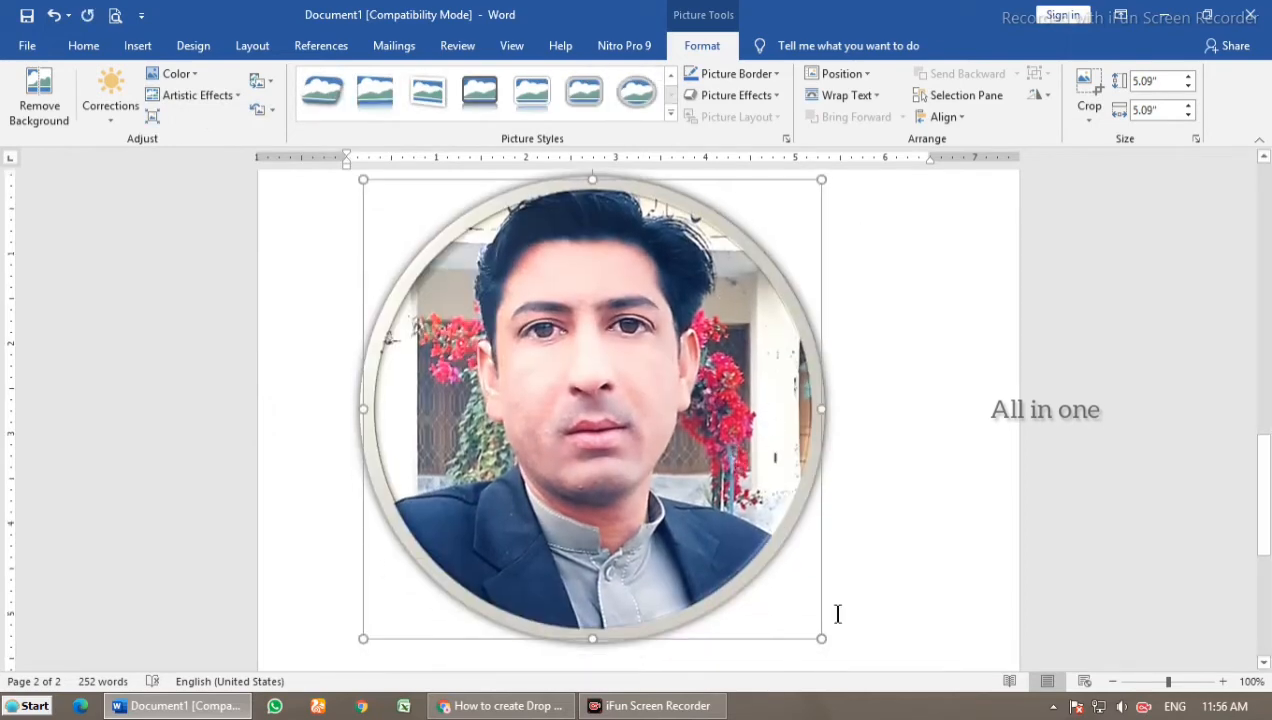
drag(820, 640, 629, 412)
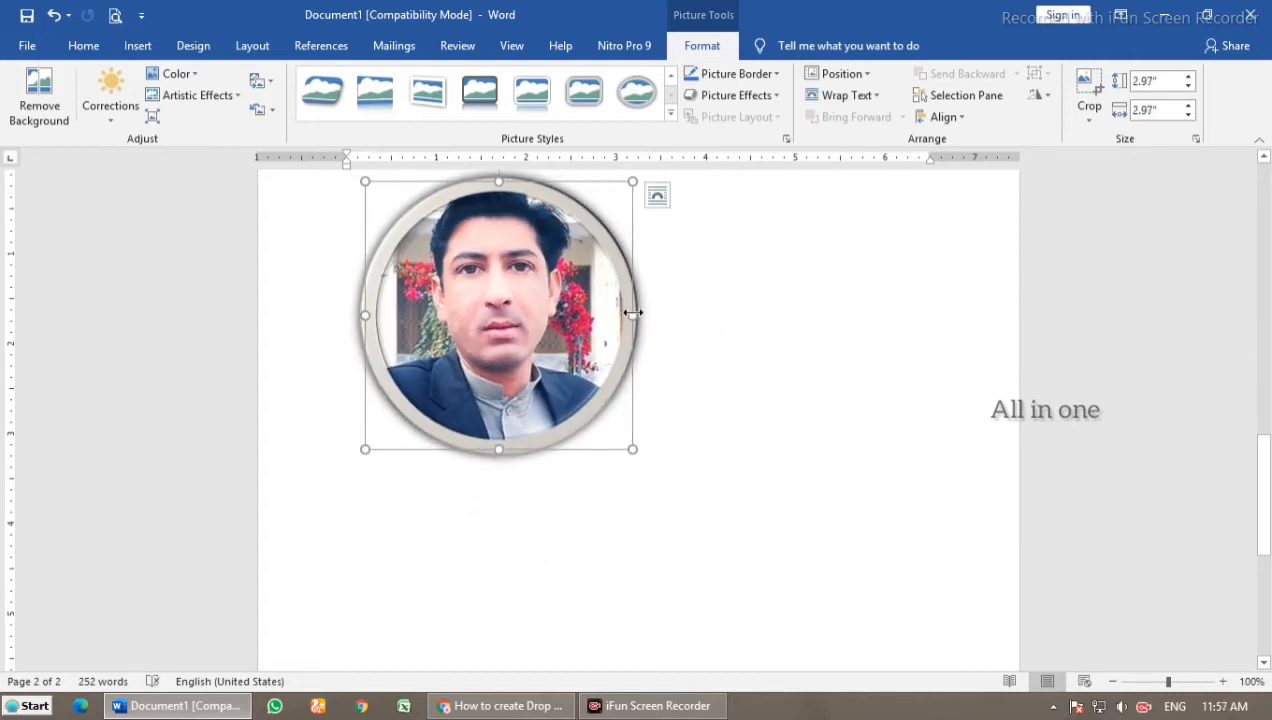
drag(633, 313, 578, 325)
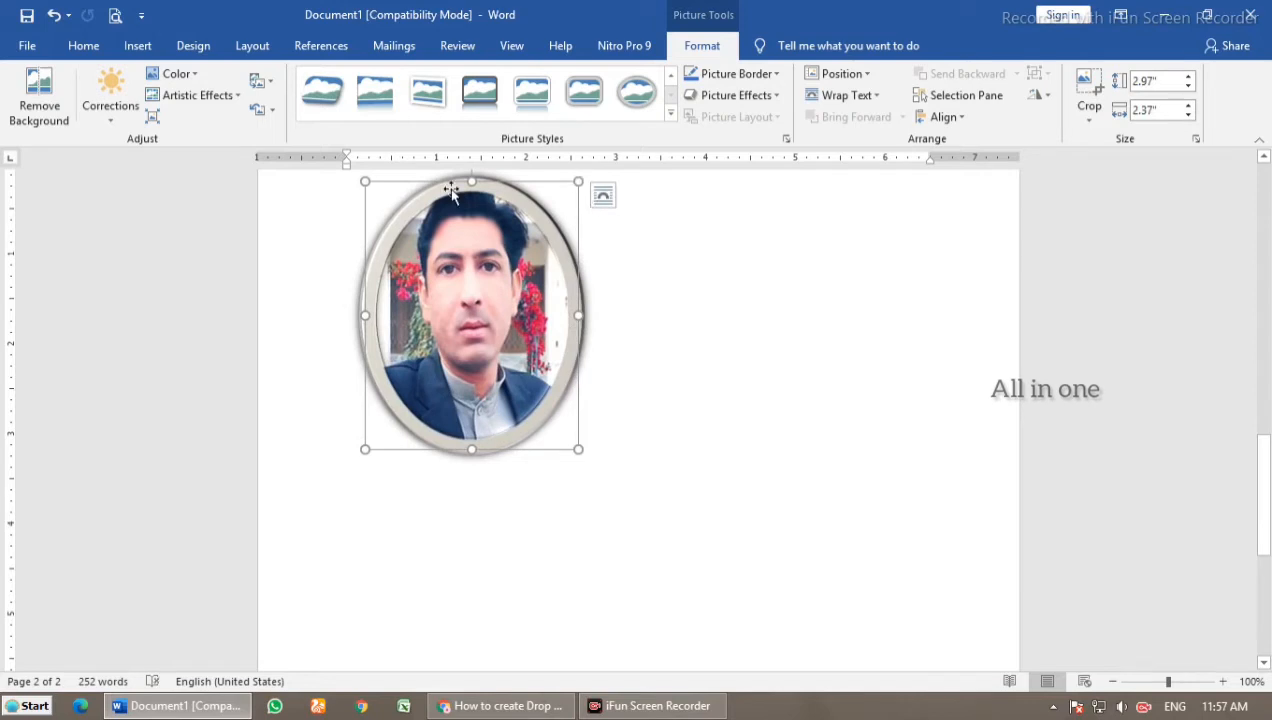
drag(471, 178, 474, 267)
click(708, 242)
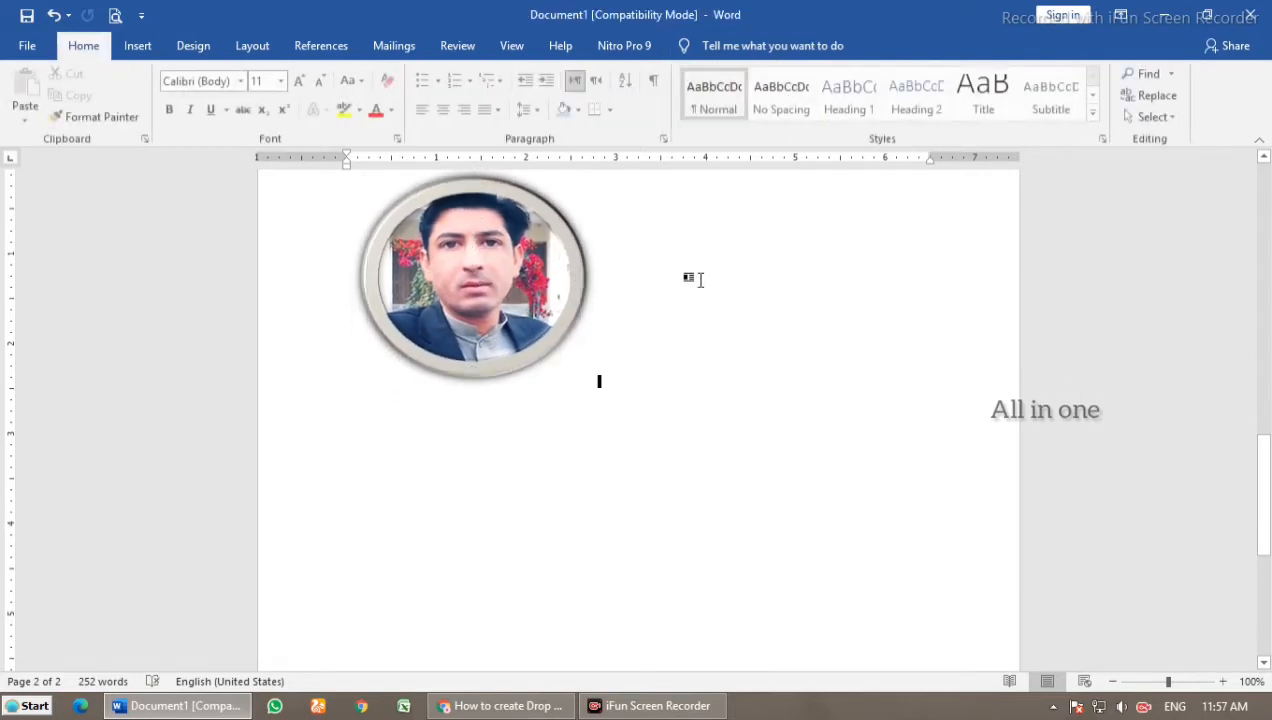
Step: Color the oval portrait picture's border with a standard red
scroll(568, 332, up, 5)
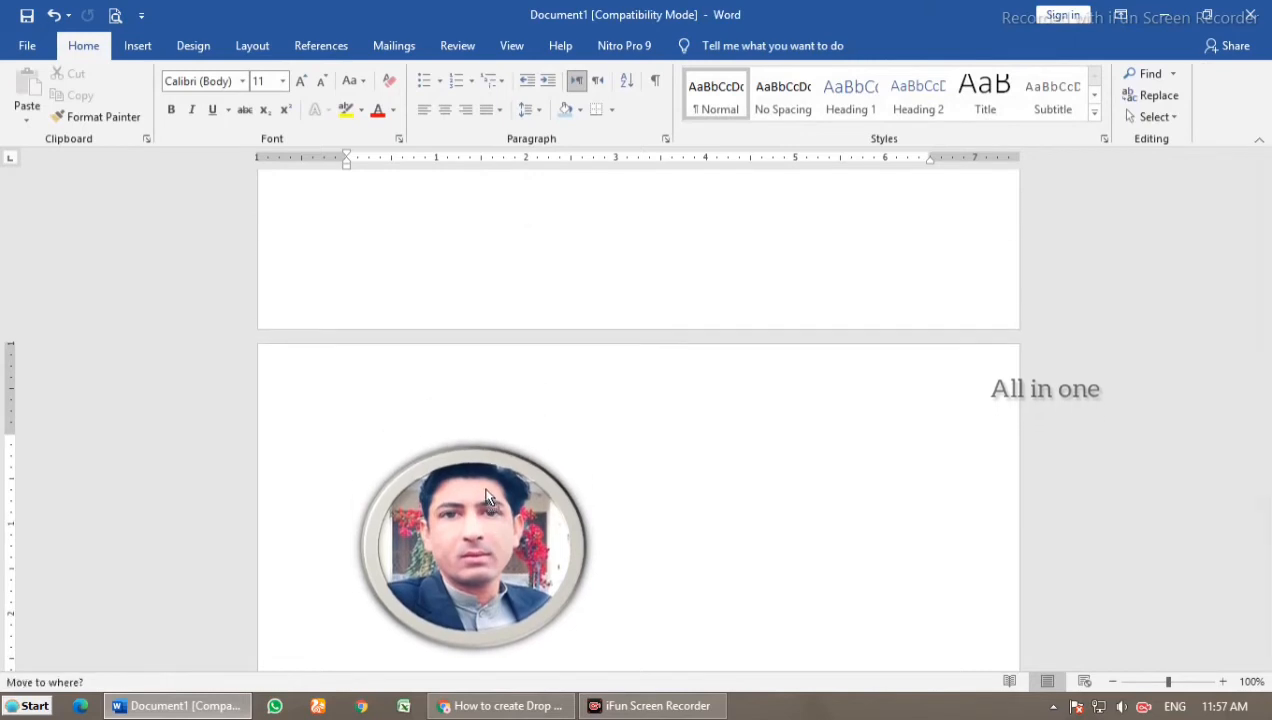
click(487, 494)
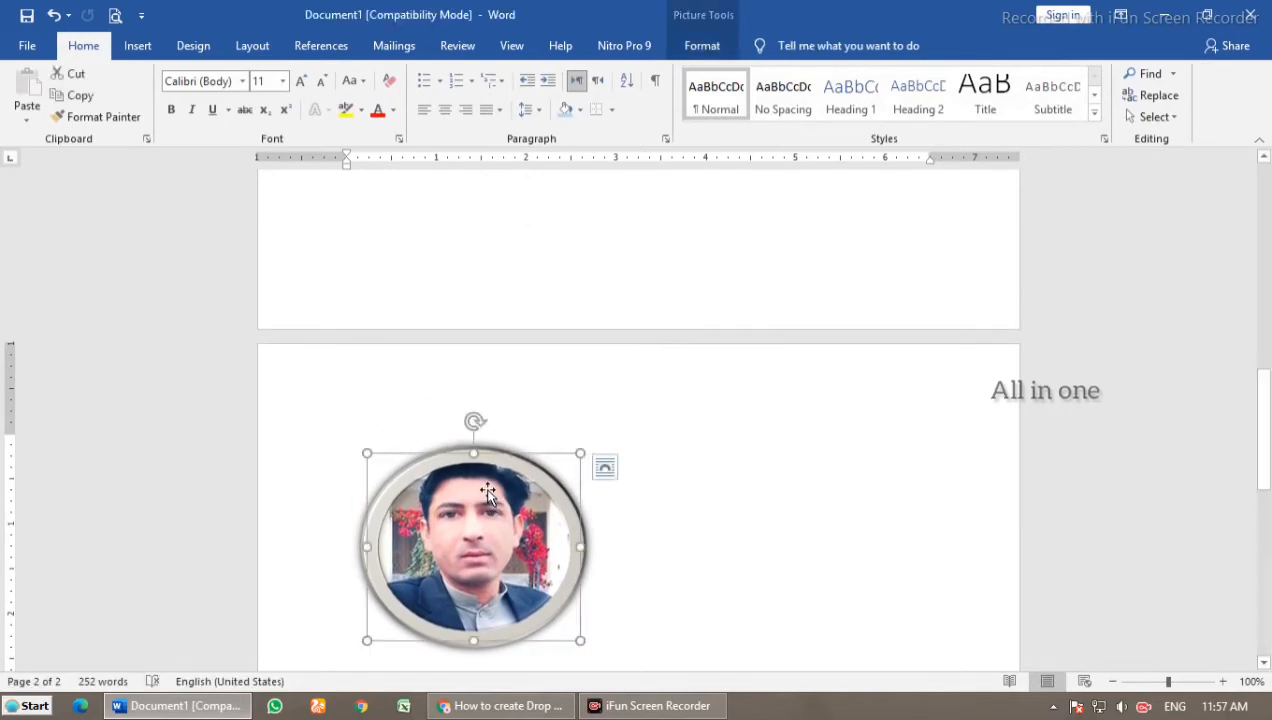
click(702, 45)
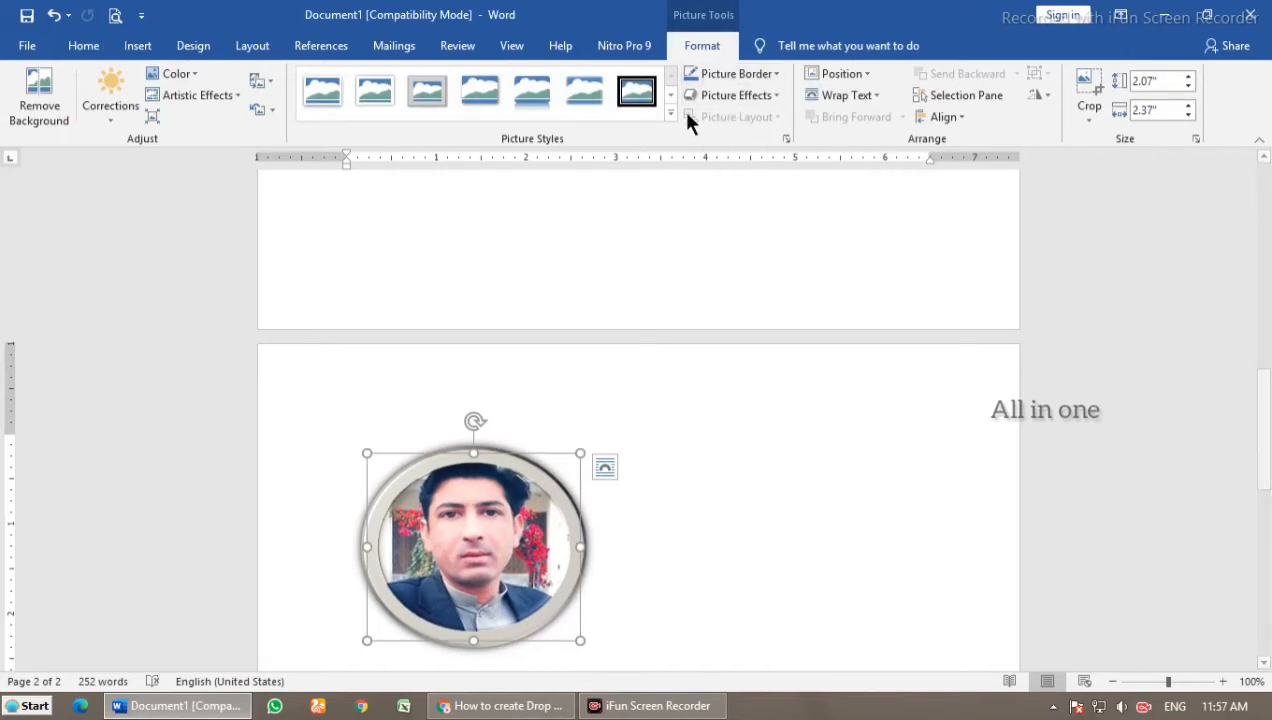
click(770, 74)
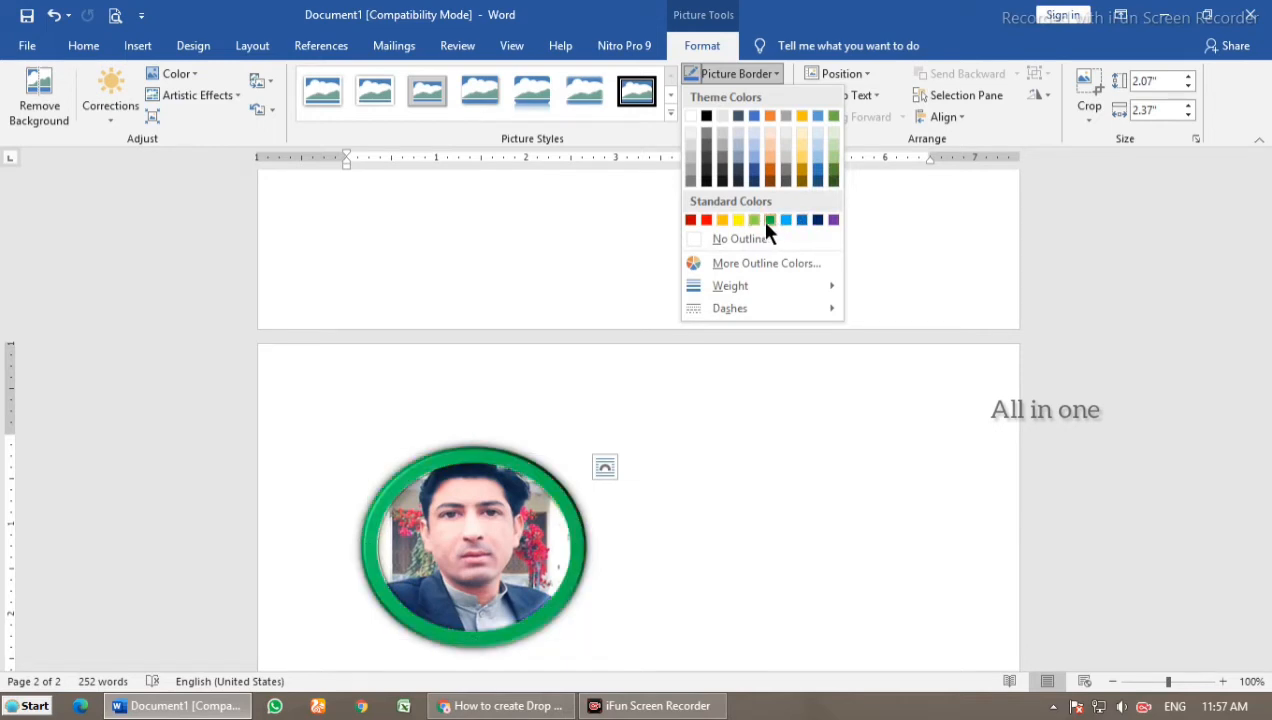
click(688, 232)
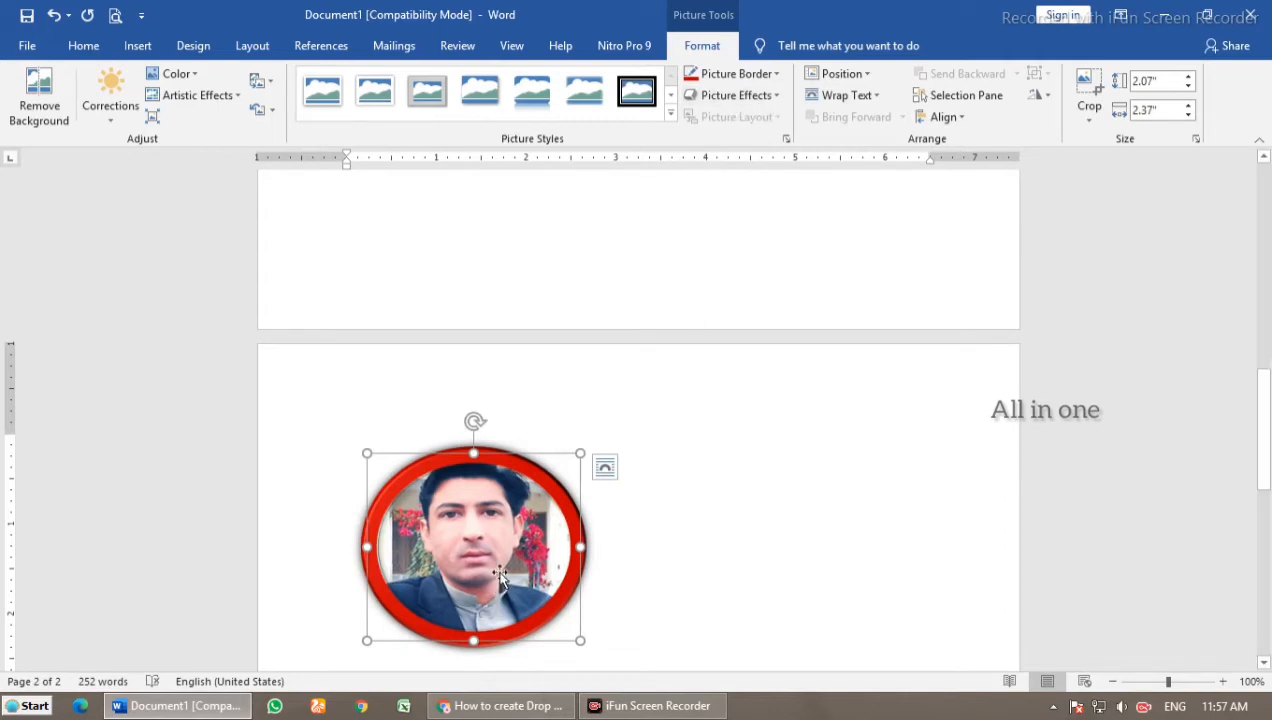
Step: Preview the inner and perspective shadow effects on the oval portrait picture
click(770, 93)
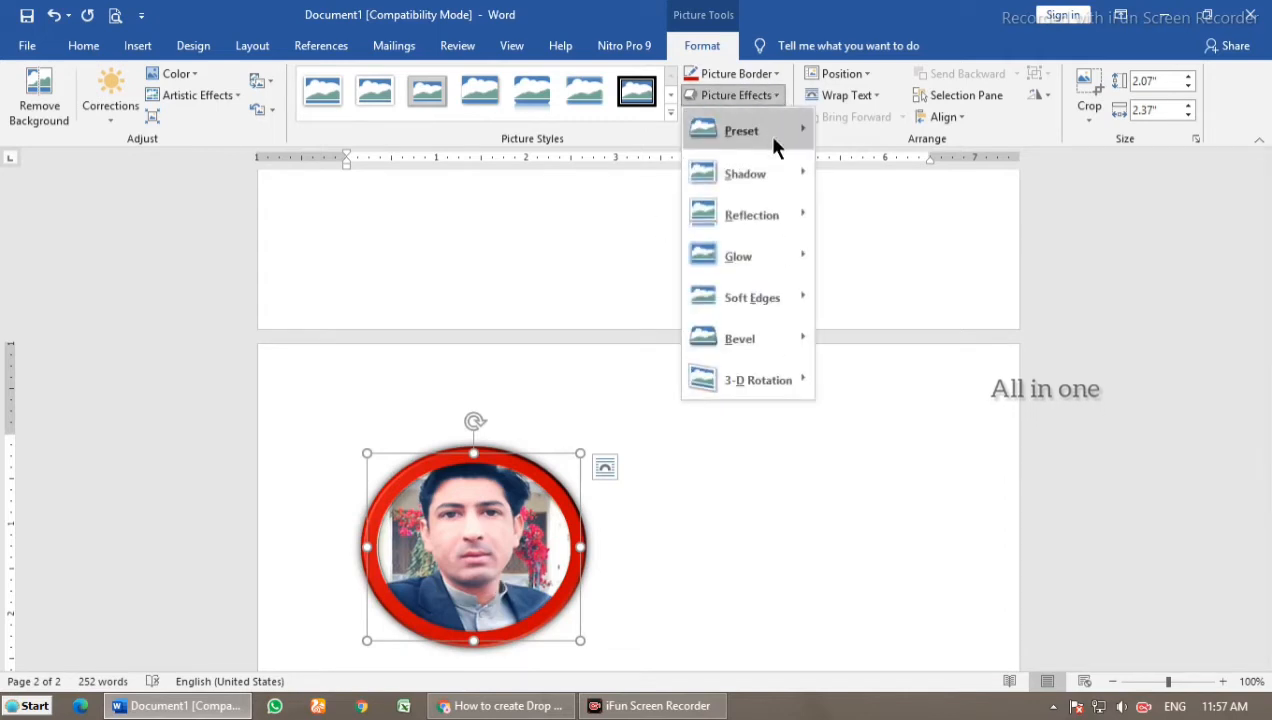
mouse_move(757, 178)
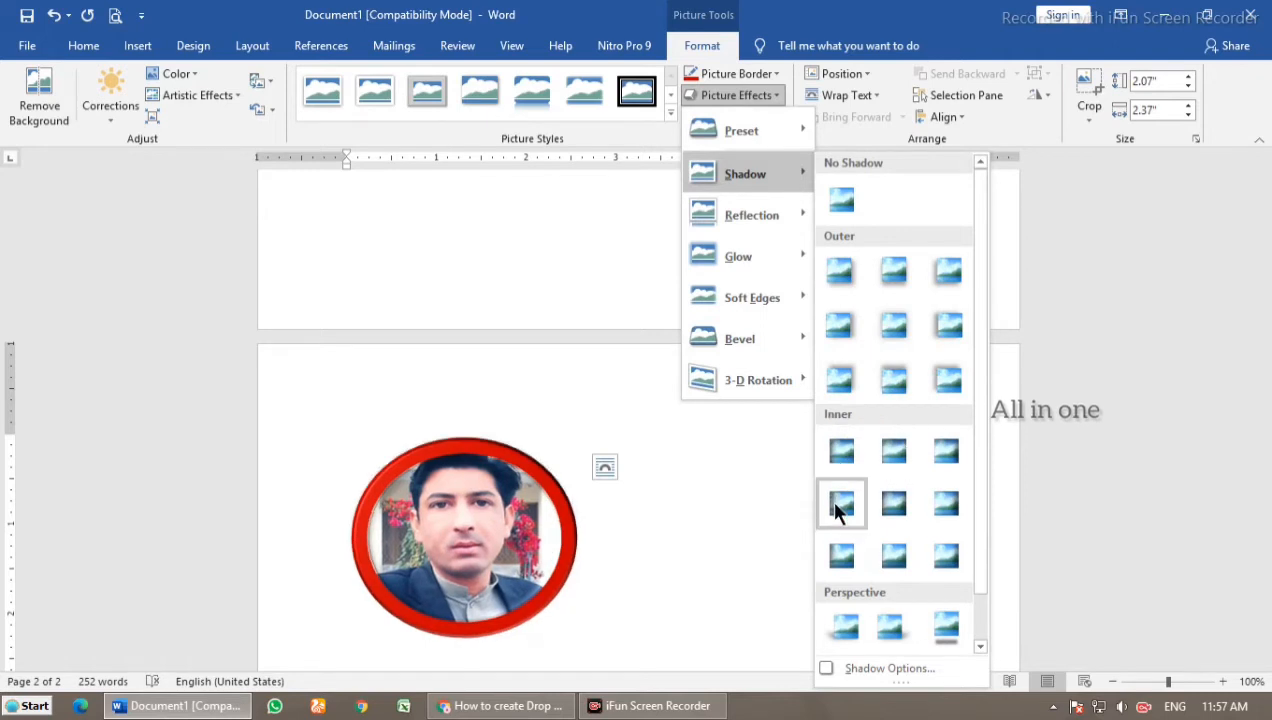
scroll(927, 511, down, 1)
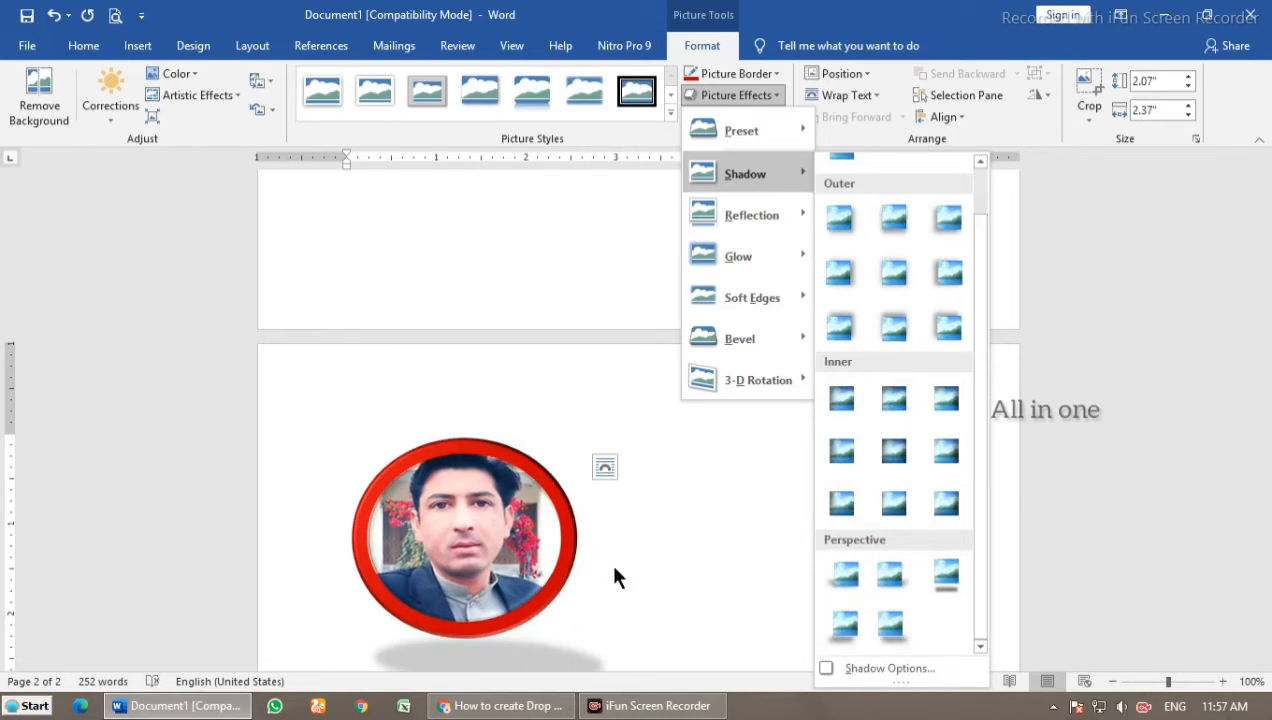
click(1204, 340)
scroll(1175, 372, down, 3)
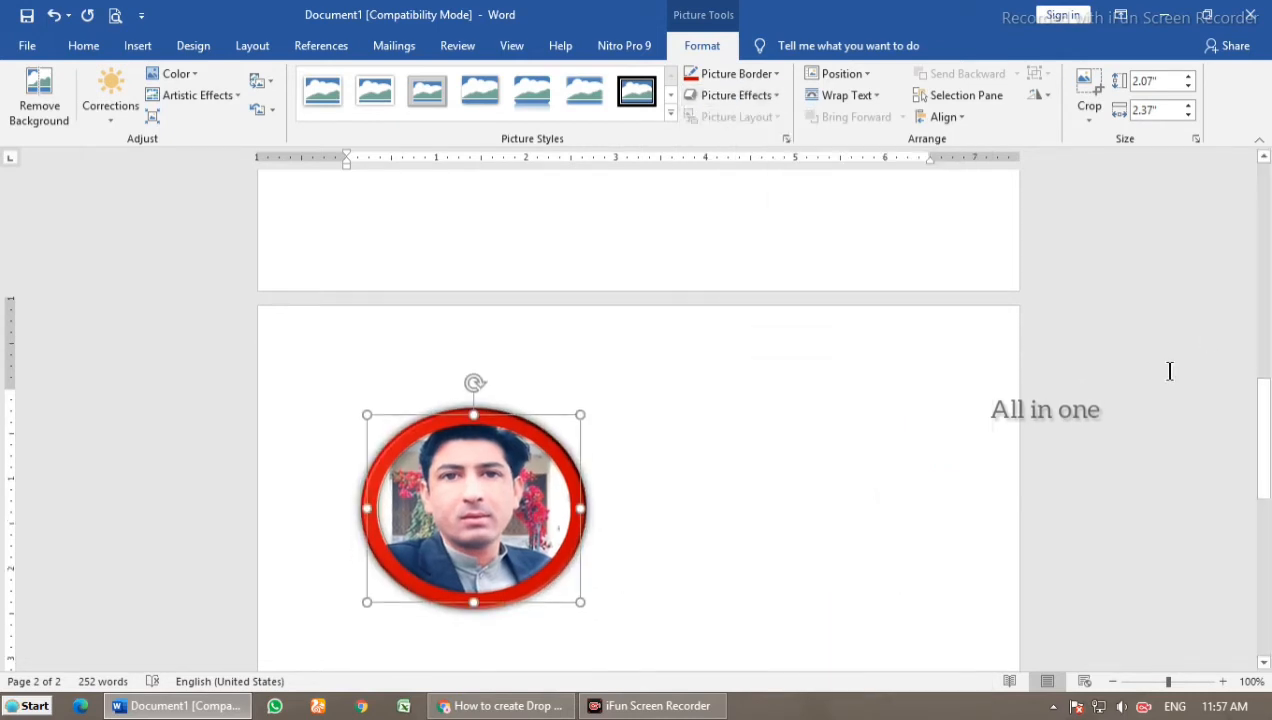
Step: Apply the perspective shadow that falls below to the lower right of the oval portrait picture, and deselect it
click(762, 94)
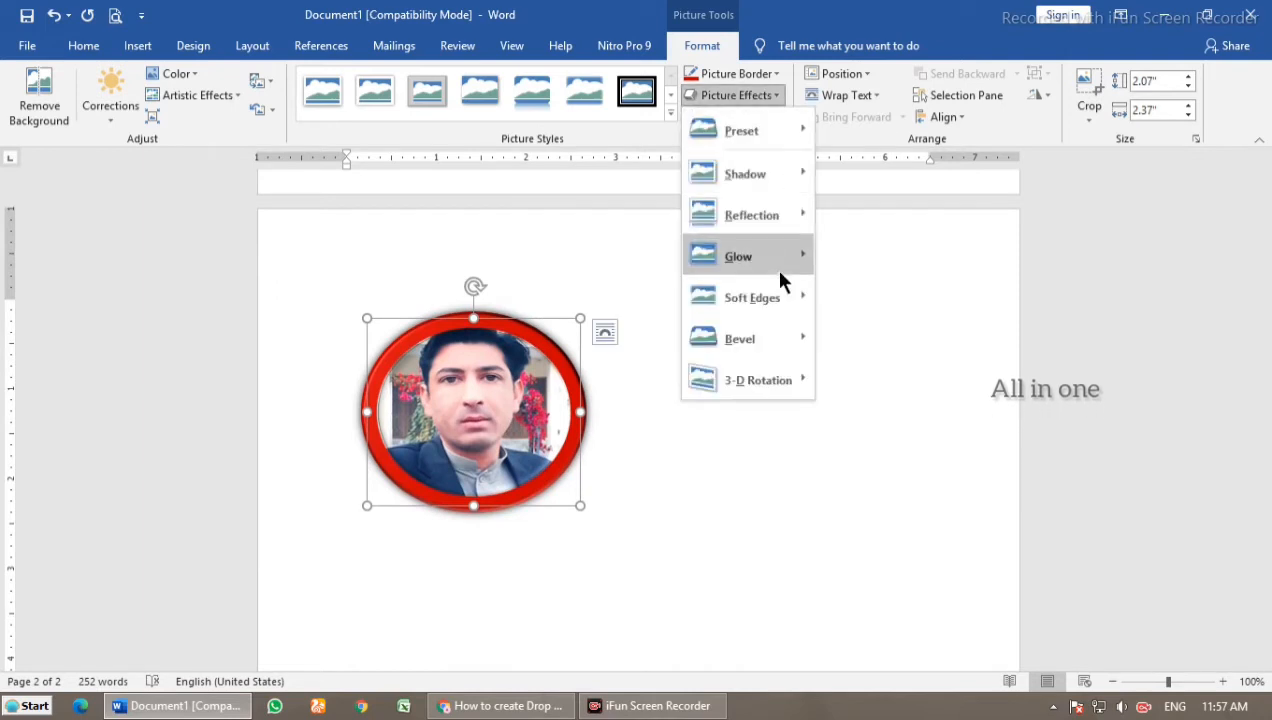
mouse_move(767, 300)
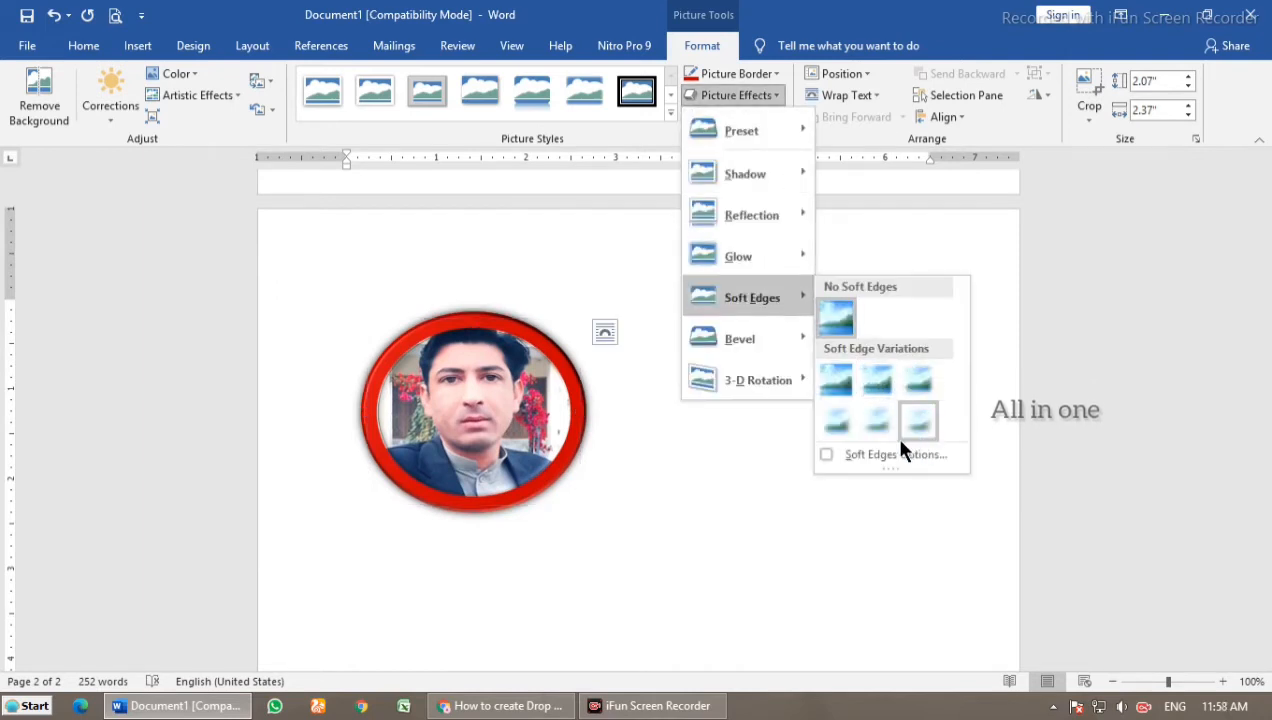
mouse_move(766, 170)
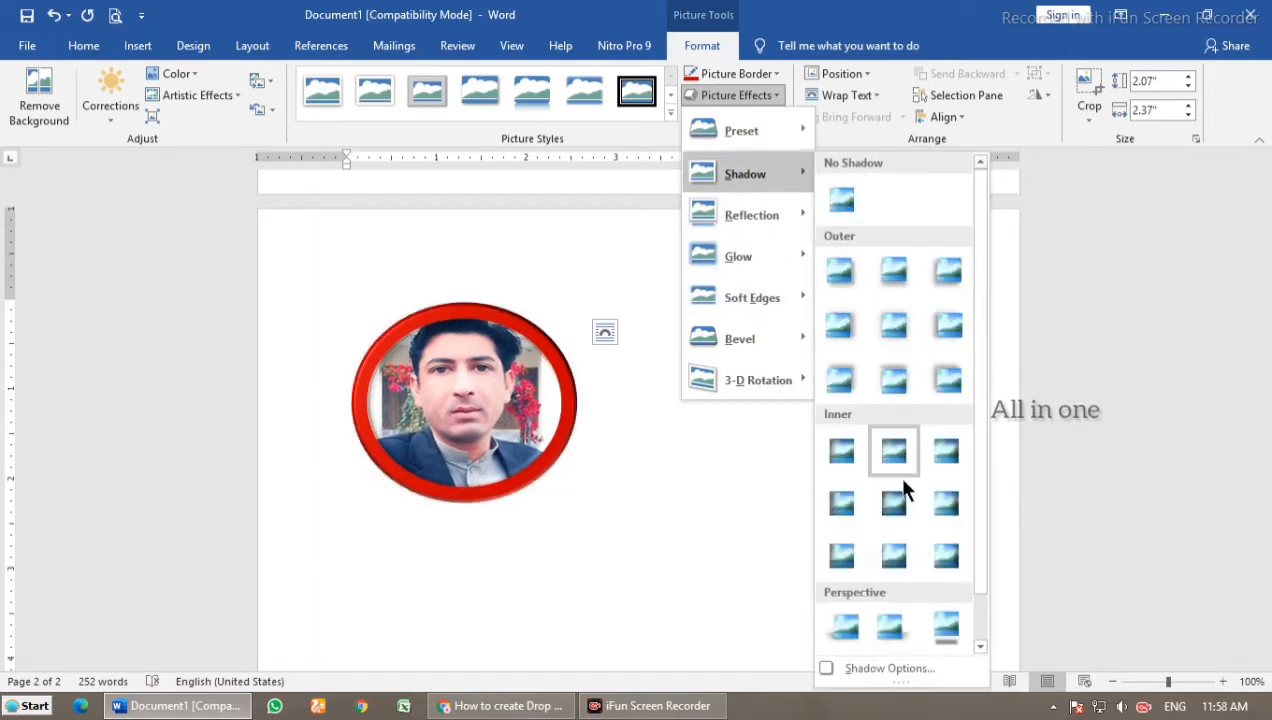
scroll(900, 620, down, 1)
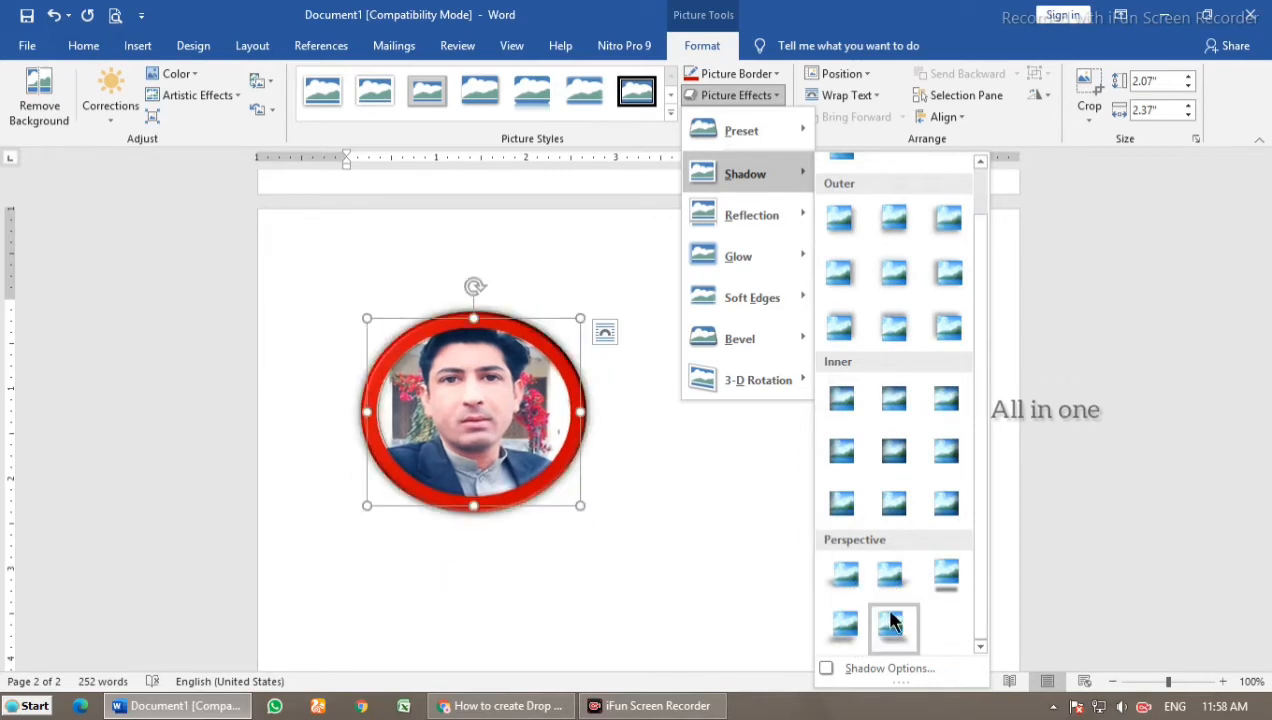
click(891, 623)
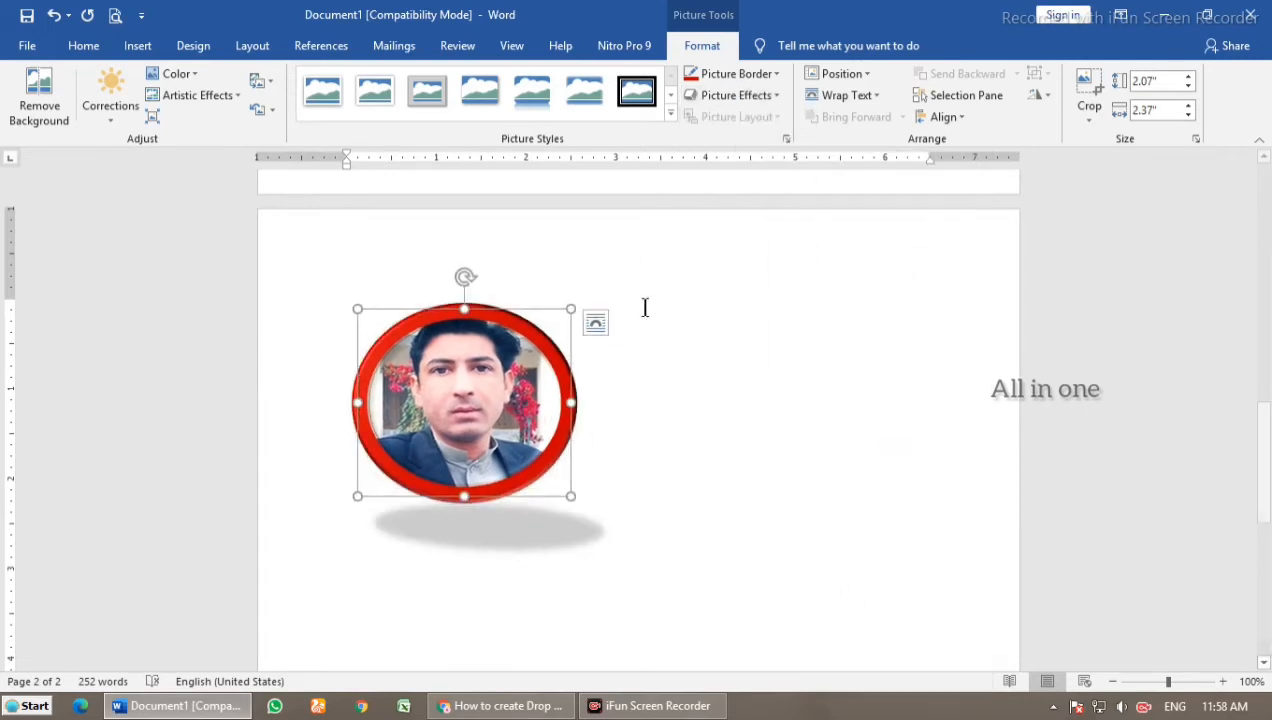
click(838, 337)
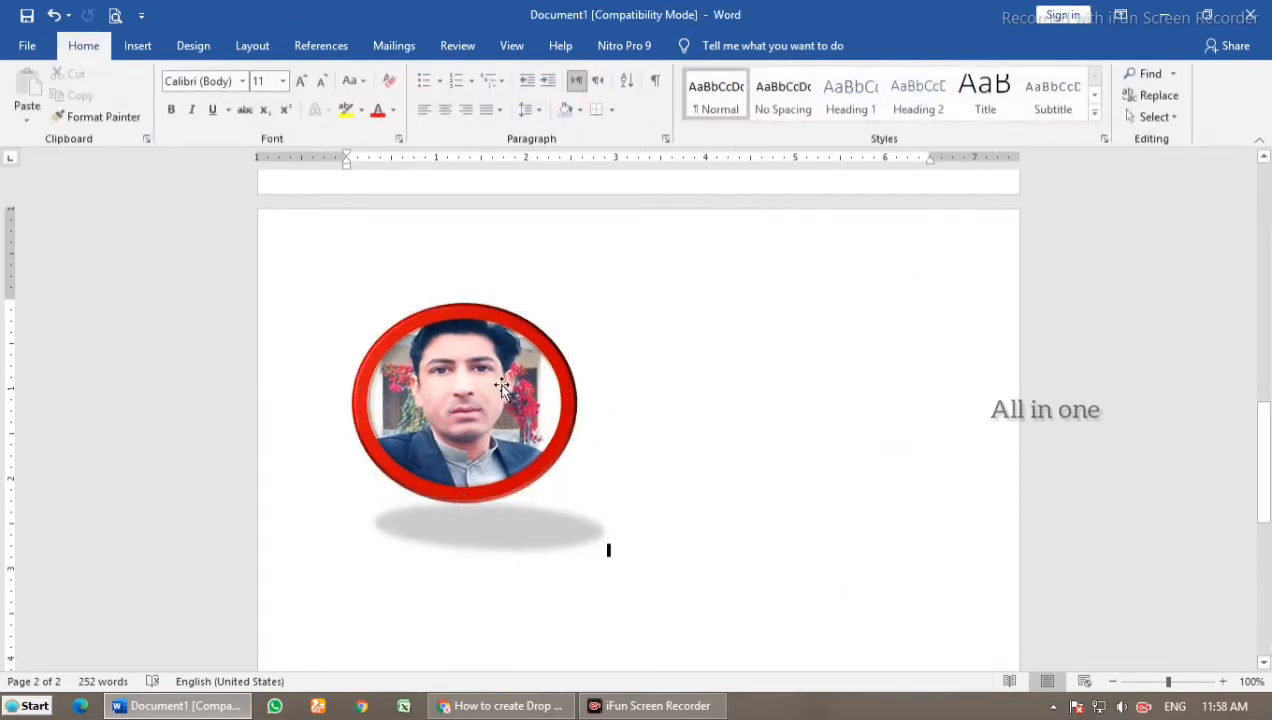
click(477, 382)
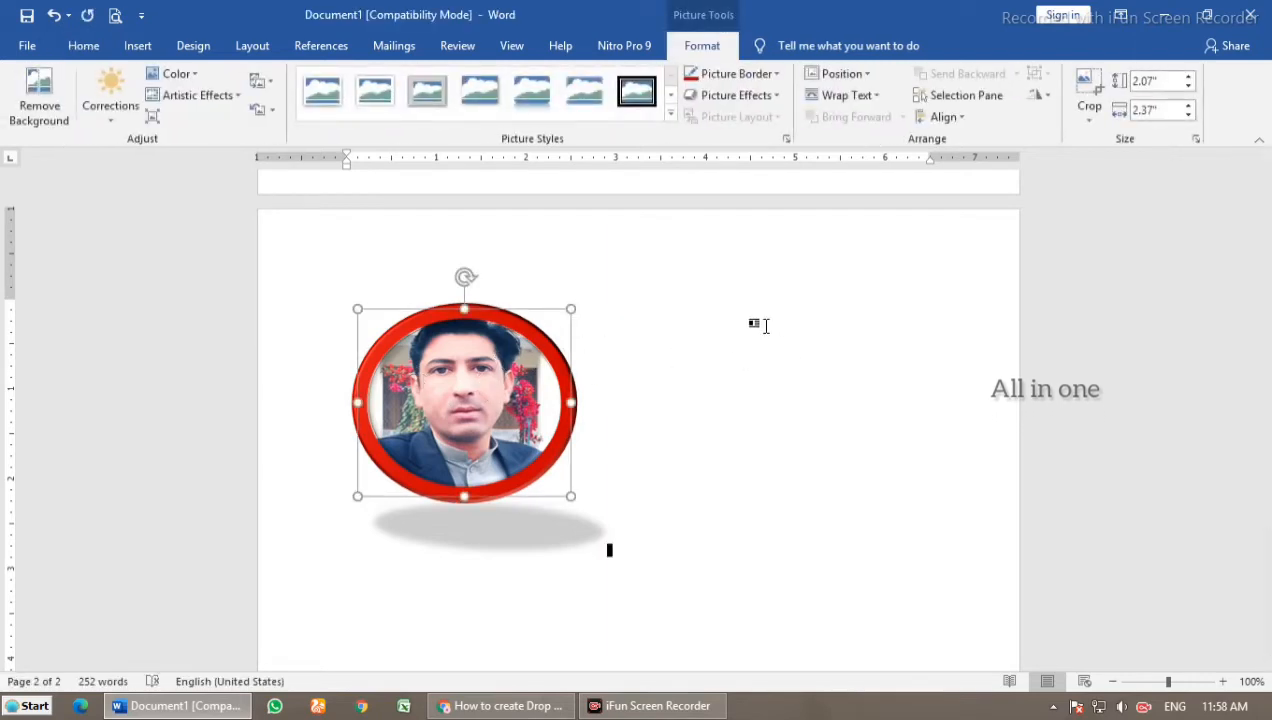
click(489, 598)
click(489, 396)
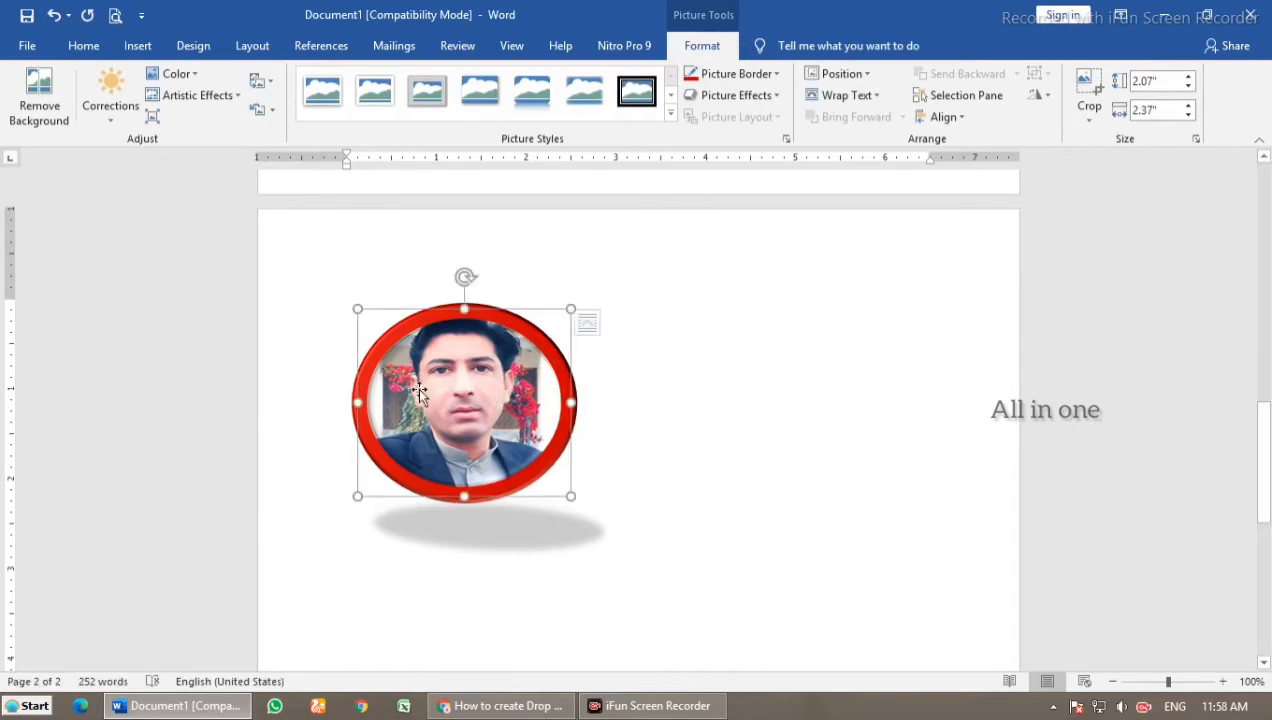
click(642, 466)
Step: Preview the text-wrapped page positions for the oval portrait picture
click(524, 396)
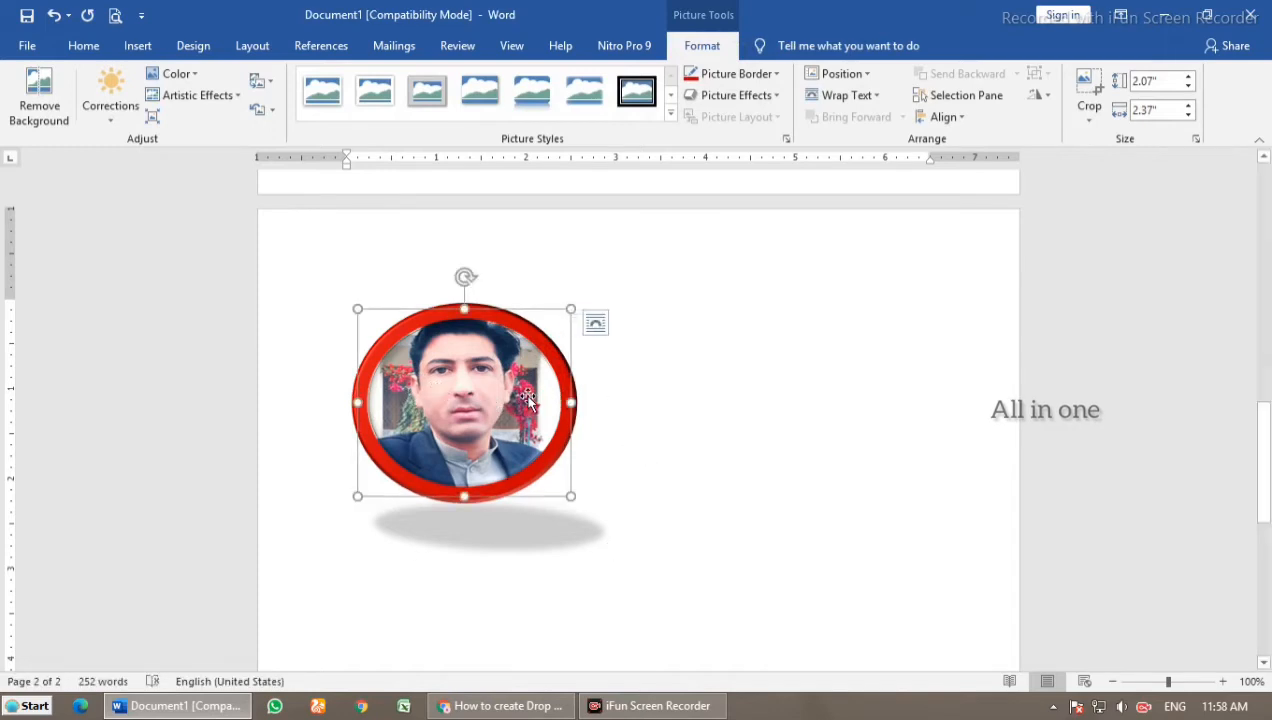
click(856, 72)
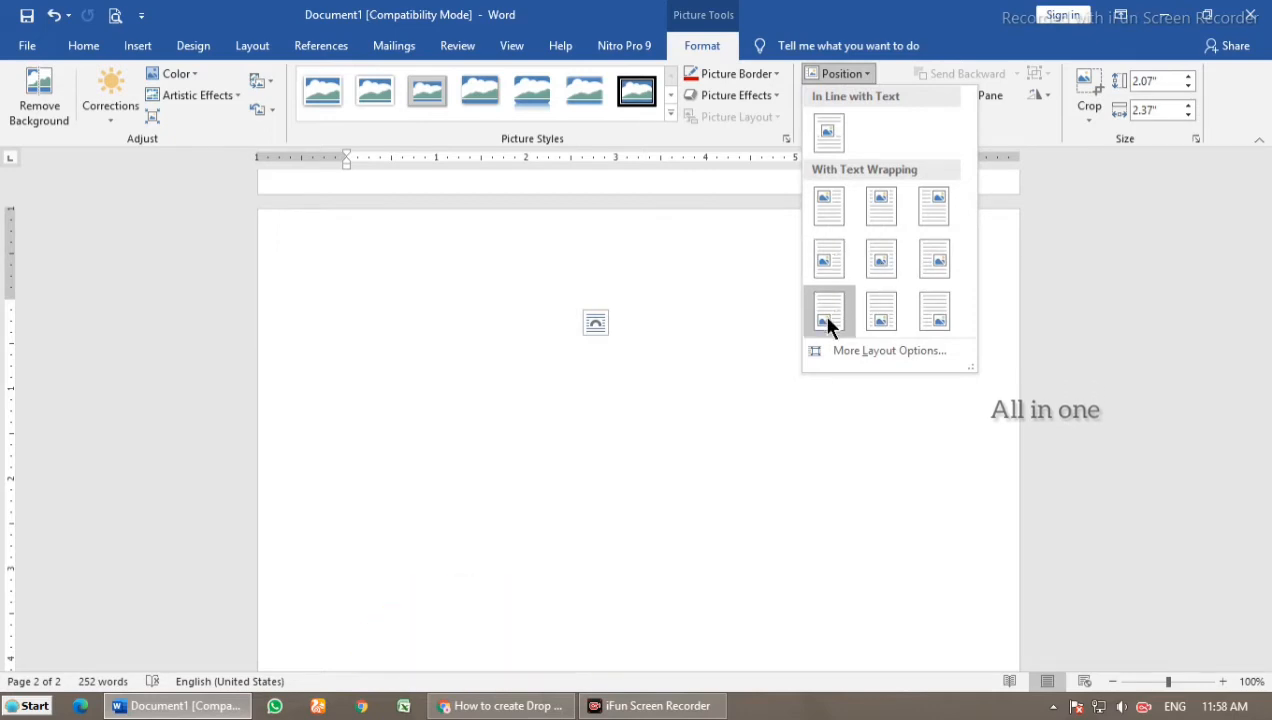
click(705, 315)
scroll(718, 310, down, 3)
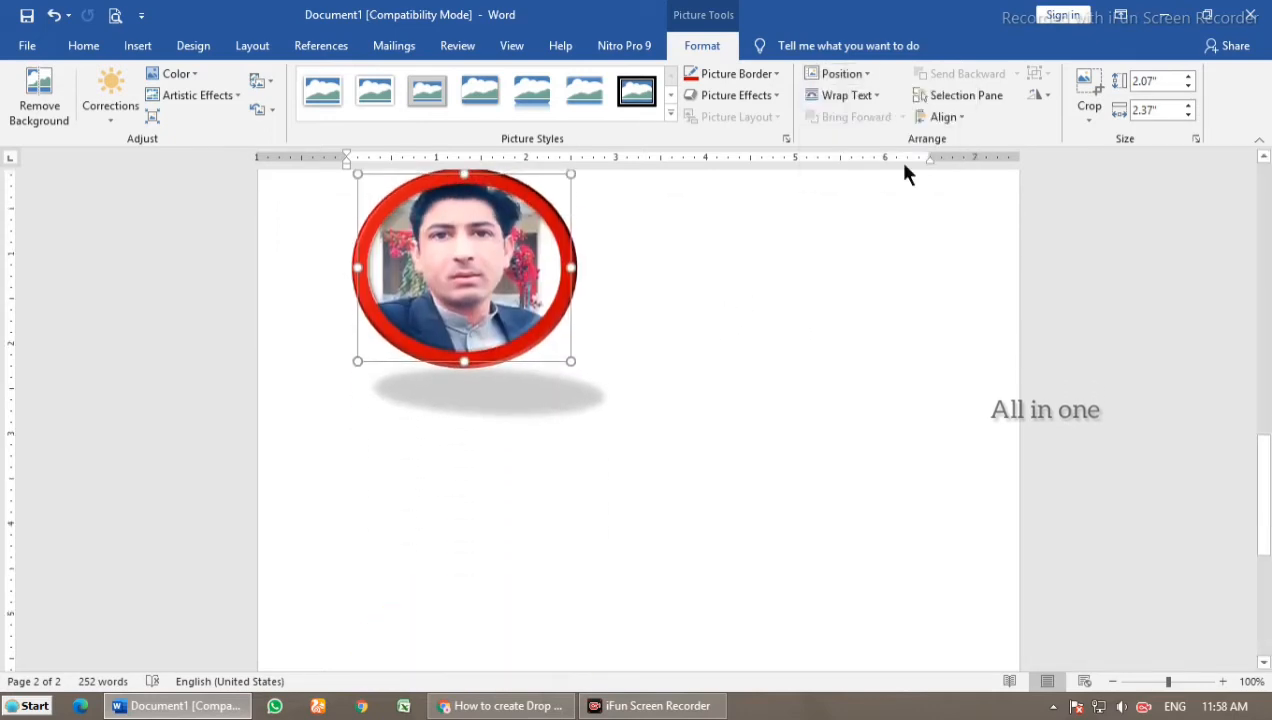
Step: Position the oval portrait picture at the bottom center of the page with text wrapping
click(868, 74)
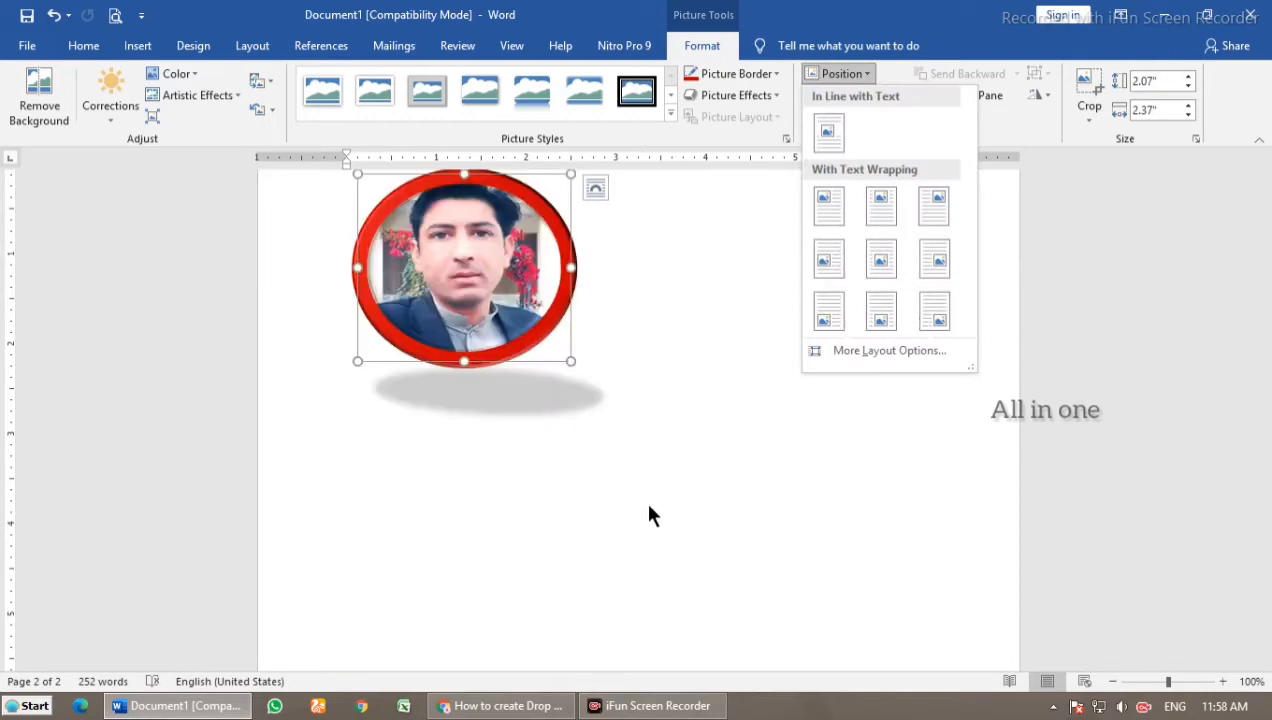
click(880, 314)
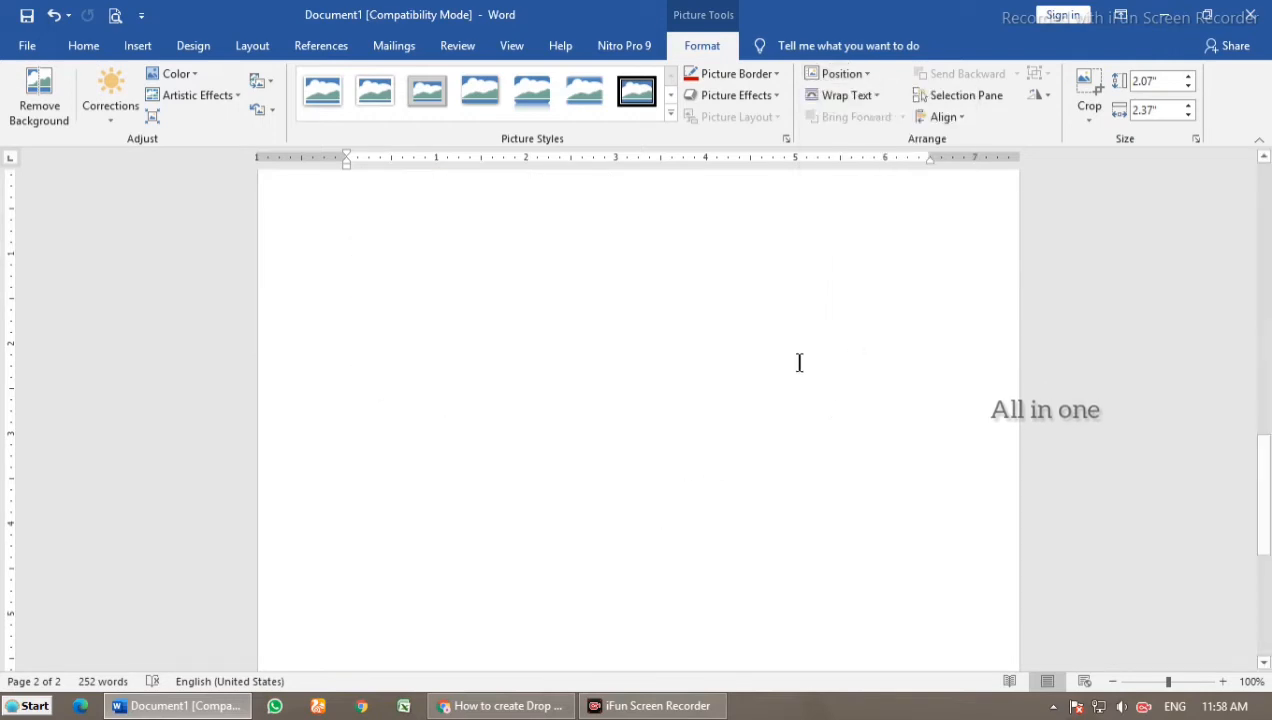
scroll(774, 380, down, 6)
scroll(809, 547, down, 4)
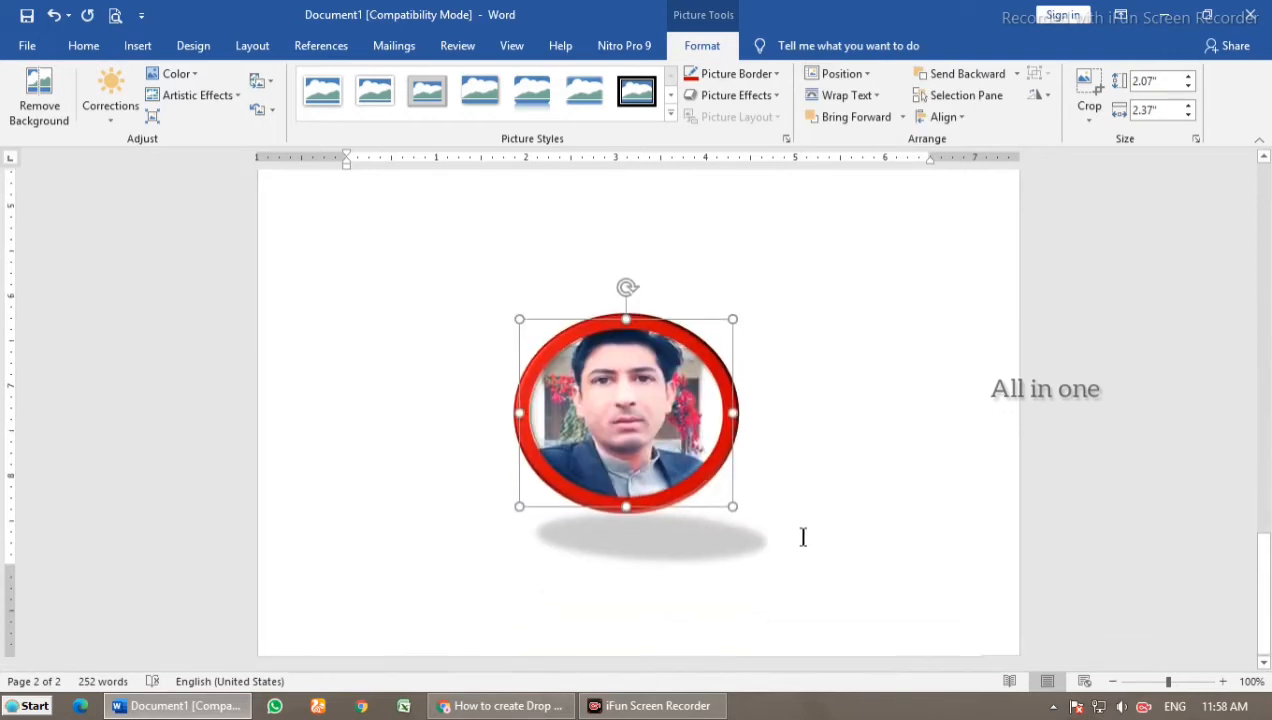
Step: Position the oval portrait picture at the middle center of the page with text wrapping
click(856, 78)
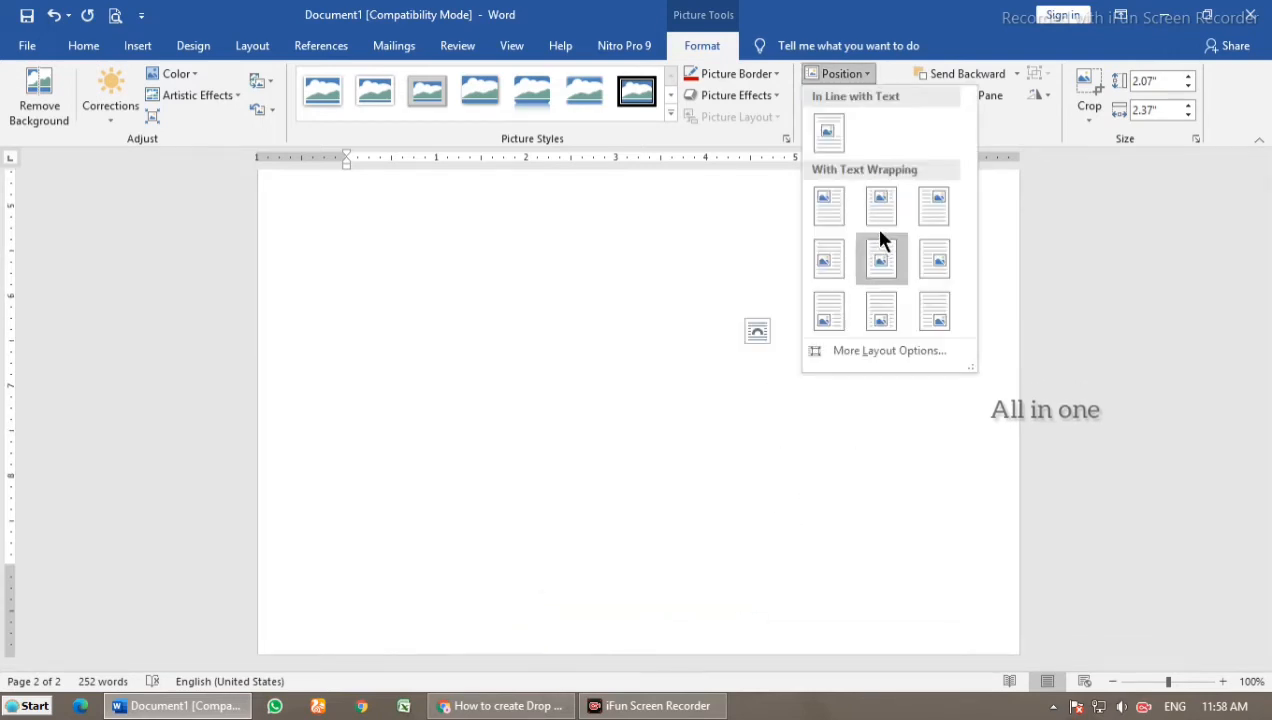
click(880, 260)
scroll(780, 400, up, 8)
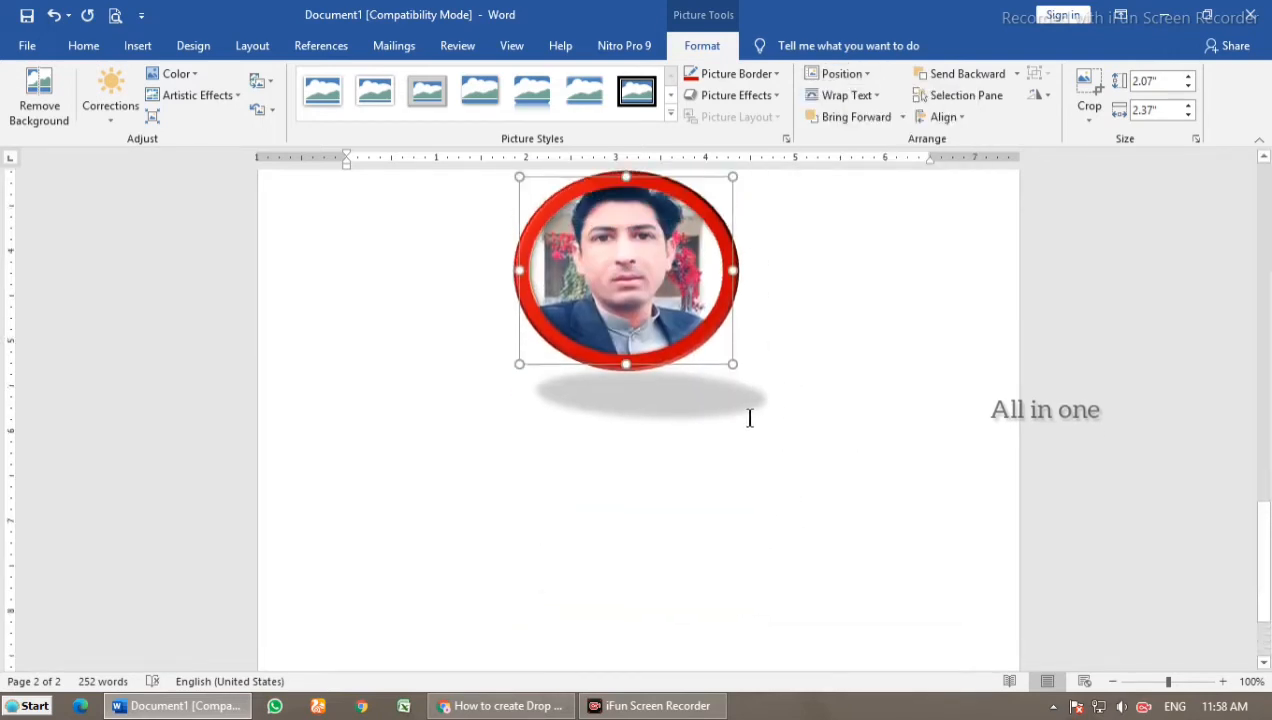
scroll(853, 346, down, 4)
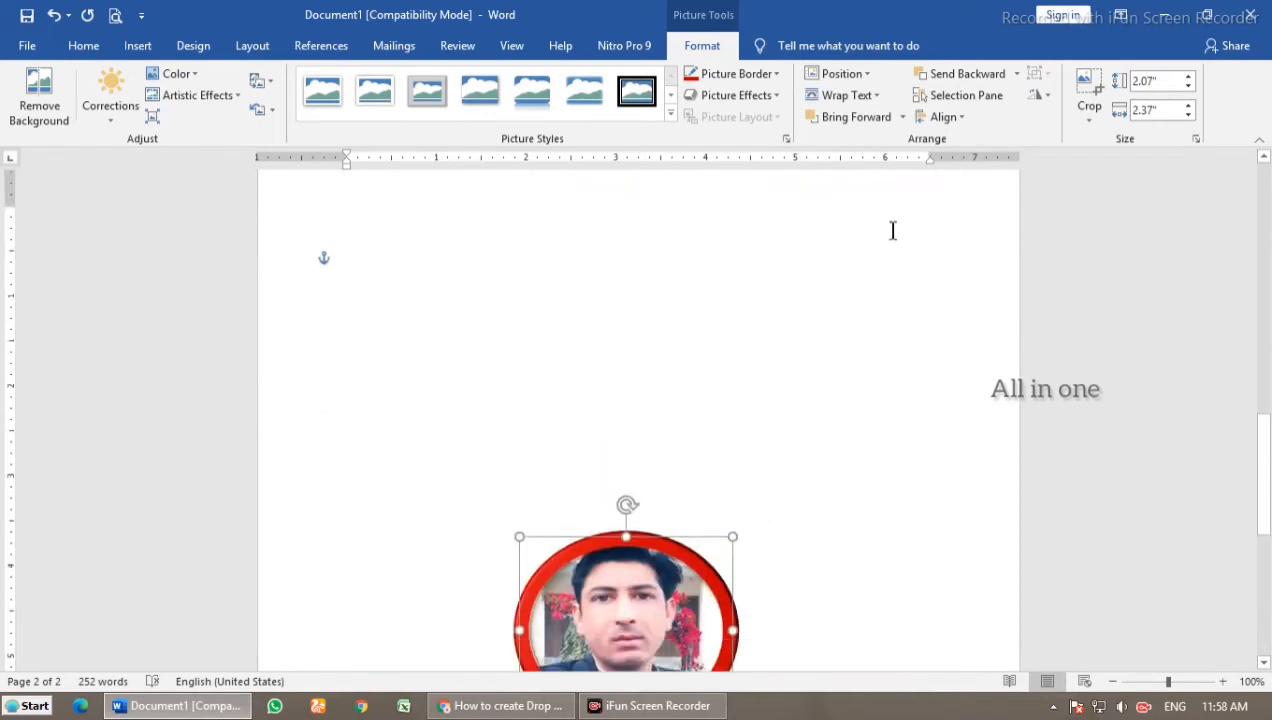
Step: Position the oval portrait picture at the top center of the page with text wrapping, and deselect it
click(845, 75)
click(881, 205)
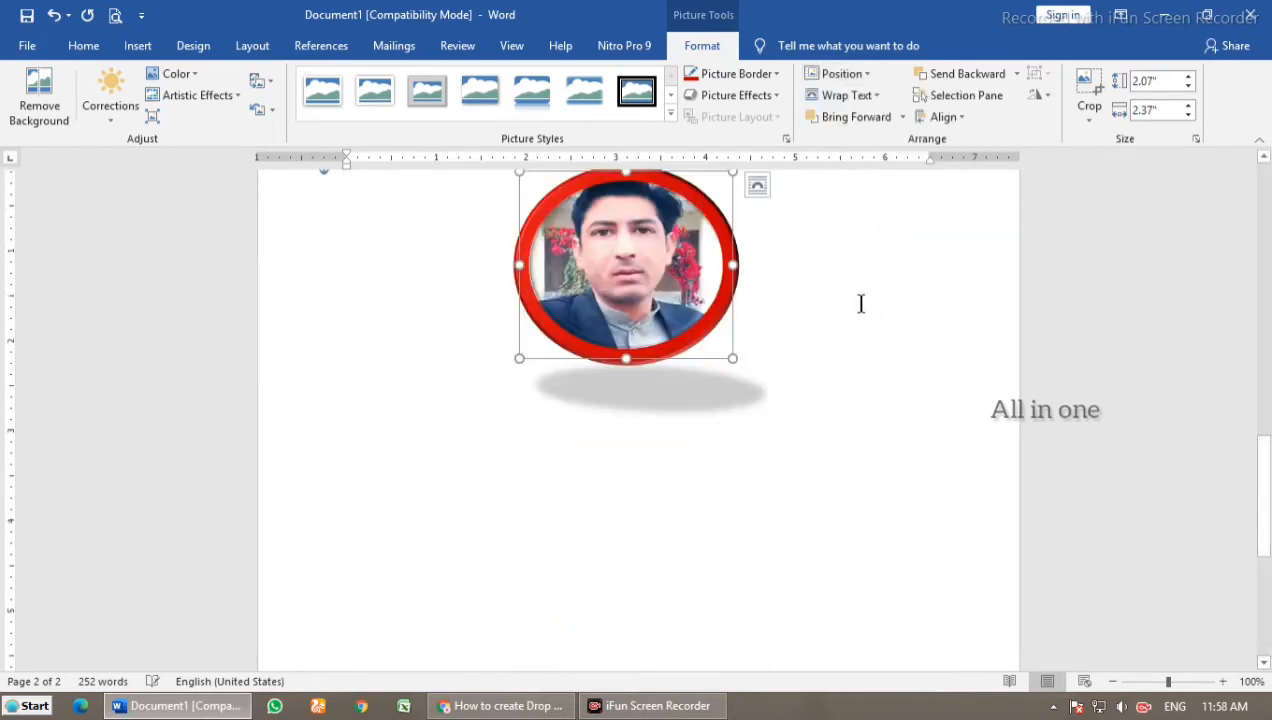
click(826, 346)
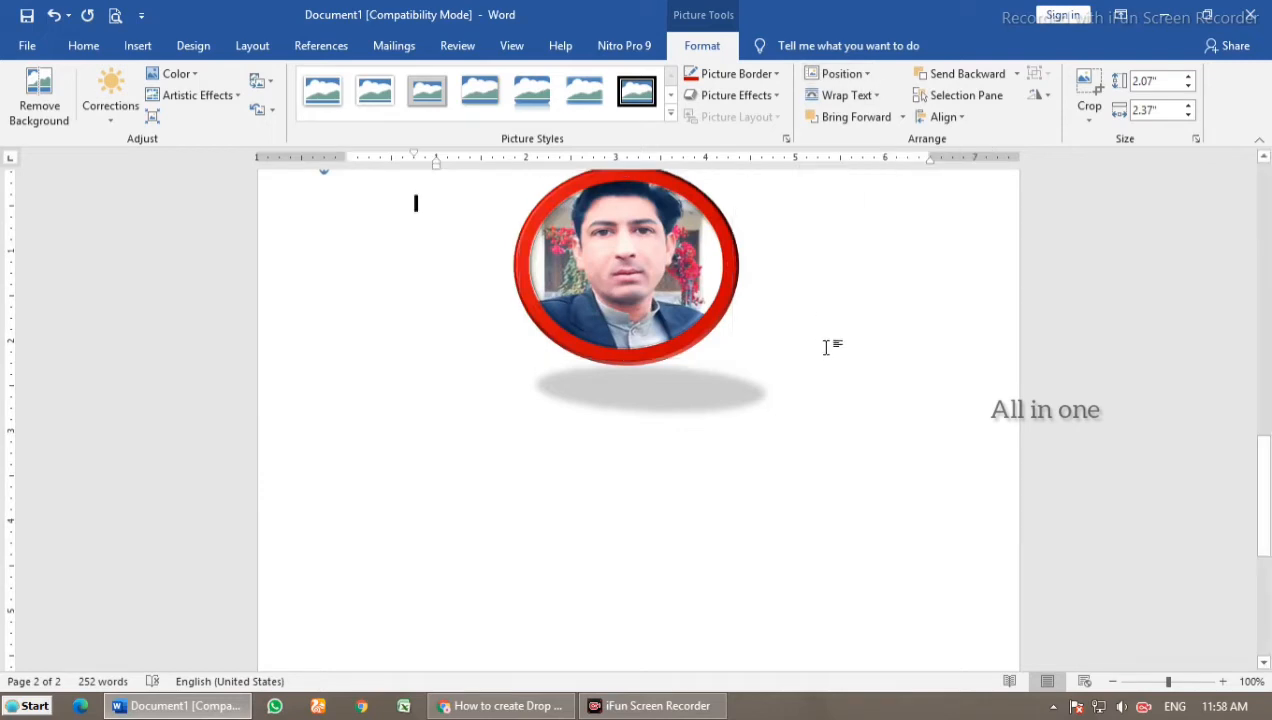
Step: Move the oval portrait picture freely across page 2, placing it in the page's upper-left corner
scroll(613, 355, up, 2)
drag(612, 355, 468, 356)
drag(573, 368, 800, 354)
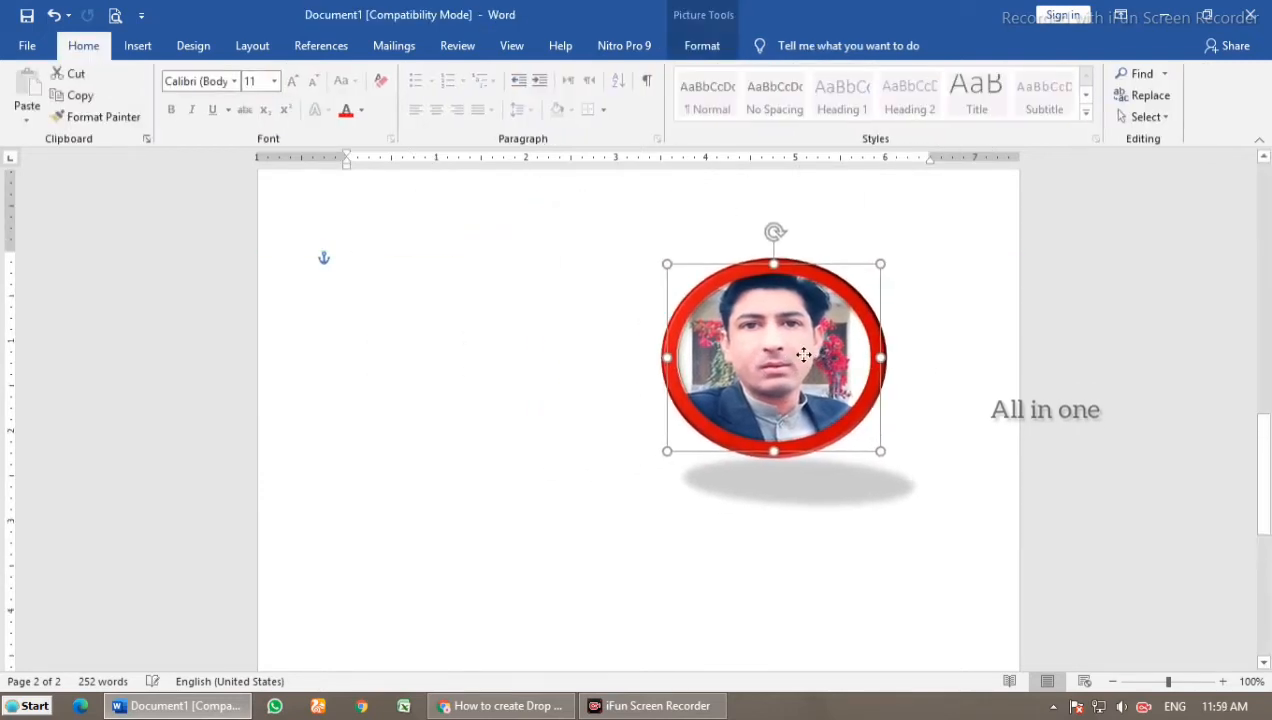
scroll(792, 352, up, 3)
drag(788, 537, 455, 500)
Step: Generate sample paragraphs below the oval portrait picture with the =rand function
key(ctrl+z)
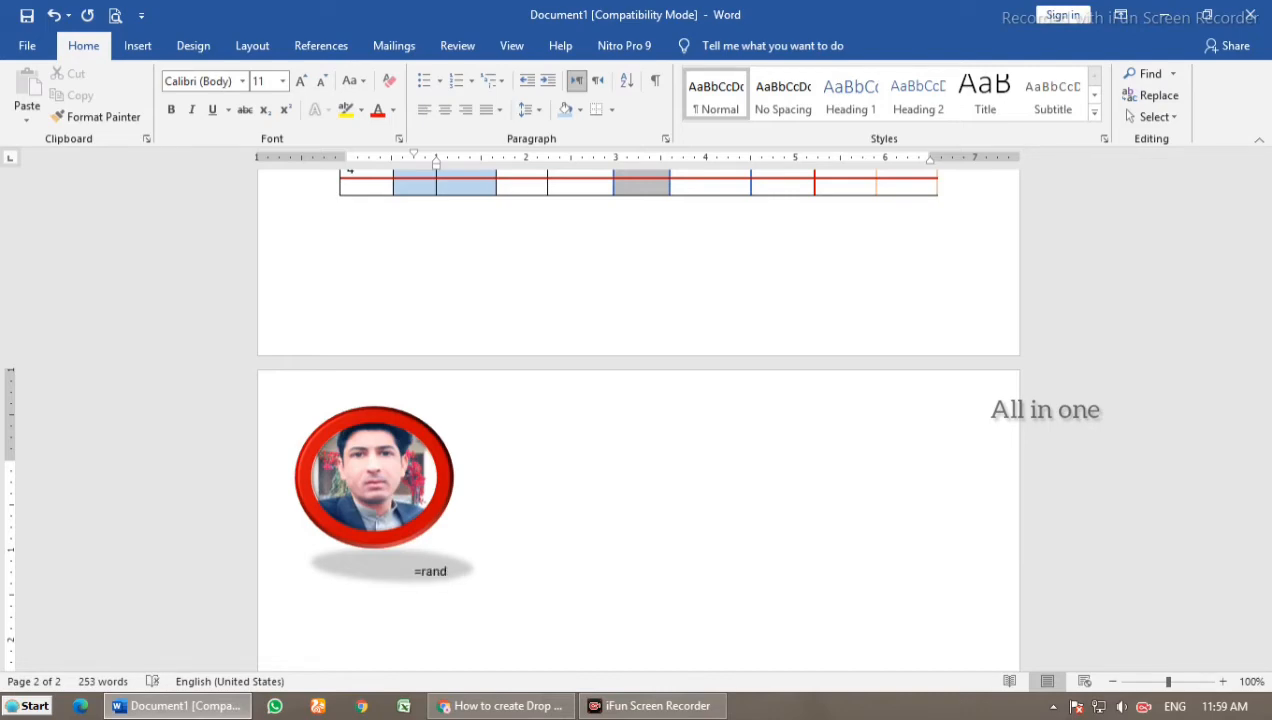
key(Return)
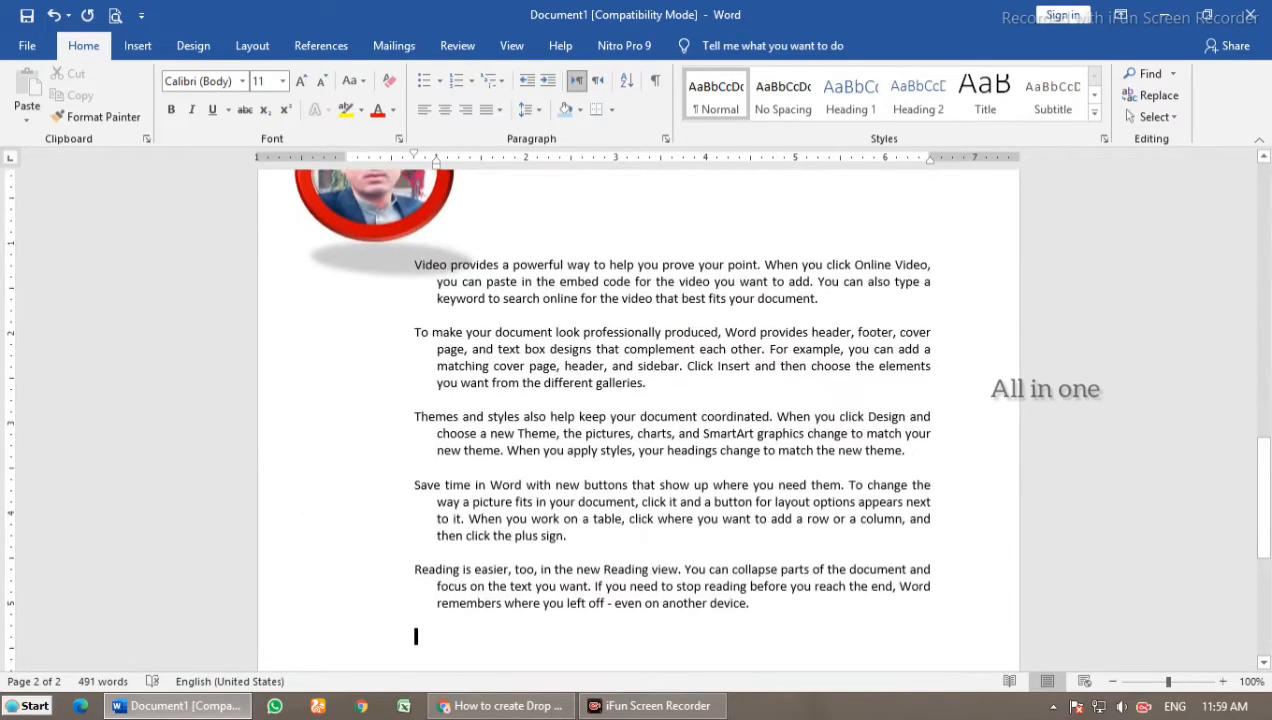
Step: Shrink the oval portrait picture and move it down into the left margin beside the first sample paragraph
scroll(392, 300, up, 3)
click(386, 300)
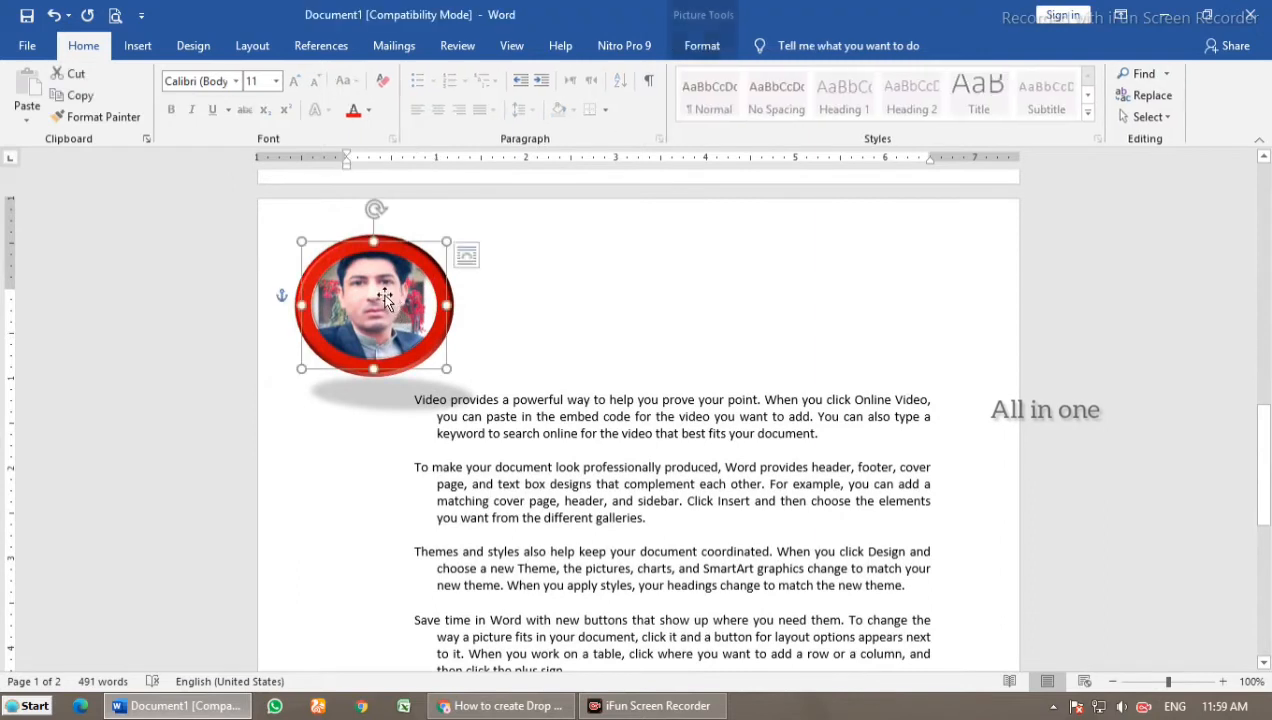
drag(386, 300, 377, 360)
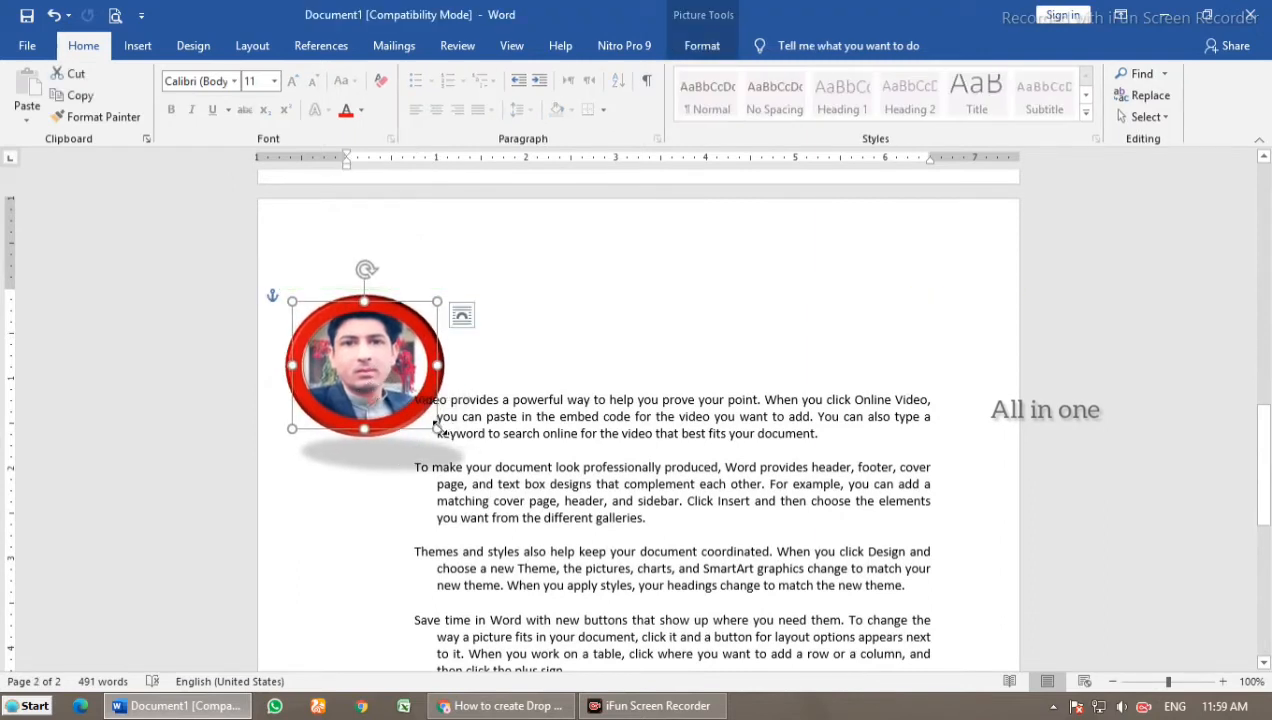
drag(433, 425, 400, 396)
drag(333, 348, 348, 415)
drag(411, 370, 390, 390)
Step: Try to select the small oval portrait picture beside the first sample paragraph
click(338, 420)
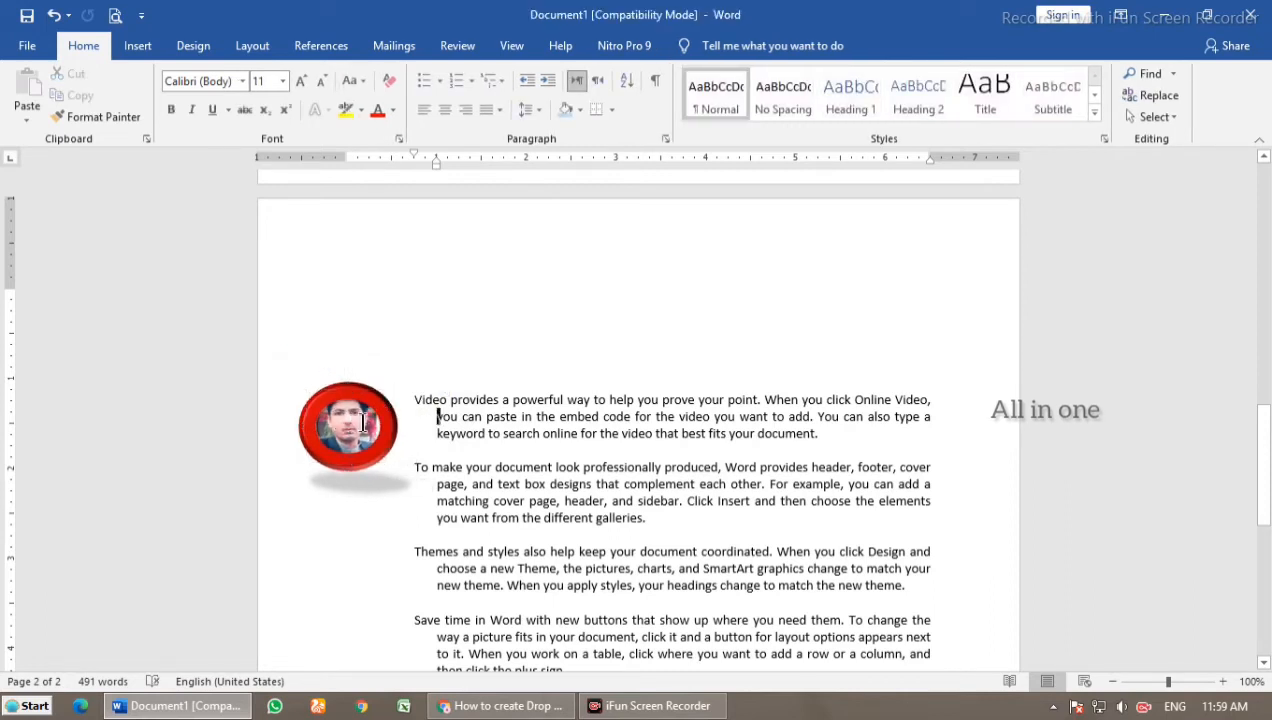
click(341, 393)
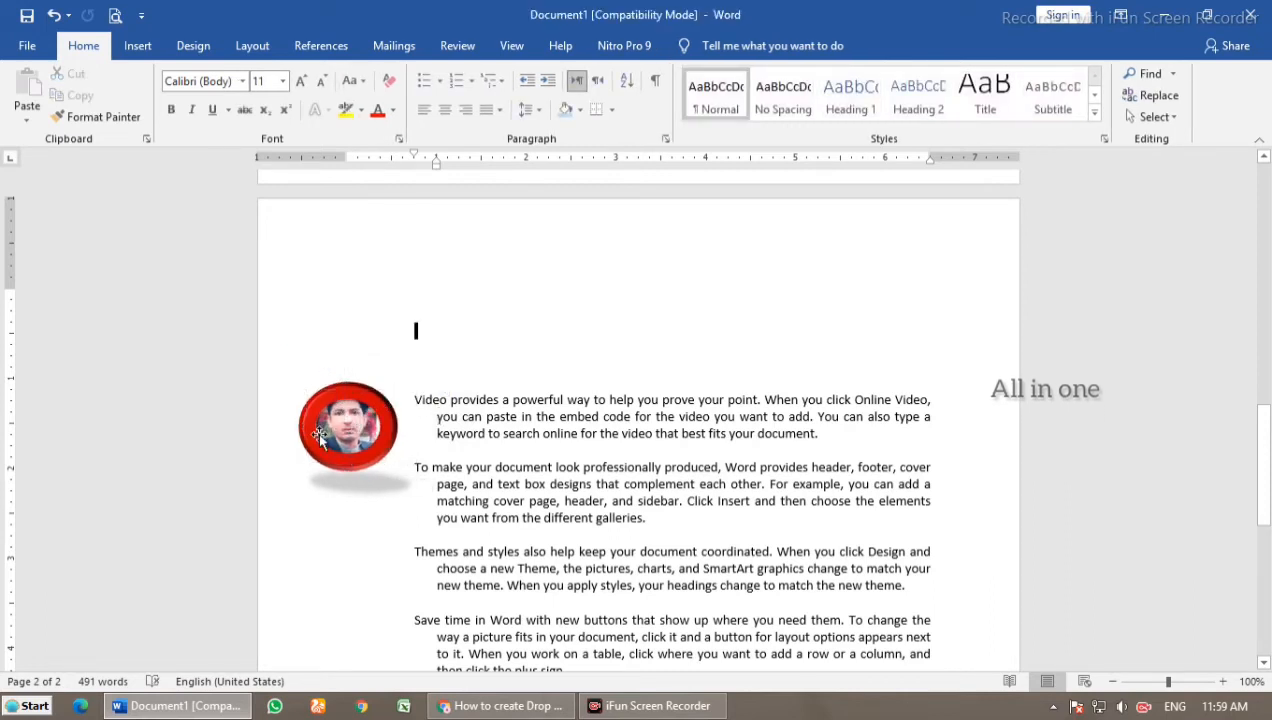
click(333, 445)
click(350, 428)
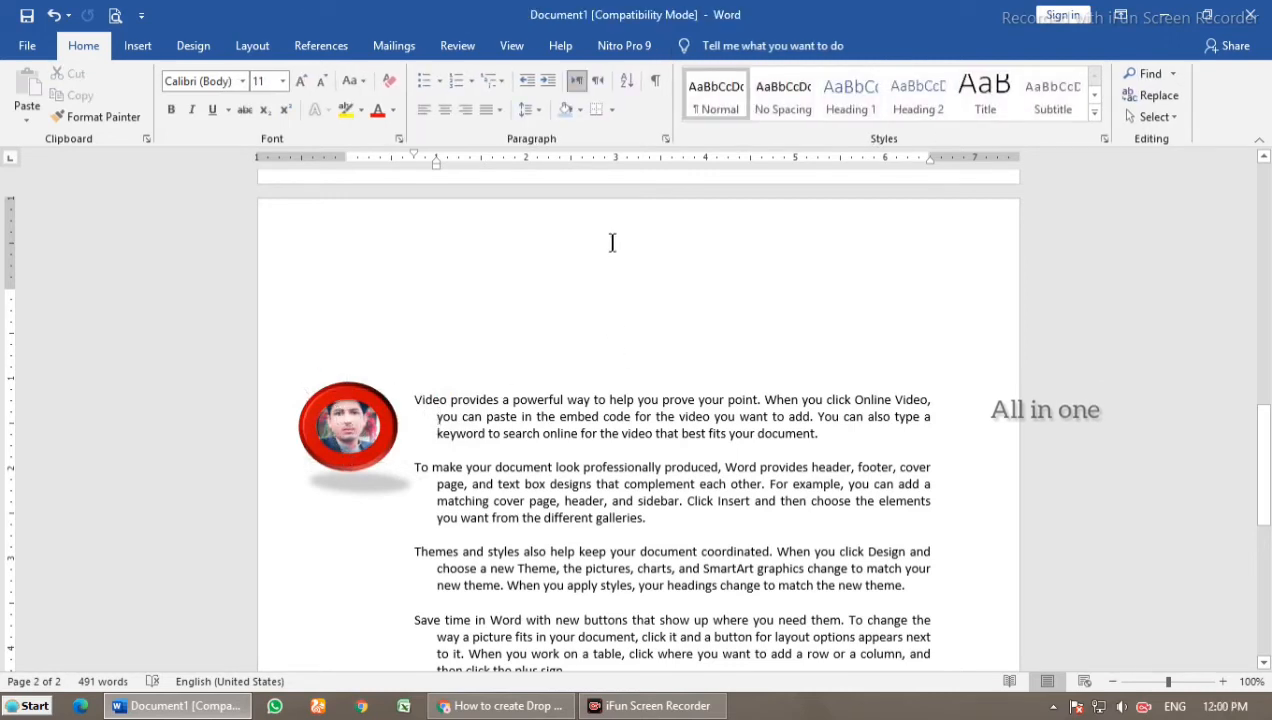
click(486, 412)
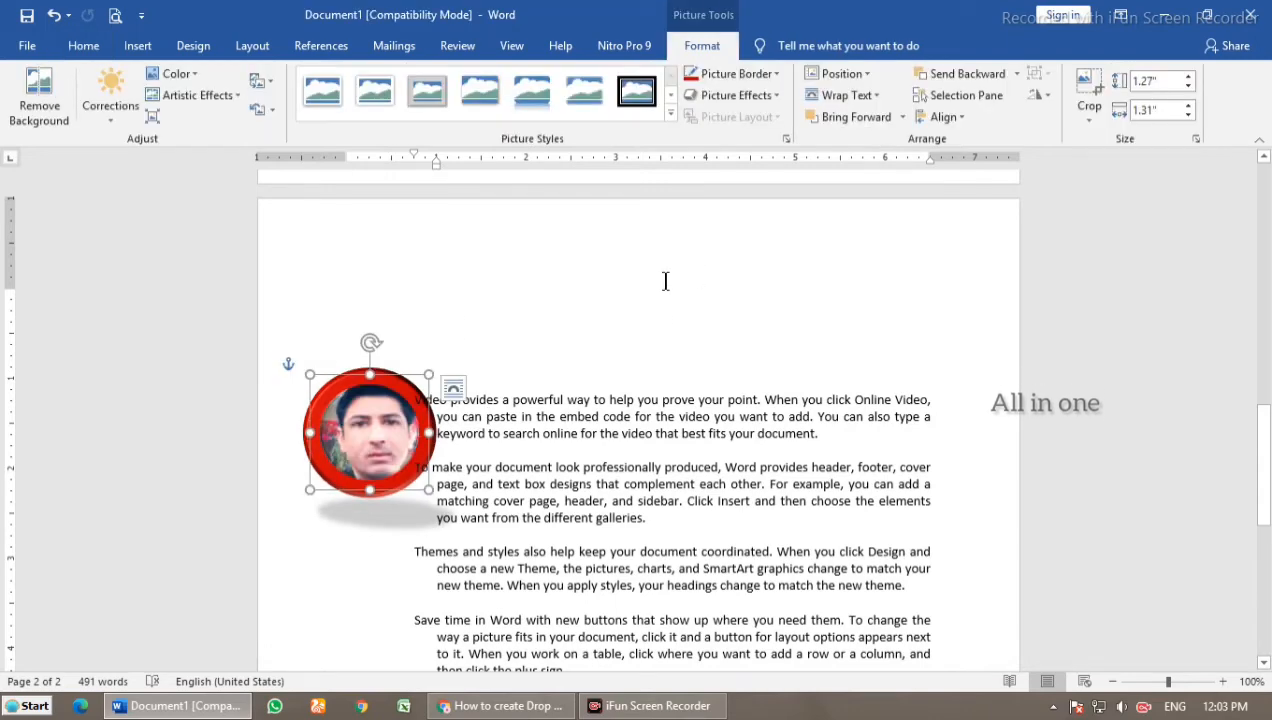
Step: Deselect the picture and look through the document's sample text, tables and portrait picture
click(665, 281)
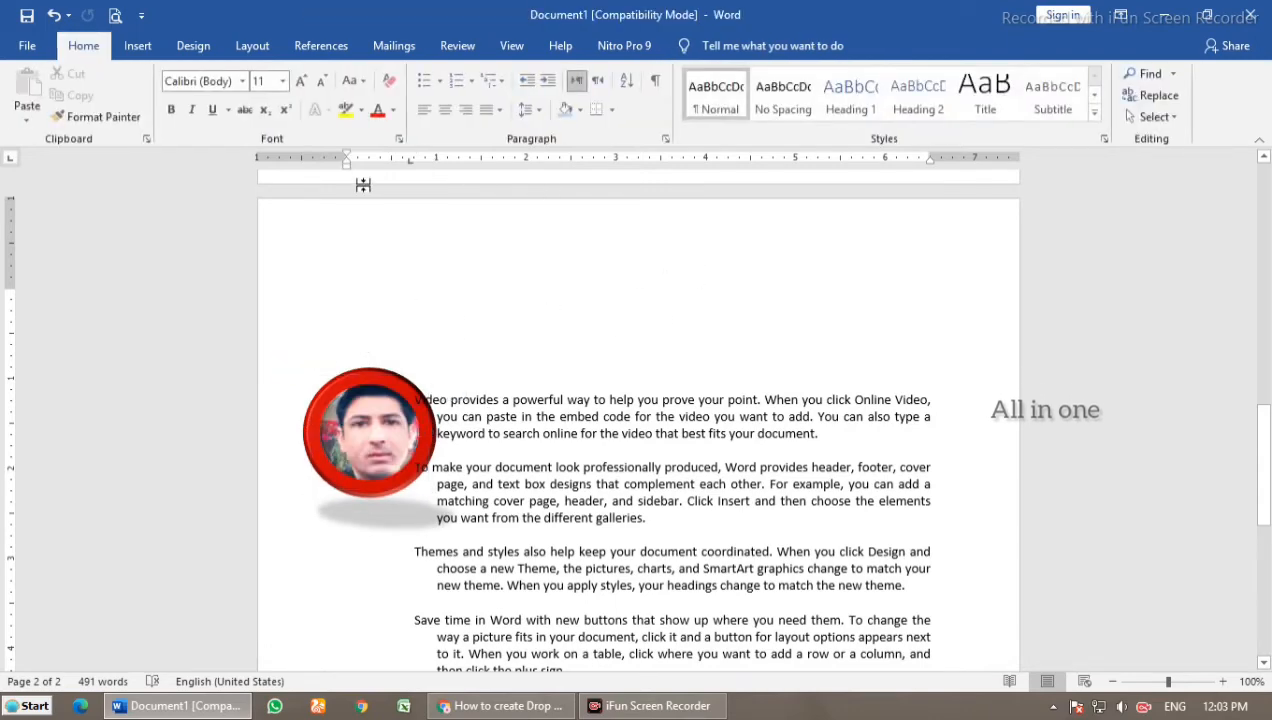
scroll(599, 432, down, 5)
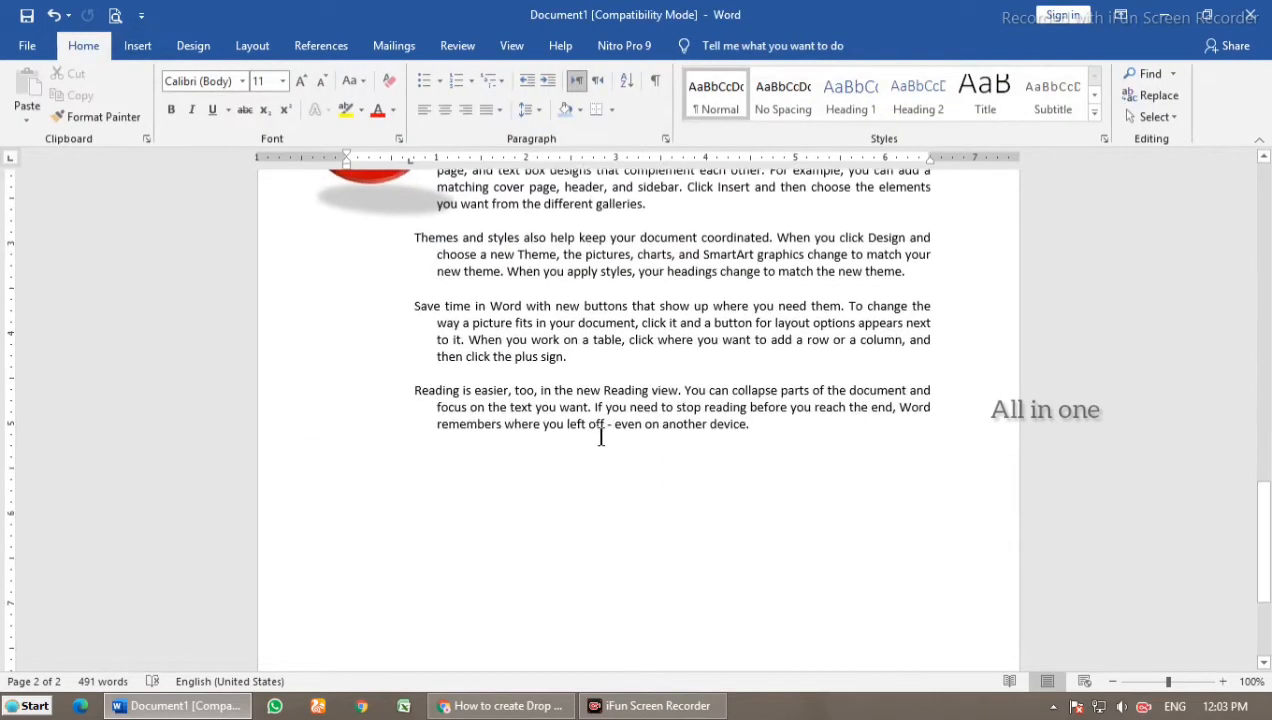
click(142, 46)
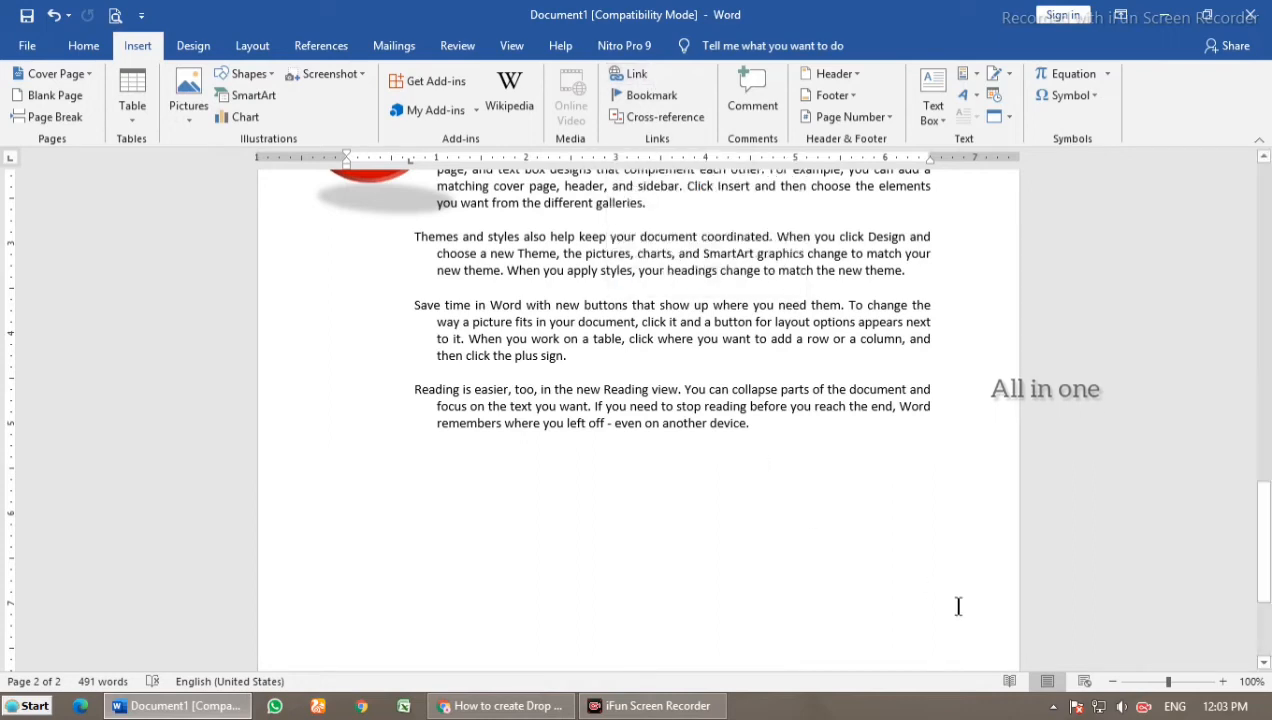
click(693, 527)
scroll(680, 345, up, 10)
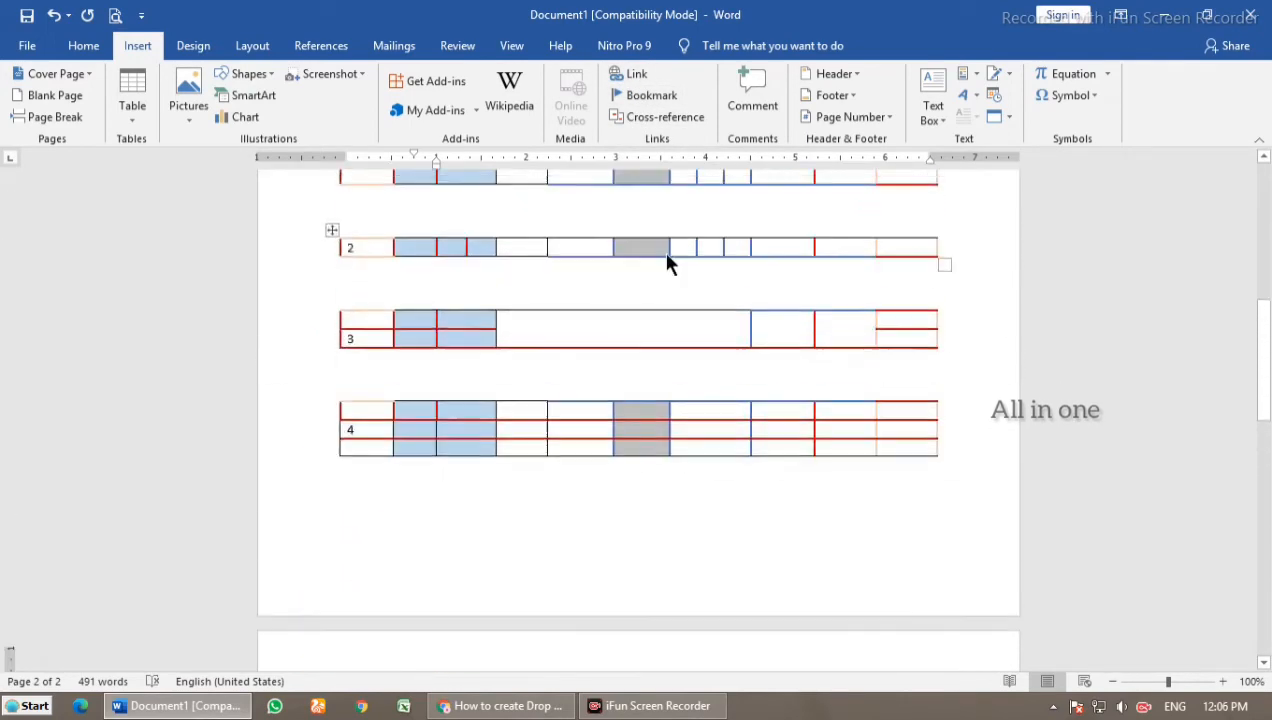
scroll(663, 284, up, 5)
scroll(596, 471, down, 20)
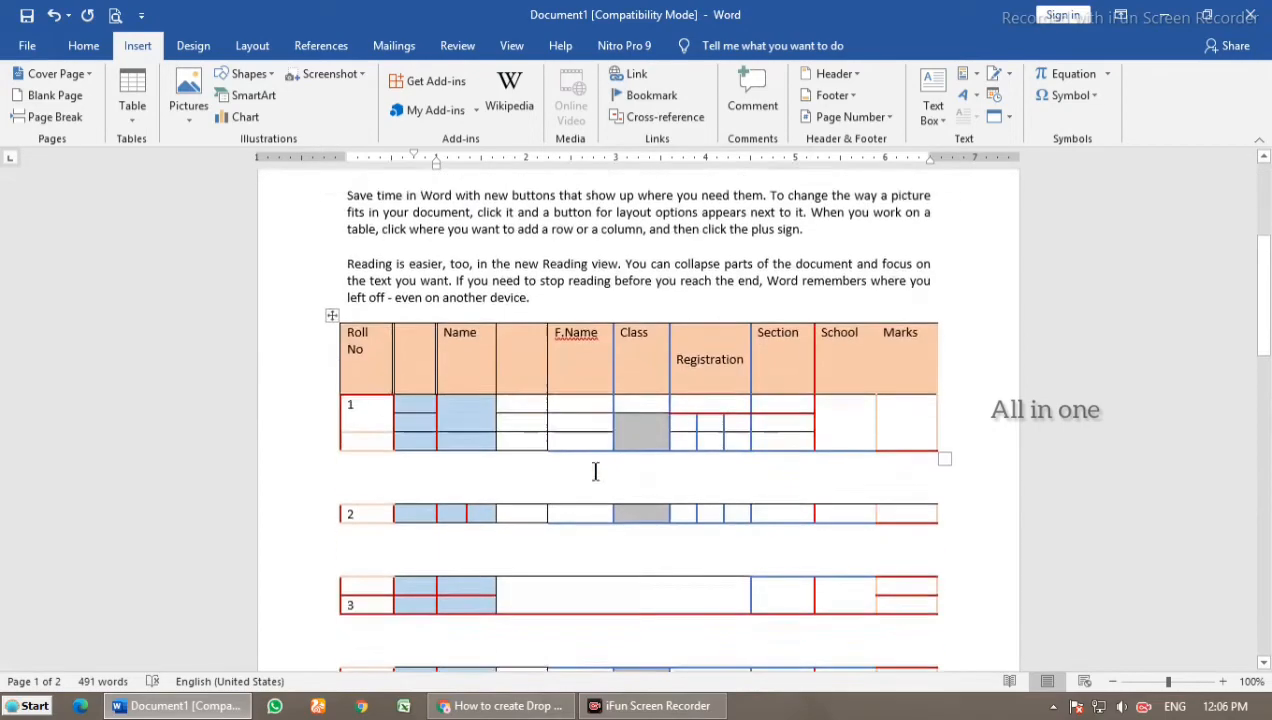
scroll(618, 495, up, 12)
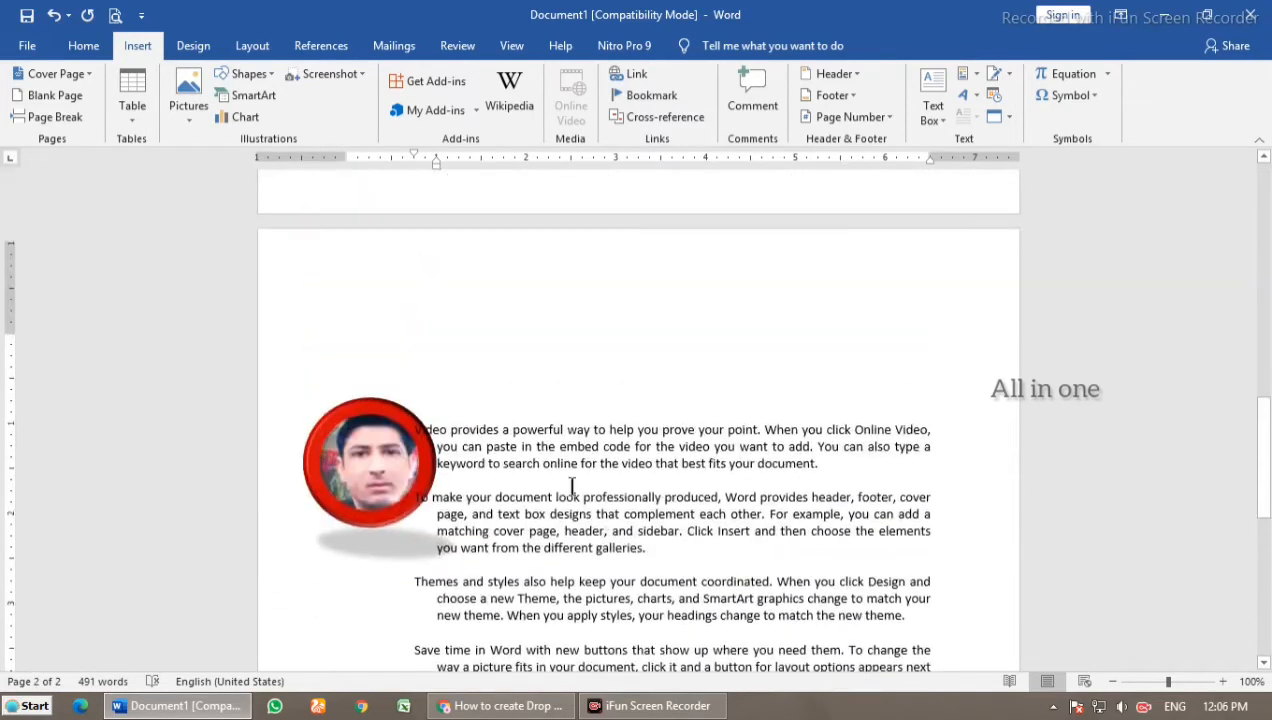
scroll(631, 380, down, 3)
scroll(631, 380, down, 10)
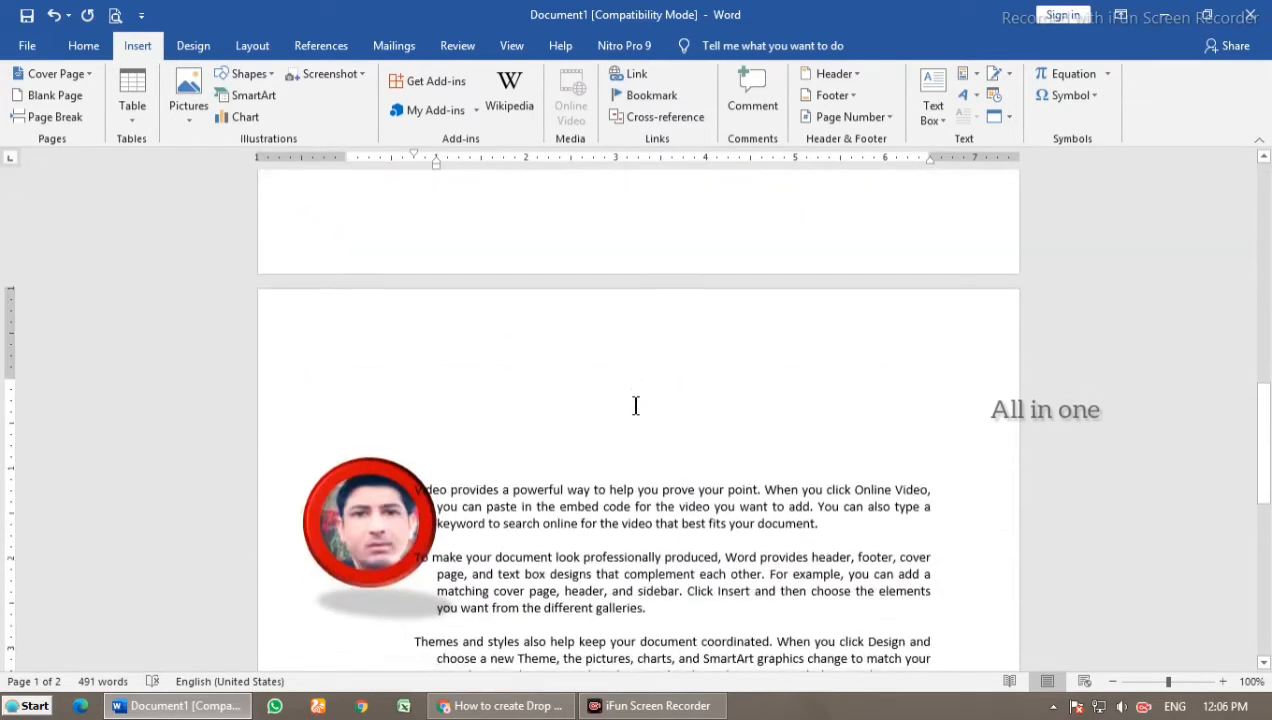
Step: Open second lesson.docx from the desktop to check its contents, close it and return to Document1
click(1161, 18)
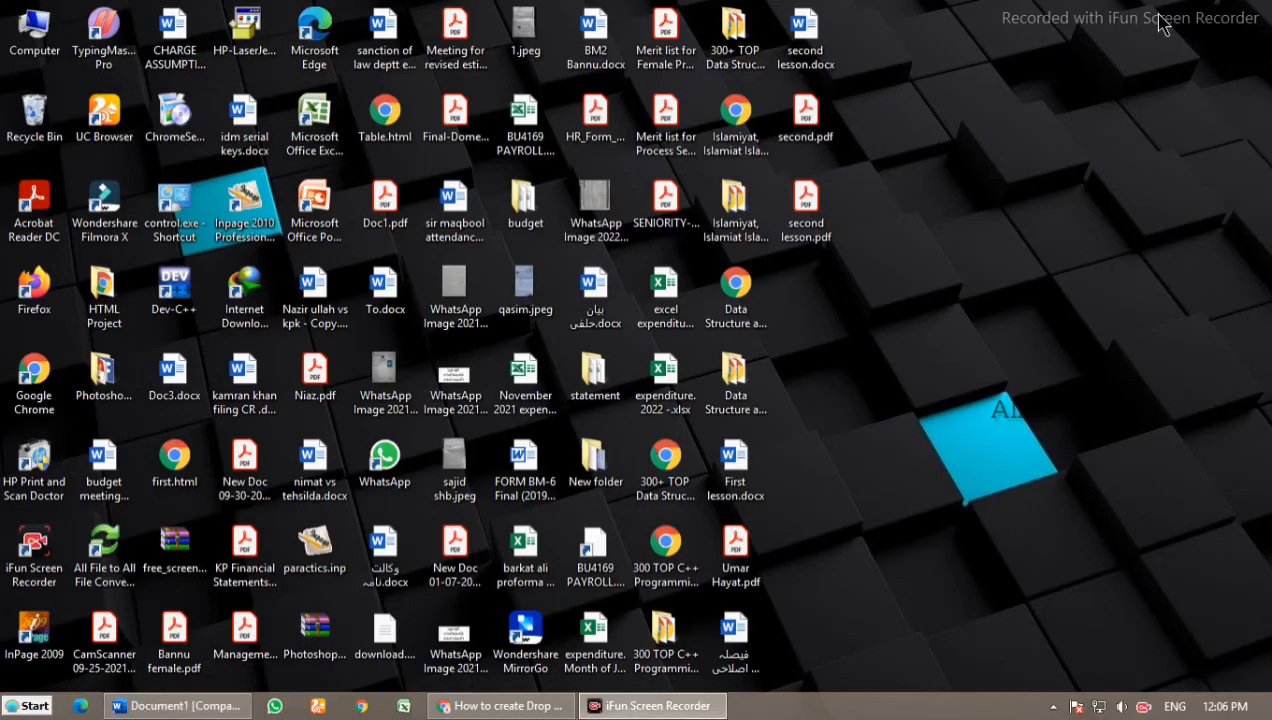
double_click(806, 55)
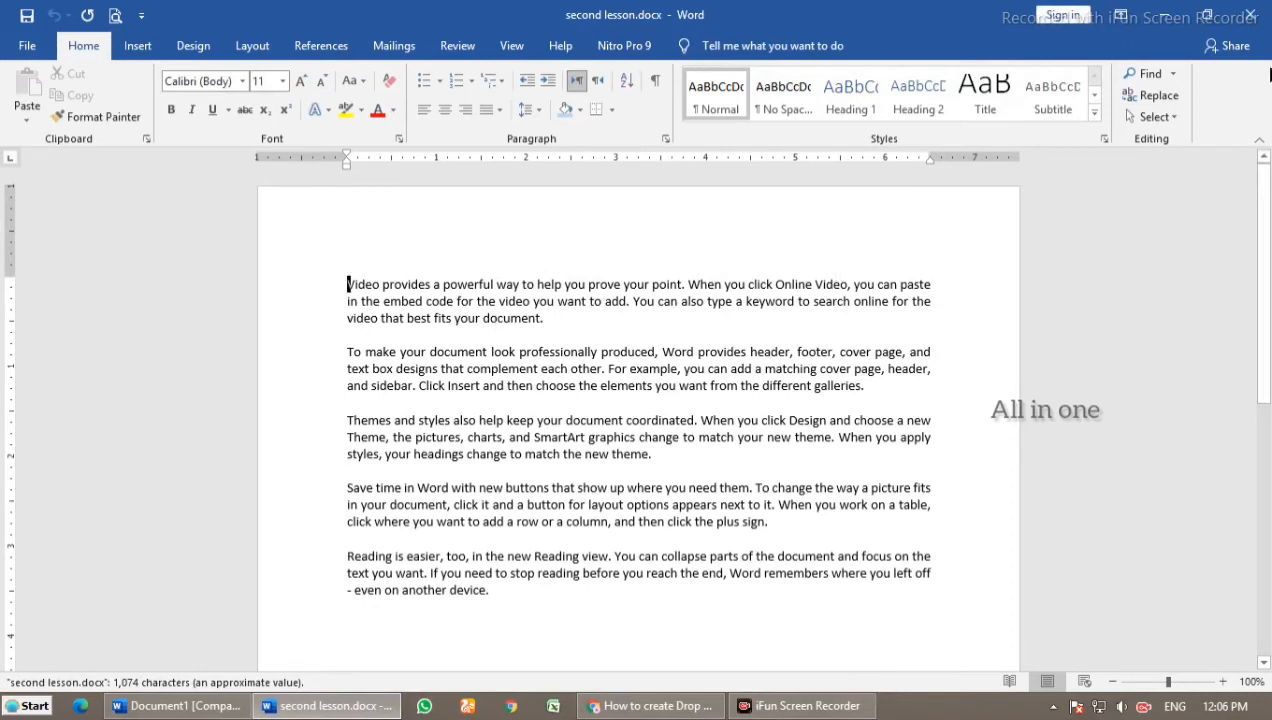
click(1249, 10)
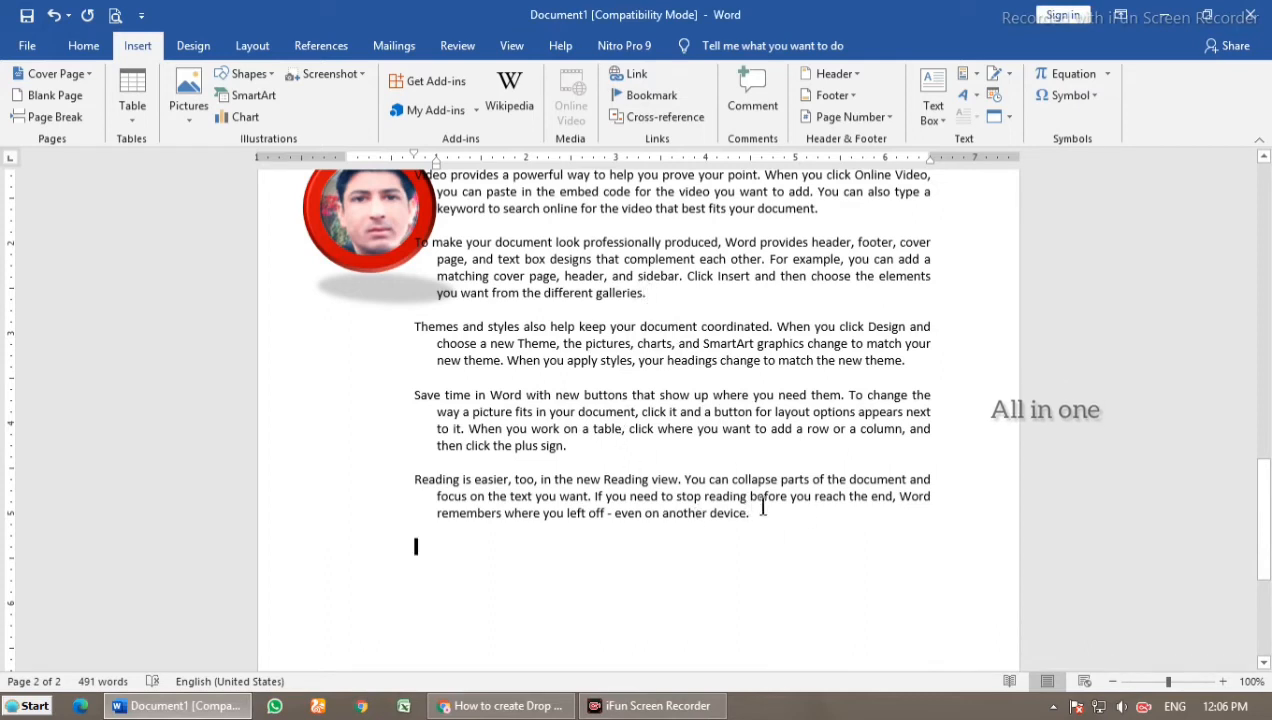
Step: Start a hyperlink on the word "galleries." at the end of the second sample paragraph, and look in the Desktop folder
click(678, 309)
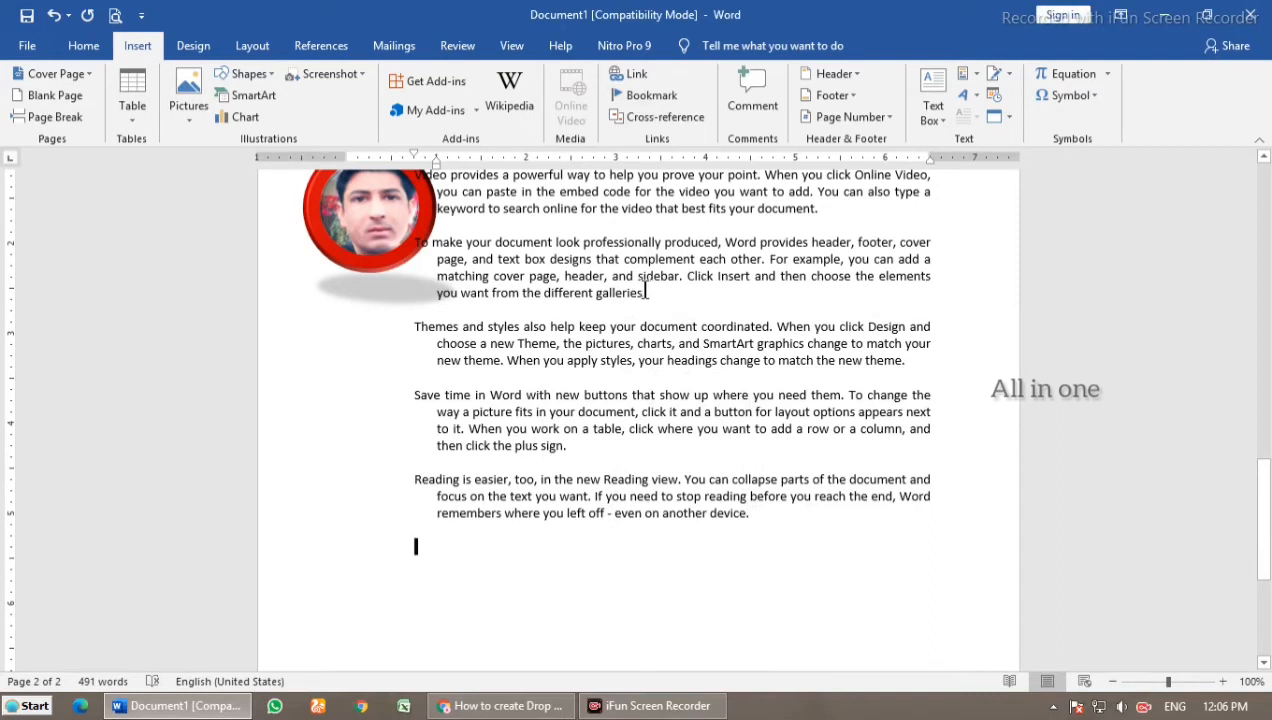
drag(646, 292, 597, 295)
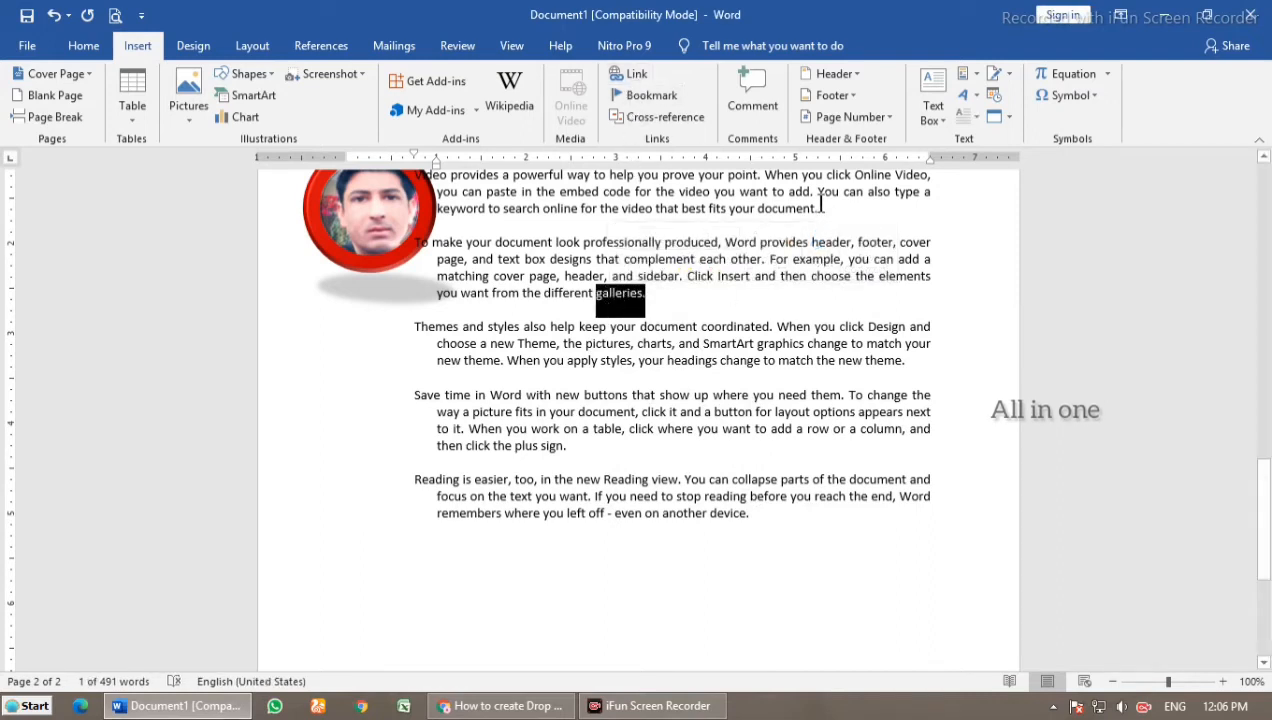
click(631, 72)
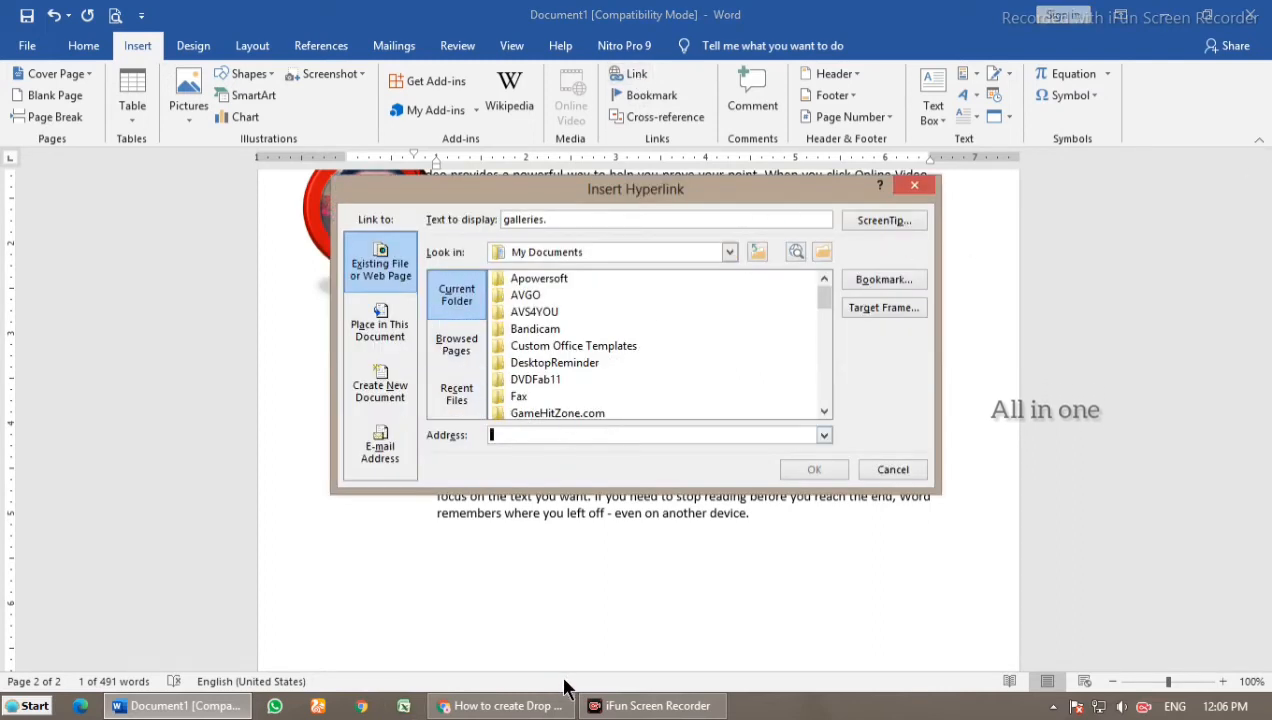
click(729, 252)
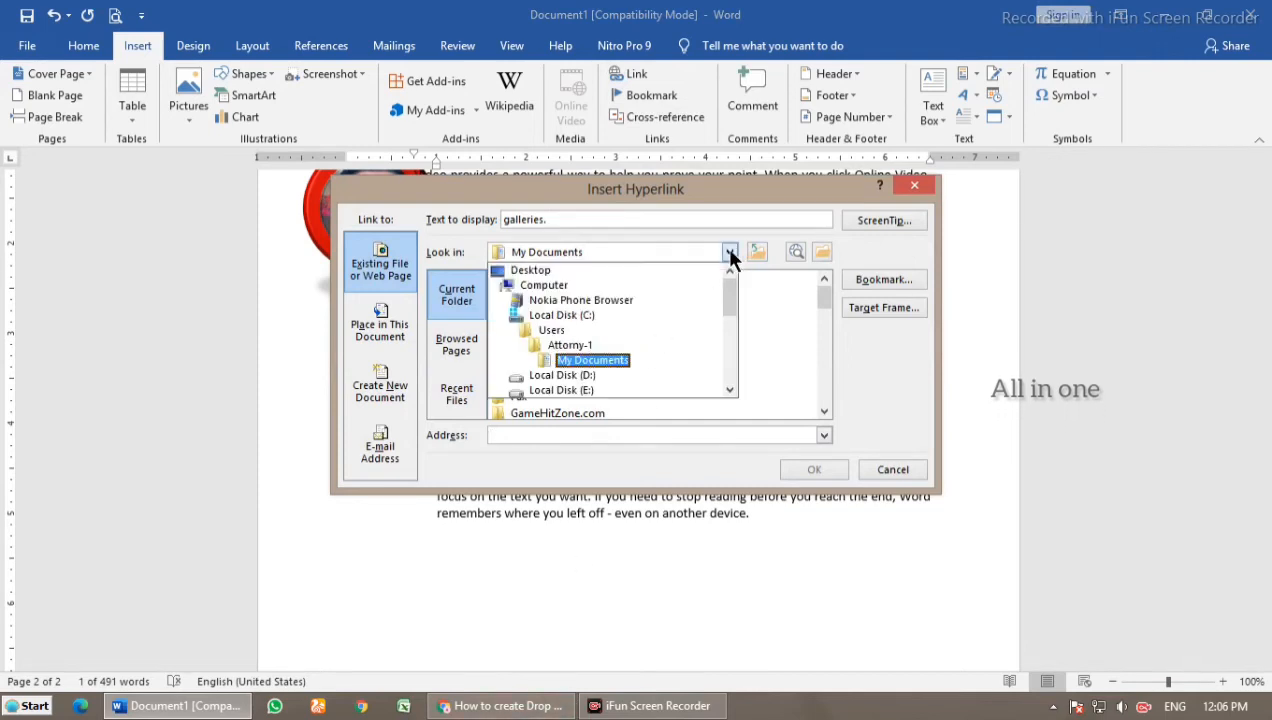
click(543, 272)
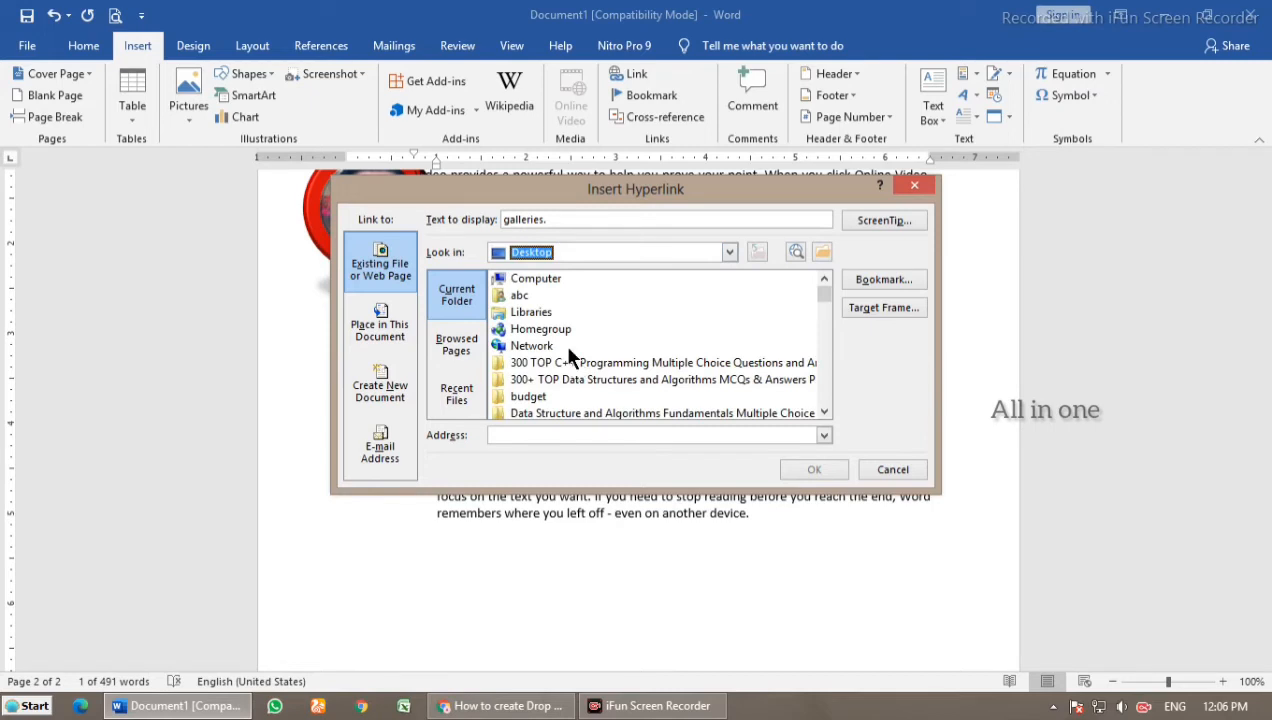
Step: Choose second lesson.docx from the Desktop files as the hyperlink's target
click(558, 360)
scroll(558, 356, down, 6)
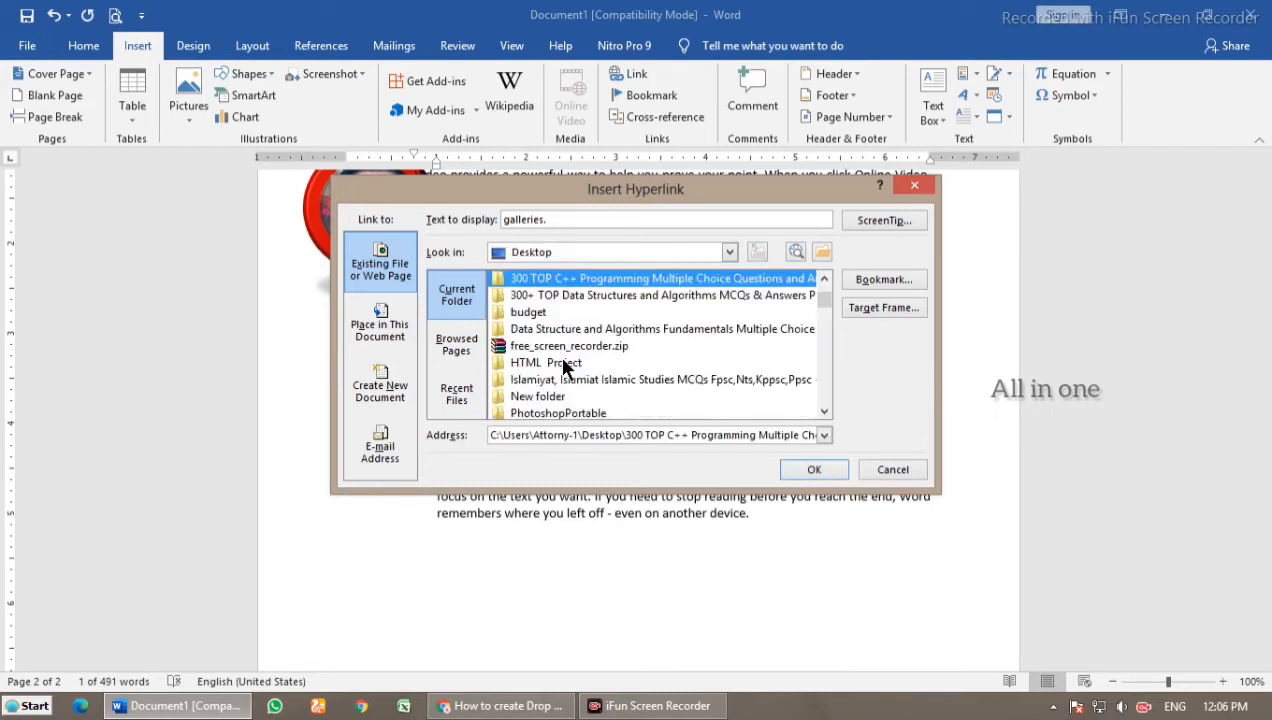
scroll(562, 364, down, 10)
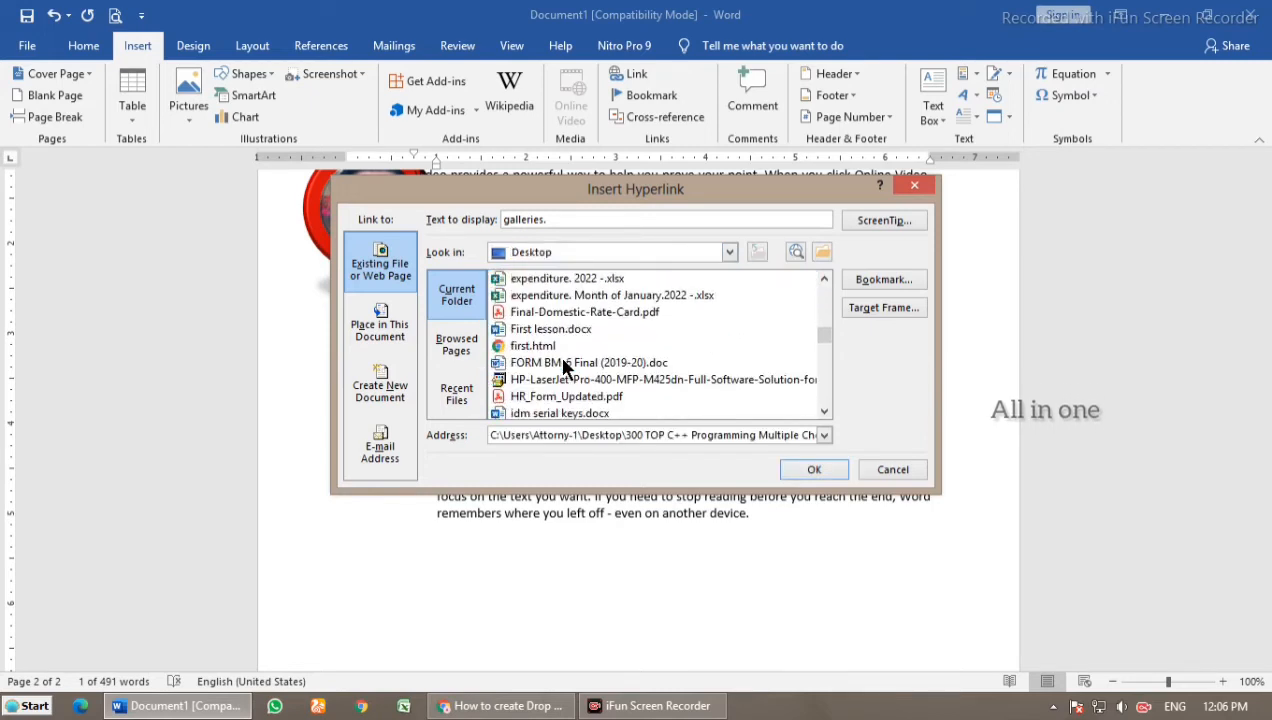
scroll(563, 367, down, 6)
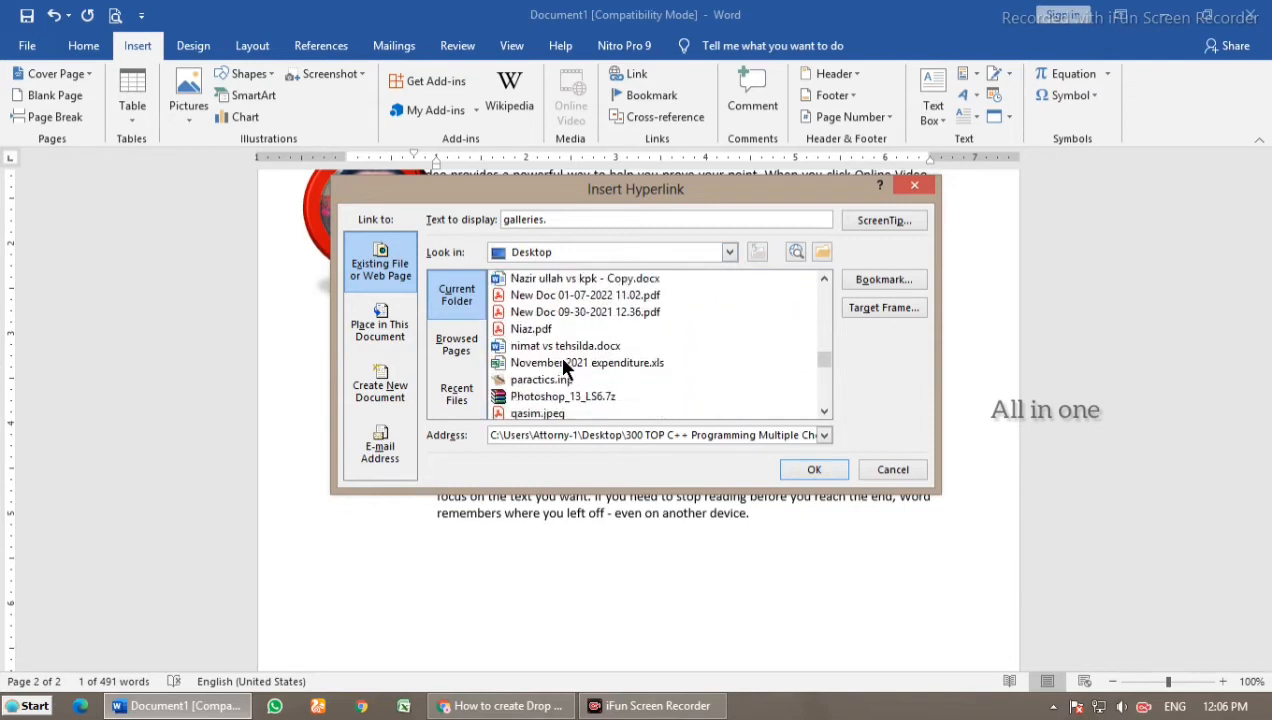
scroll(563, 367, down, 1)
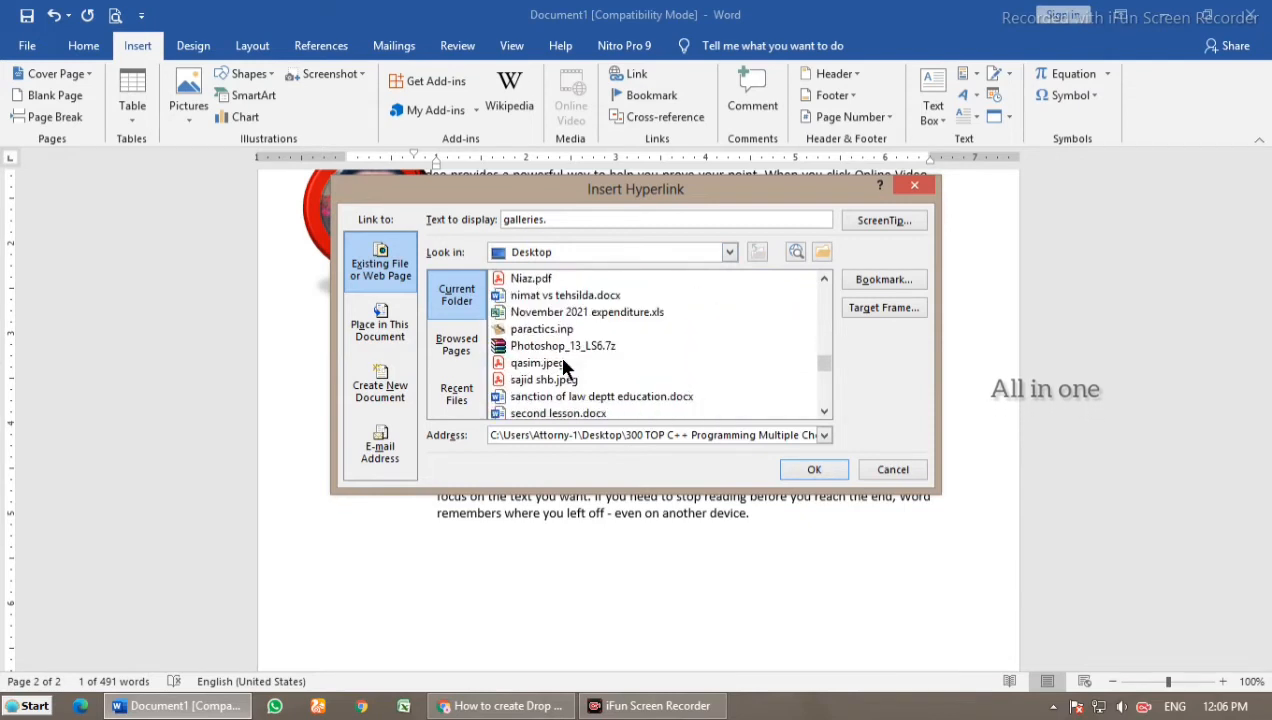
scroll(563, 367, down, 1)
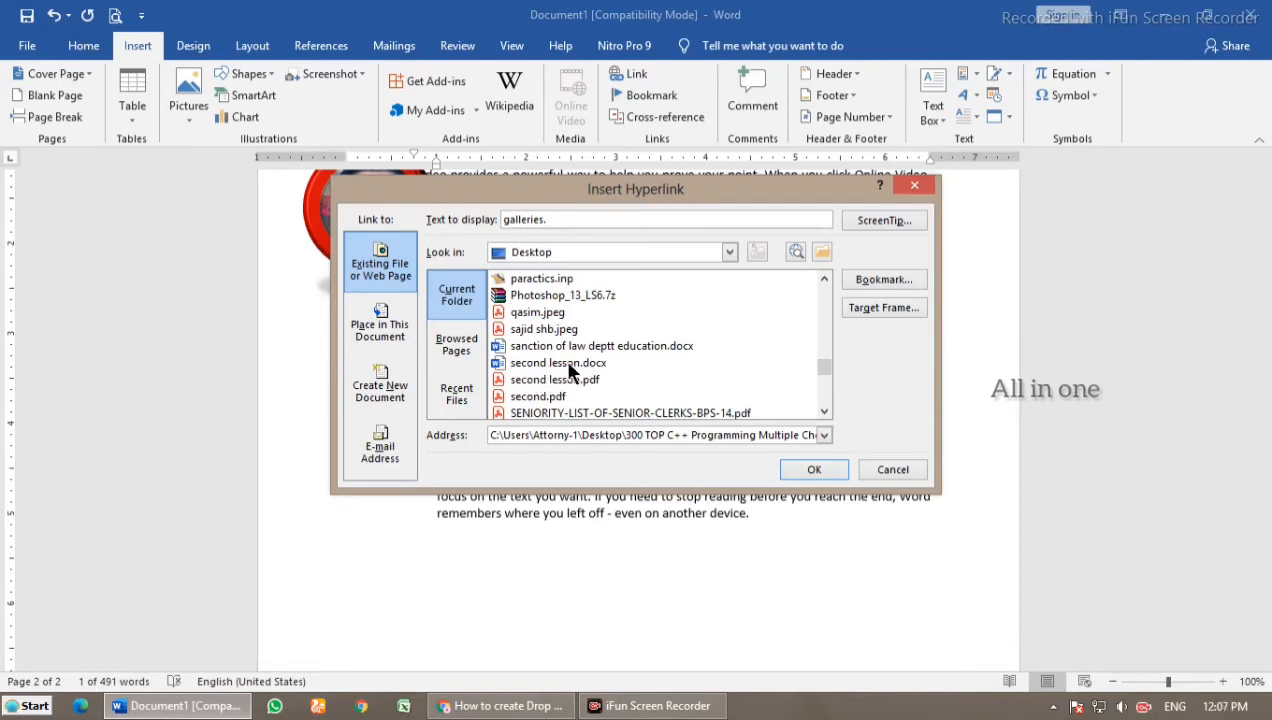
click(537, 366)
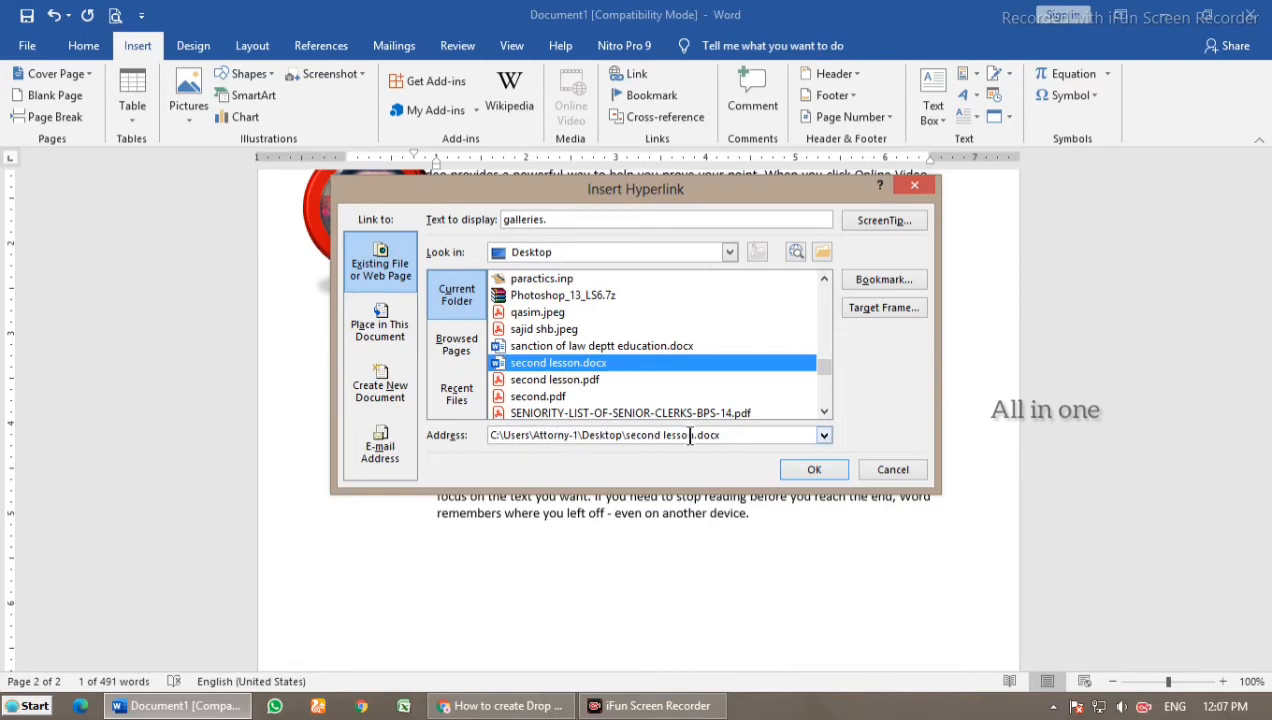
Step: Apply the hyperlink to "galleries." and follow it to open second lesson.docx, accepting the security notice
click(810, 470)
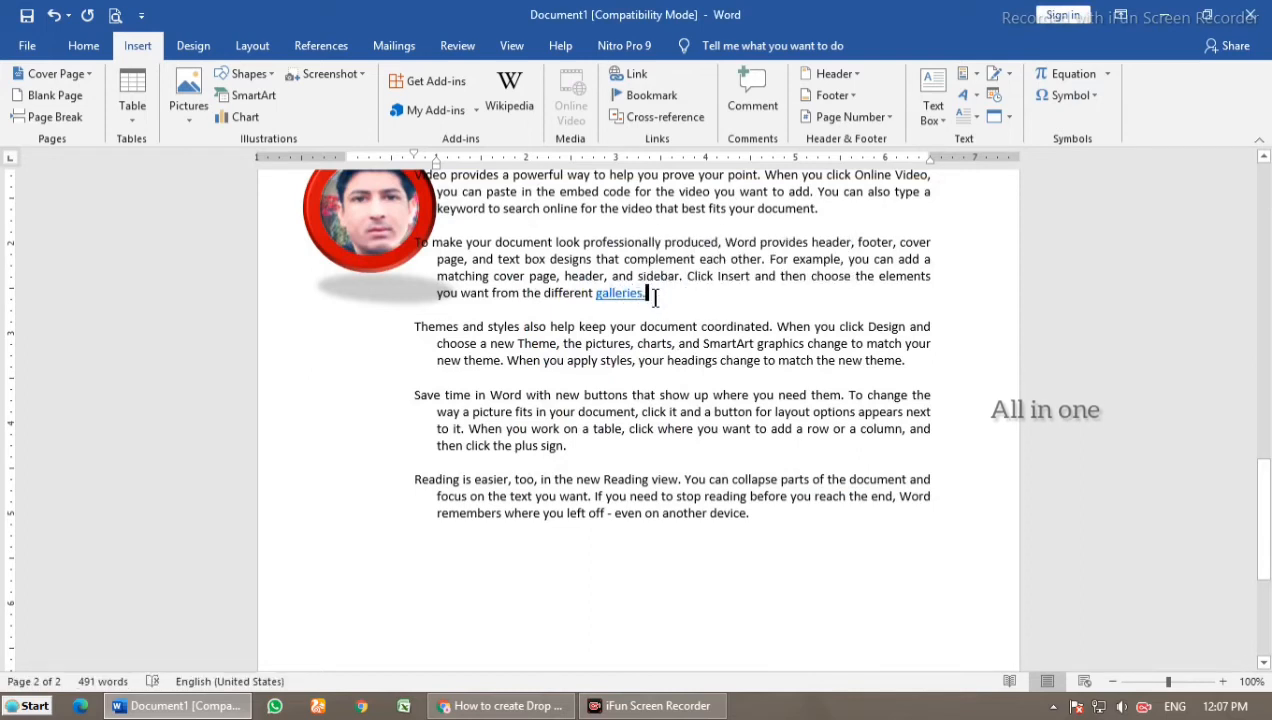
ctrl+click(626, 296)
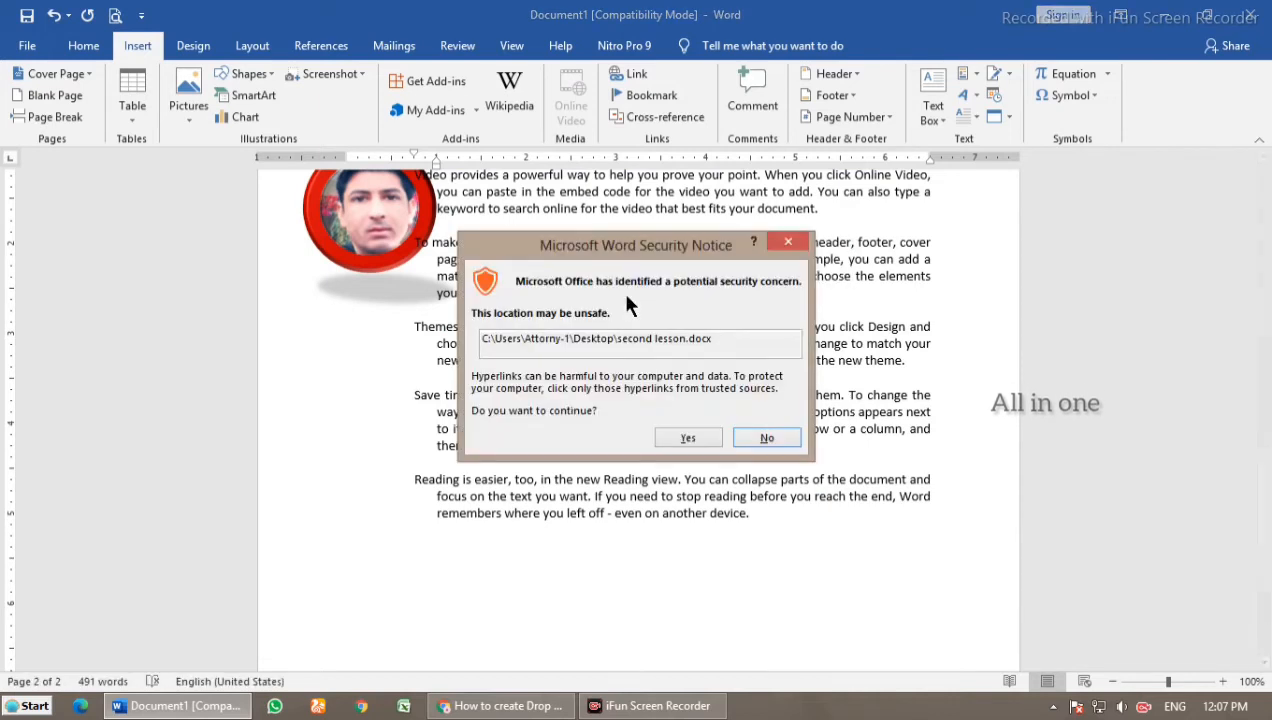
click(690, 438)
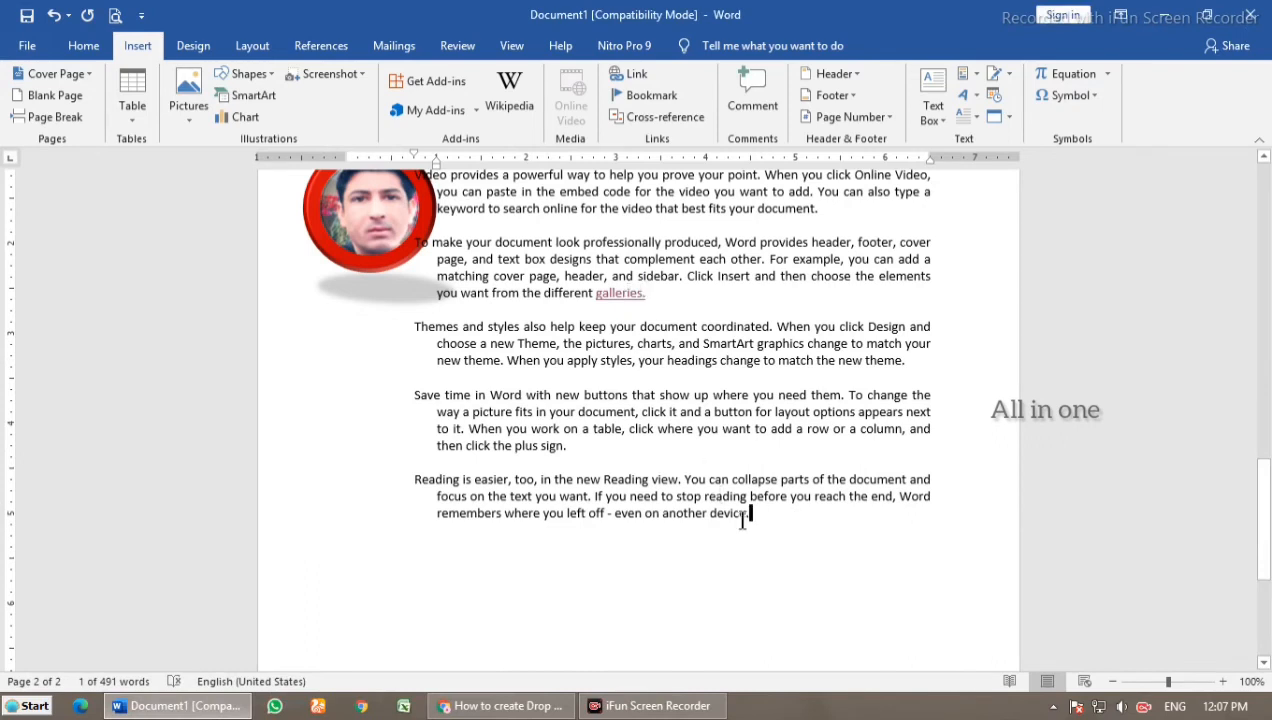
drag(750, 514, 727, 527)
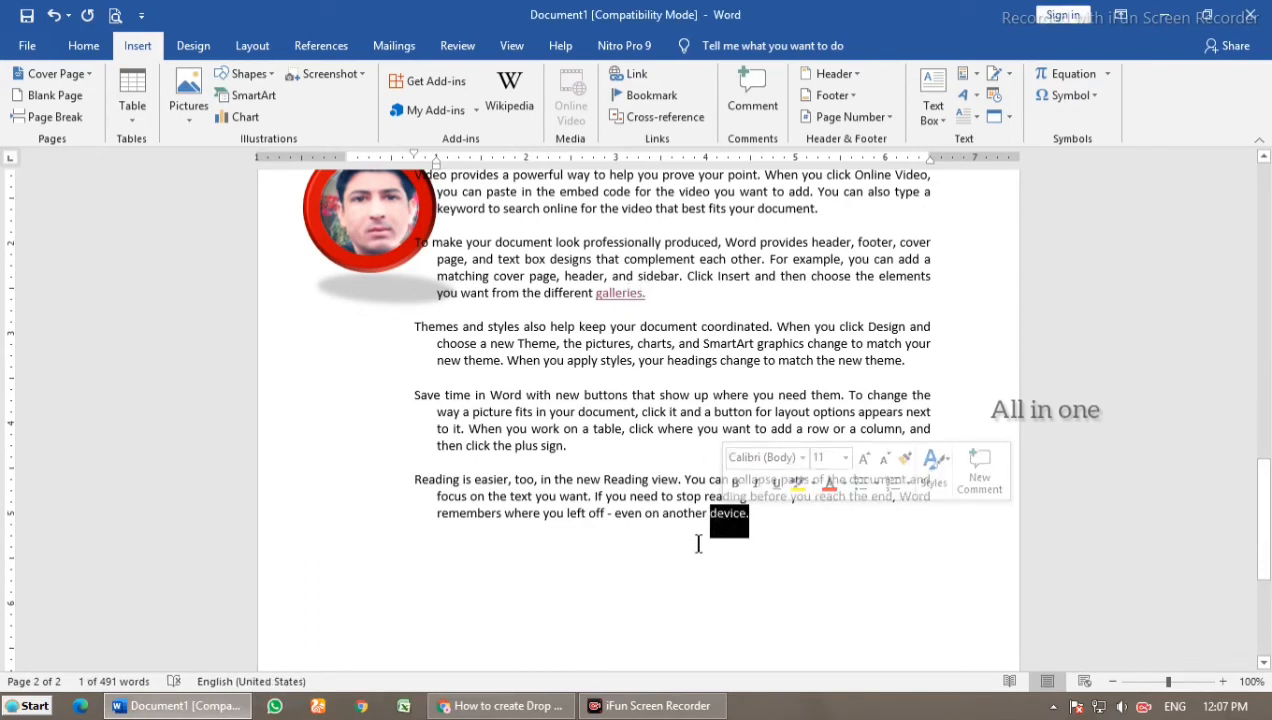
click(638, 77)
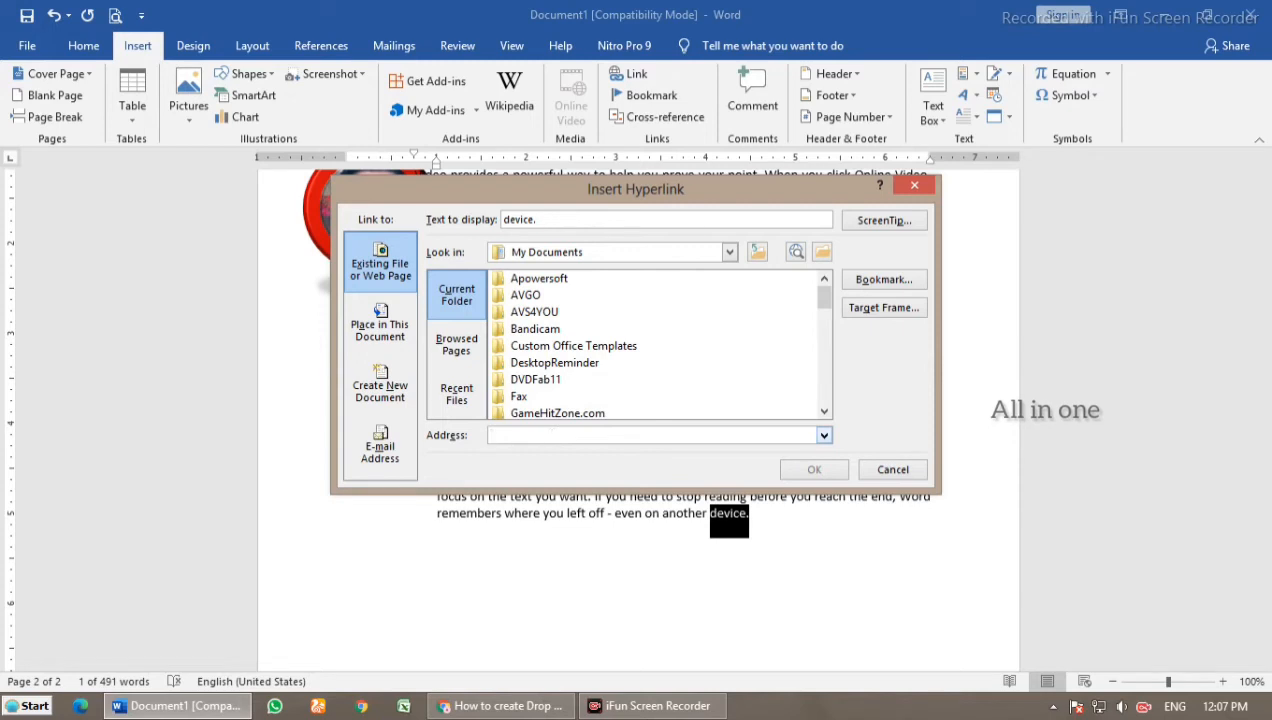
text(www.)
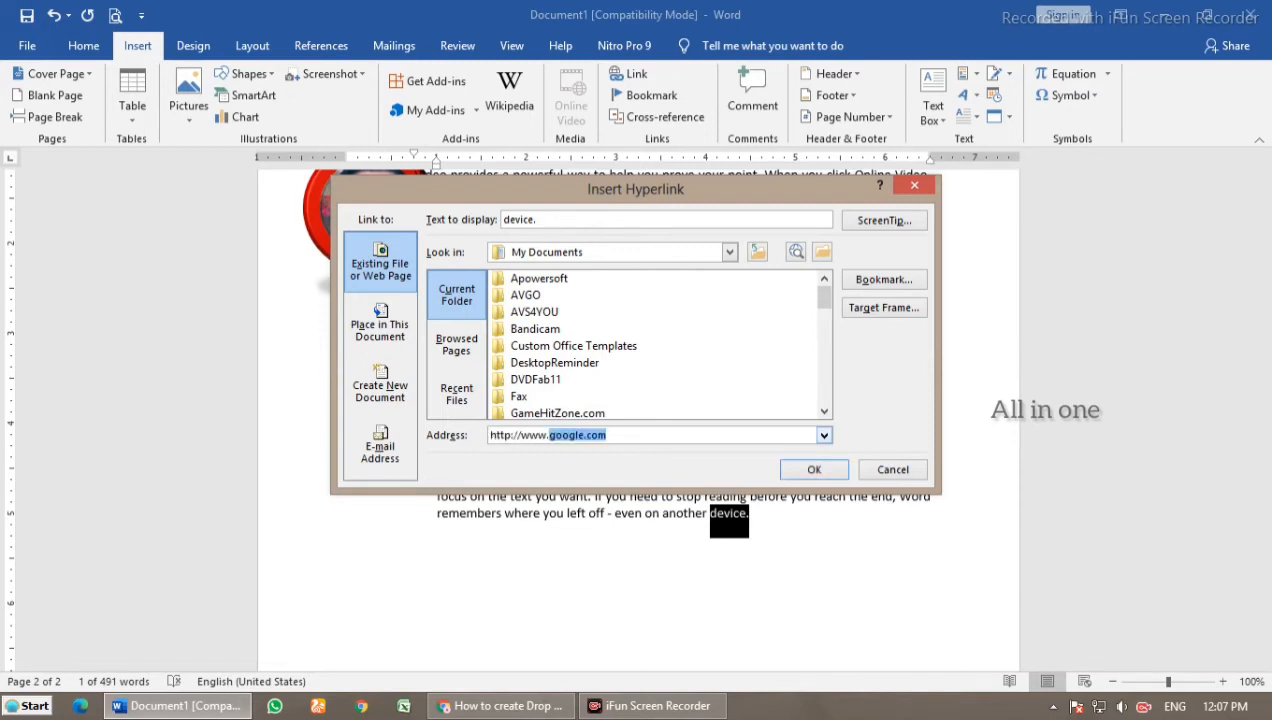
text(google.com)
click(808, 470)
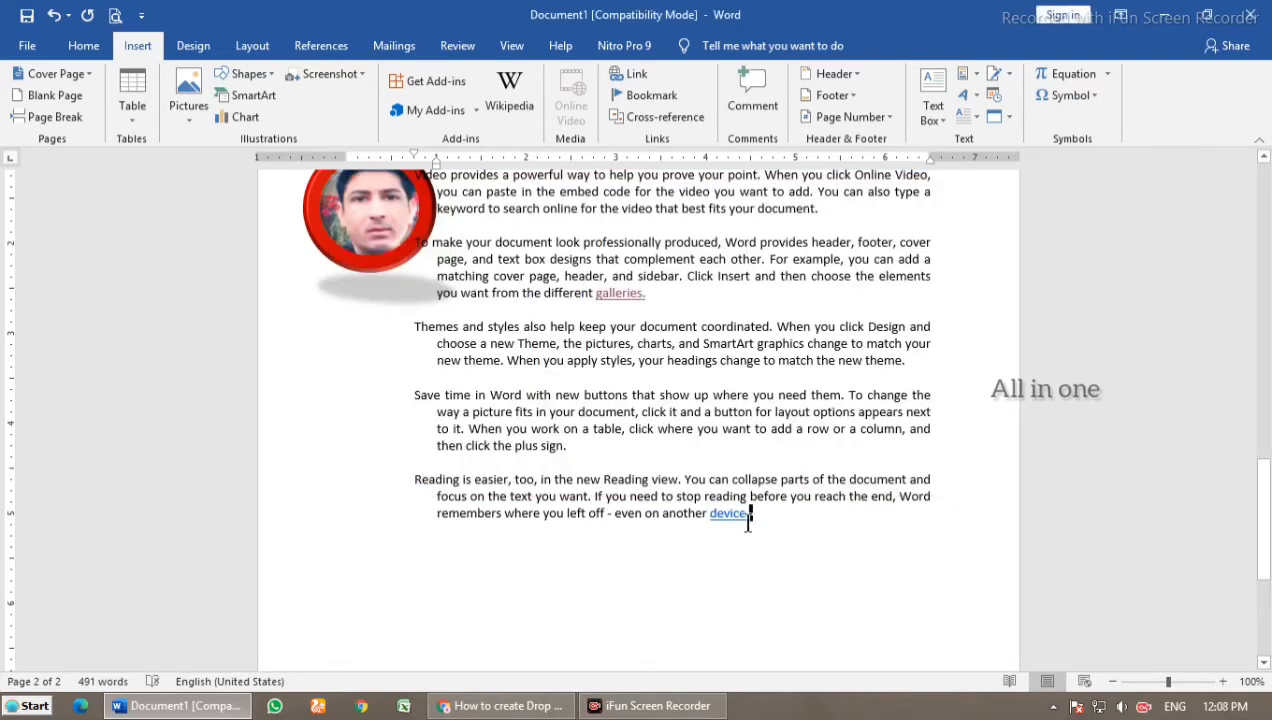
Step: Follow the "device." hyperlink to check that it opens Google, and close the browser
mouse_move(731, 531)
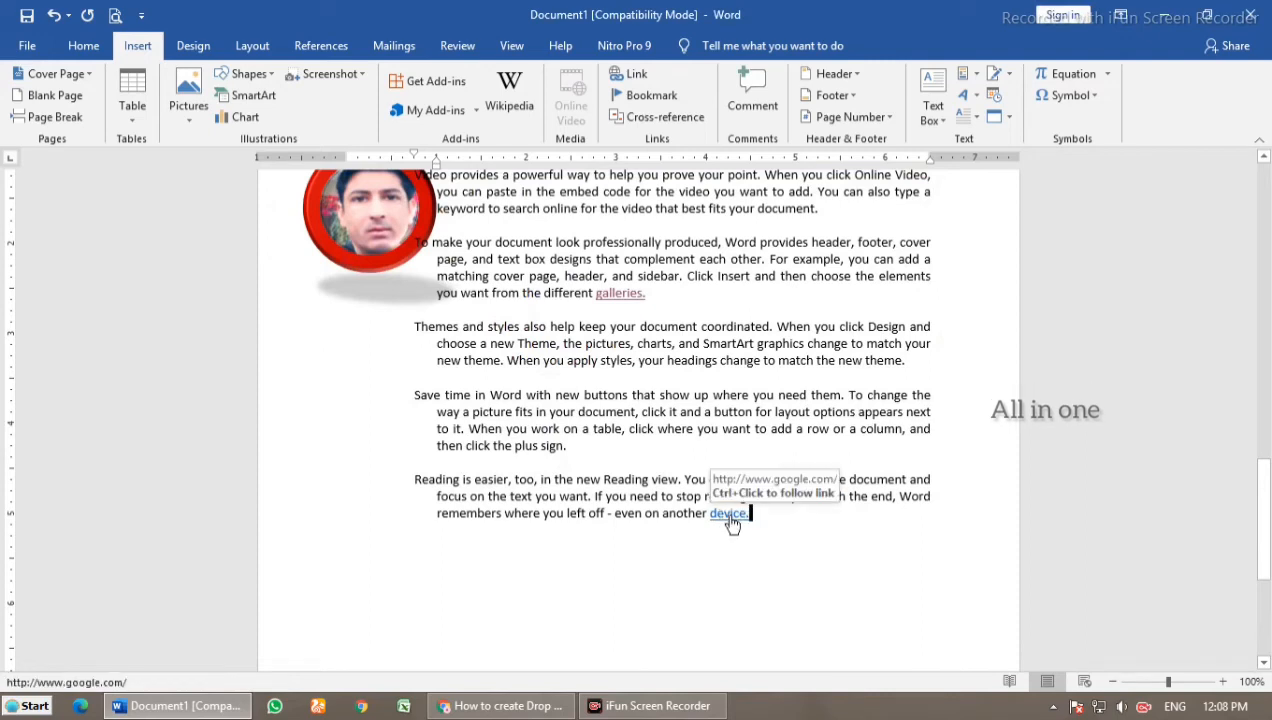
ctrl+click(734, 516)
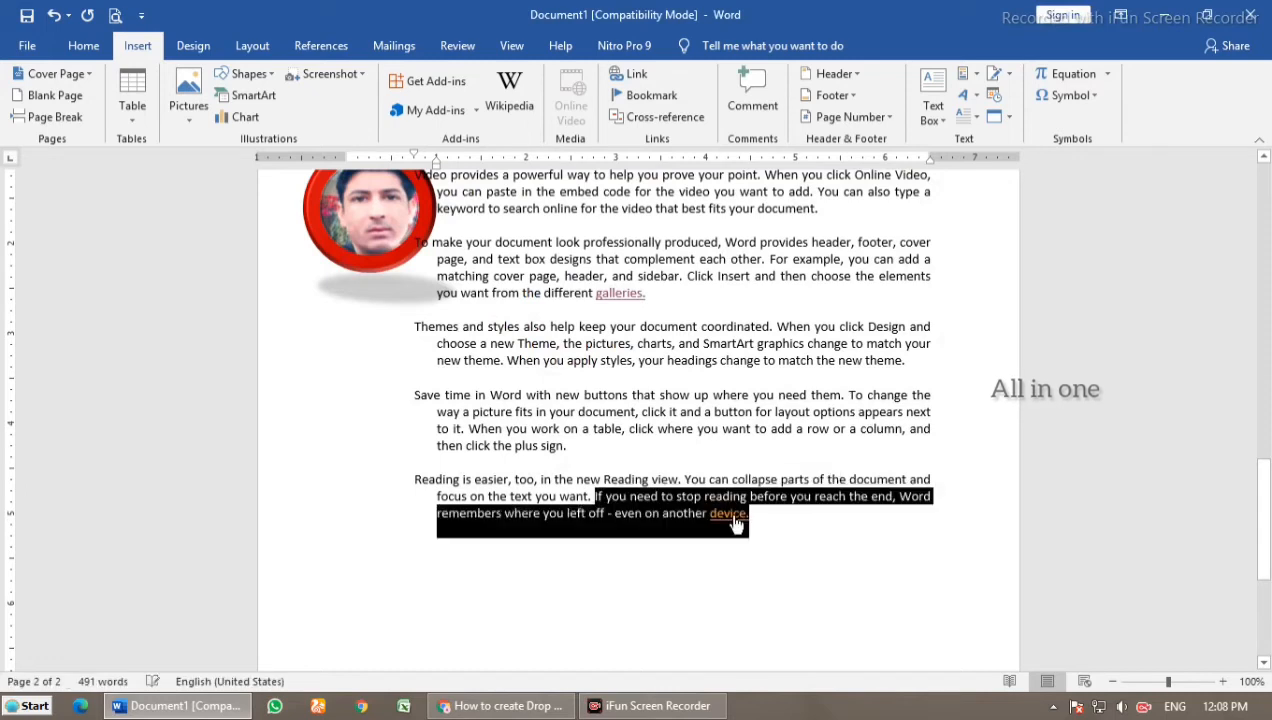
click(752, 533)
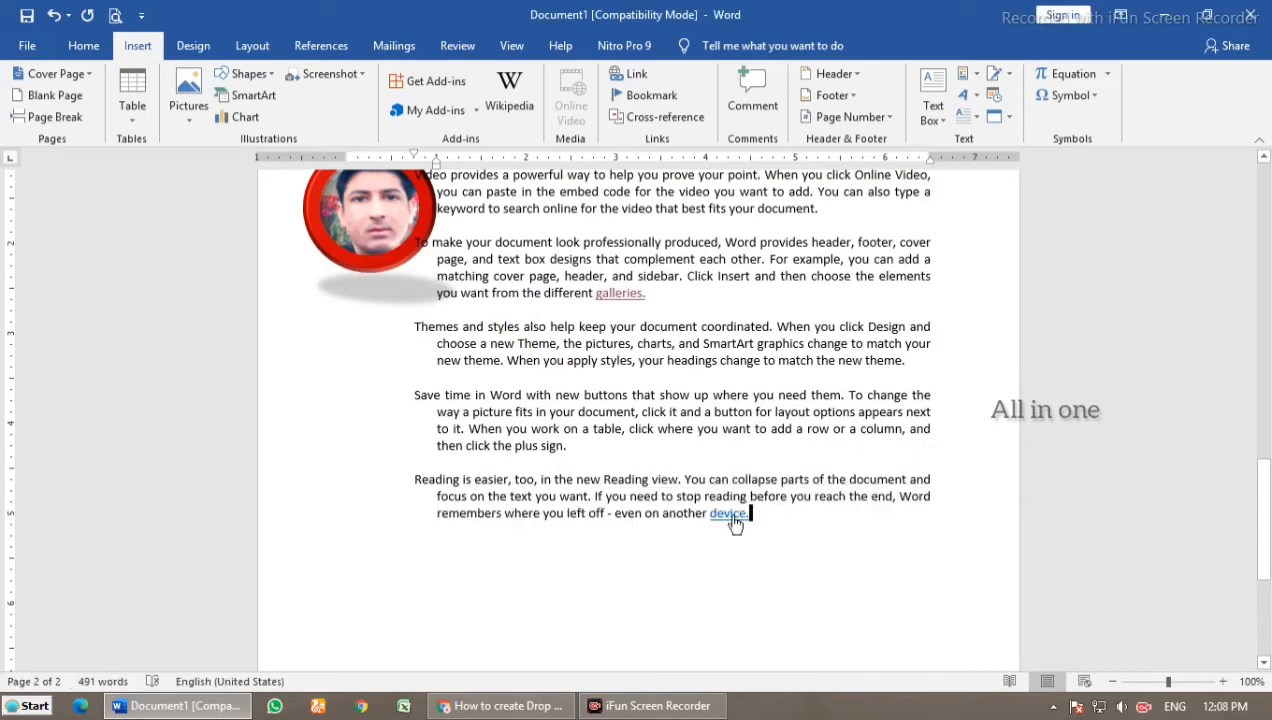
ctrl+click(733, 514)
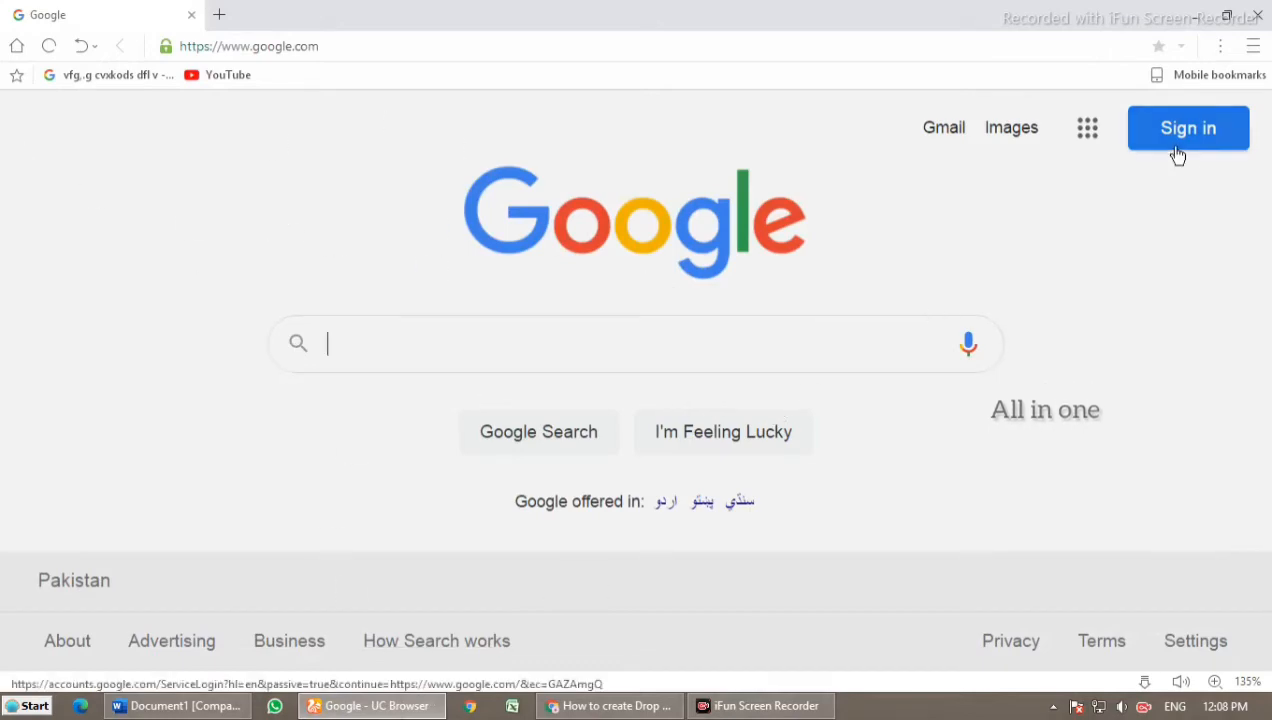
click(1257, 15)
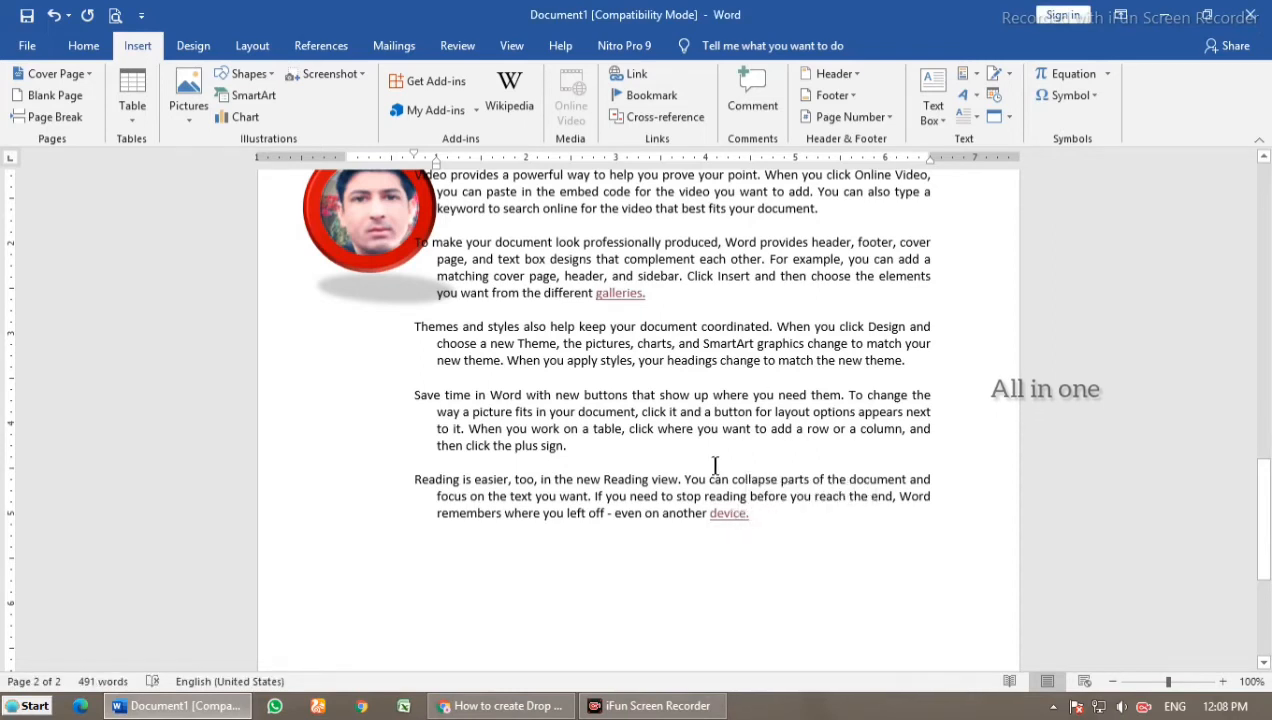
Step: Remove the hyperlink from the word "device." at the end of the last paragraph
click(735, 513)
double_click(728, 513)
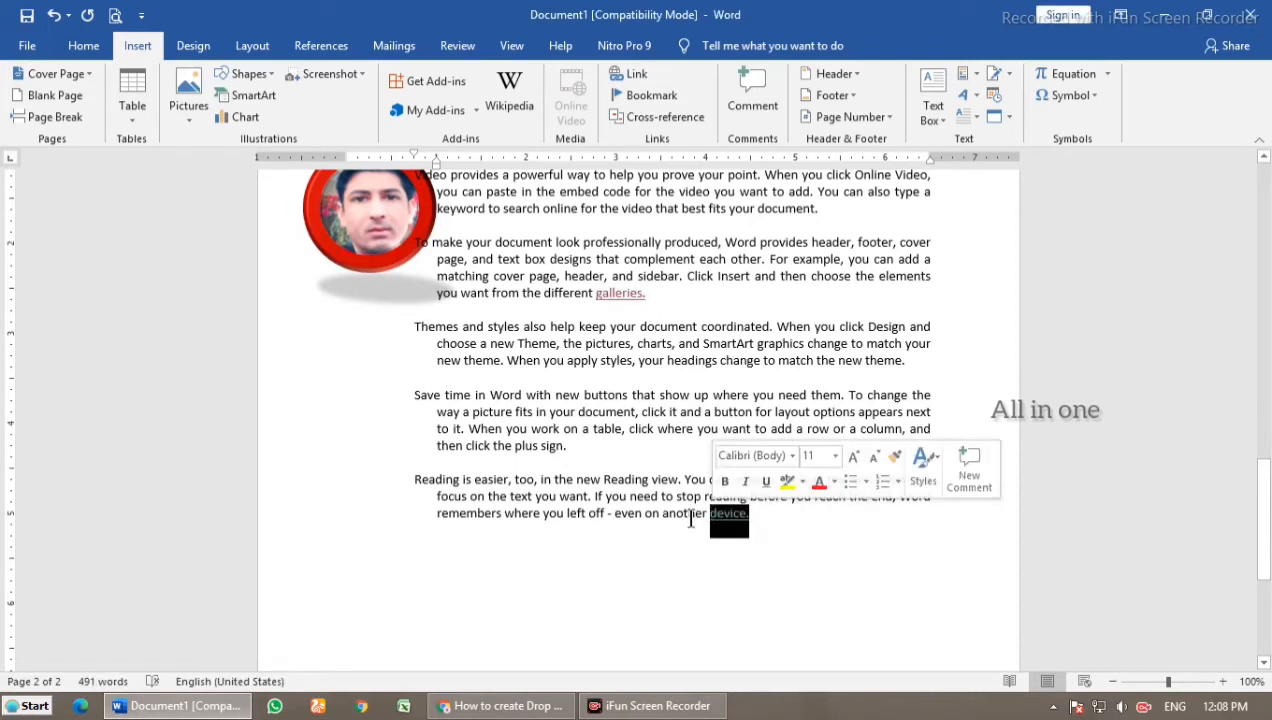
click(630, 72)
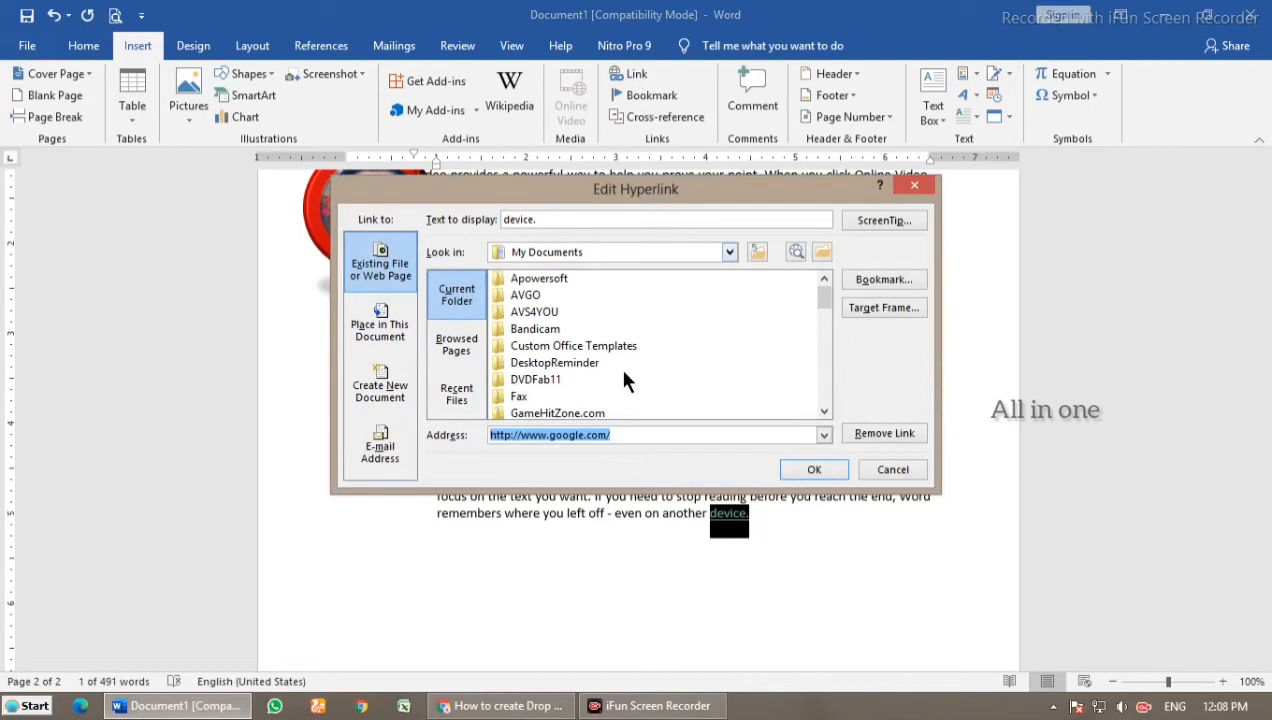
click(663, 435)
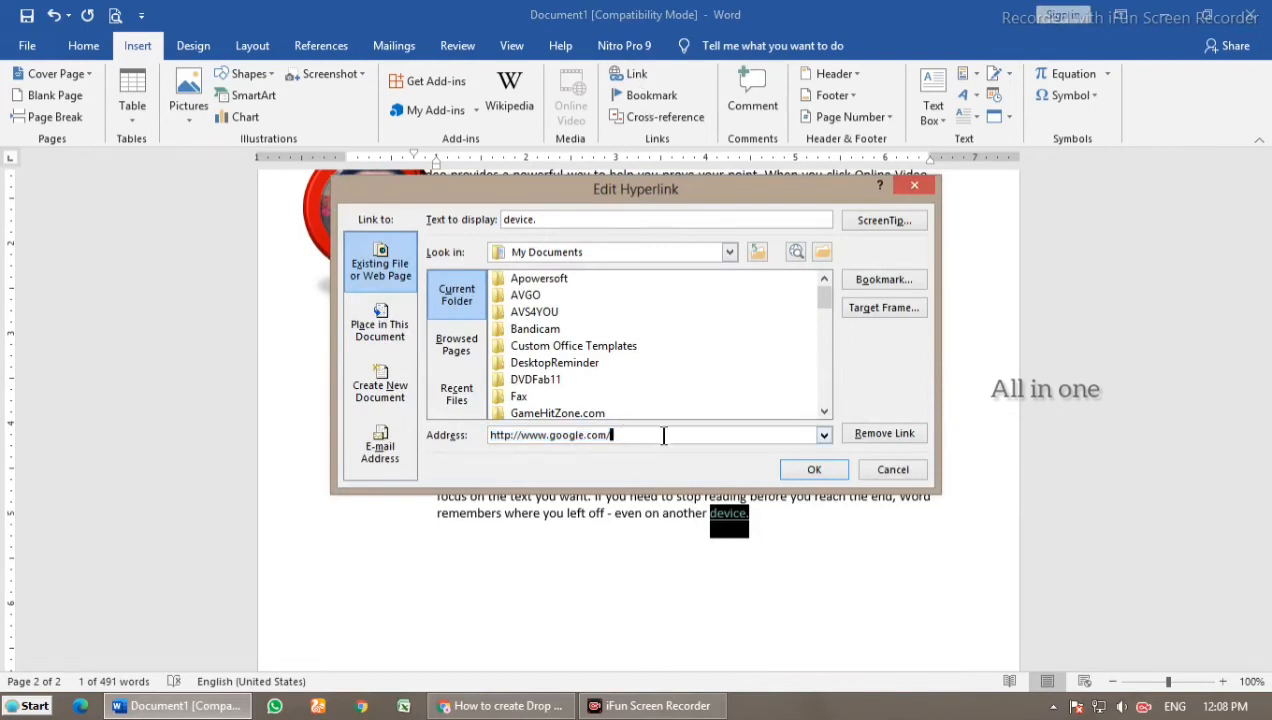
click(877, 436)
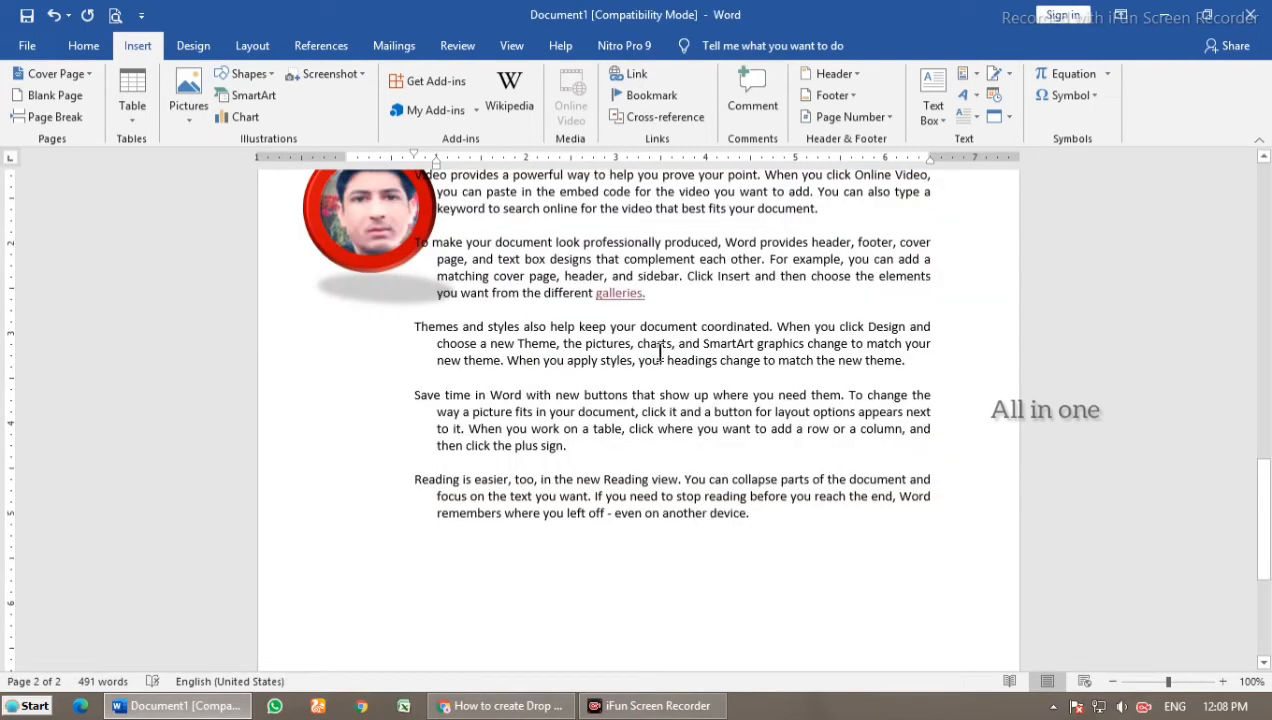
Step: Try to remove the hyperlink from the word "galleries." at the end of the second sample paragraph
drag(645, 293, 598, 297)
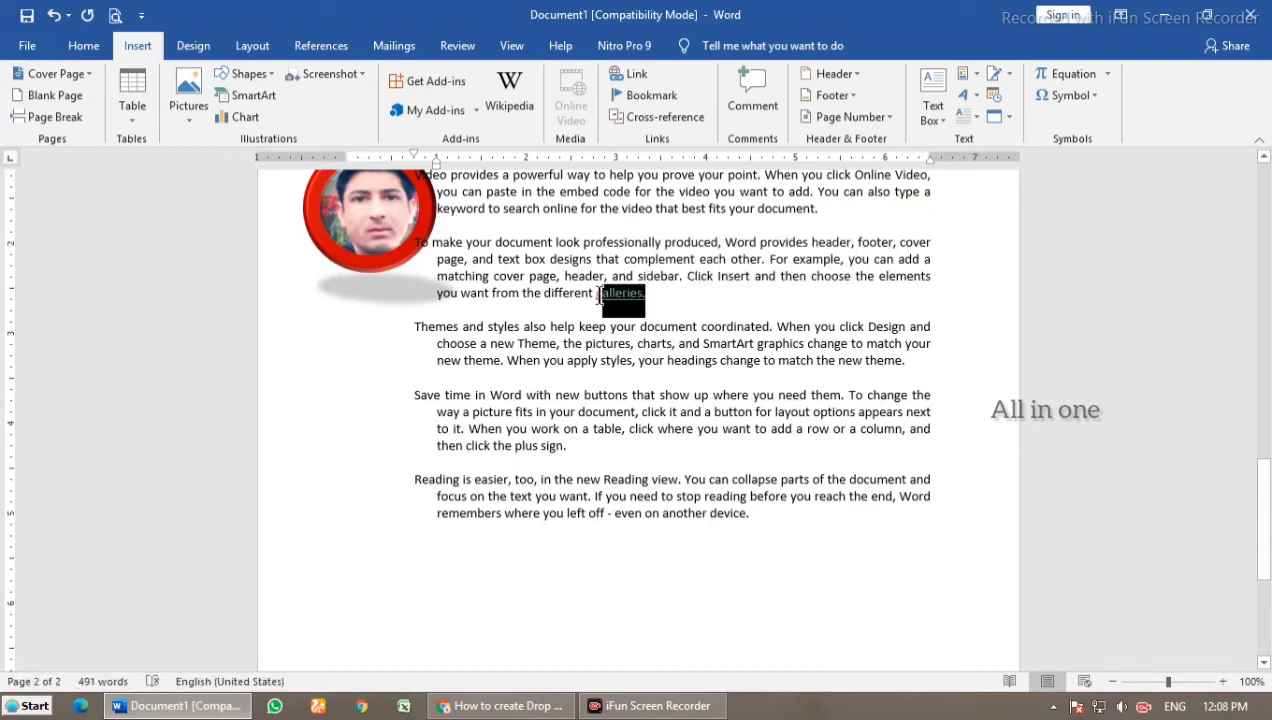
click(630, 75)
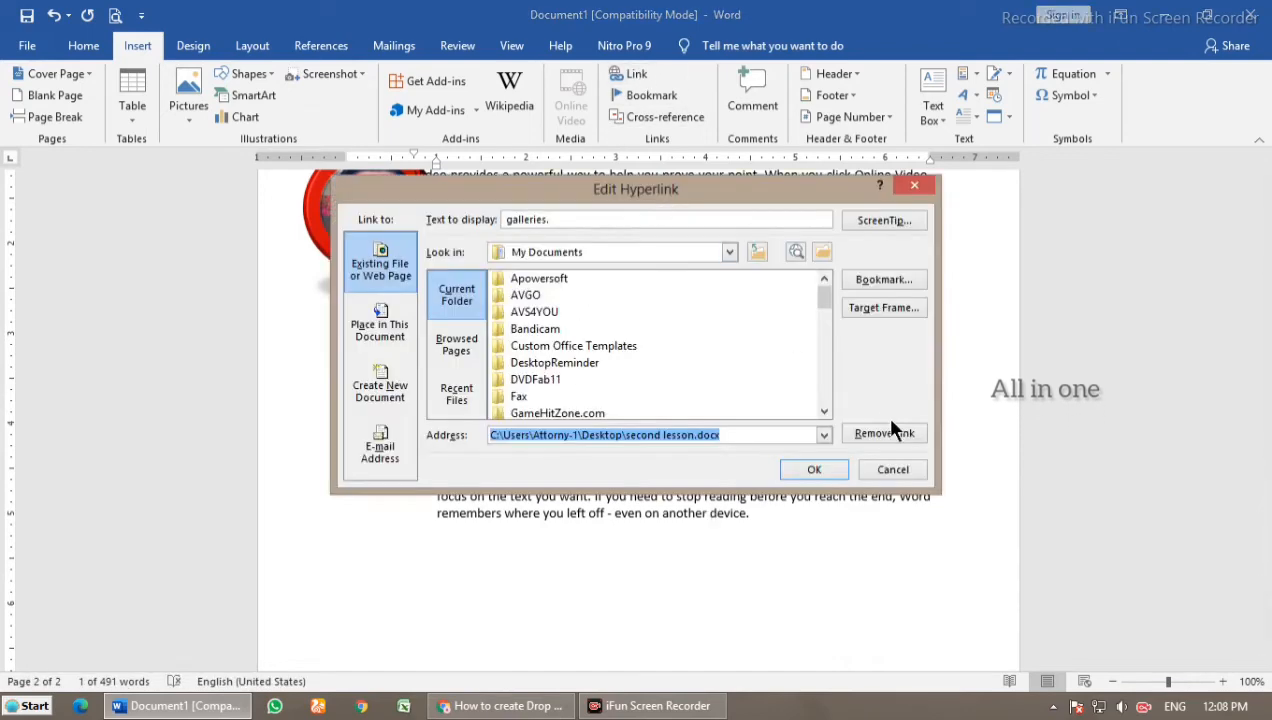
click(880, 436)
click(743, 391)
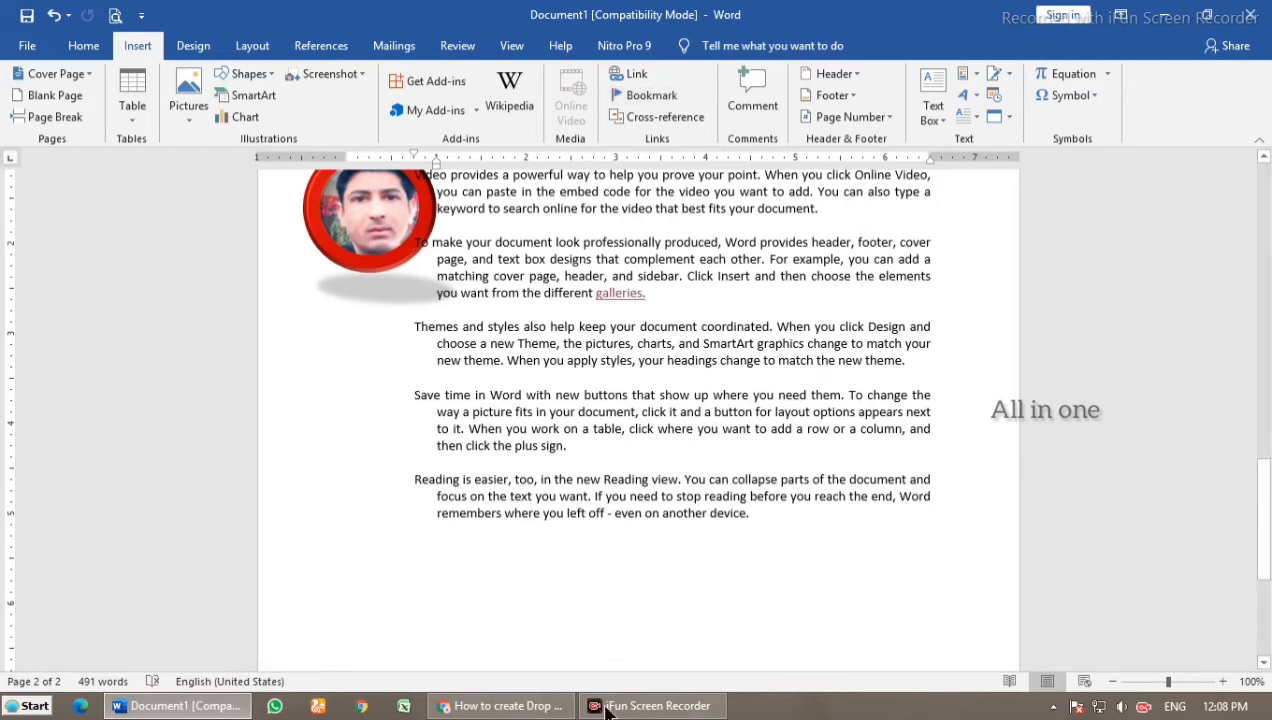
Step: Minimize Document1, open second lesson.docx from the desktop to view it, and close it again
click(178, 706)
double_click(818, 66)
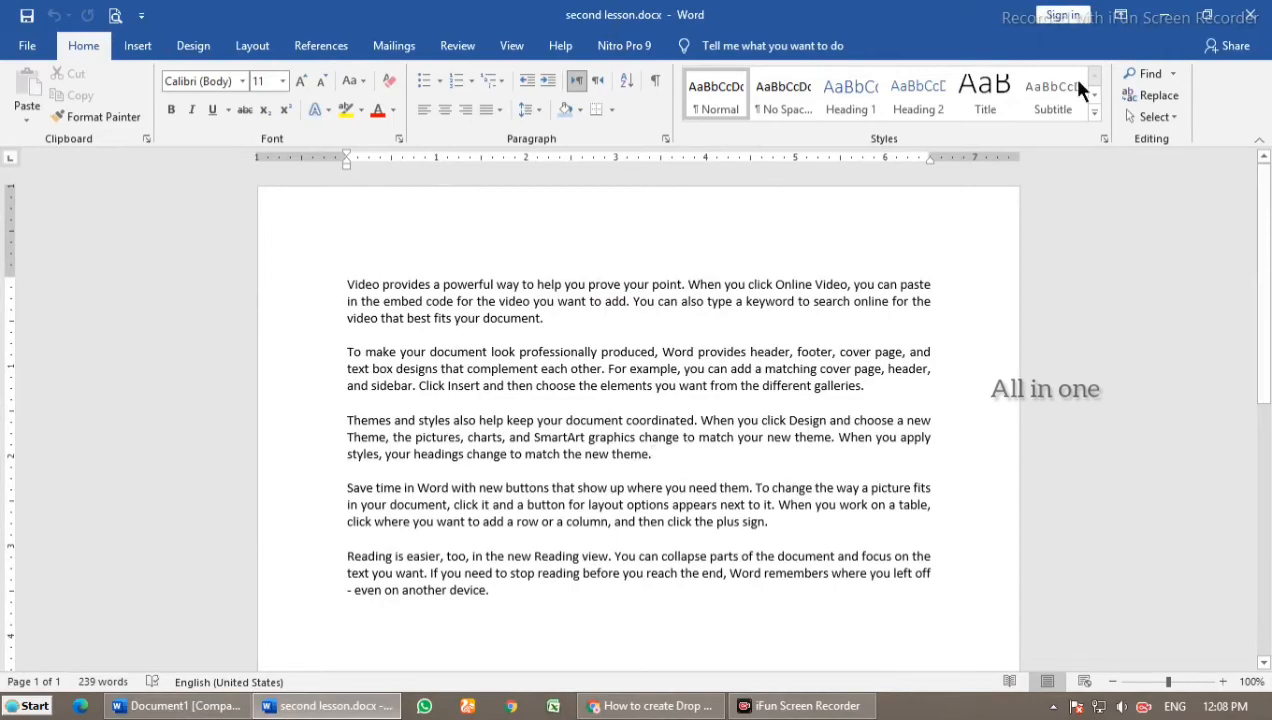
click(1250, 15)
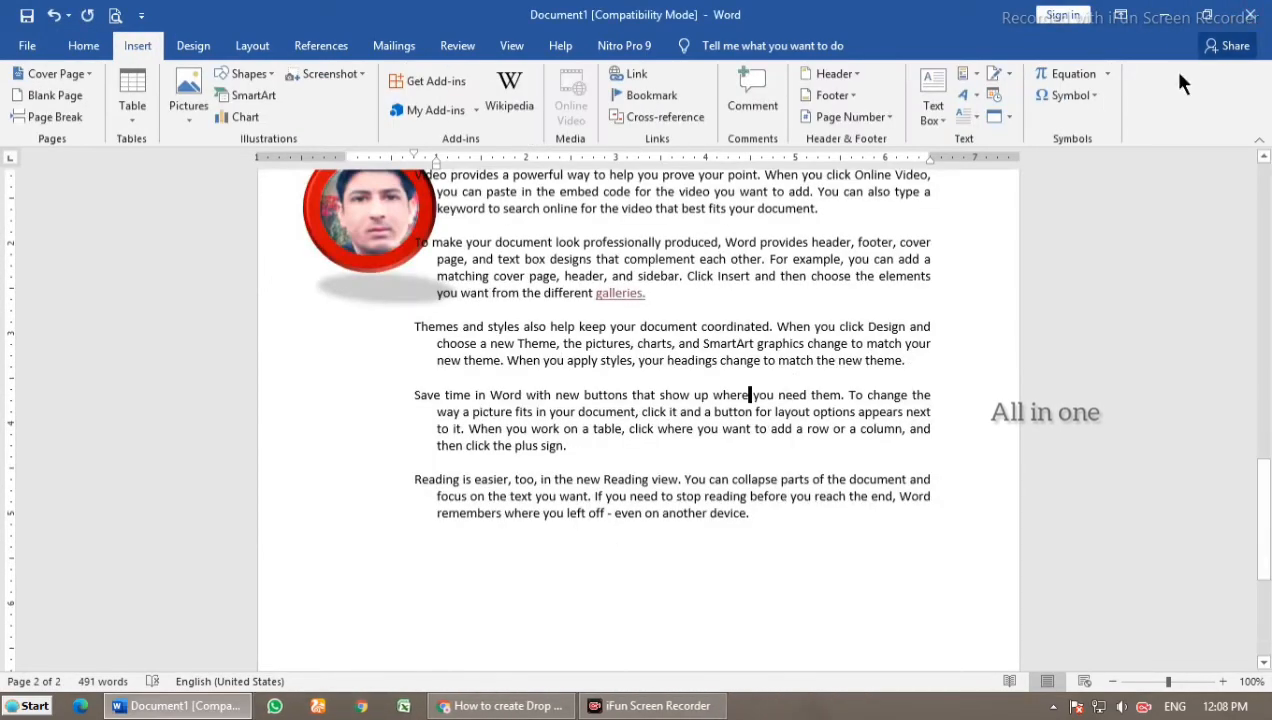
Step: Reopen second lesson.docx from the desktop and add a bookmark named theme on "theme." at the end of the third paragraph
click(1163, 15)
double_click(802, 60)
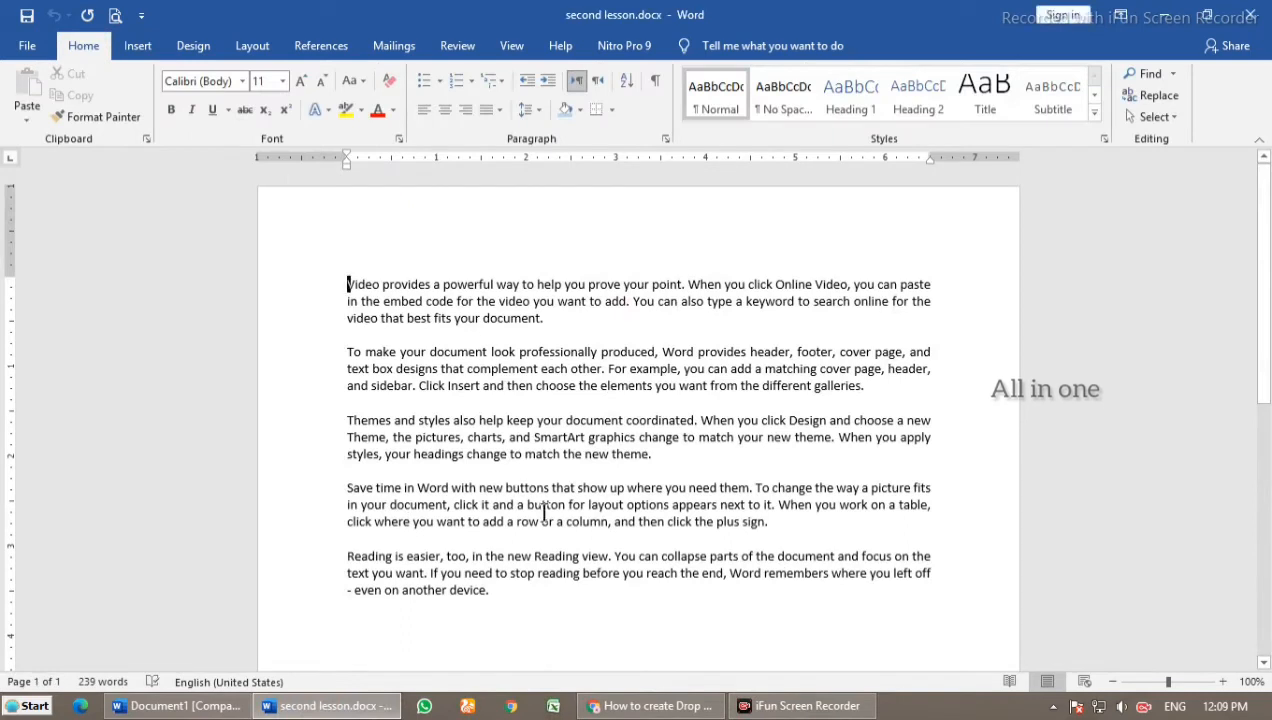
click(653, 455)
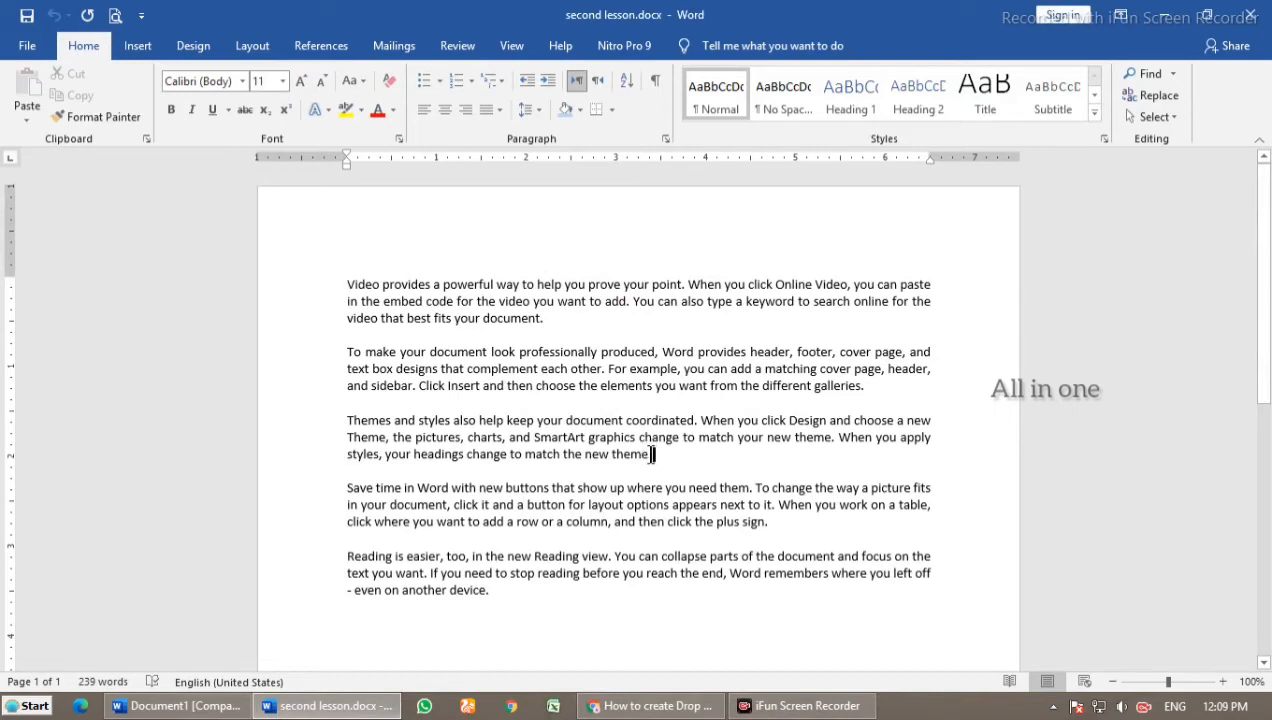
drag(653, 455, 612, 456)
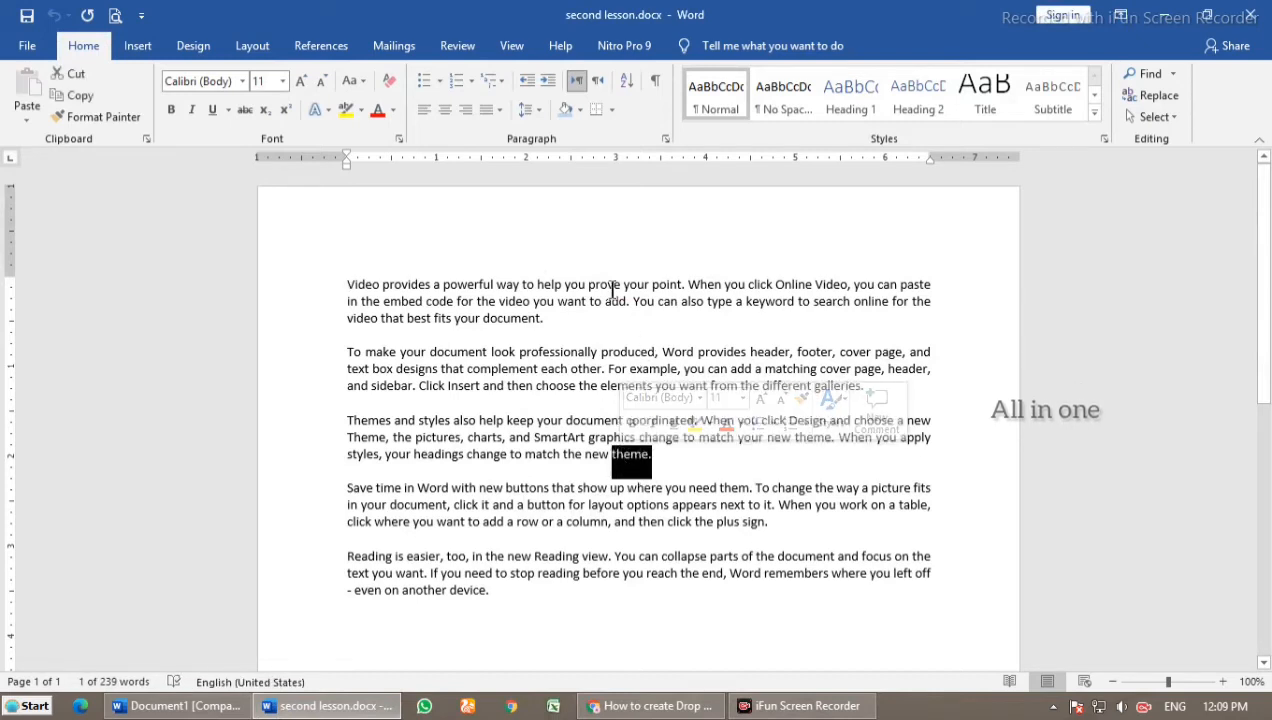
click(148, 47)
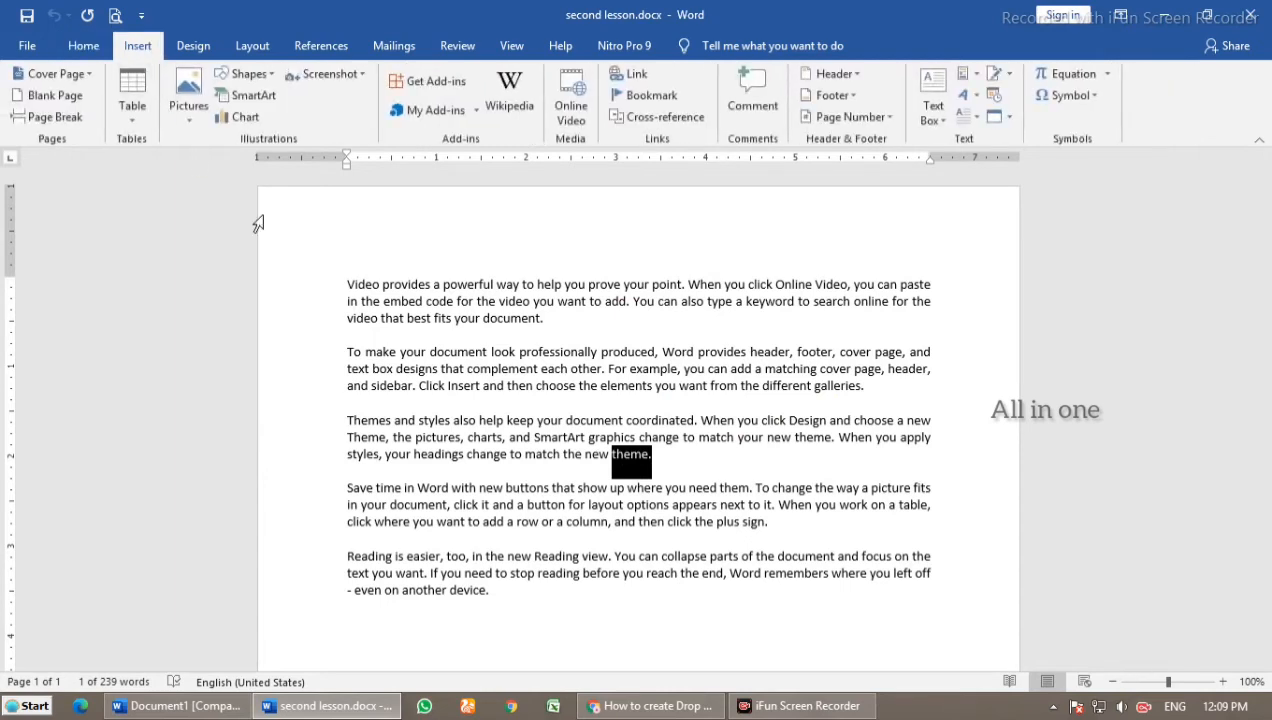
click(648, 98)
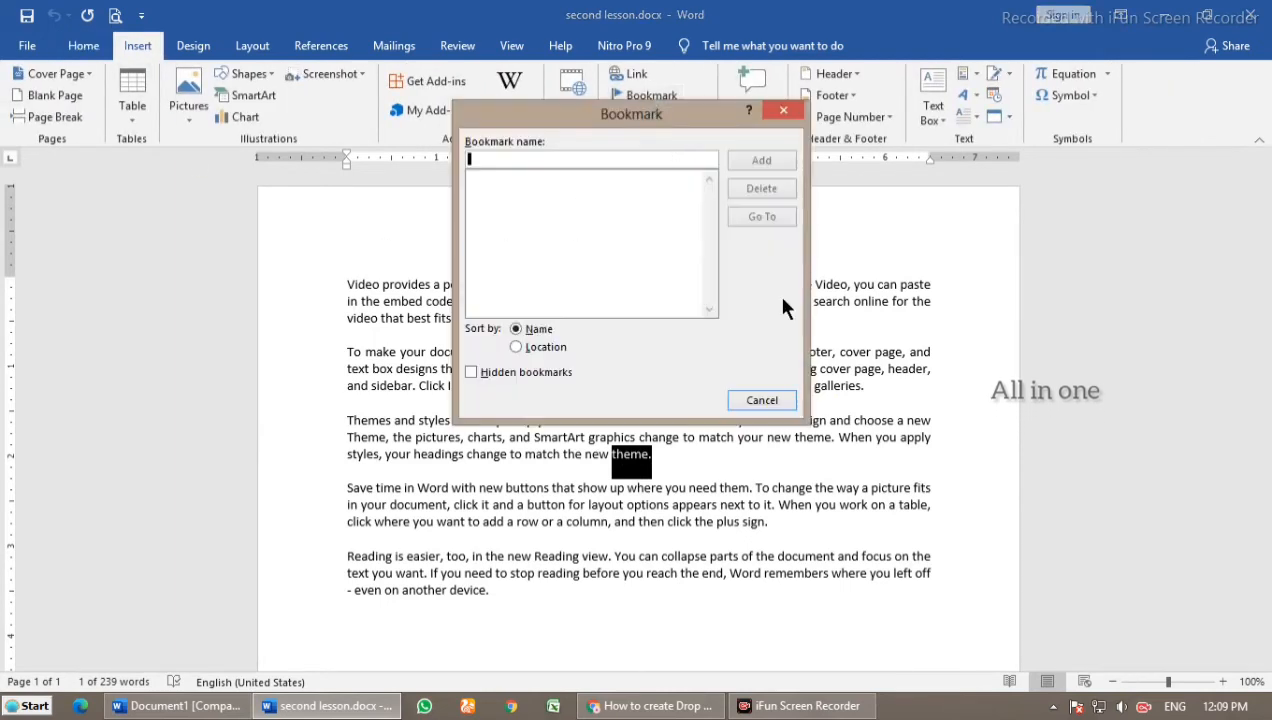
click(630, 466)
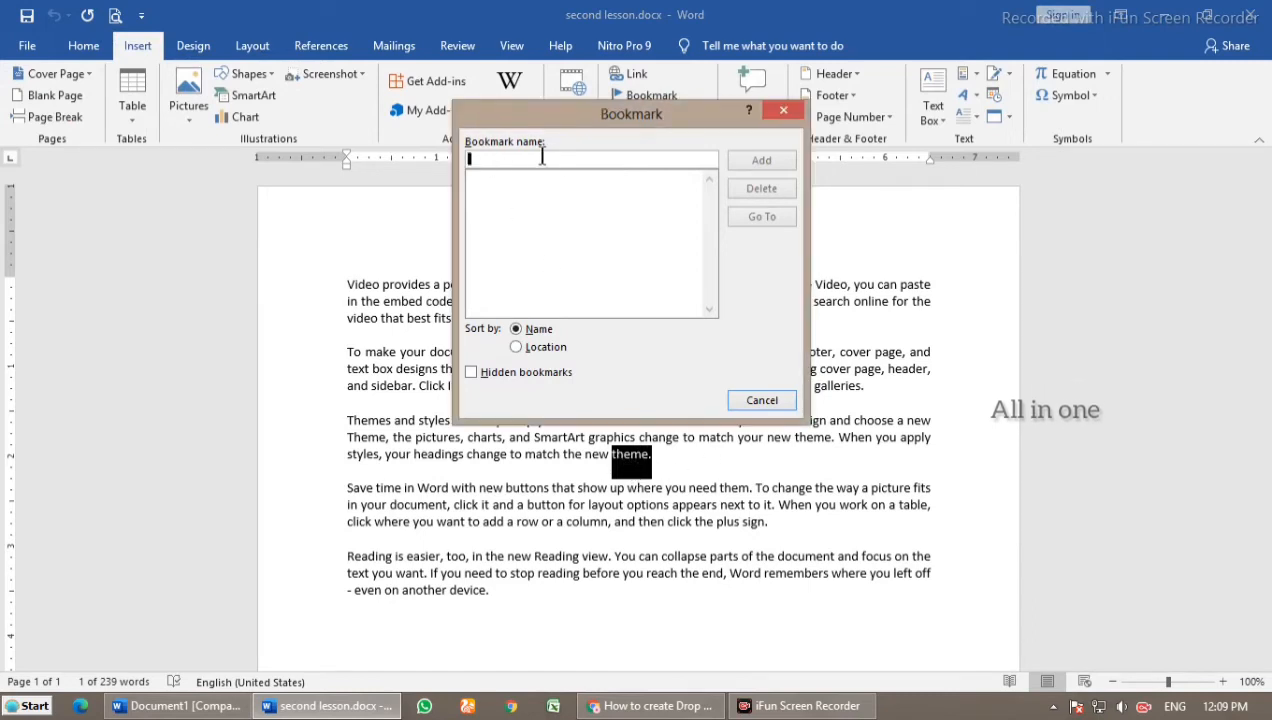
text(theme)
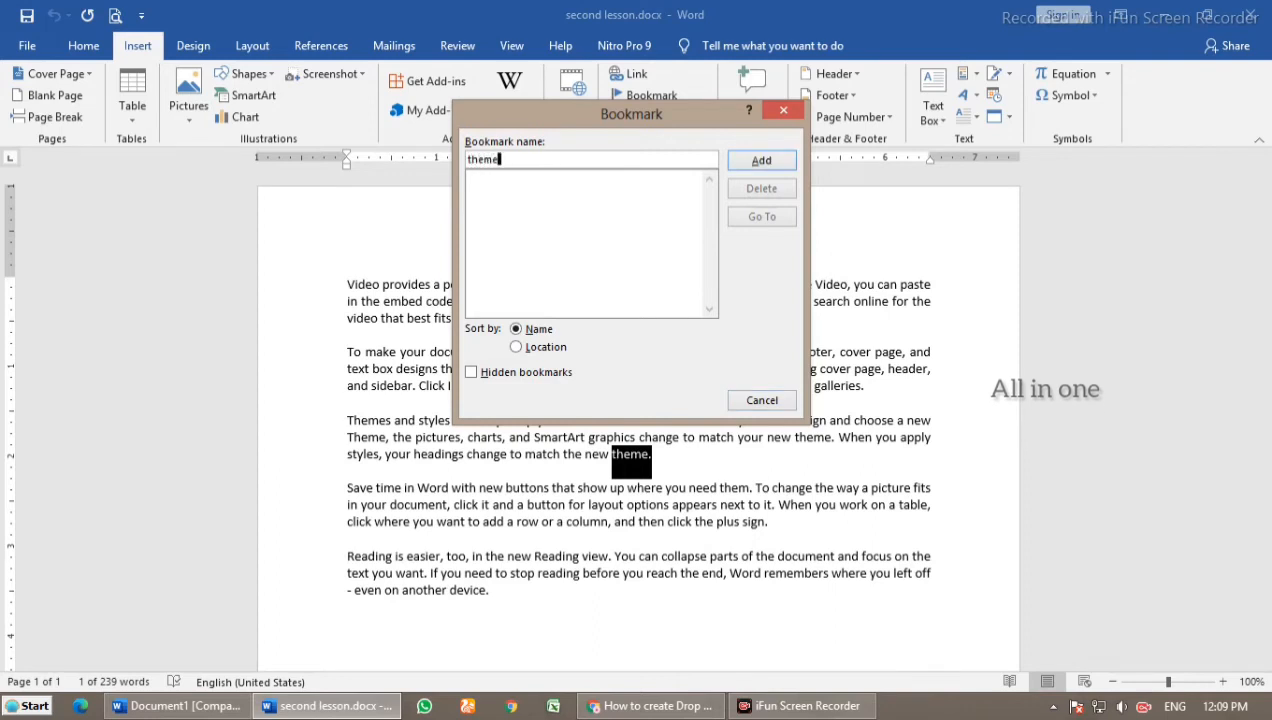
click(757, 161)
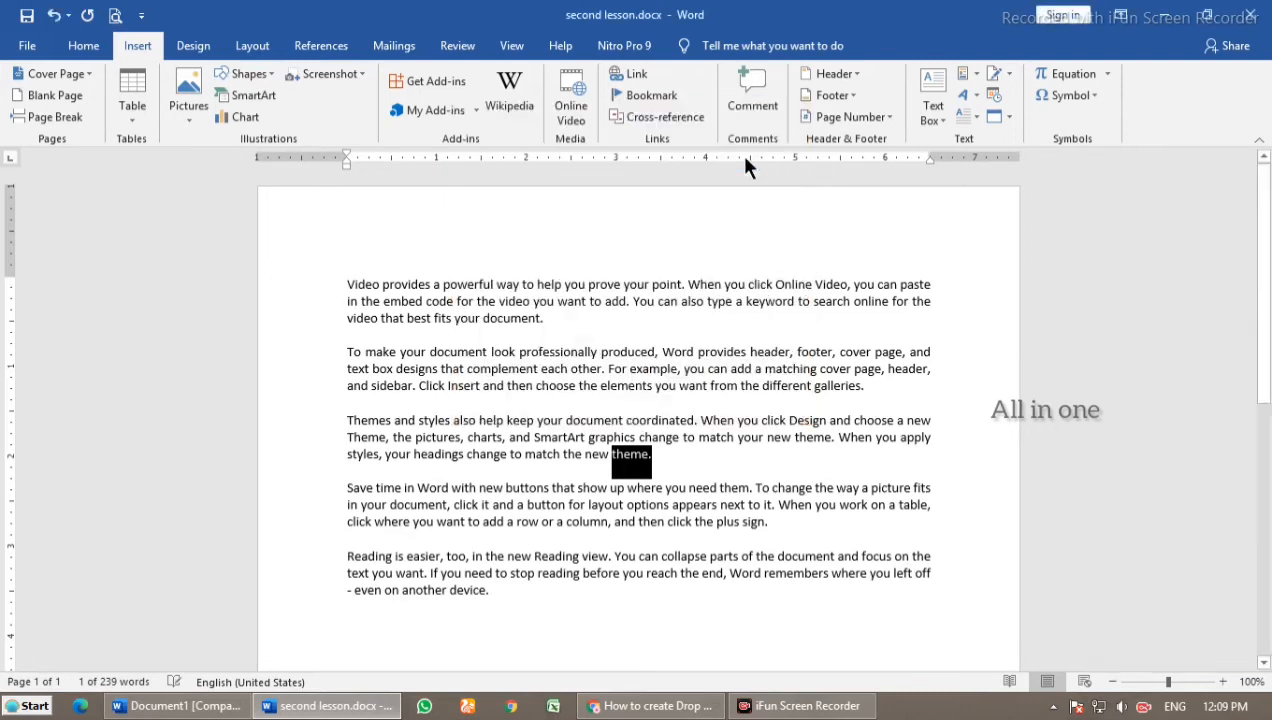
click(765, 408)
double_click(653, 454)
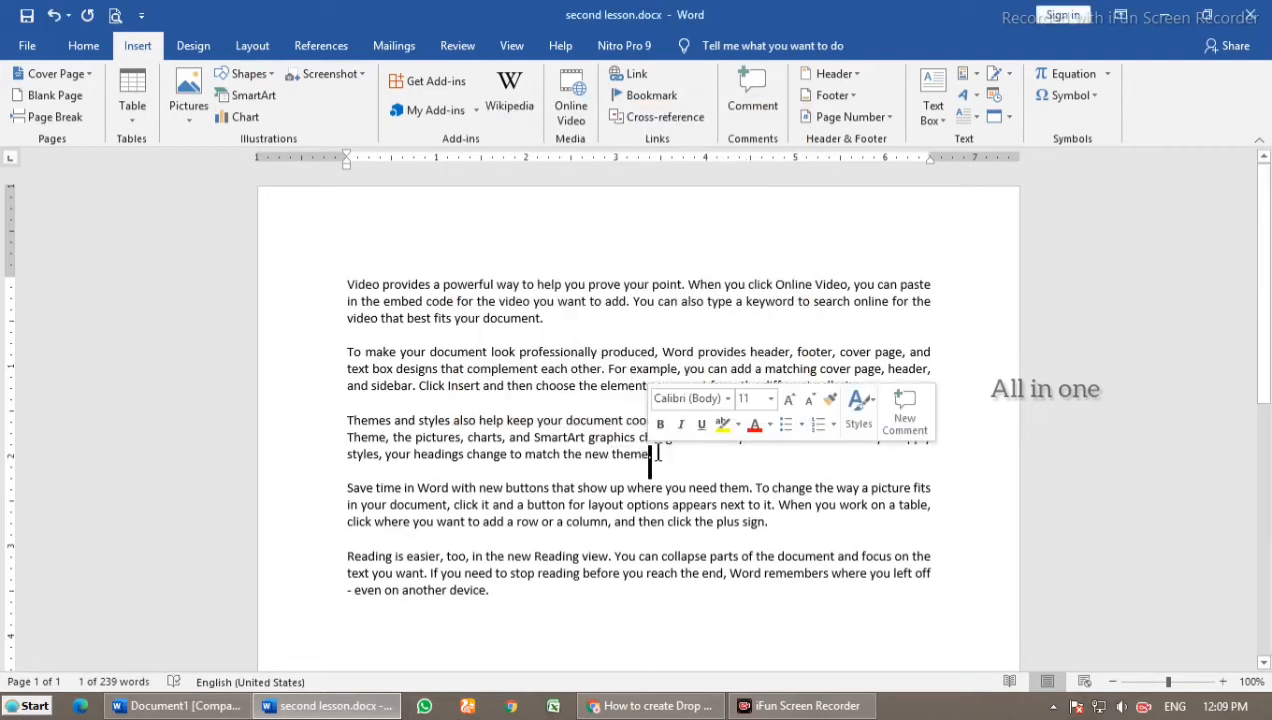
Step: Close second lesson.docx with its changes saved, refresh the desktop, and reopen the document
click(1250, 14)
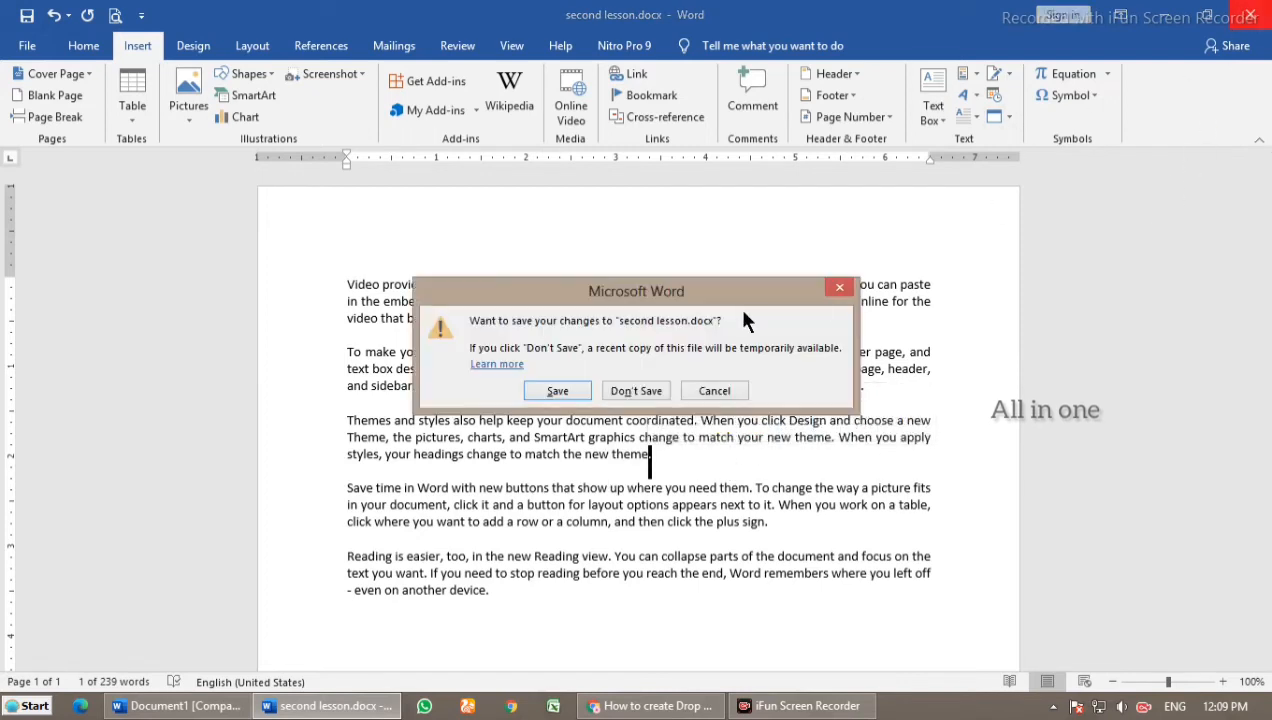
click(557, 391)
click(1160, 14)
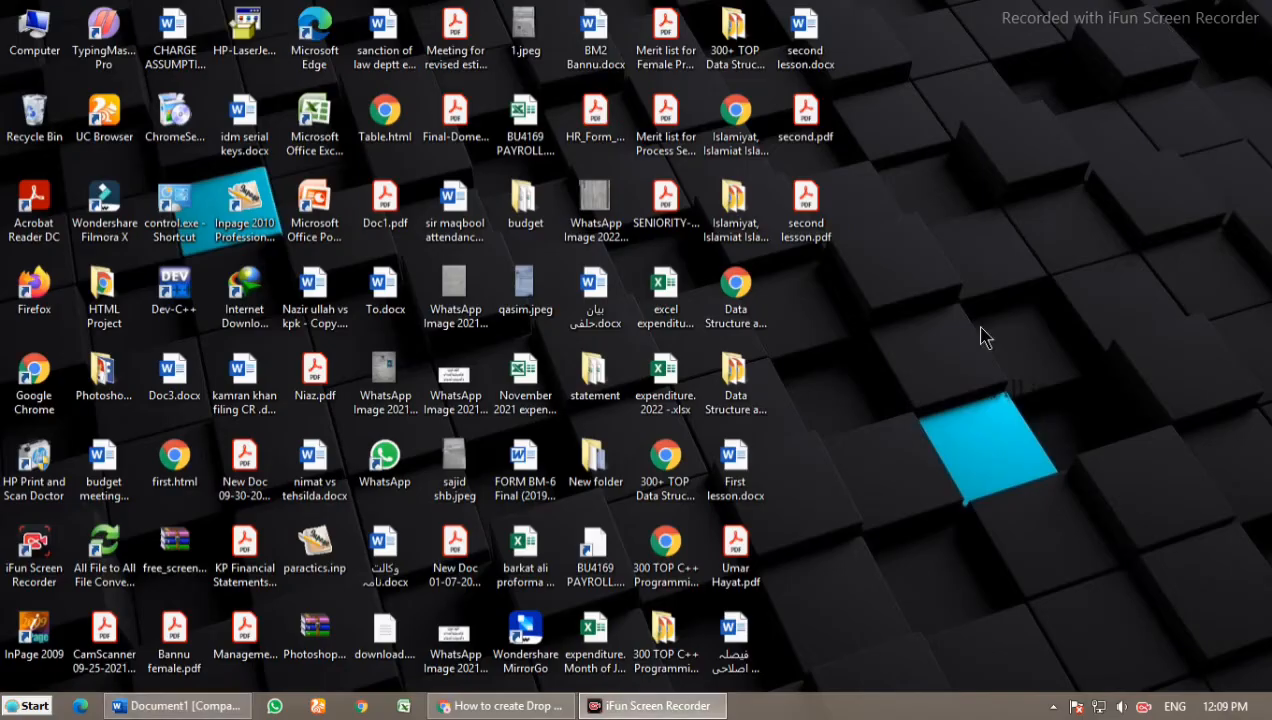
right_click(1008, 164)
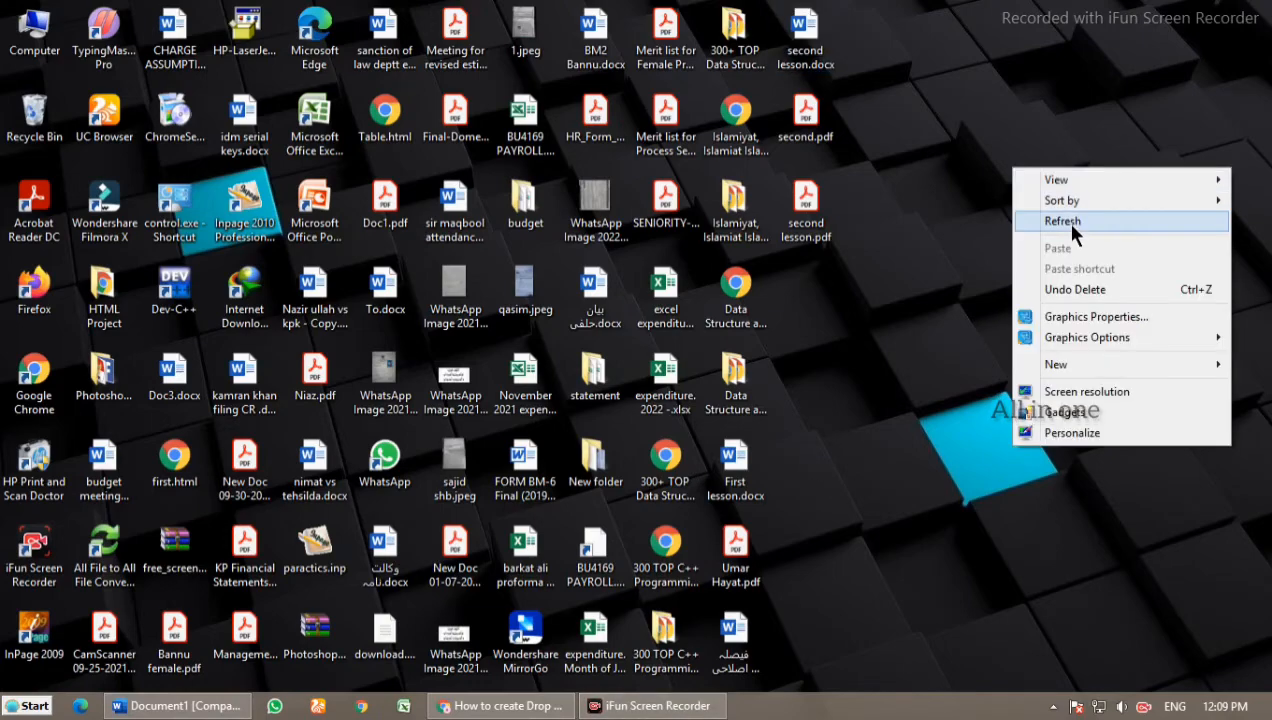
click(1062, 219)
double_click(804, 42)
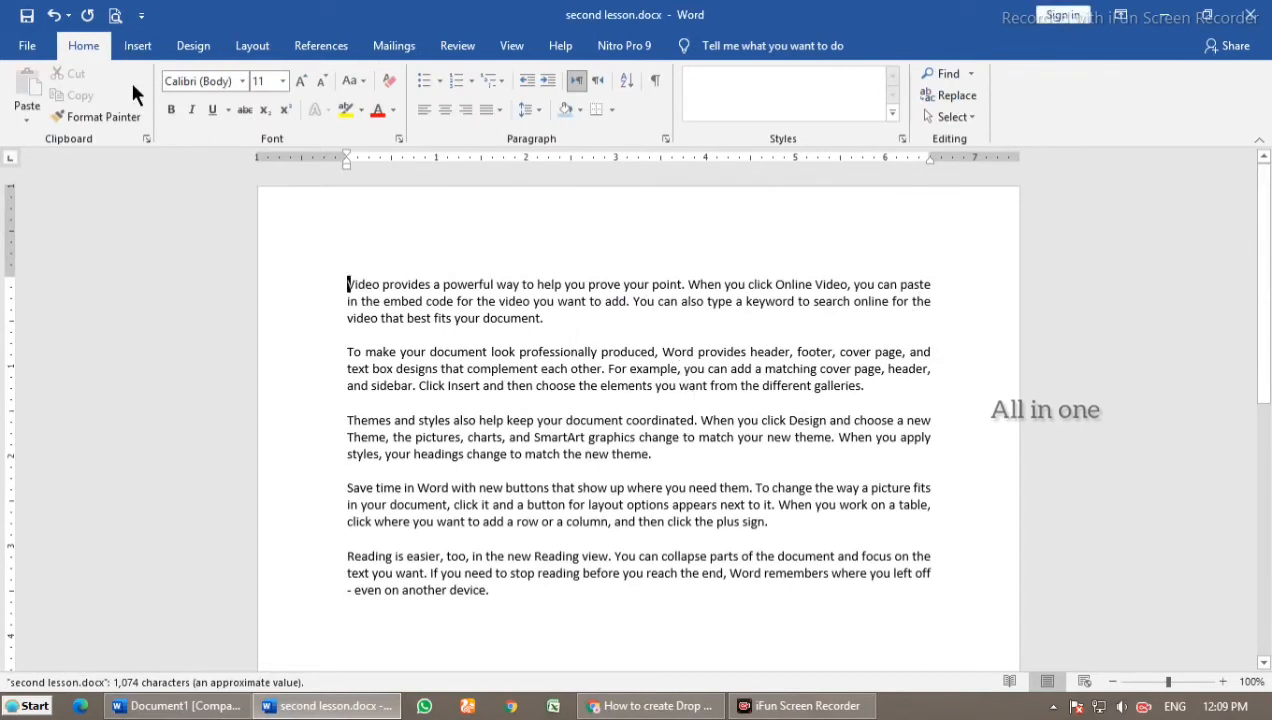
click(140, 47)
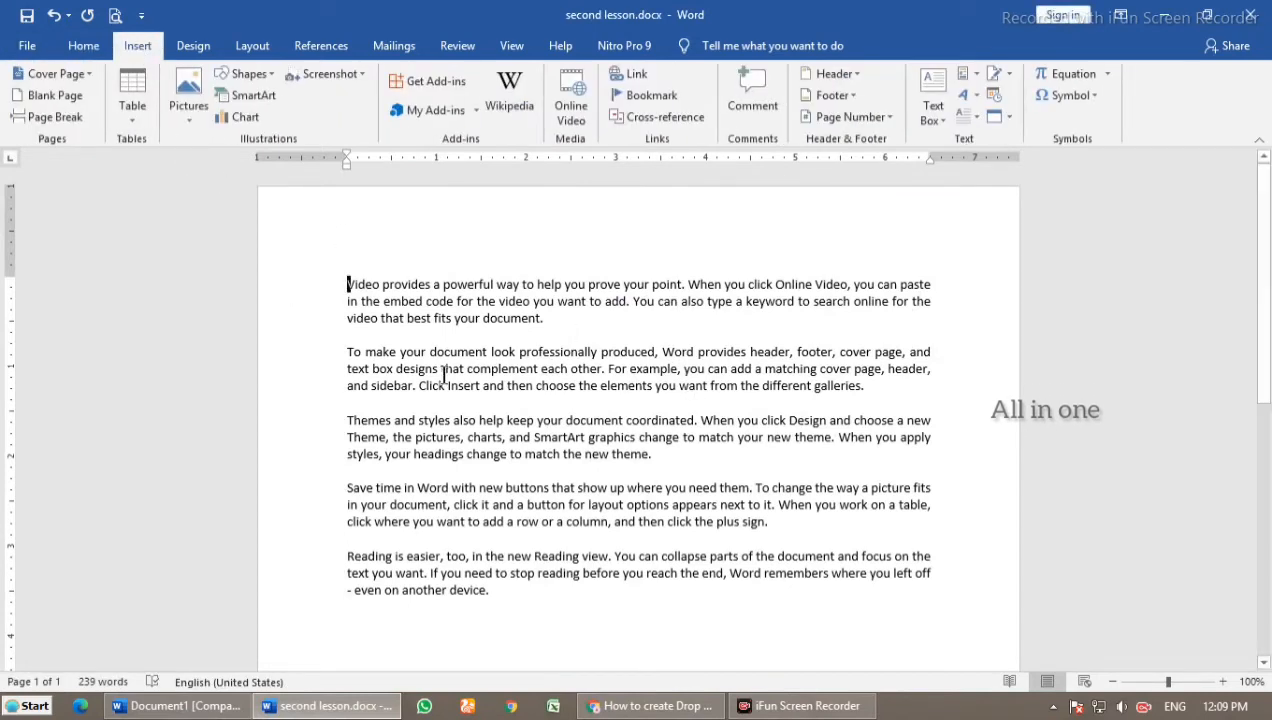
Step: Jump to the theme bookmark using the document's bookmark list and deselect the bookmarked word
click(646, 96)
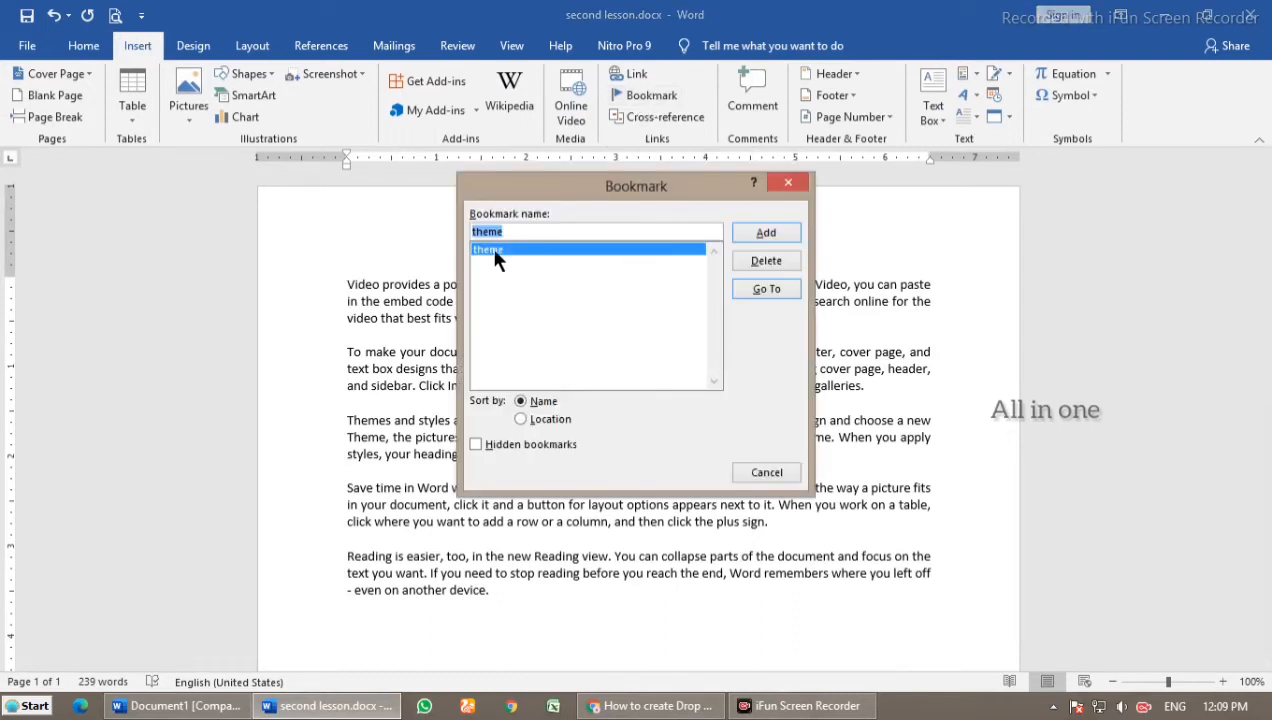
click(762, 290)
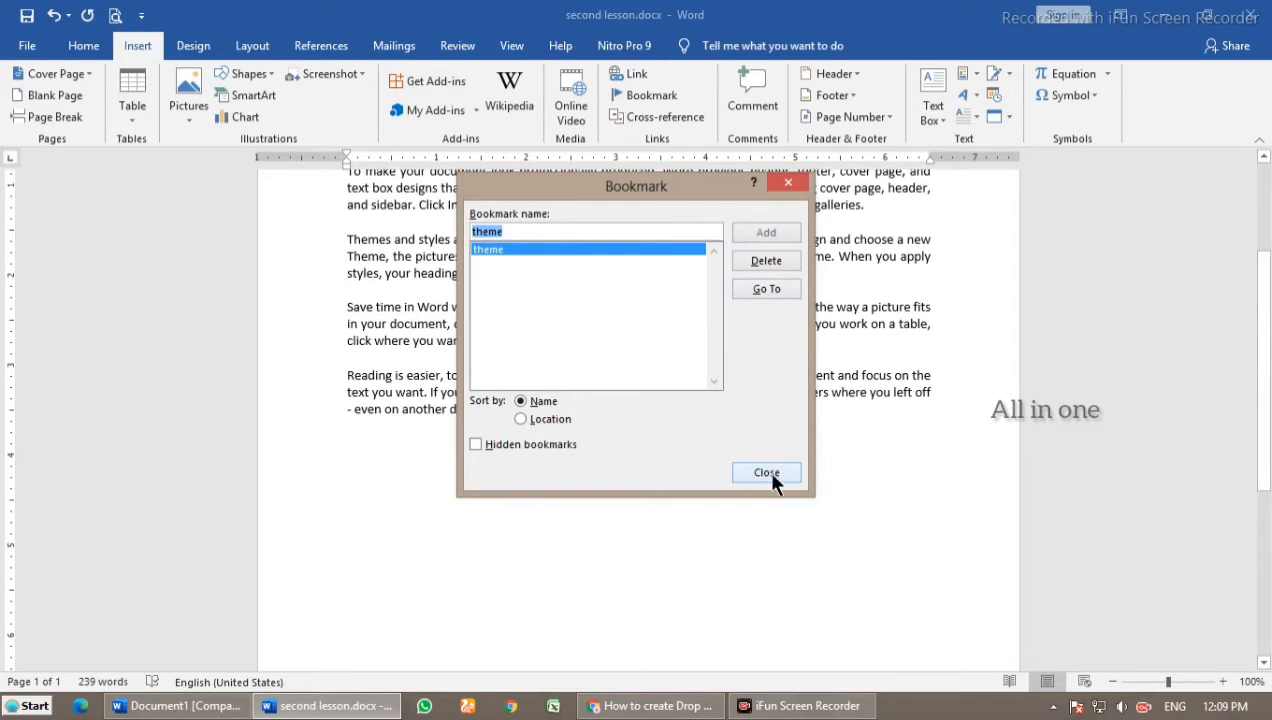
click(766, 472)
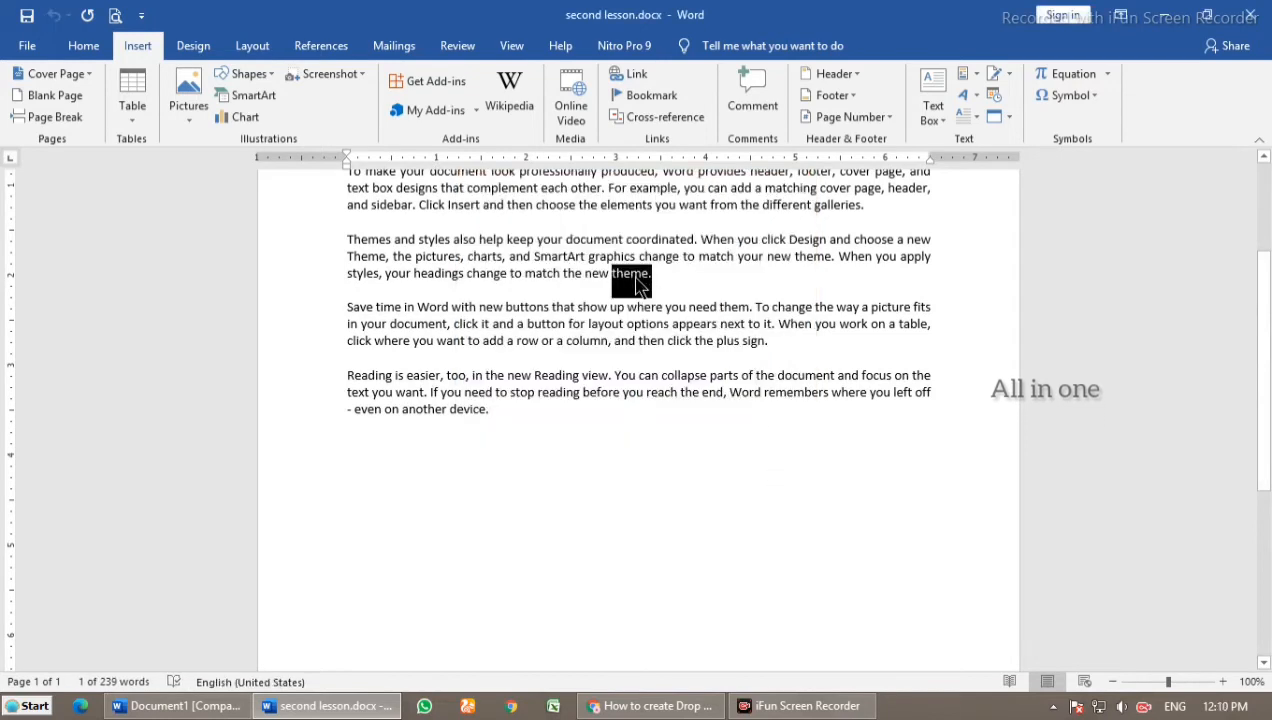
click(653, 274)
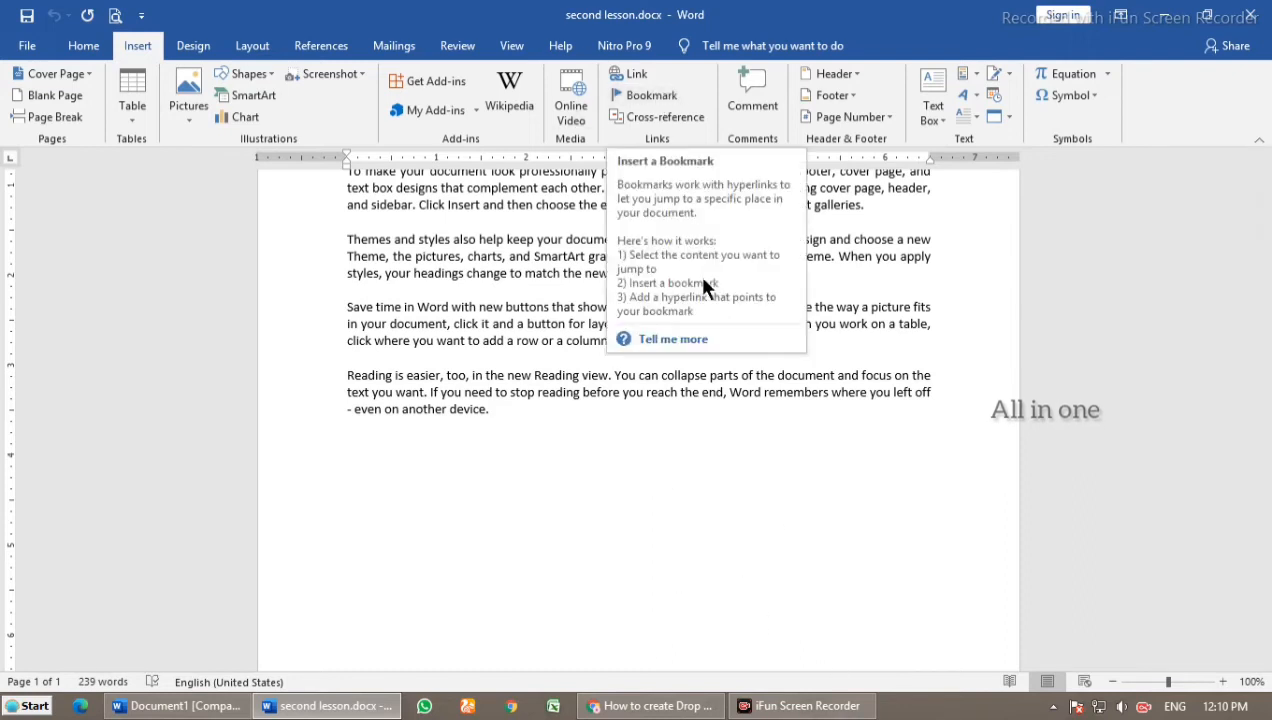
Step: Delete the theme bookmark and close second lesson.docx with its changes saved
click(642, 94)
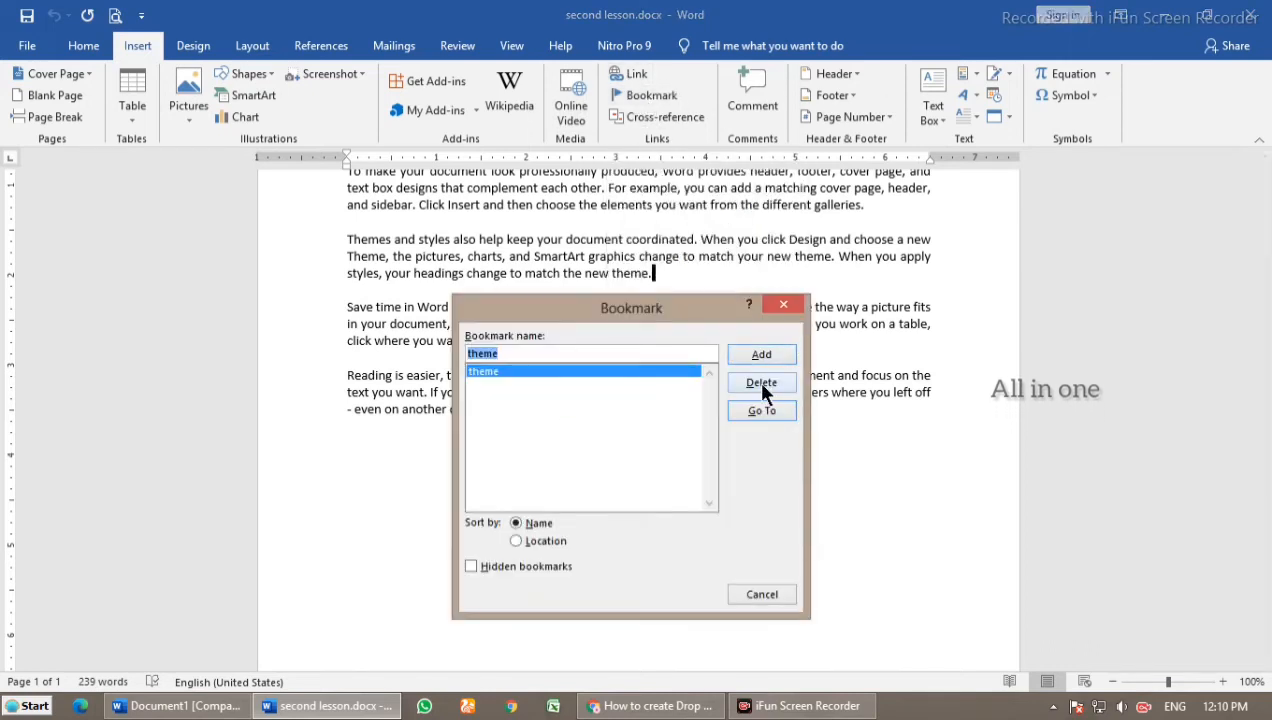
click(762, 384)
click(762, 595)
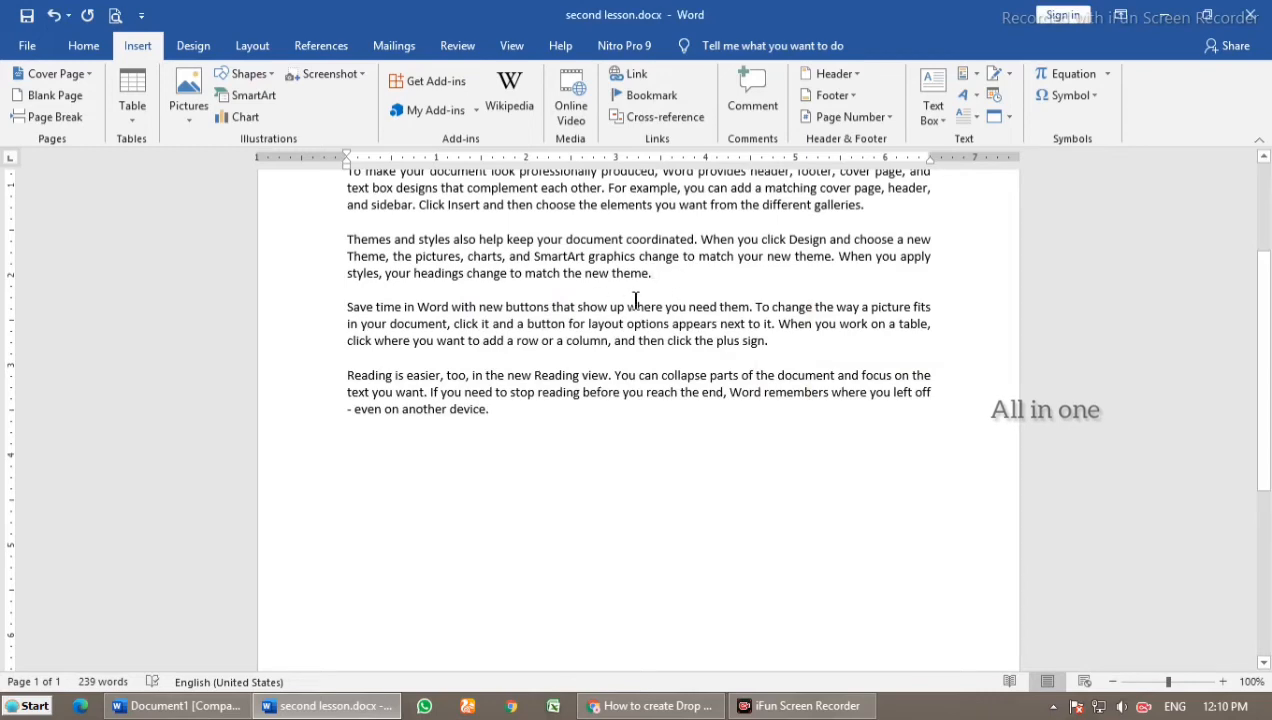
scroll(657, 518, down, 5)
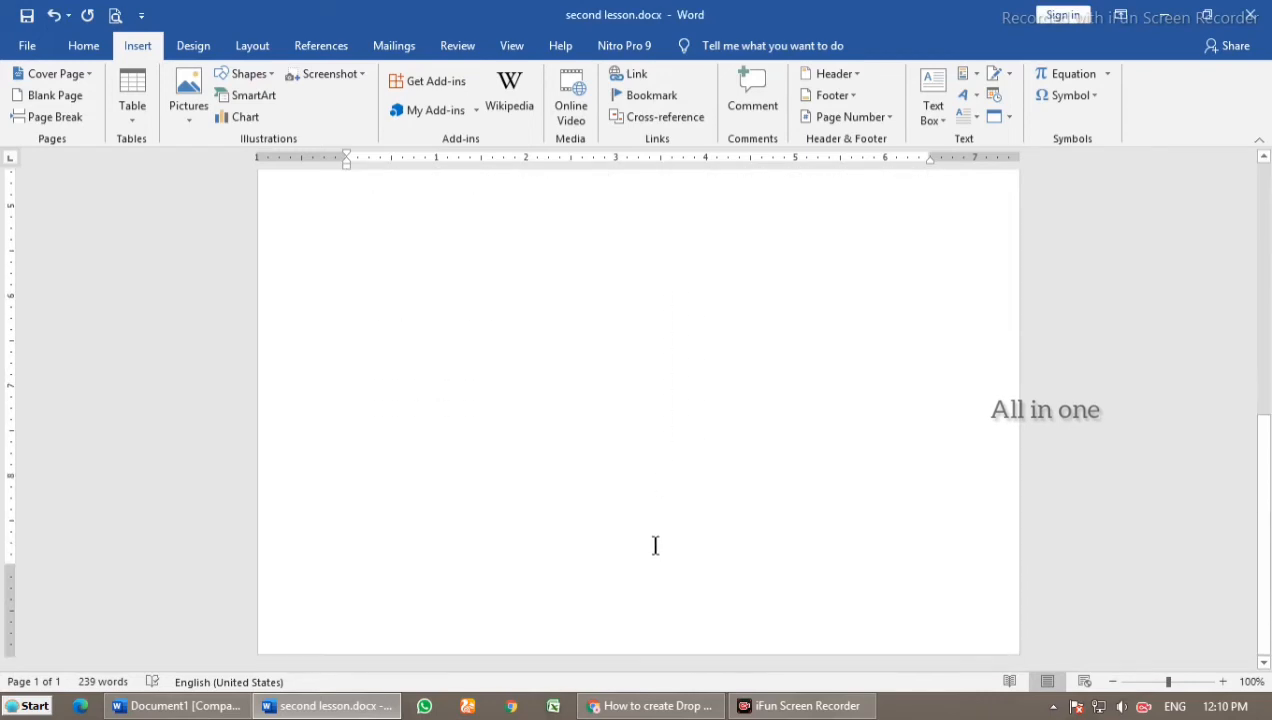
scroll(974, 289, up, 5)
click(1250, 15)
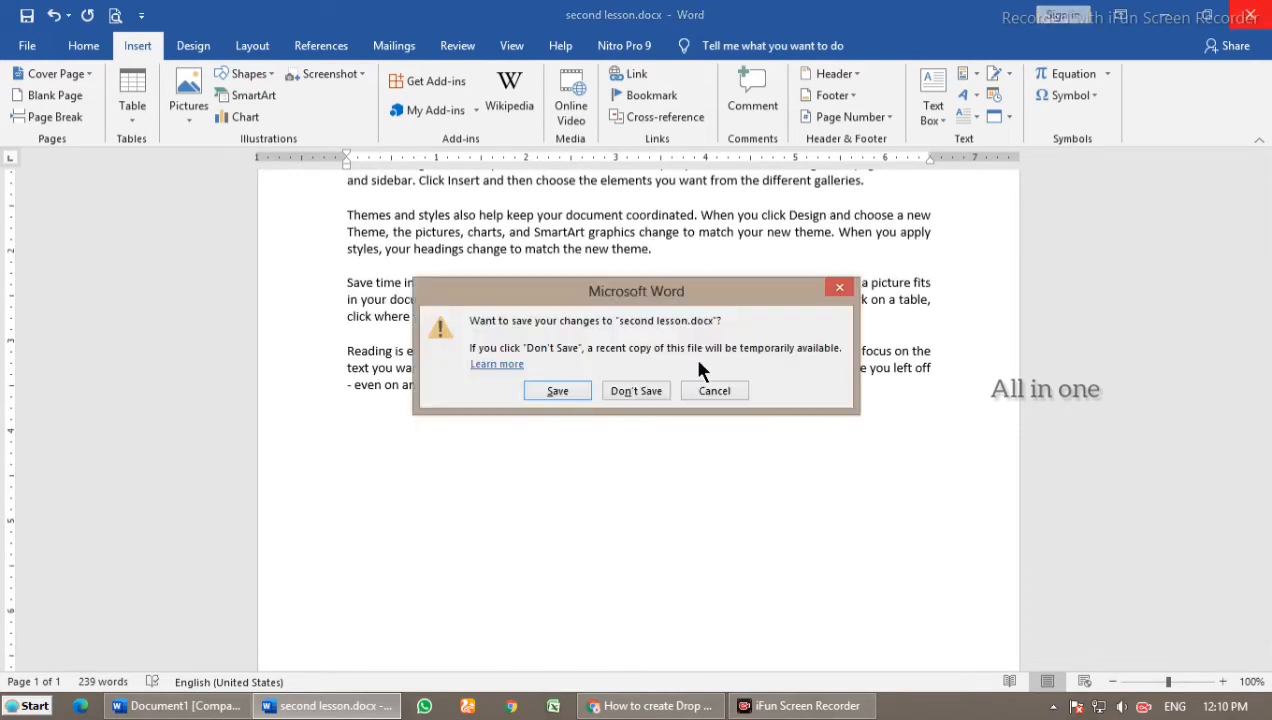
click(557, 391)
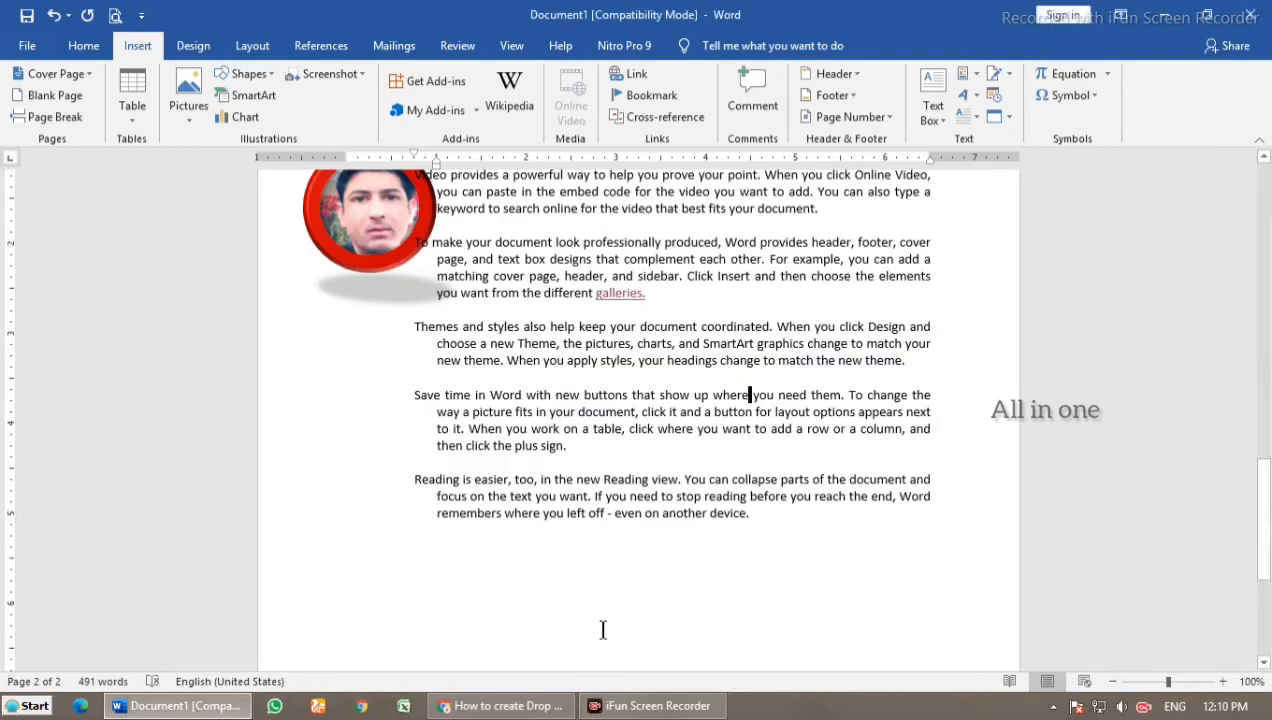
Step: Add the comment "A place where picture to be store.." to the word "galleries." in Document1 and preview it in the text
scroll(737, 481, up, 3)
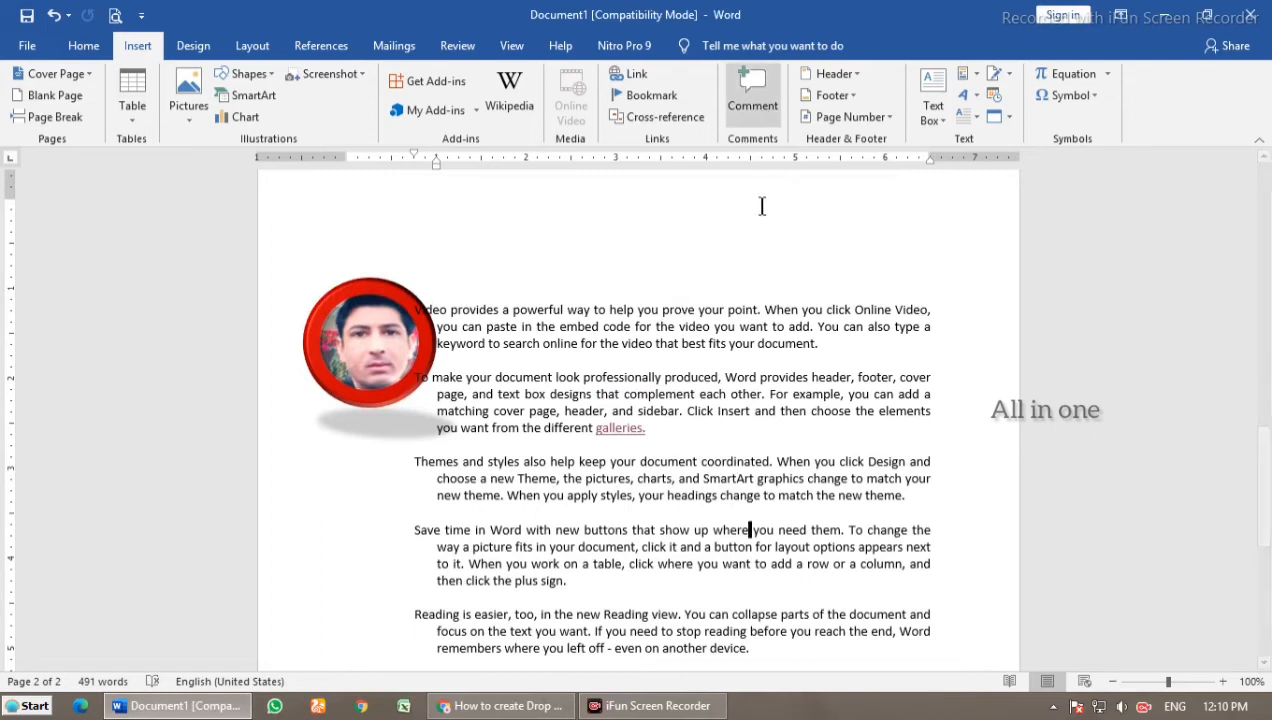
scroll(770, 516, down, 2)
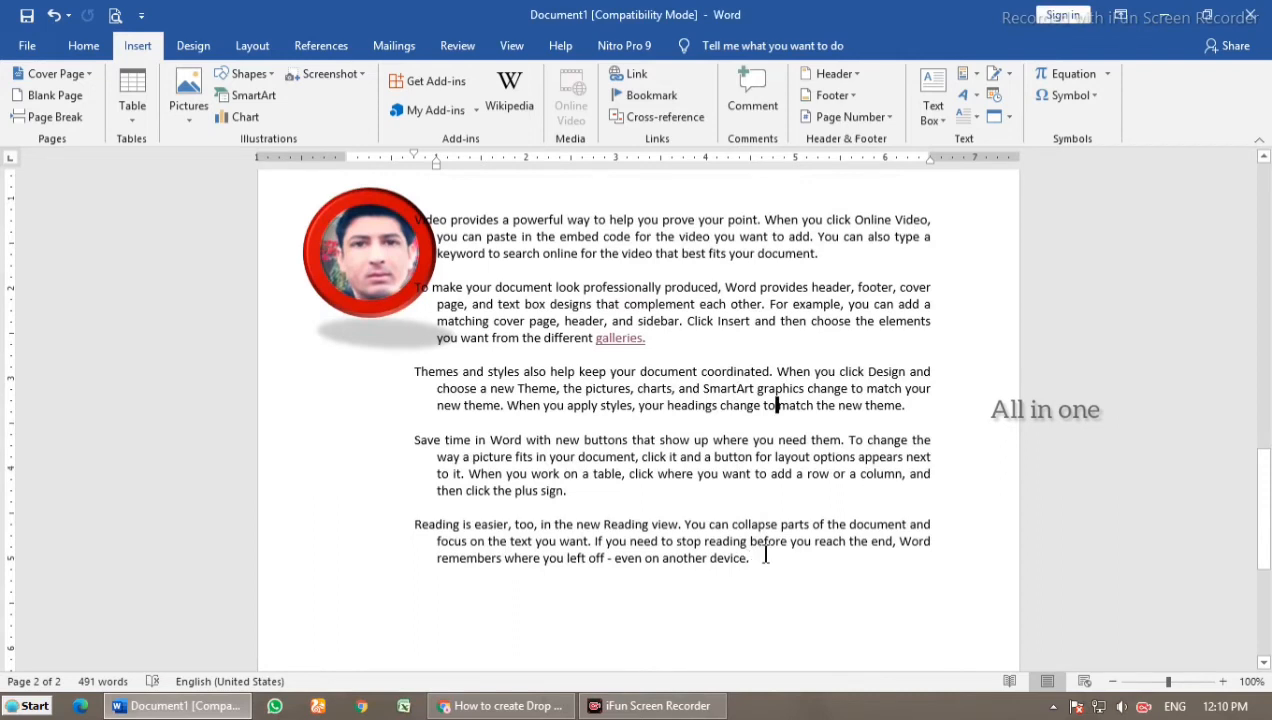
click(647, 340)
click(758, 110)
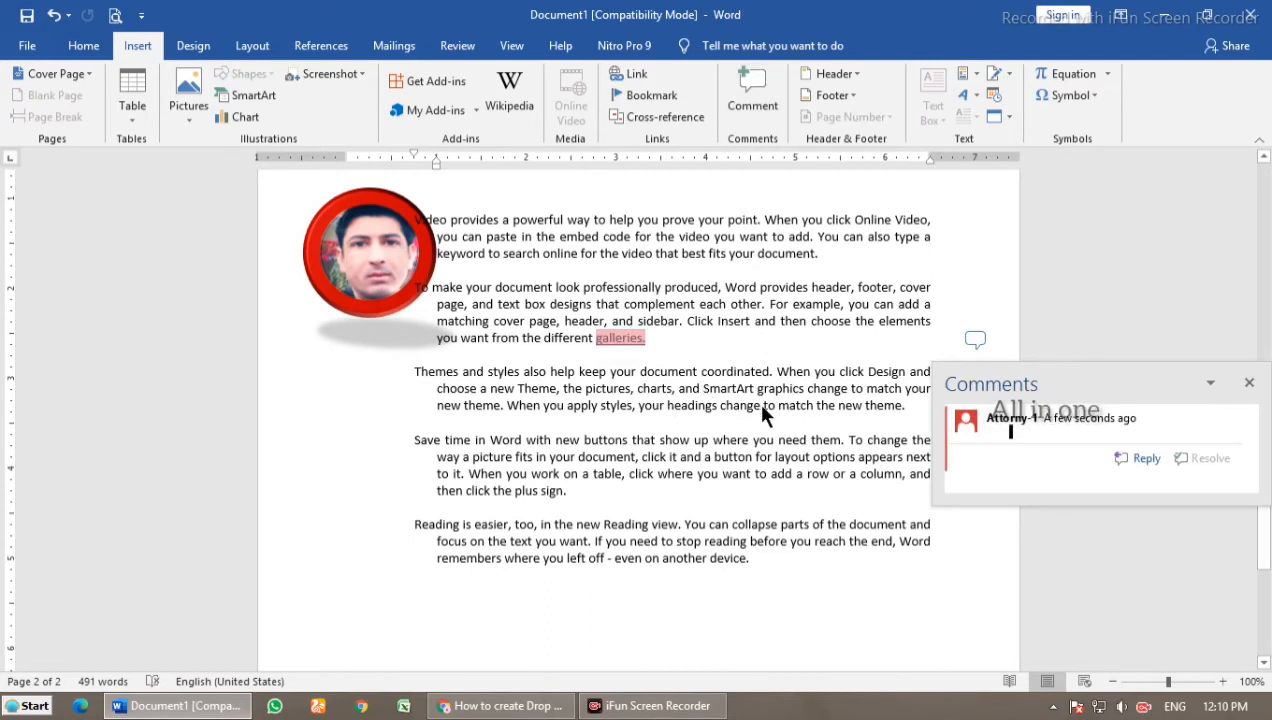
text(A pla)
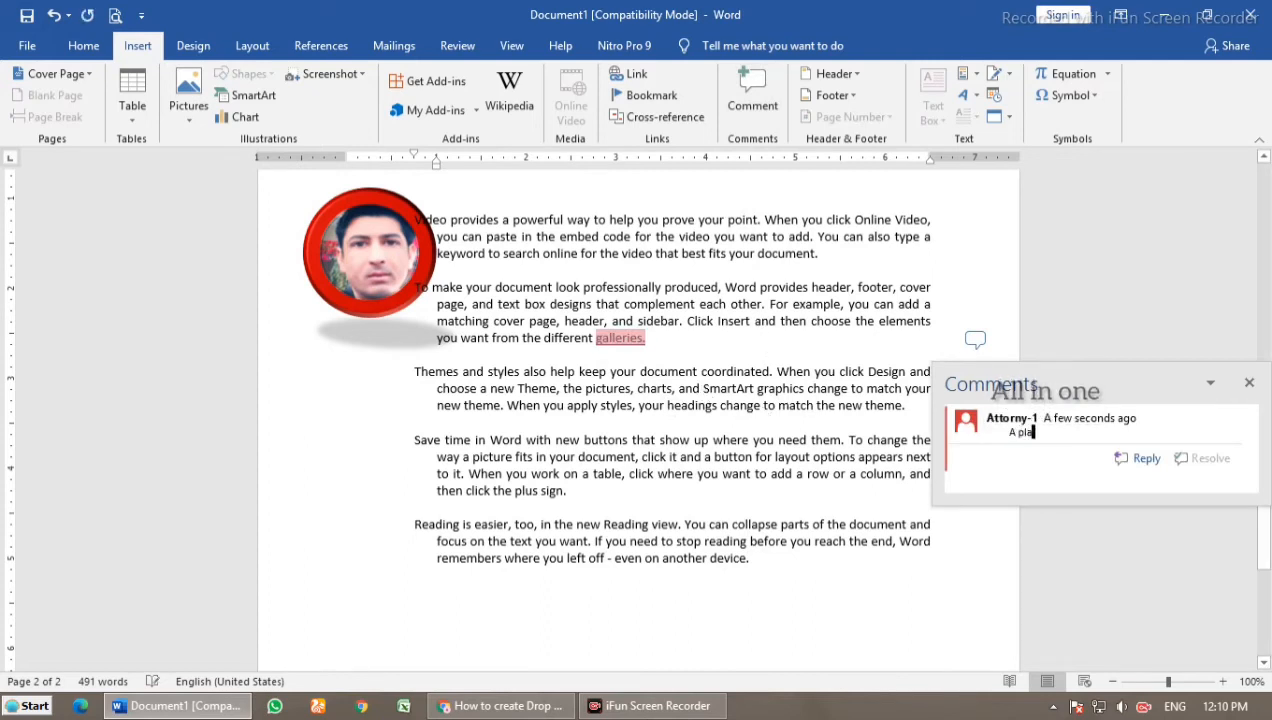
text(ce wher)
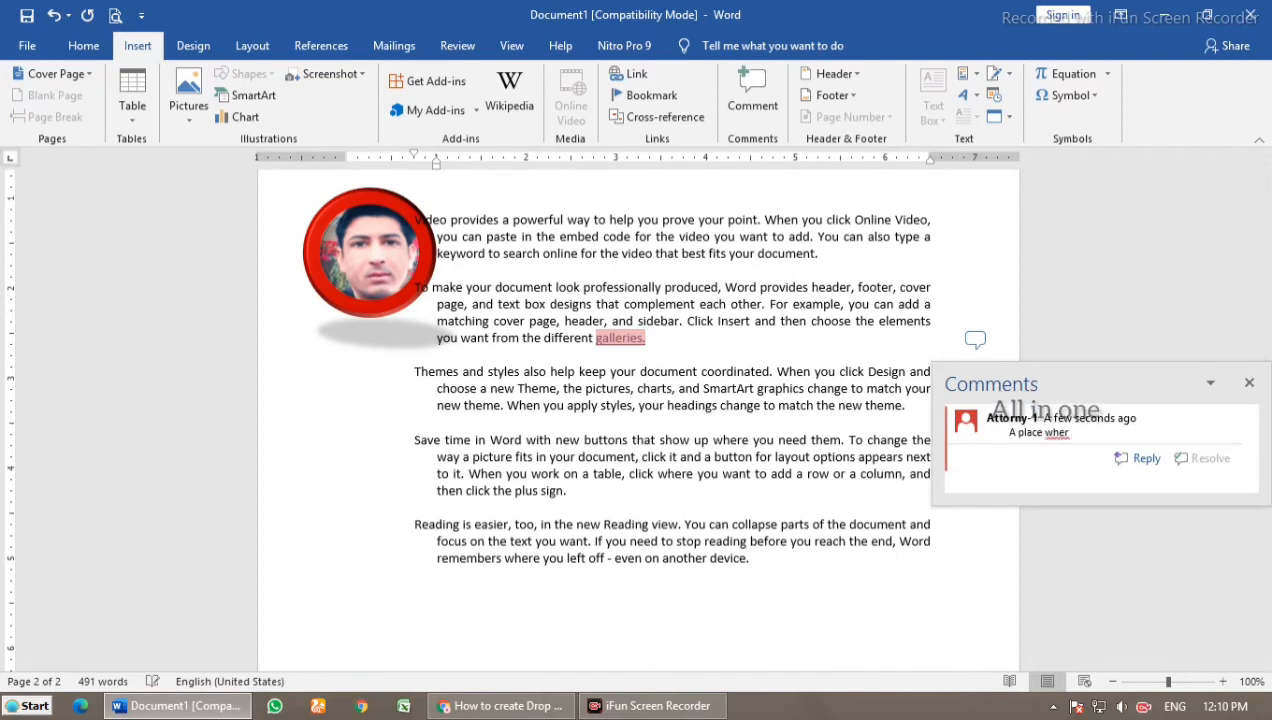
text(e picture to be sto)
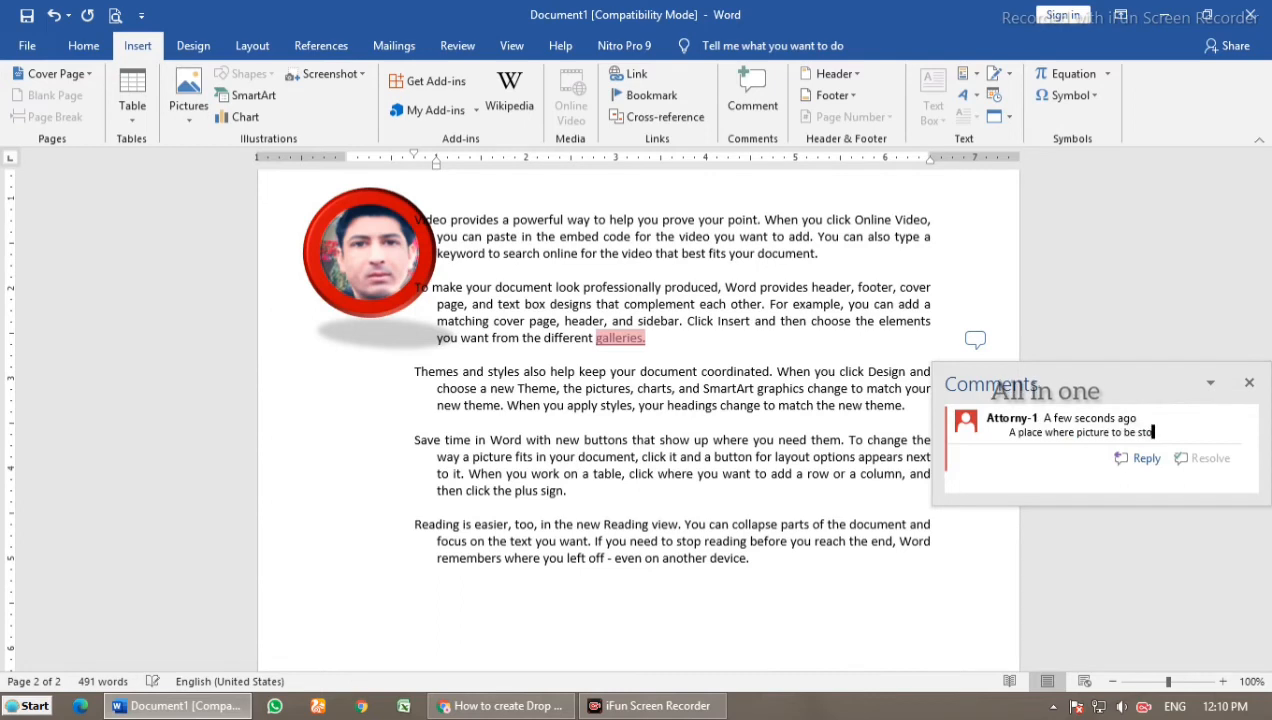
text(re)
text(d)
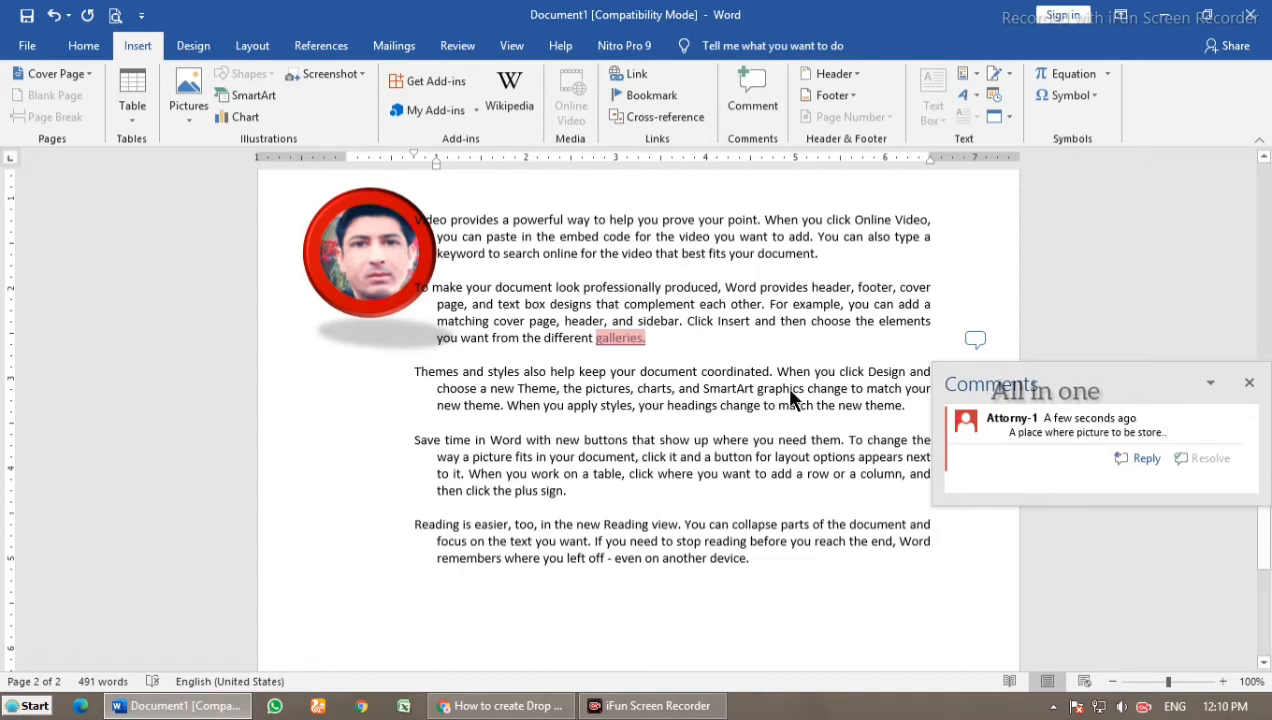
key(Return)
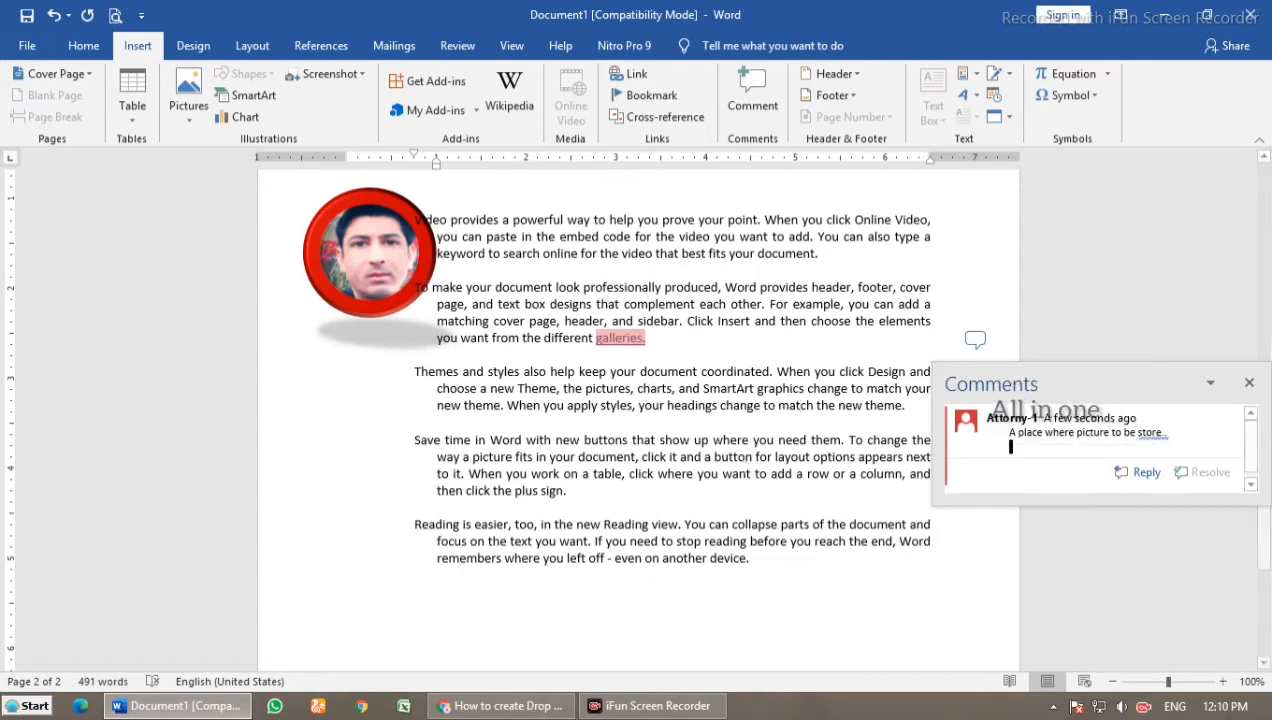
click(1249, 382)
click(673, 460)
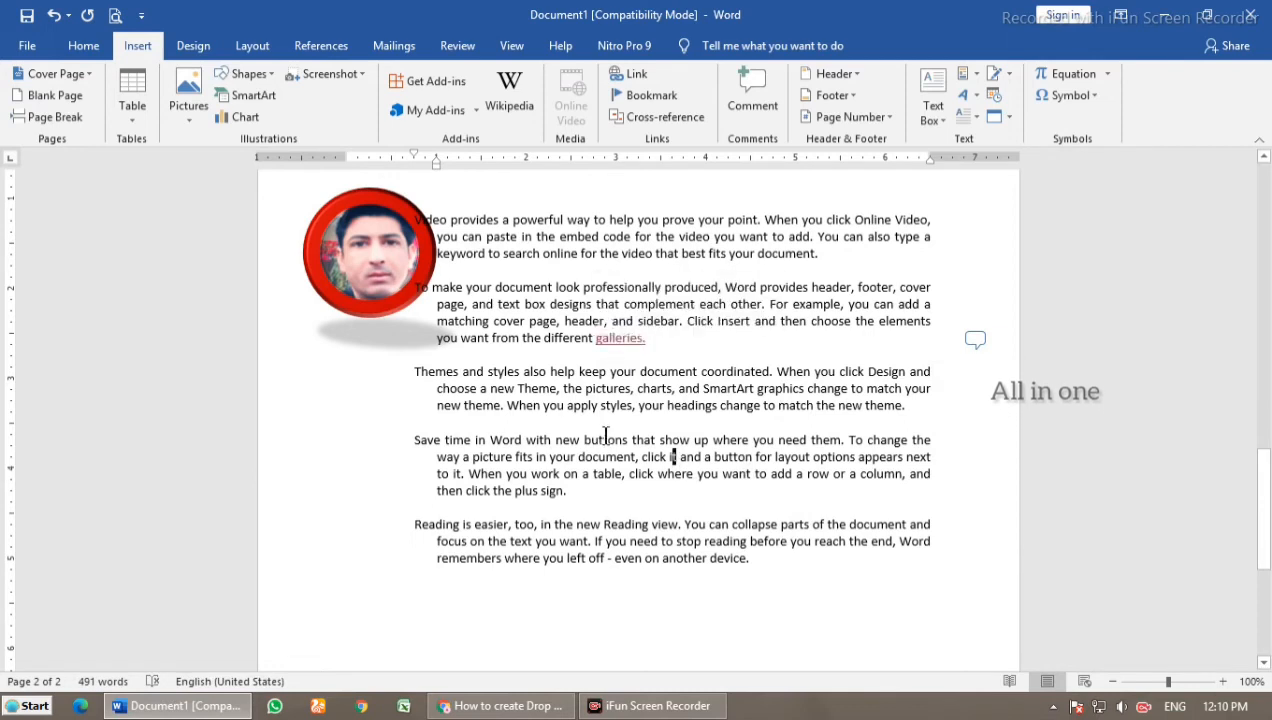
mouse_move(620, 333)
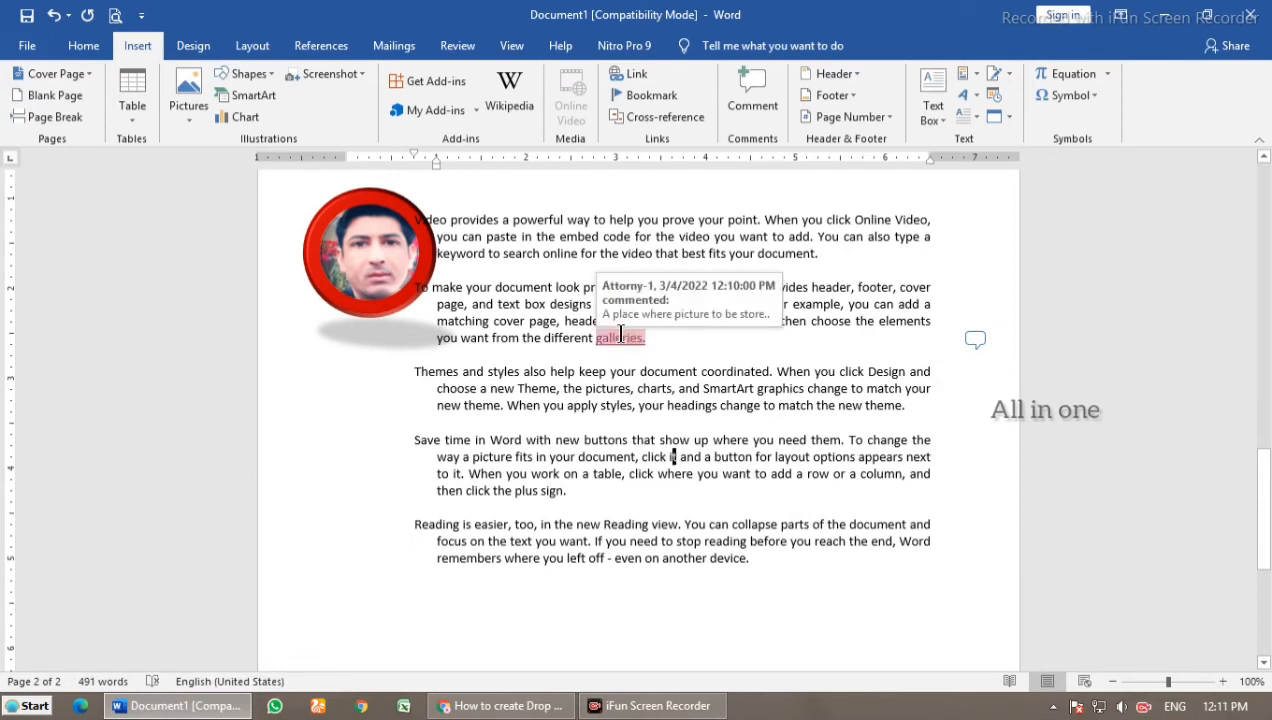
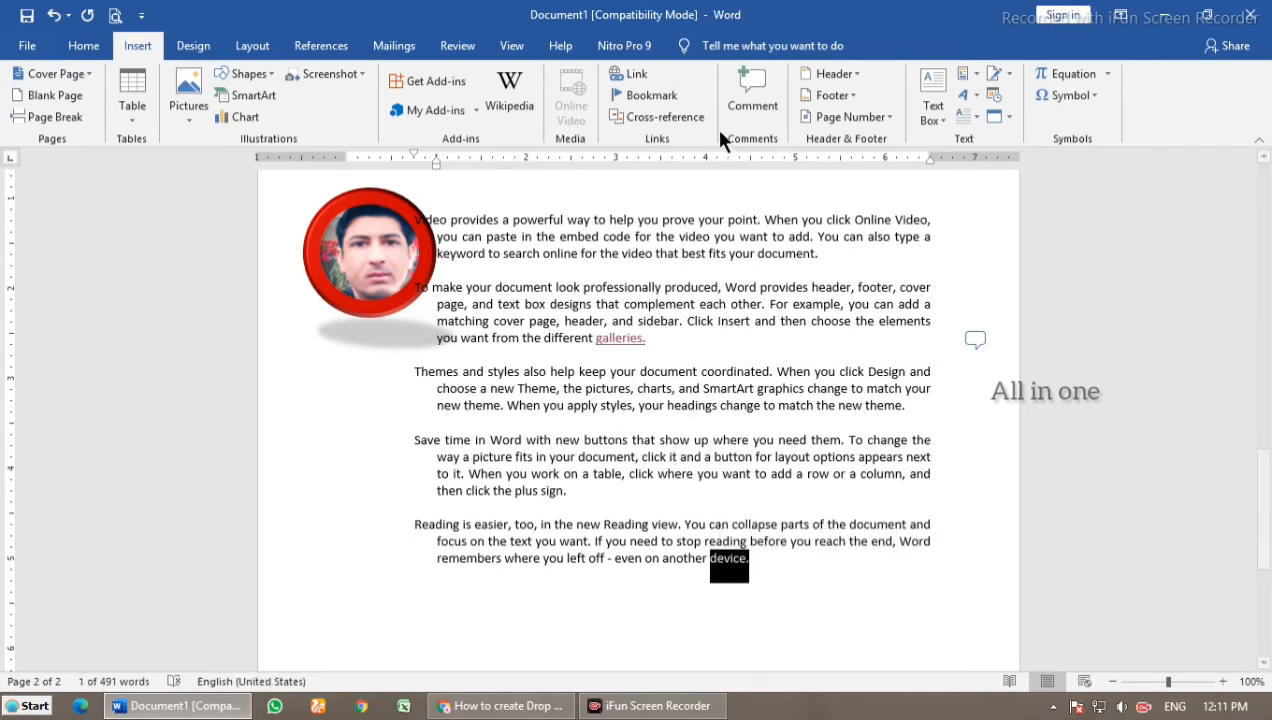
Step: Attach an empty comment to the word "device." at the end of the last paragraph and close the comment window
click(755, 95)
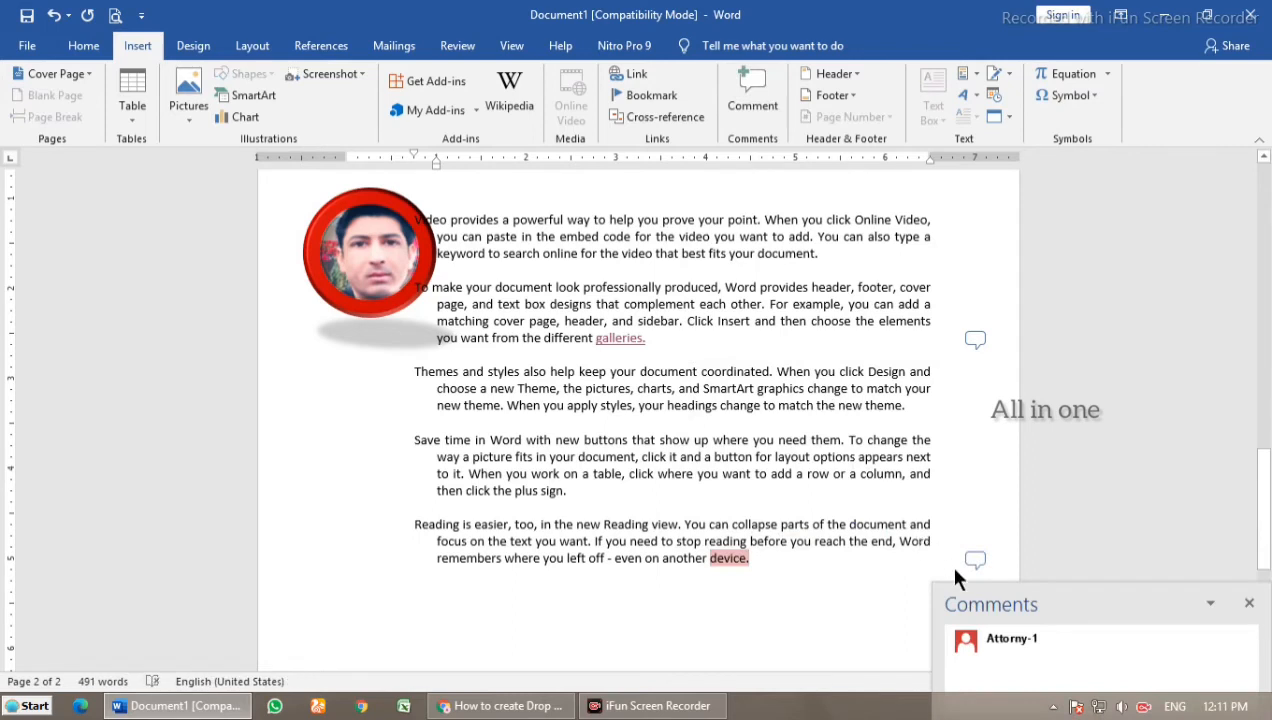
click(1246, 605)
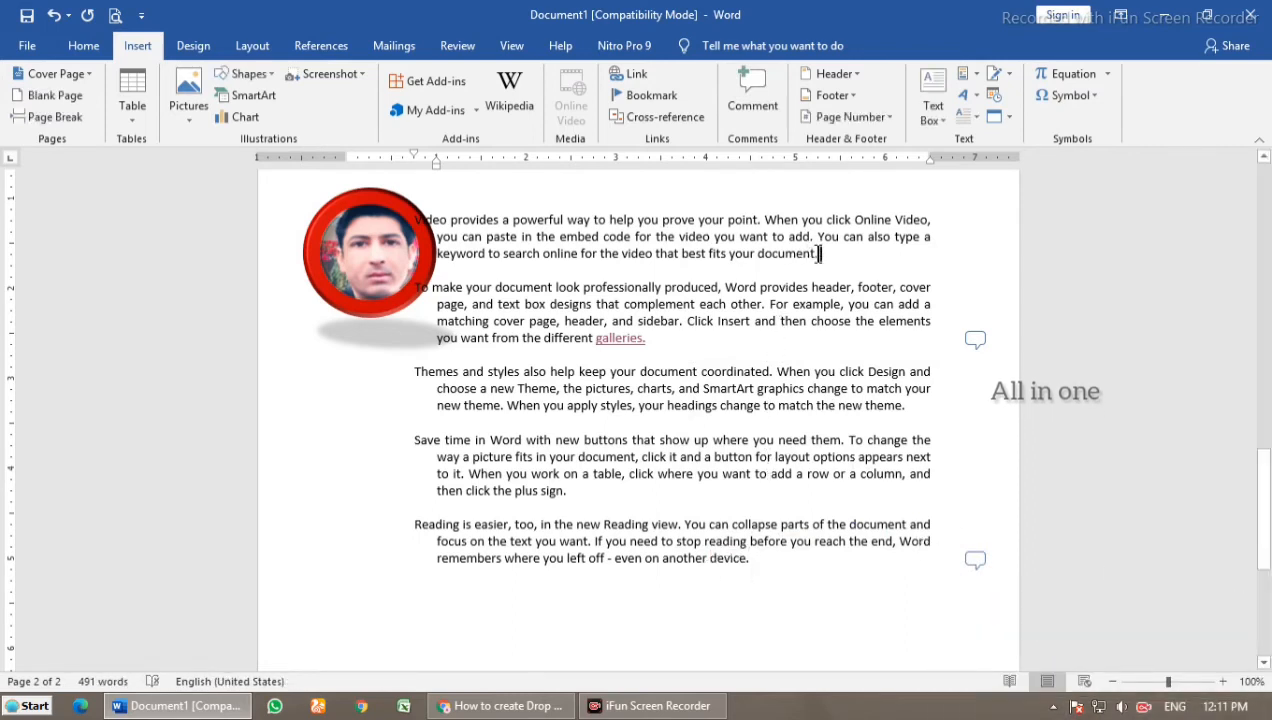
click(831, 287)
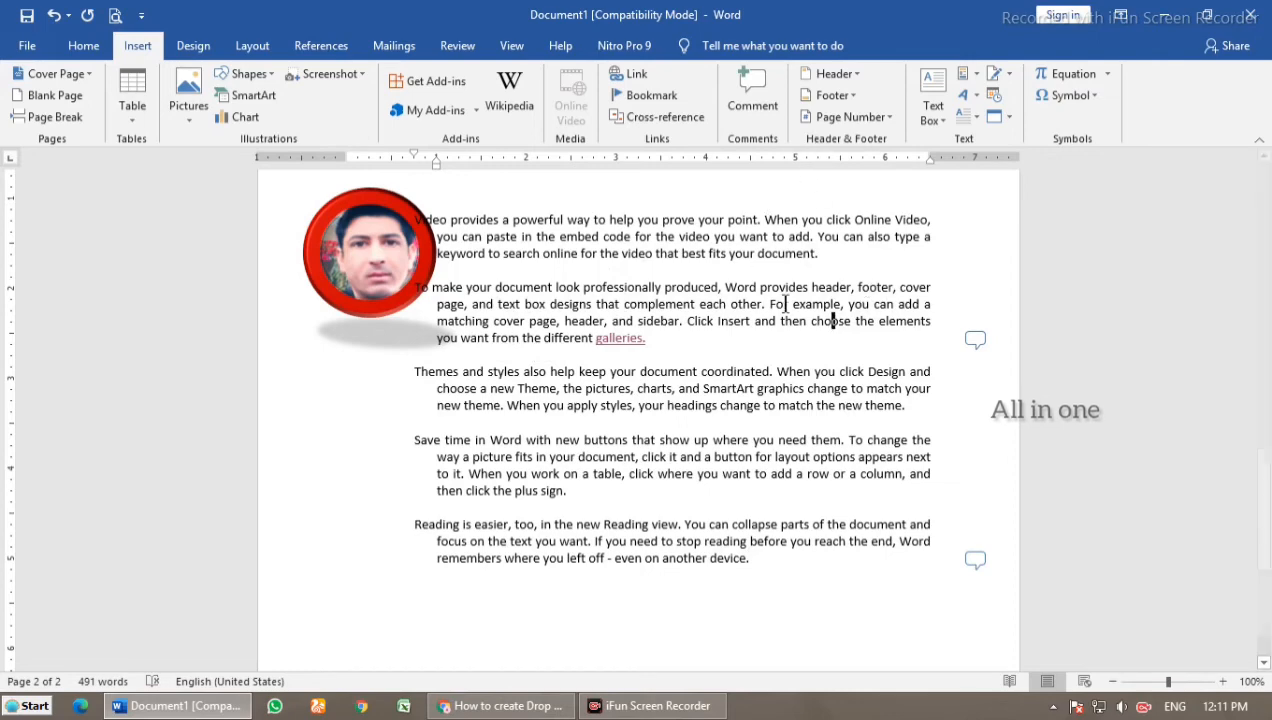
Step: Browse the built-in header designs and insert the Blank (Three Columns) header
scroll(800, 337, up, 15)
scroll(707, 480, up, 8)
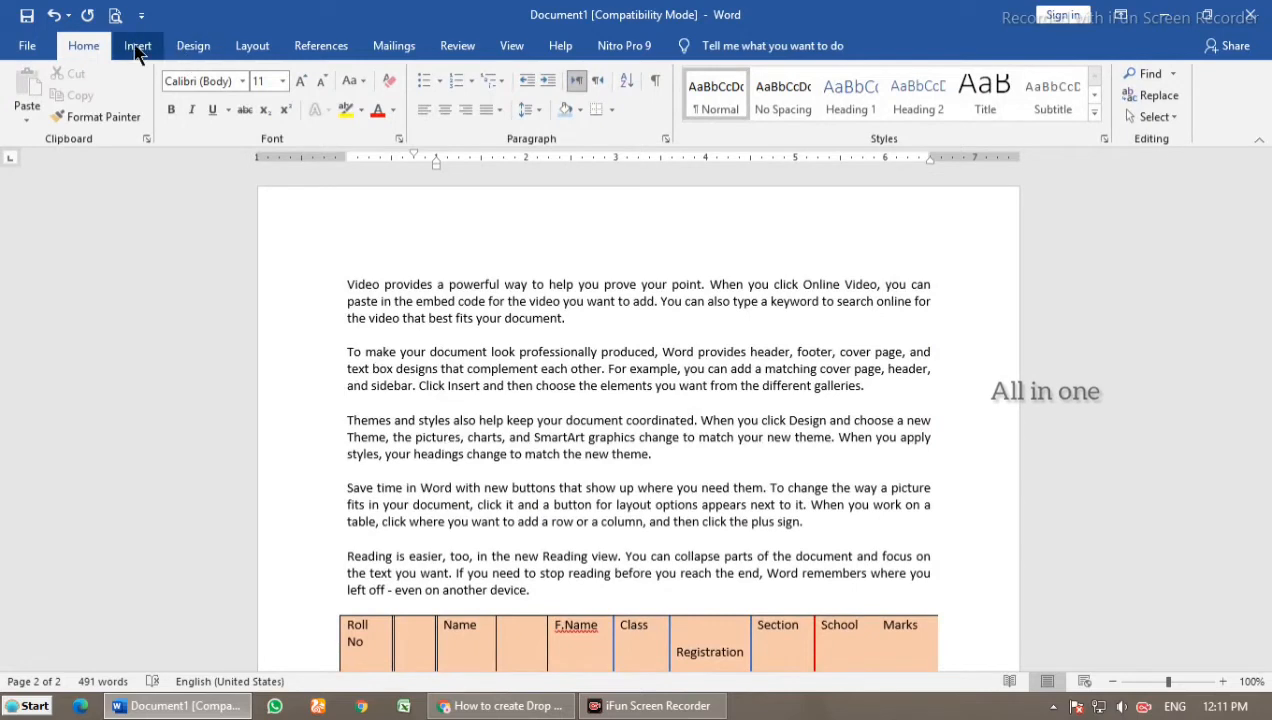
click(137, 45)
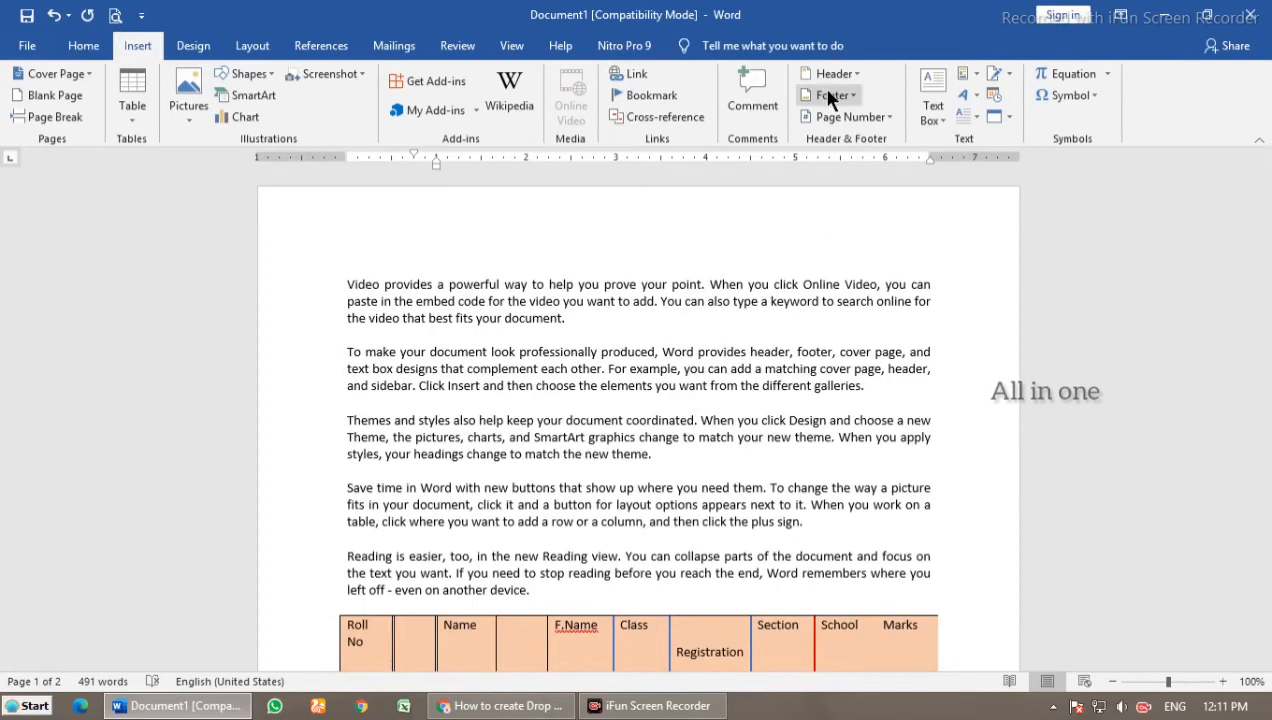
scroll(659, 420, down, 9)
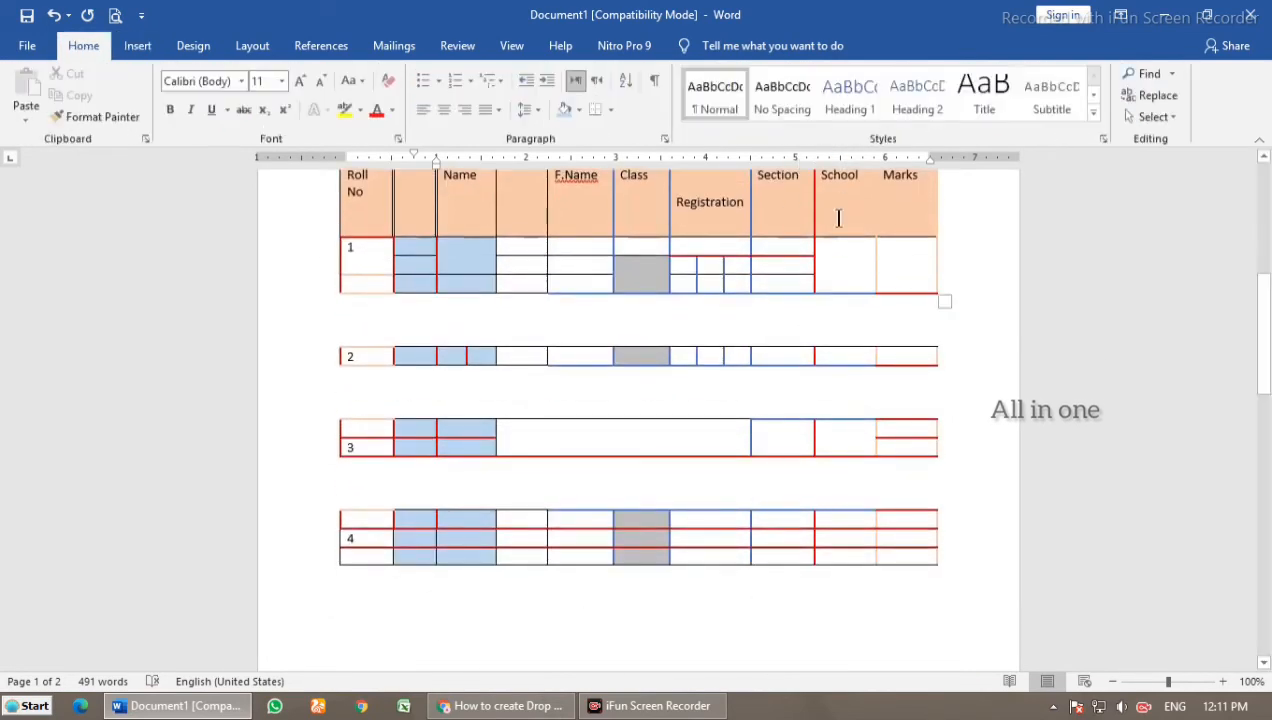
scroll(838, 216, up, 9)
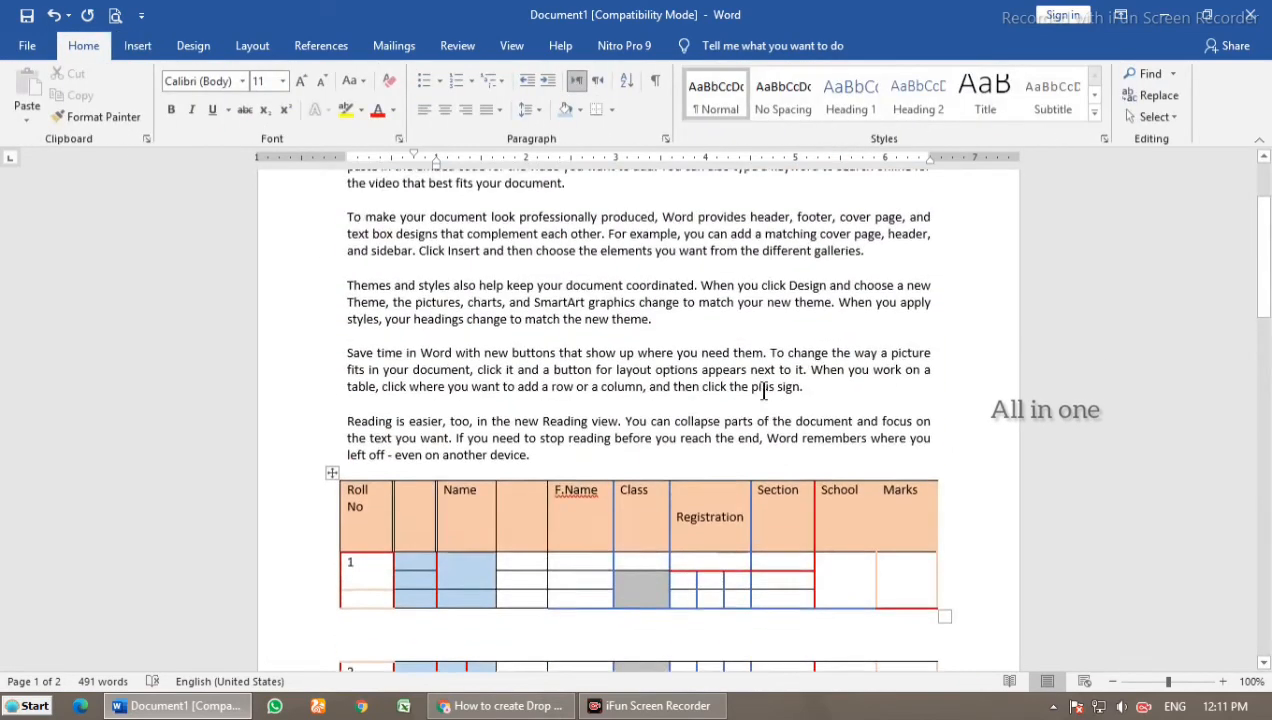
click(135, 47)
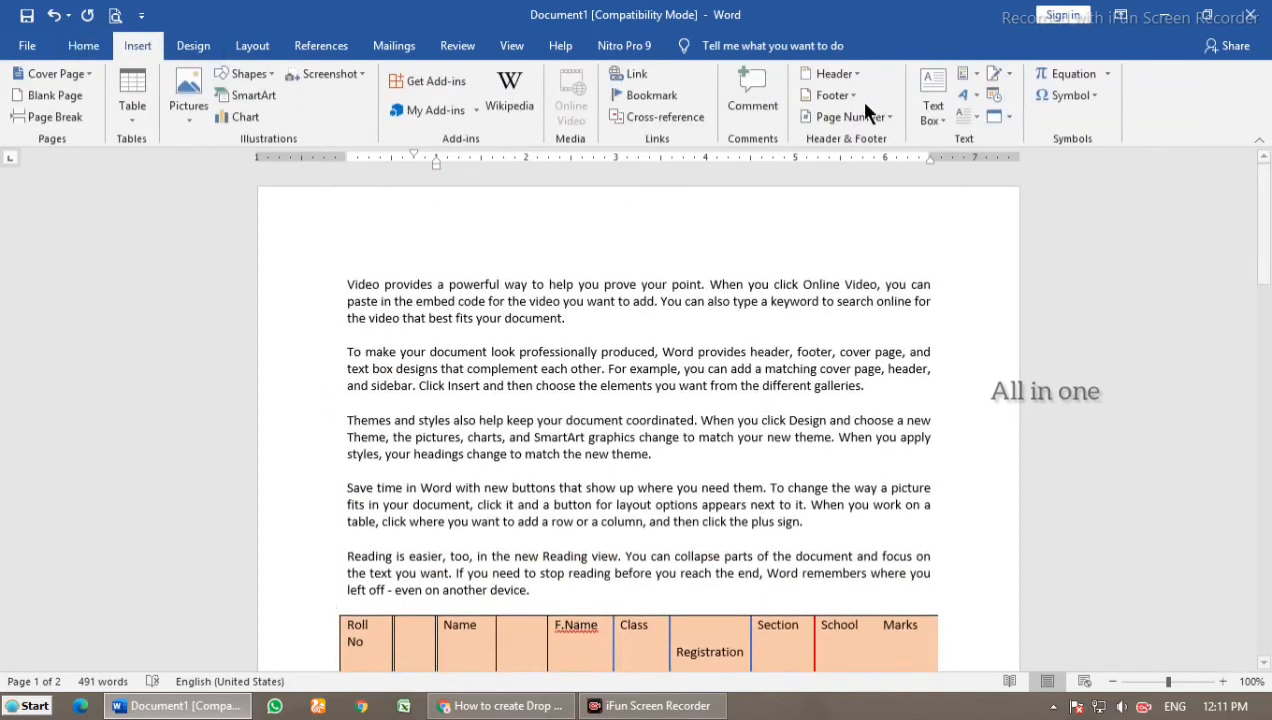
click(849, 75)
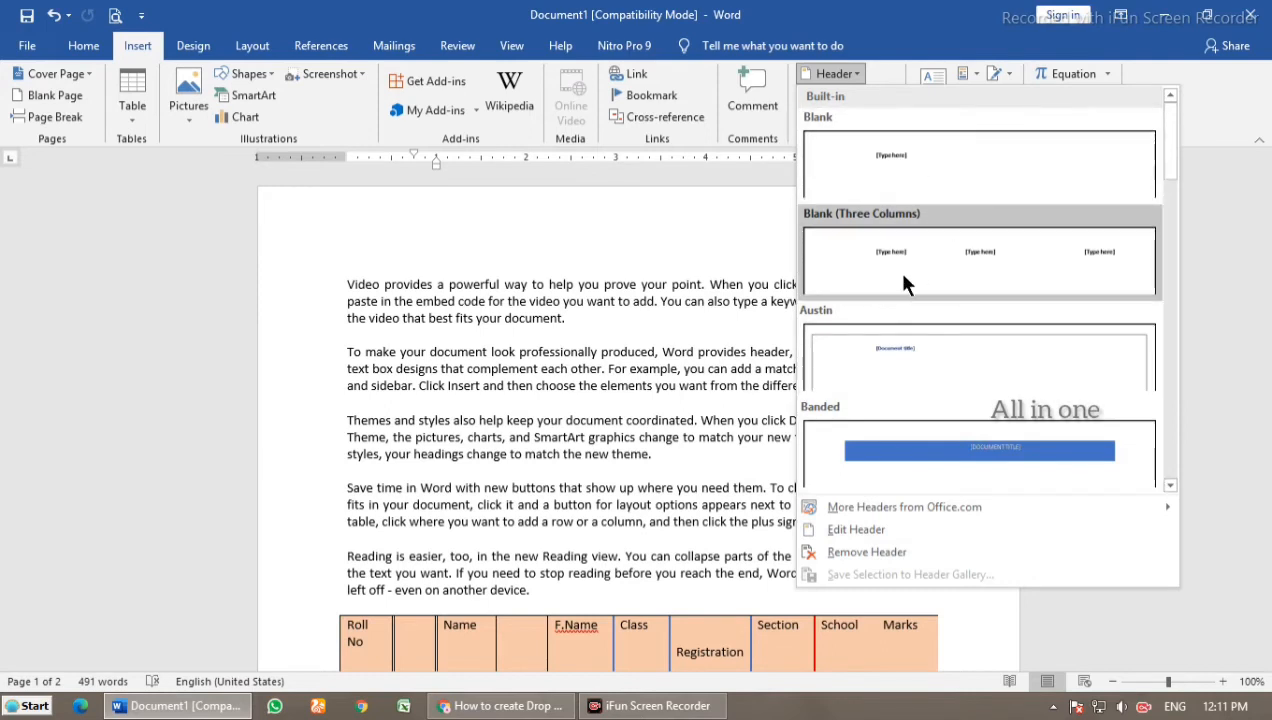
scroll(1065, 355, down, 10)
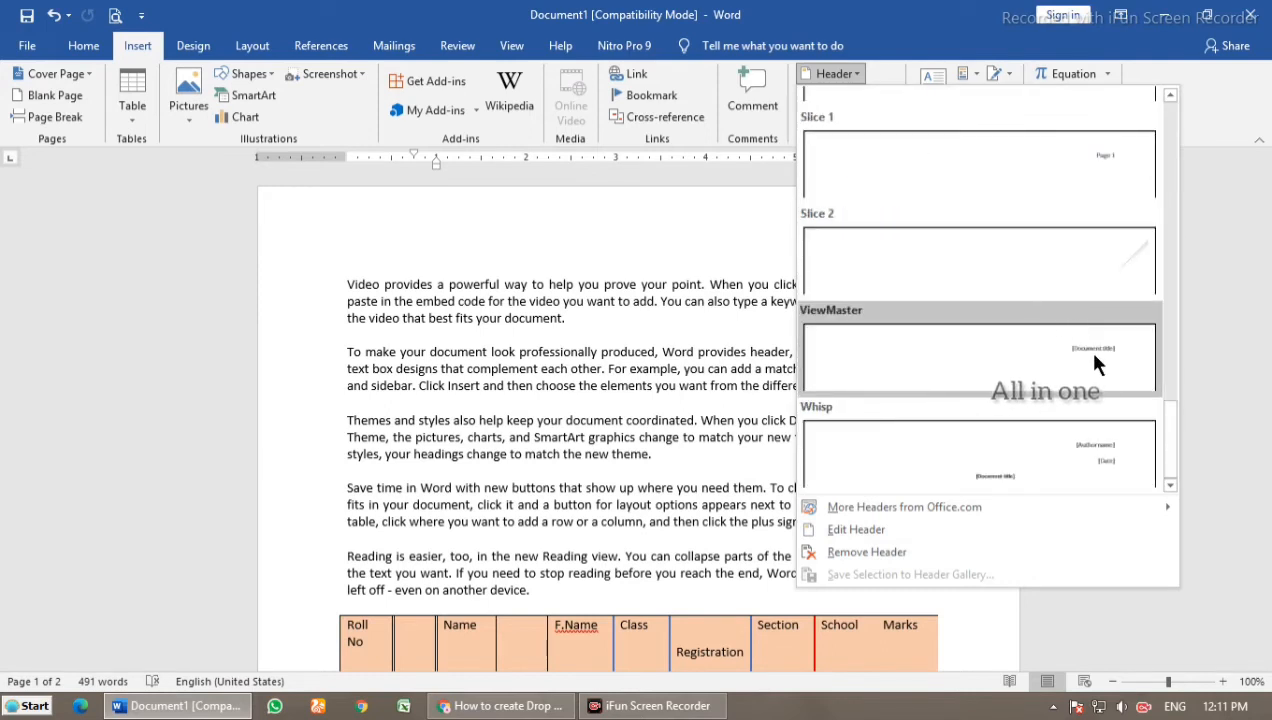
scroll(1011, 371, up, 10)
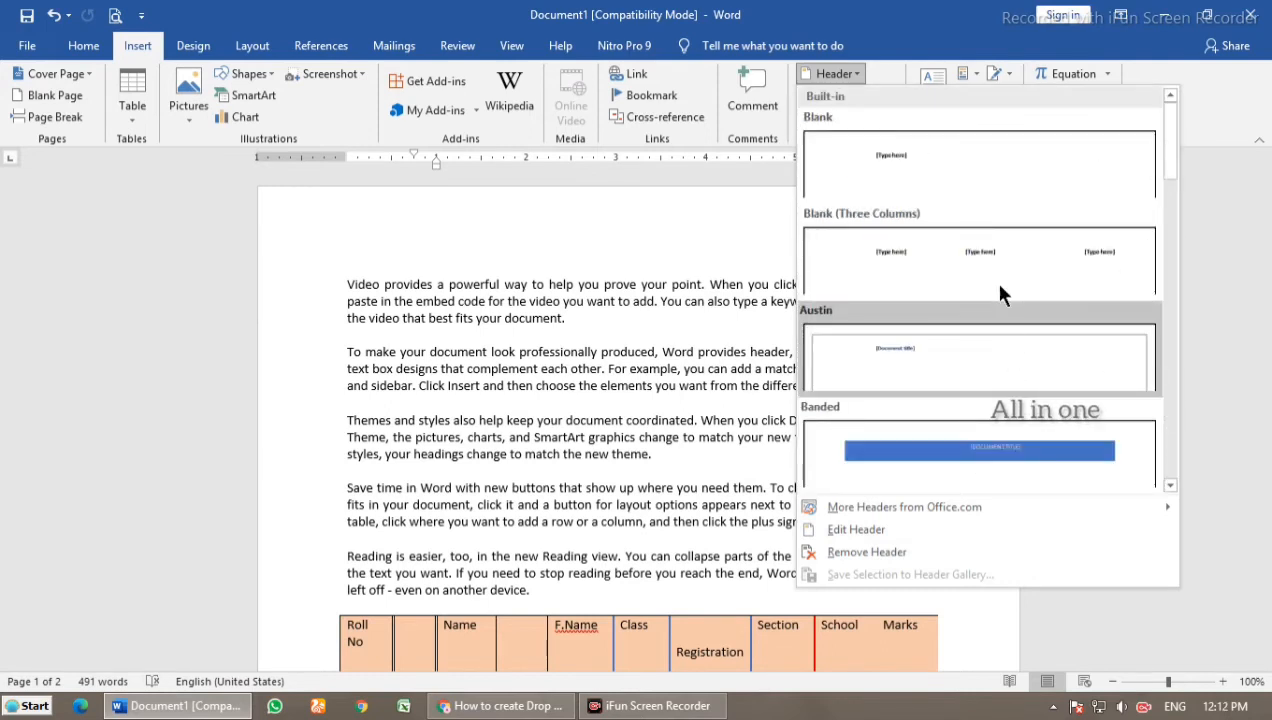
click(921, 246)
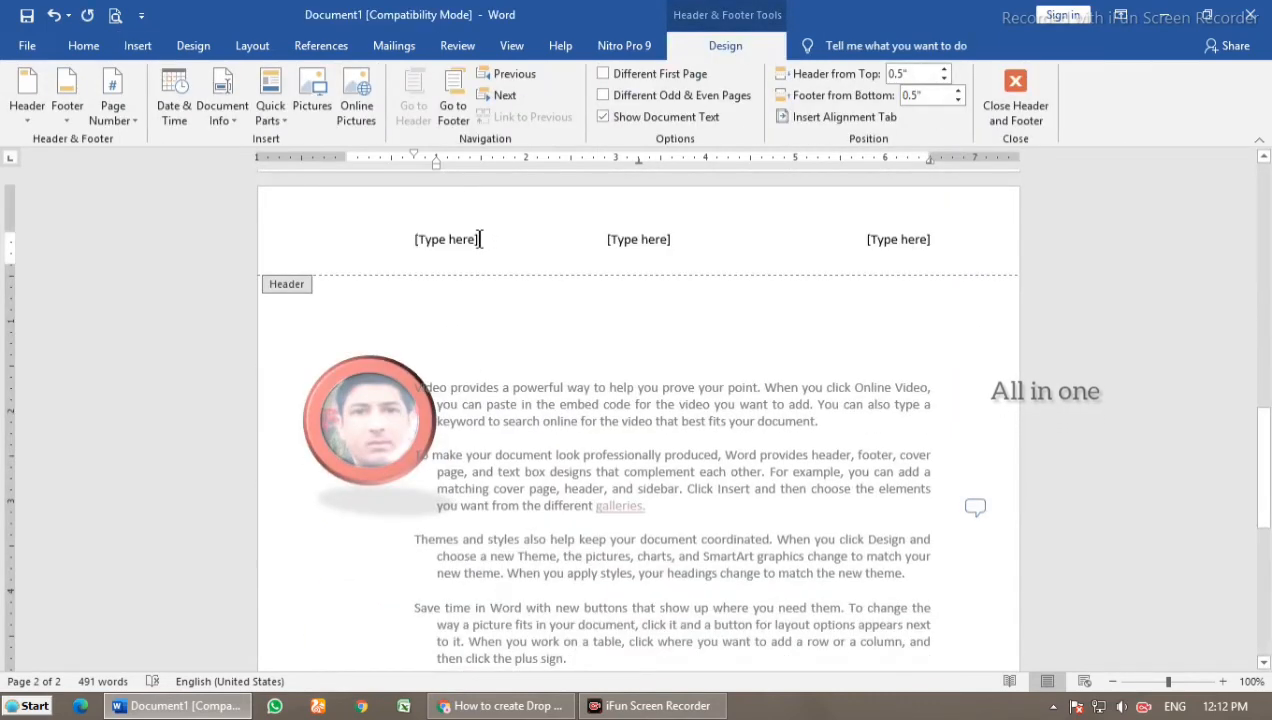
Step: Replace the first header placeholder with the text "documents"
click(440, 240)
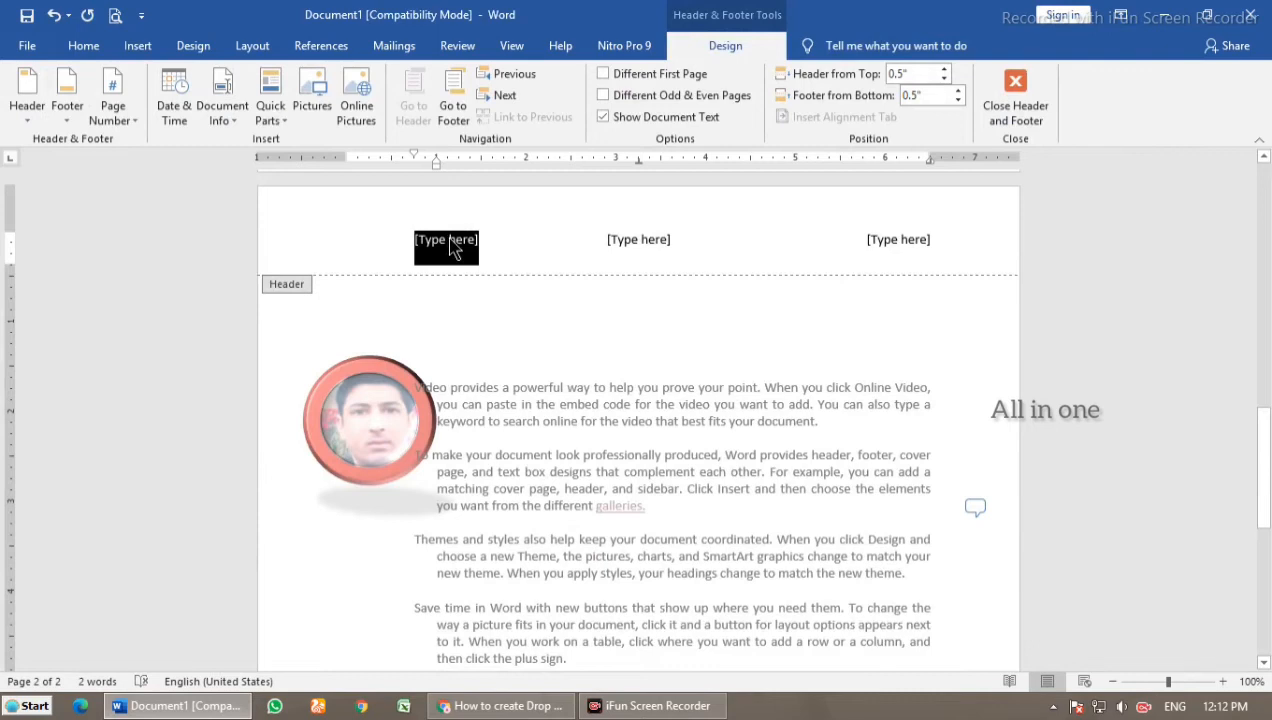
text(document)
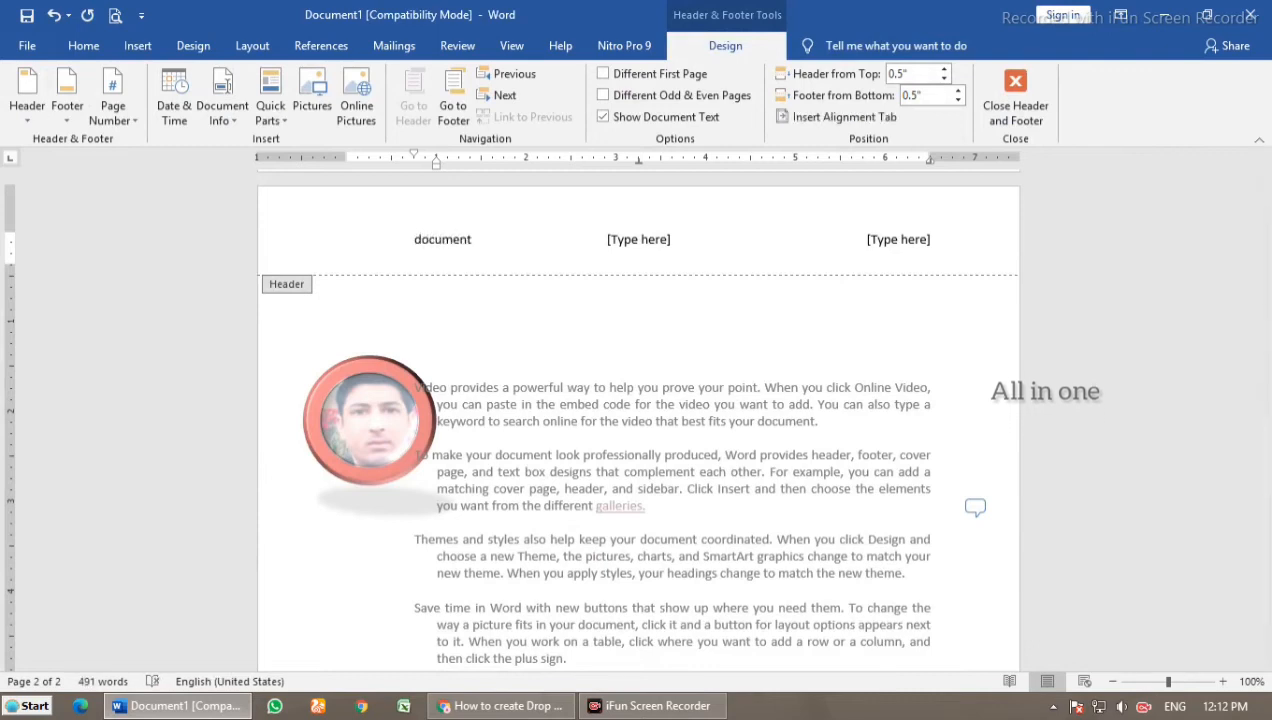
text(s)
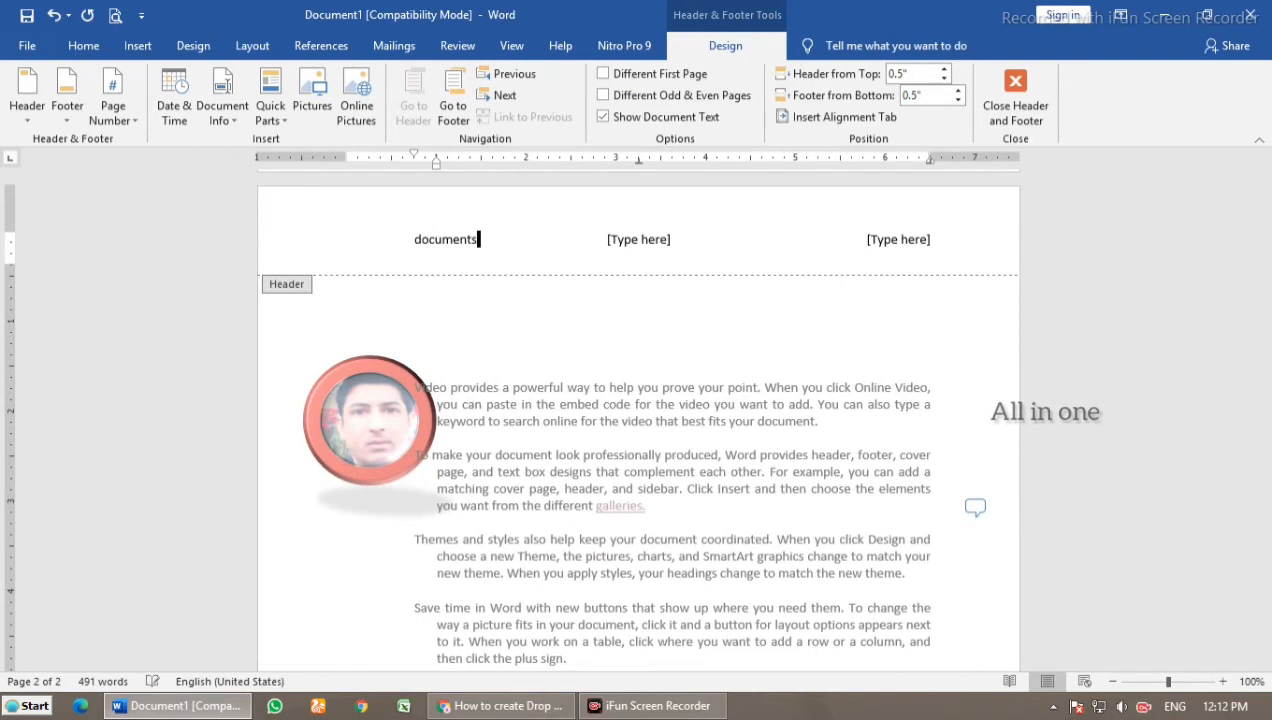
Step: Replace the middle header placeholder with "college" and the last one with "School", and leave header editing
click(652, 240)
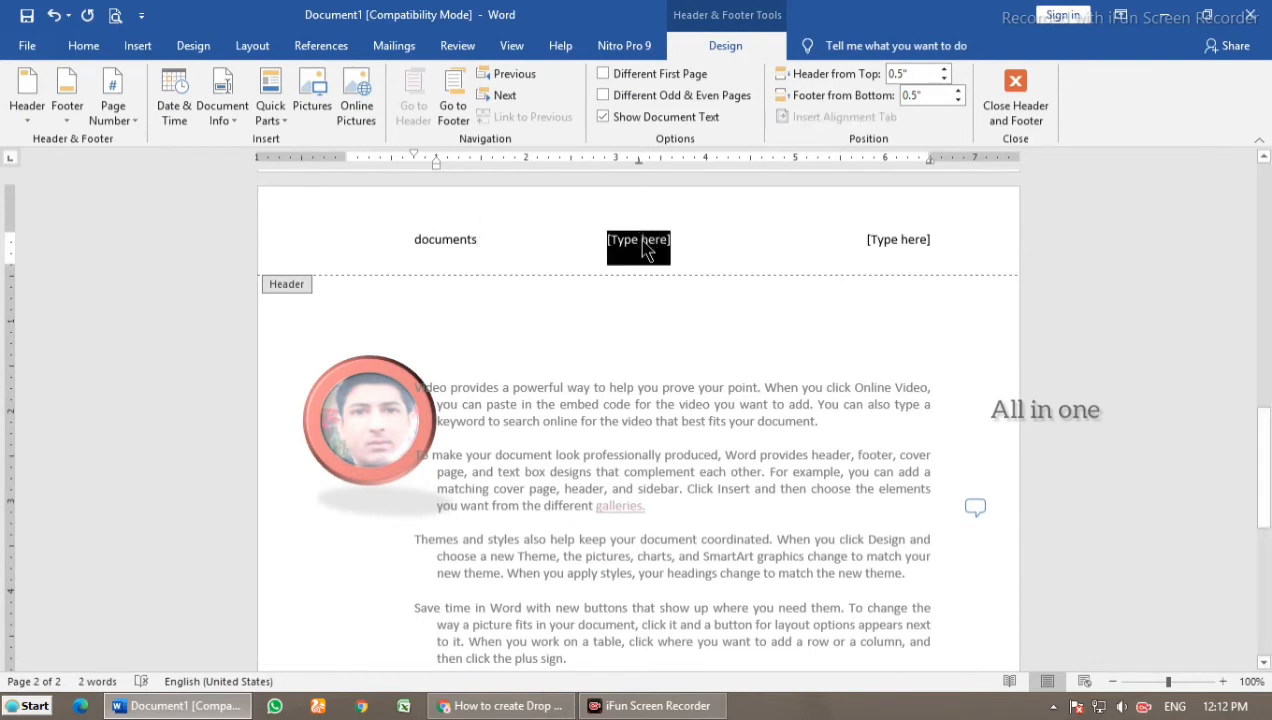
text(college)
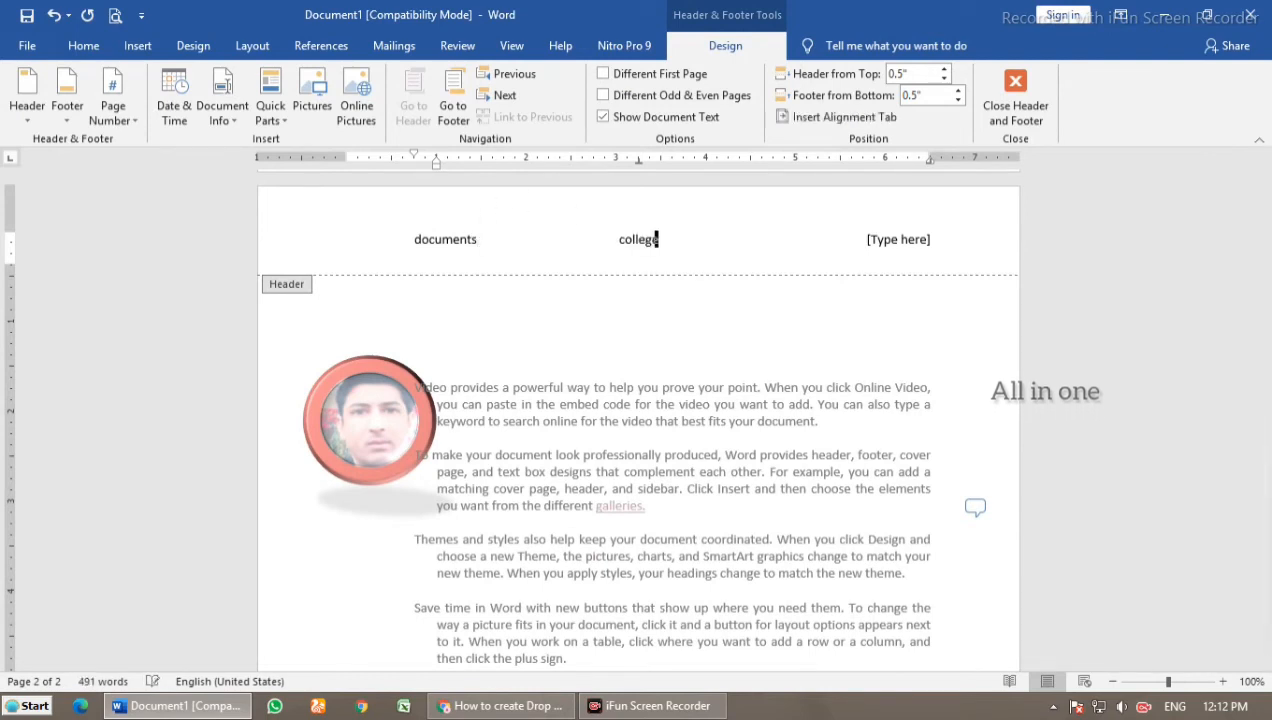
click(922, 247)
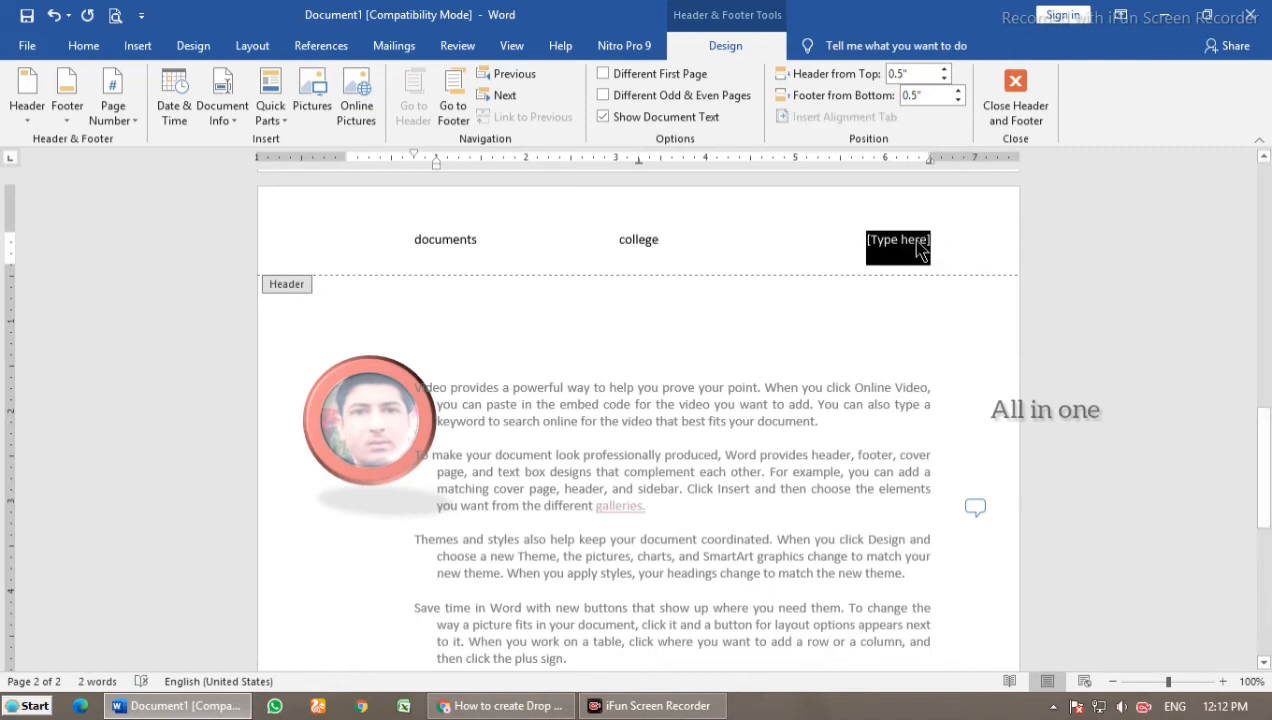
text(Cs)
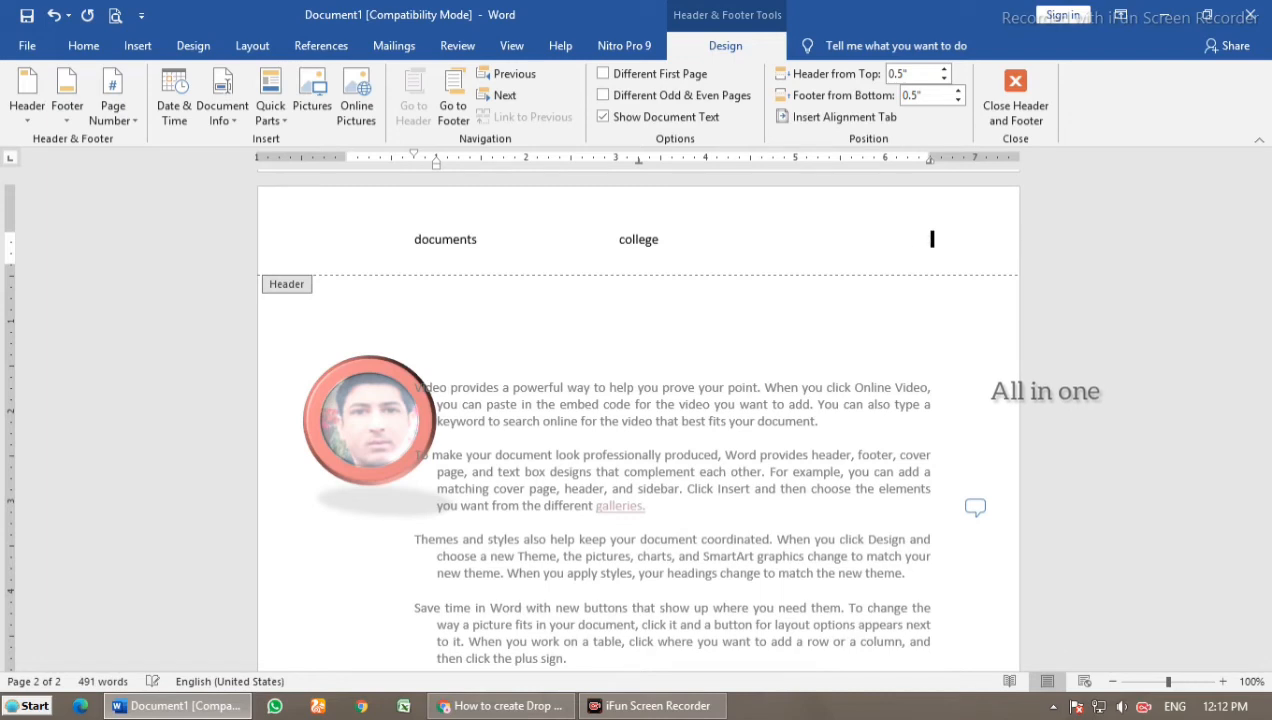
text(School)
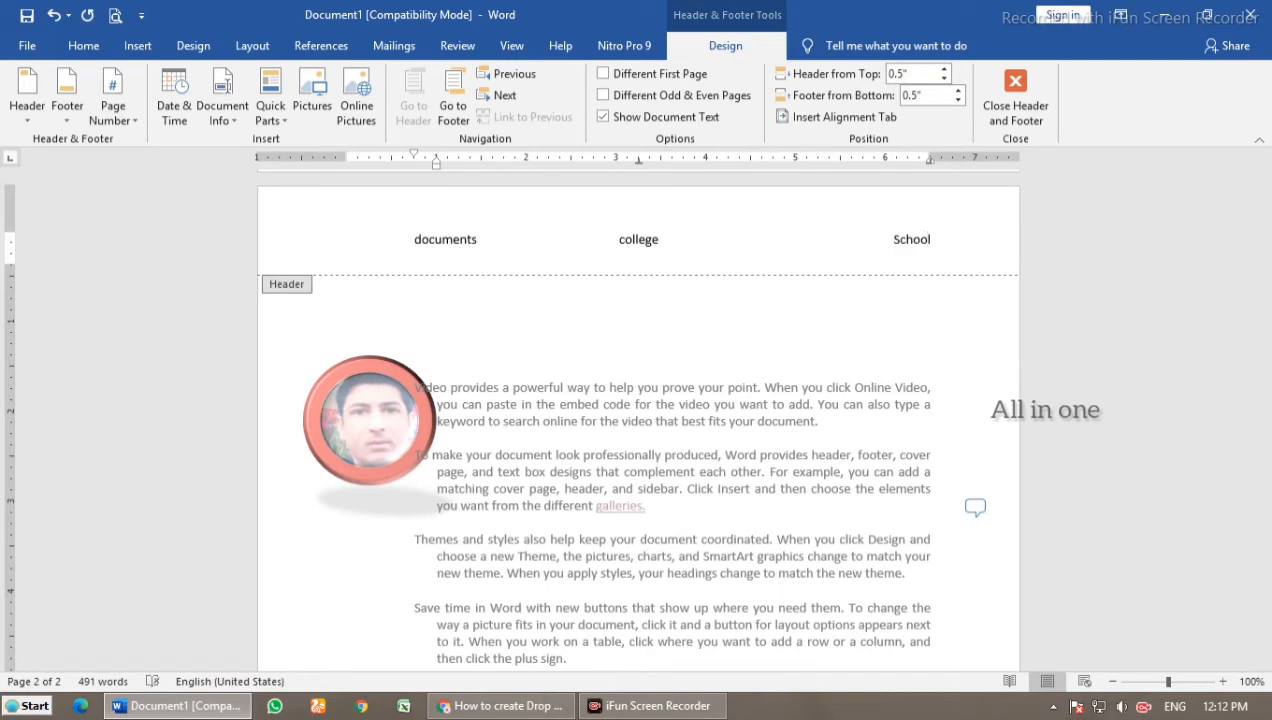
click(1008, 108)
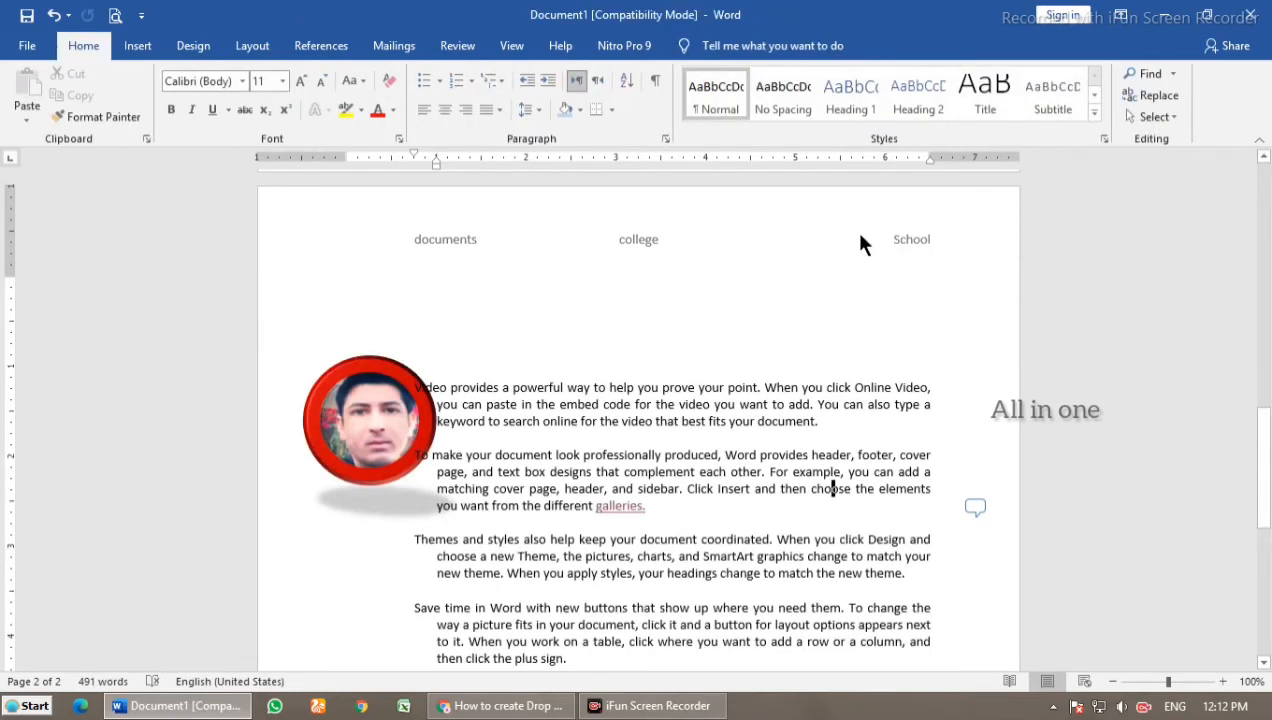
Step: Delete all three entries from the header on the first page and return to the document body
scroll(773, 324, down, 10)
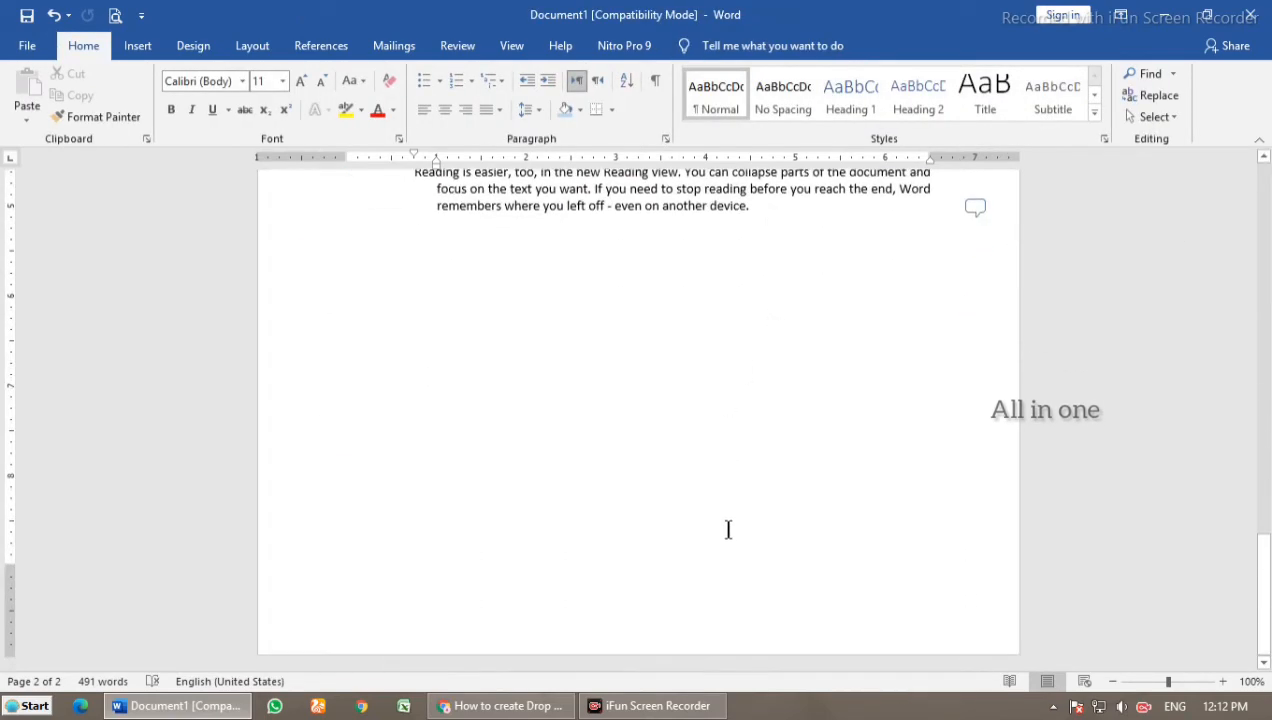
scroll(728, 530, up, 15)
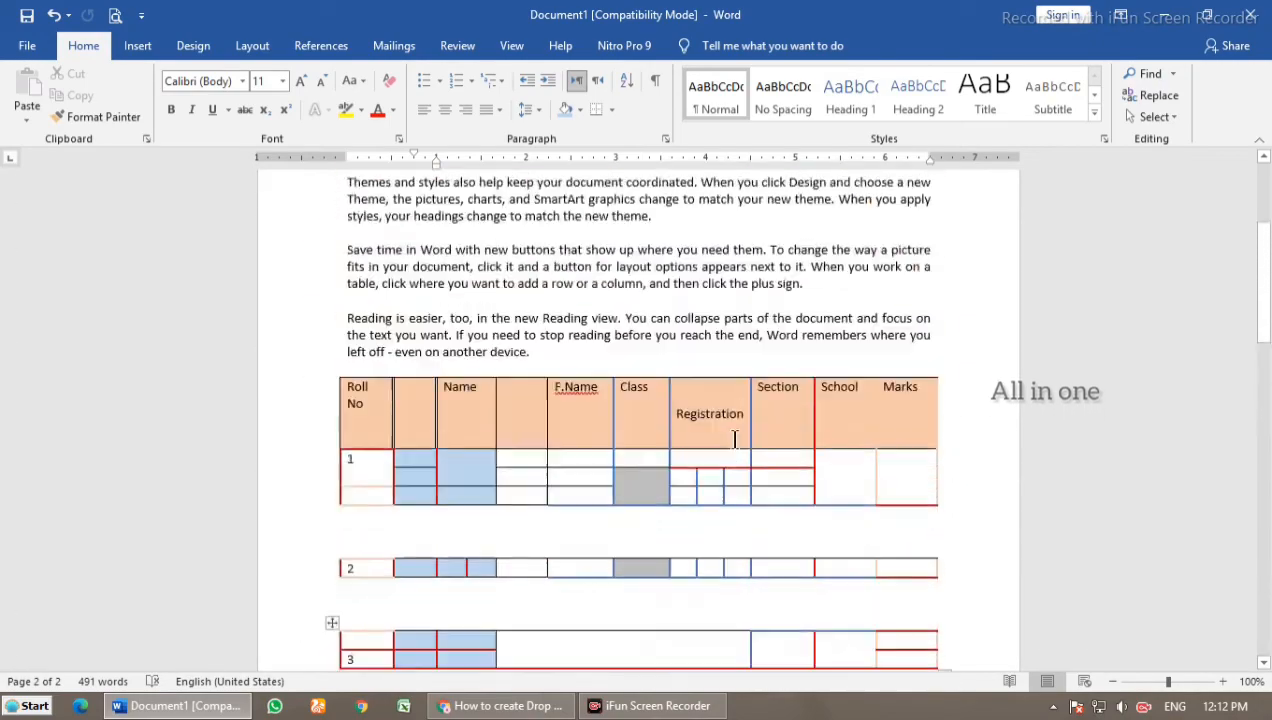
scroll(734, 439, up, 5)
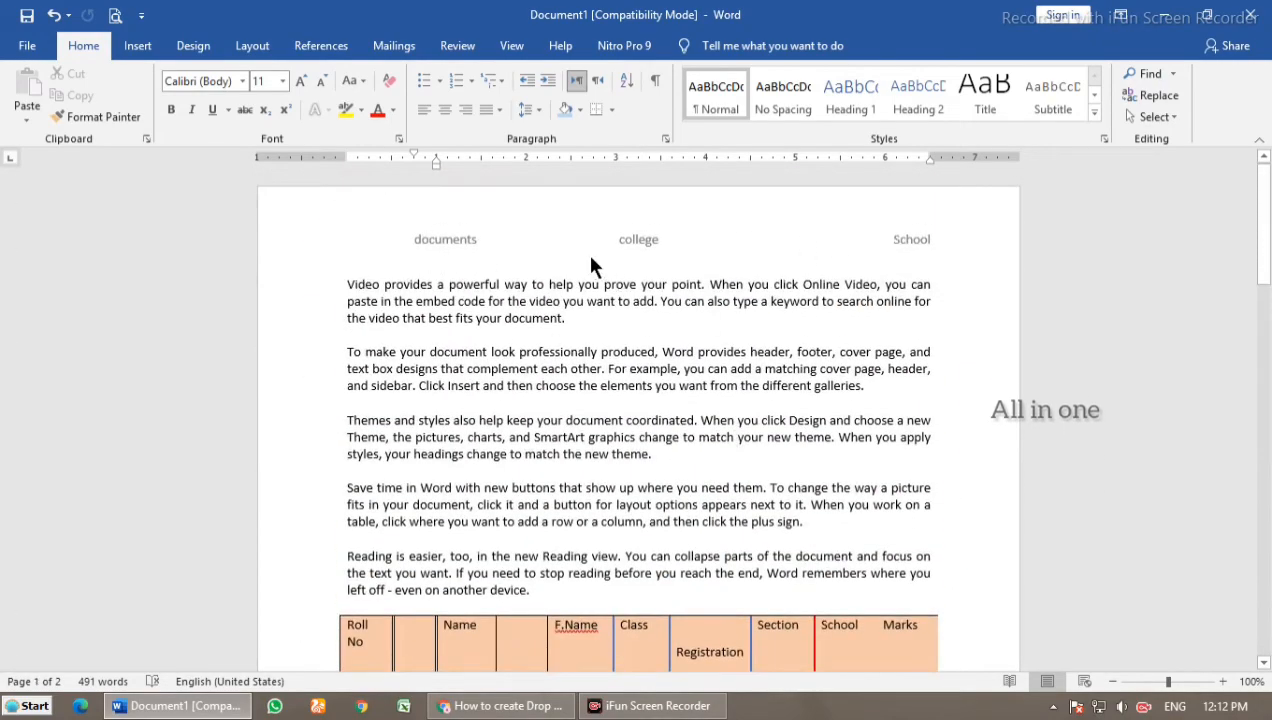
double_click(553, 227)
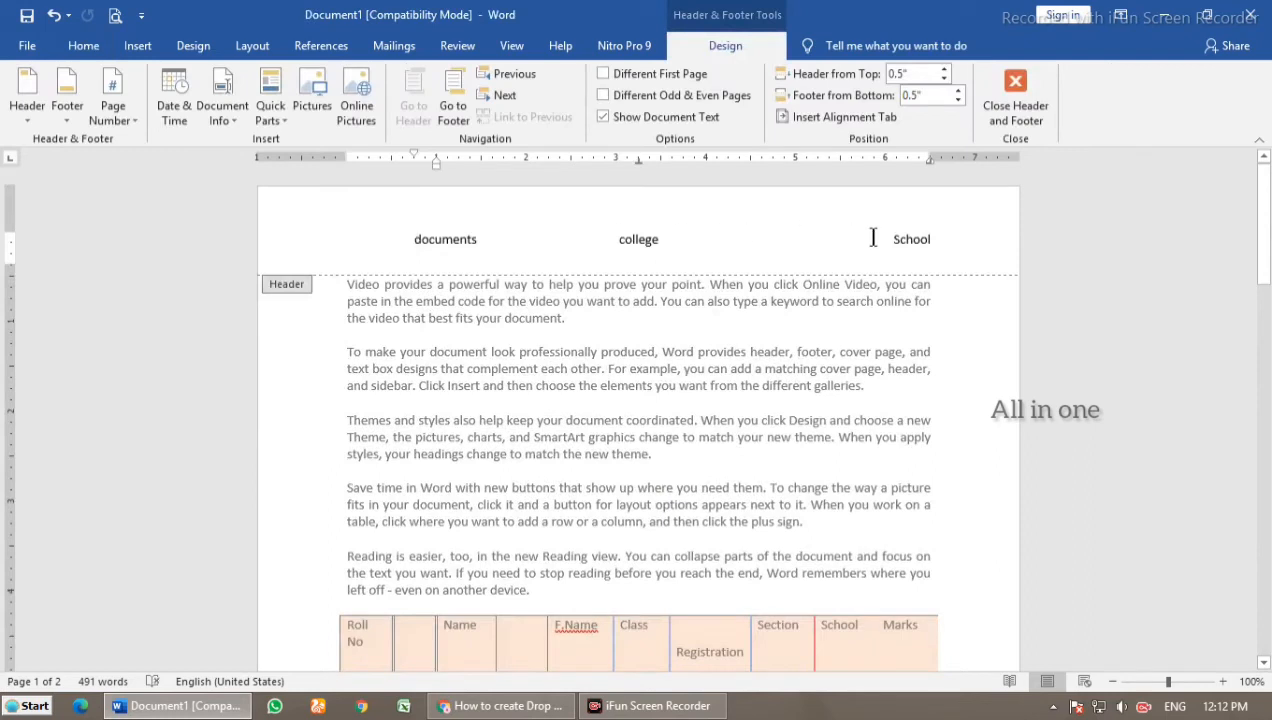
drag(948, 239, 386, 250)
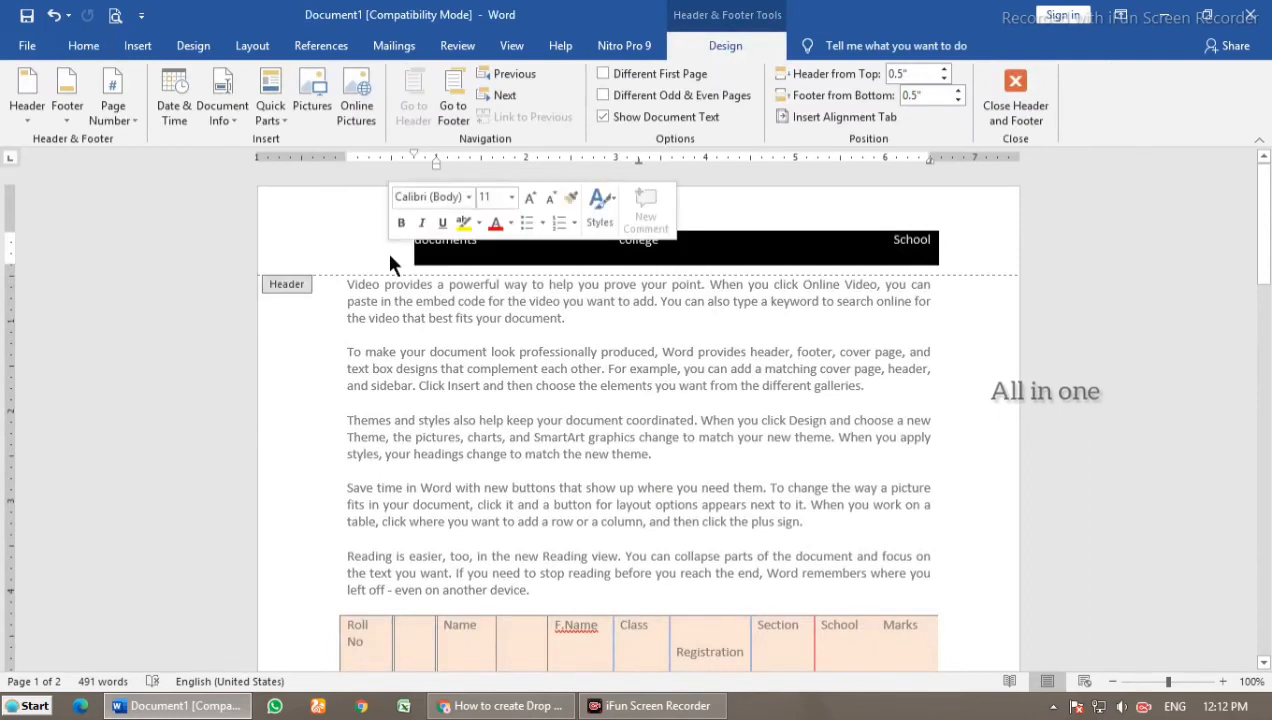
key(Delete)
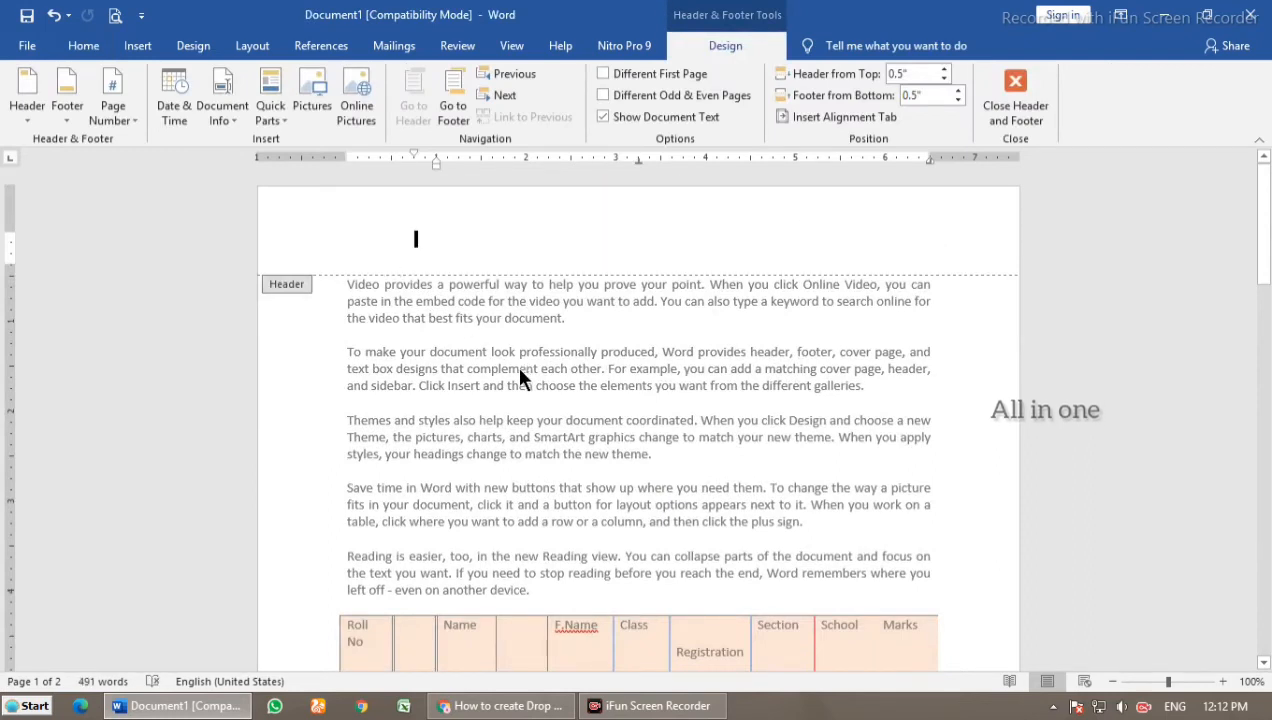
click(1003, 107)
Step: Insert the built-in Blank footer, enter "footers" in its placeholder, and close footer editing
scroll(700, 400, down, 15)
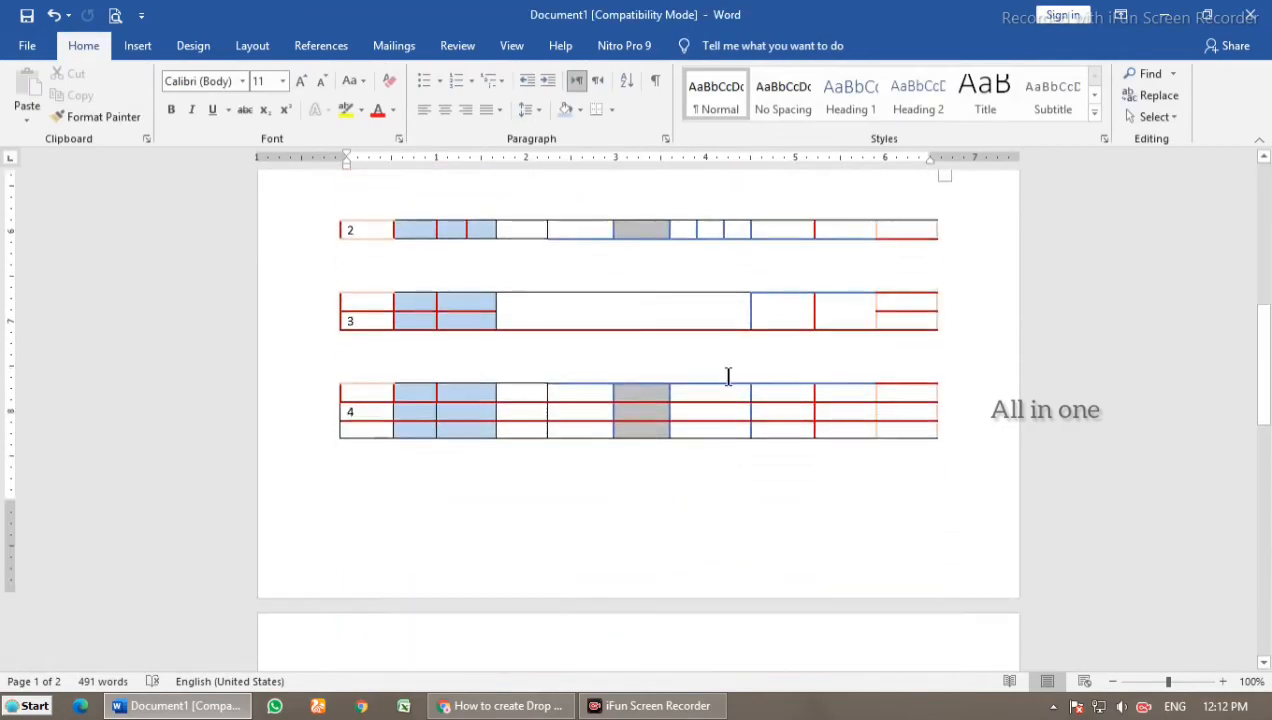
scroll(690, 418, up, 10)
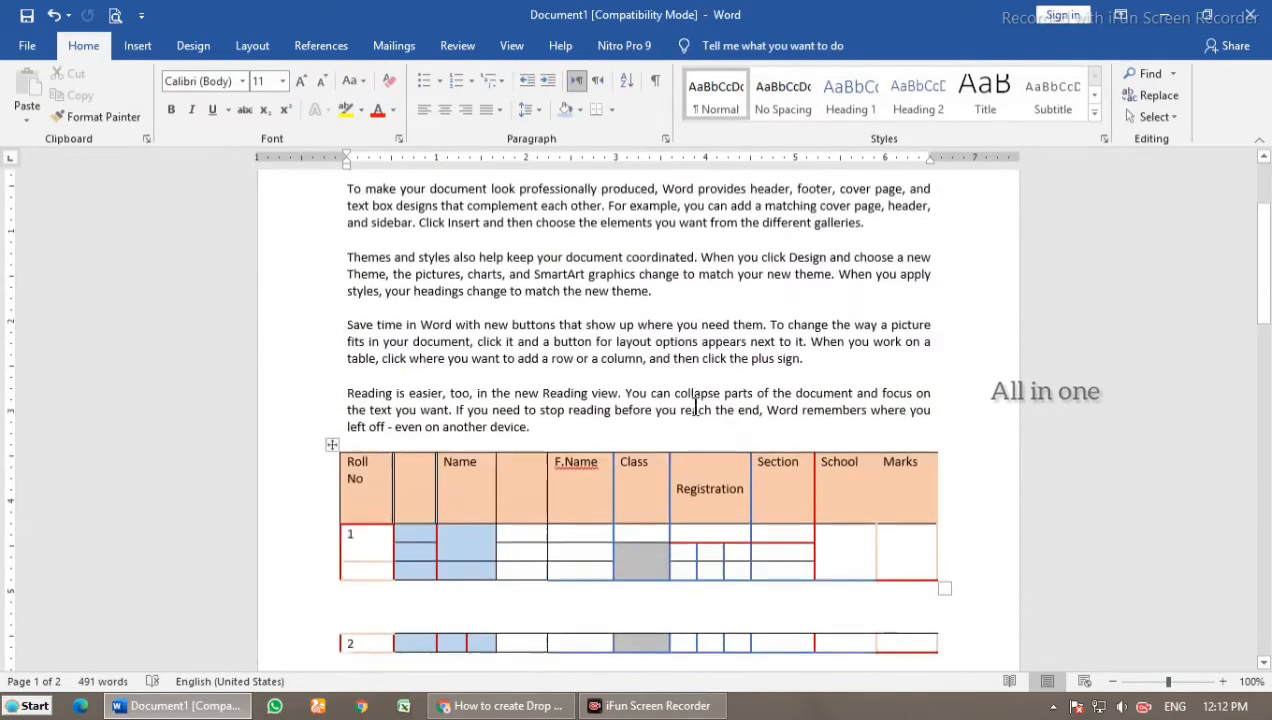
scroll(695, 425, down, 5)
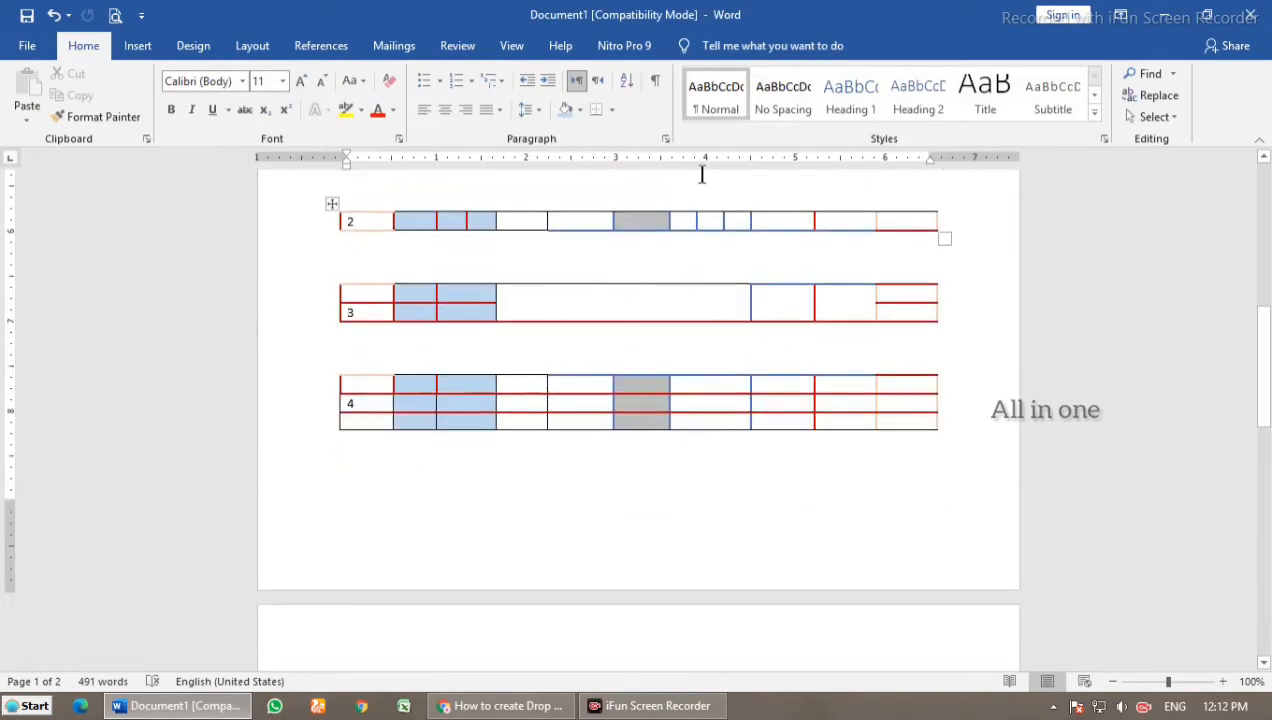
click(135, 47)
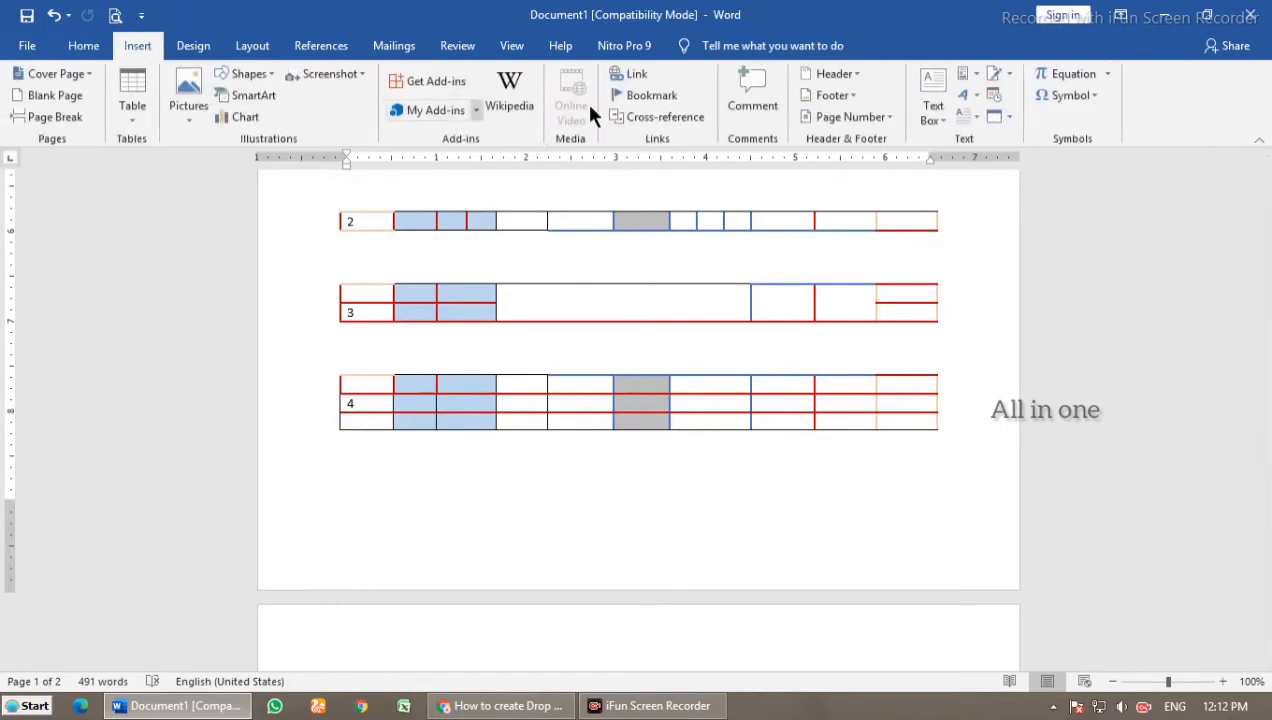
click(846, 97)
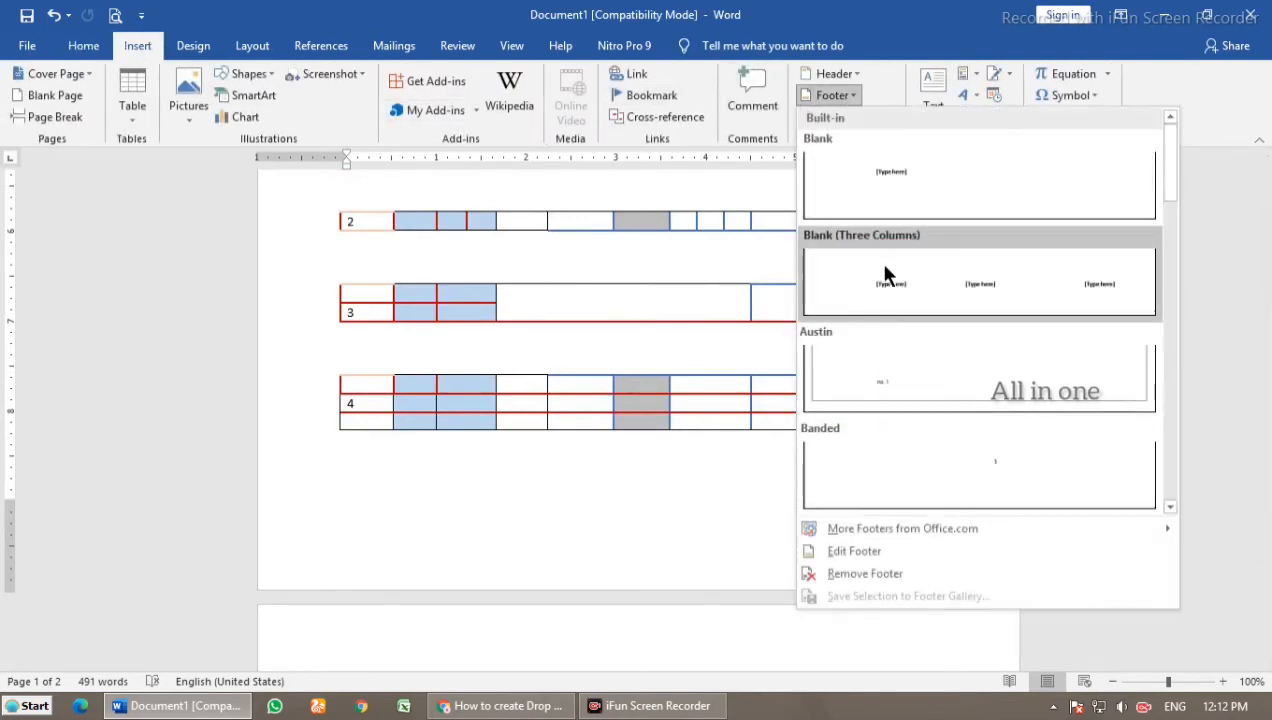
click(846, 201)
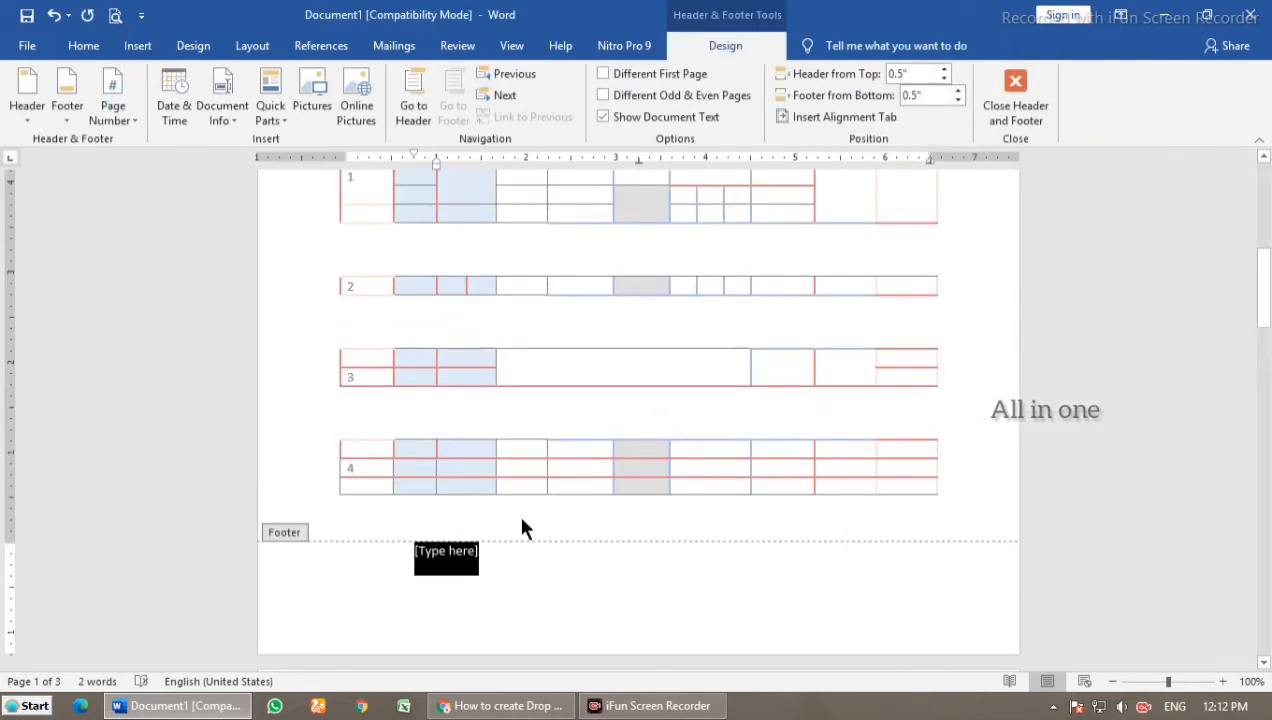
text(footers)
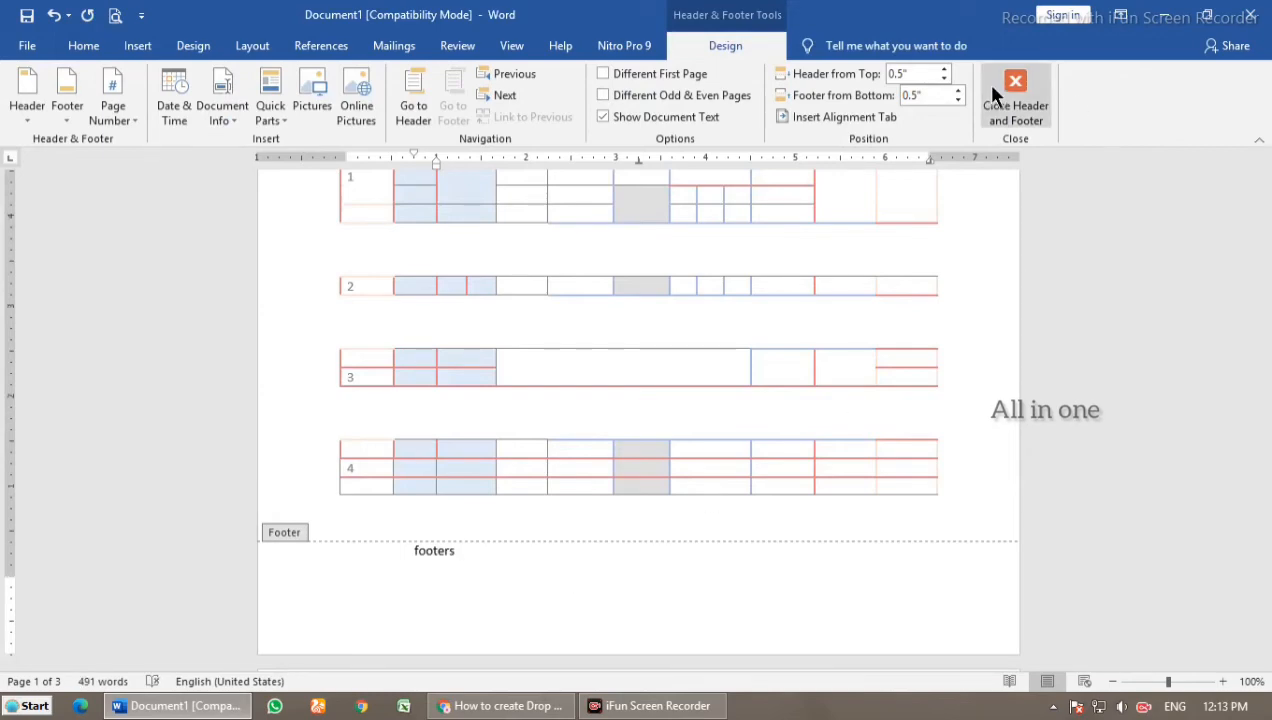
click(993, 92)
Step: Look through the pages of the document to check how the footer repeats on each one
scroll(440, 390, down, 5)
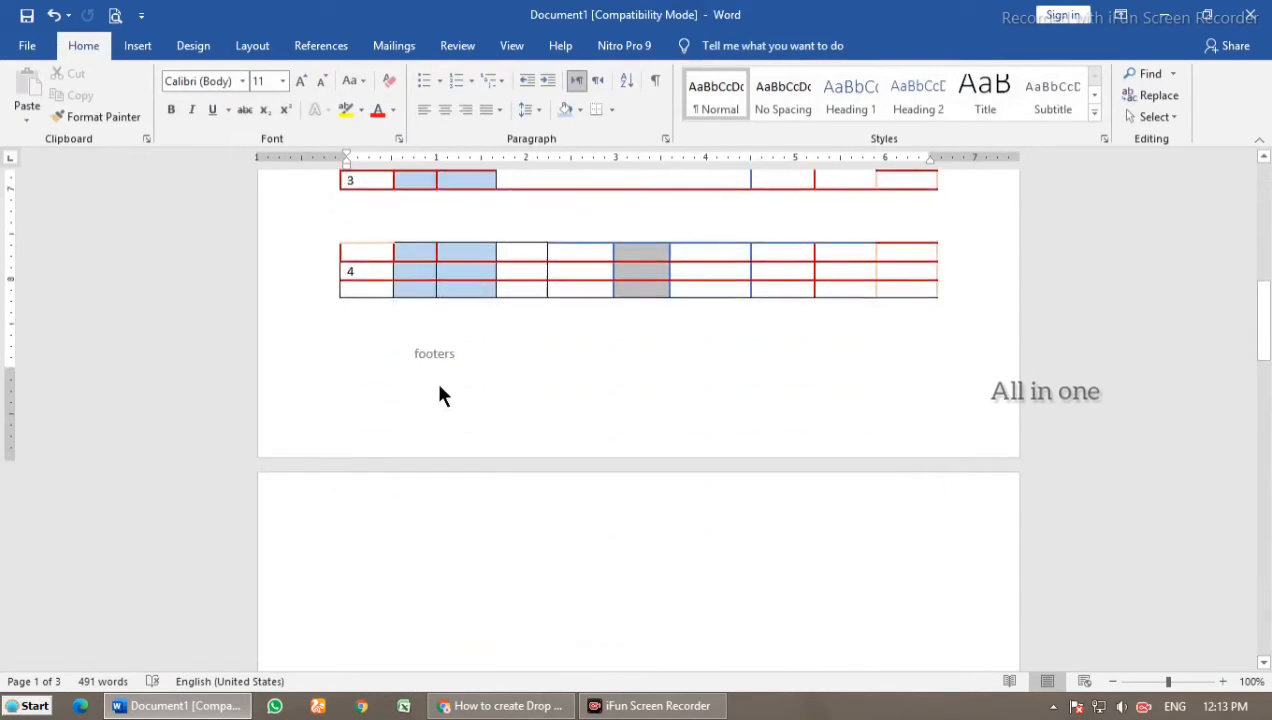
scroll(789, 395, down, 5)
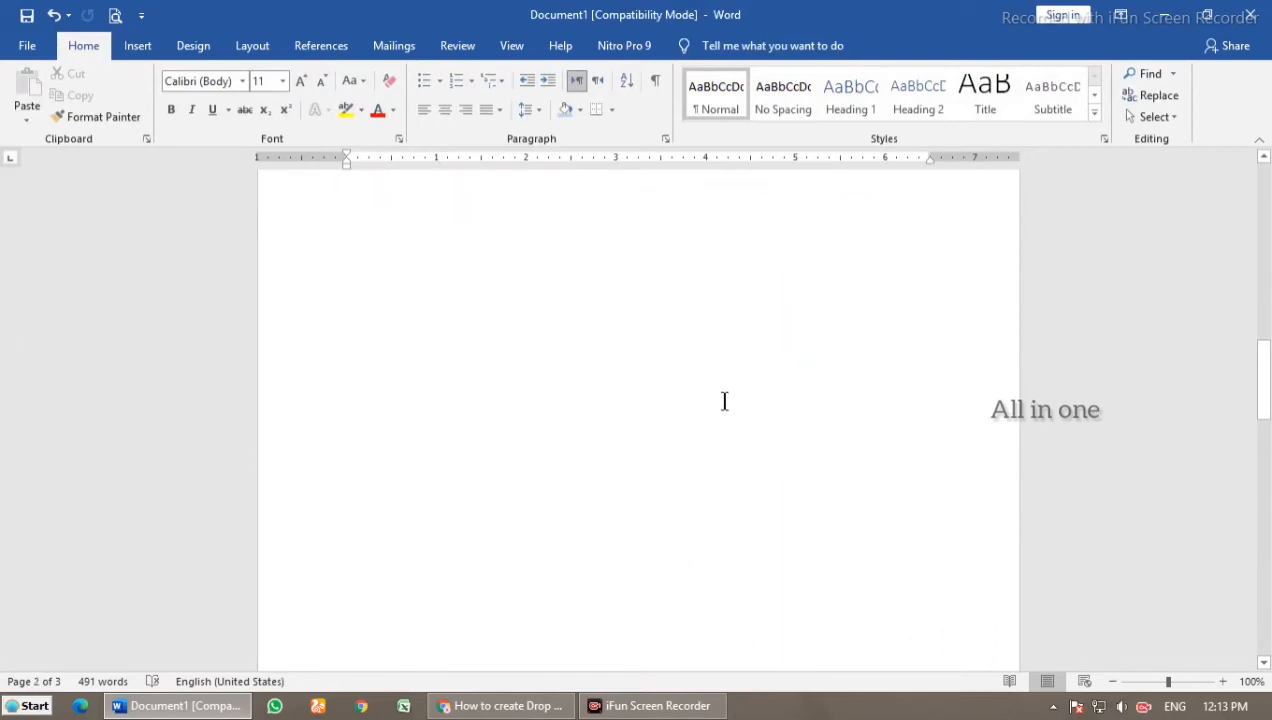
scroll(643, 363, up, 10)
scroll(660, 393, down, 3)
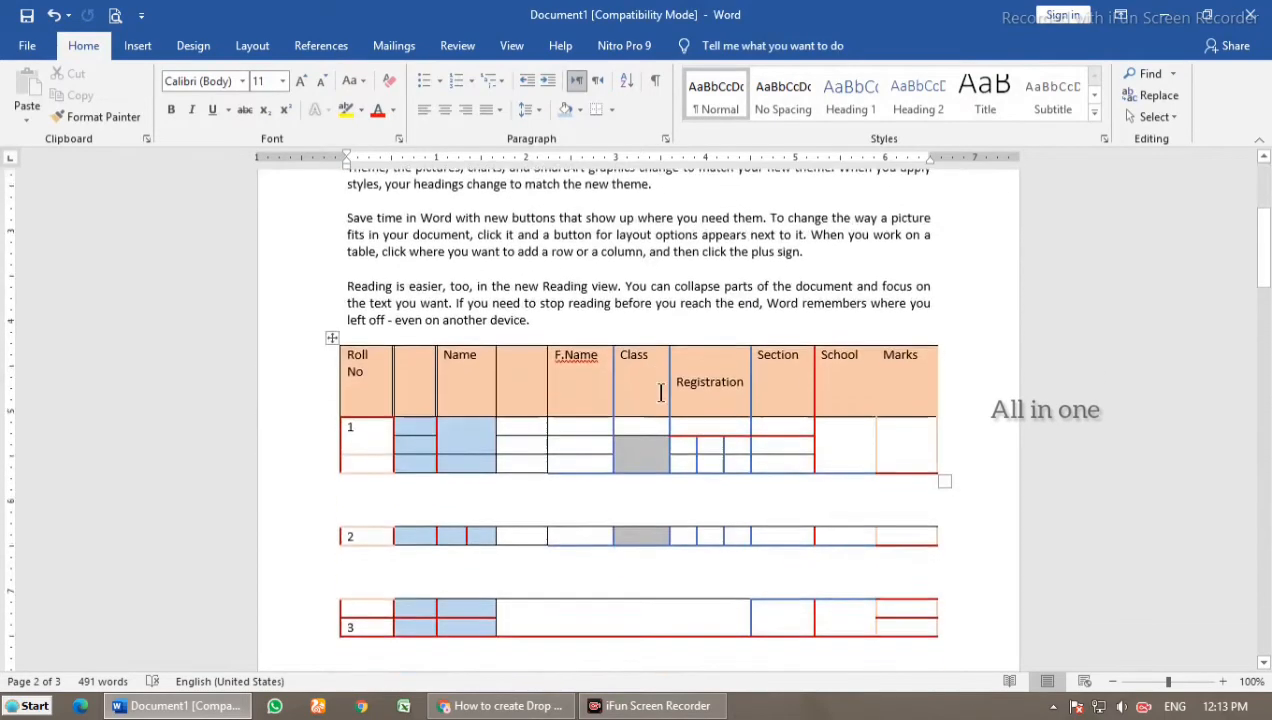
scroll(680, 405, down, 6)
scroll(653, 431, up, 10)
scroll(424, 254, down, 1)
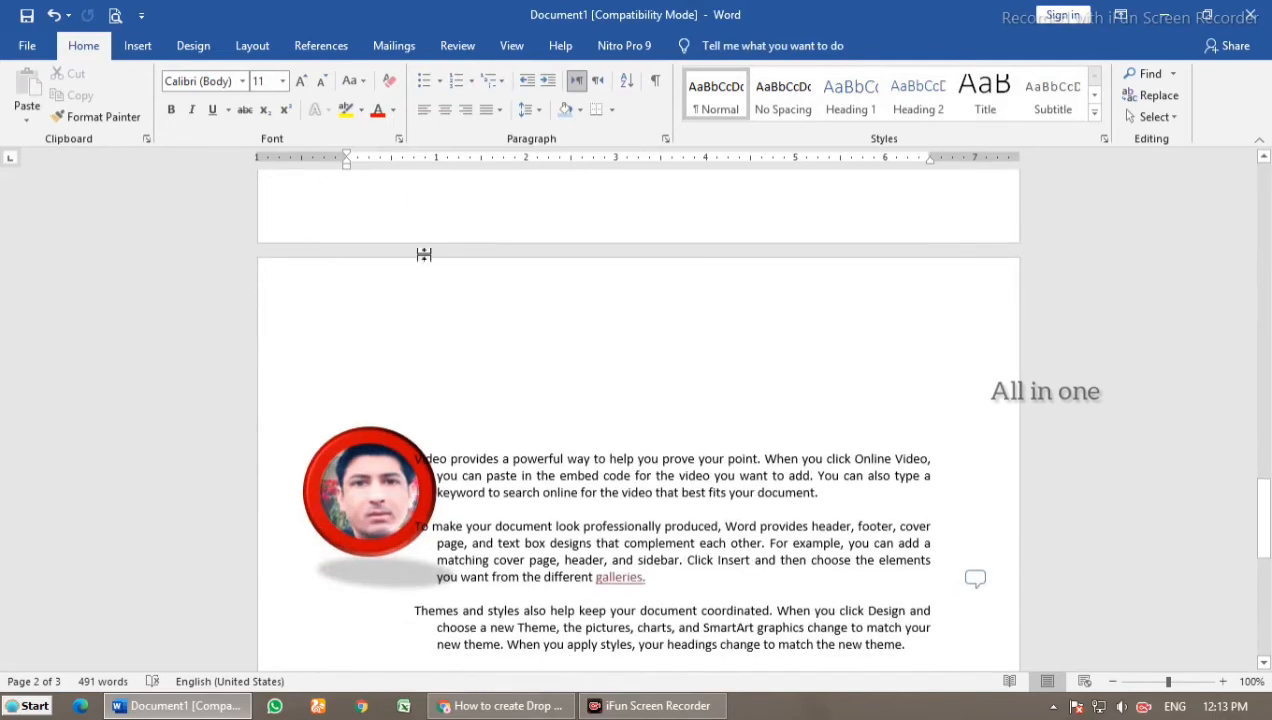
scroll(430, 268, up, 3)
scroll(417, 326, down, 10)
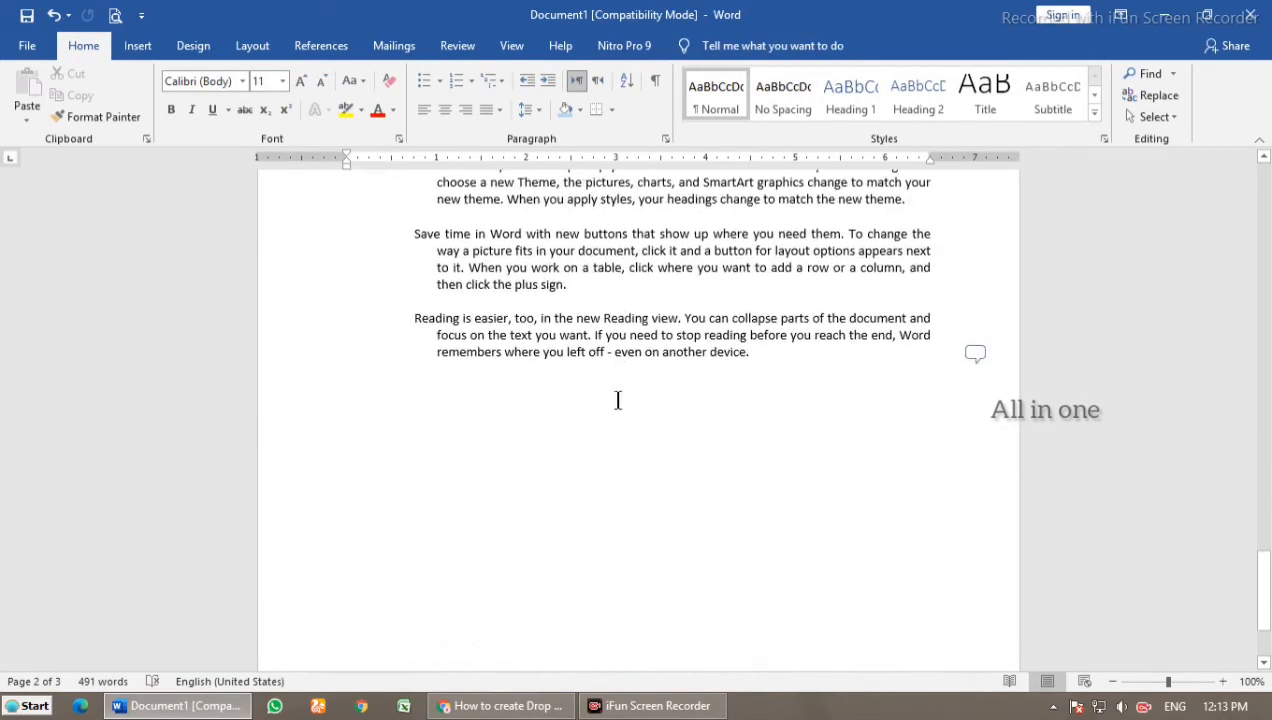
scroll(483, 614, down, 3)
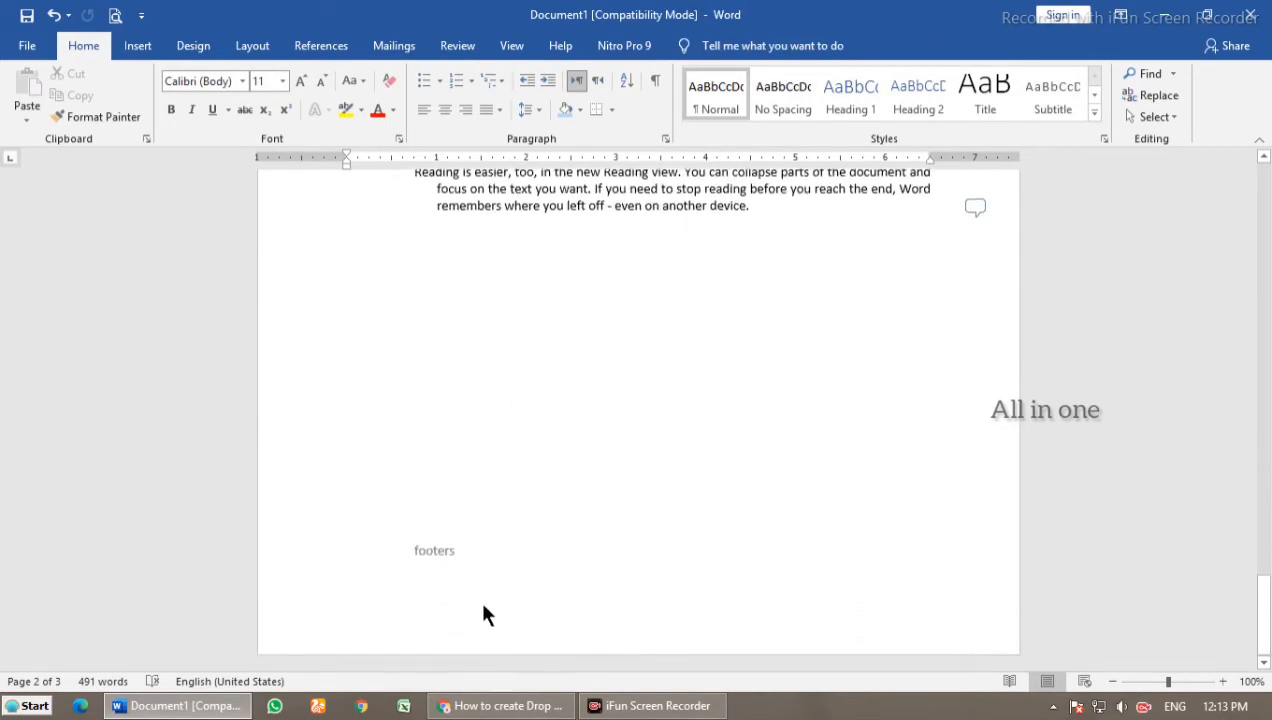
Step: Delete the word "footers" from the footer on the last page and close footer editing
double_click(449, 556)
double_click(440, 551)
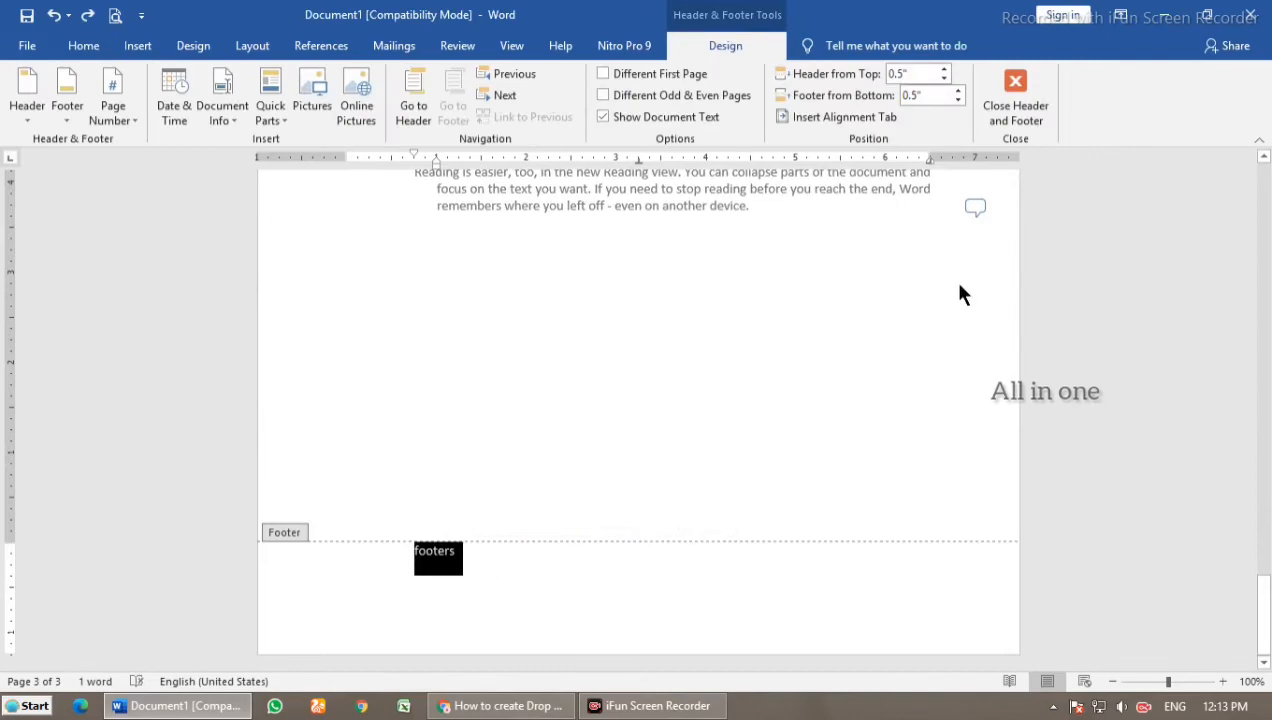
key(Delete)
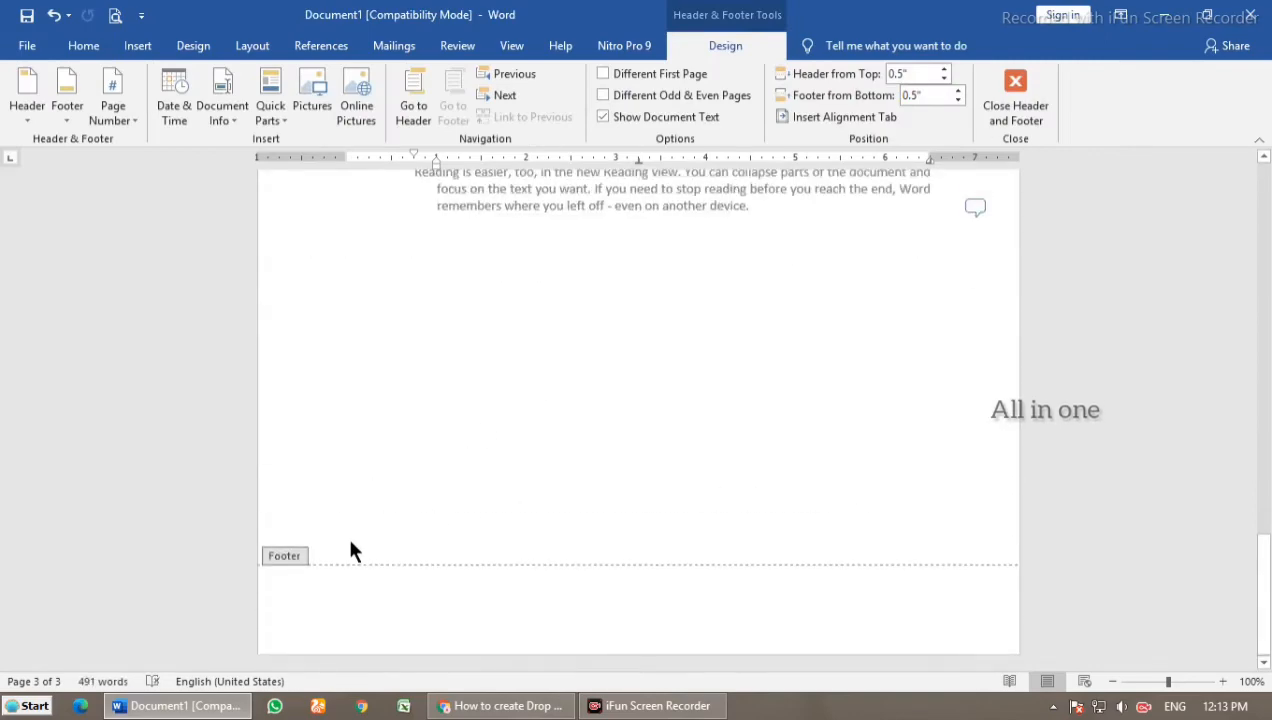
click(1016, 95)
Step: Insert page numbers at the top of the pages with the Accent Bar 1 design and review them across the document
scroll(673, 385, up, 5)
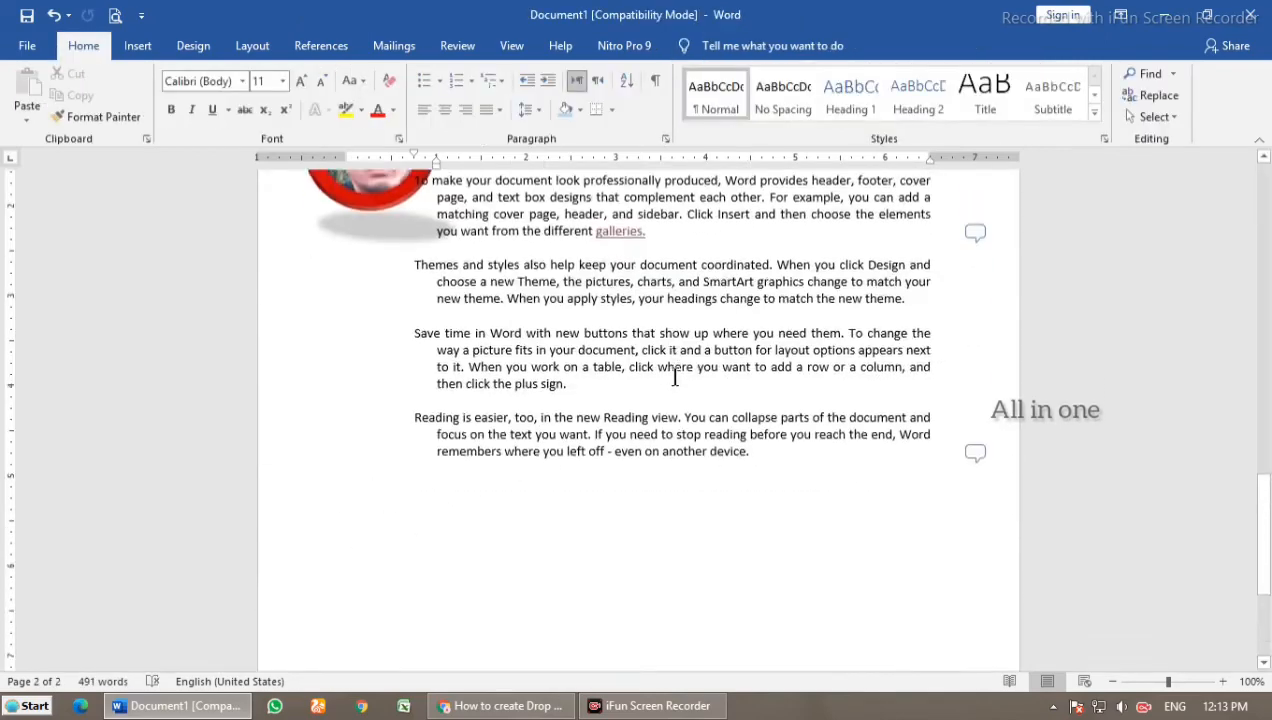
scroll(676, 365, up, 12)
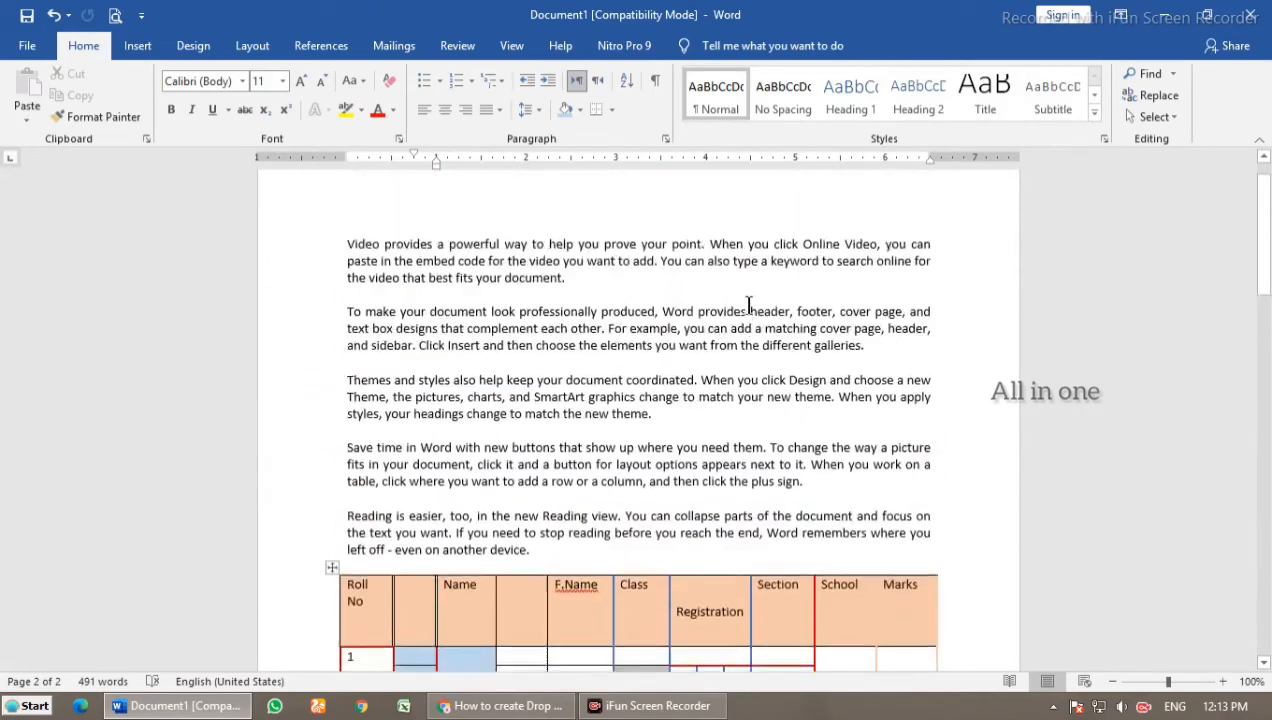
scroll(748, 304, up, 1)
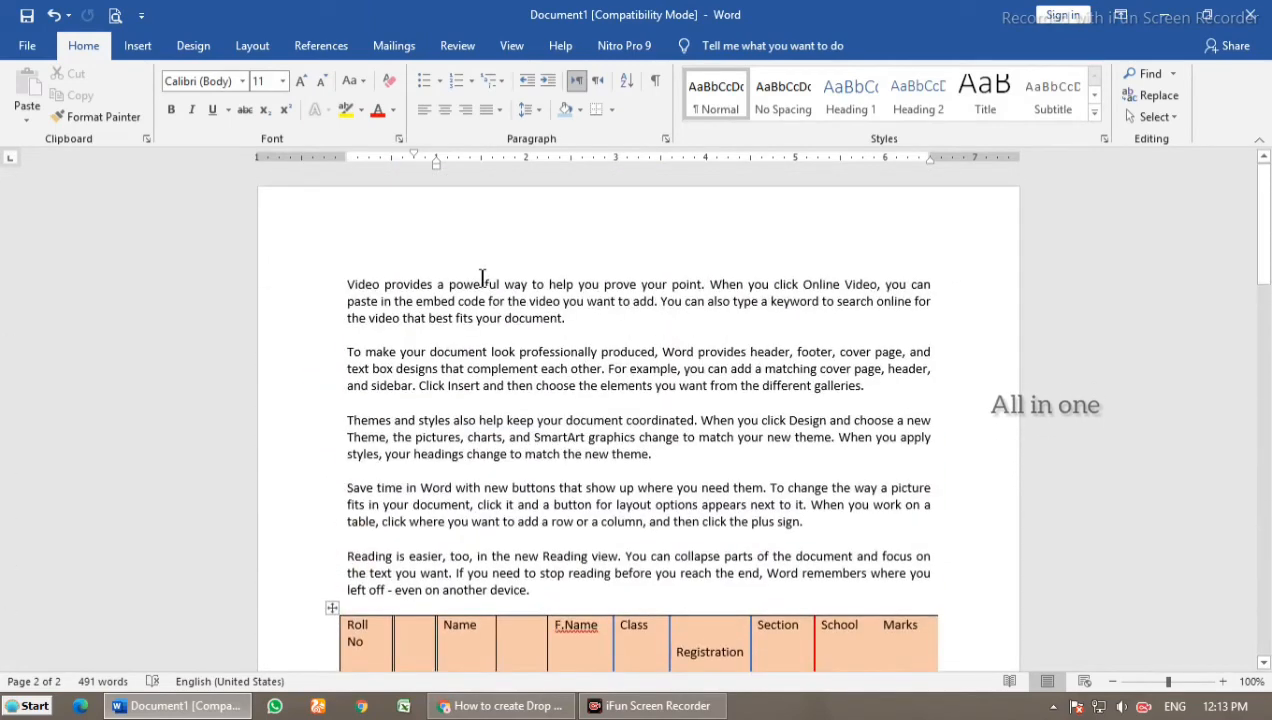
click(138, 46)
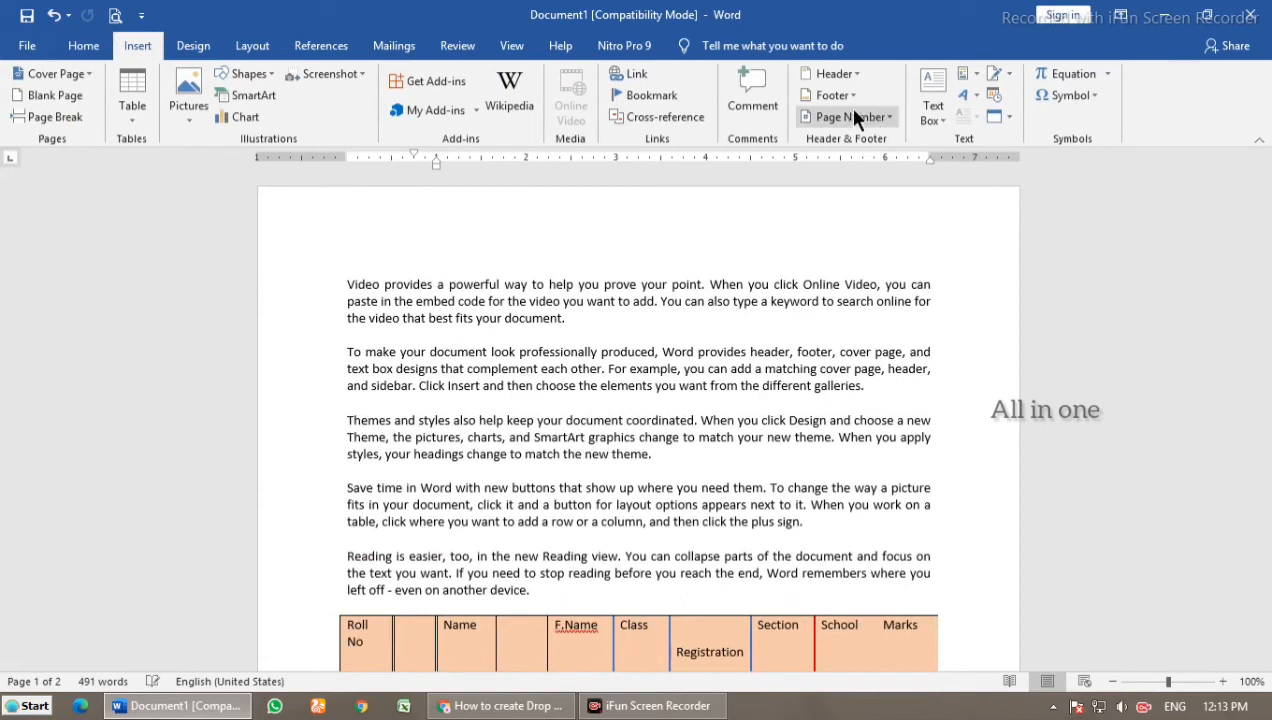
click(884, 118)
mouse_move(876, 144)
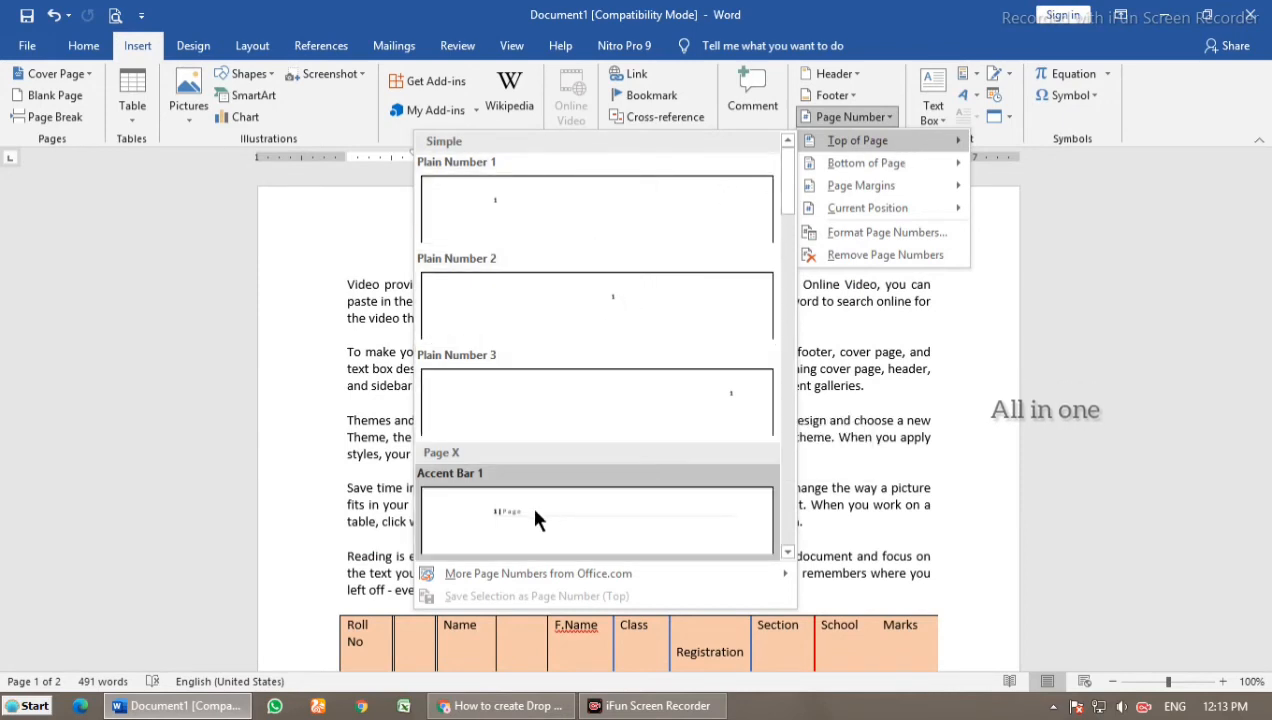
click(596, 517)
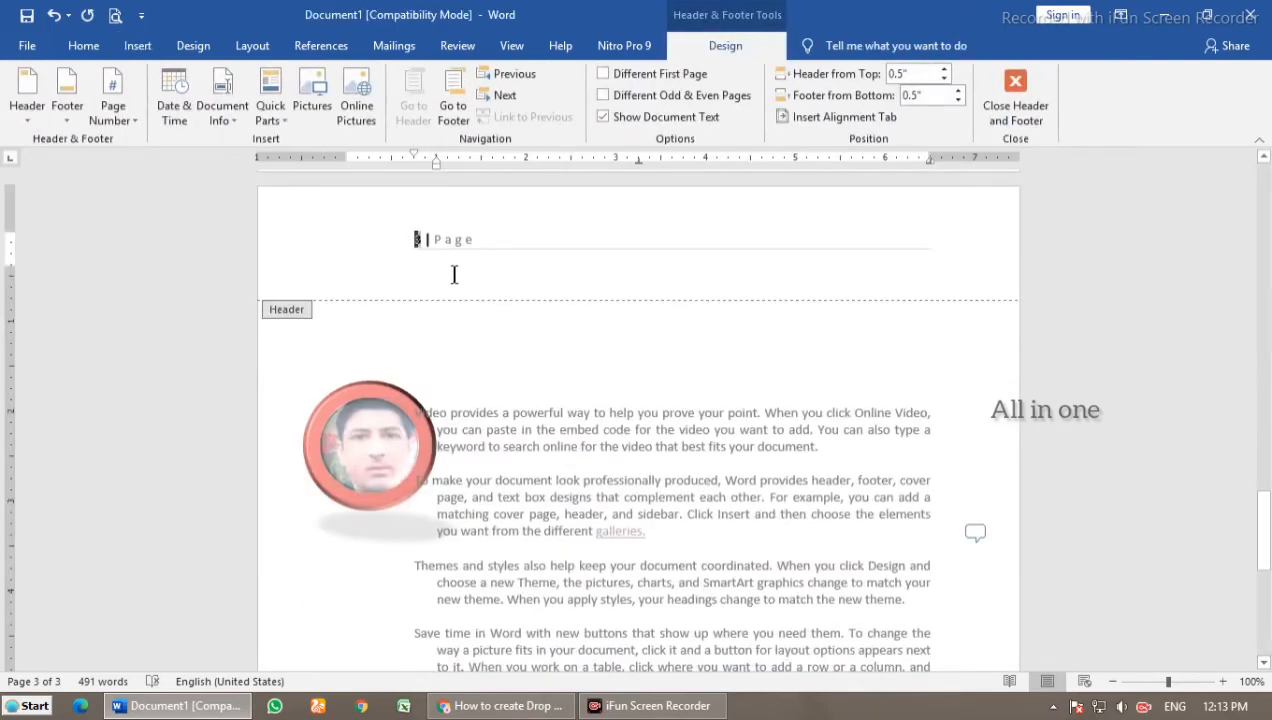
scroll(535, 300, up, 15)
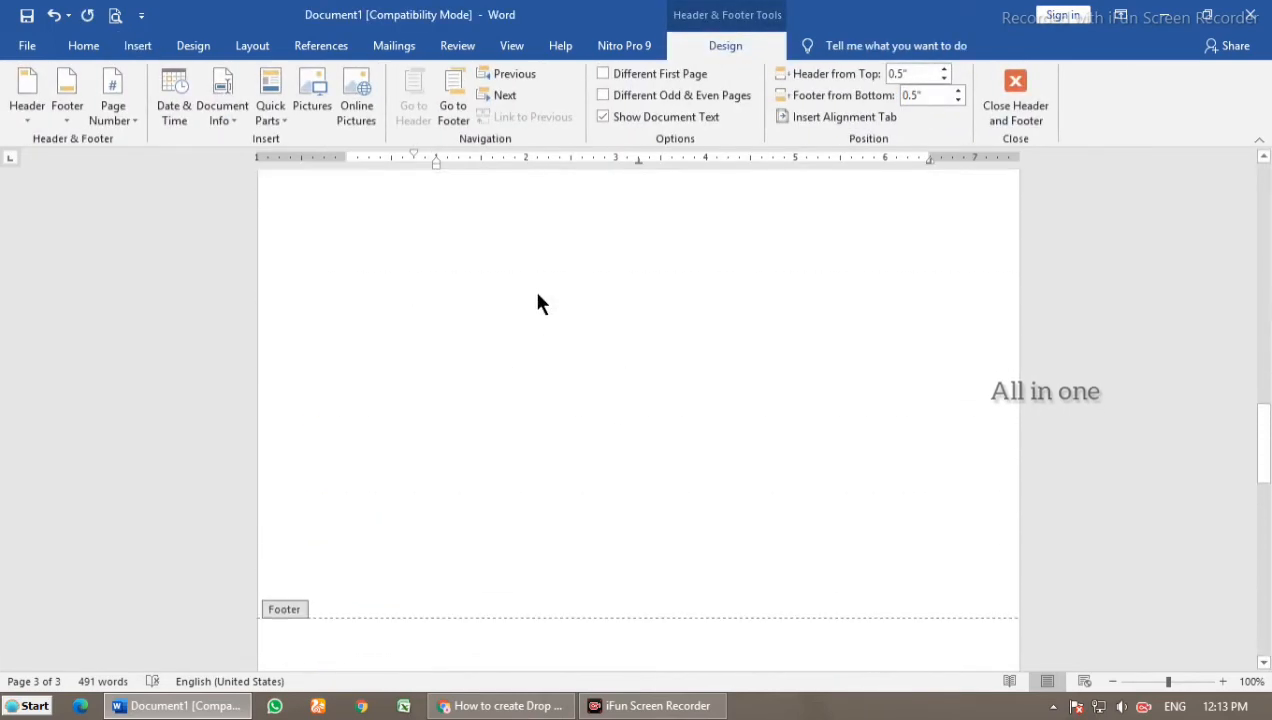
scroll(530, 300, up, 15)
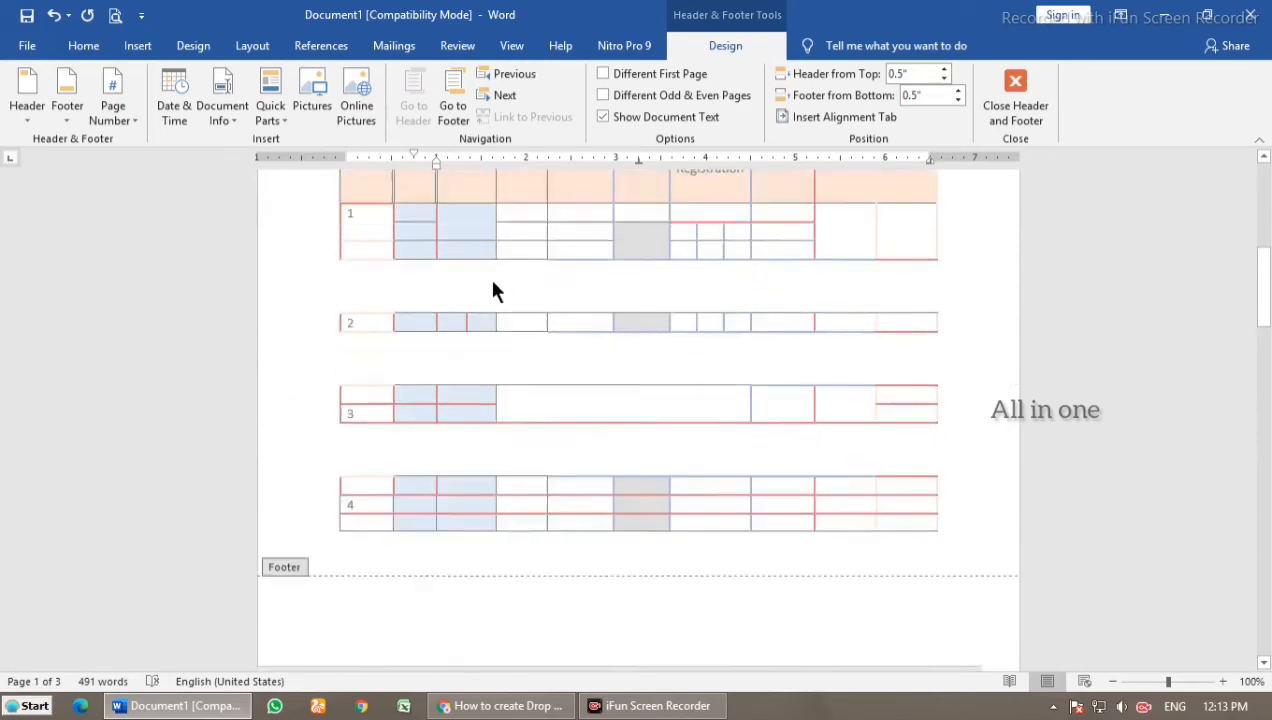
Step: Undo the Accent Bar 1 page numbers at the top of the pages and close header and footer editing
scroll(502, 289, up, 3)
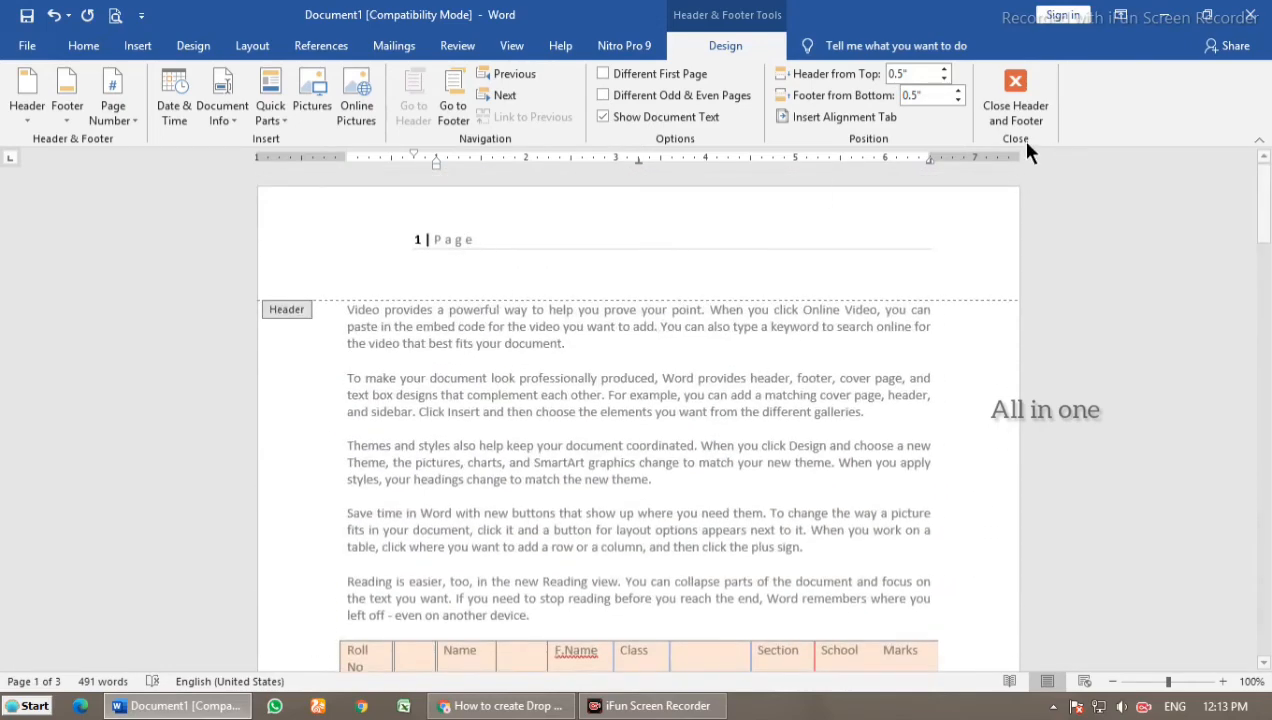
key(ctrl+z)
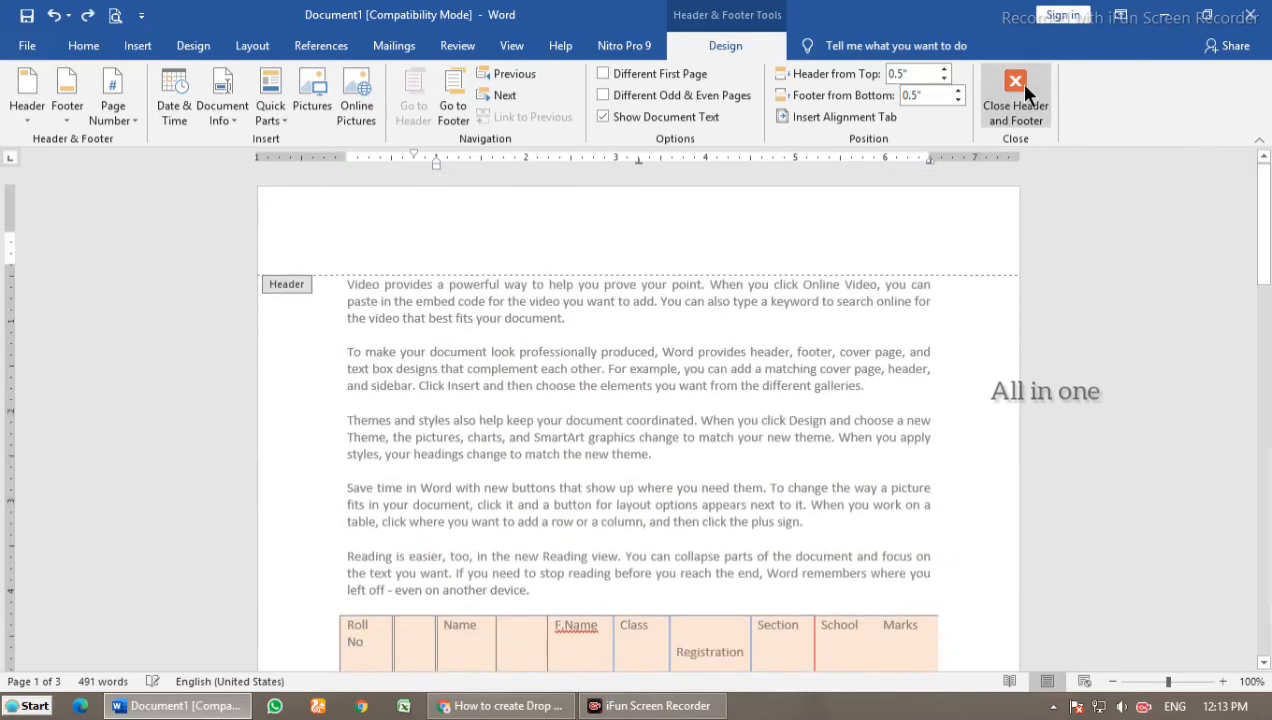
click(1016, 84)
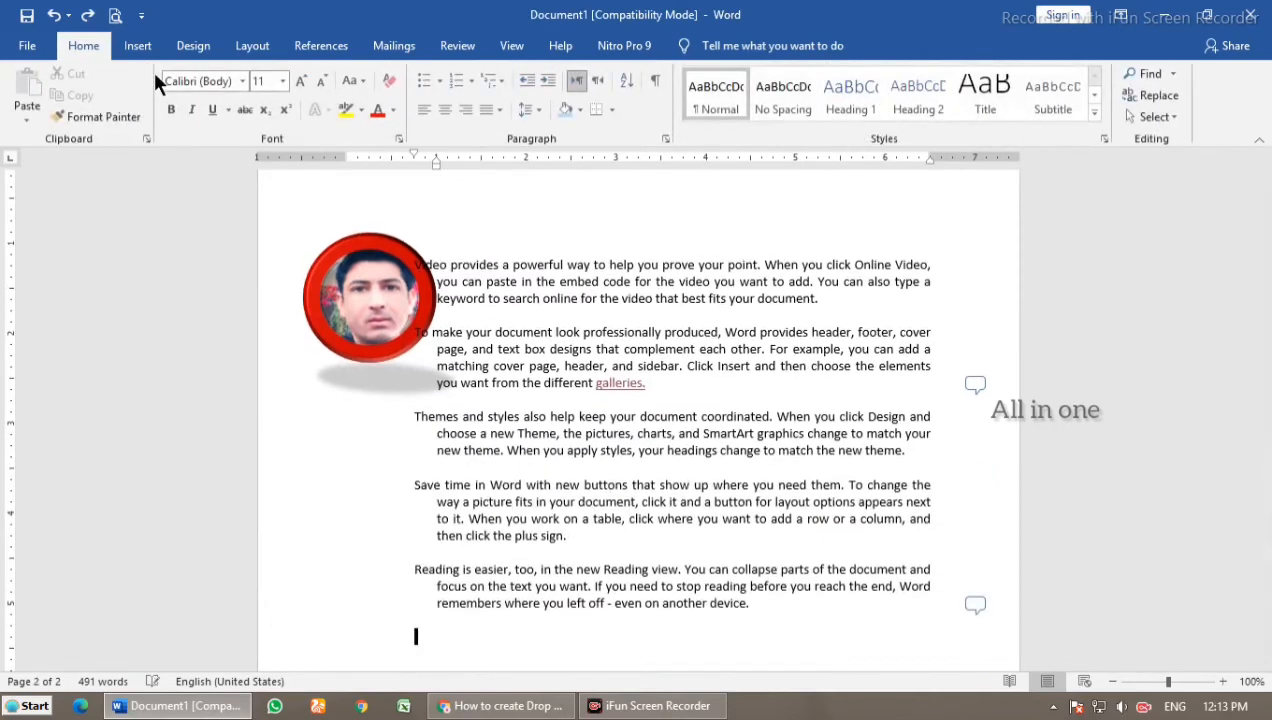
Step: Insert page numbers at the bottom of the pages with the Accent Bar 3 design, close footer editing and review the pages
click(137, 45)
click(883, 118)
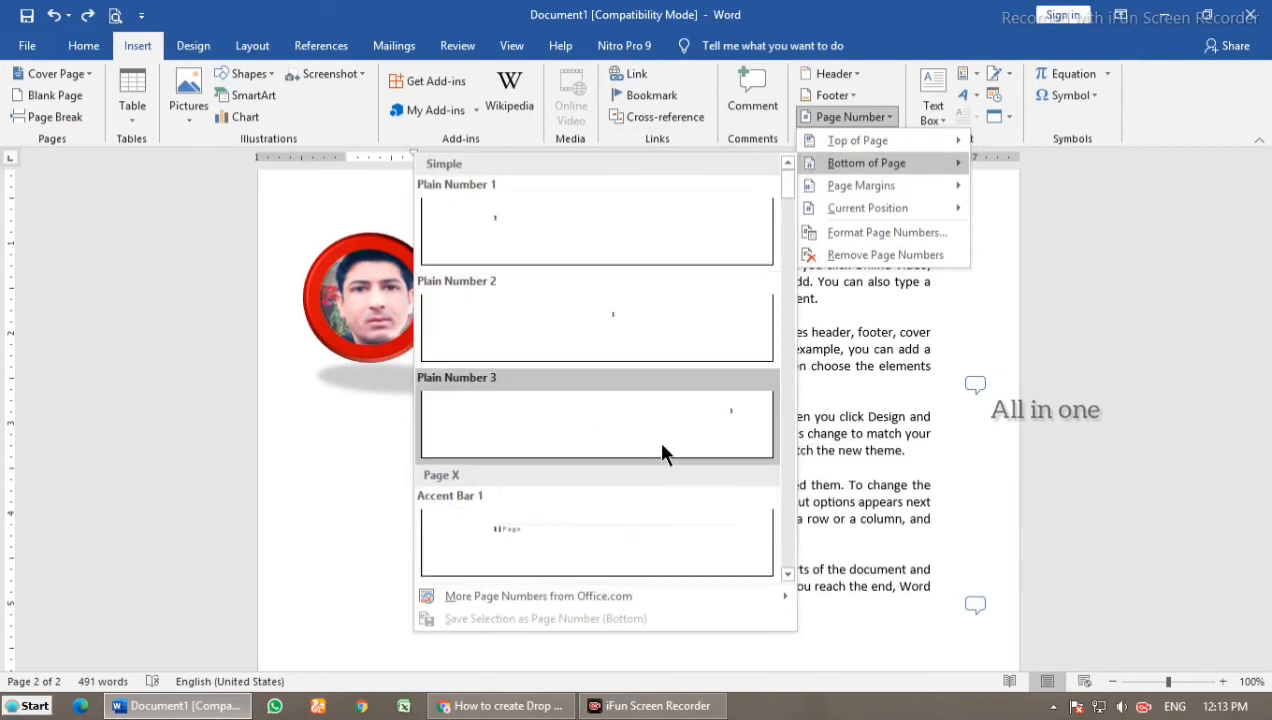
scroll(662, 450, down, 3)
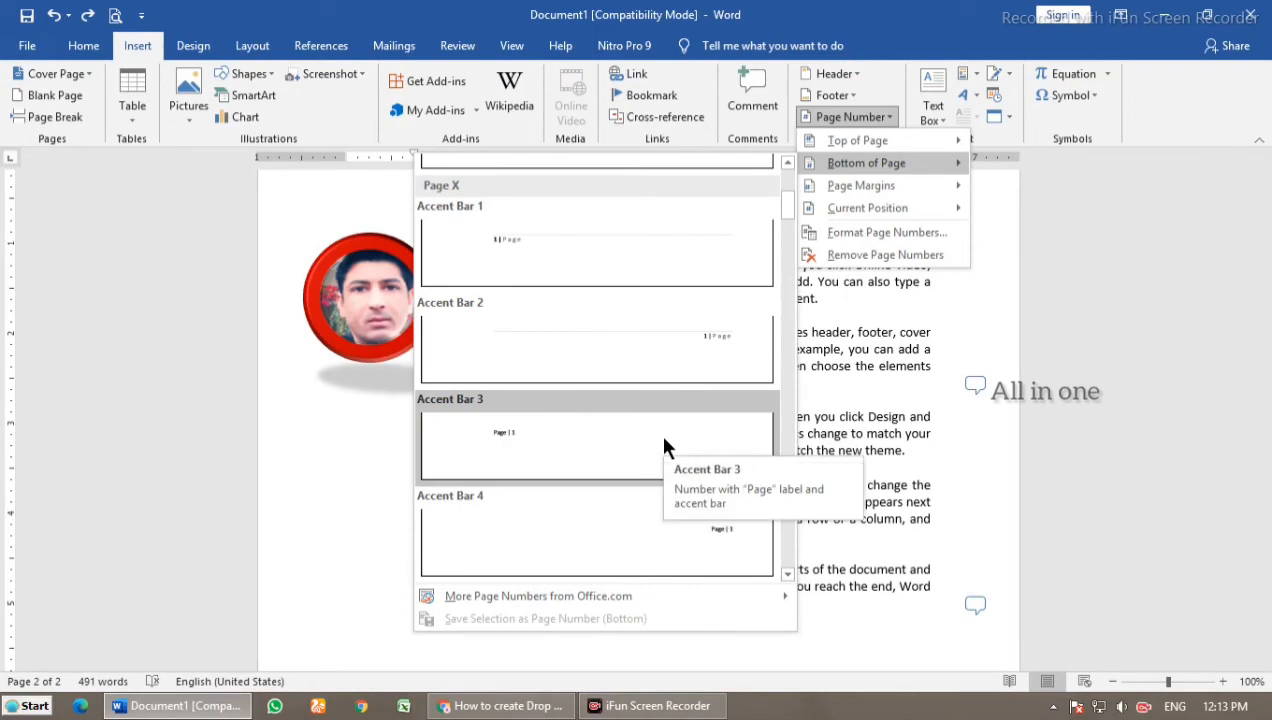
click(664, 446)
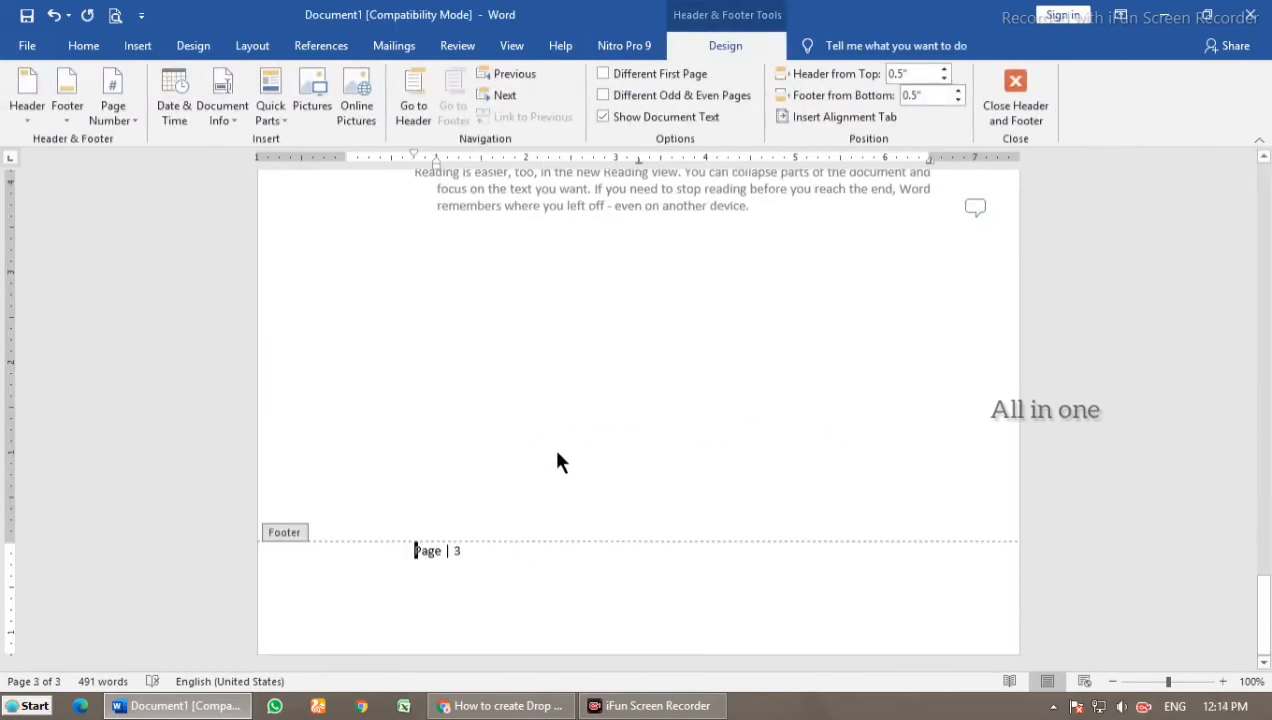
scroll(610, 400, up, 10)
click(990, 110)
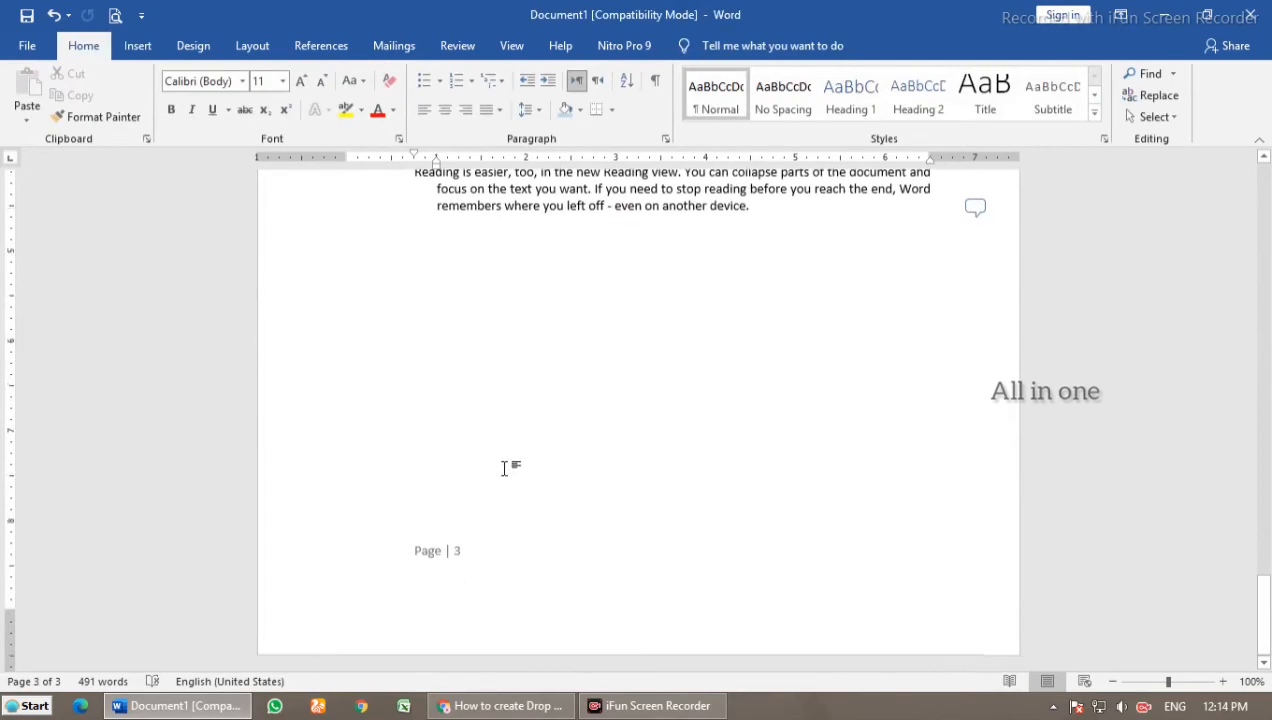
scroll(505, 468, up, 10)
scroll(535, 361, up, 15)
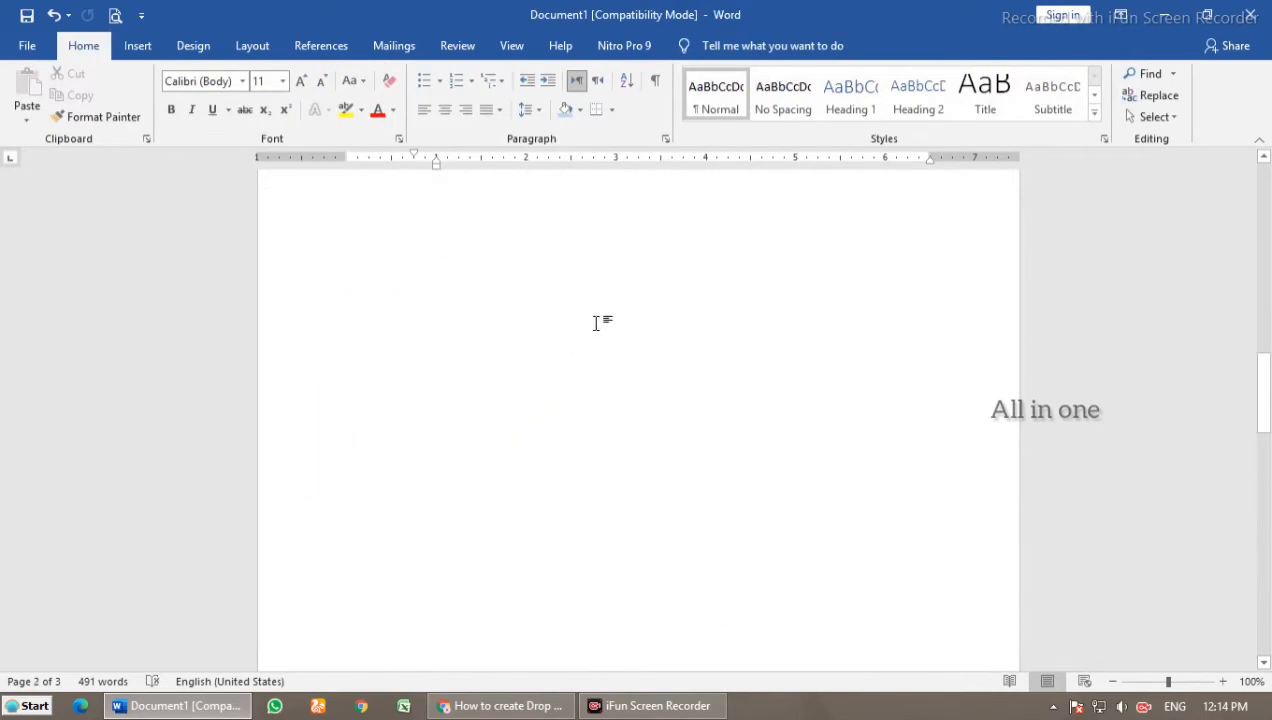
Step: Undo the Accent Bar 3 page numbers and return to the start of the document
key(ctrl+z)
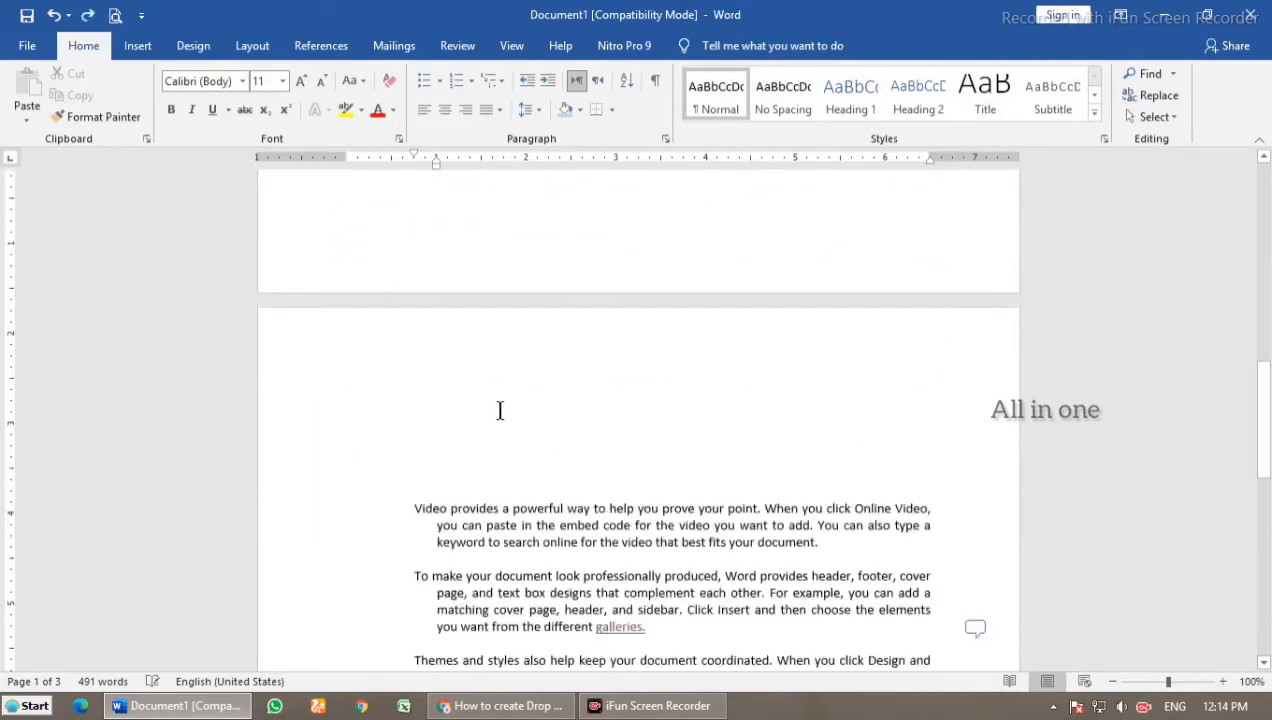
scroll(629, 429, up, 12)
scroll(732, 278, up, 5)
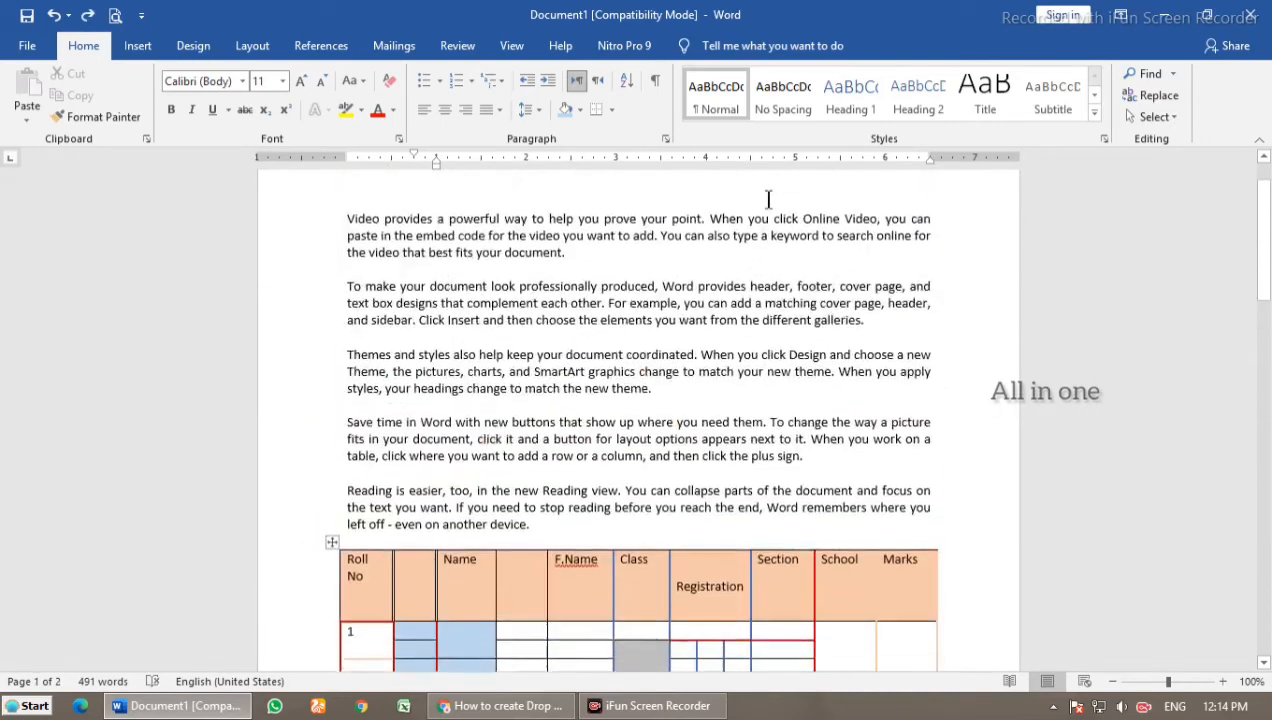
Step: Insert a Plain Number page number at the current cursor position after the last paragraph and check the pages
click(135, 46)
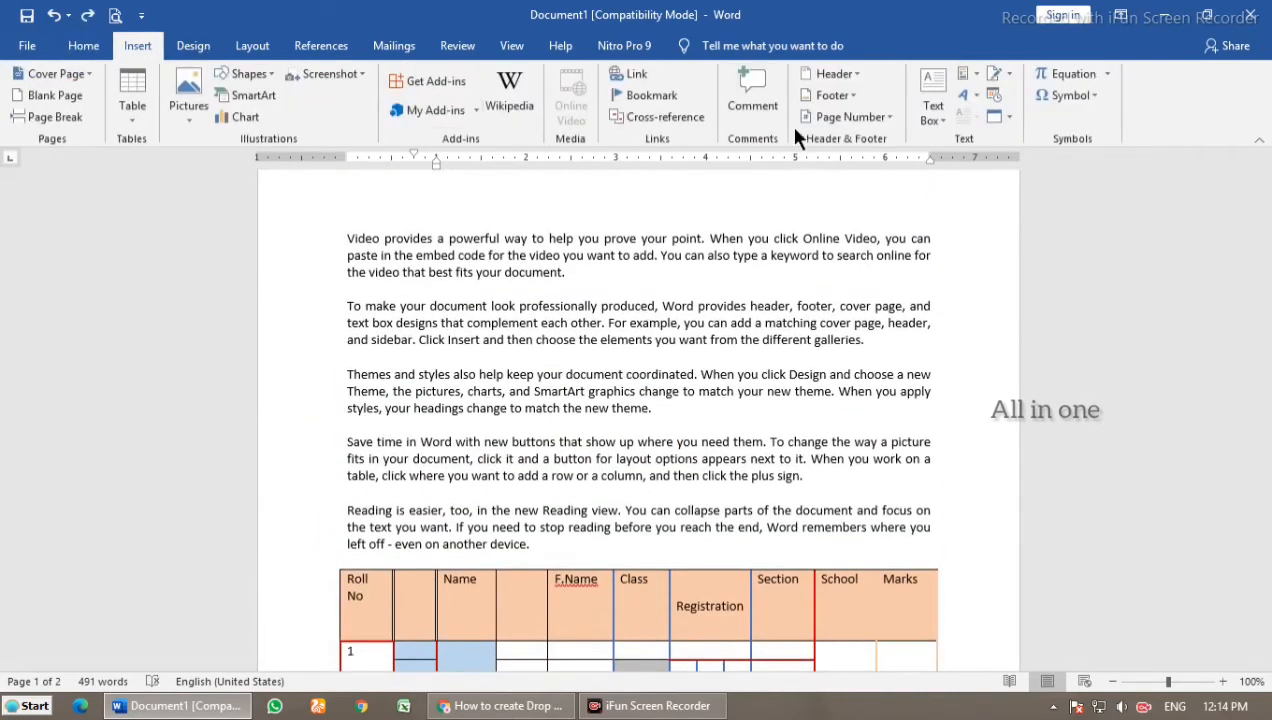
click(882, 118)
mouse_move(900, 186)
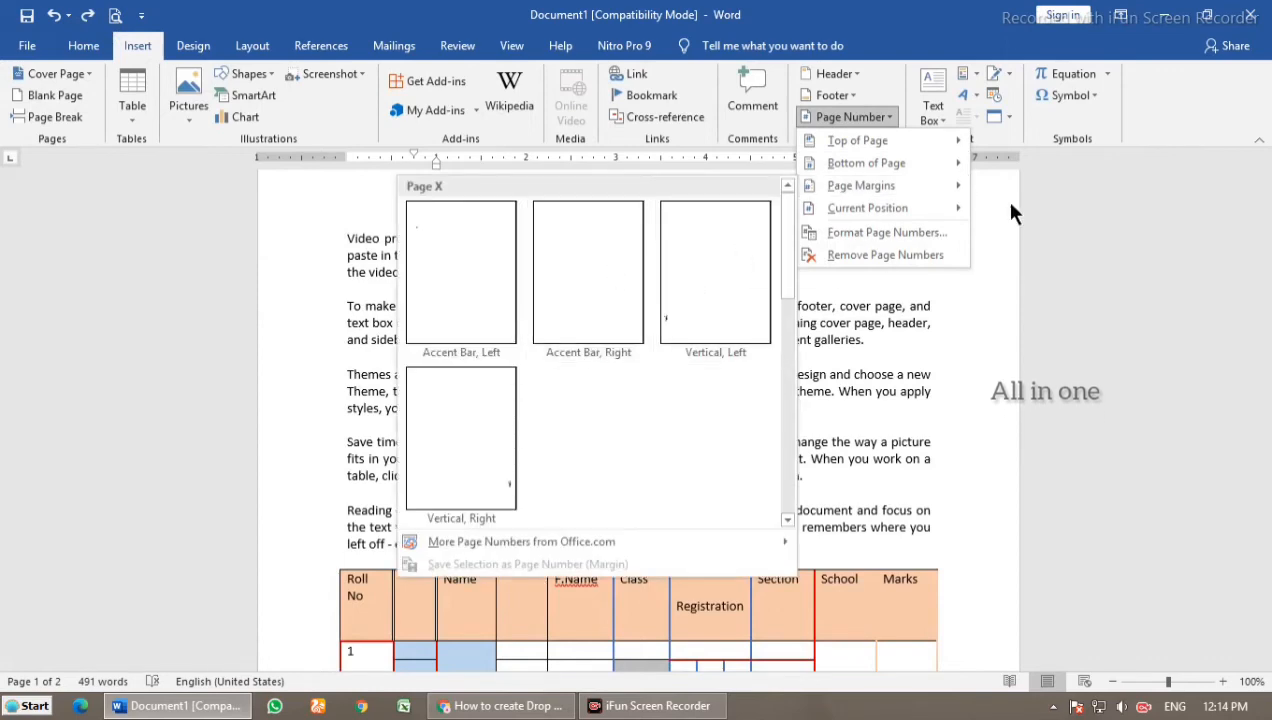
mouse_move(914, 208)
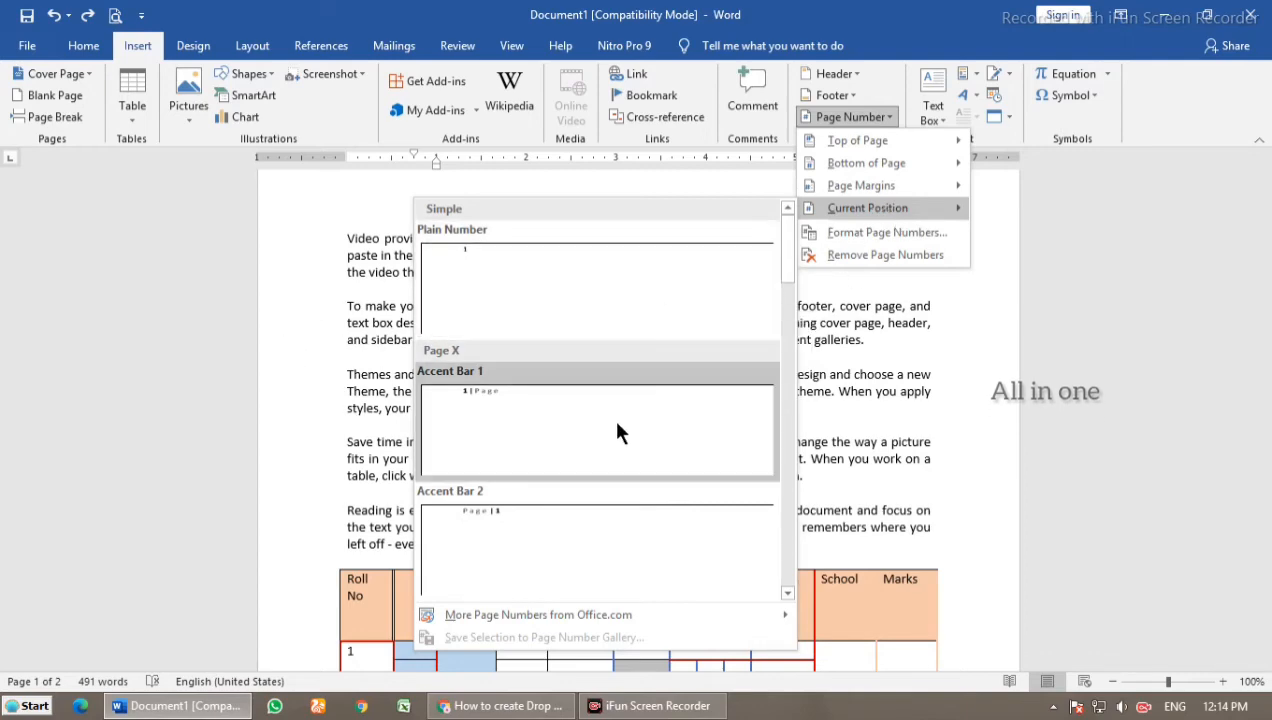
click(602, 285)
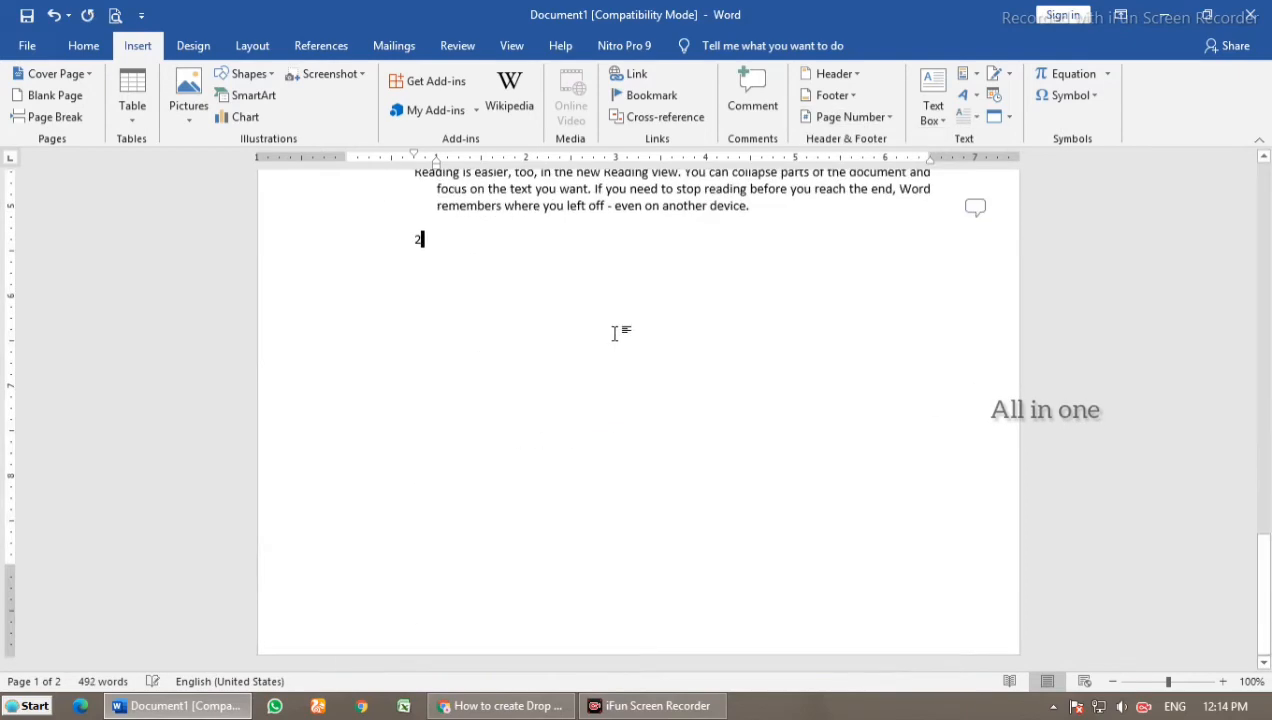
scroll(625, 340, up, 10)
scroll(628, 344, up, 2)
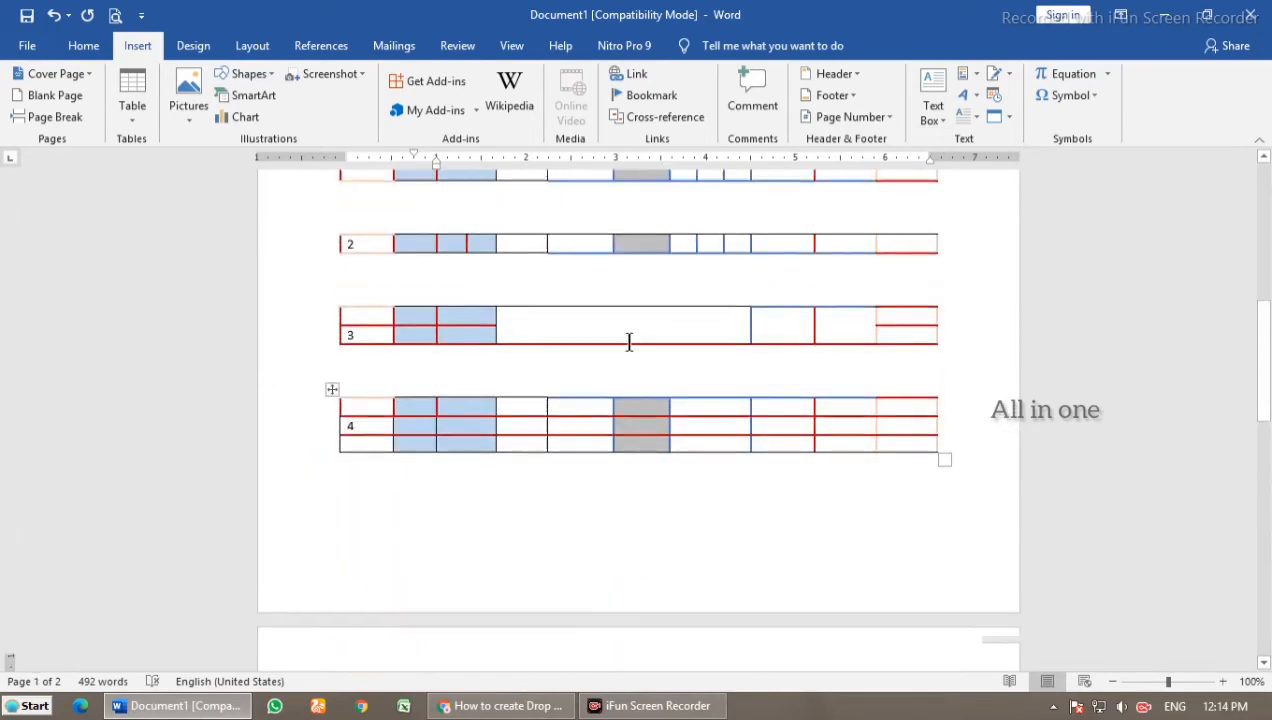
scroll(633, 355, down, 10)
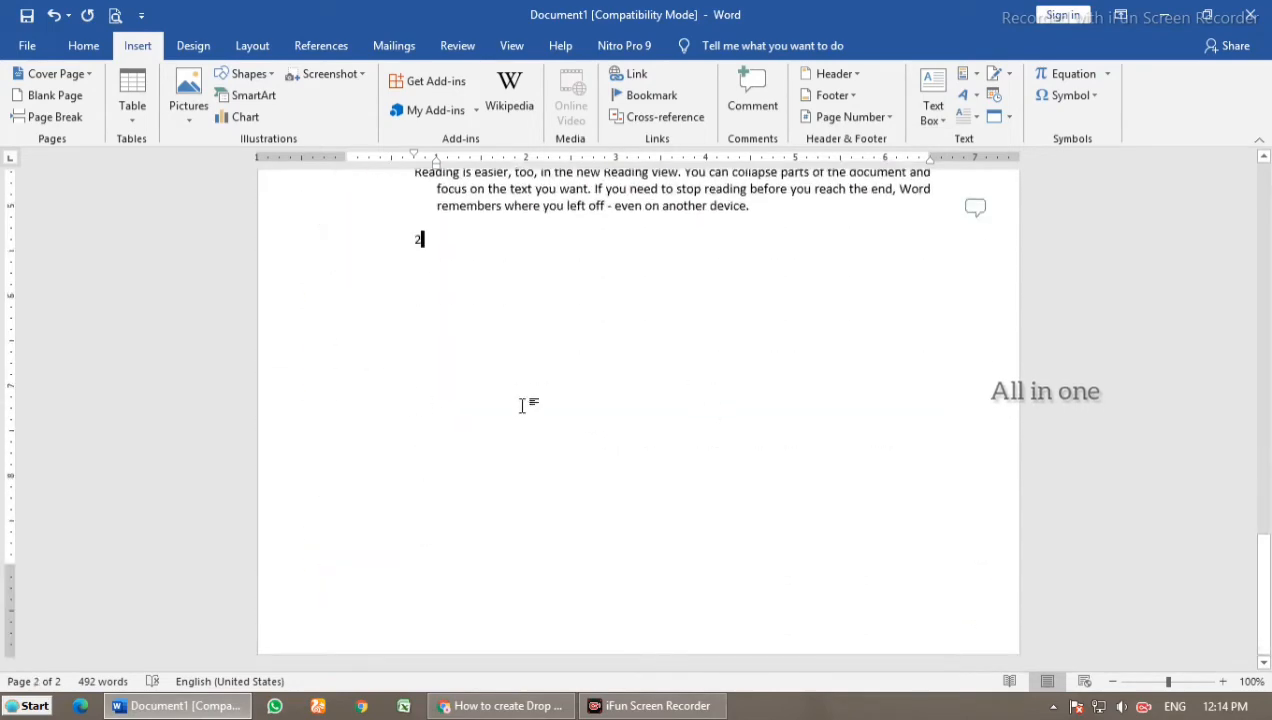
scroll(585, 421, up, 8)
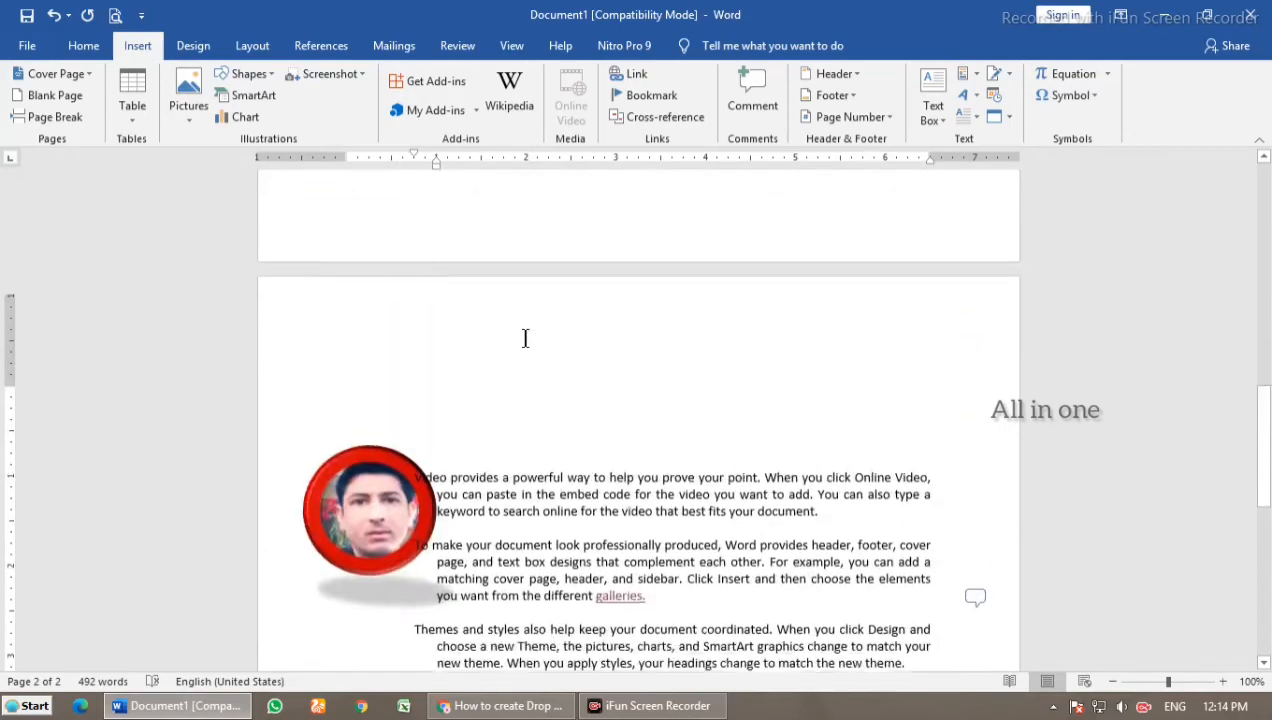
Step: Undo the page number inserted at the cursor position and look through both pages
scroll(525, 338, down, 3)
scroll(591, 338, up, 10)
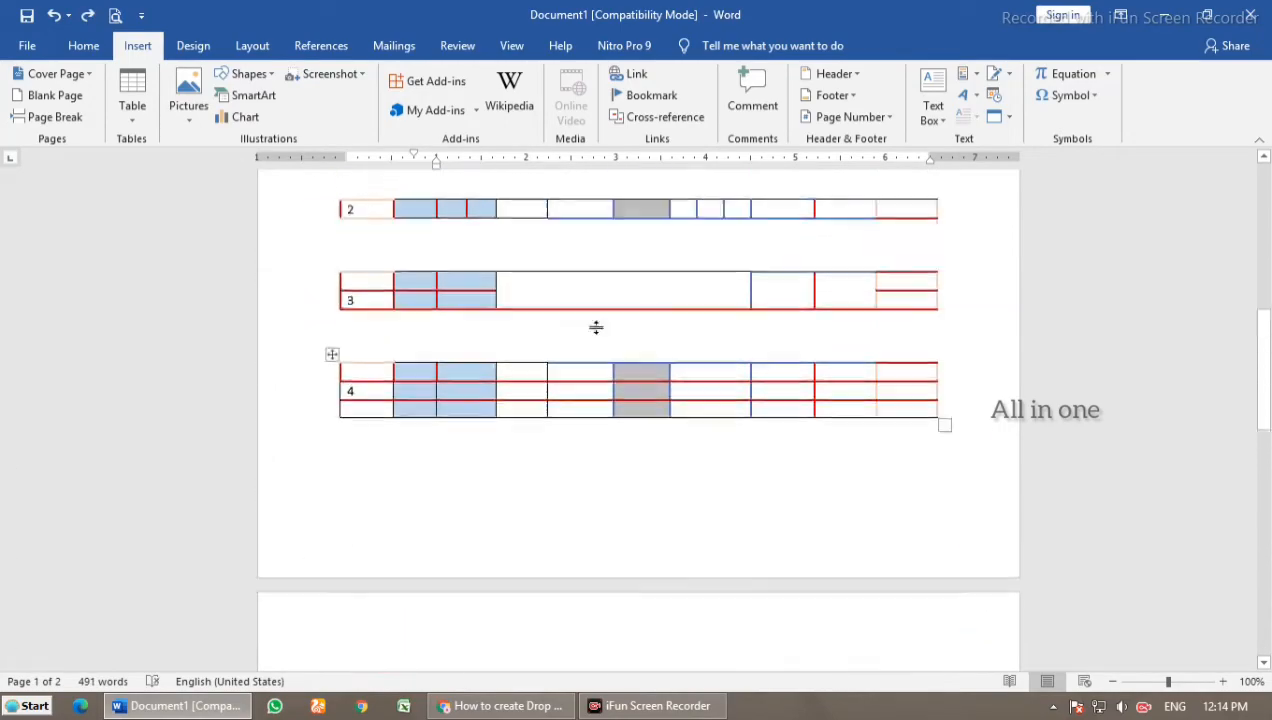
scroll(621, 314, up, 2)
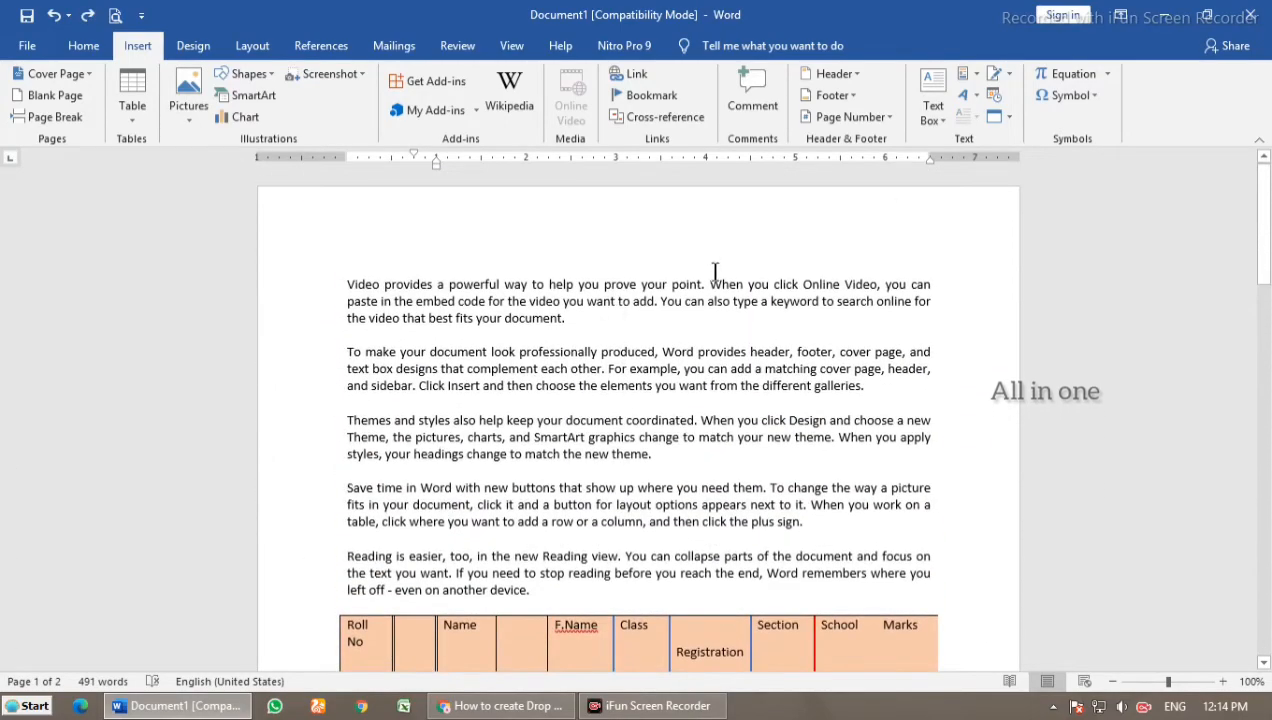
scroll(787, 277, down, 20)
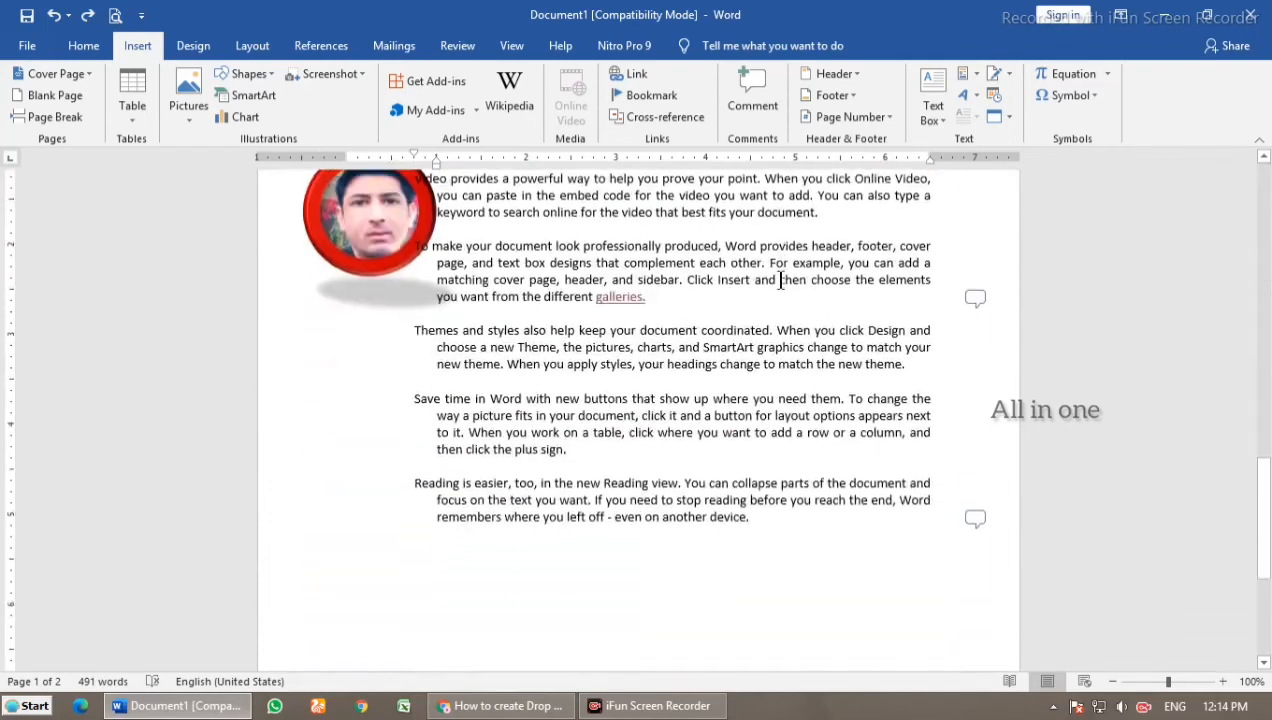
scroll(780, 240, up, 1)
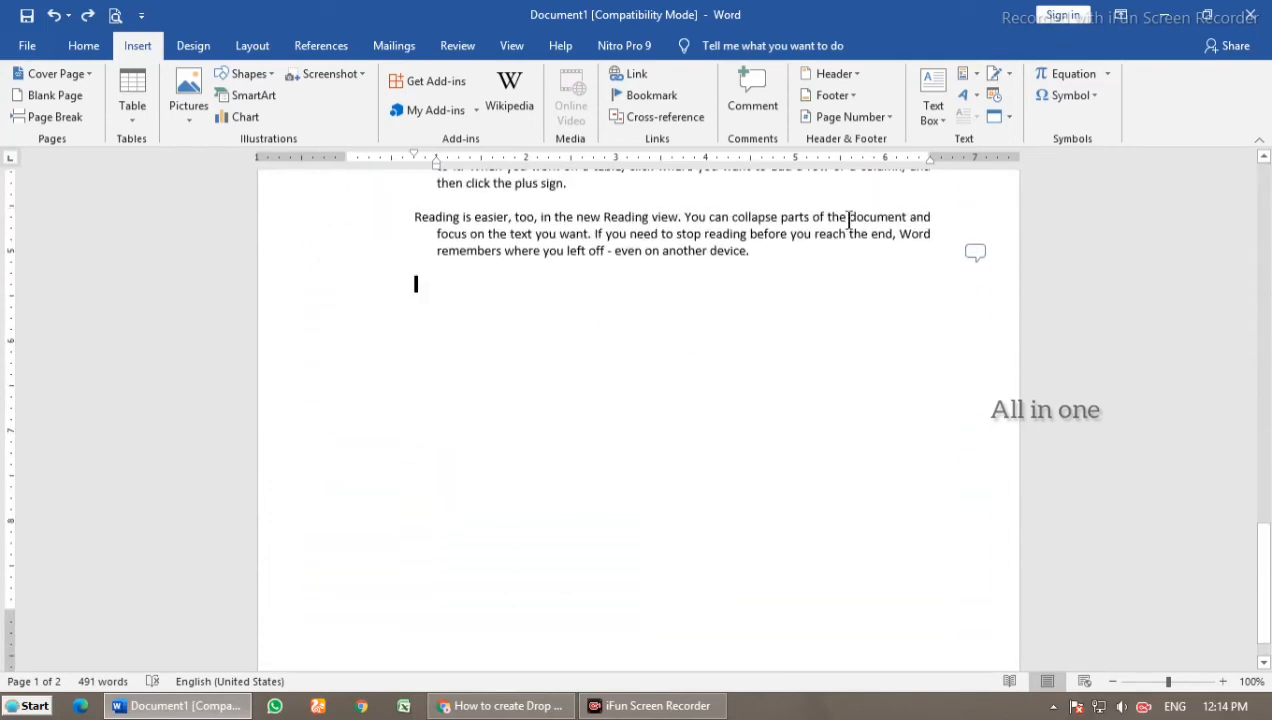
Step: Insert a Simple Text Box below the last paragraph, delete its placeholder text and enlarge it to about 4.3" wide by 2.73" high
click(934, 114)
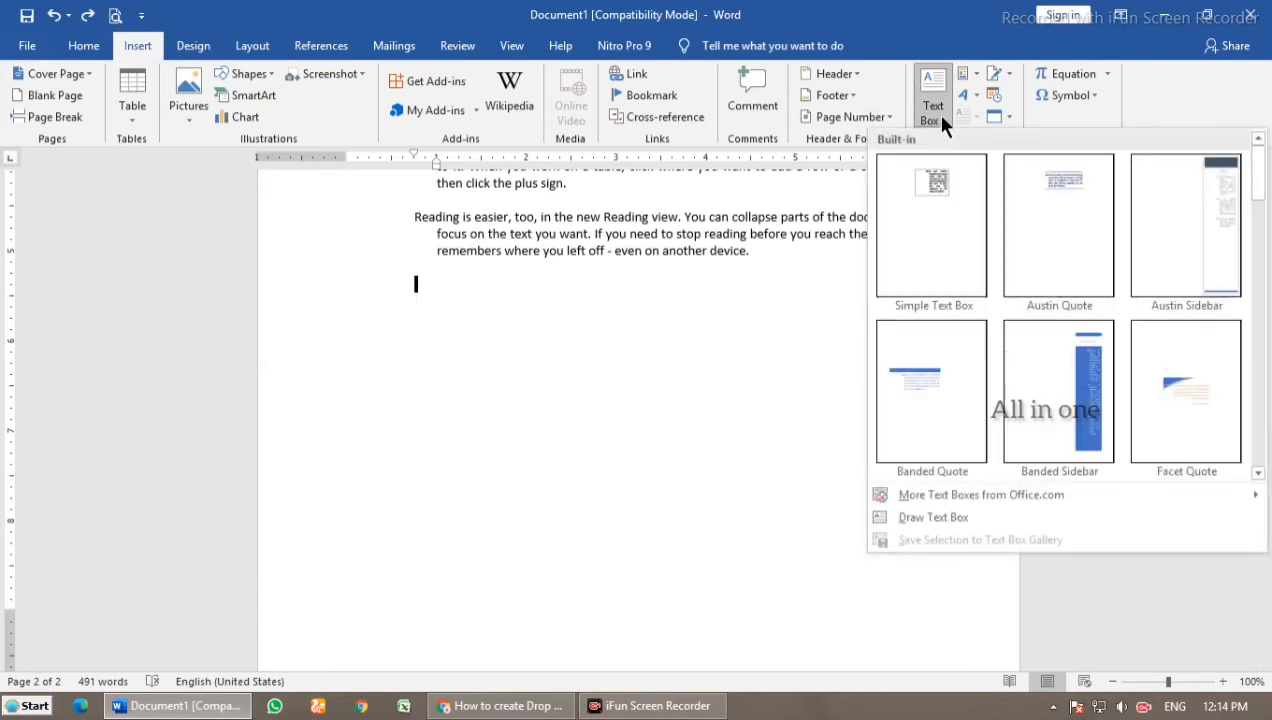
click(934, 232)
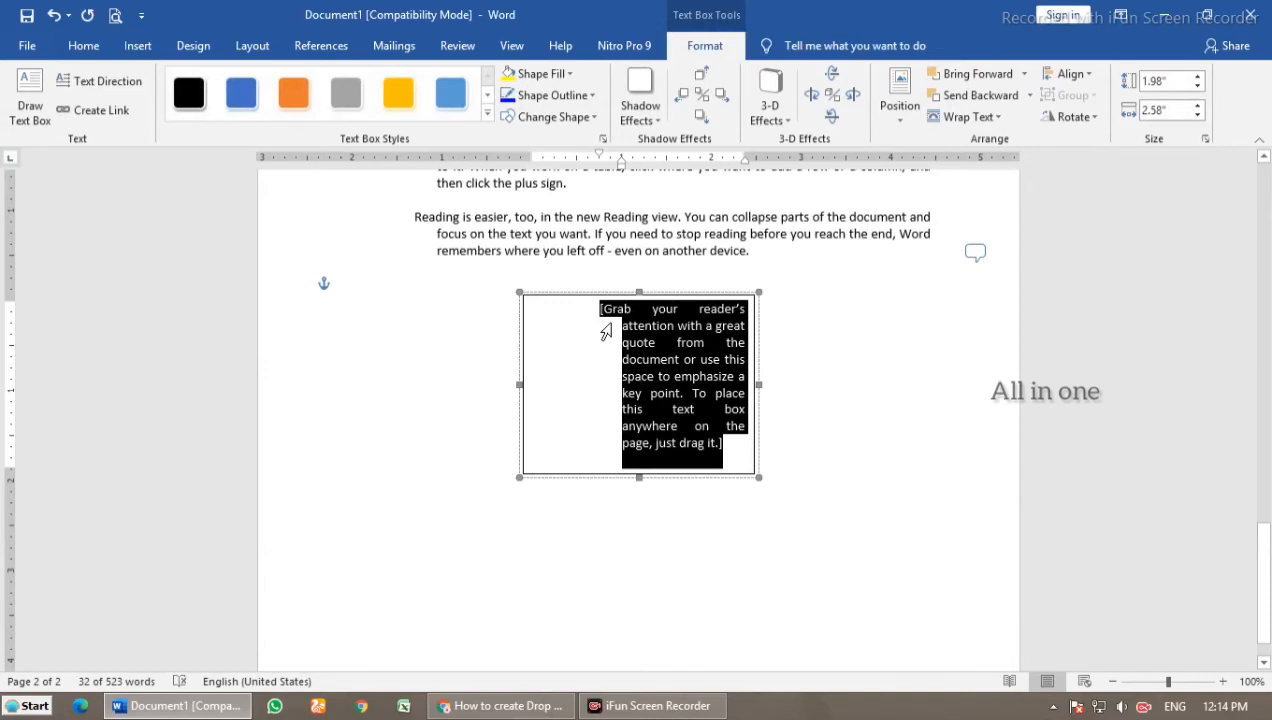
key(Delete)
drag(759, 319, 832, 330)
drag(641, 340, 637, 541)
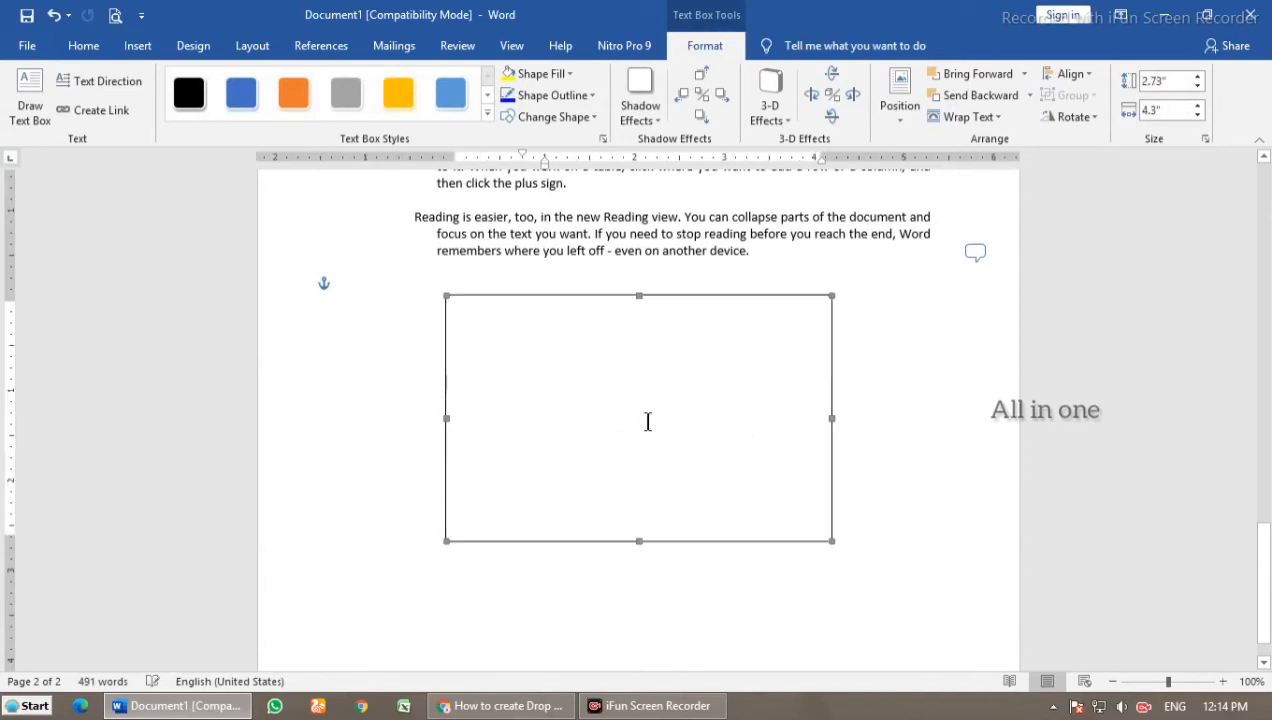
Step: Insert the blue-background portrait PNG from this device's Charge Rel& Assumsion folder into the text box
click(465, 397)
click(585, 413)
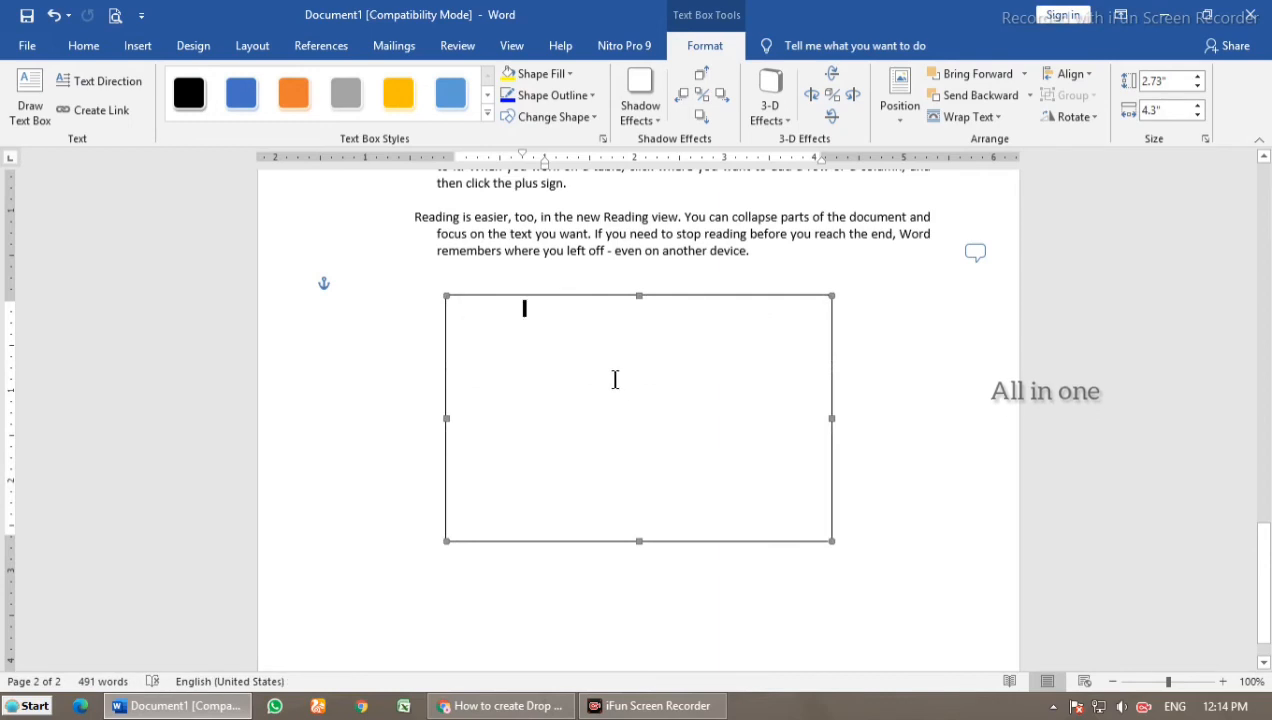
click(126, 48)
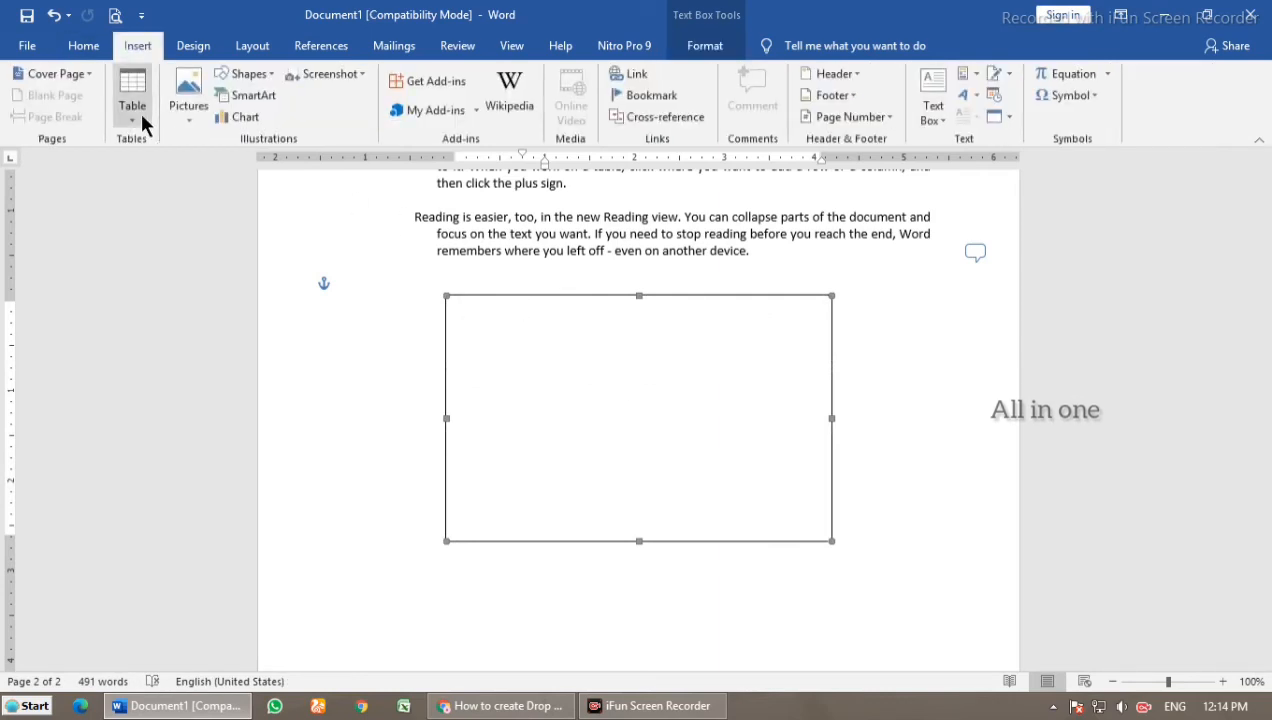
click(182, 111)
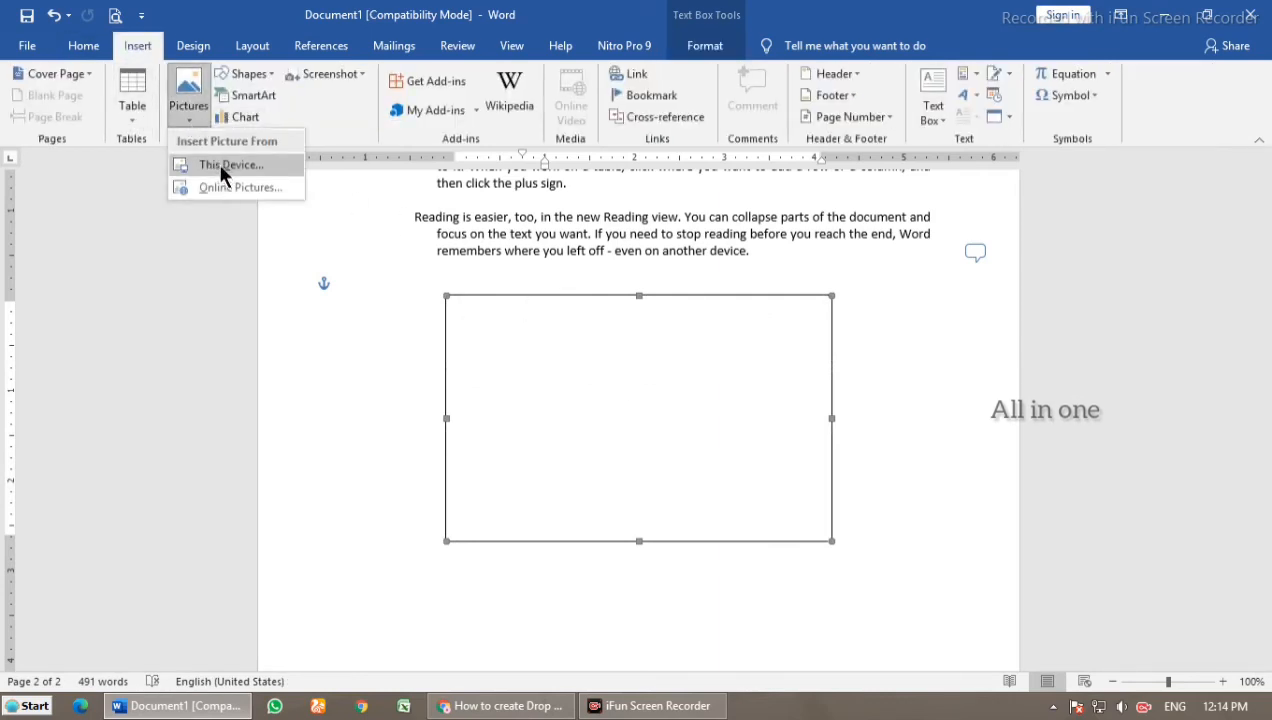
click(217, 161)
click(215, 258)
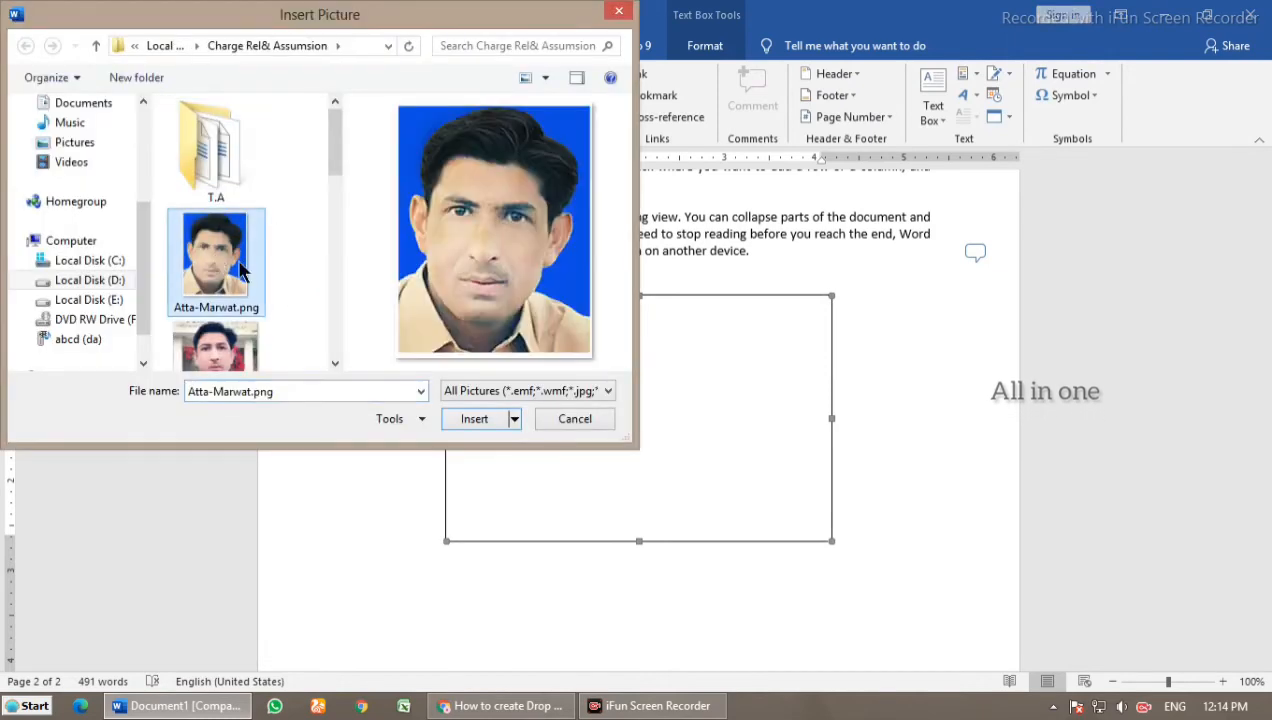
click(471, 417)
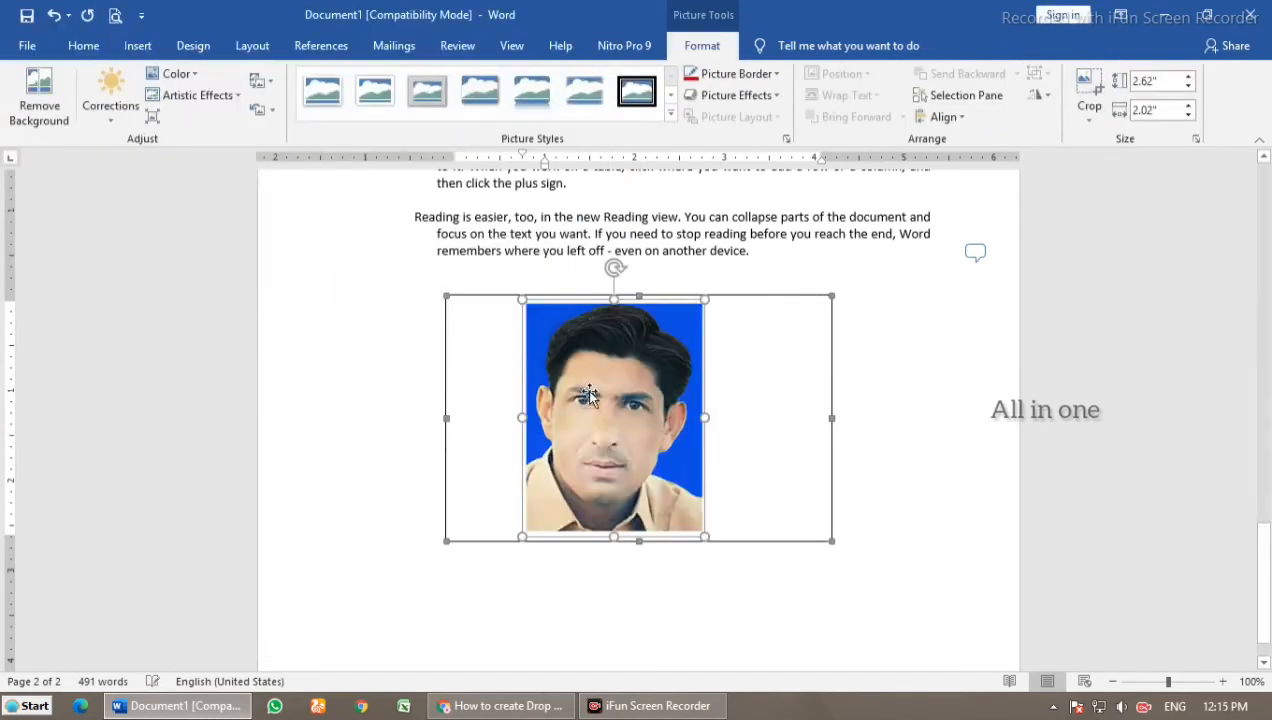
Step: Resize the portrait in the text box to about 1.85" wide by 1.35" high and place the cursor beside it
drag(705, 418, 837, 420)
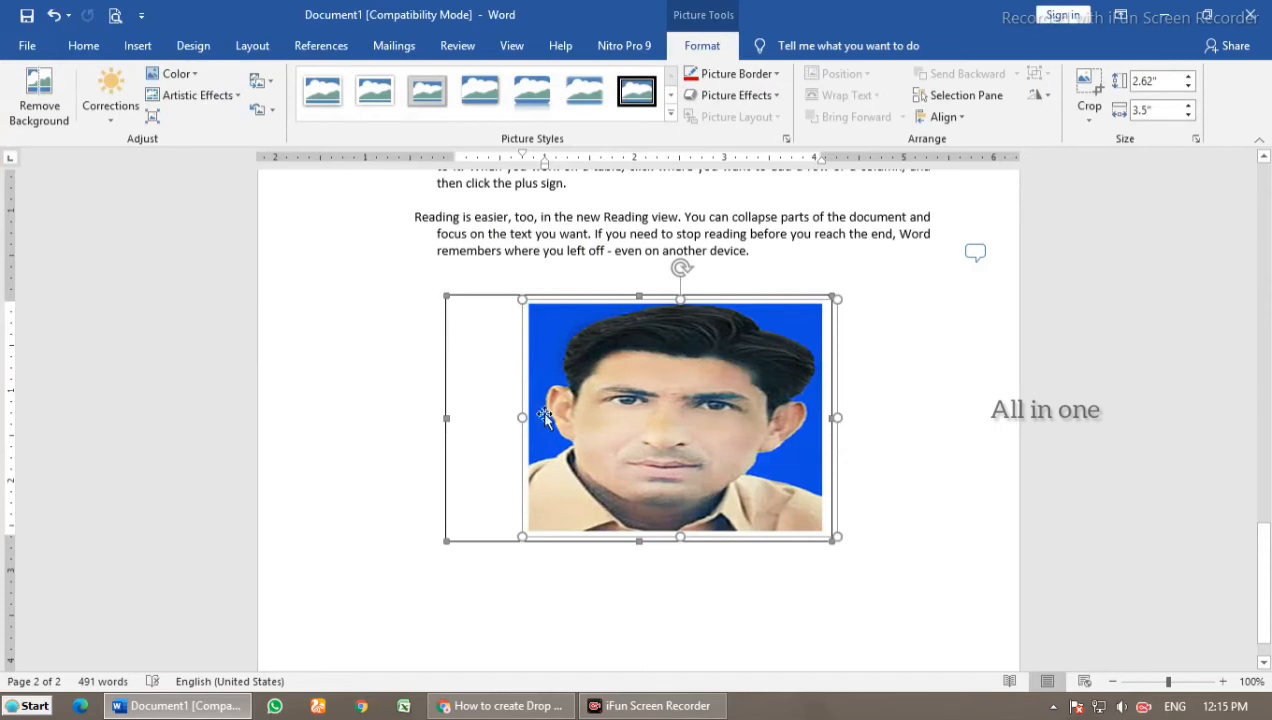
drag(522, 416, 435, 416)
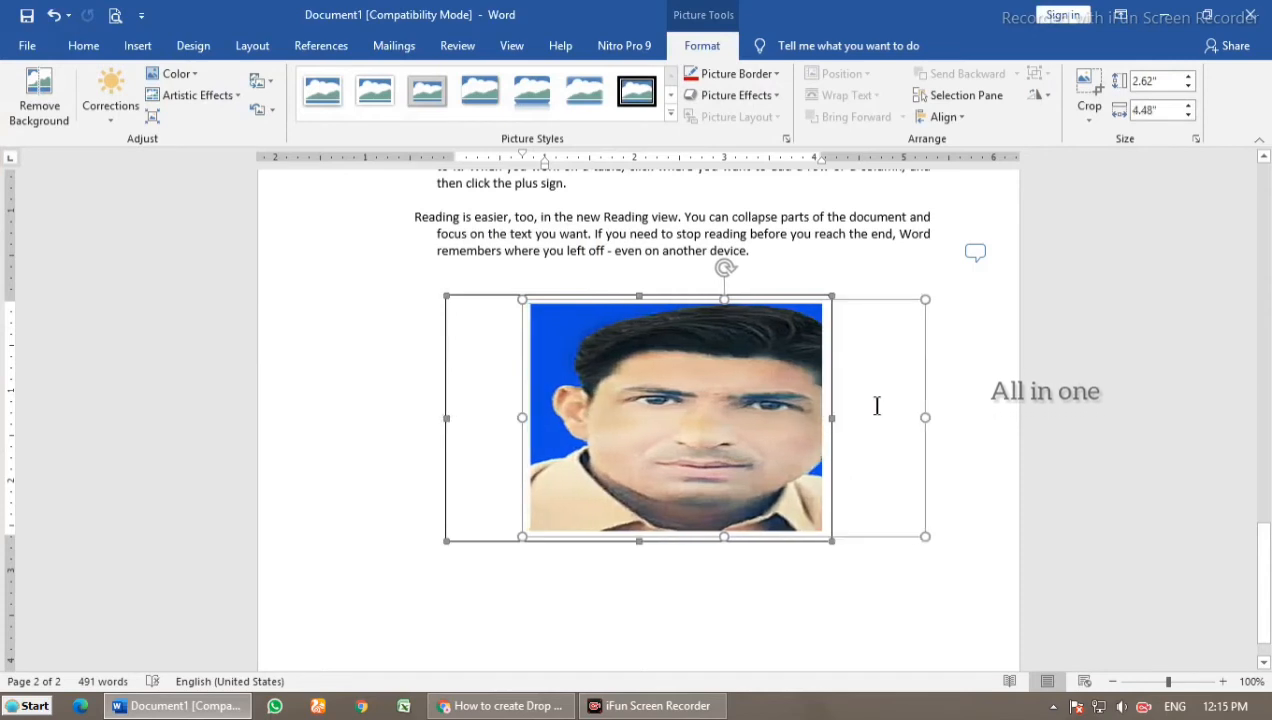
drag(922, 417, 752, 417)
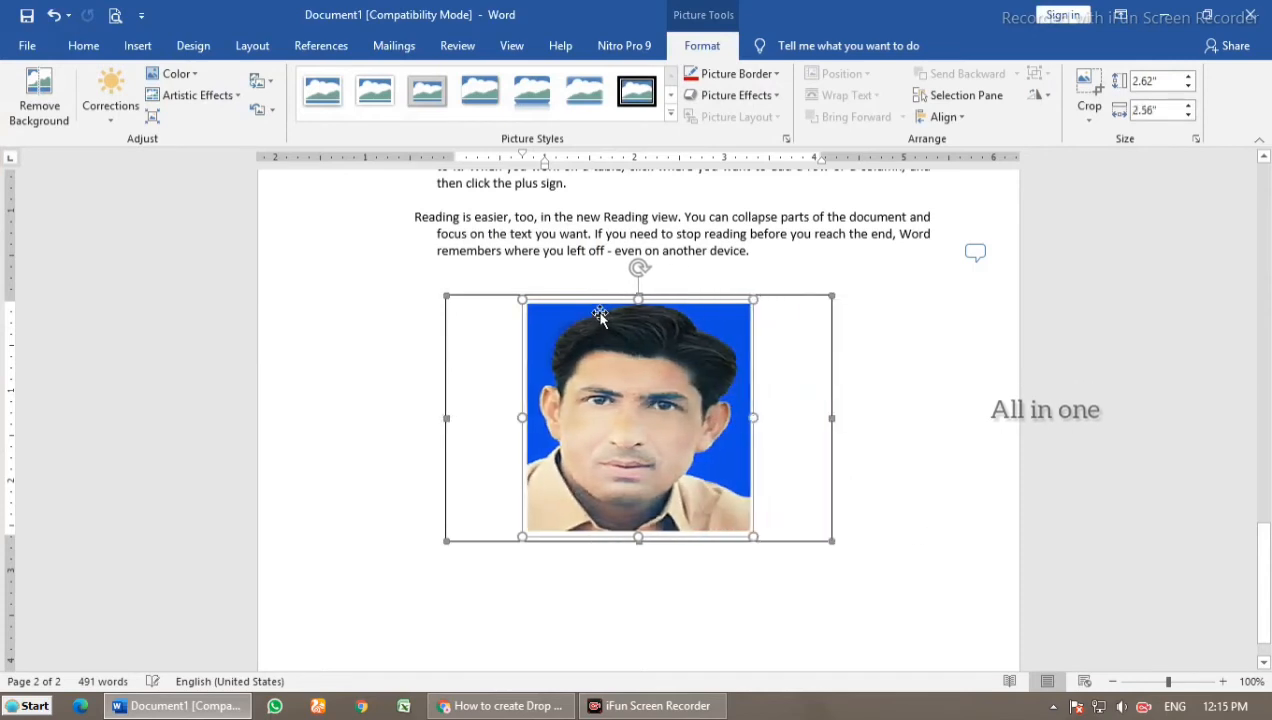
drag(637, 303, 637, 373)
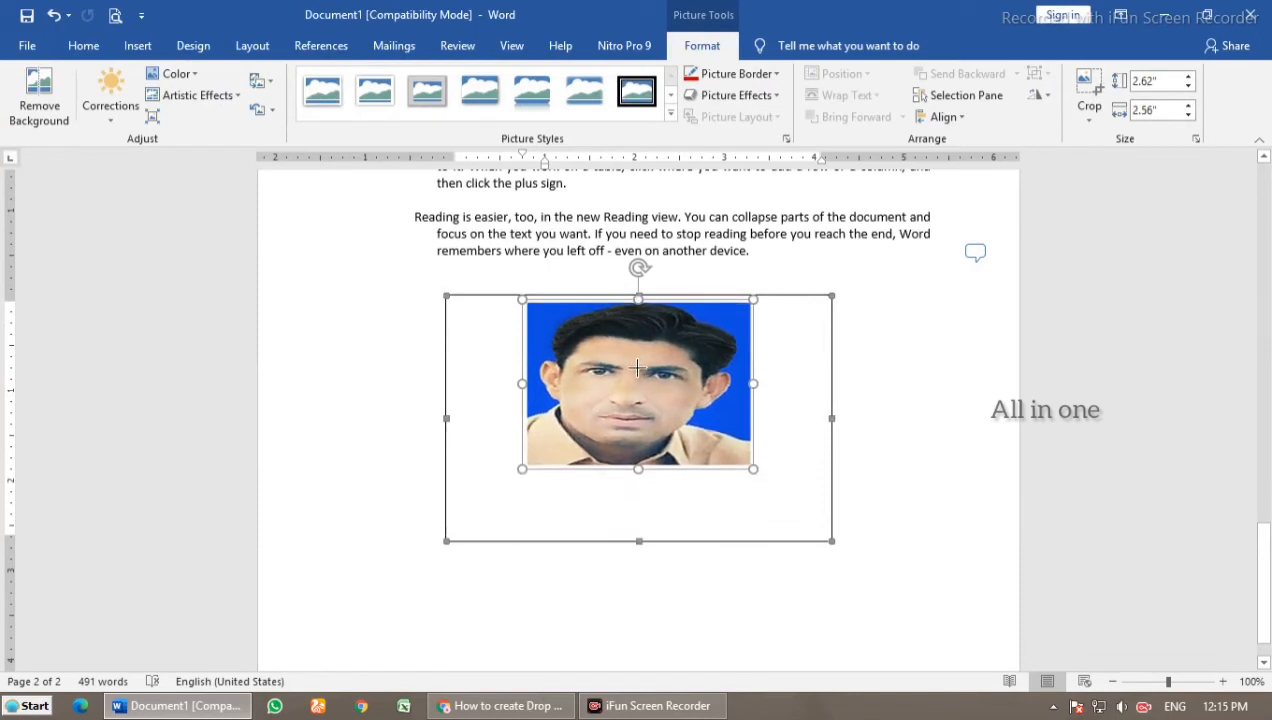
drag(747, 304, 690, 345)
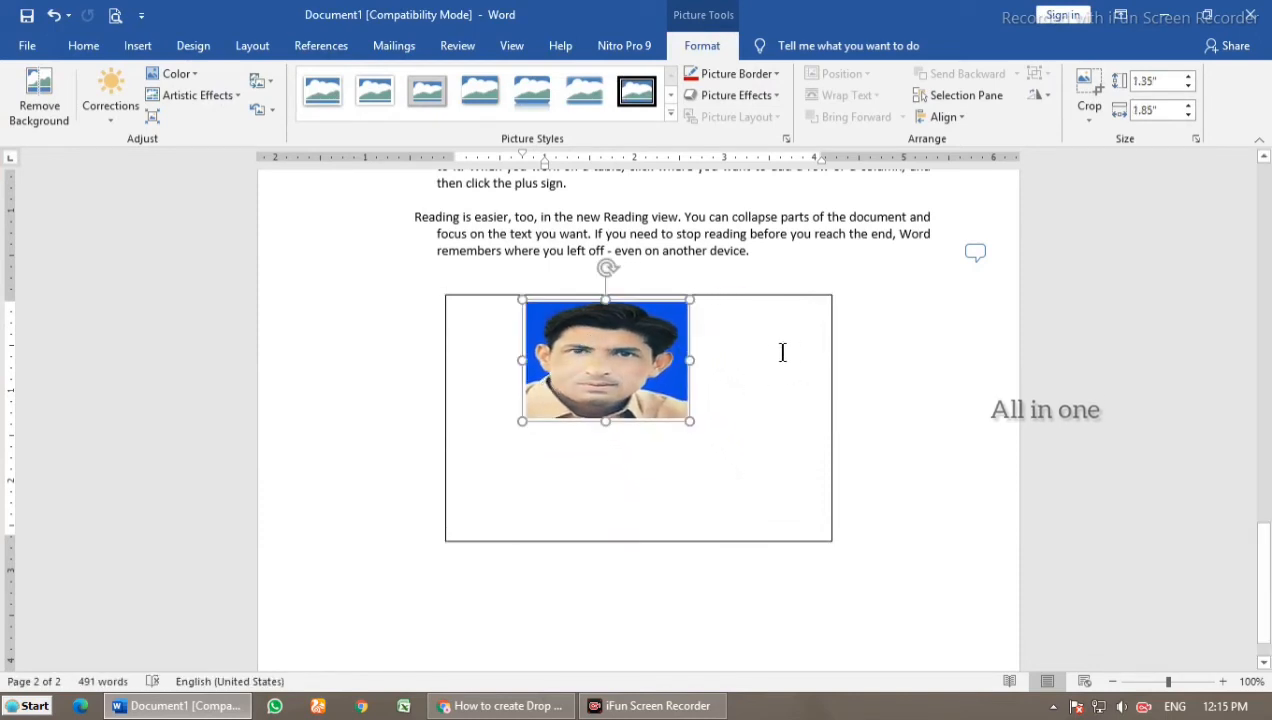
click(741, 400)
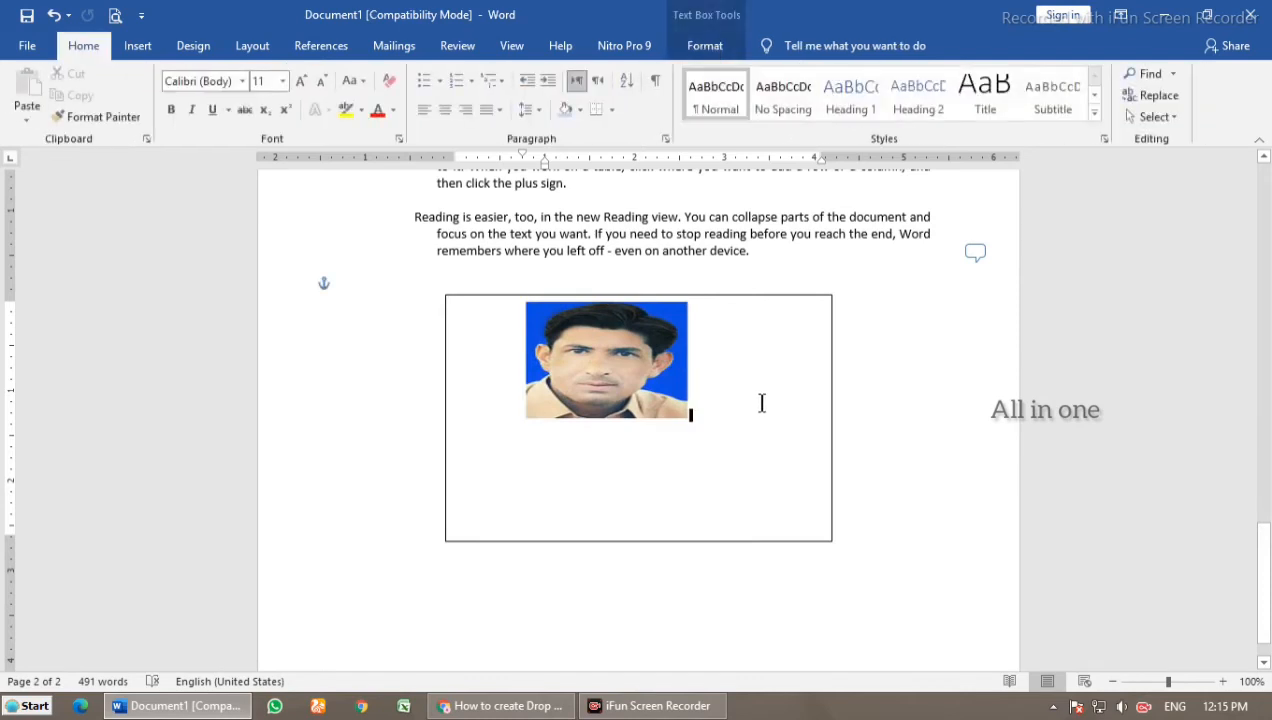
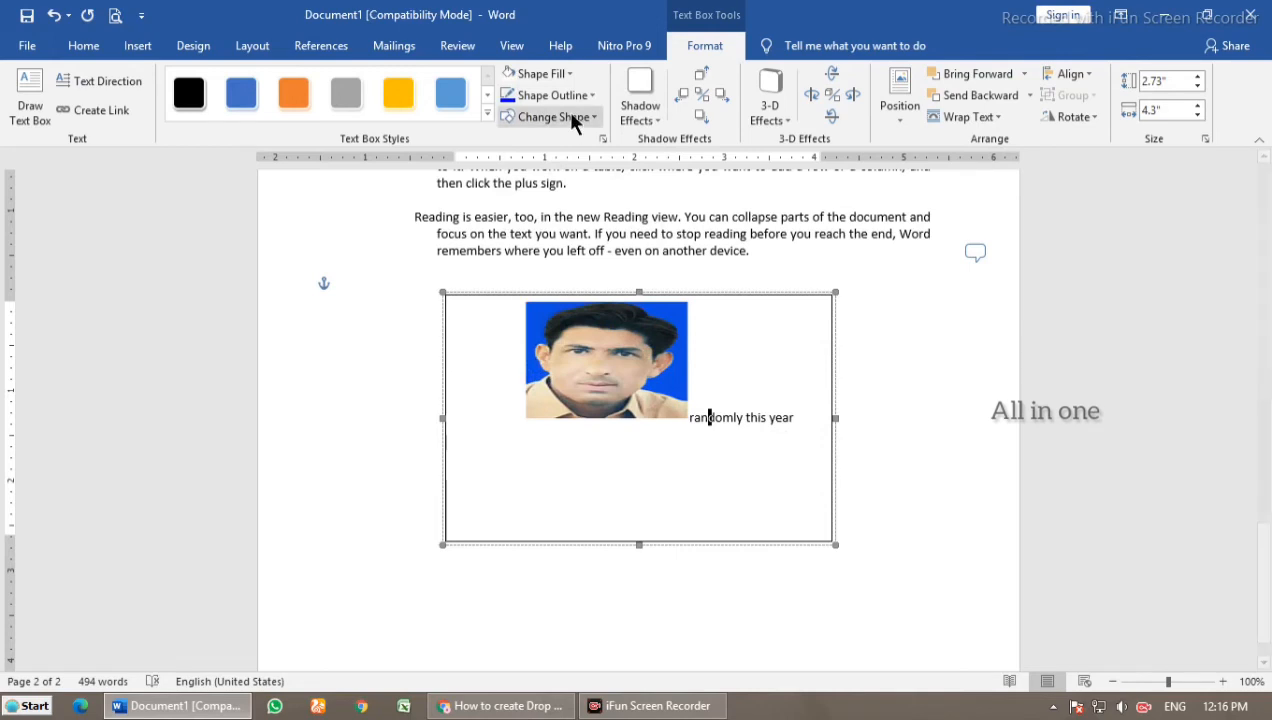
Step: Set the text box's outline to white and check the box both selected and deselected
click(584, 96)
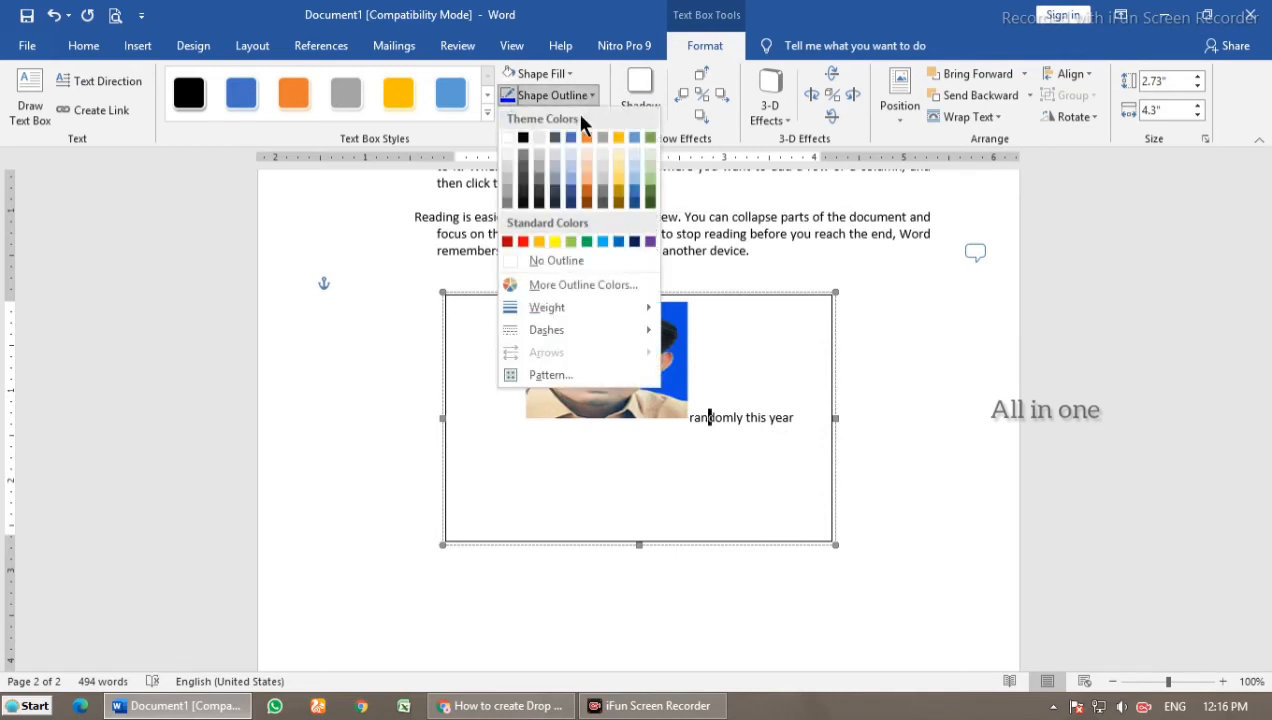
click(505, 136)
click(875, 404)
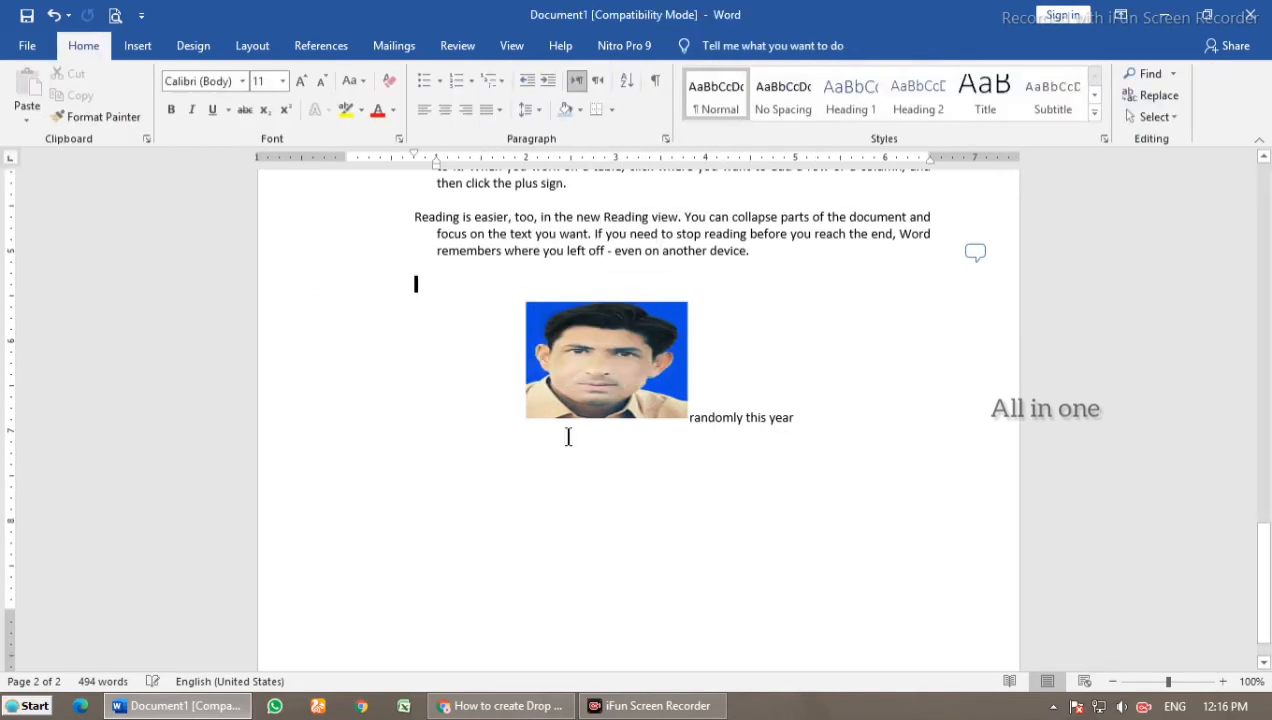
click(747, 412)
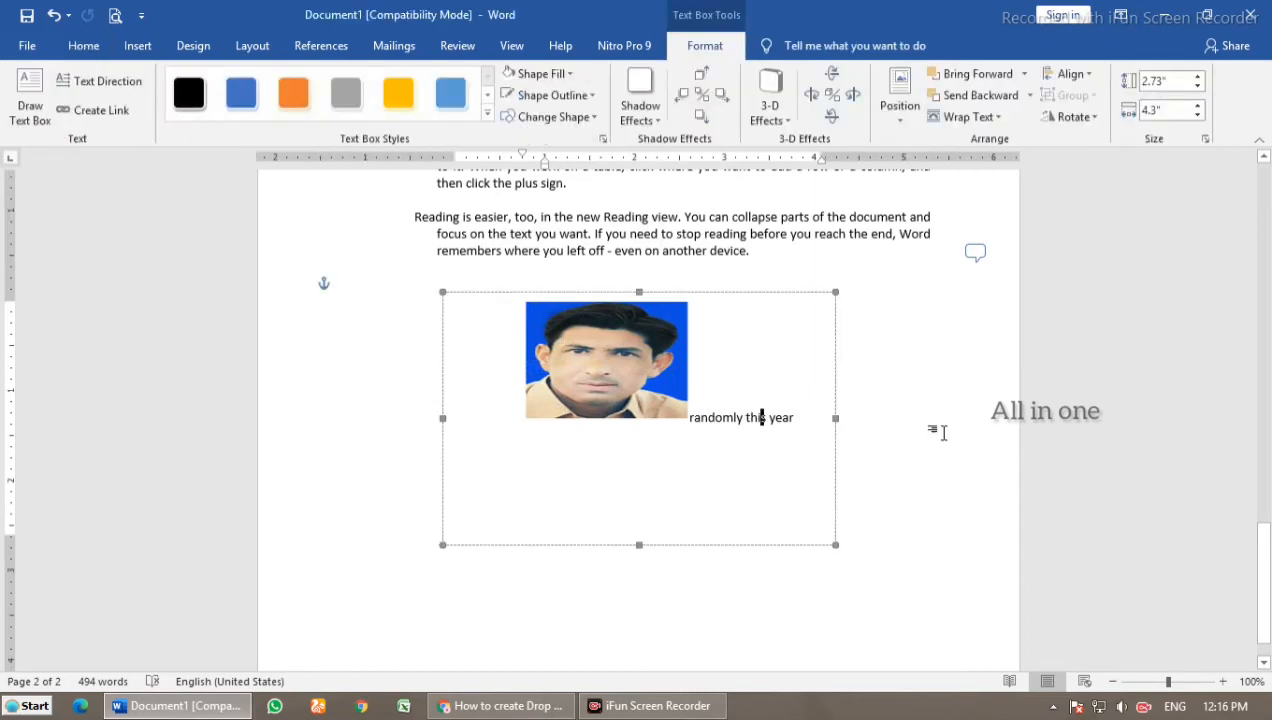
click(940, 431)
click(744, 360)
click(945, 553)
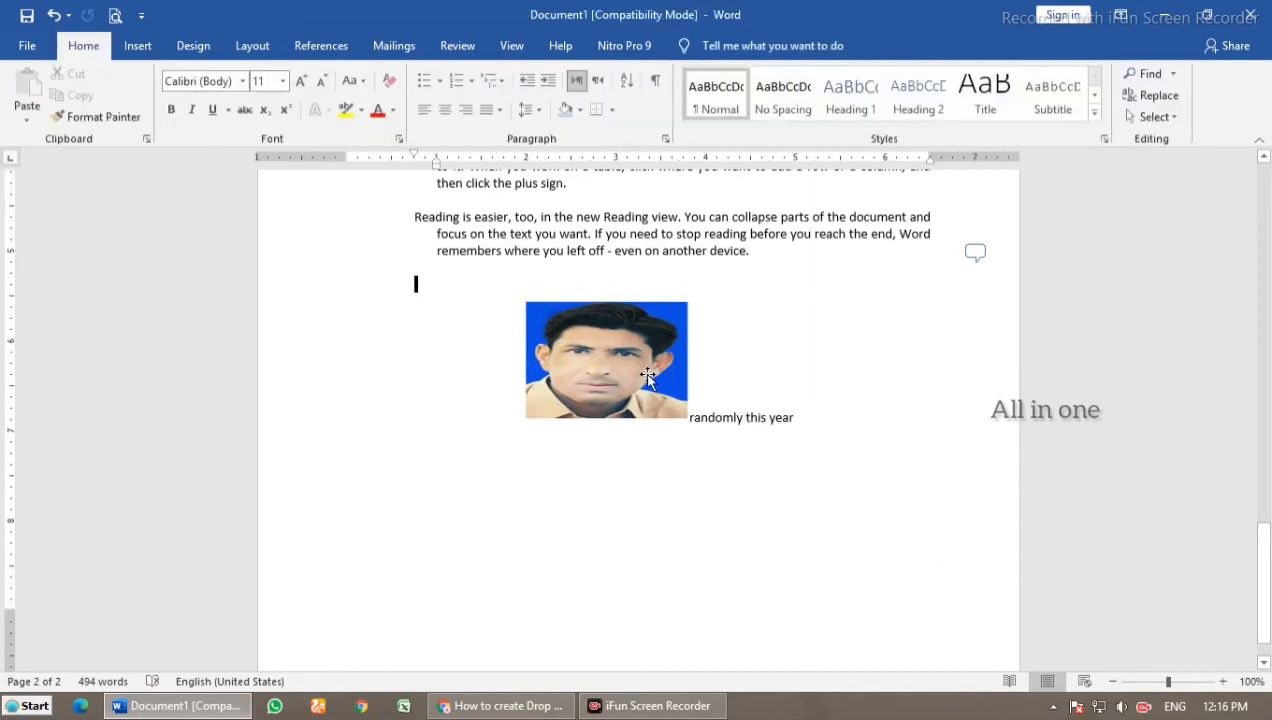
click(647, 374)
click(950, 491)
click(778, 364)
click(922, 499)
click(767, 369)
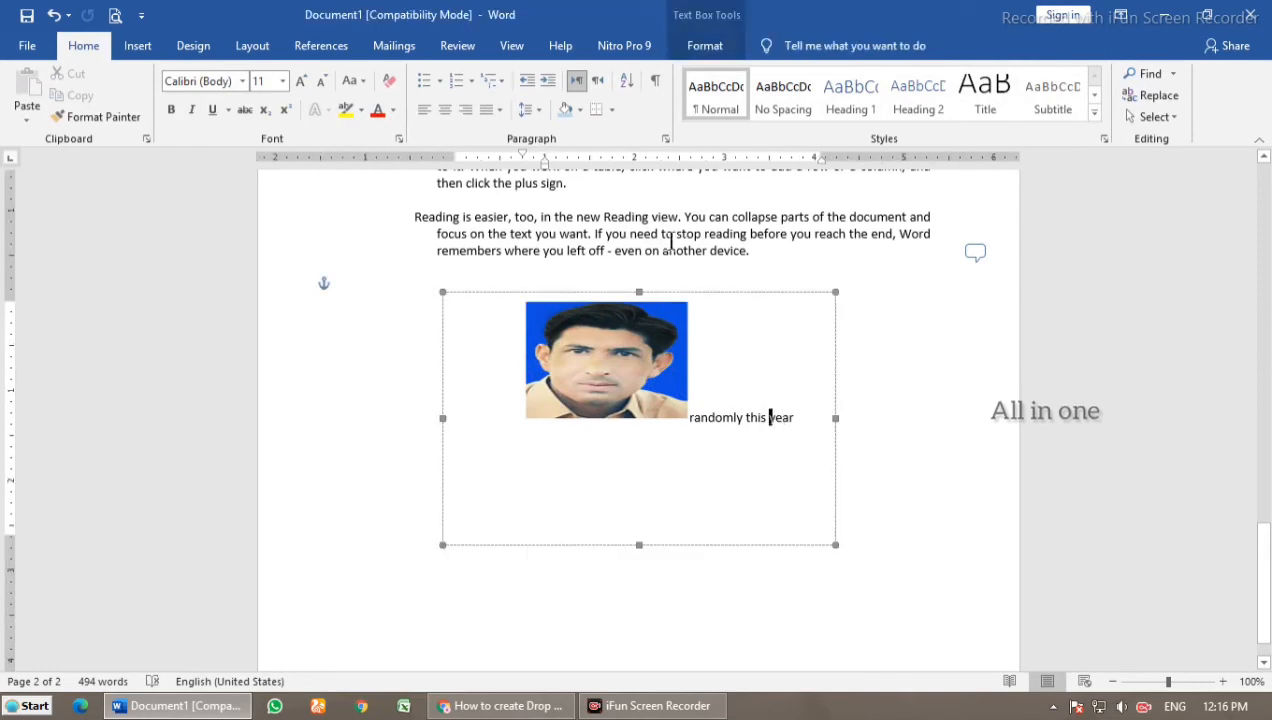
Step: Set the outline of the text box holding the portrait to orange
click(692, 45)
click(591, 95)
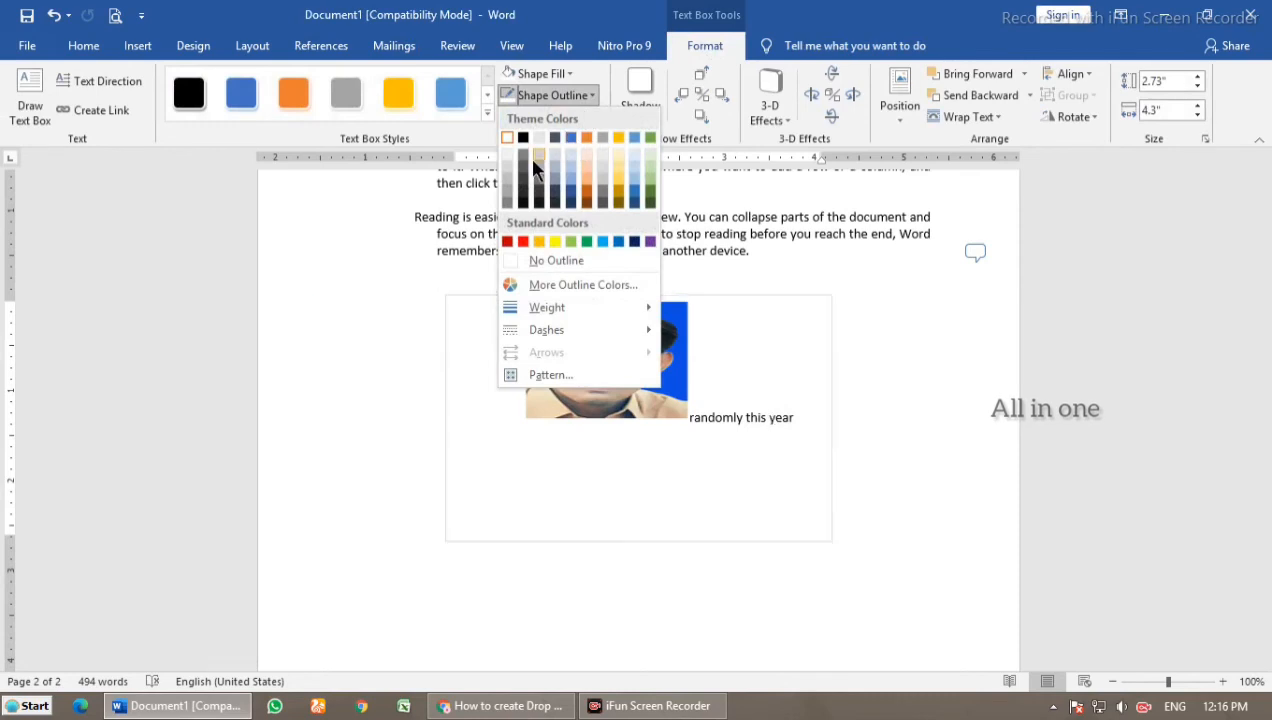
click(586, 138)
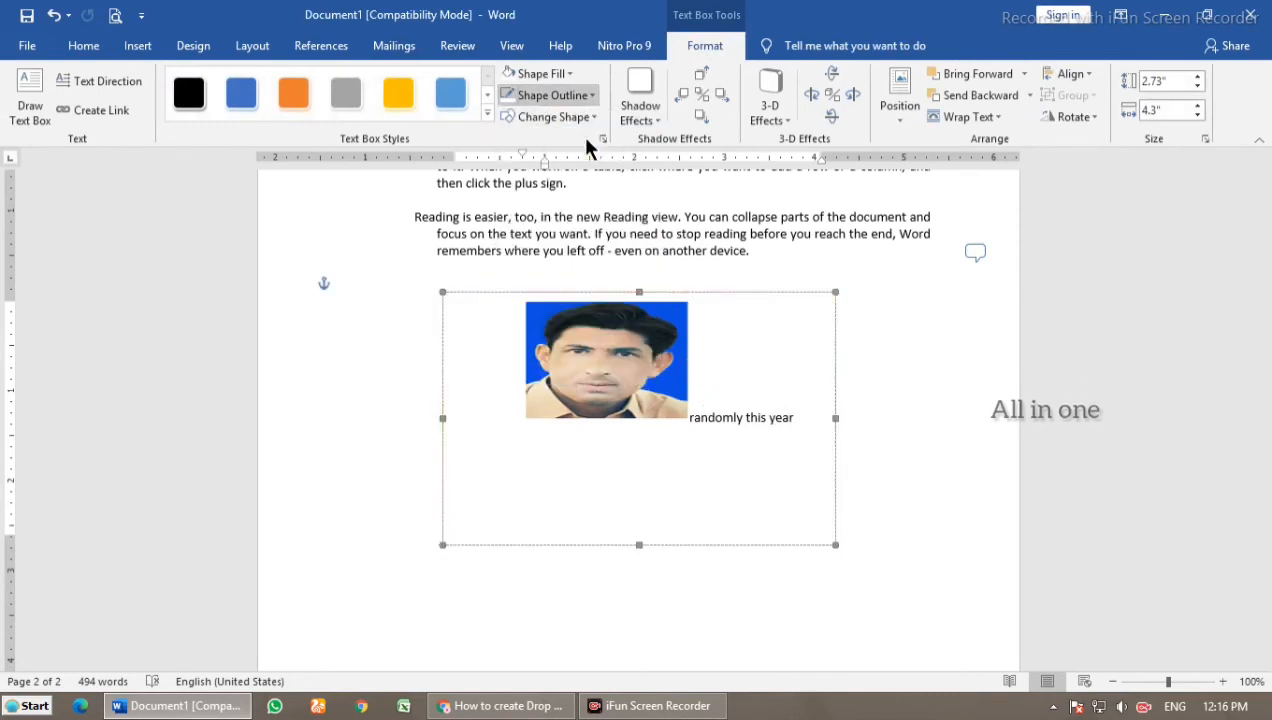
Step: Try the oval and parallelogram shapes on the text box, return it to a rectangle and deselect it
click(589, 120)
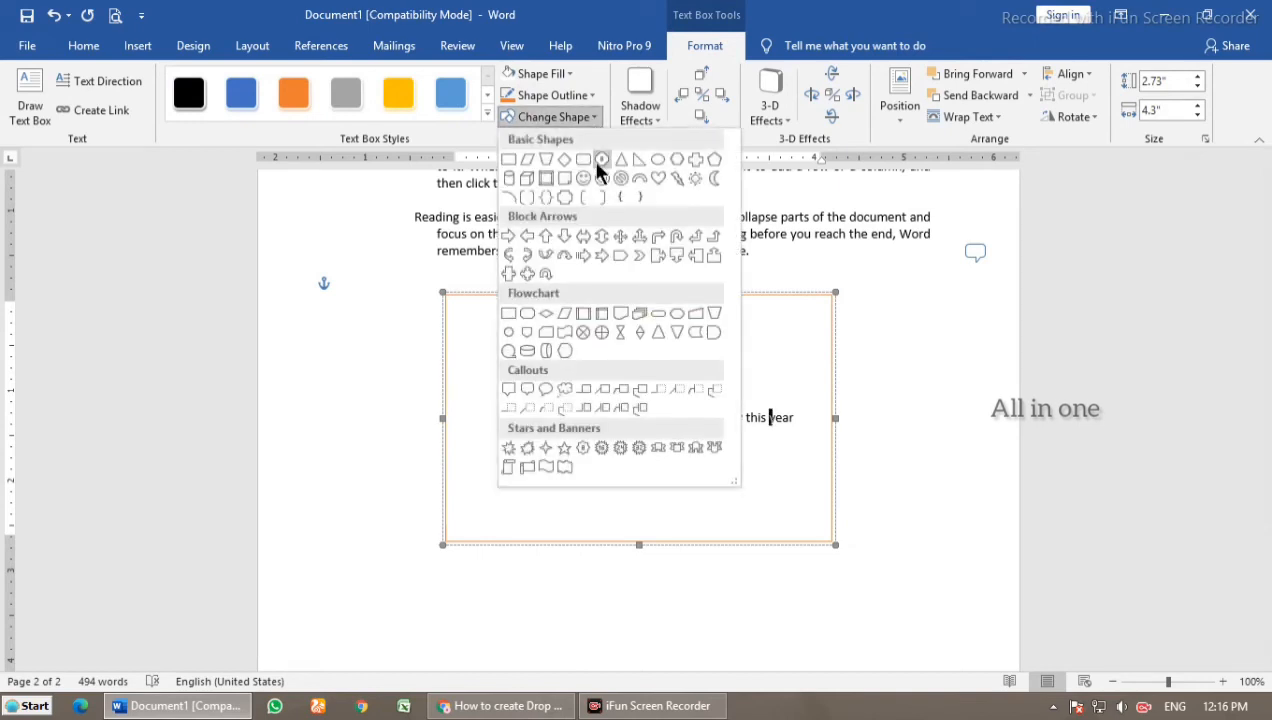
click(658, 159)
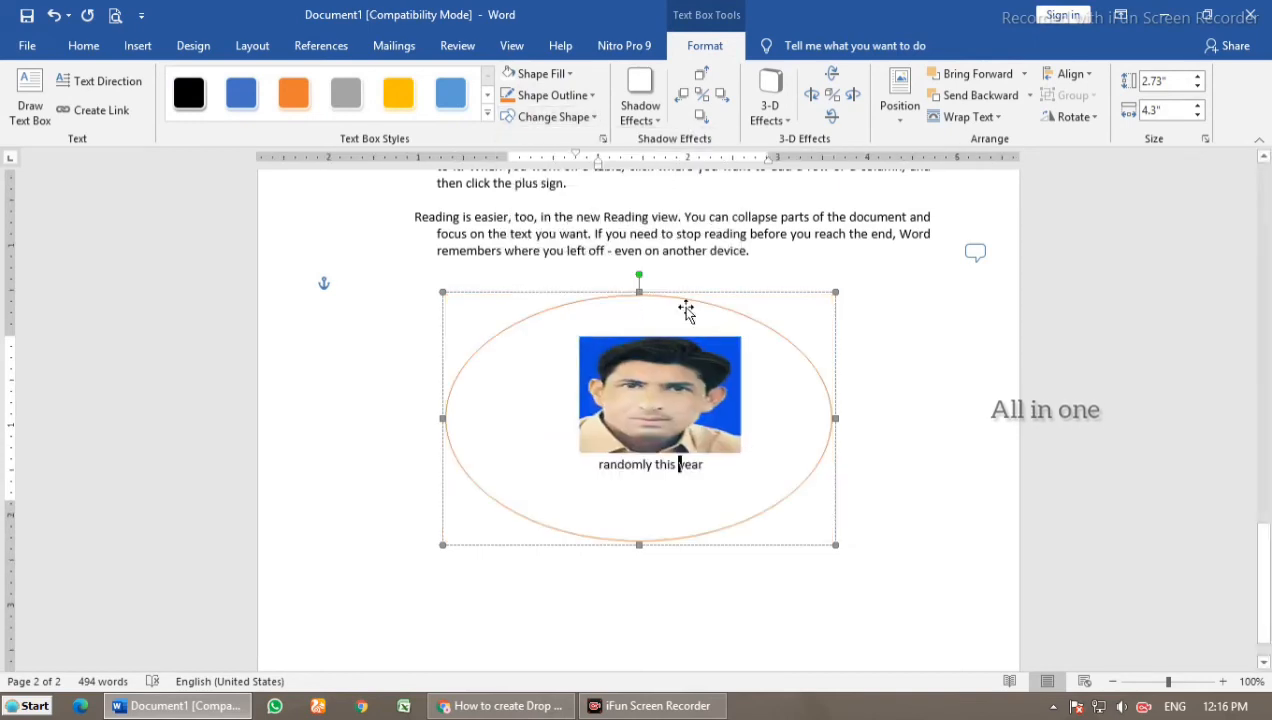
click(588, 117)
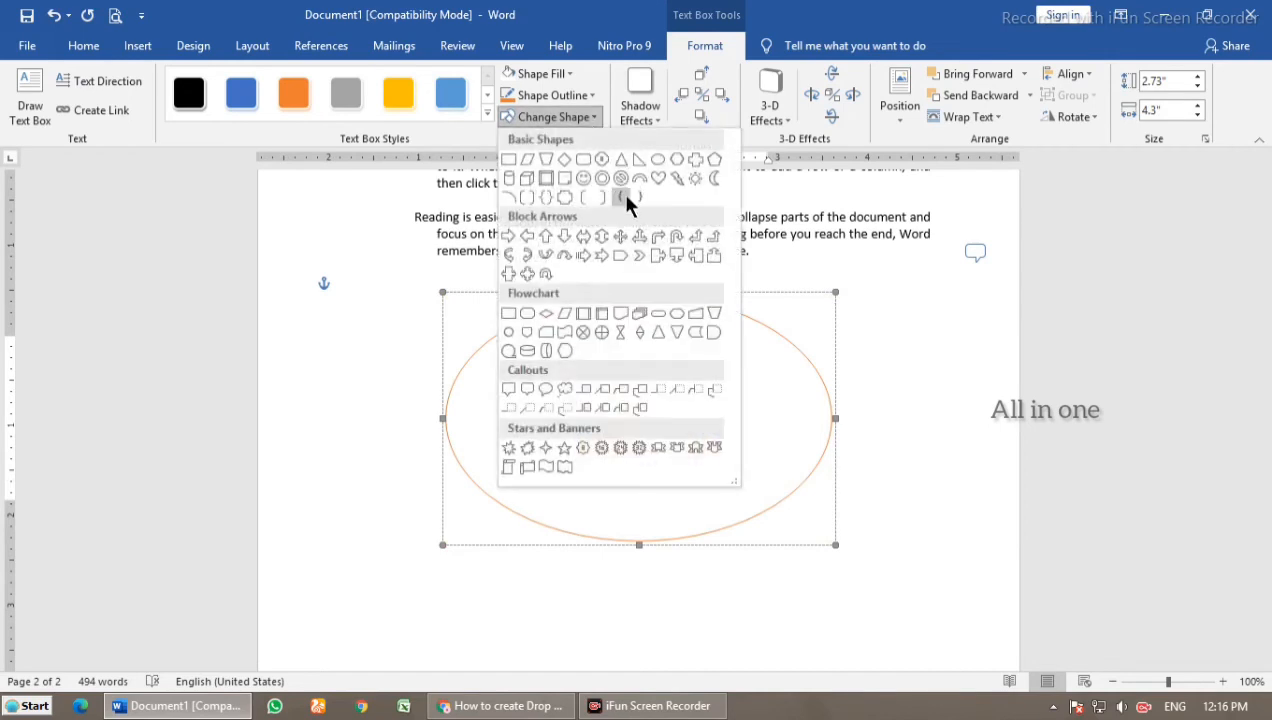
click(561, 313)
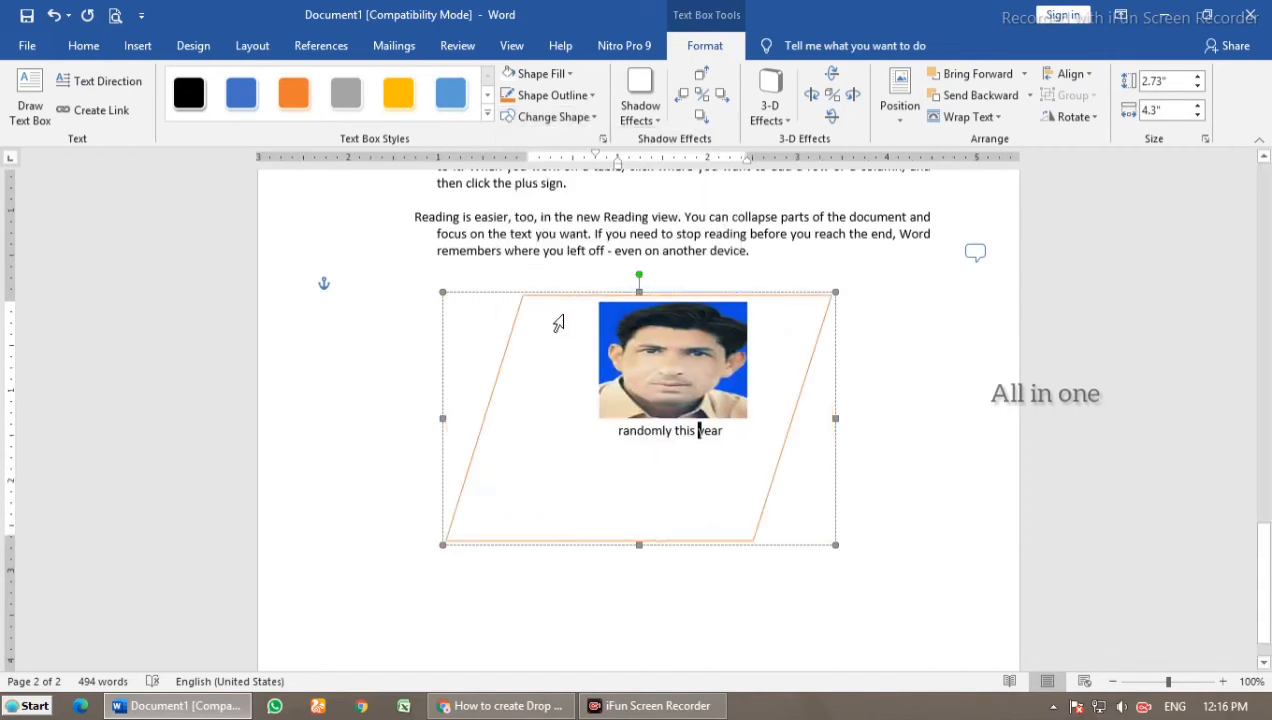
click(582, 116)
click(522, 317)
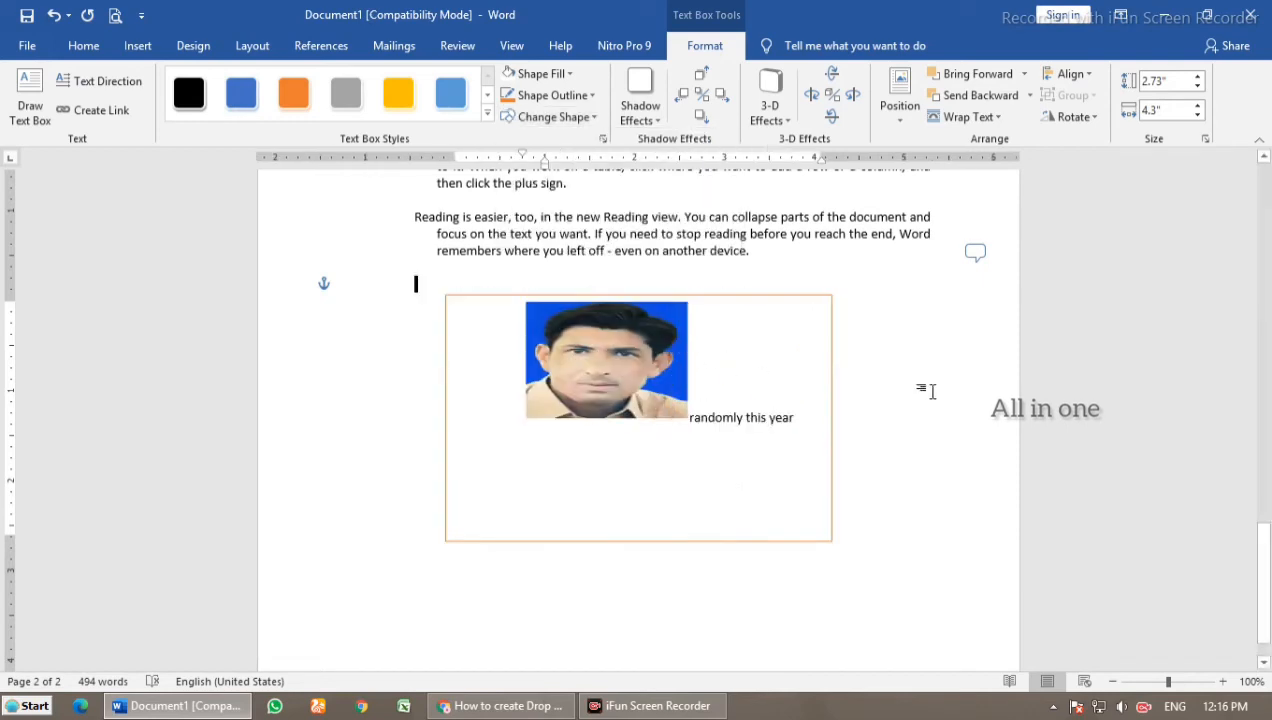
click(843, 573)
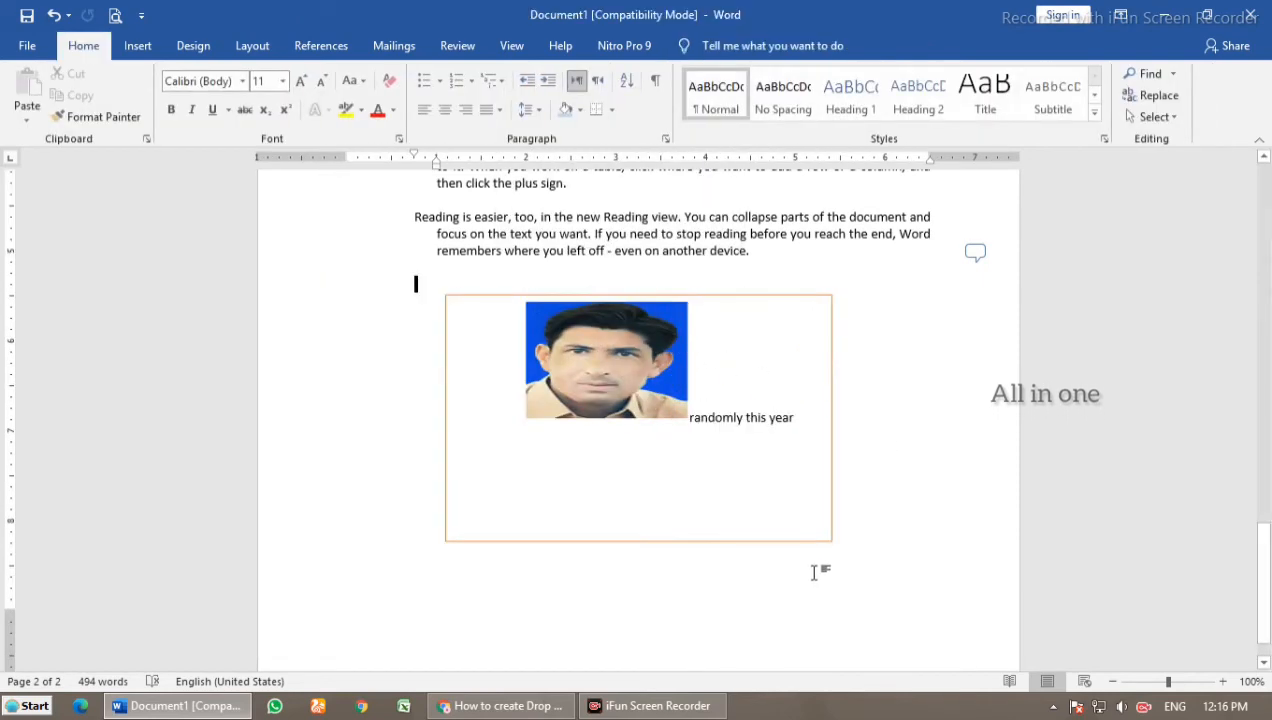
Step: Add blank paragraphs after the text box to start a third page
click(847, 527)
key(Return)
key(Return)
key(Return)
Step: Start a WordArt on the blank third page in the first row's fifth style, with the text "my third lesson"
click(137, 46)
scroll(850, 333, down, 1)
scroll(850, 333, up, 10)
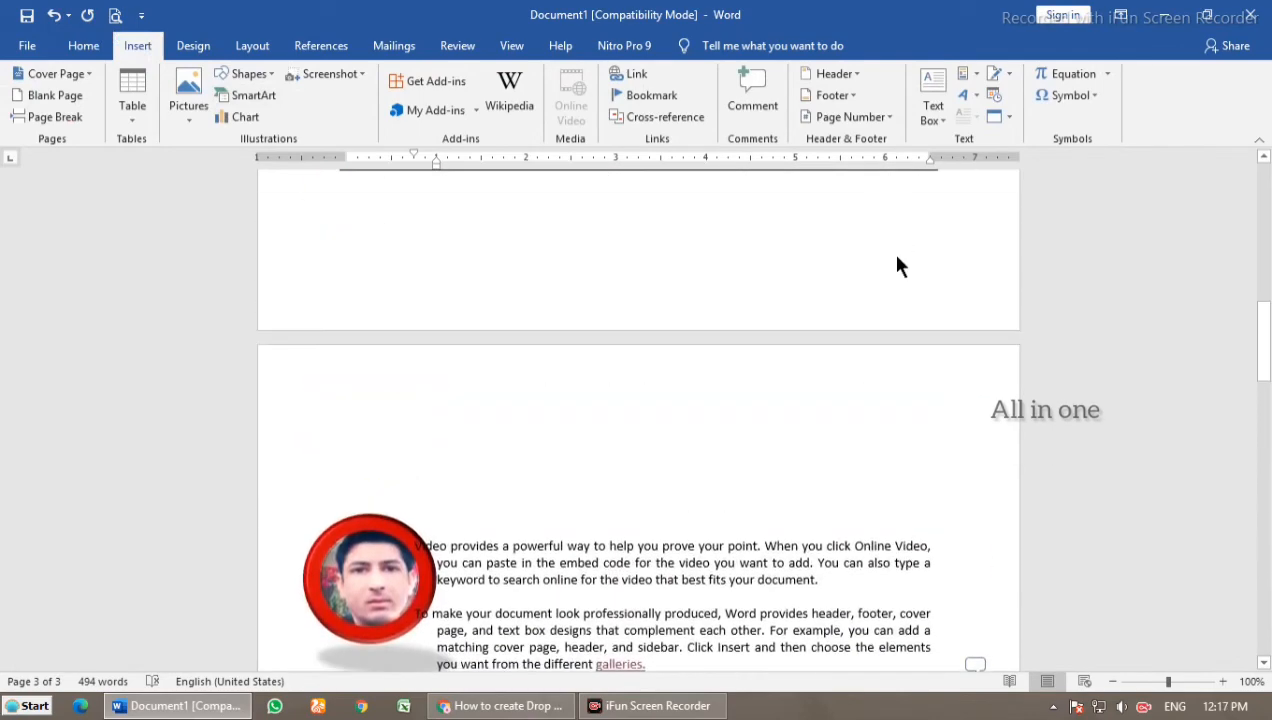
scroll(897, 257, up, 3)
scroll(854, 311, down, 4)
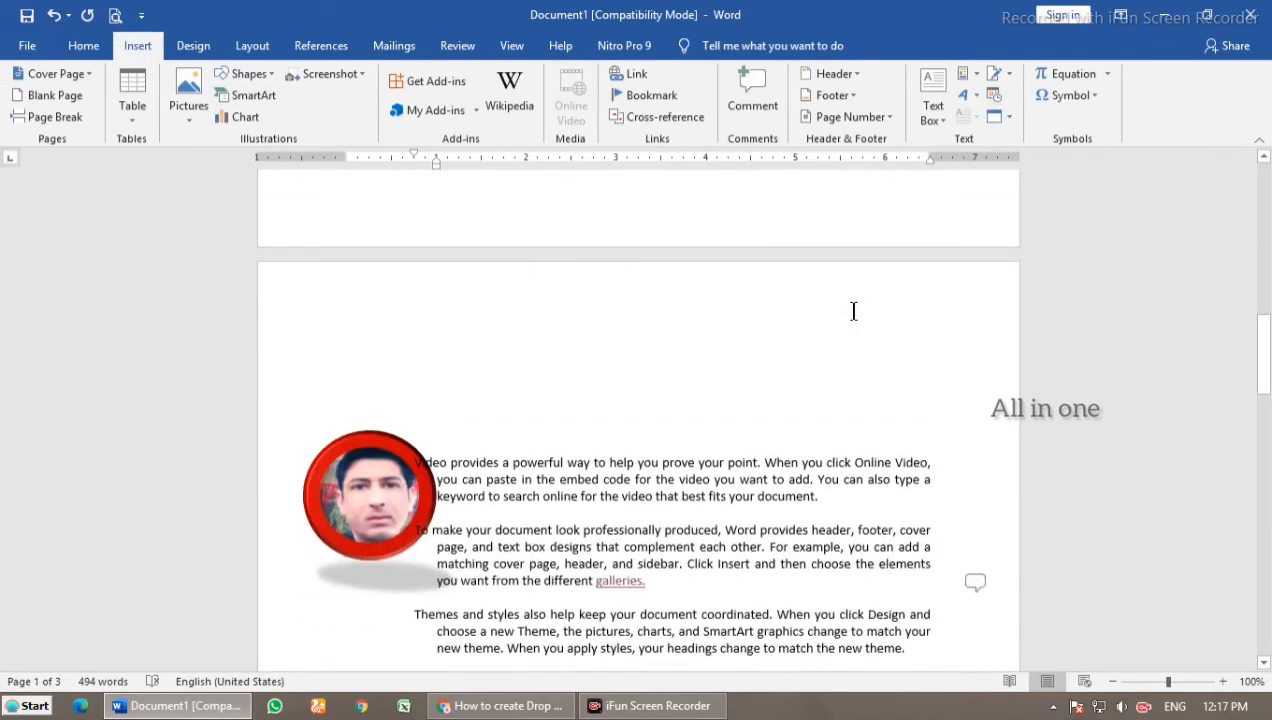
scroll(853, 311, down, 15)
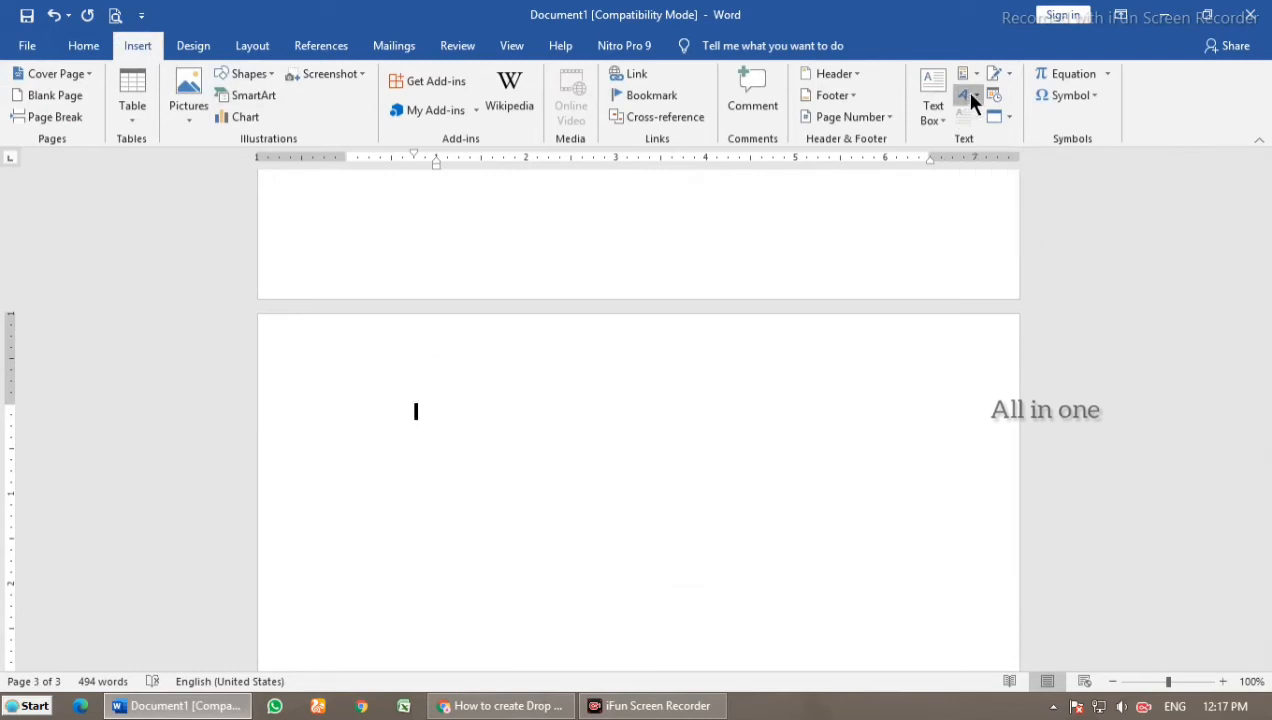
click(963, 90)
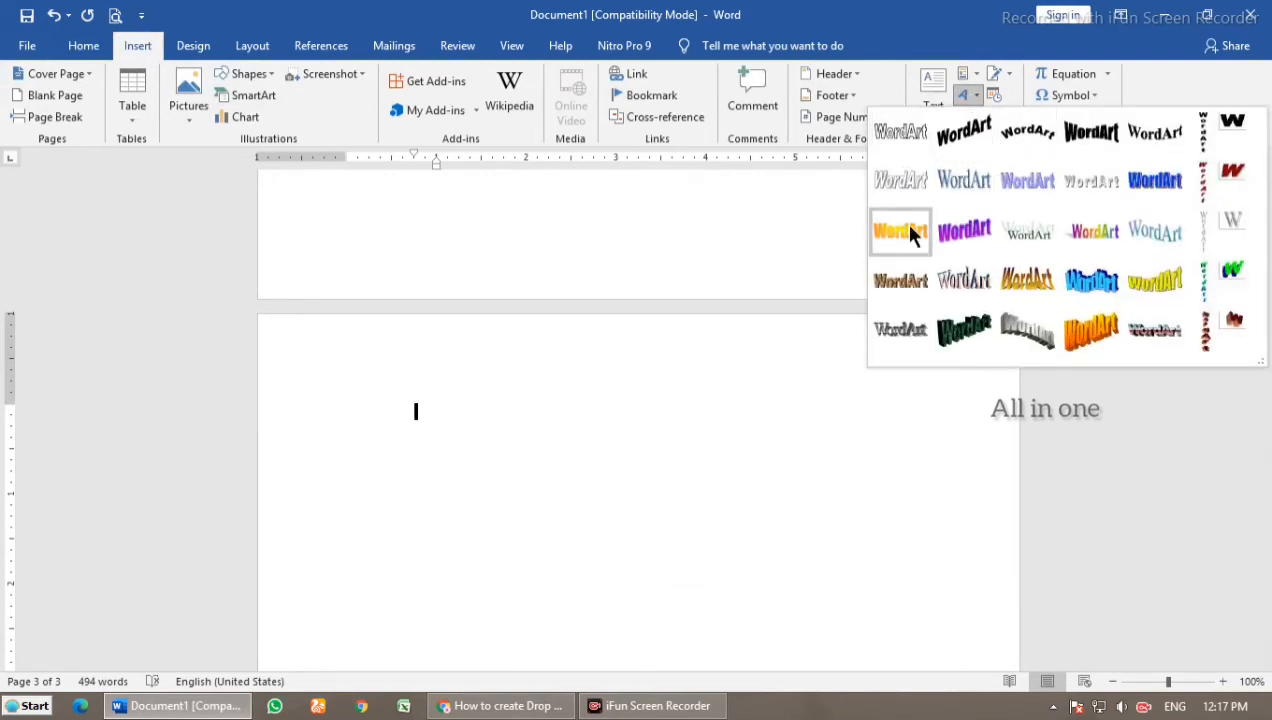
click(1157, 135)
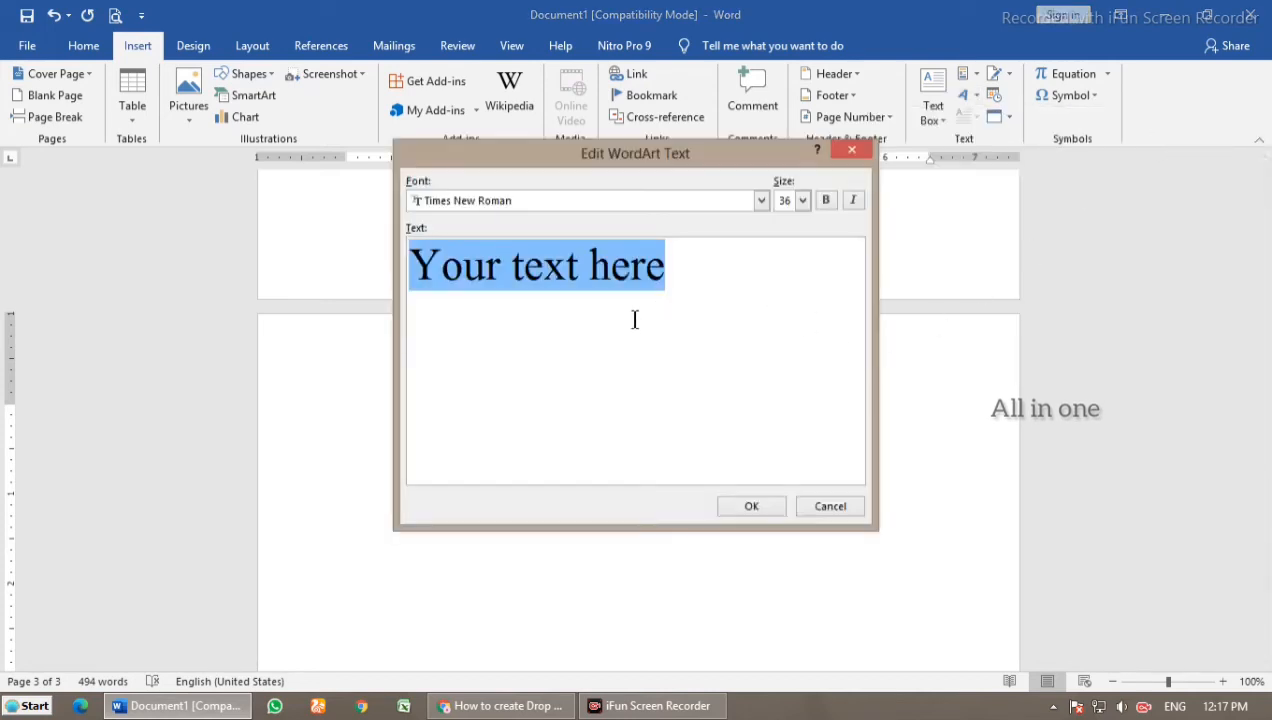
text(my )
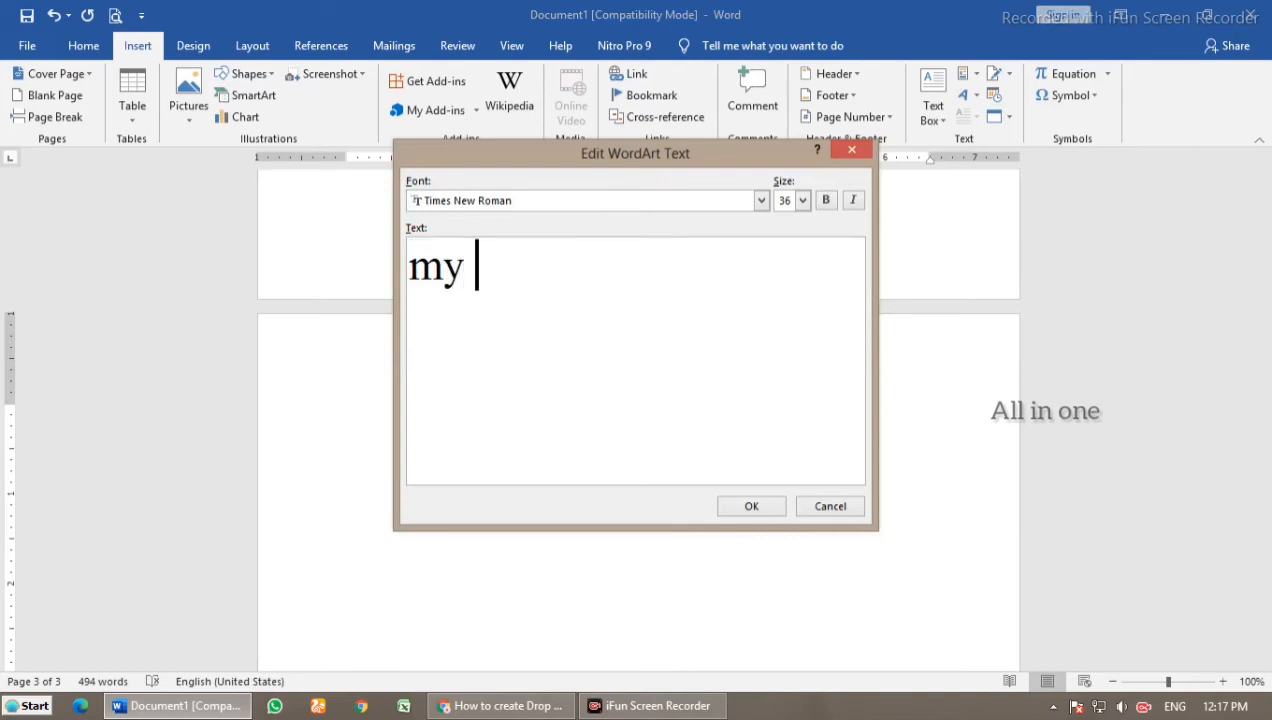
text(third lesson)
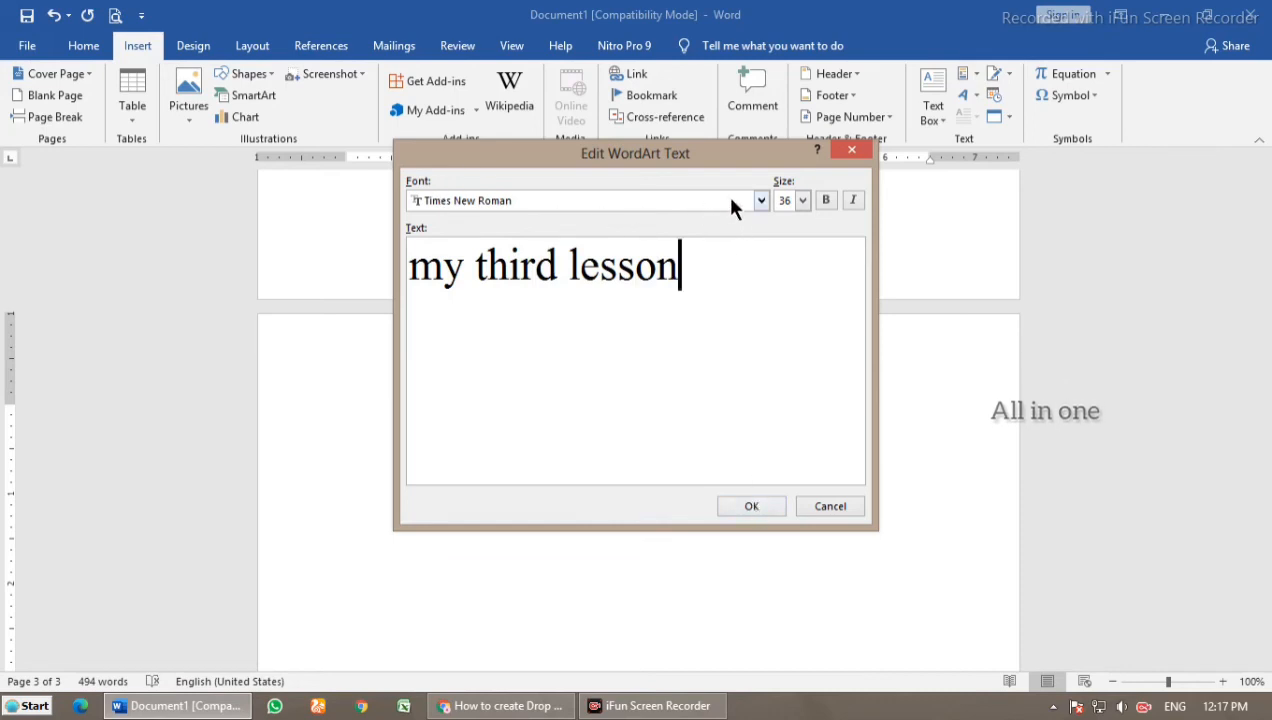
Step: Make the WordArt text bold and italic at size 32 and insert it on the page
click(760, 200)
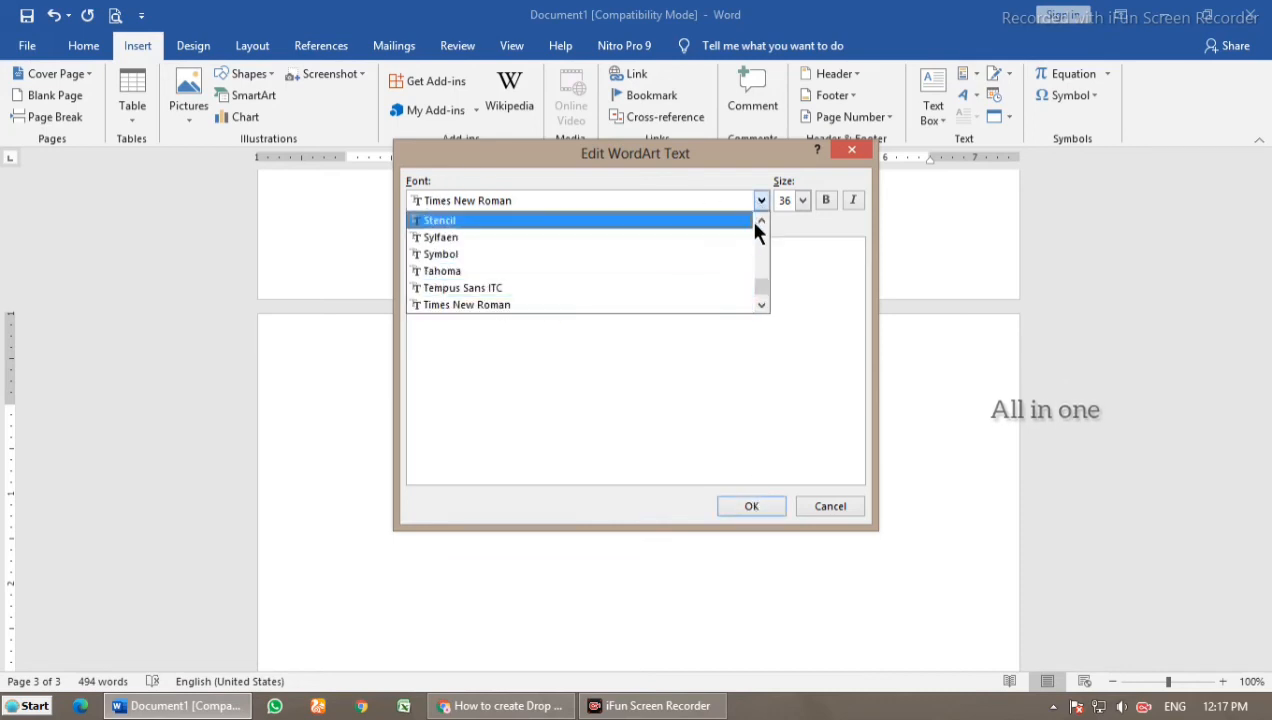
click(826, 201)
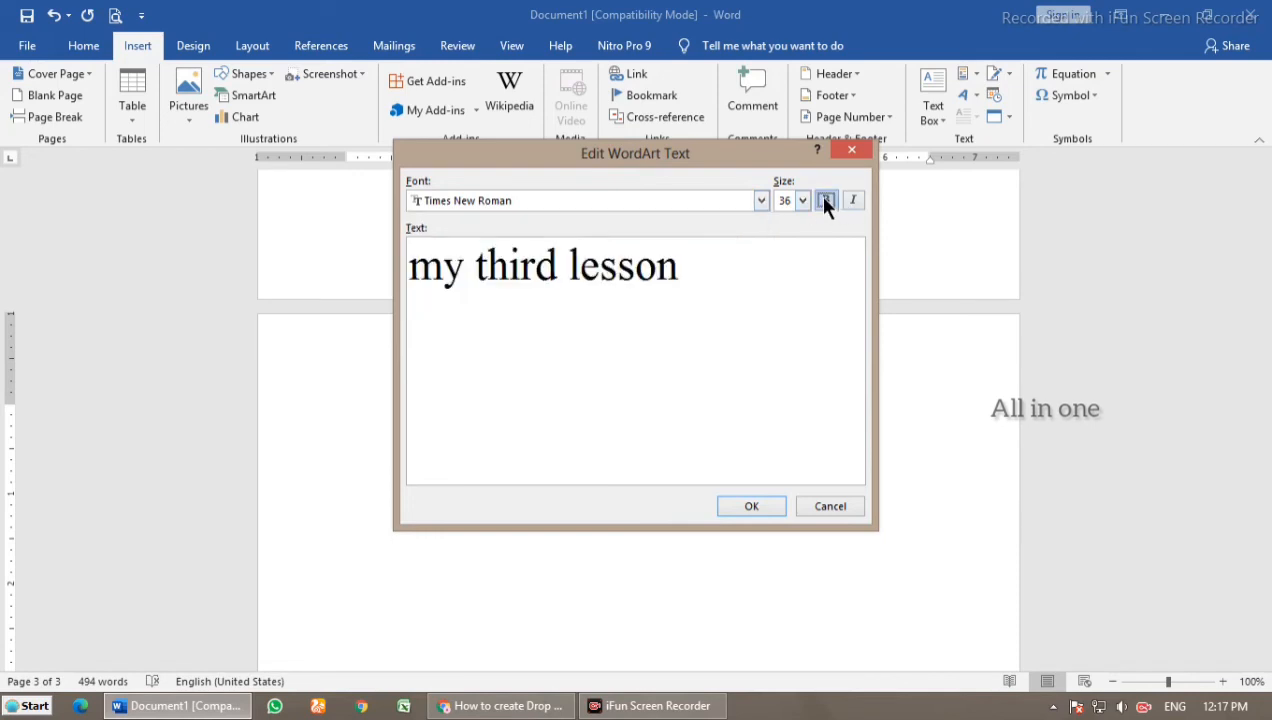
click(825, 201)
click(853, 202)
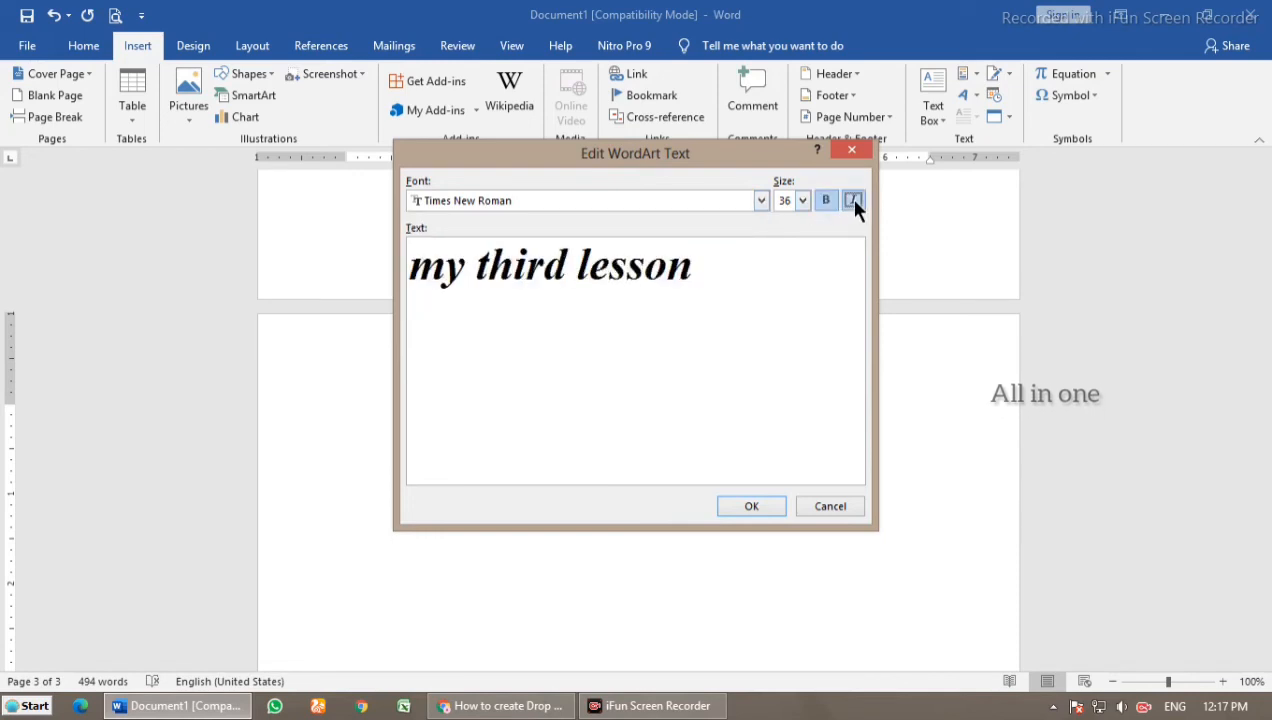
click(802, 201)
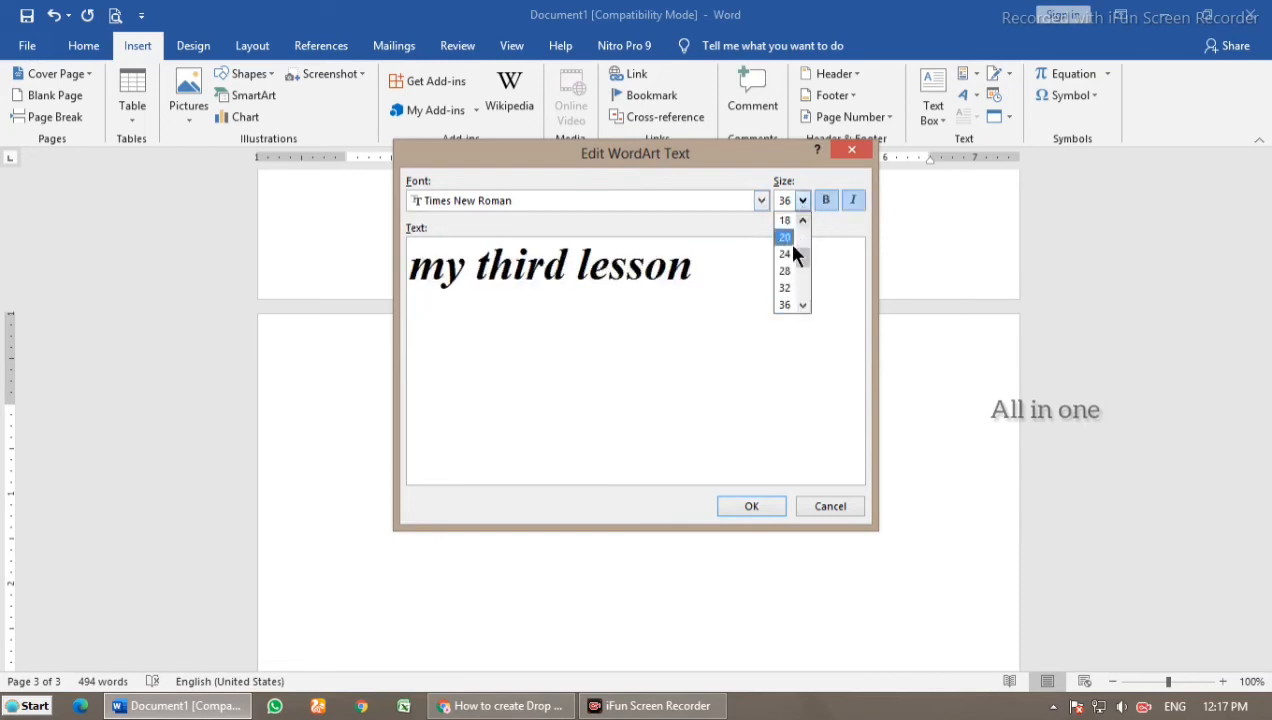
click(786, 288)
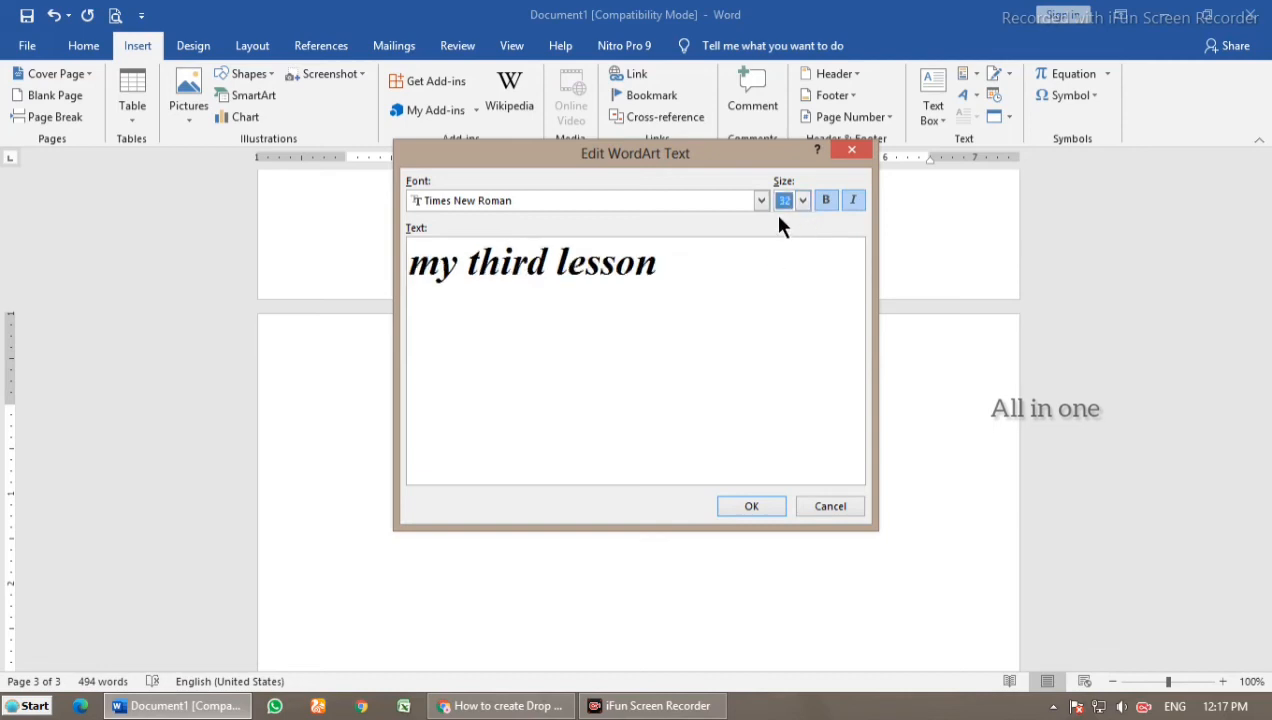
click(744, 508)
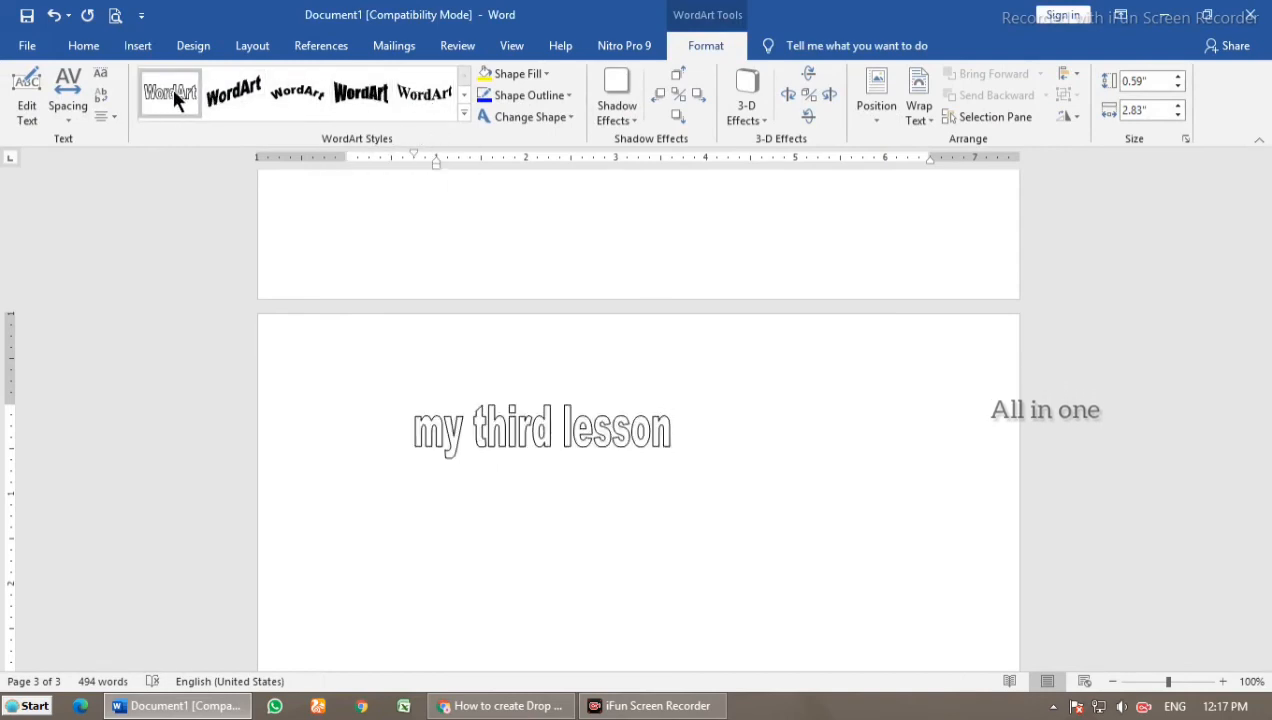
Step: Browse the WordArt style gallery and preview other styles on "my third lesson"
click(464, 94)
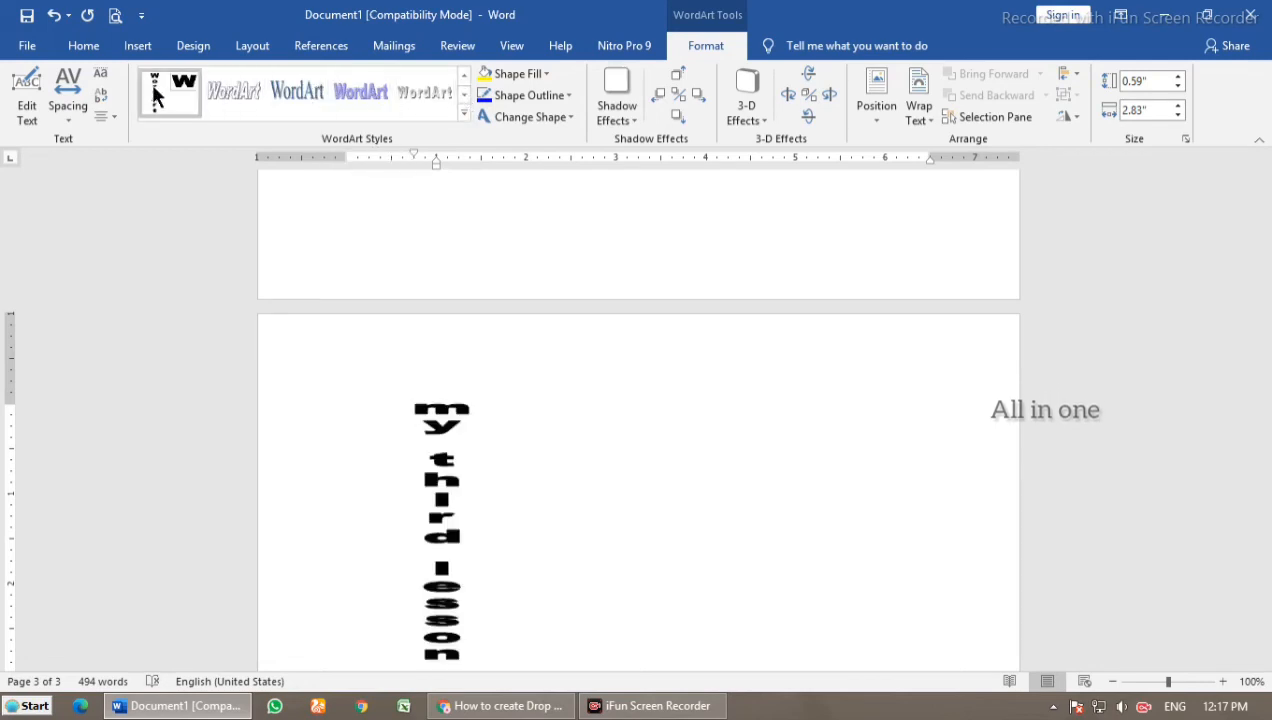
click(464, 94)
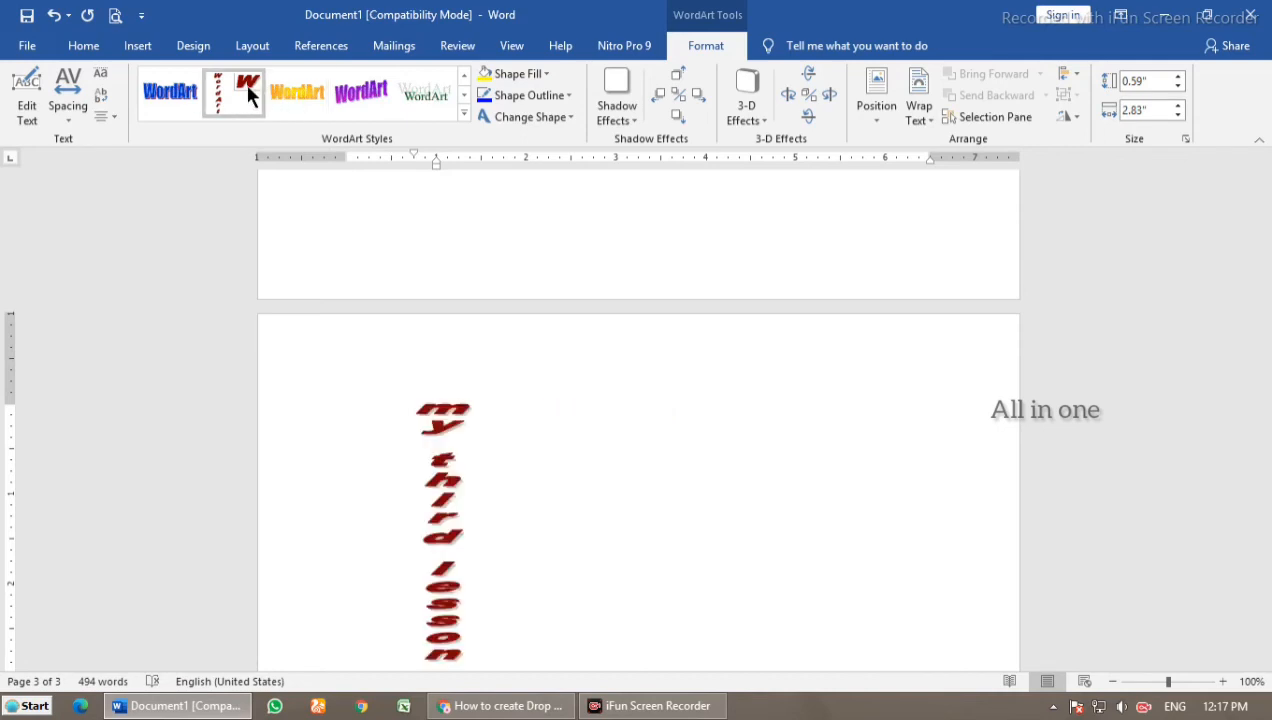
click(462, 96)
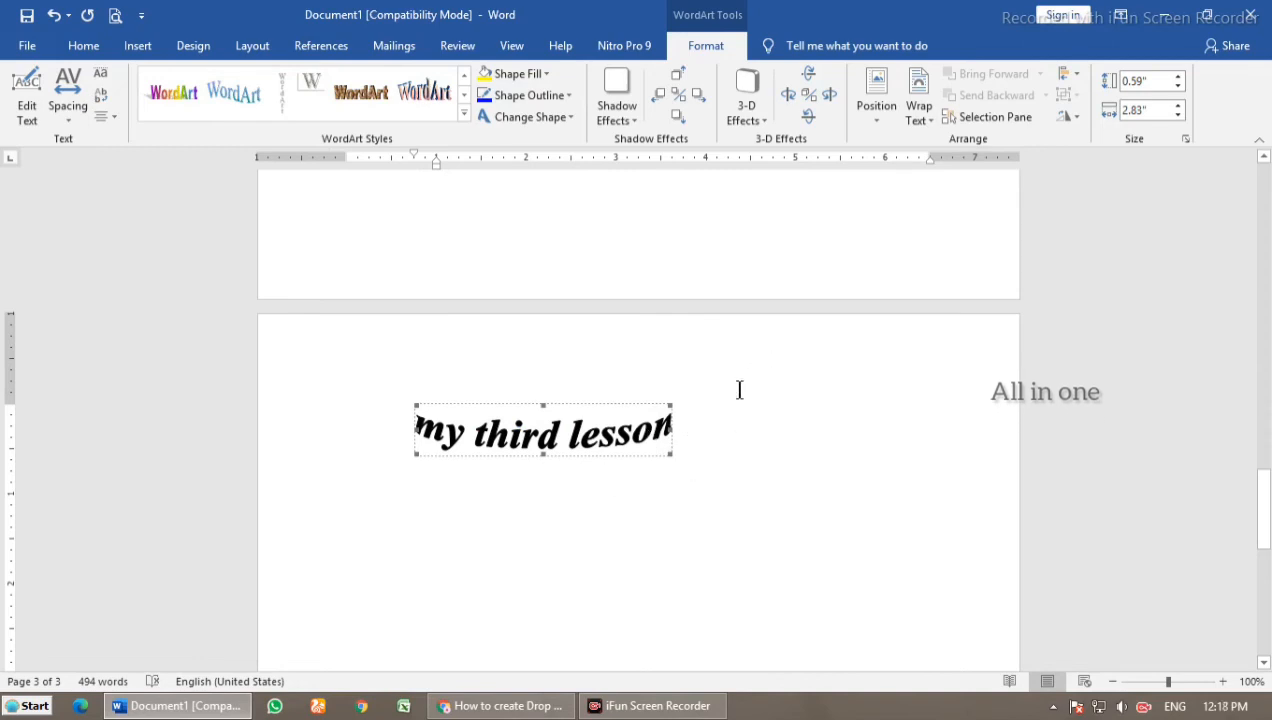
Step: Try the middle-right and middle-center text-wrapping positions for the WordArt, undo each one, and place the cursor beside the WordArt
click(876, 113)
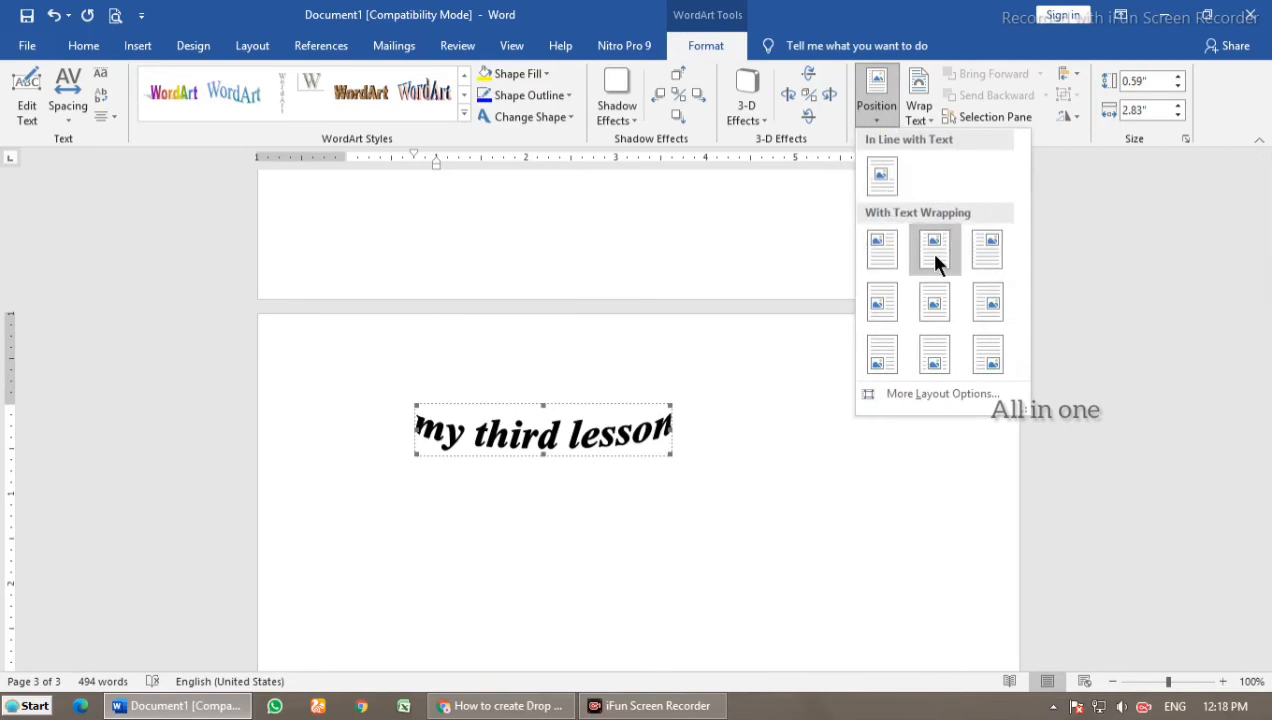
click(975, 313)
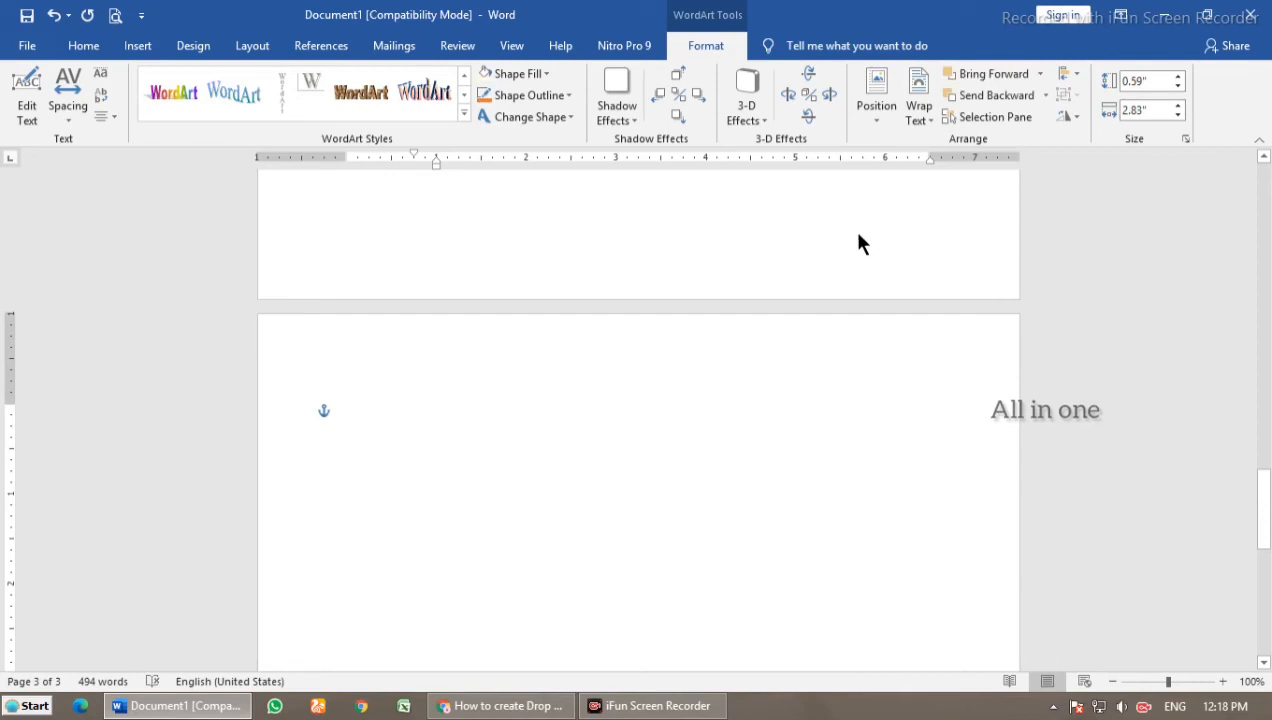
key(ctrl+z)
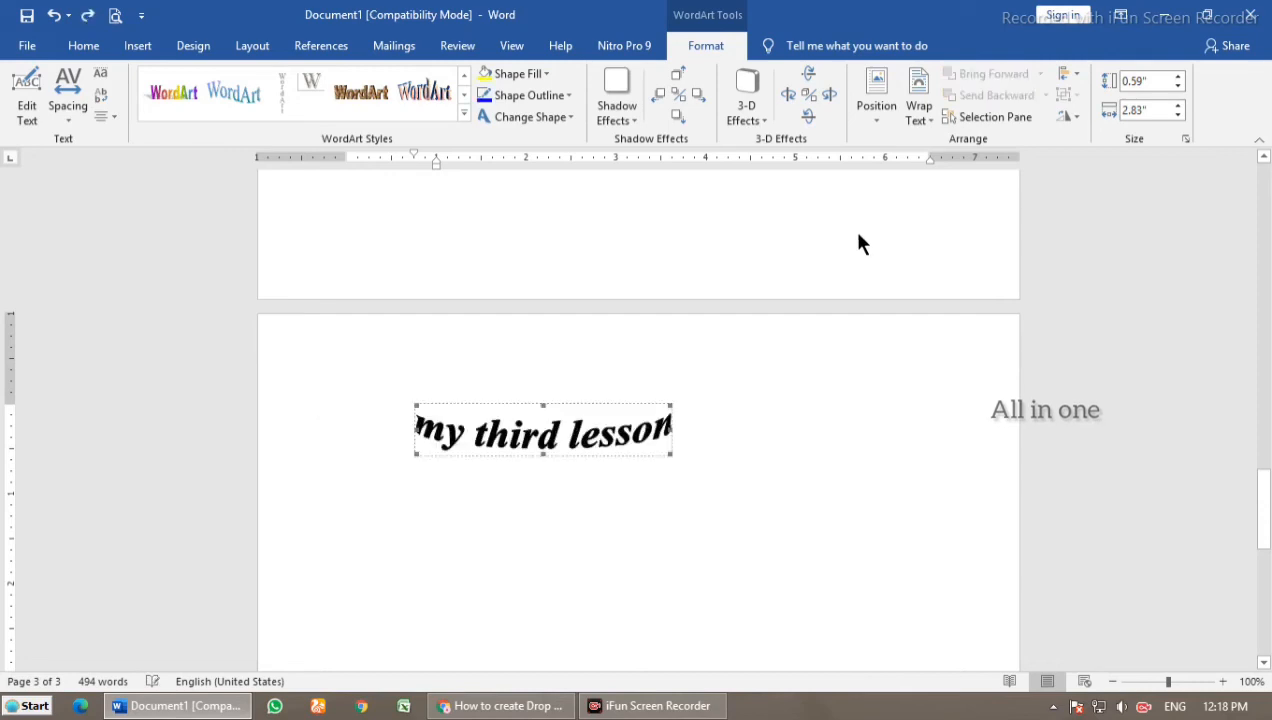
click(882, 118)
click(930, 305)
scroll(710, 418, down, 5)
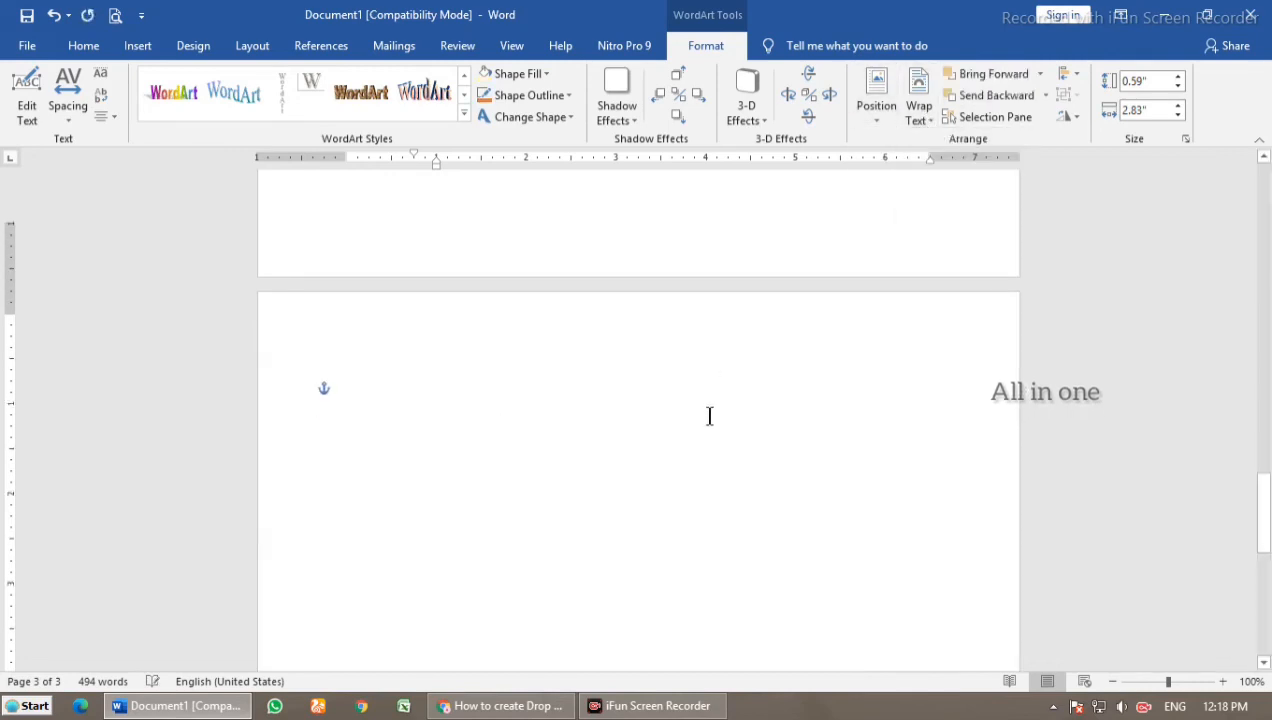
scroll(721, 431, down, 4)
key(ctrl+z)
click(773, 547)
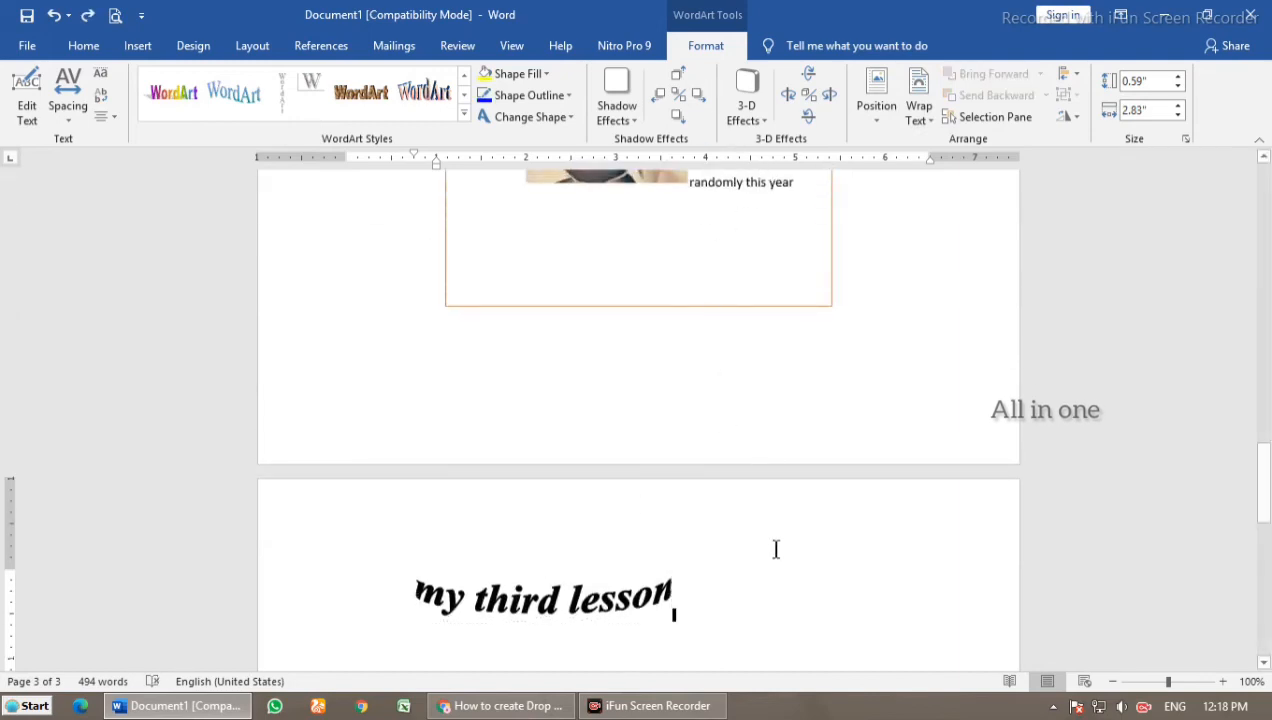
Step: Insert the current date beside the "my third lesson" WordArt in the 3/4/2022 format
scroll(764, 544, down, 3)
click(140, 46)
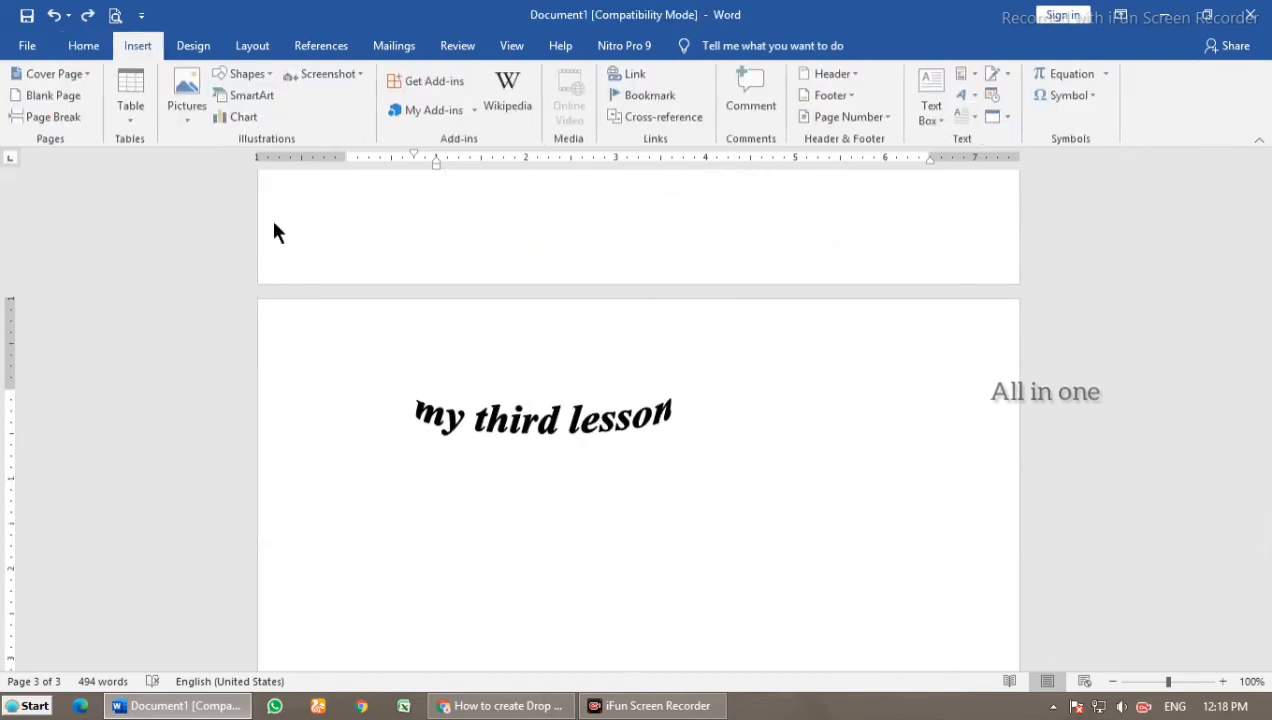
click(1009, 74)
click(1009, 75)
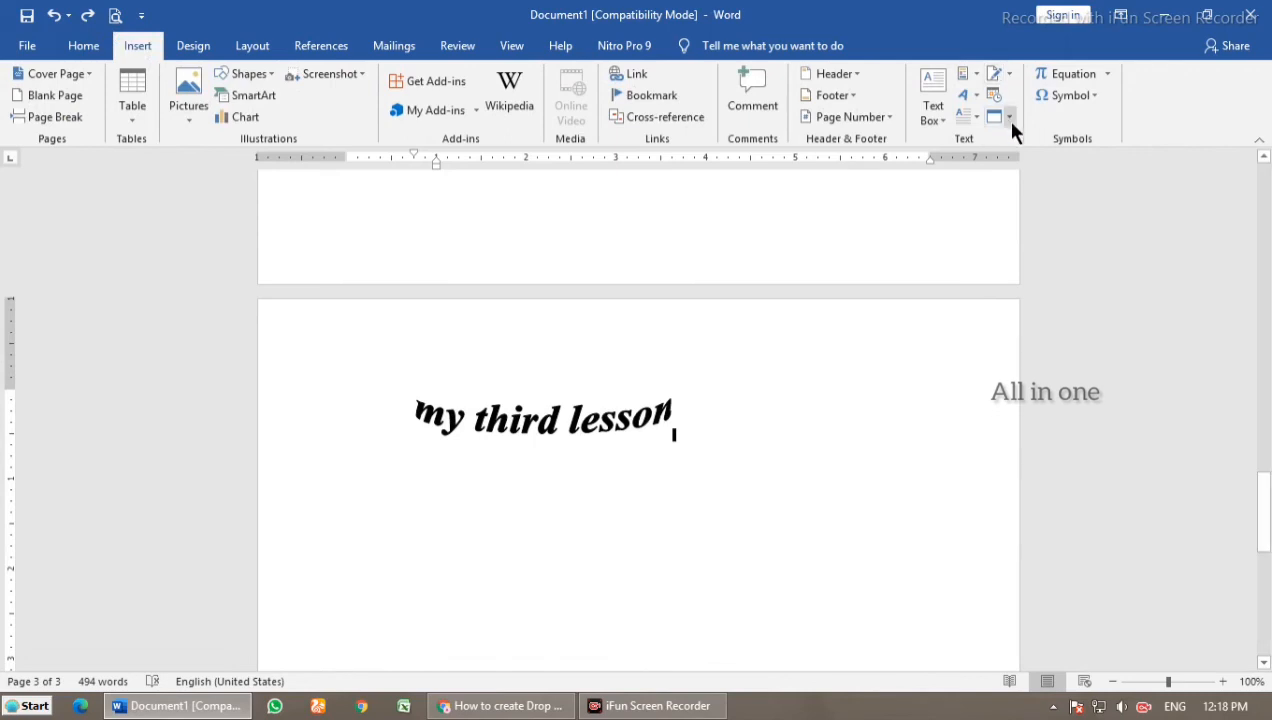
click(1008, 119)
click(1010, 119)
click(993, 98)
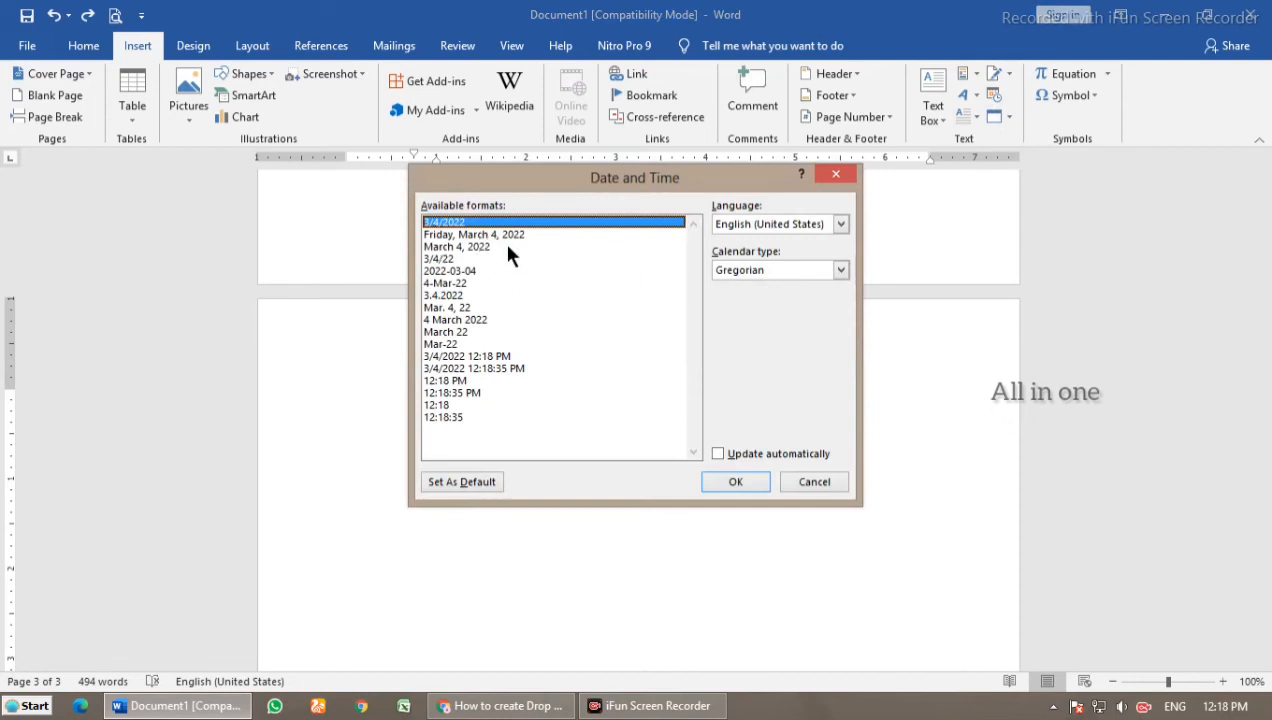
click(722, 478)
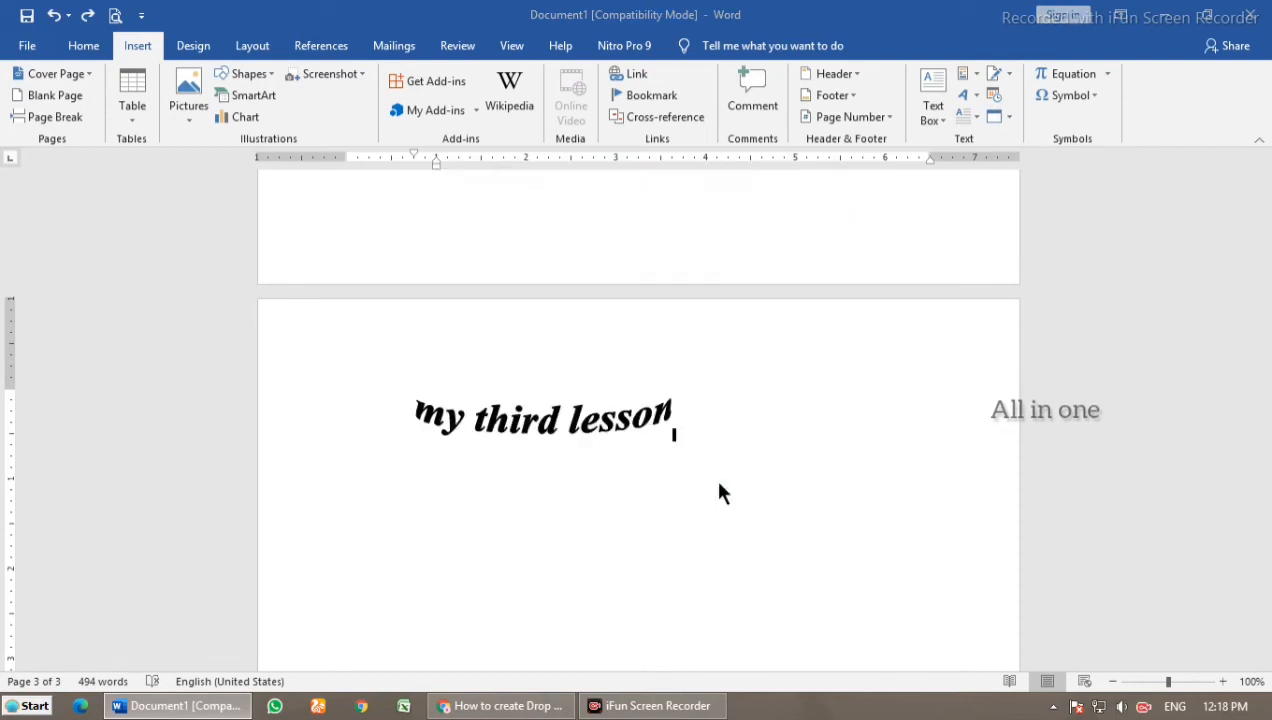
Step: Insert a second date after the first in the 4-Mar-22 format, and start a new line below
click(1008, 74)
click(1008, 75)
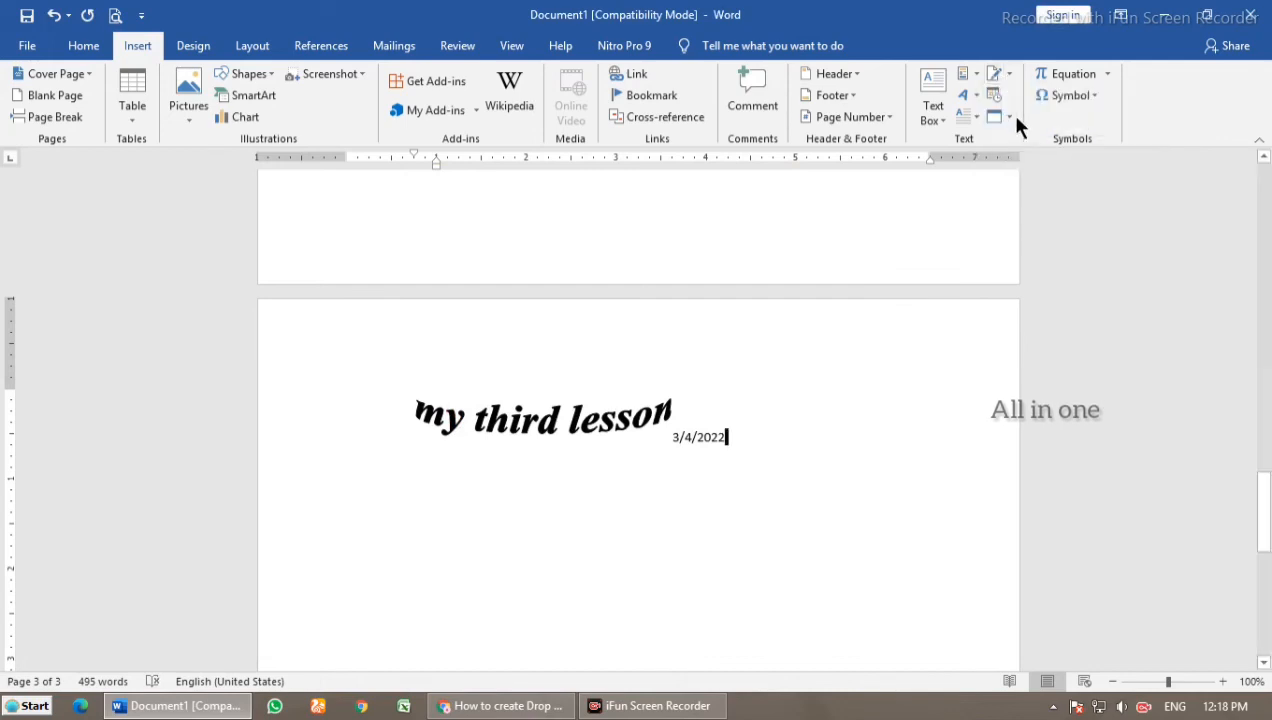
click(995, 96)
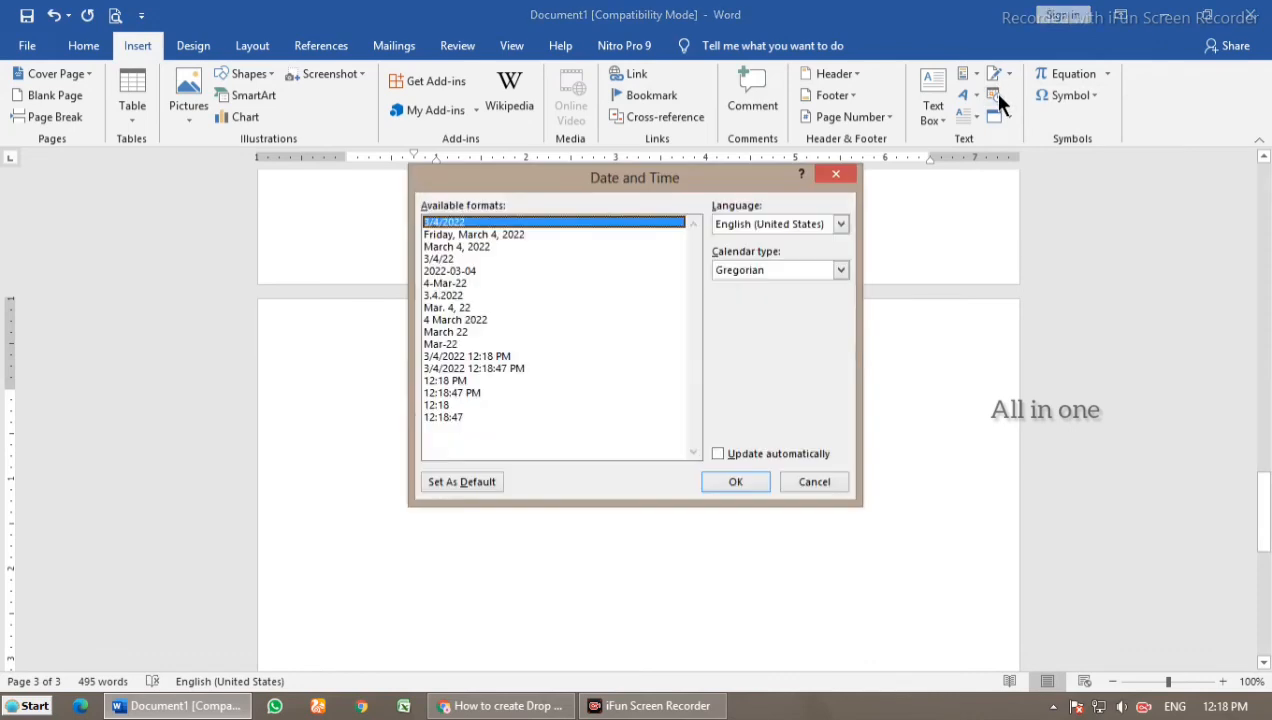
click(449, 259)
click(444, 271)
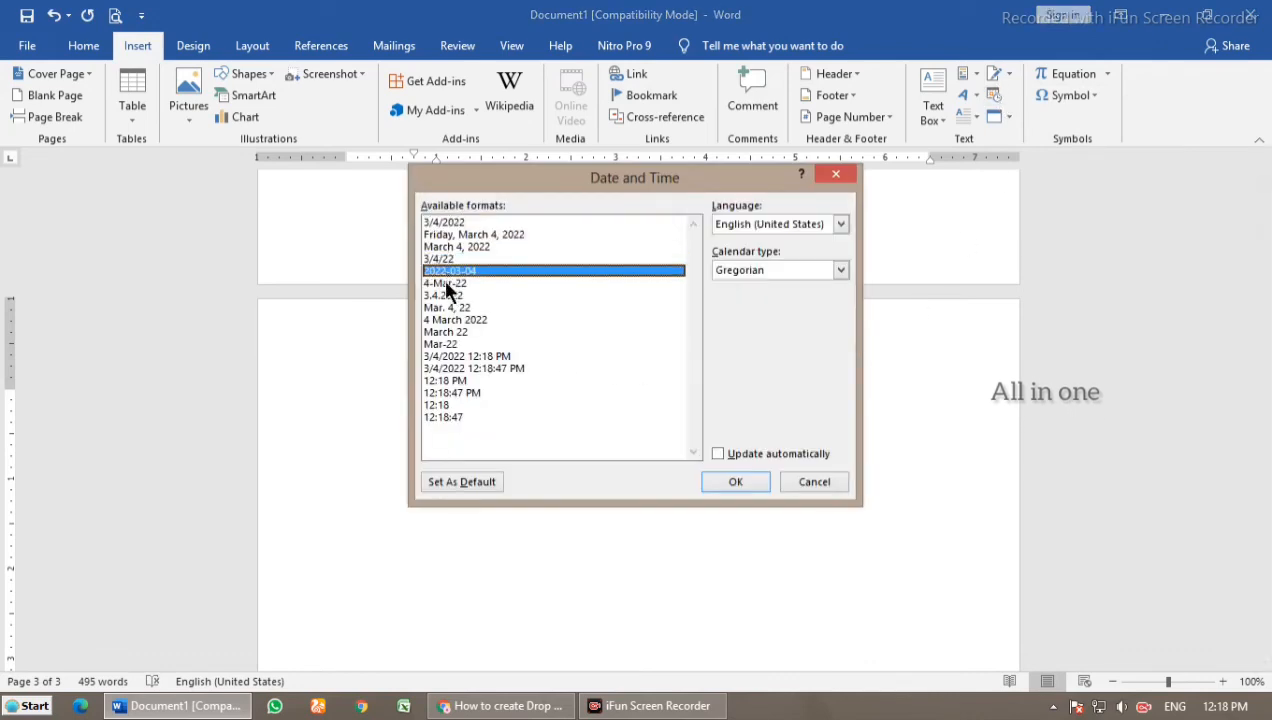
click(443, 283)
click(740, 478)
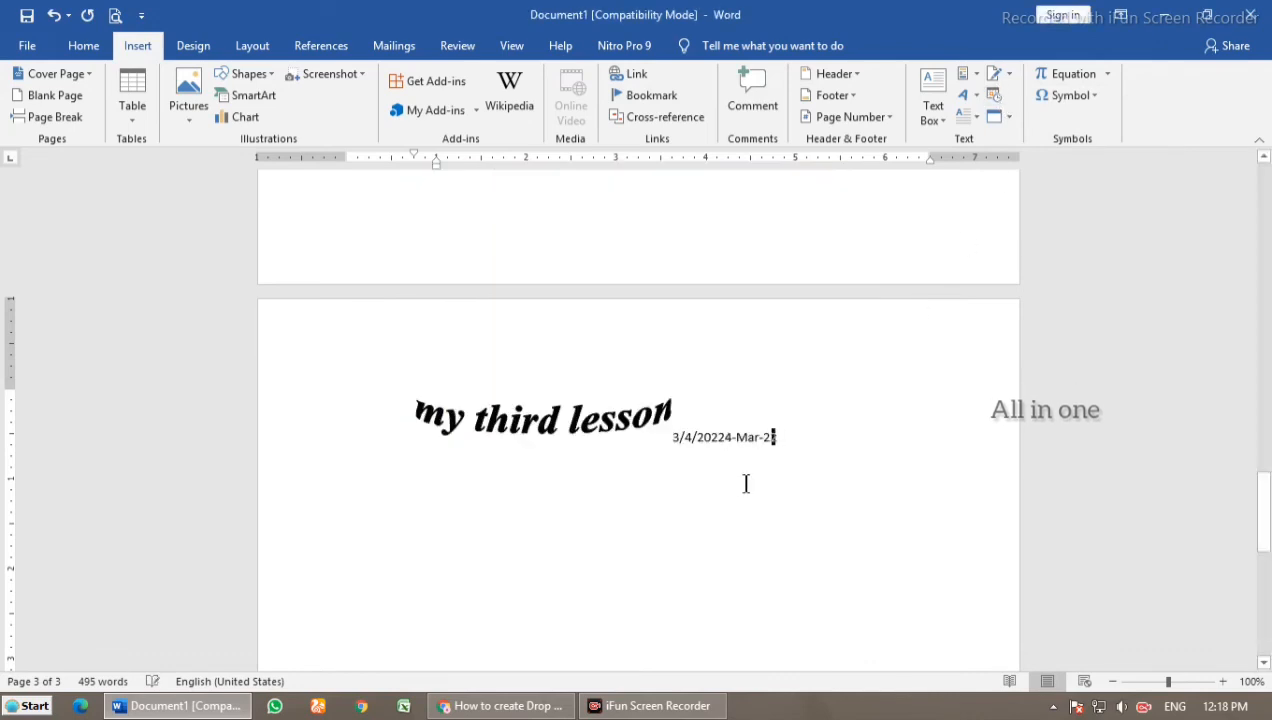
key(Return)
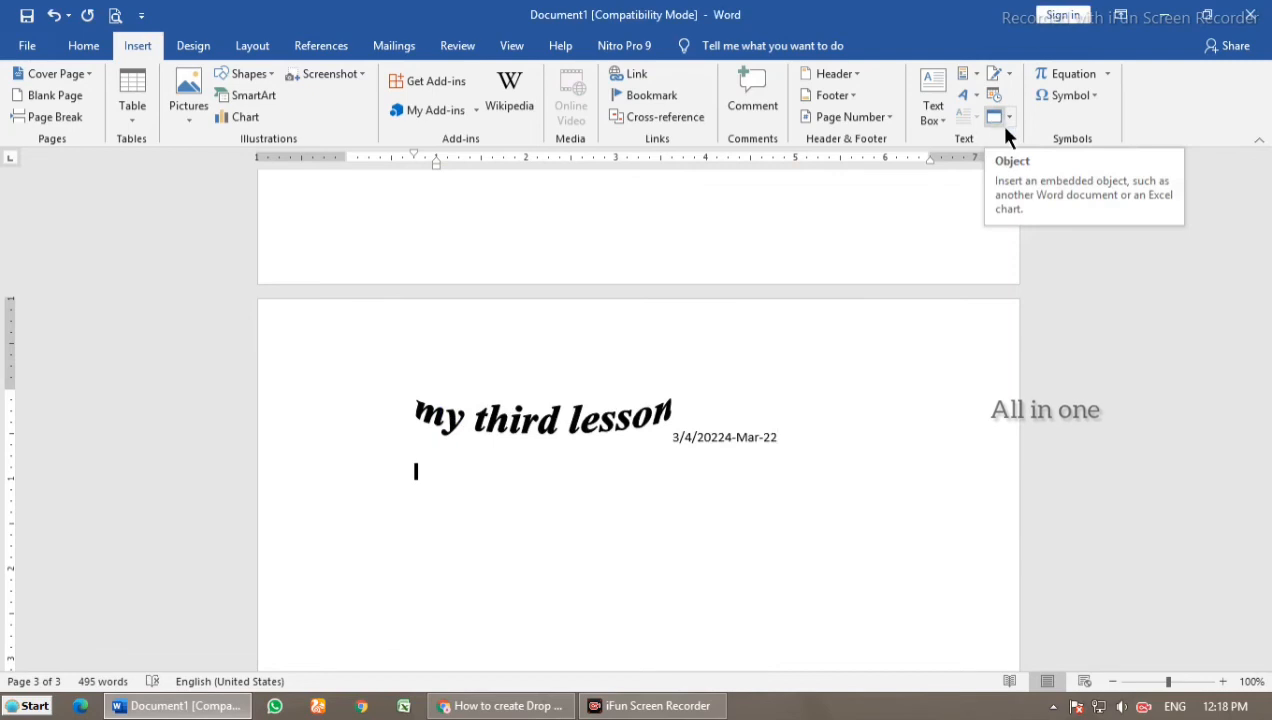
click(1010, 118)
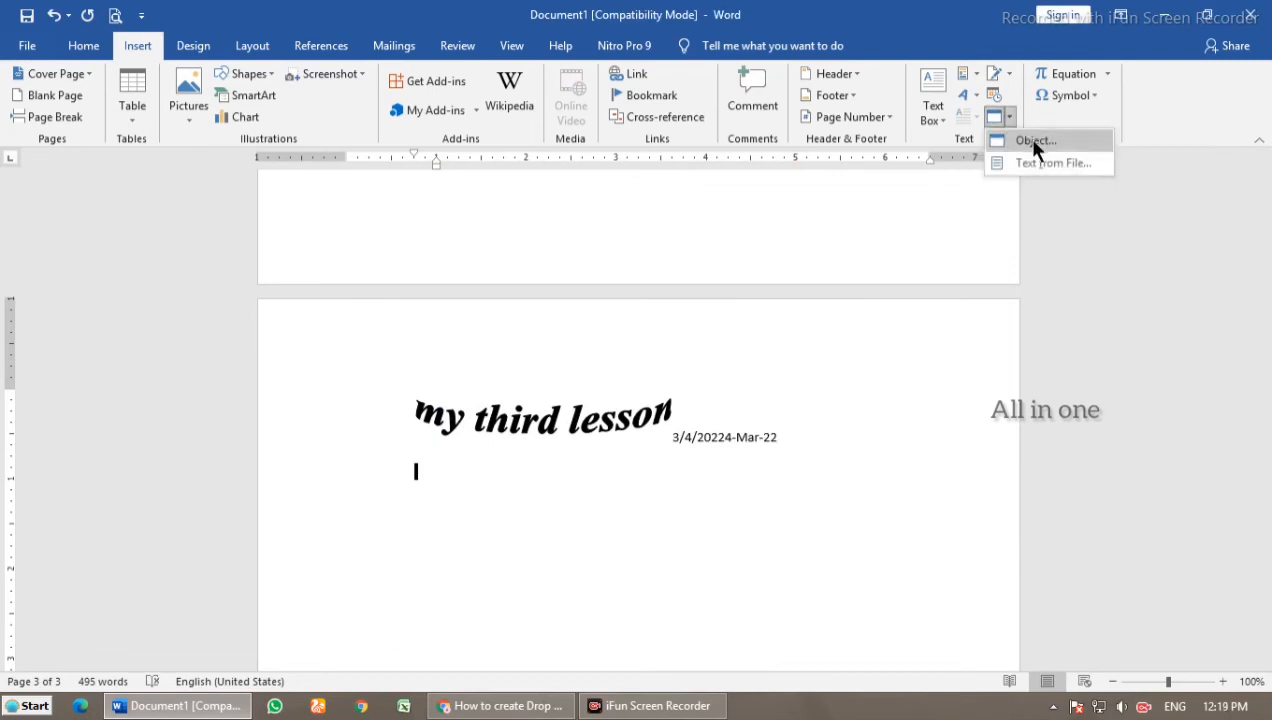
click(1030, 136)
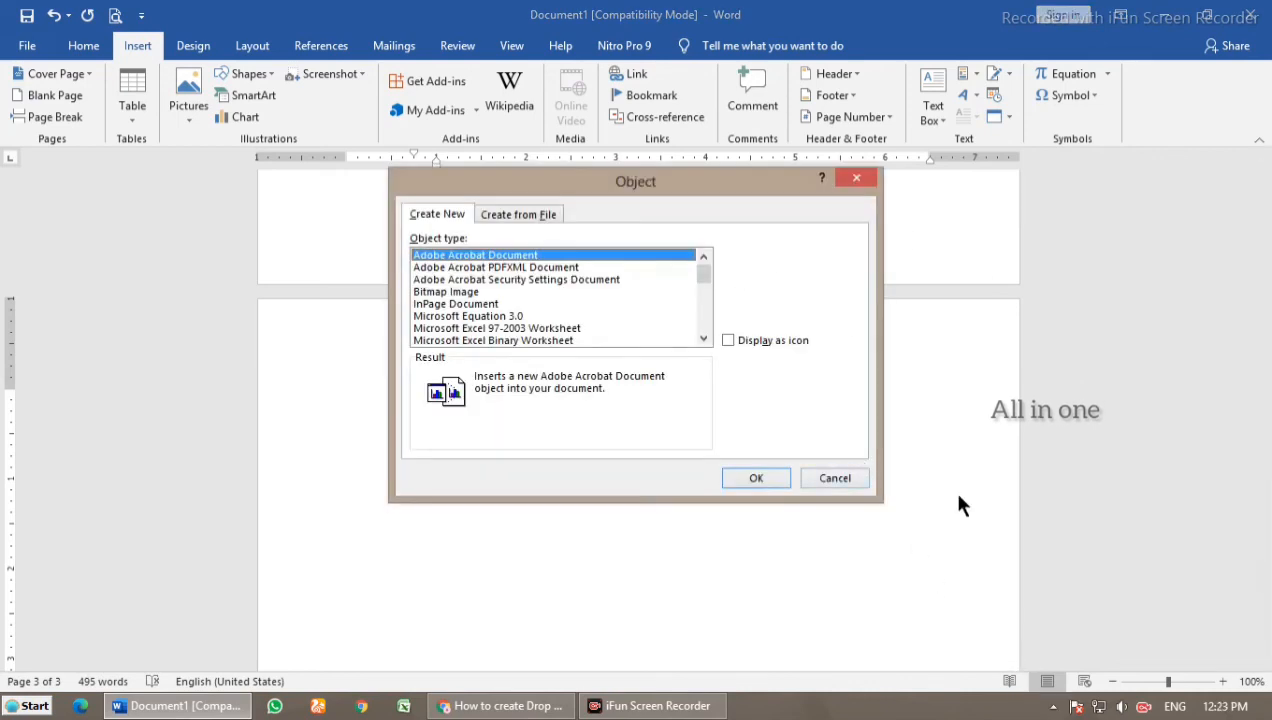
click(856, 178)
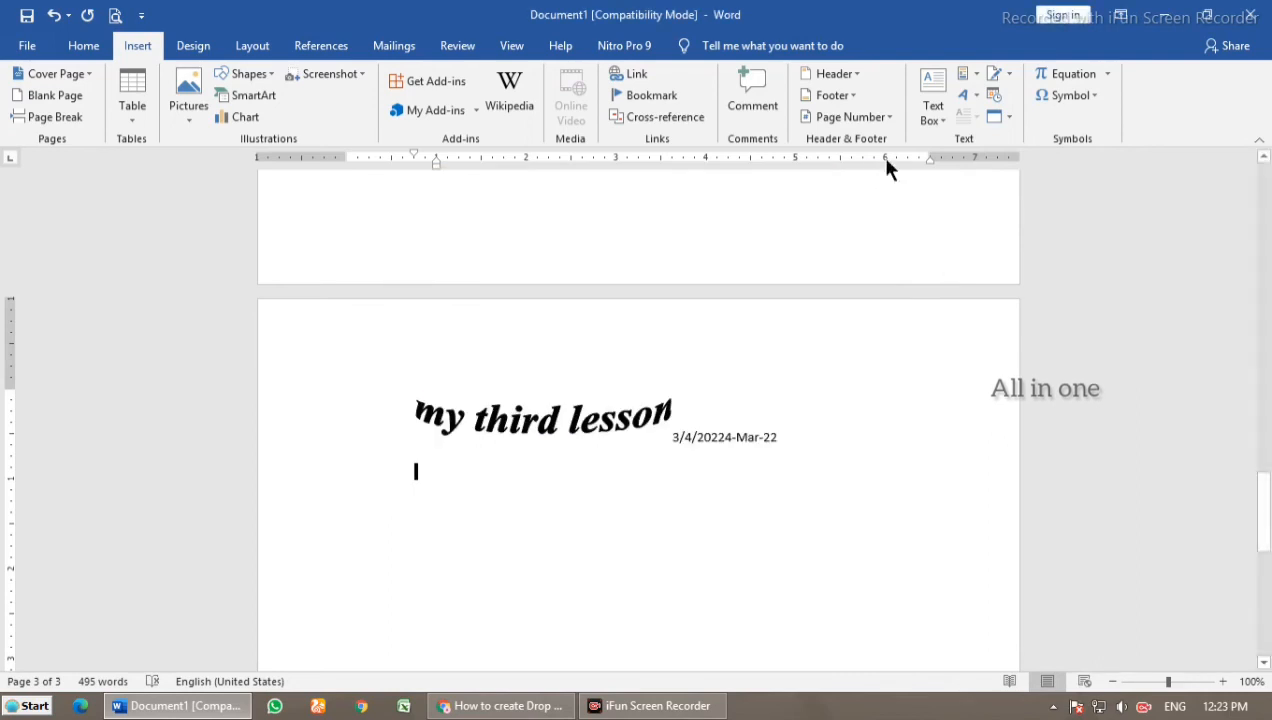
Step: Embed a new Microsoft Excel Worksheet object on the line below the dates
click(1003, 117)
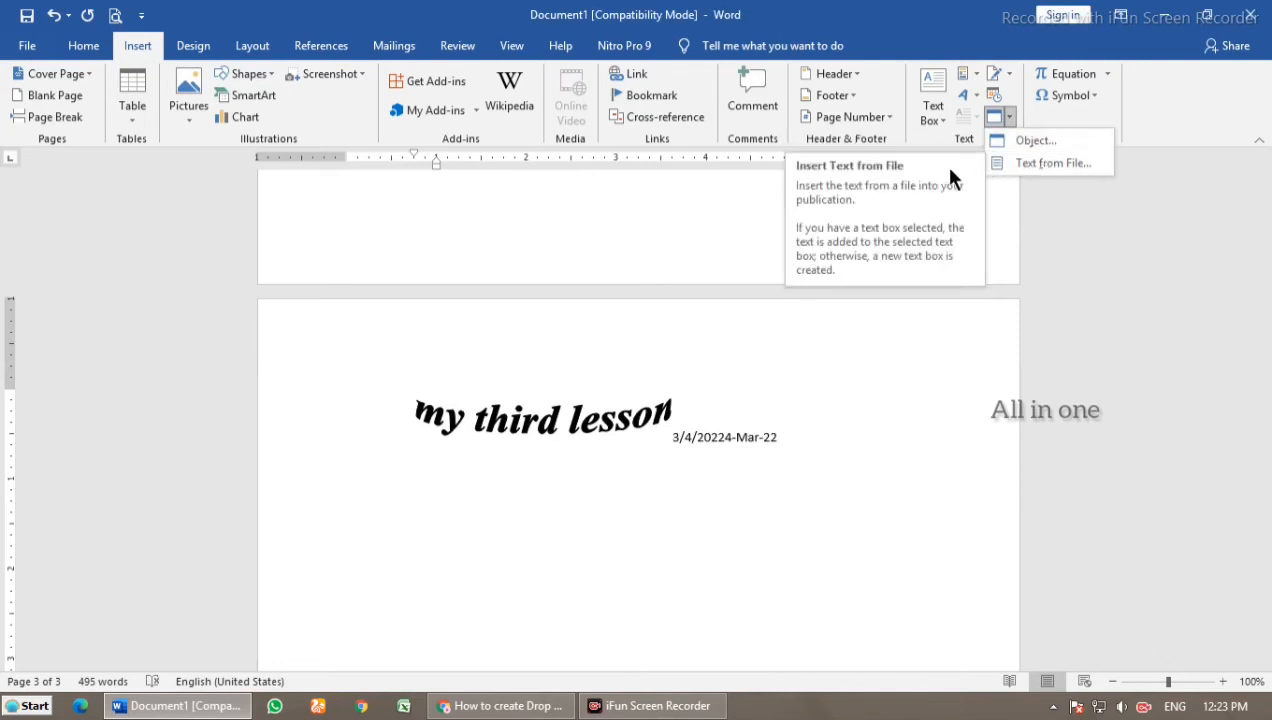
click(1035, 140)
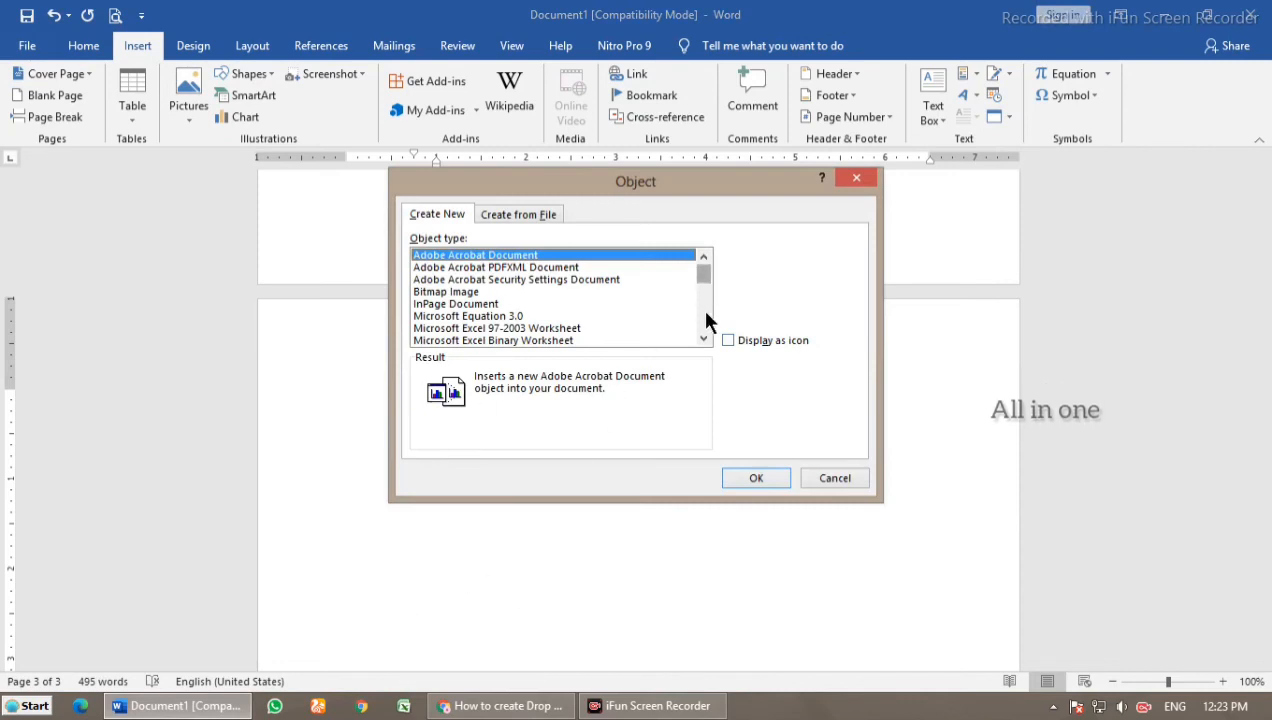
click(704, 340)
click(704, 340)
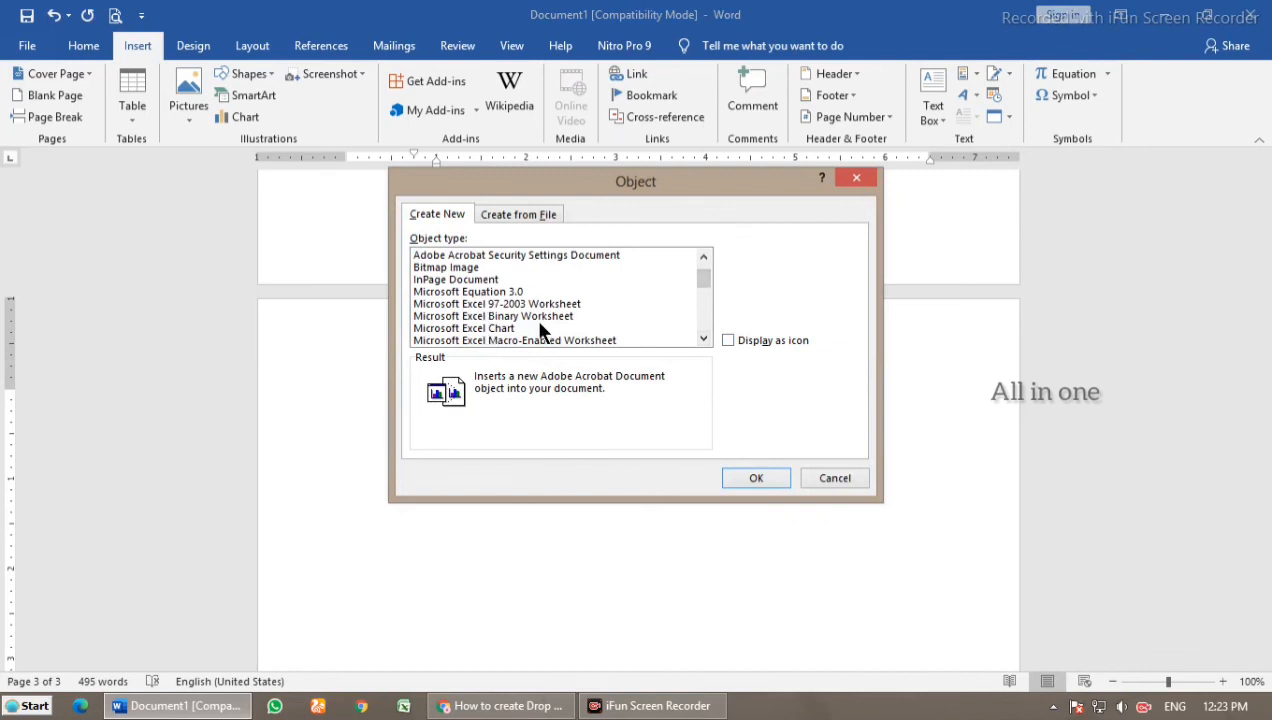
click(704, 341)
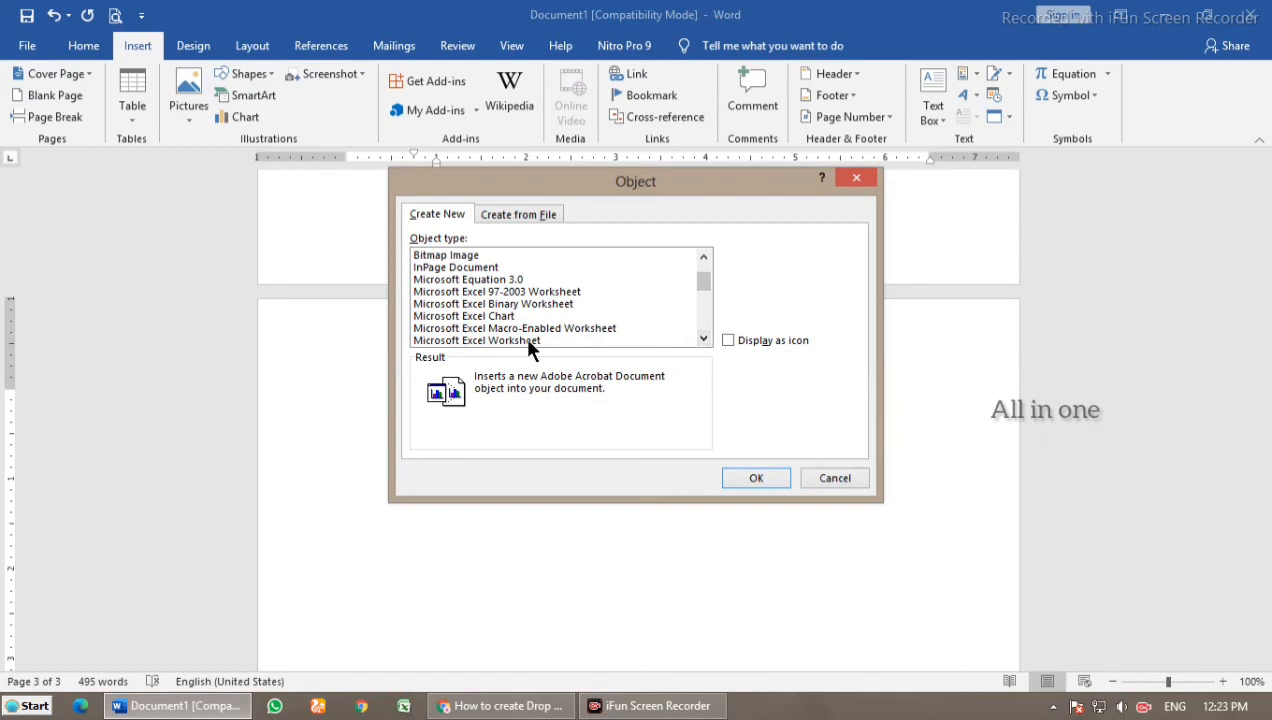
click(495, 340)
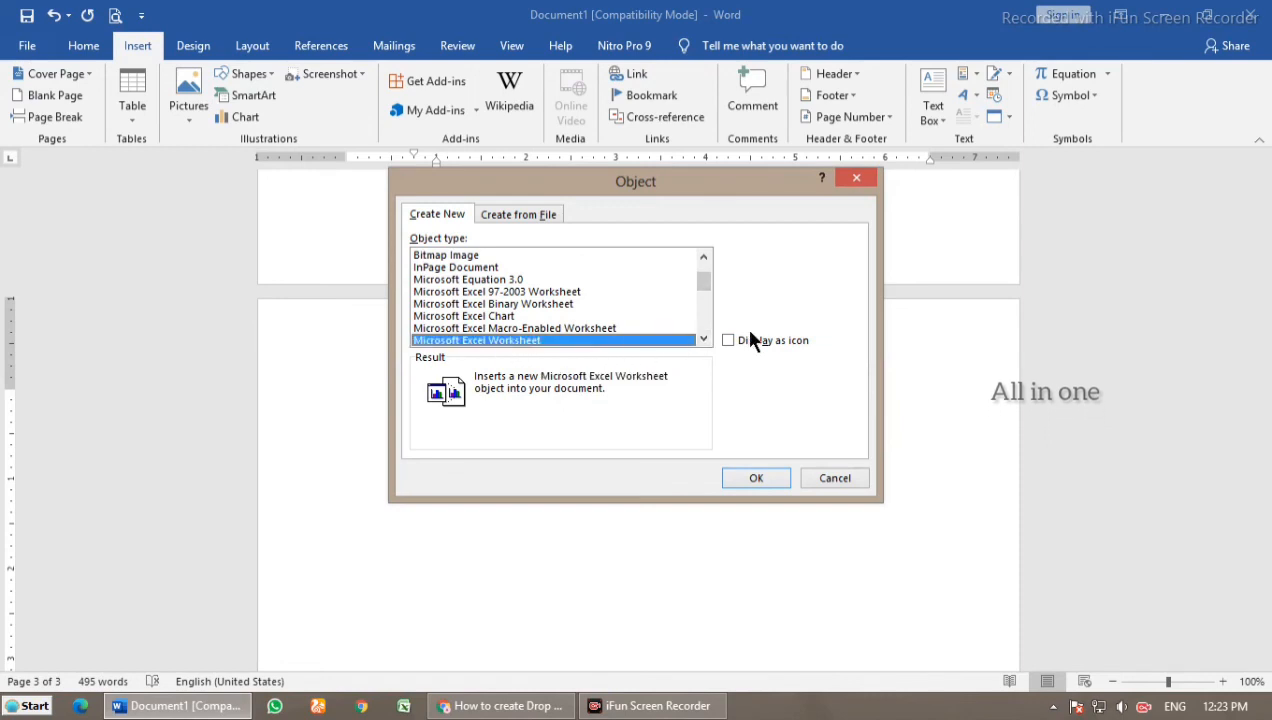
click(704, 340)
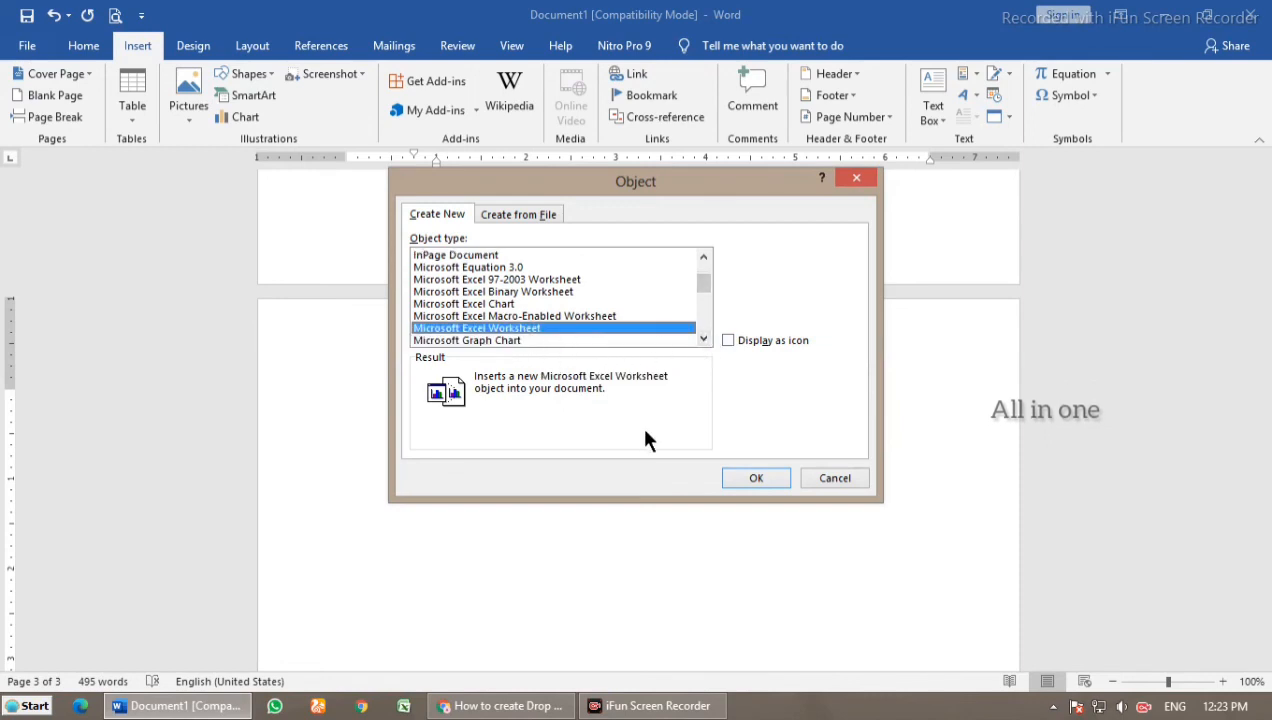
click(756, 478)
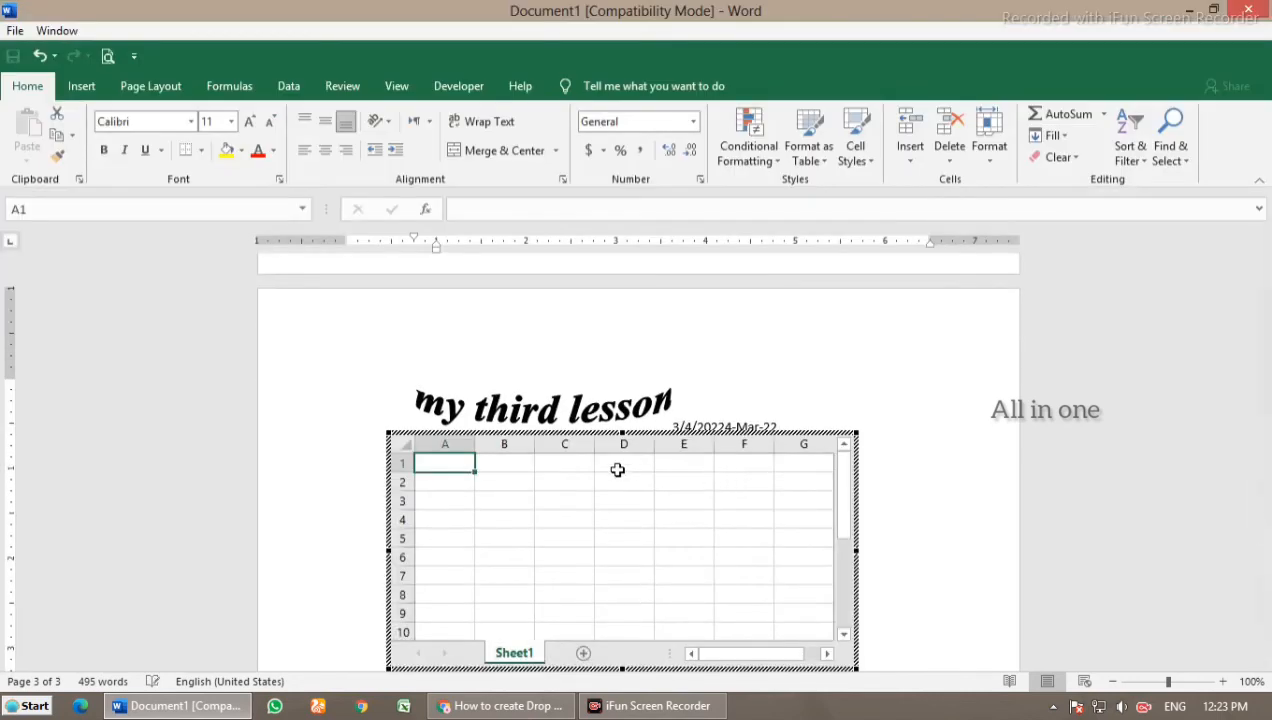
Step: Look over the embedded worksheet's cells and the Excel commands for inserting, formulas, data, review, view, developer and help
scroll(621, 479, down, 4)
scroll(590, 492, down, 1)
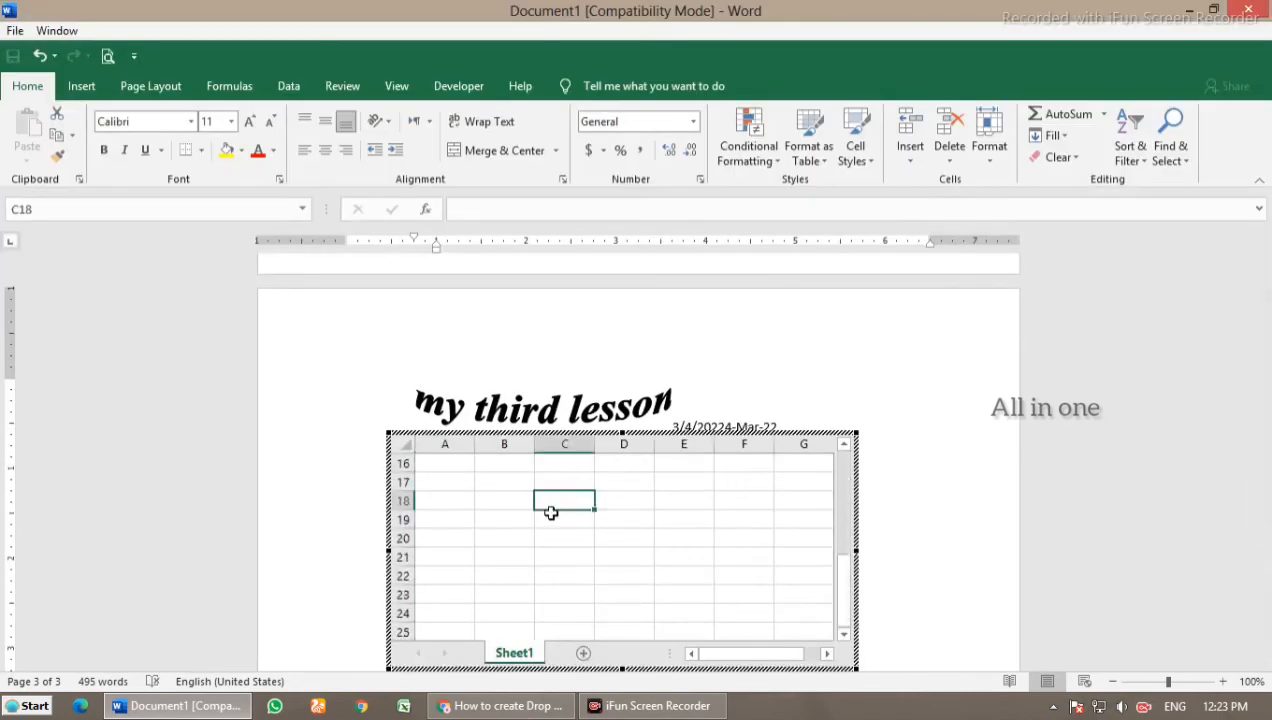
click(607, 484)
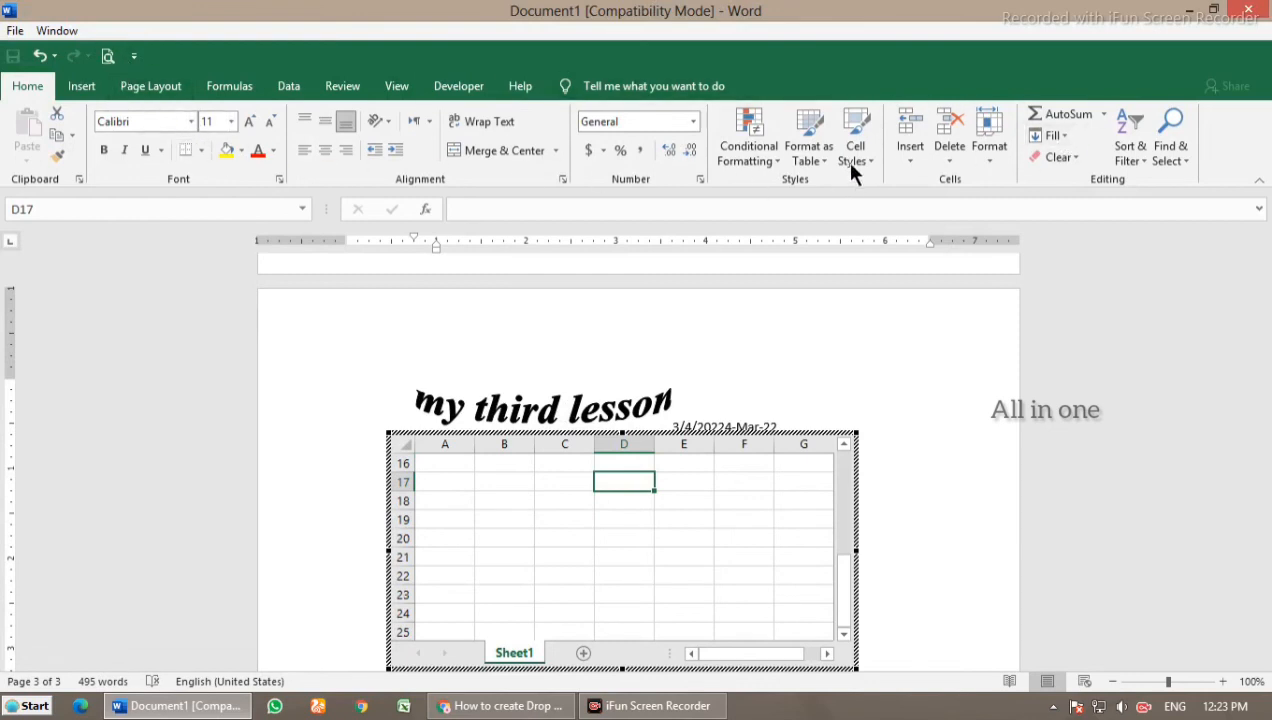
click(81, 88)
click(286, 90)
click(238, 88)
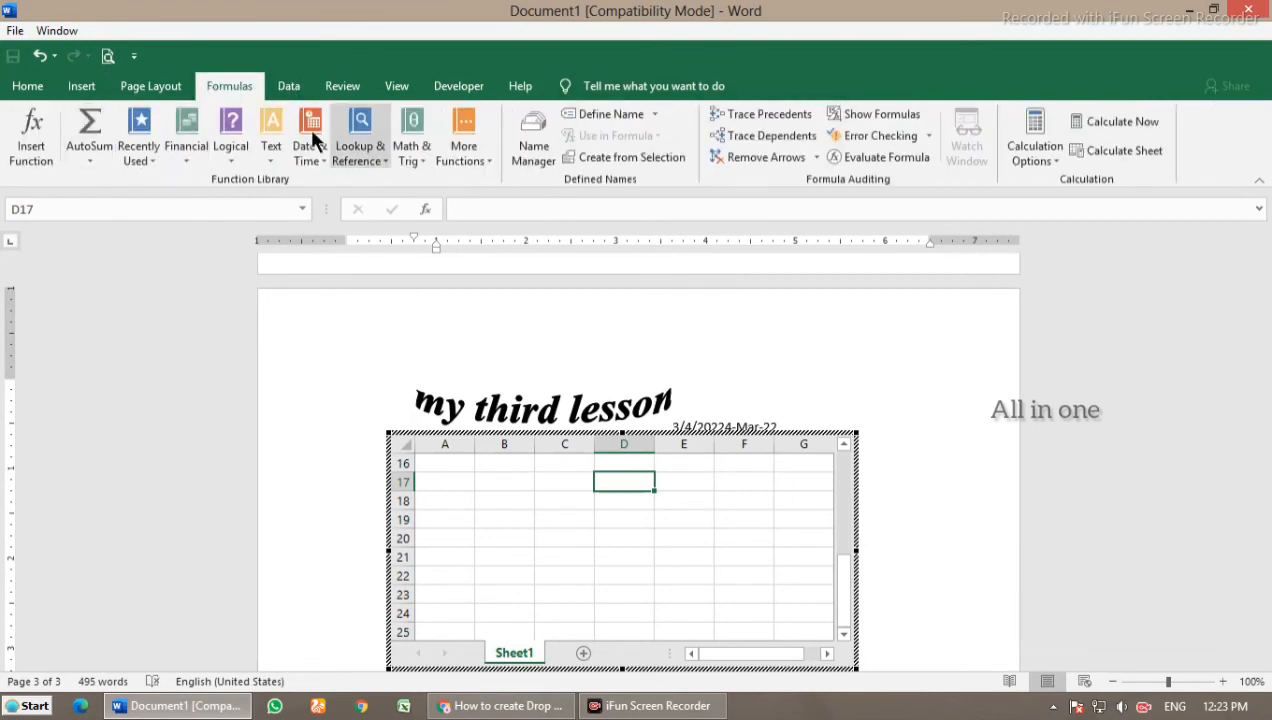
click(288, 90)
click(343, 92)
click(403, 92)
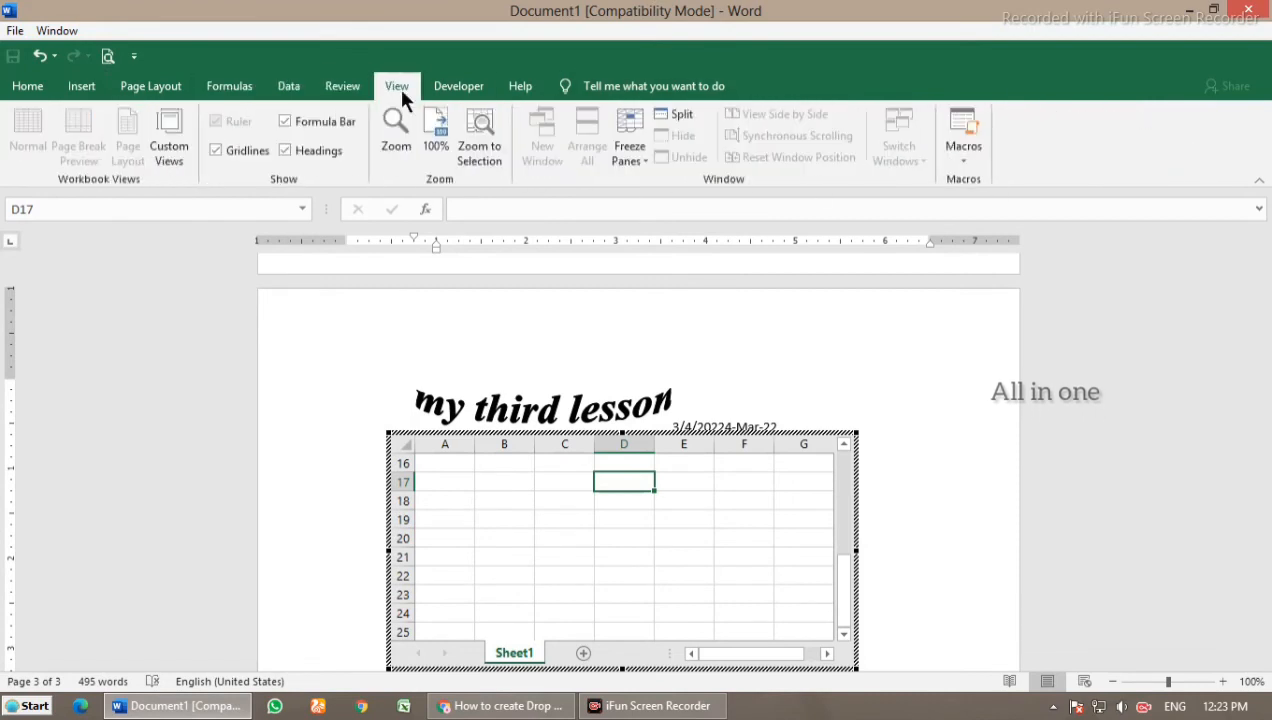
click(472, 89)
click(520, 88)
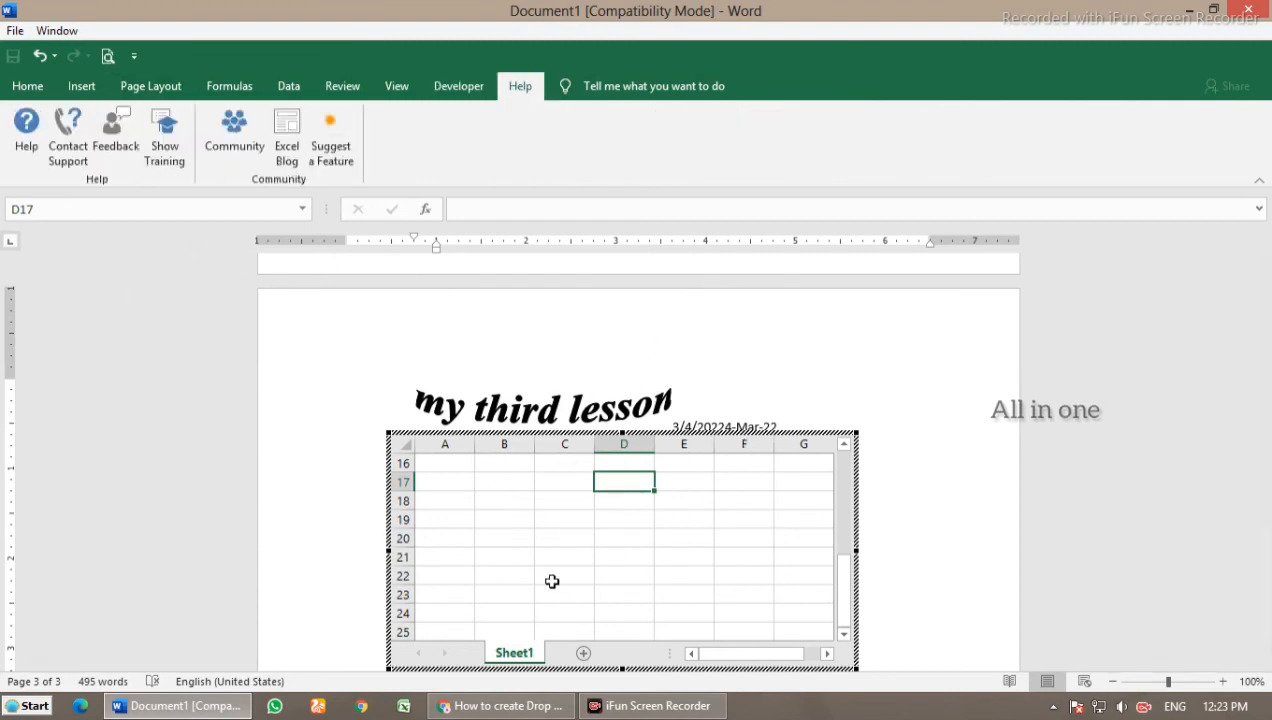
Step: Add two more sheets to the embedded worksheet, widen its frame to show columns A to I, and return to the document
click(470, 483)
click(497, 484)
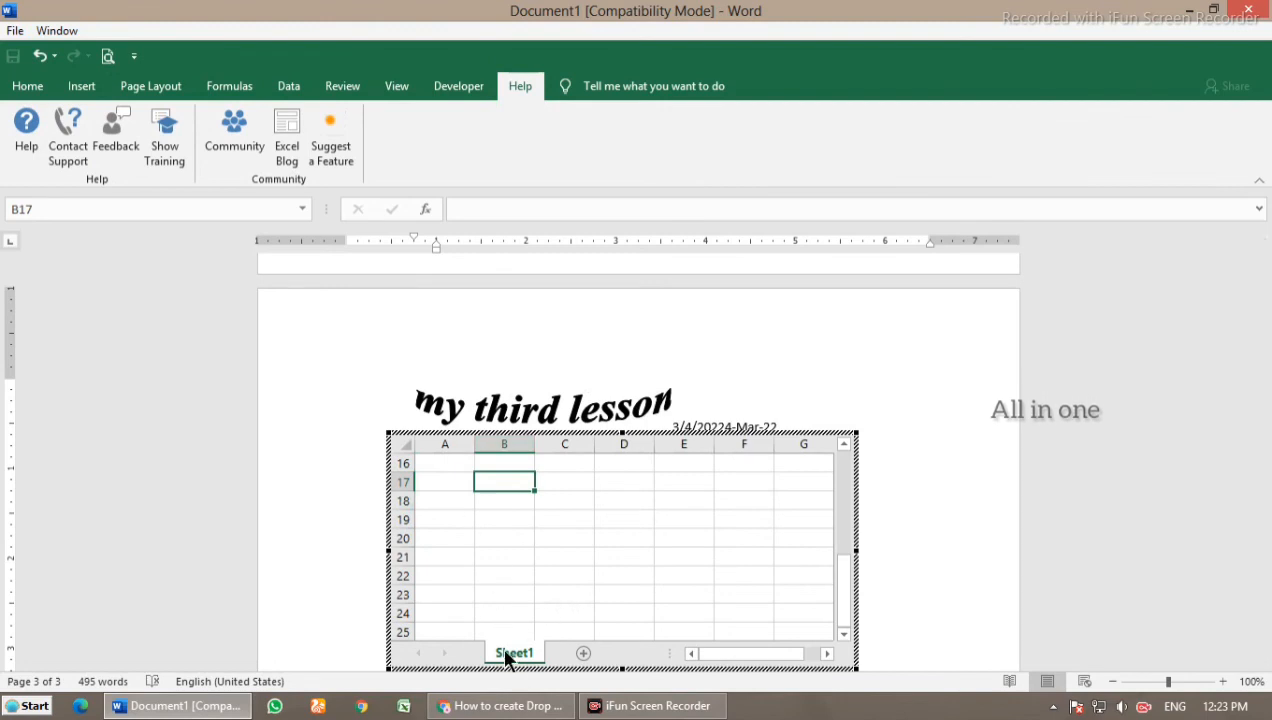
click(584, 654)
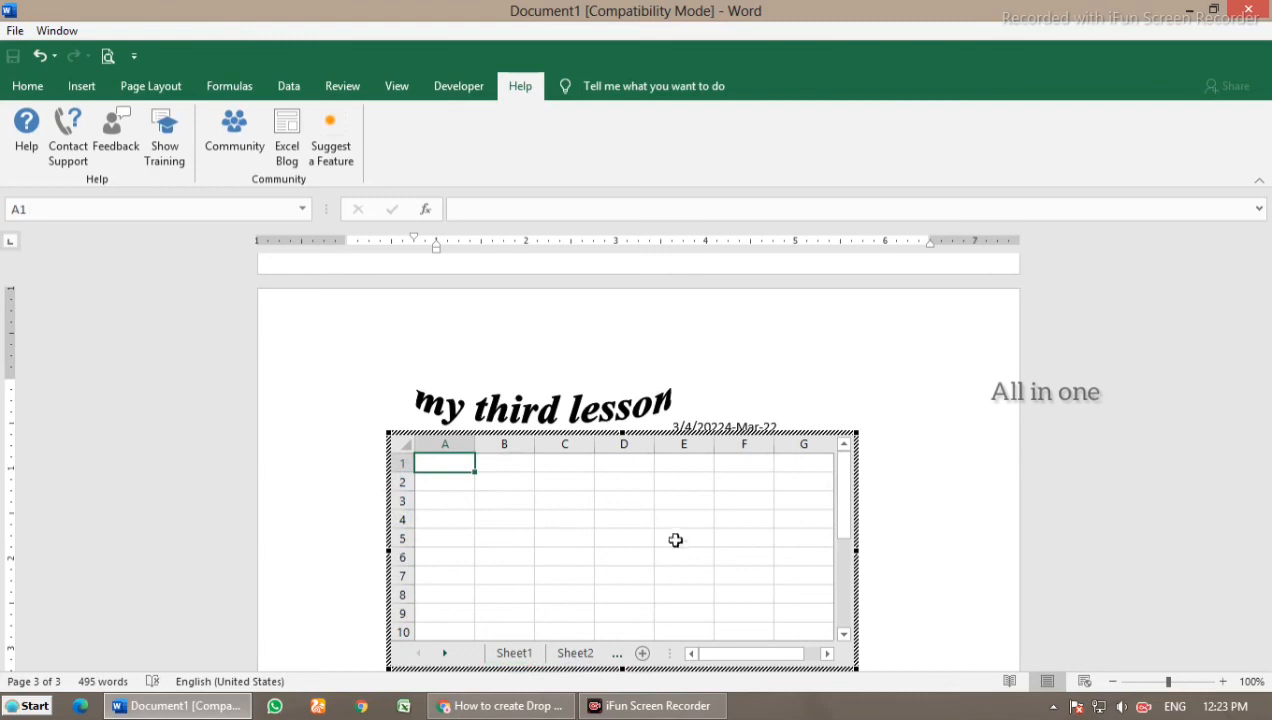
drag(856, 549, 976, 542)
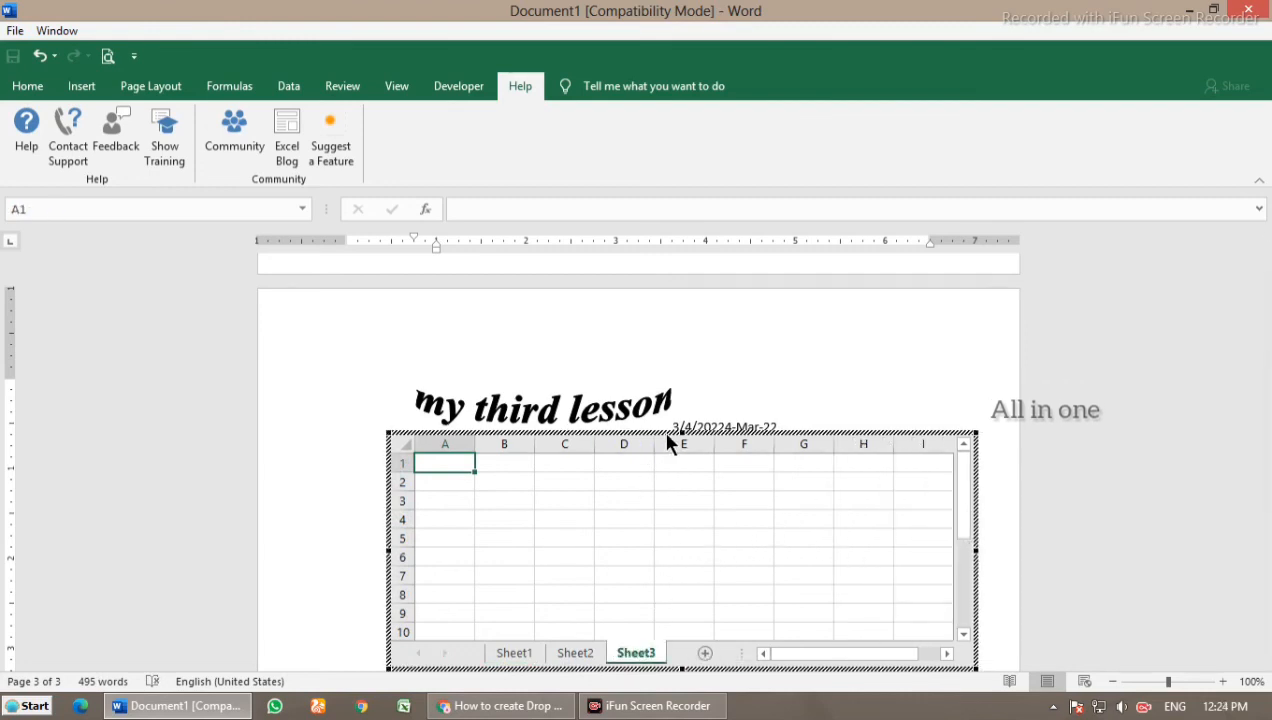
click(677, 346)
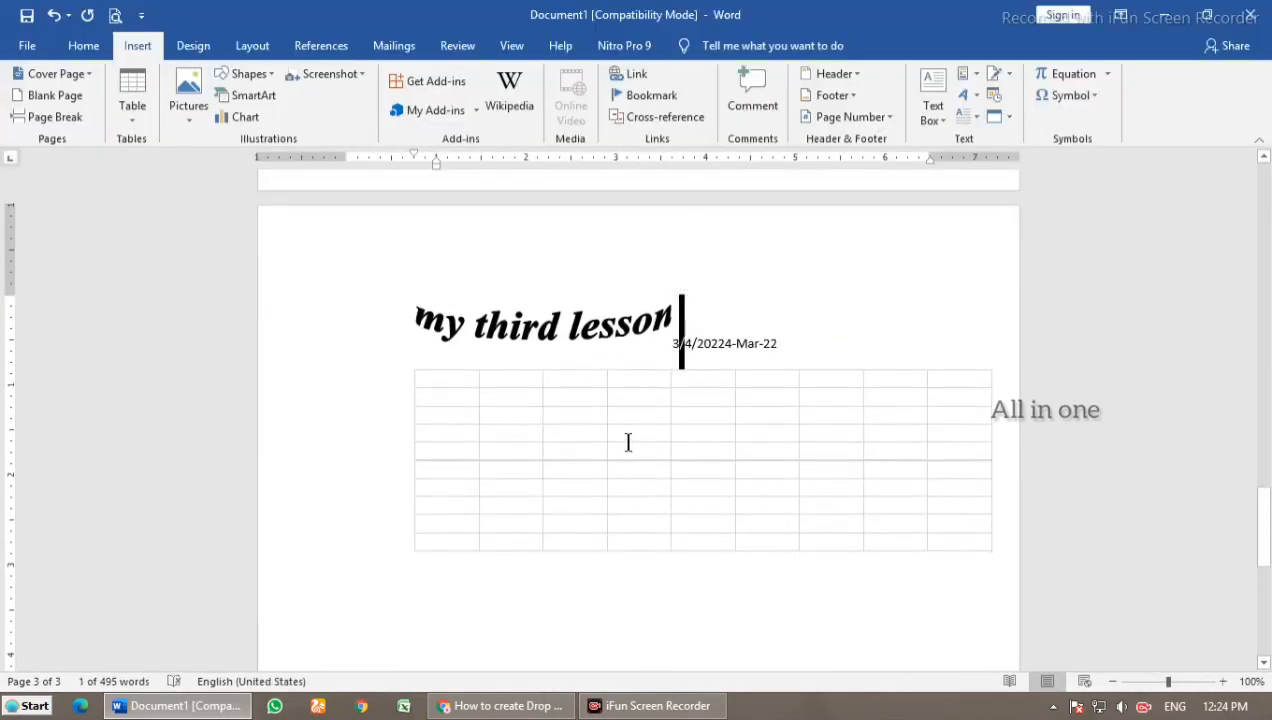
Step: Reopen the embedded worksheet for editing, return to the document, and undo the worksheet's insertion
click(528, 400)
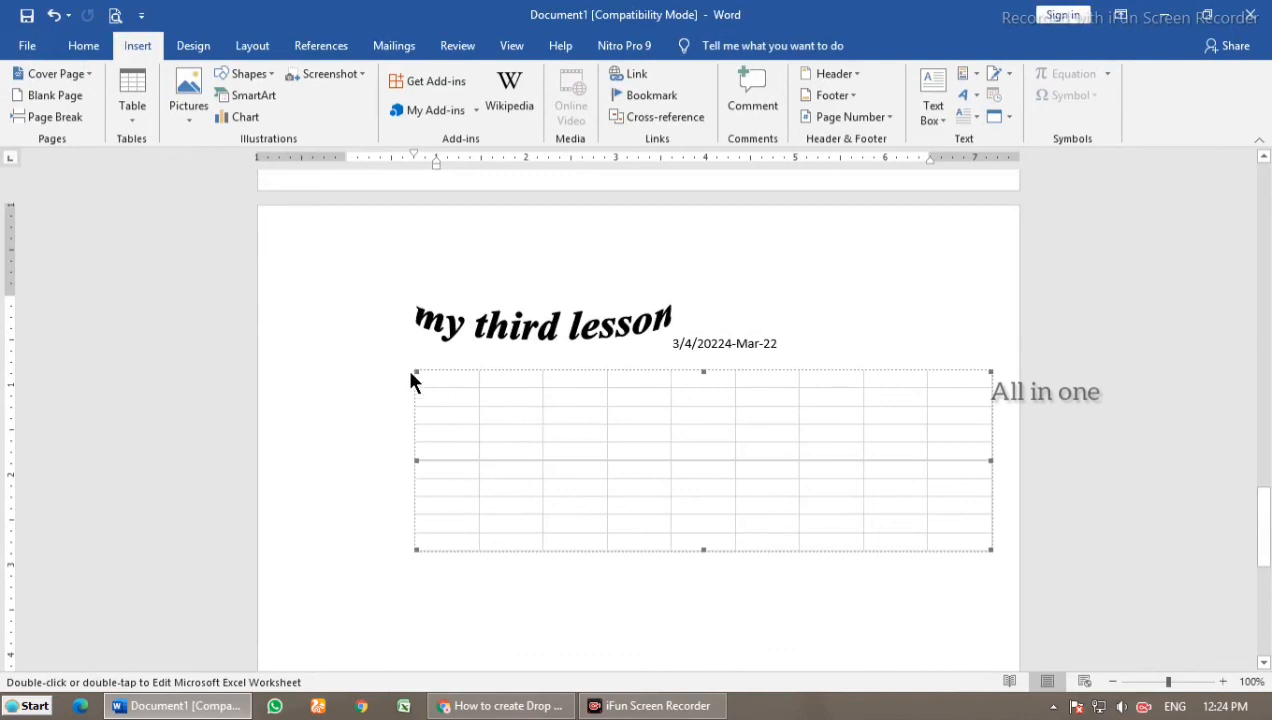
double_click(441, 392)
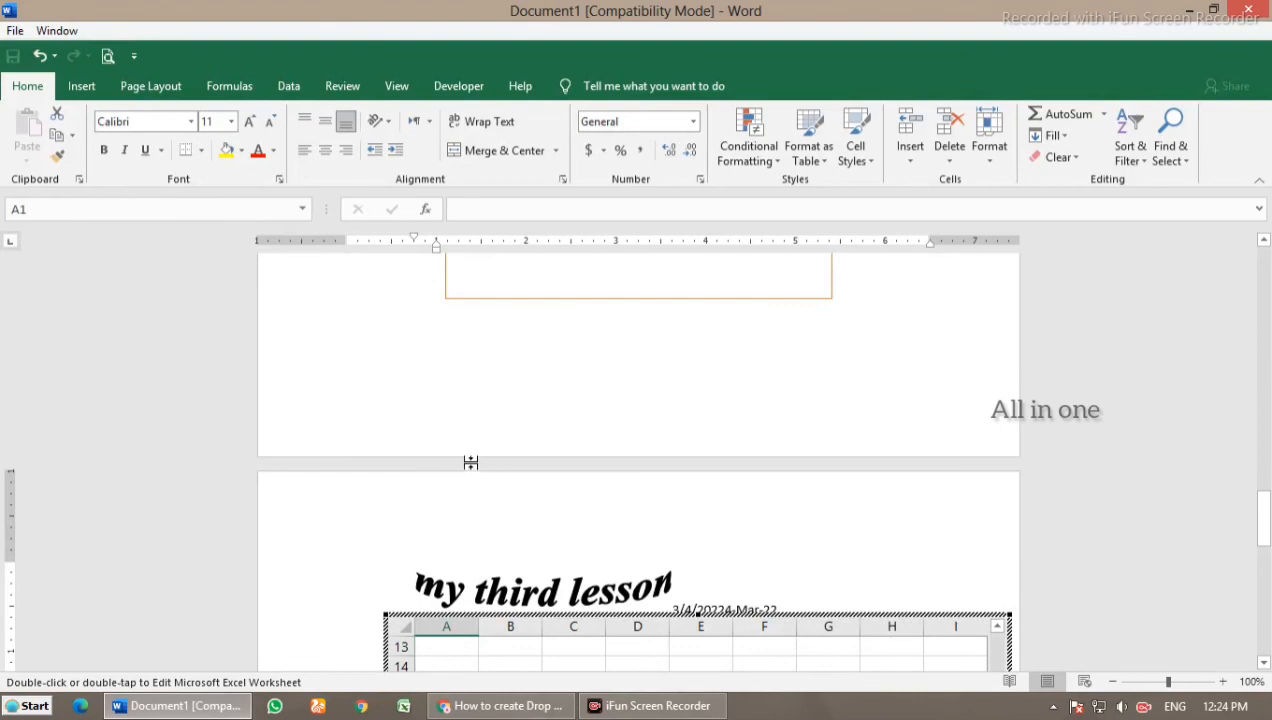
click(379, 455)
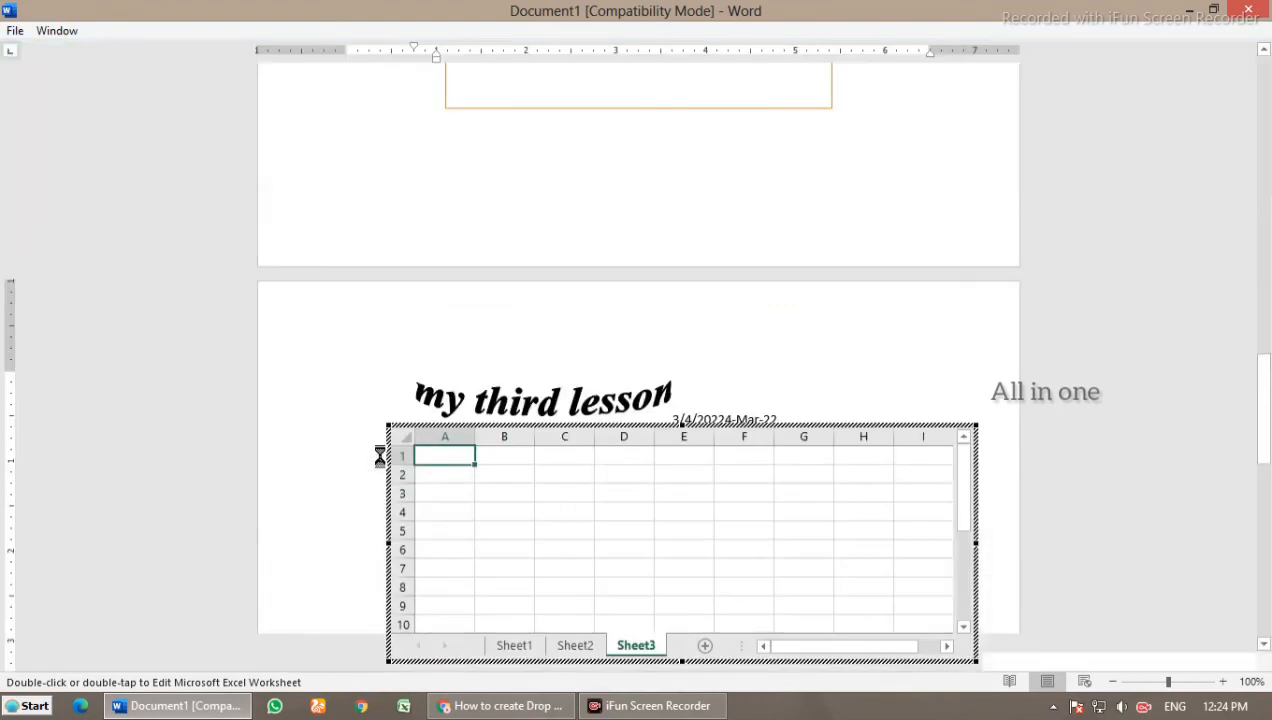
scroll(379, 455, down, 4)
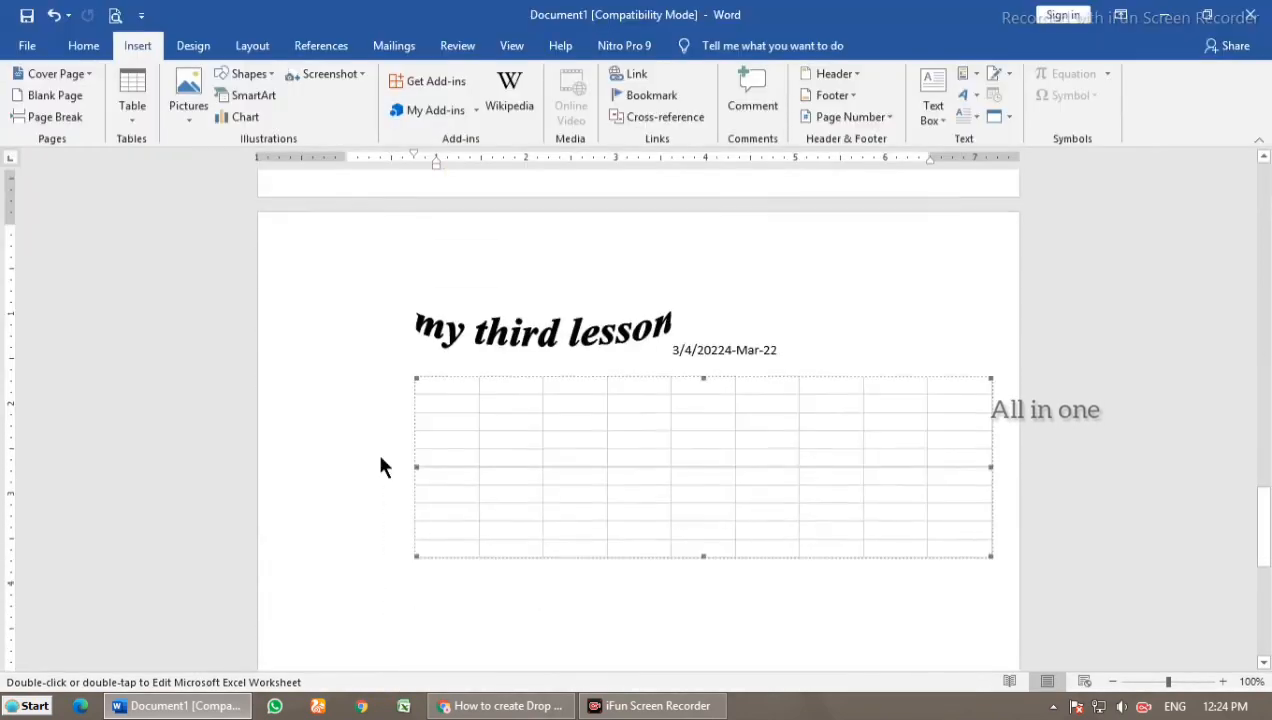
key(ctrl+z)
click(632, 406)
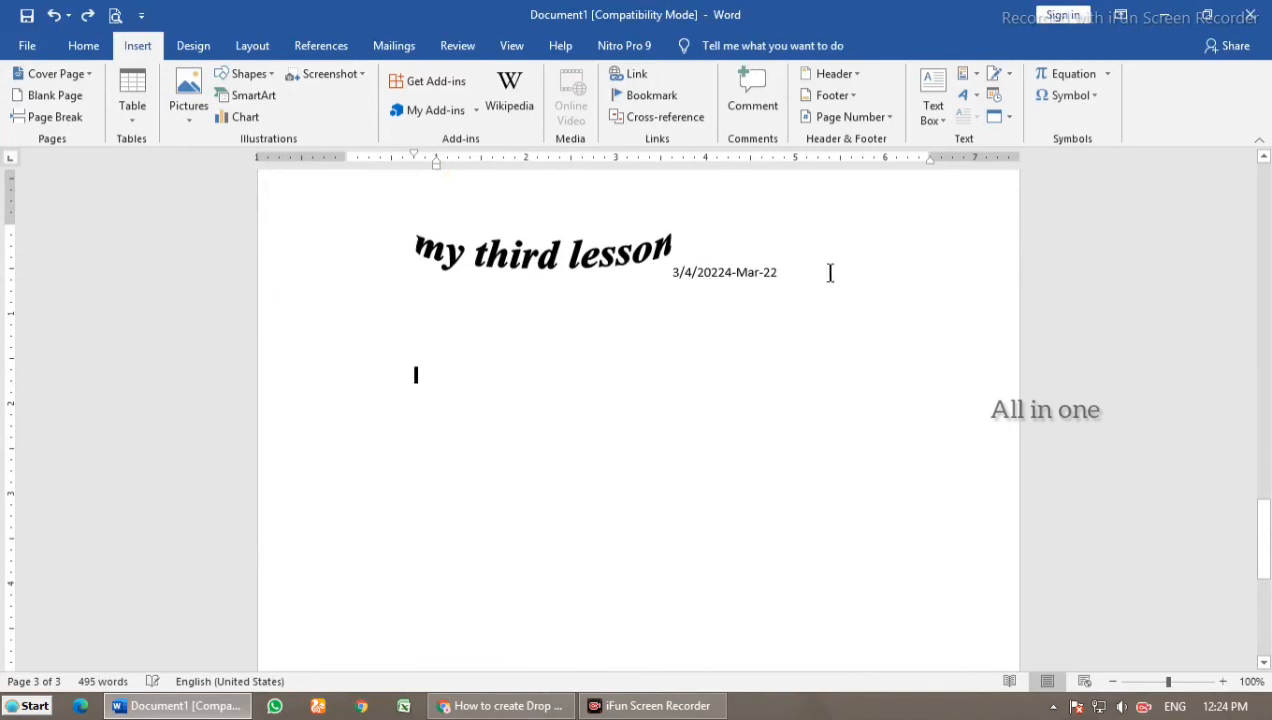
Step: Insert the text of the Desktop file CHARGE ASSUMPTION REPORT.docx on the line below the dates on page 3
click(1008, 121)
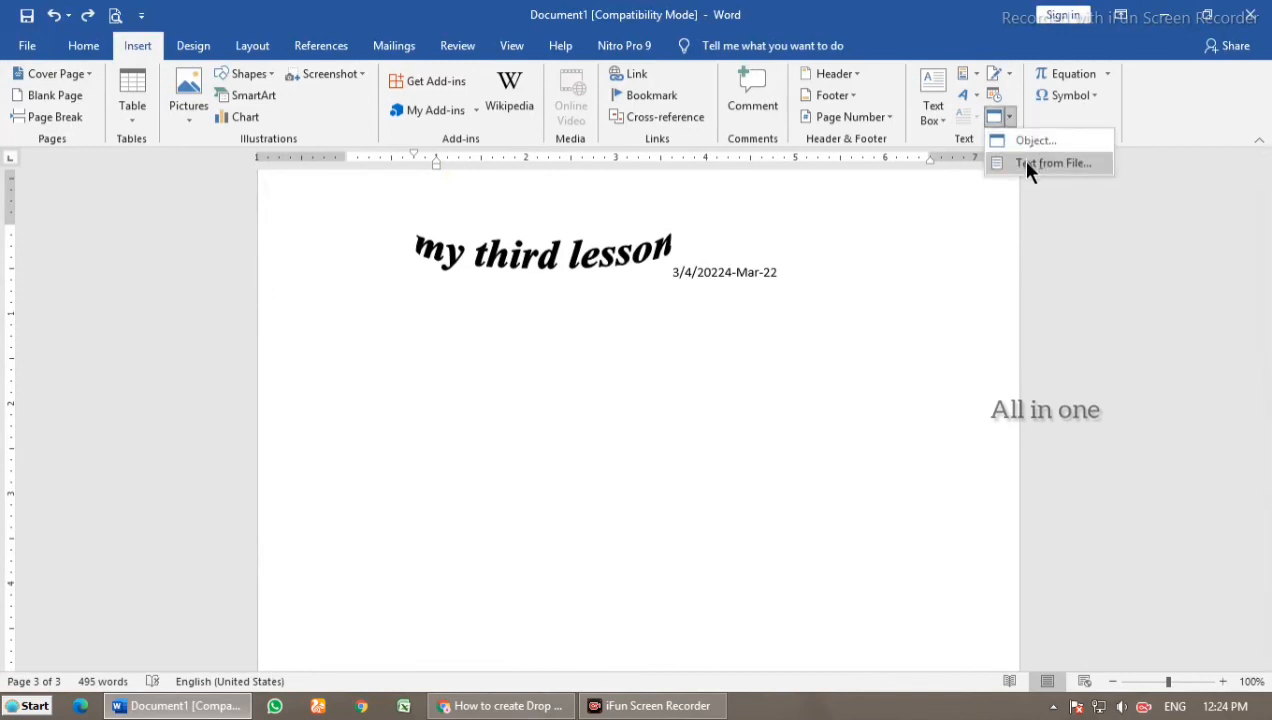
click(1025, 162)
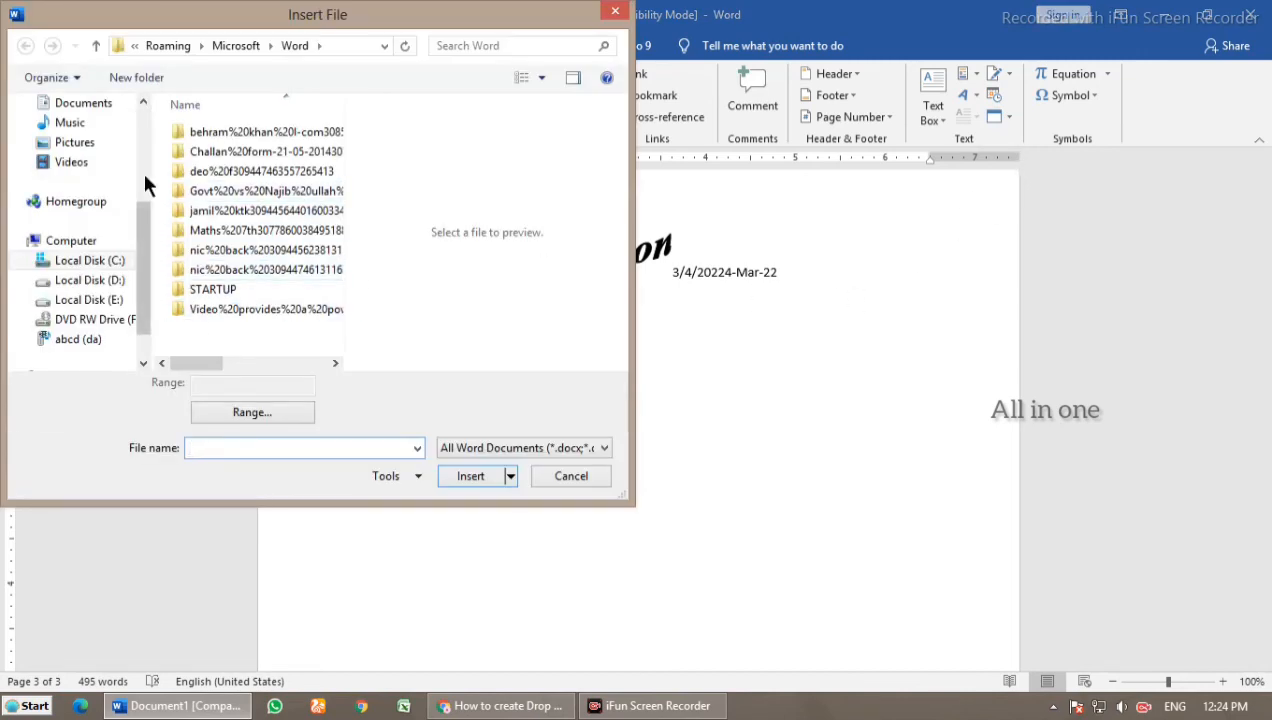
scroll(152, 202, up, 3)
scroll(141, 280, down, 4)
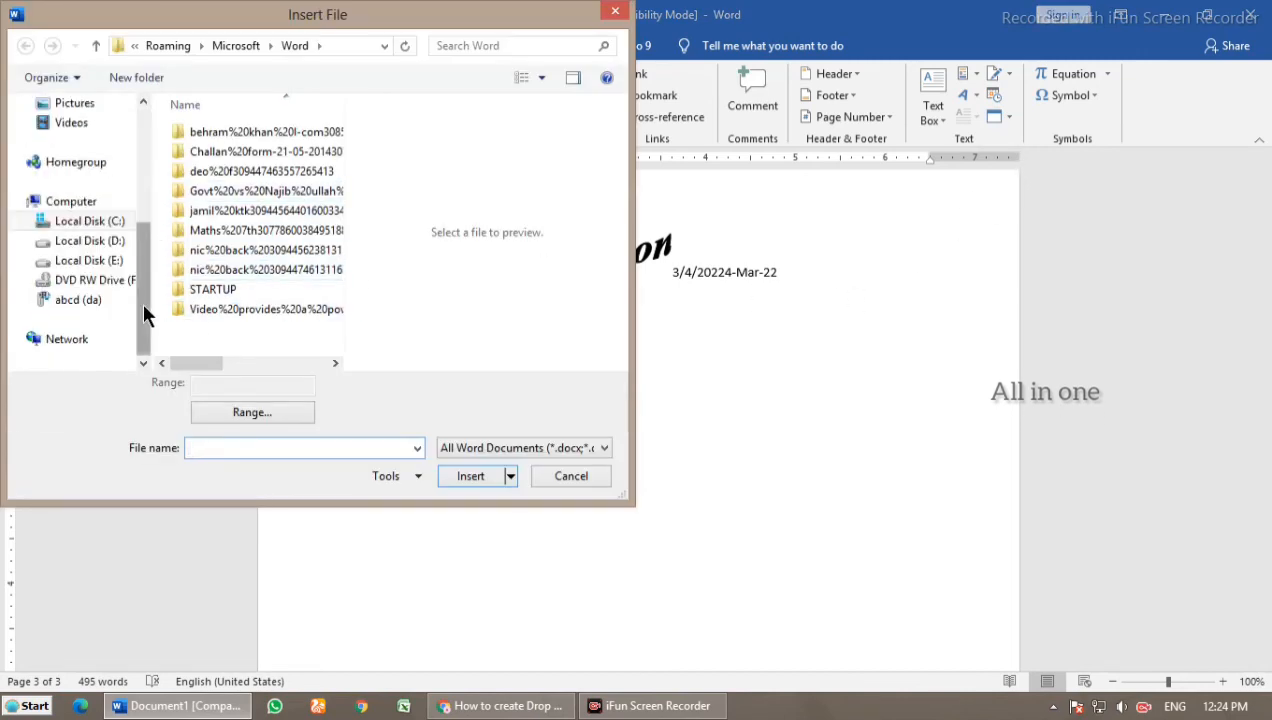
scroll(110, 140, up, 4)
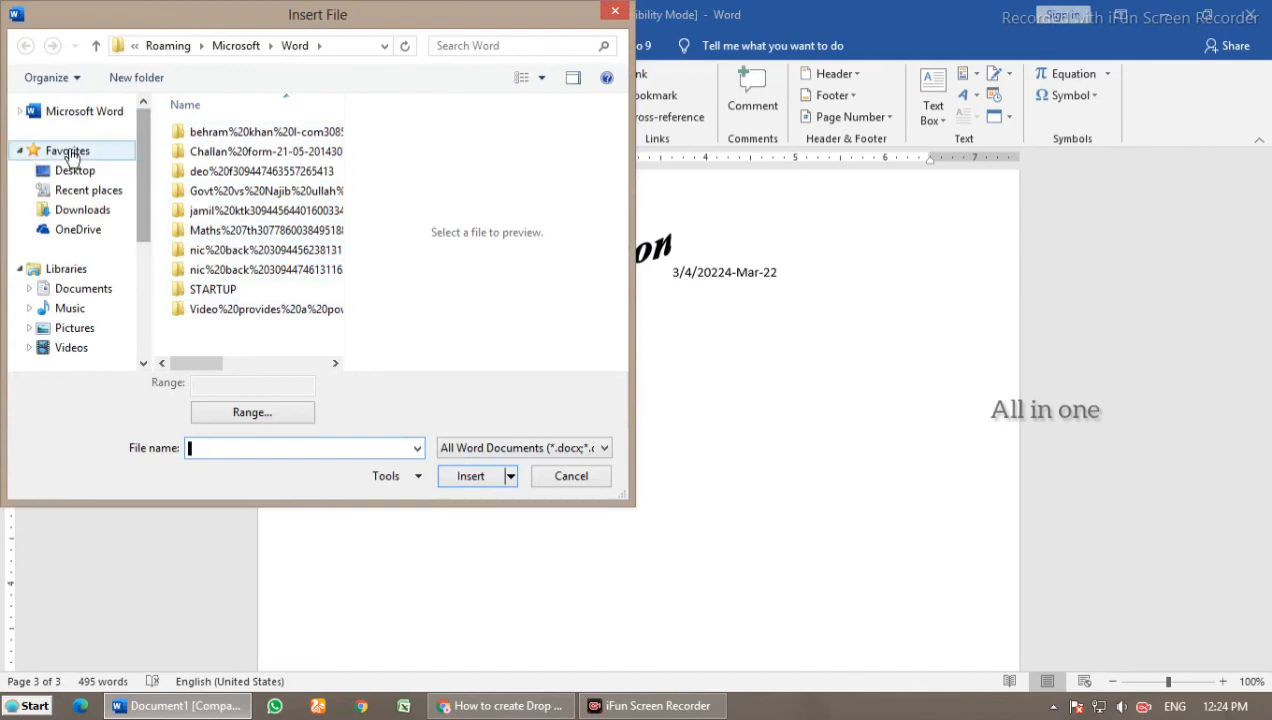
click(90, 177)
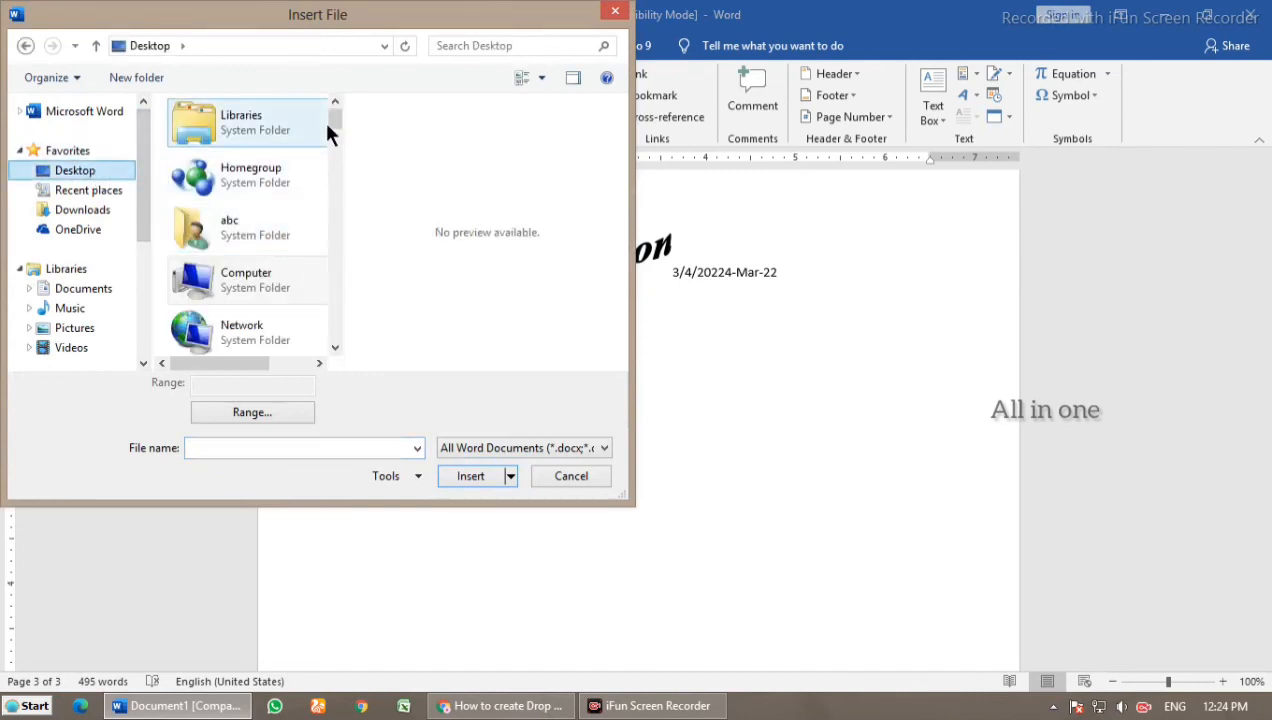
drag(336, 130, 336, 188)
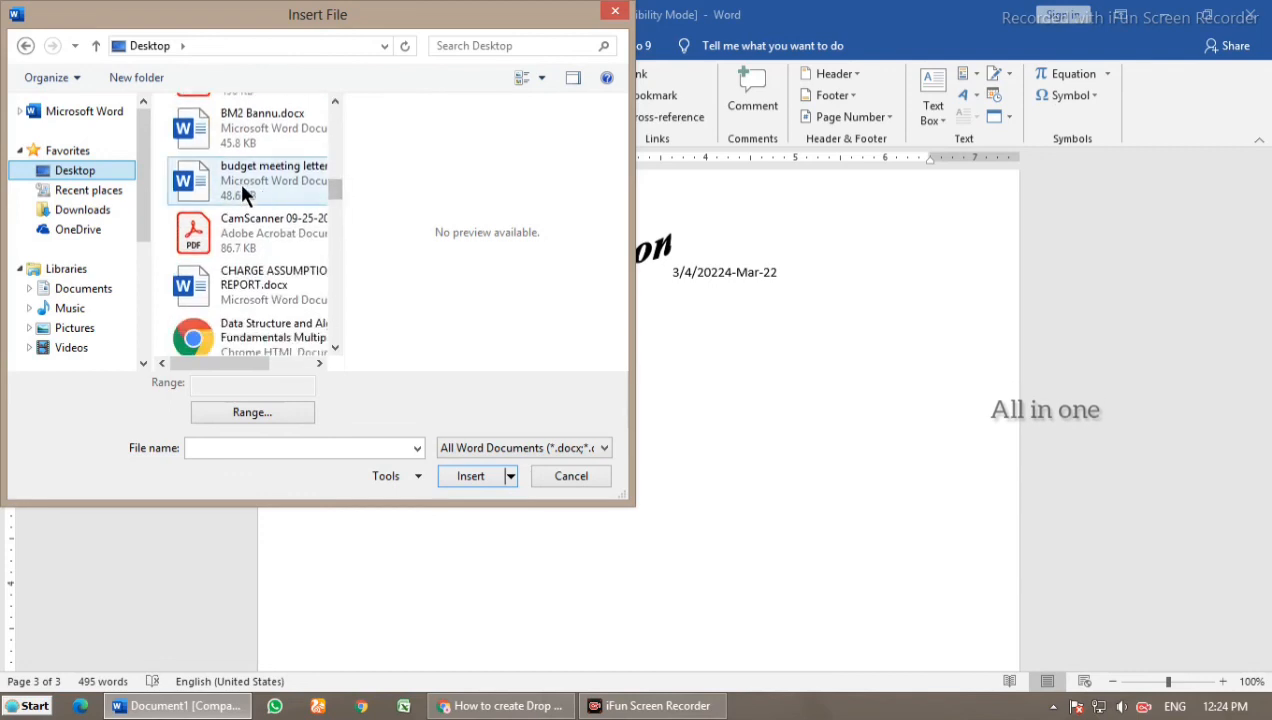
click(265, 289)
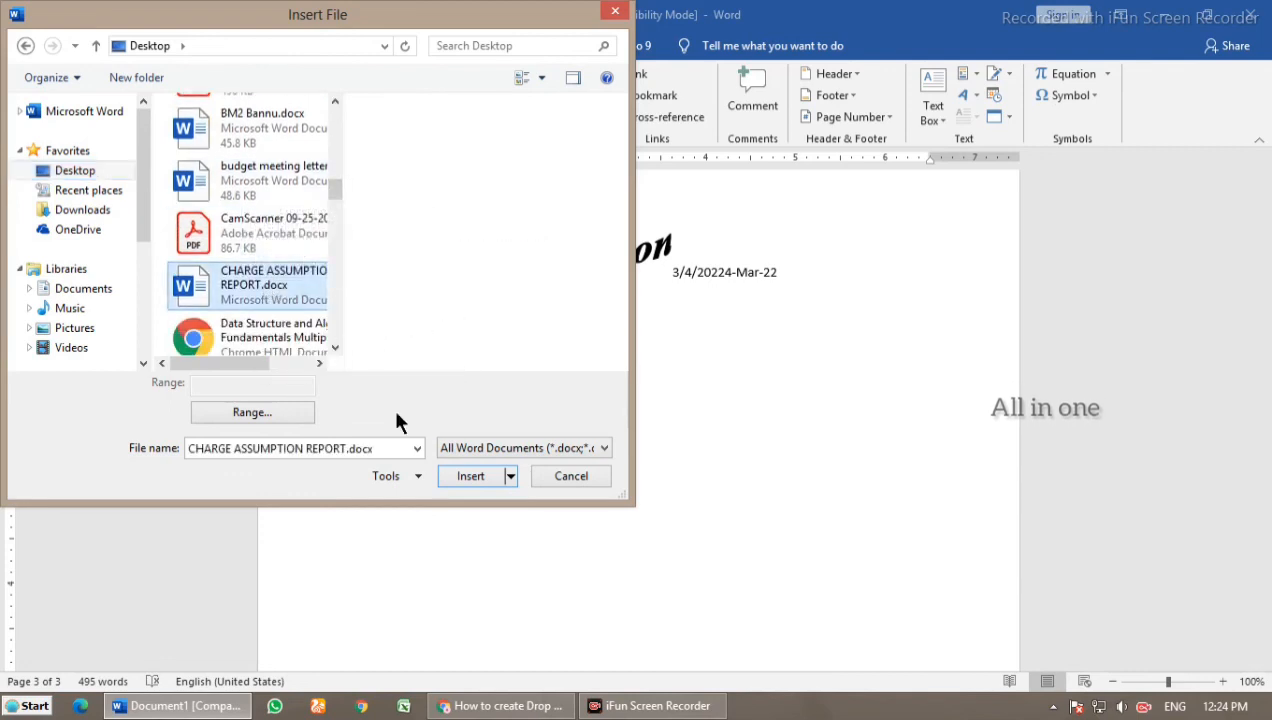
click(470, 476)
Step: Look through the inserted charge assumption report and undo its insertion
scroll(689, 390, up, 3)
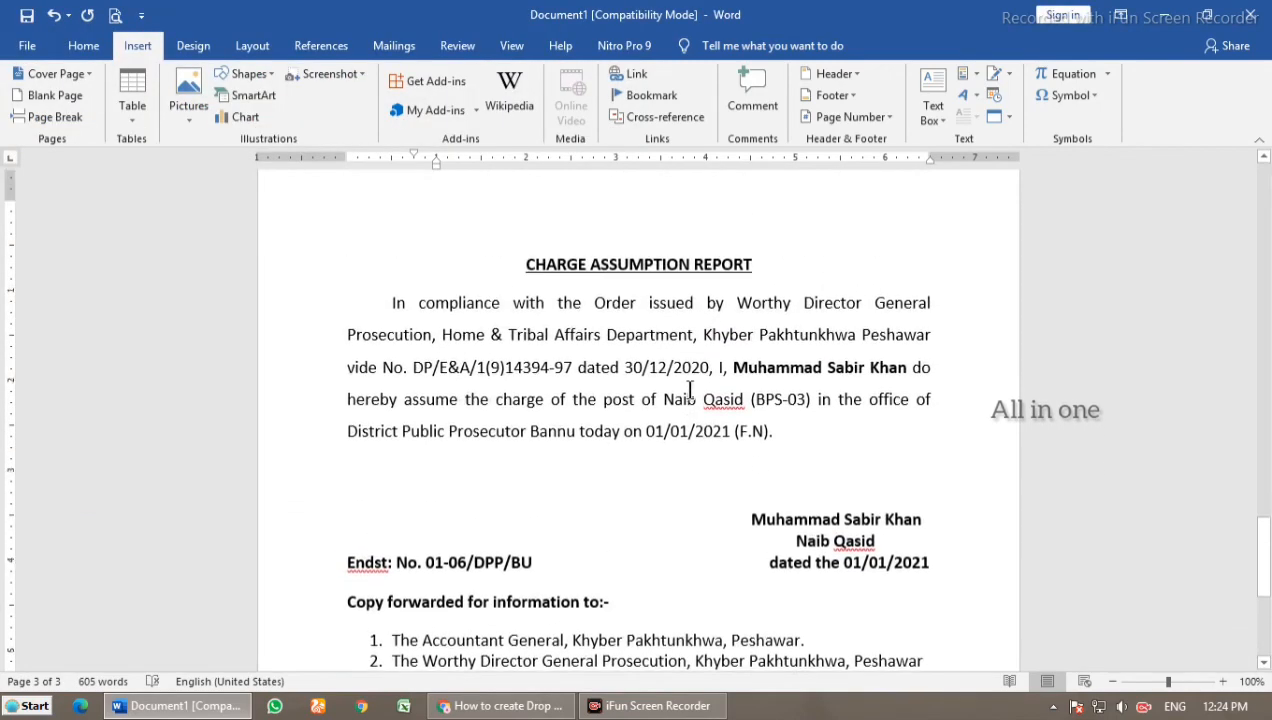
scroll(689, 390, up, 3)
scroll(590, 482, up, 3)
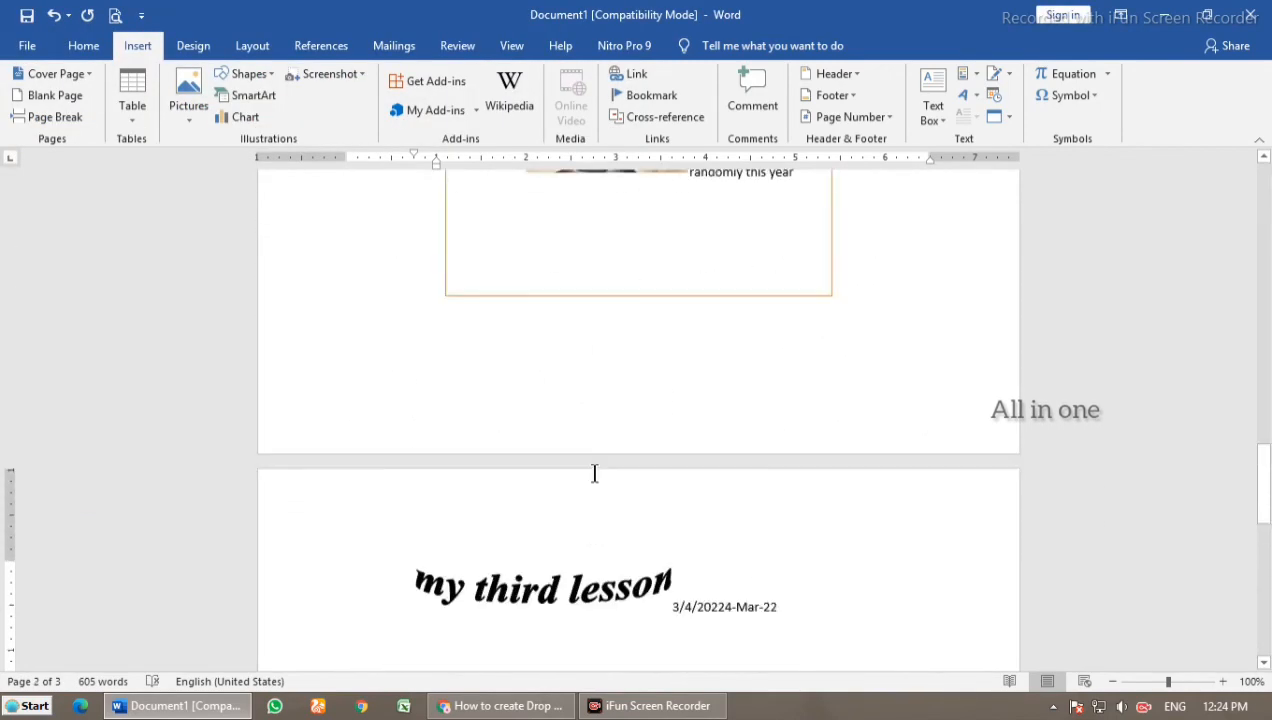
scroll(721, 468, down, 5)
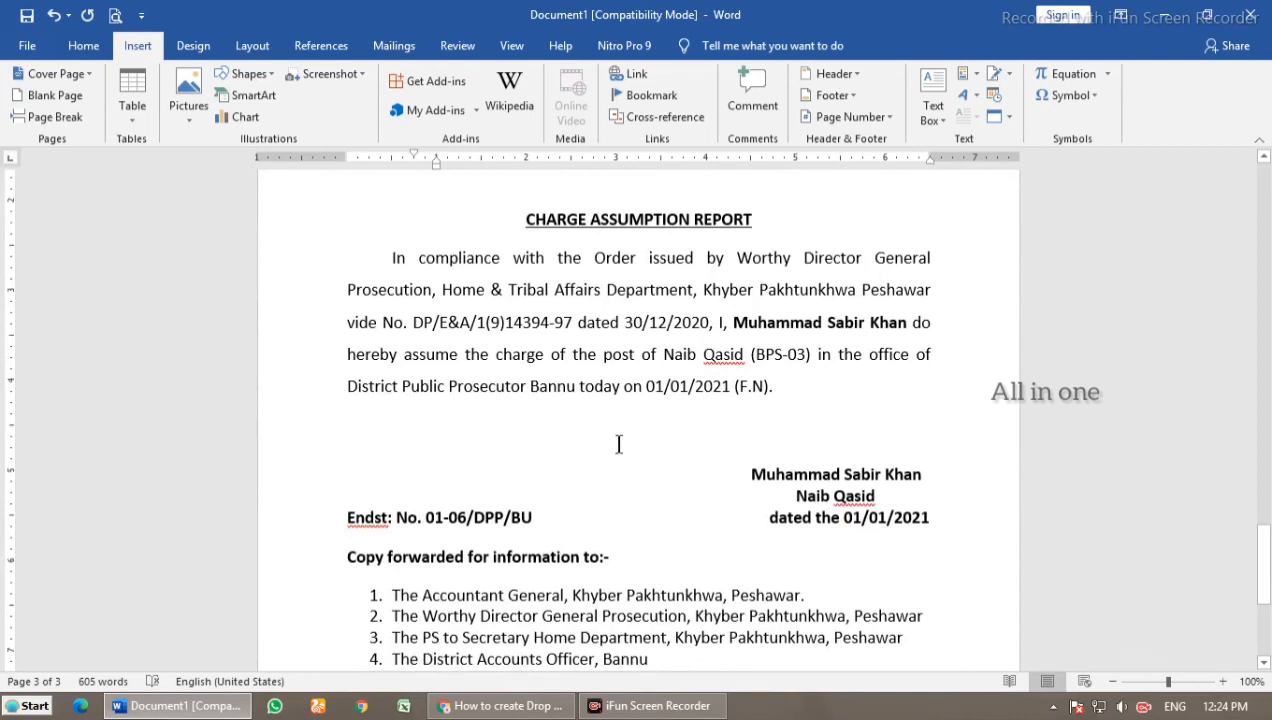
scroll(718, 440, down, 5)
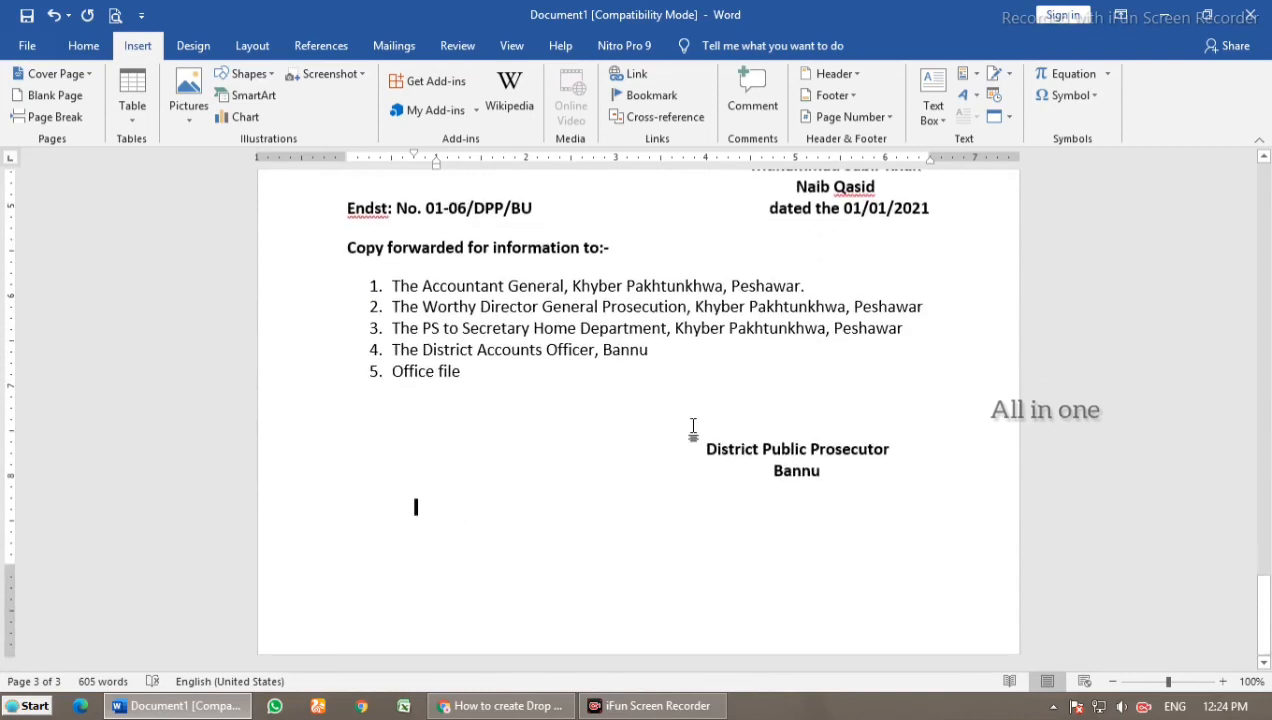
key(ctrl+z)
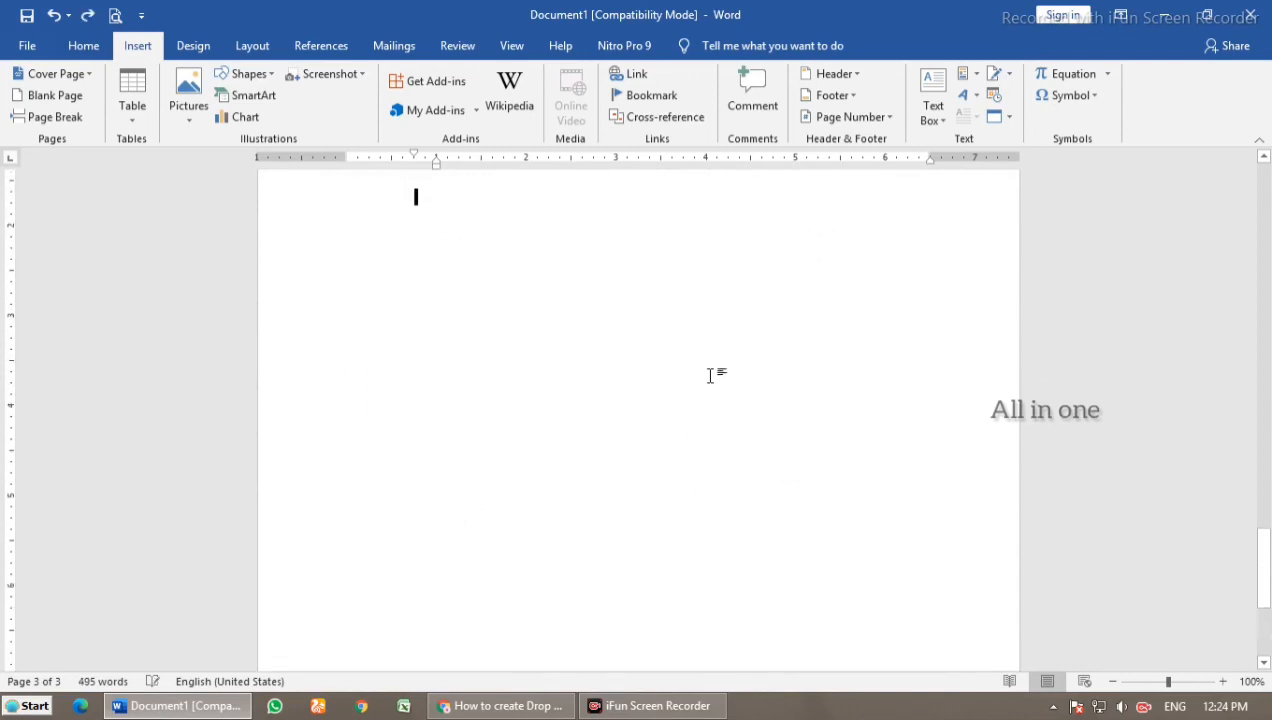
click(1006, 116)
click(752, 417)
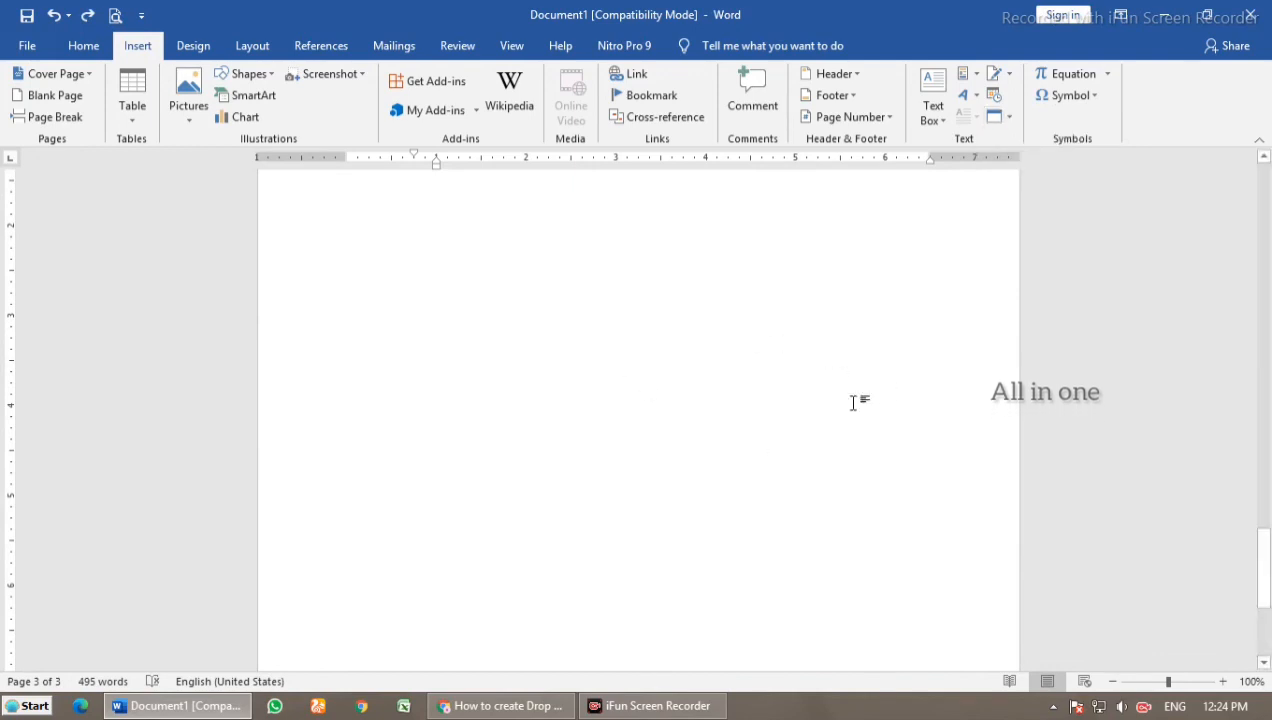
Step: Insert the built-in Binomial Theorem equation at the cursor on page 3
click(1105, 74)
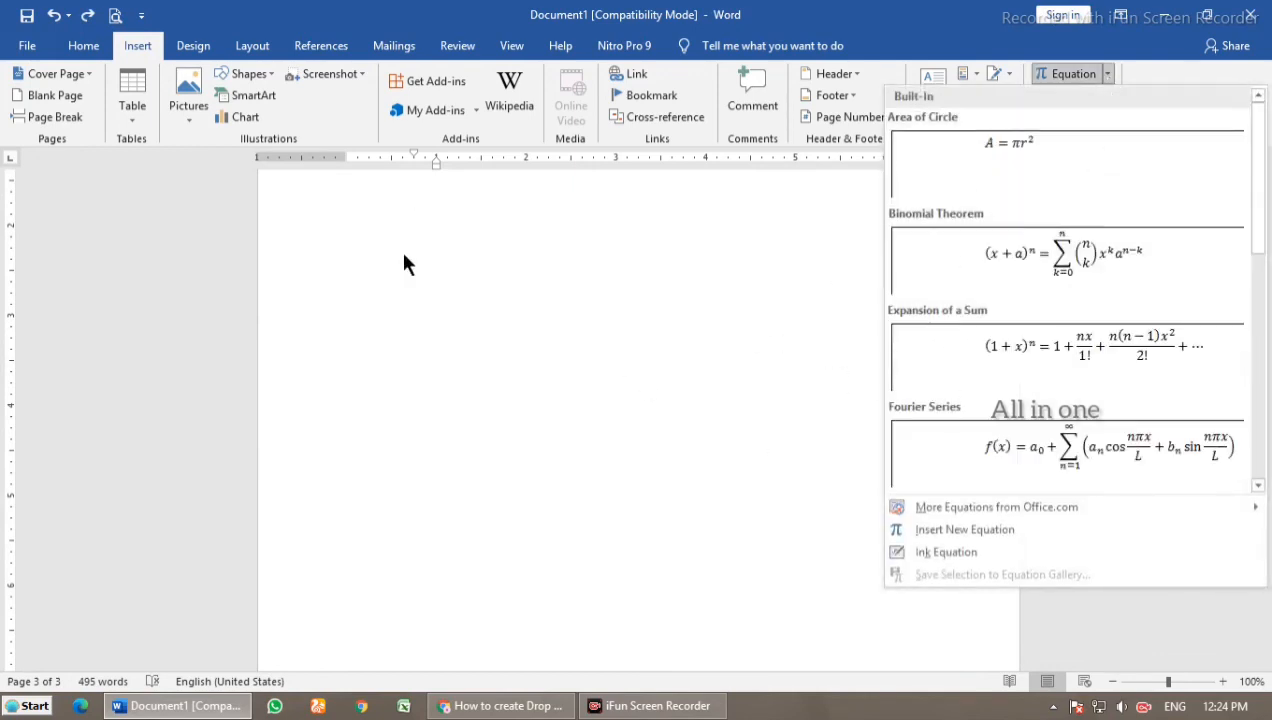
click(525, 329)
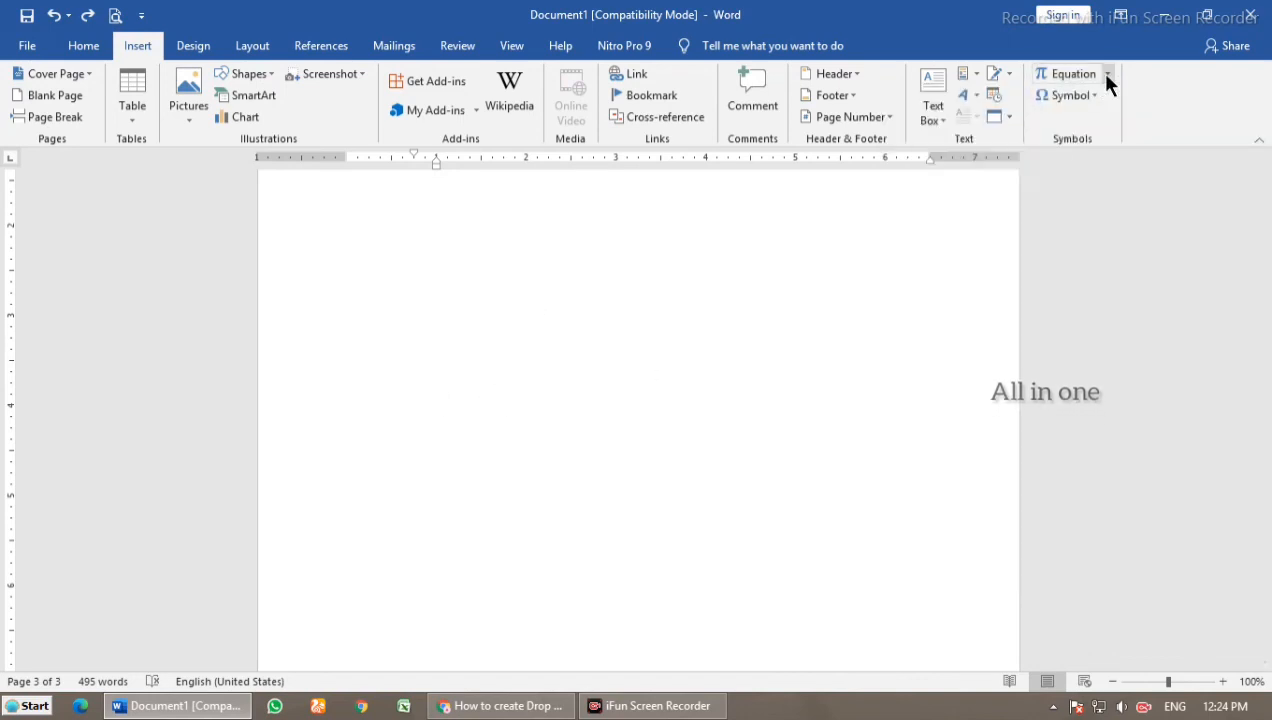
click(1106, 75)
click(1000, 262)
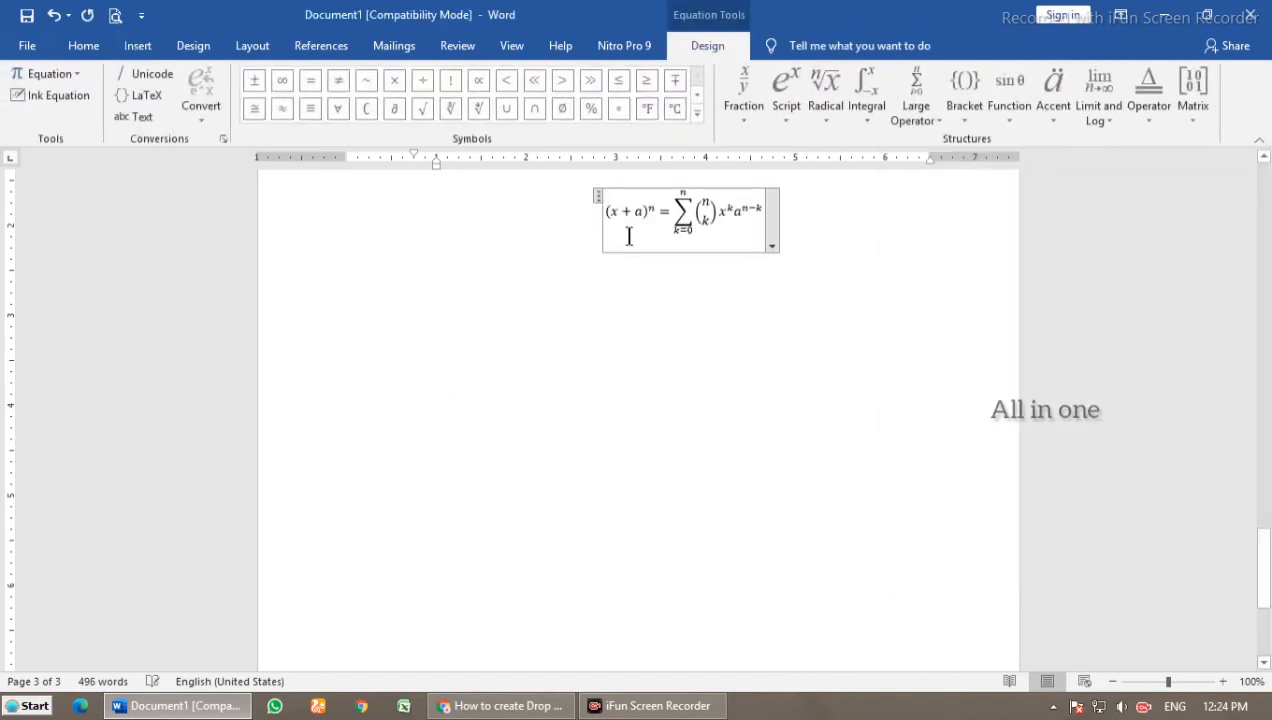
Step: Examine the individual parts of the binomial equation and leave its editing frame
click(672, 210)
drag(718, 212, 763, 210)
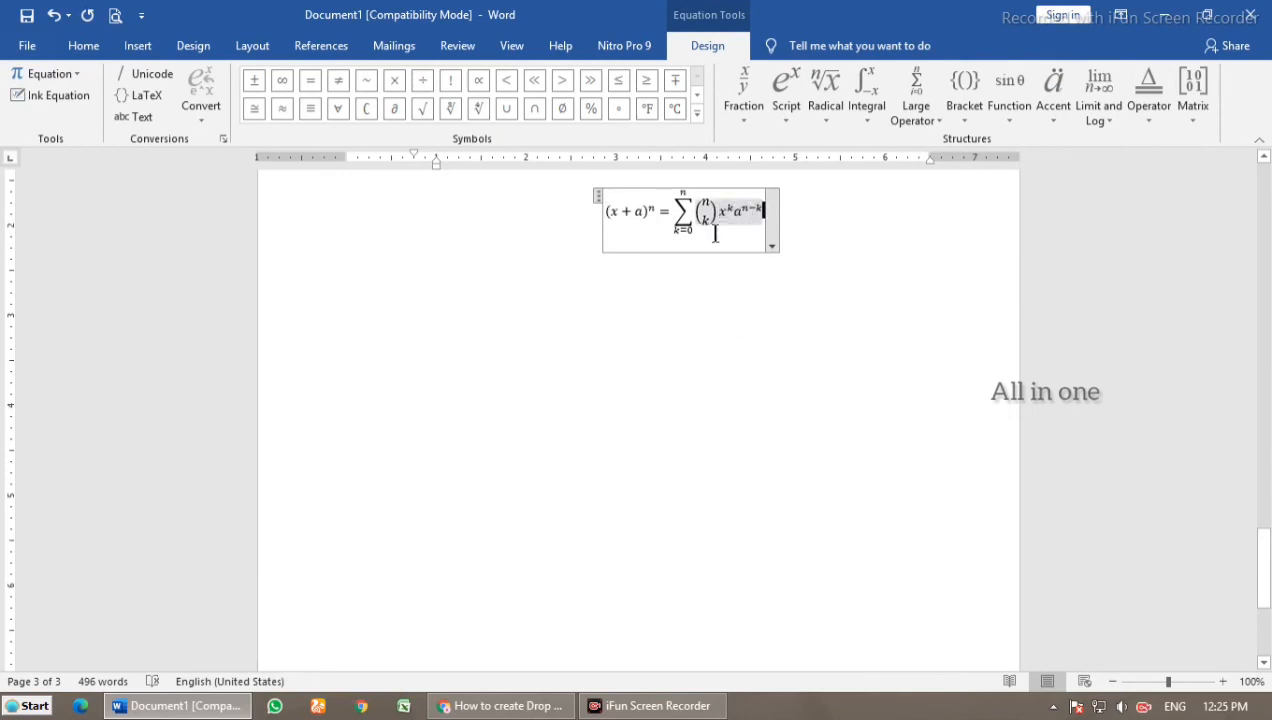
click(671, 212)
click(640, 212)
click(691, 226)
click(704, 207)
click(753, 322)
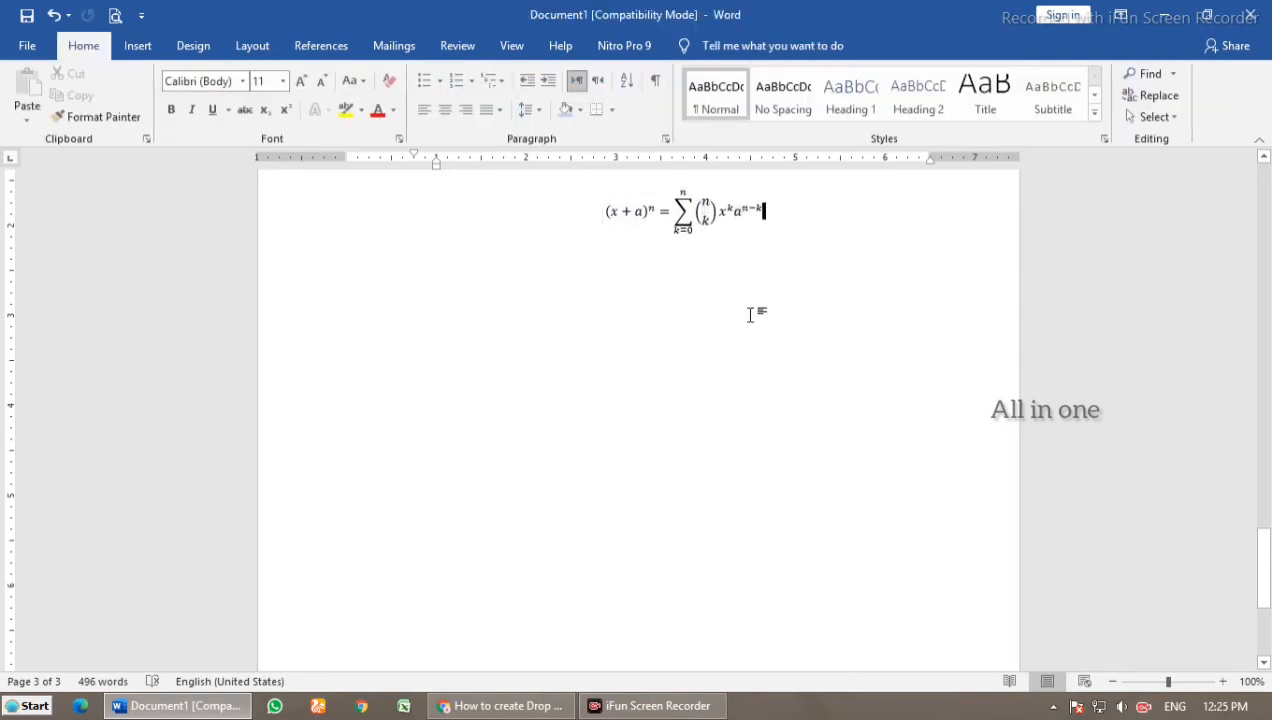
Step: Start a new line below the binomial equation and open the Ink Equation writing area
key(Return)
click(140, 45)
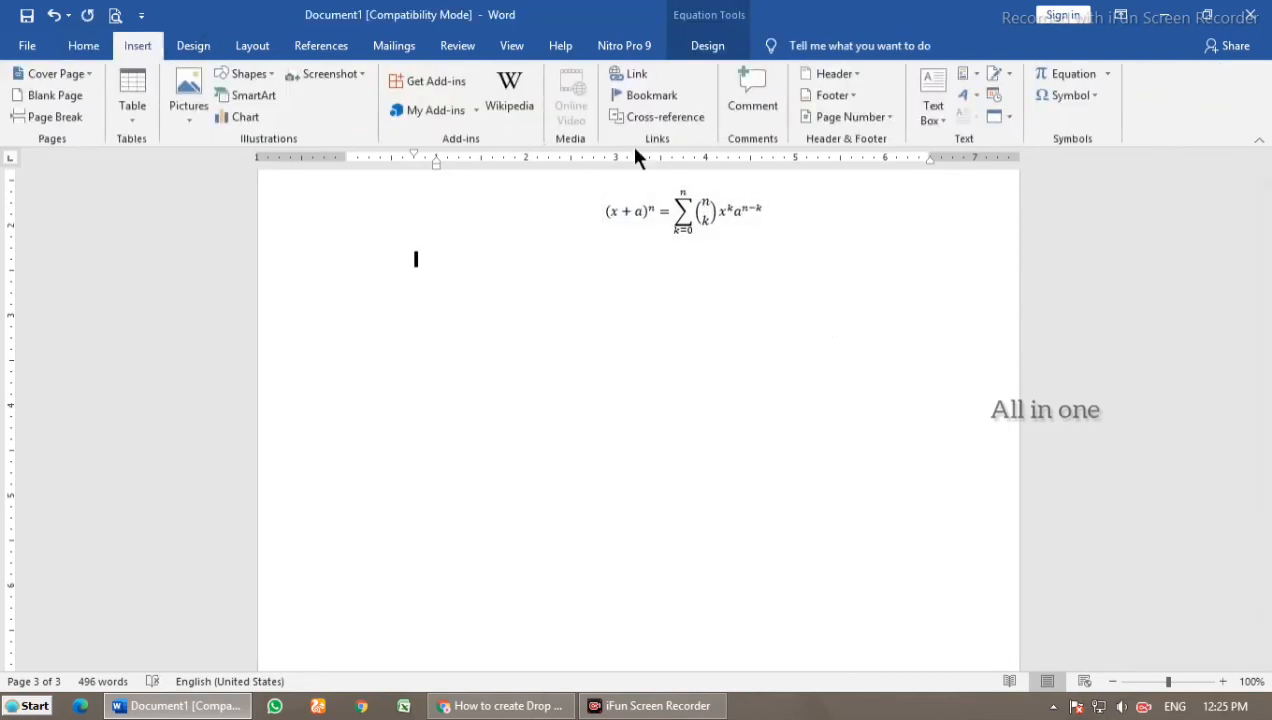
click(1105, 74)
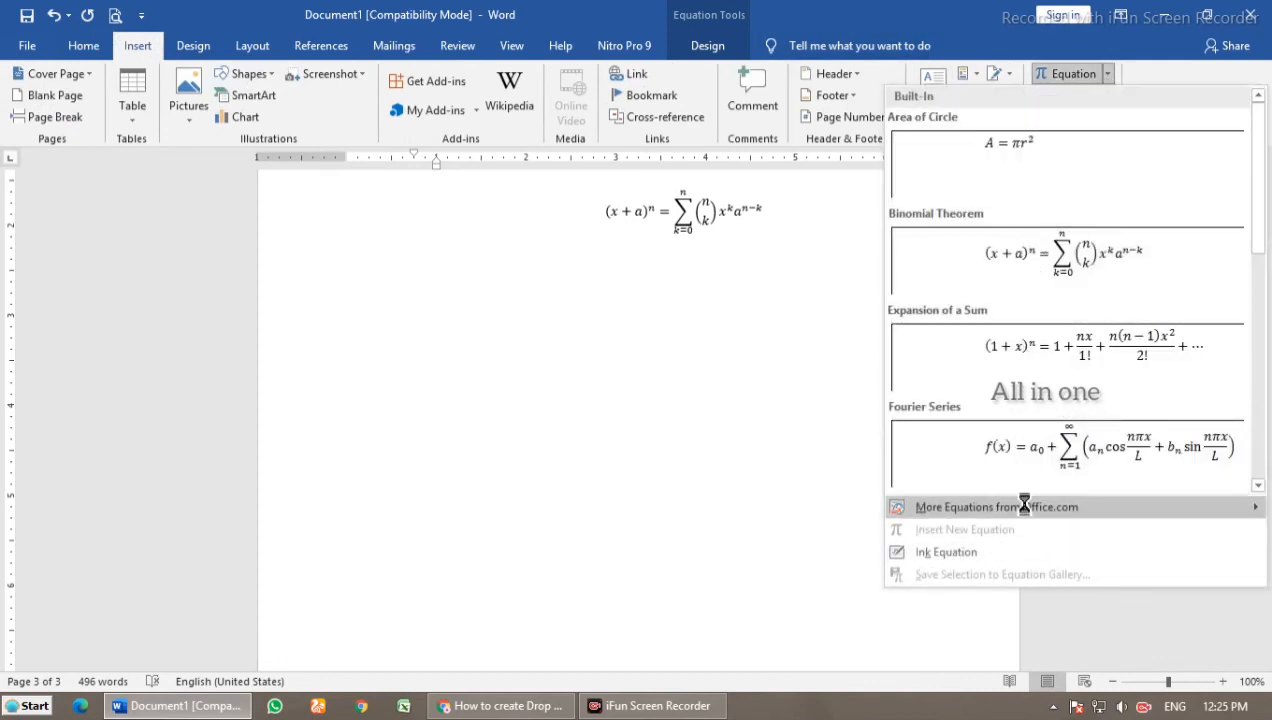
mouse_move(1027, 507)
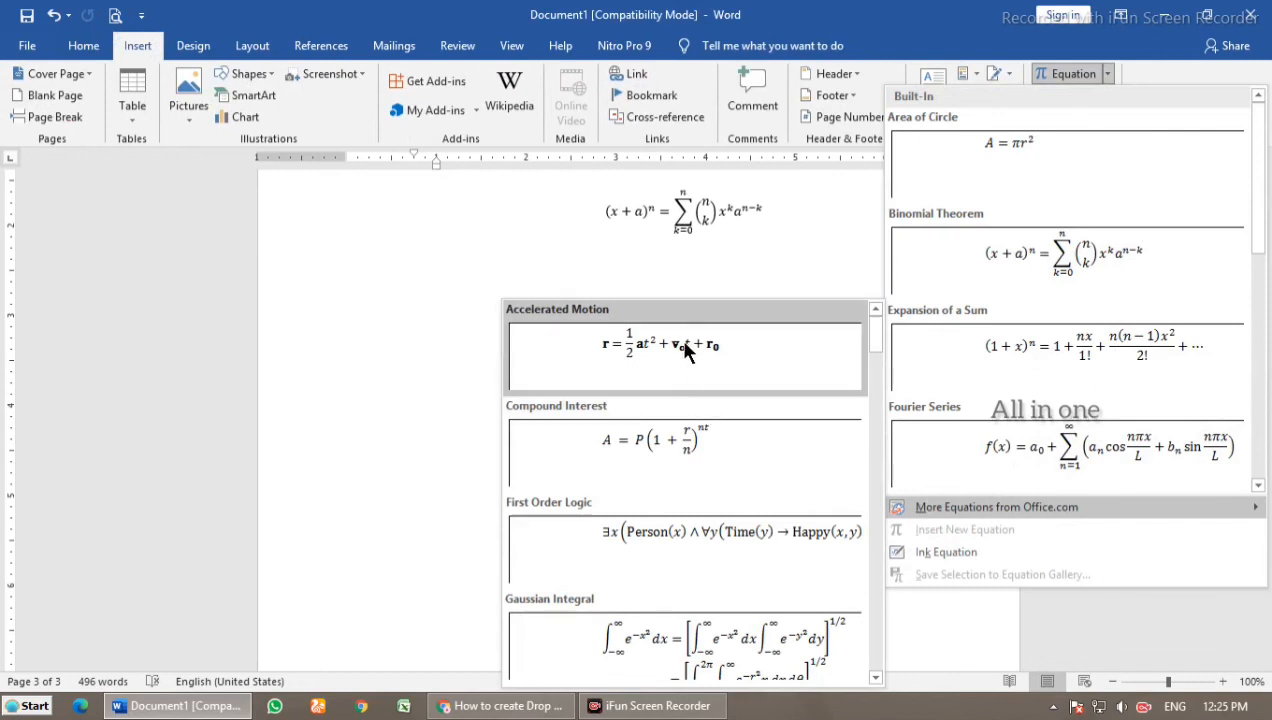
click(965, 552)
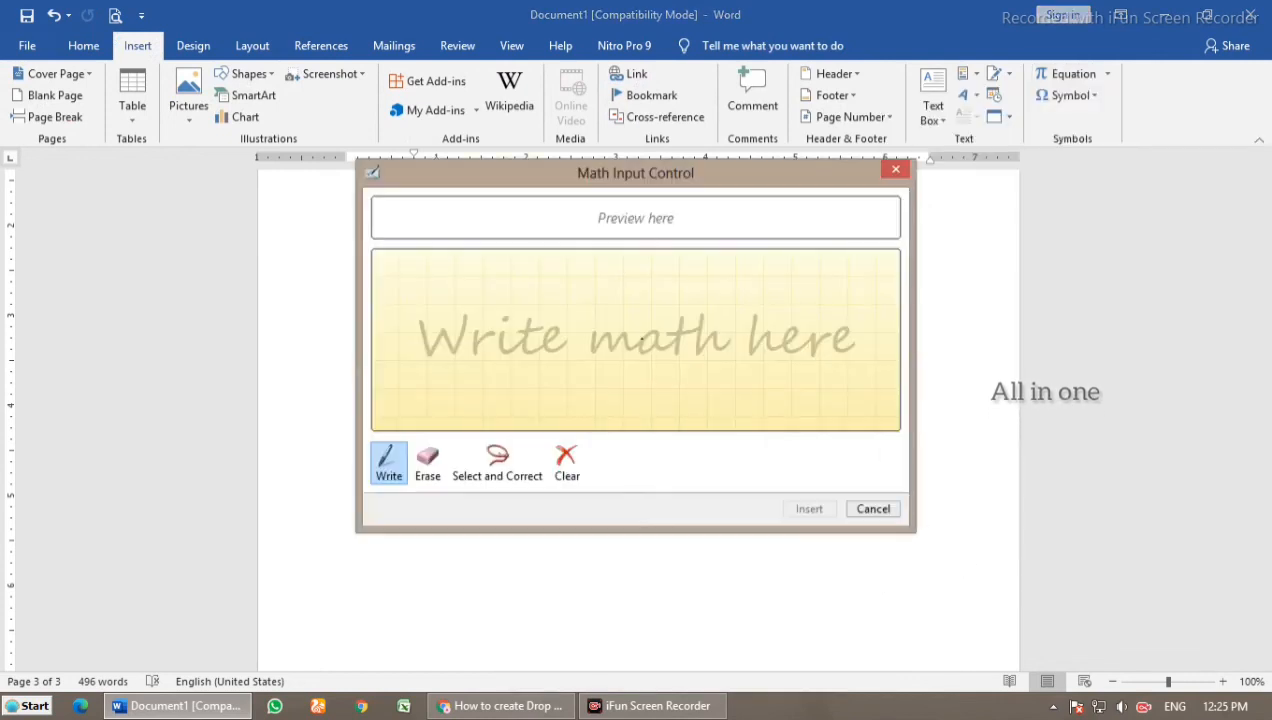
Step: Handwrite an overlined −√i, a multiplication dot, √12 and 15², and insert the recognized expression as an equation
click(510, 298)
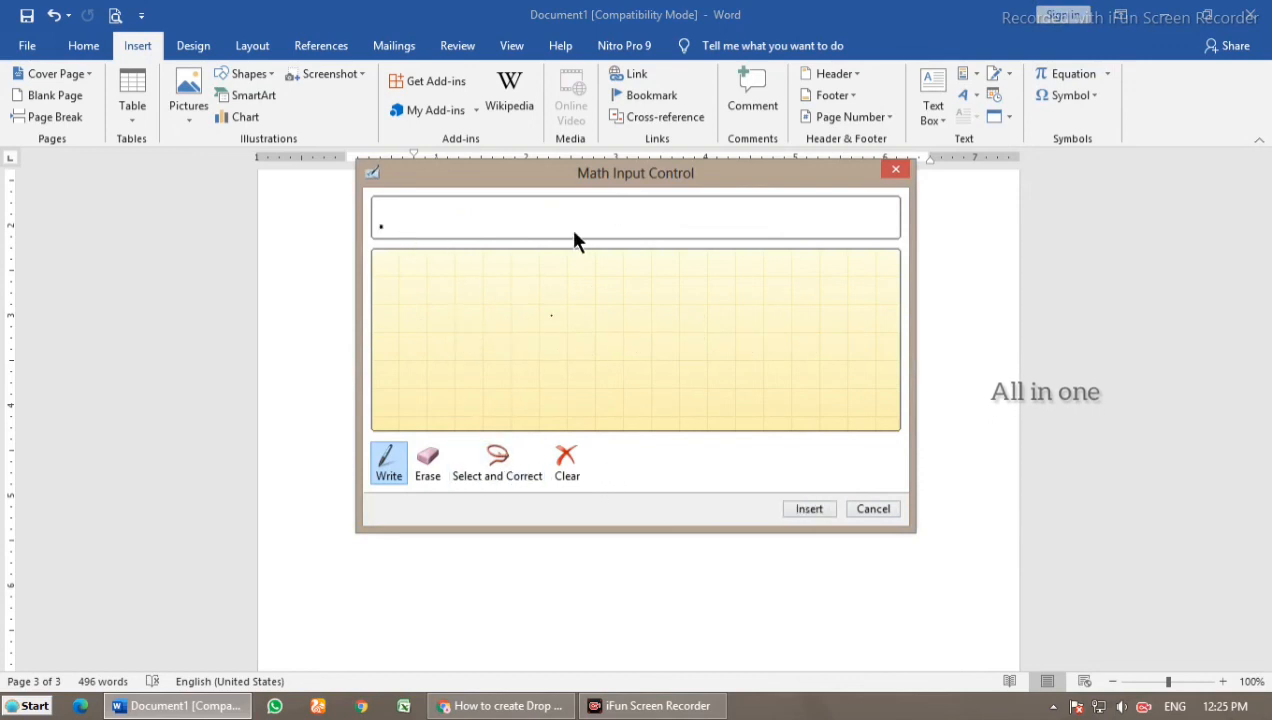
mouse_move(648, 286)
mouse_down()
mouse_move(540, 296)
mouse_move(618, 354)
mouse_up()
drag(452, 322, 556, 292)
drag(475, 283, 575, 277)
mouse_move(706, 296)
mouse_down()
mouse_move(706, 334)
mouse_move(787, 340)
mouse_up()
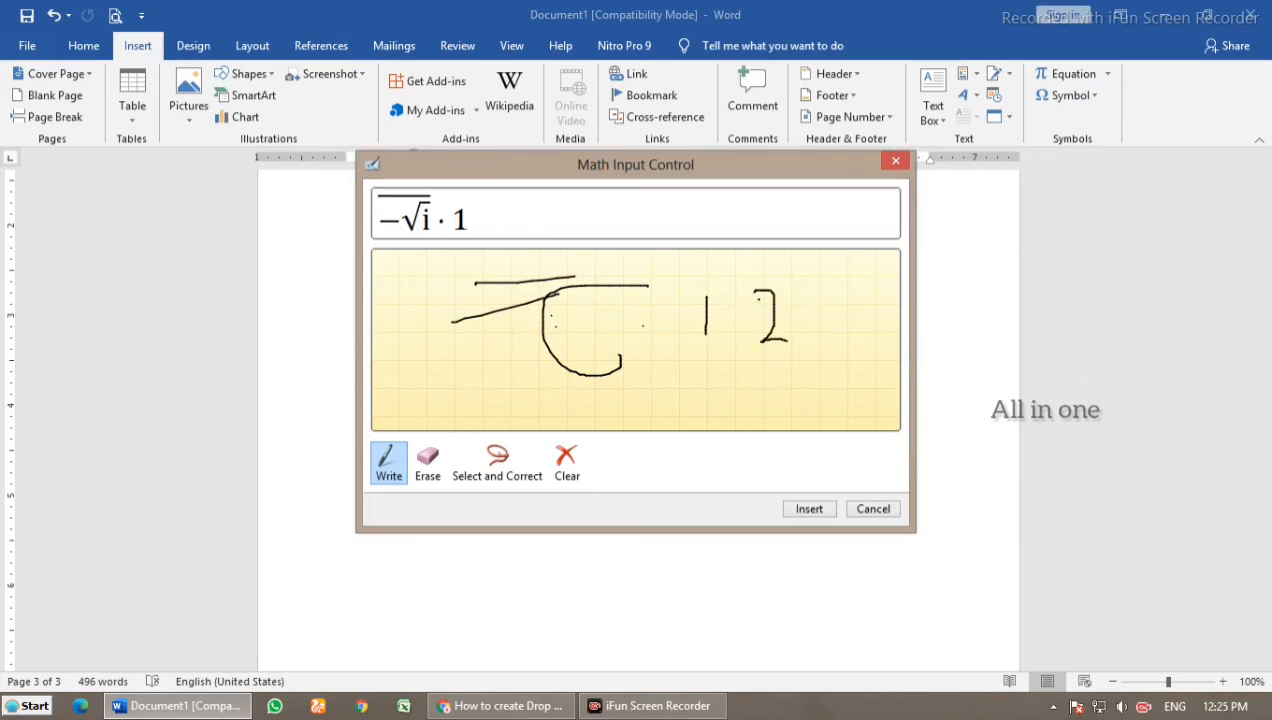
drag(722, 283, 812, 270)
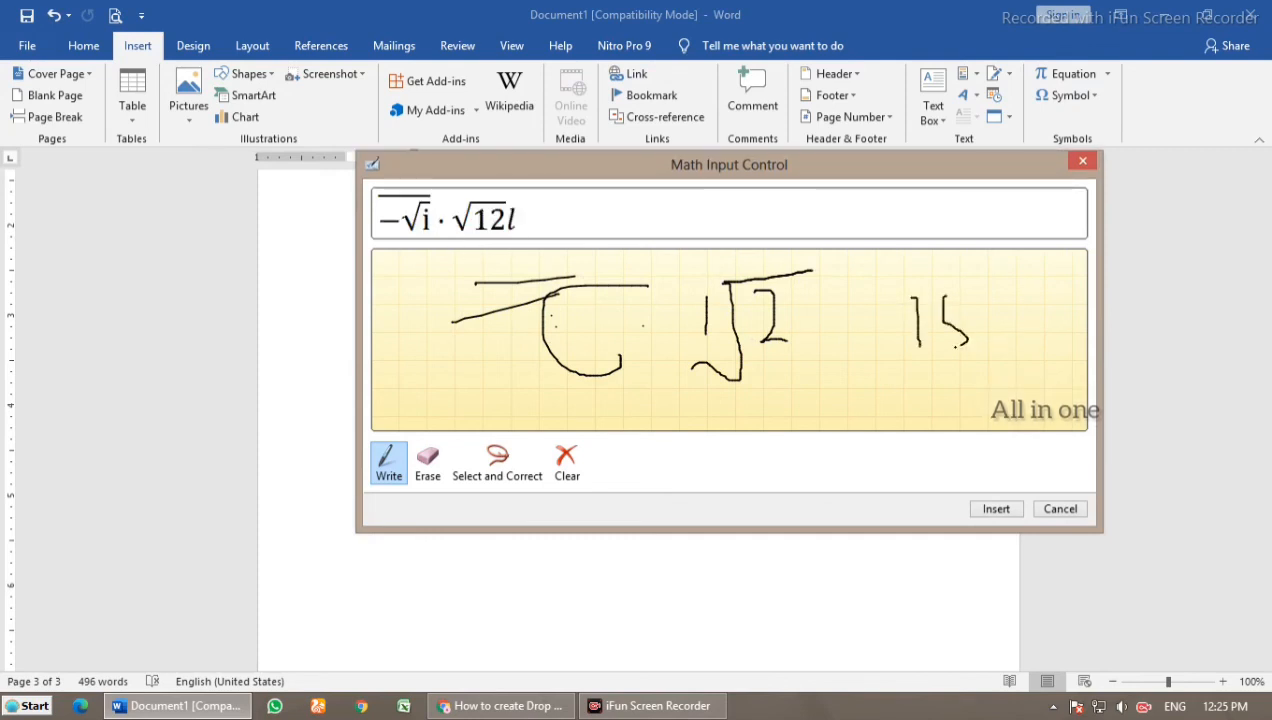
mouse_move(943, 296)
mouse_down()
mouse_move(977, 292)
mouse_move(990, 268)
mouse_move(1017, 281)
mouse_up()
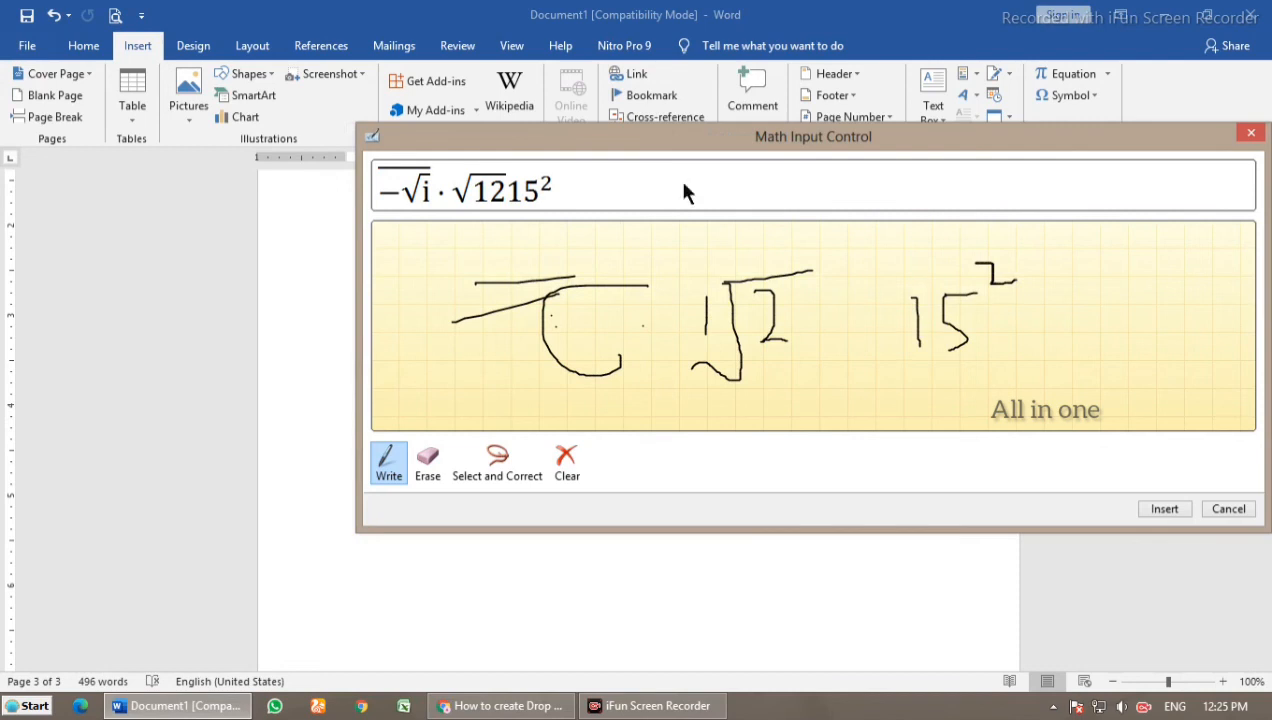
click(1164, 509)
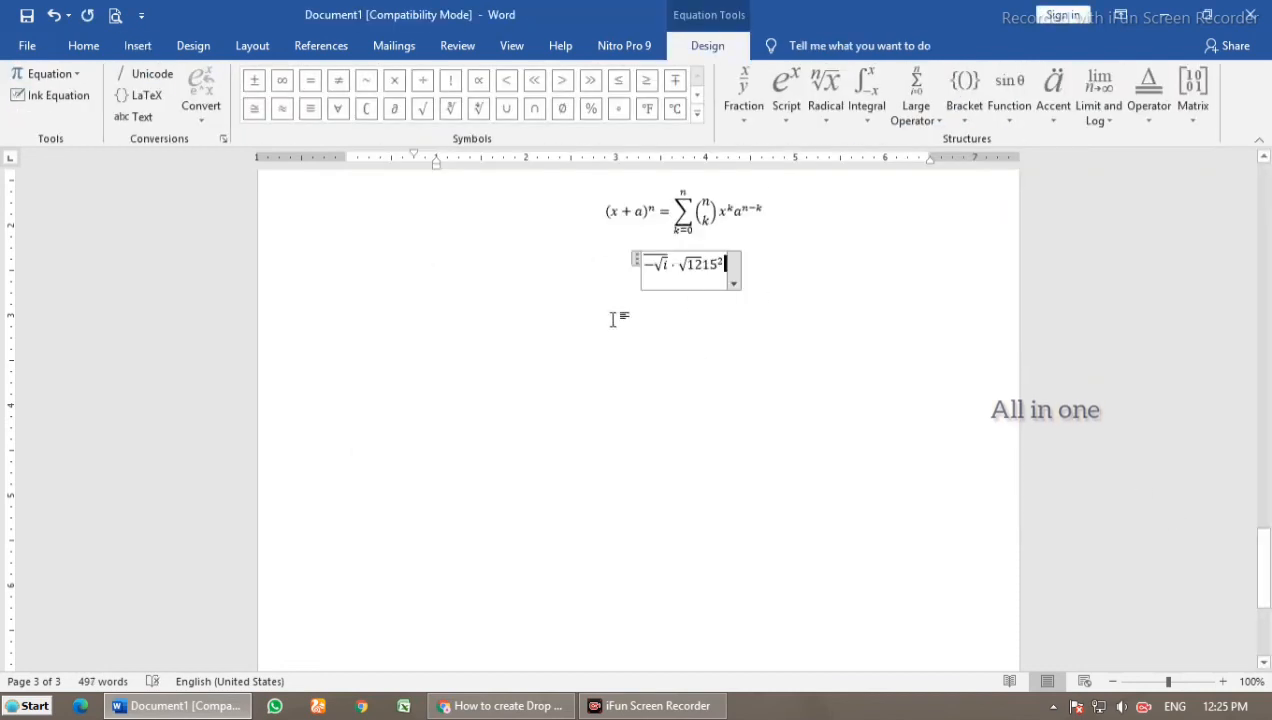
Step: Insert a multiplication sign (×) on a new line below the handwritten equation
click(822, 289)
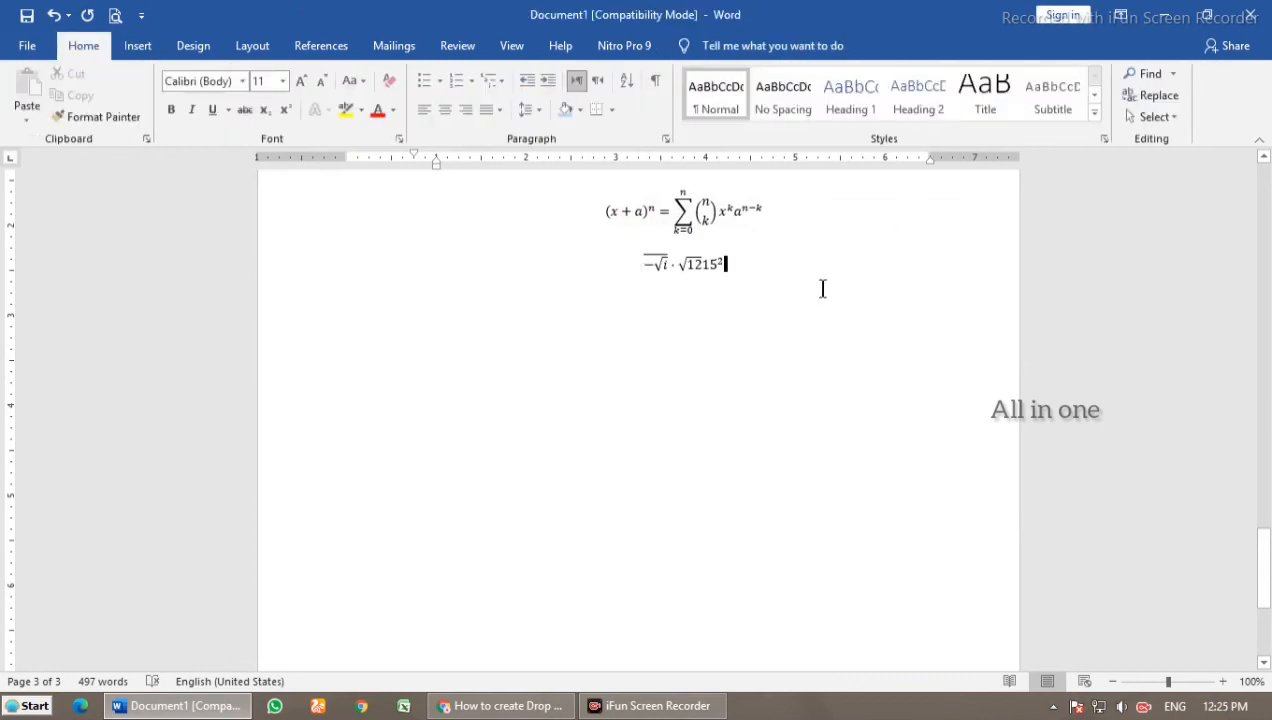
key(Return)
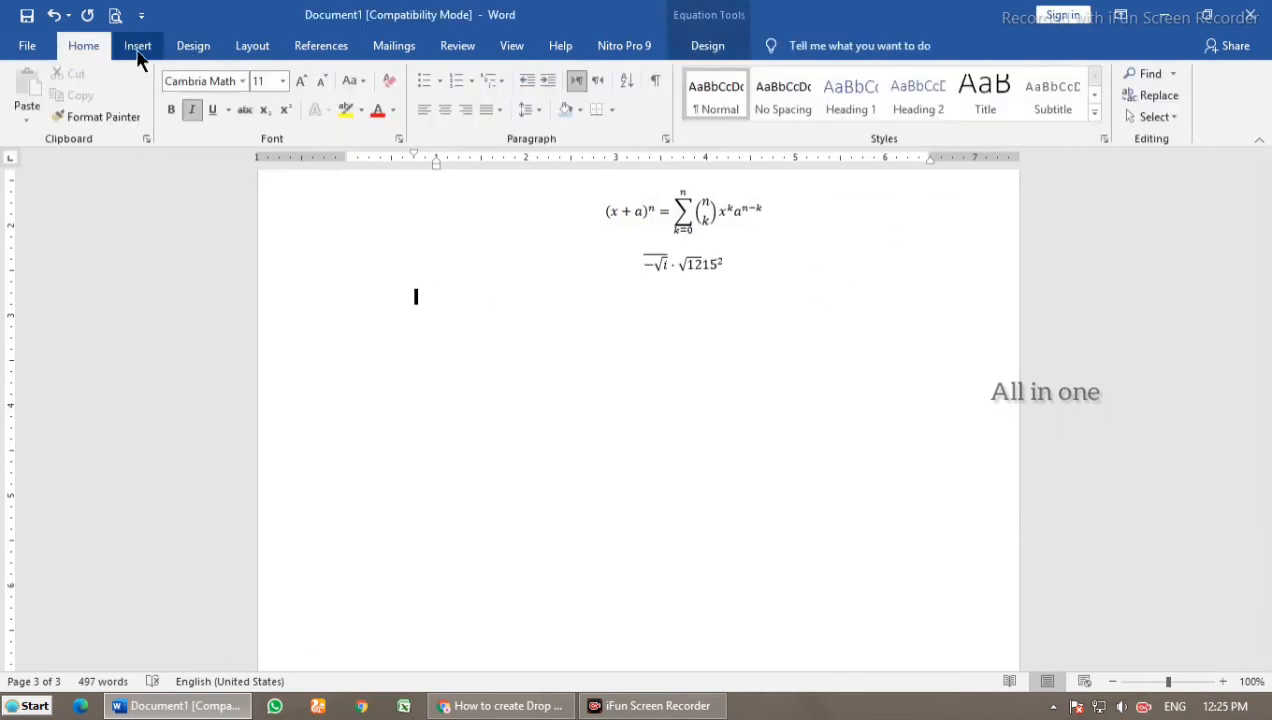
click(138, 48)
click(1089, 93)
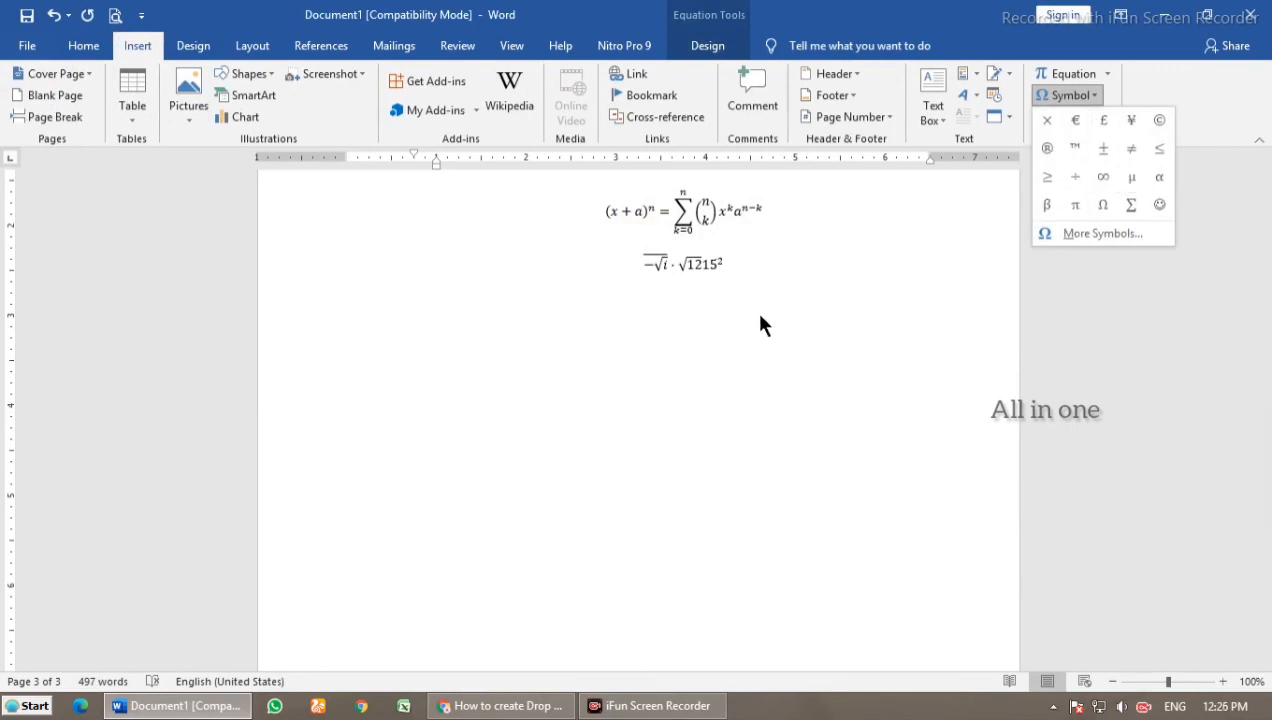
click(797, 333)
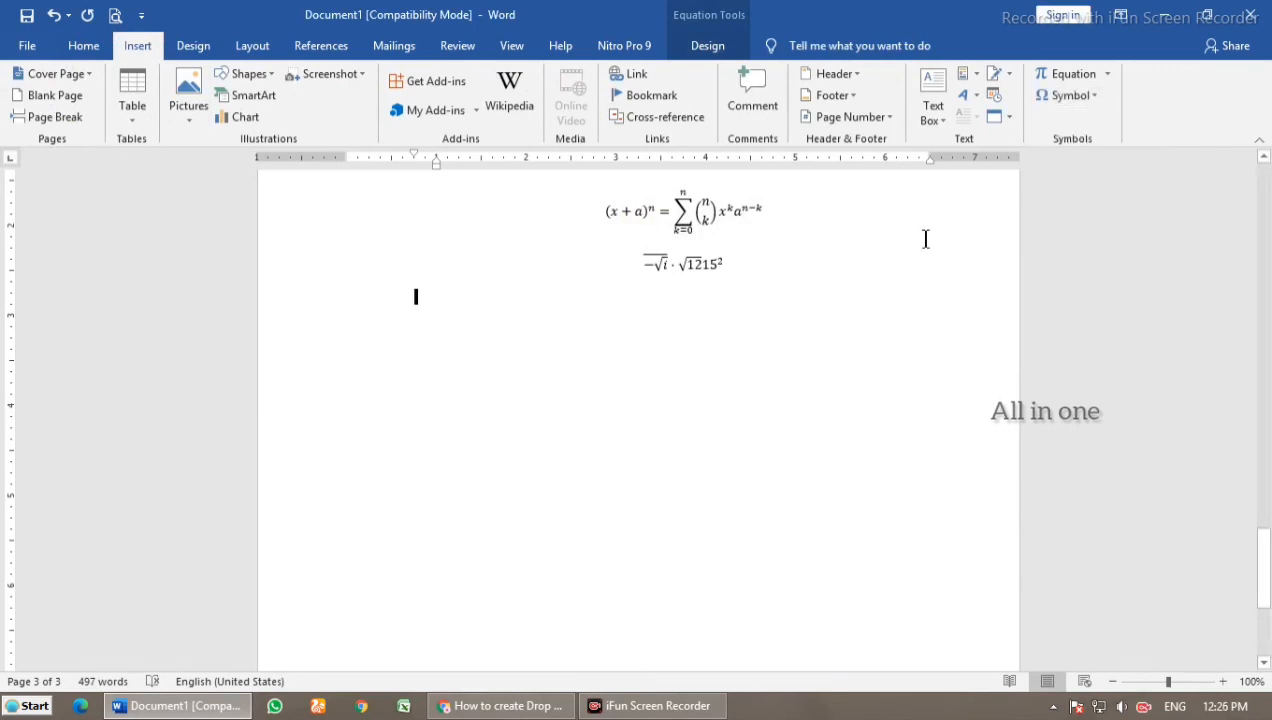
click(1090, 104)
click(1046, 126)
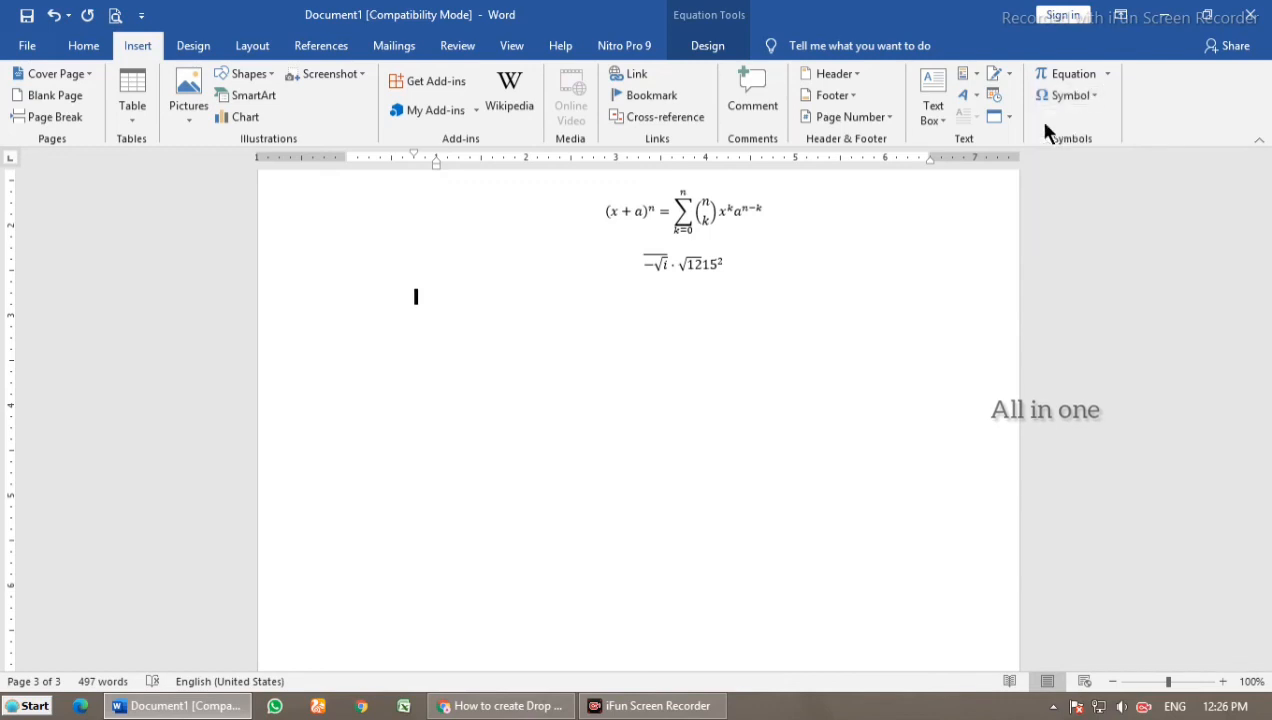
click(772, 310)
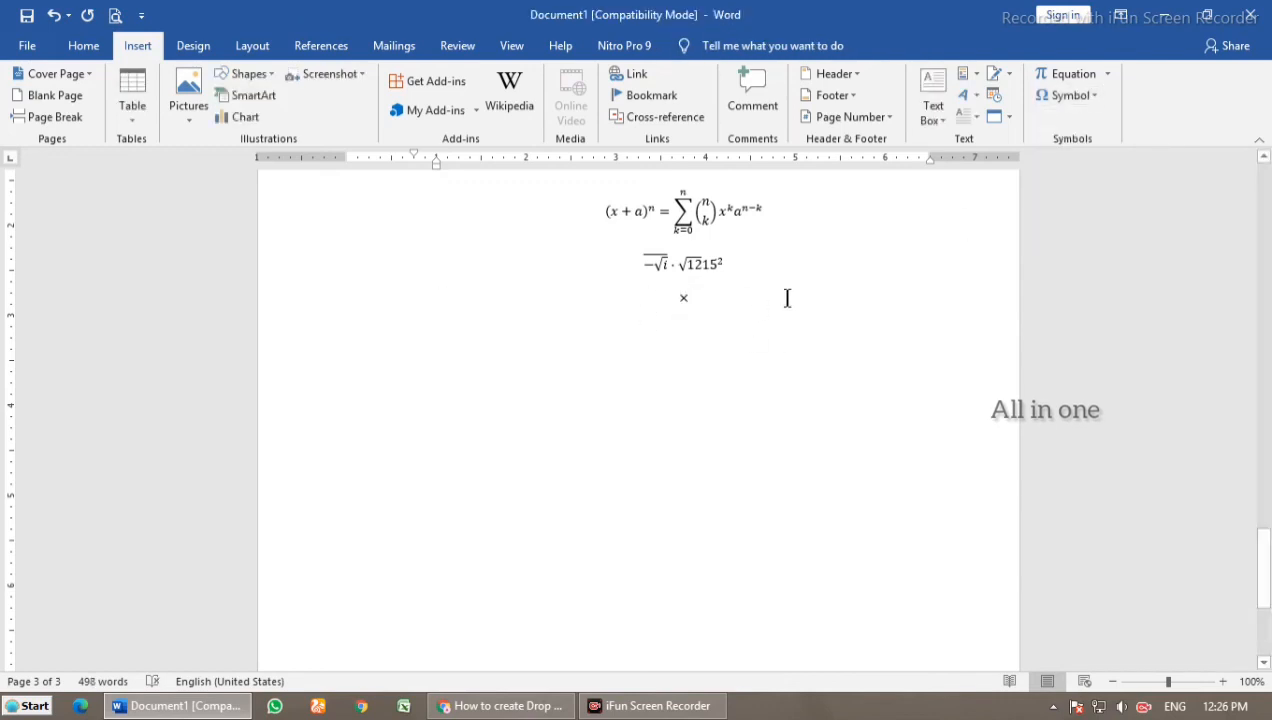
Step: Insert a Plus-Minus Sign (±) after the × from the full symbol set and close the symbol dialog
click(1078, 96)
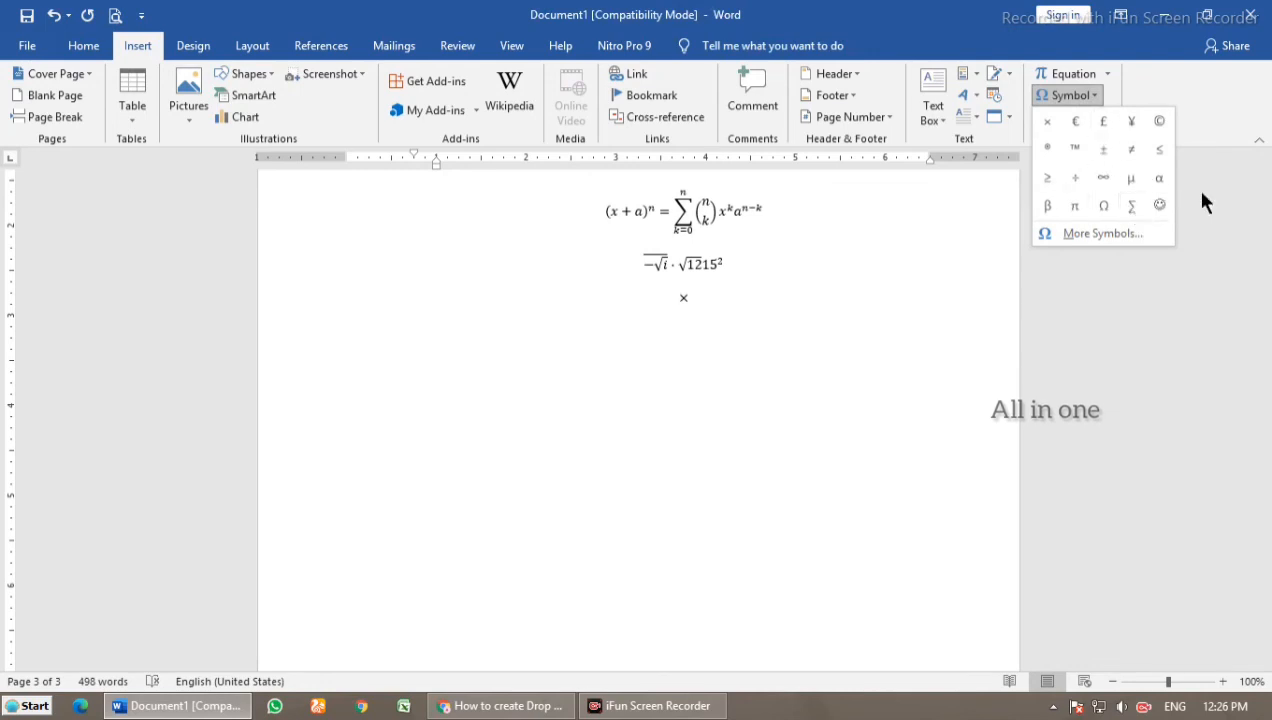
click(1105, 236)
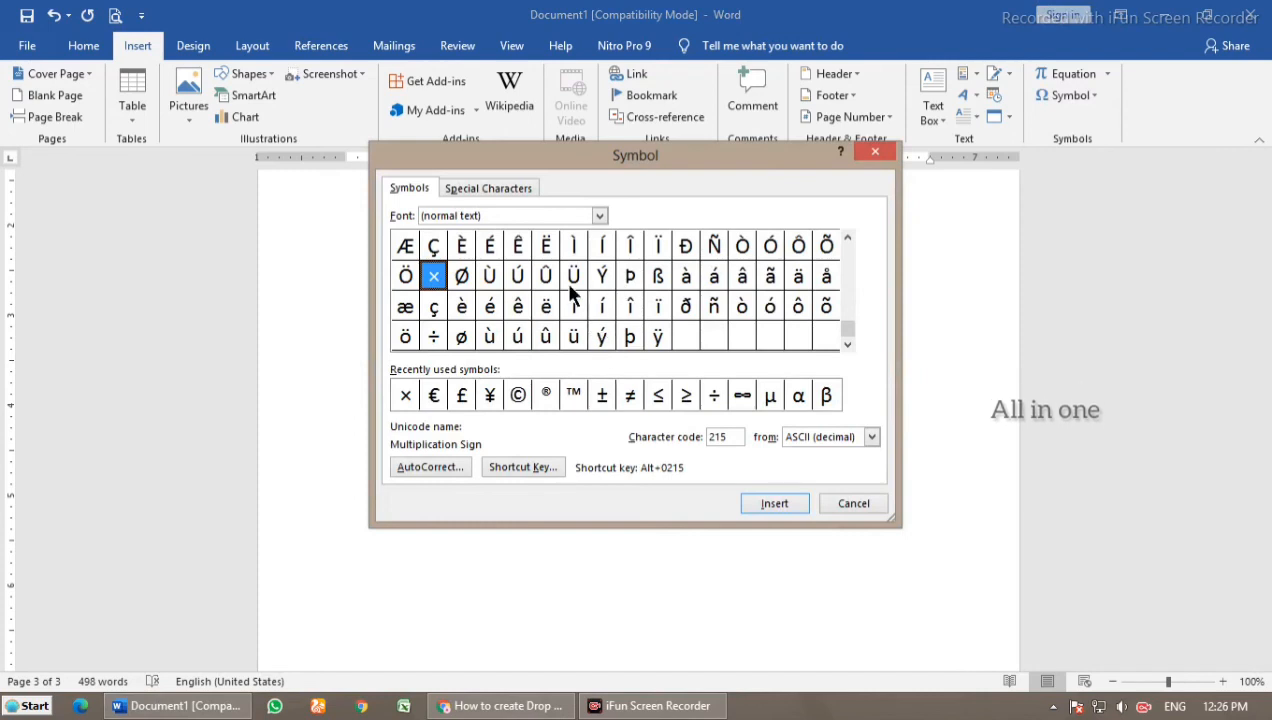
click(546, 390)
click(572, 397)
click(654, 398)
click(684, 396)
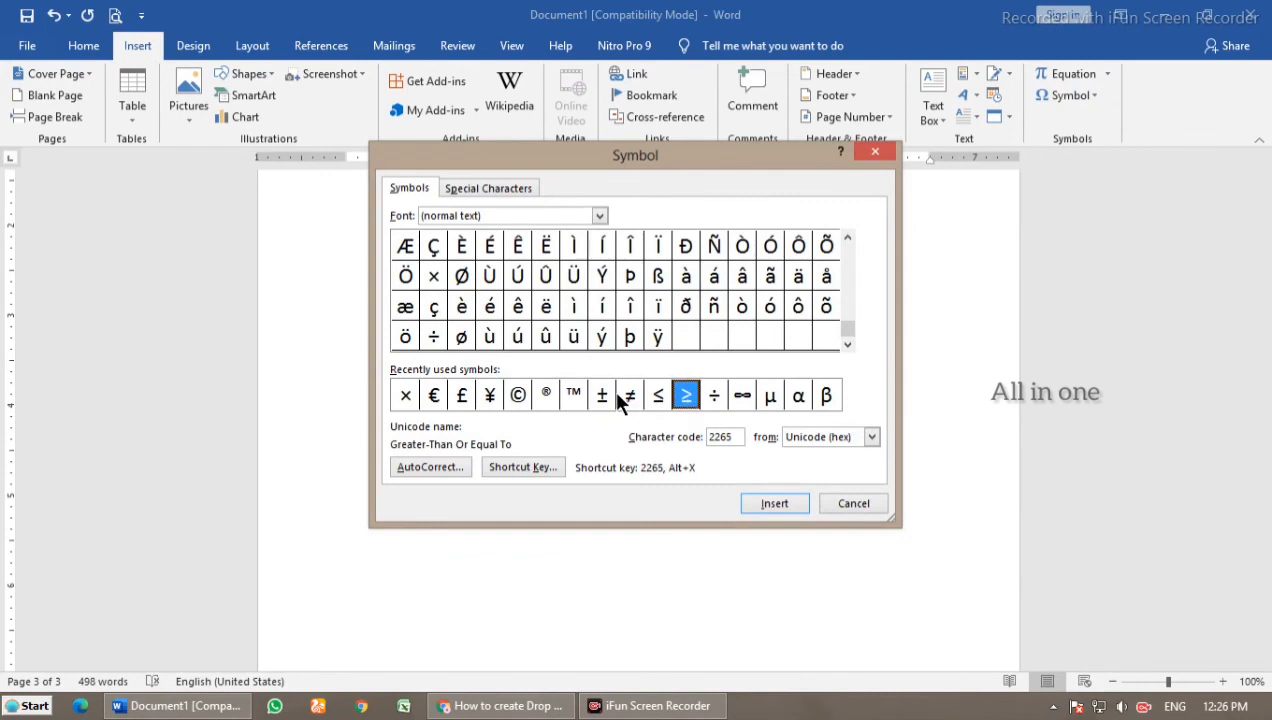
click(603, 396)
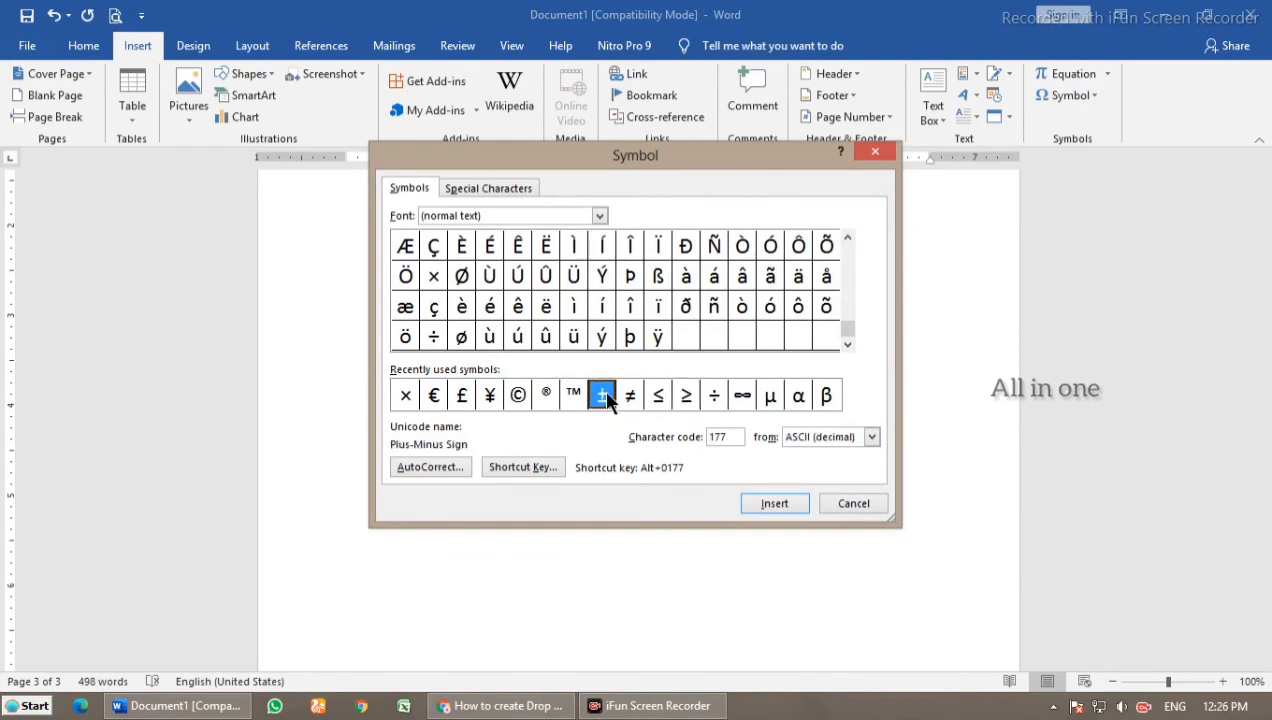
click(765, 501)
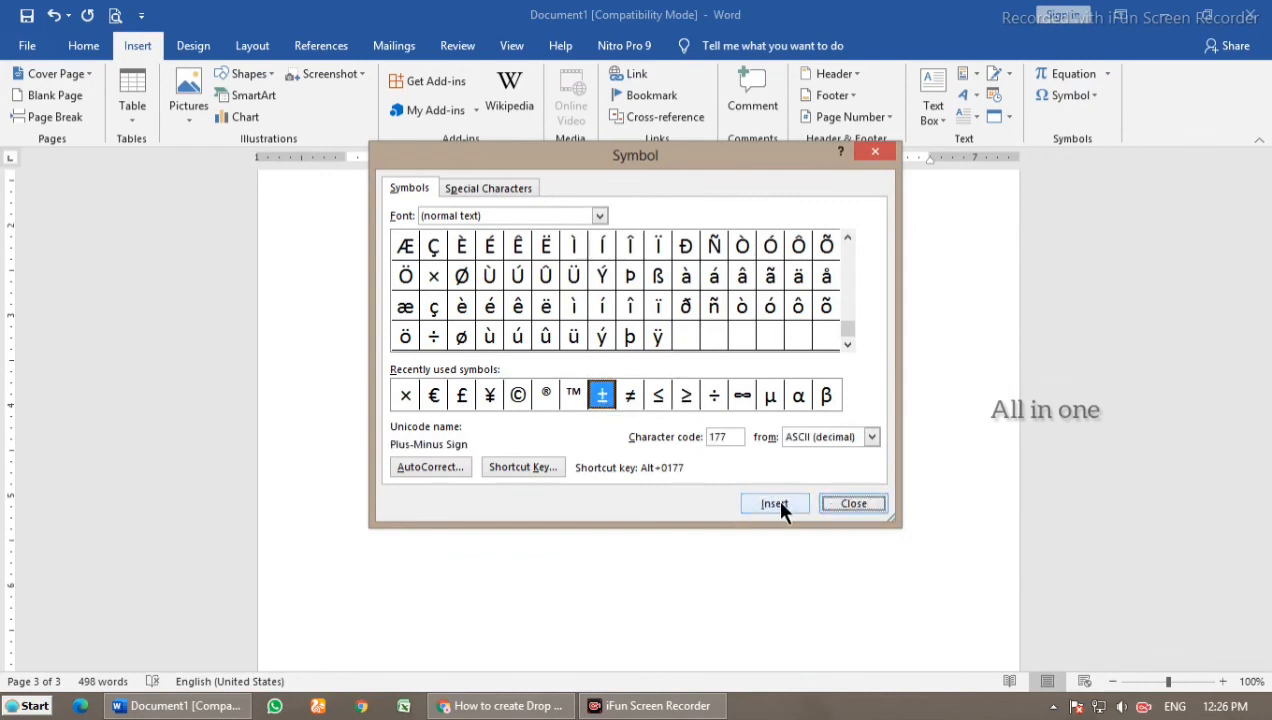
click(848, 503)
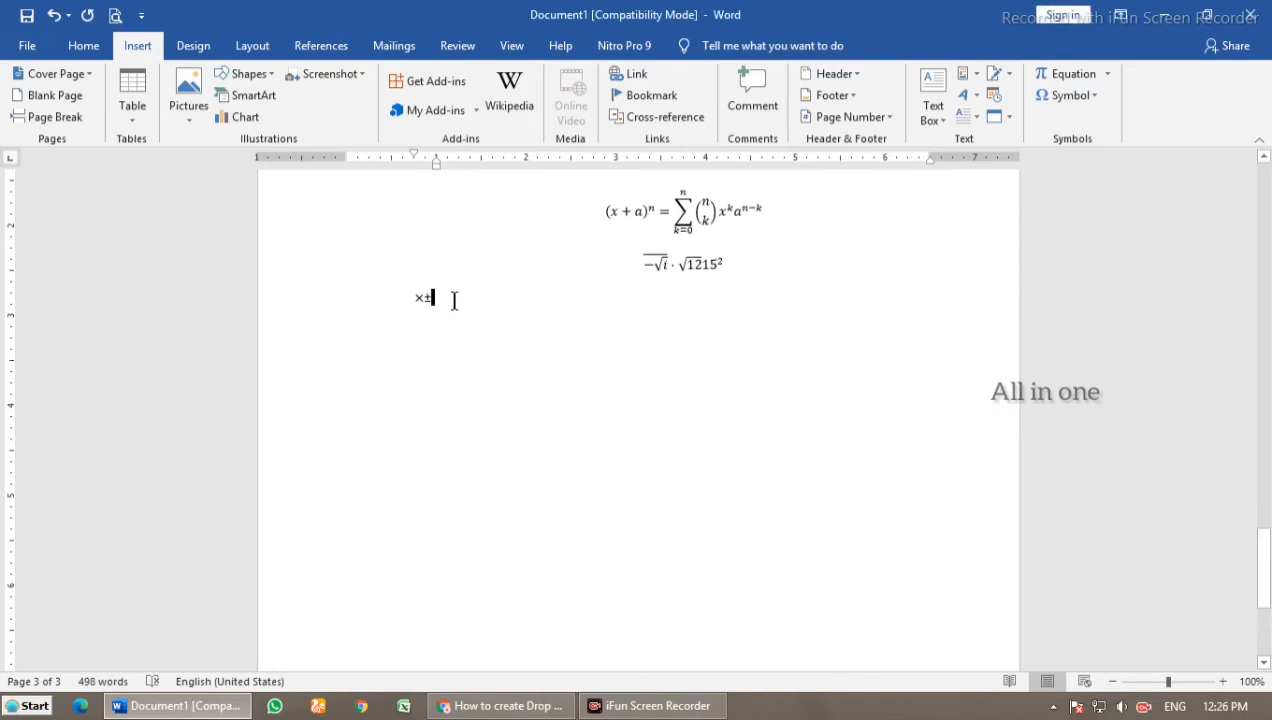